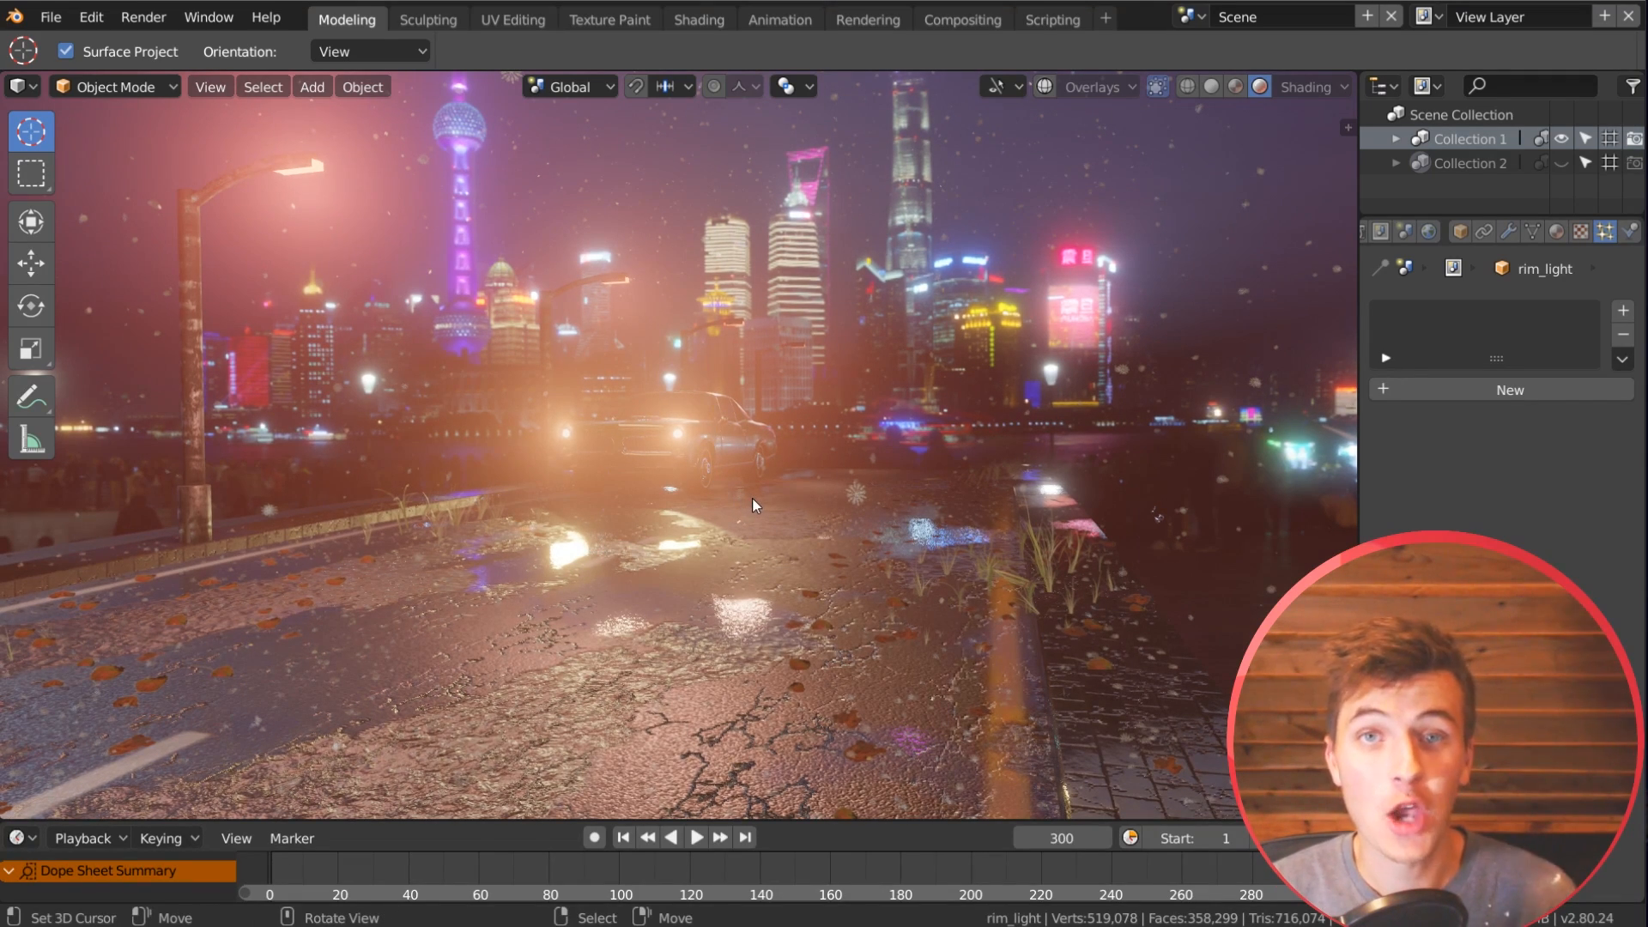
middle_drag(820, 549, 578, 568)
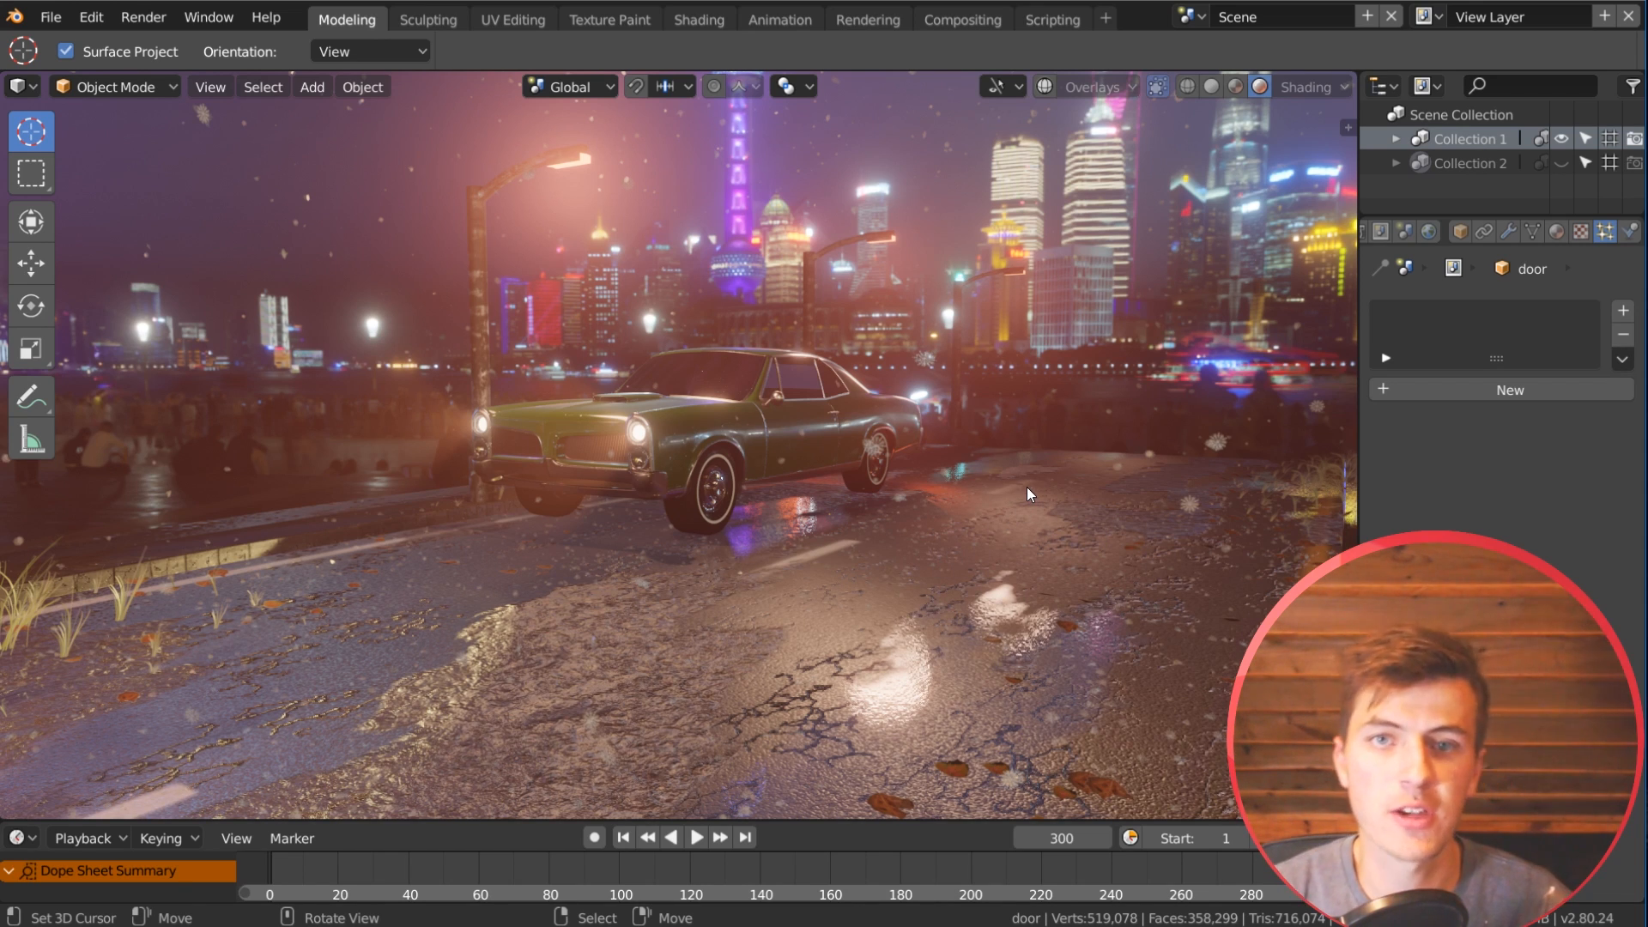
middle_drag(913, 553, 938, 553)
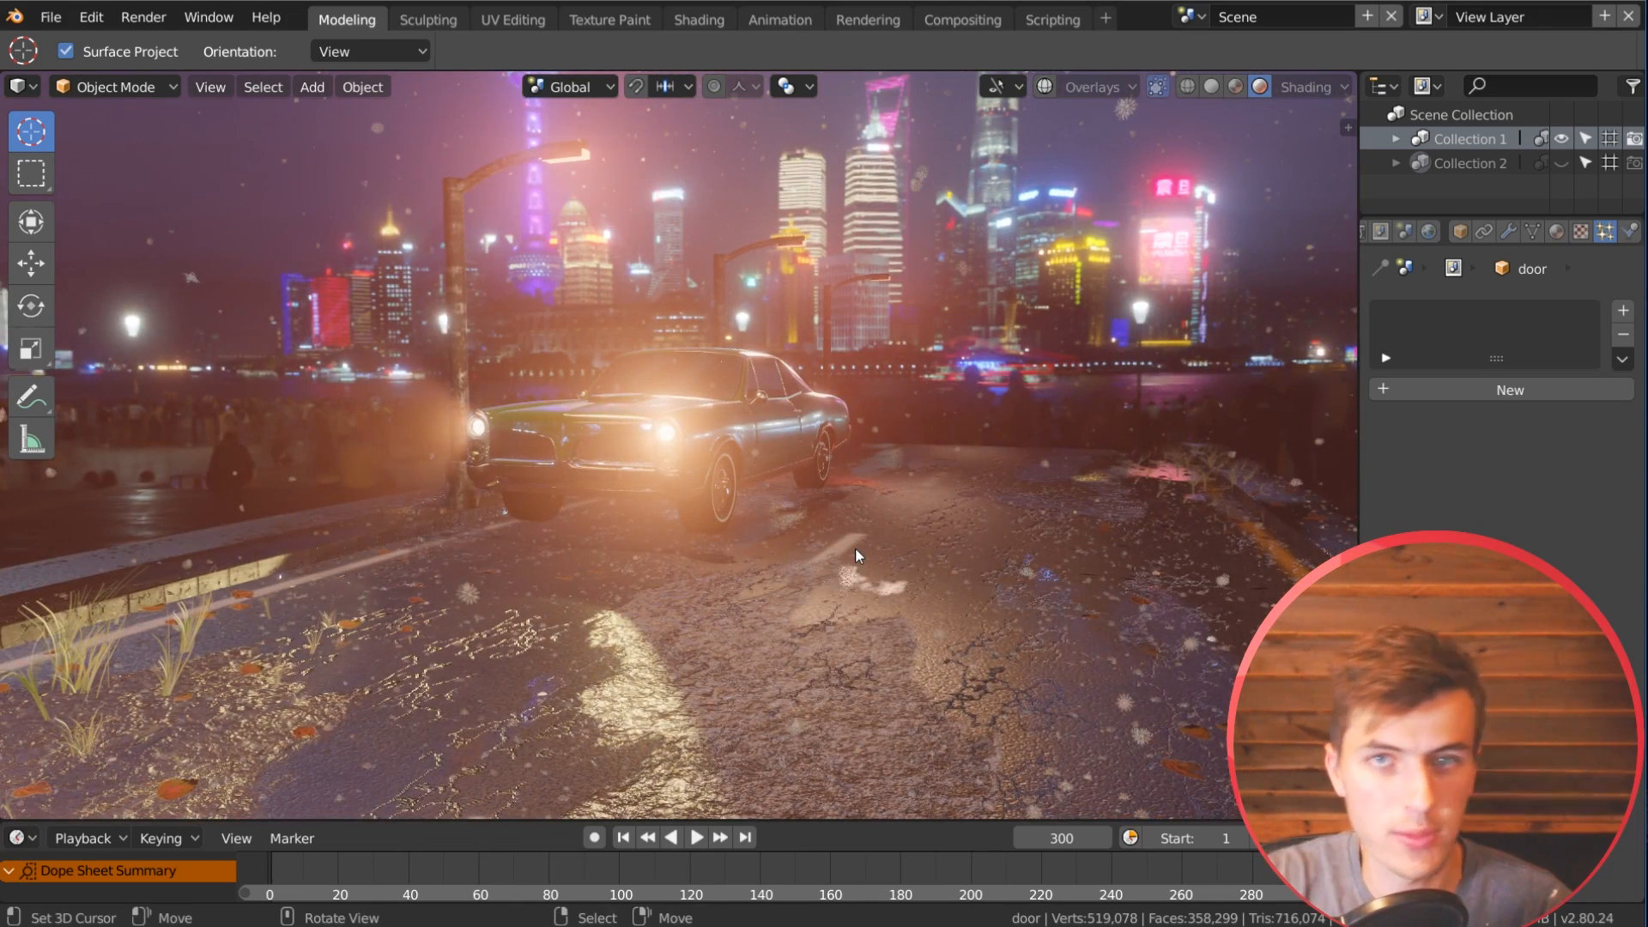
scroll(839, 549, down, 1)
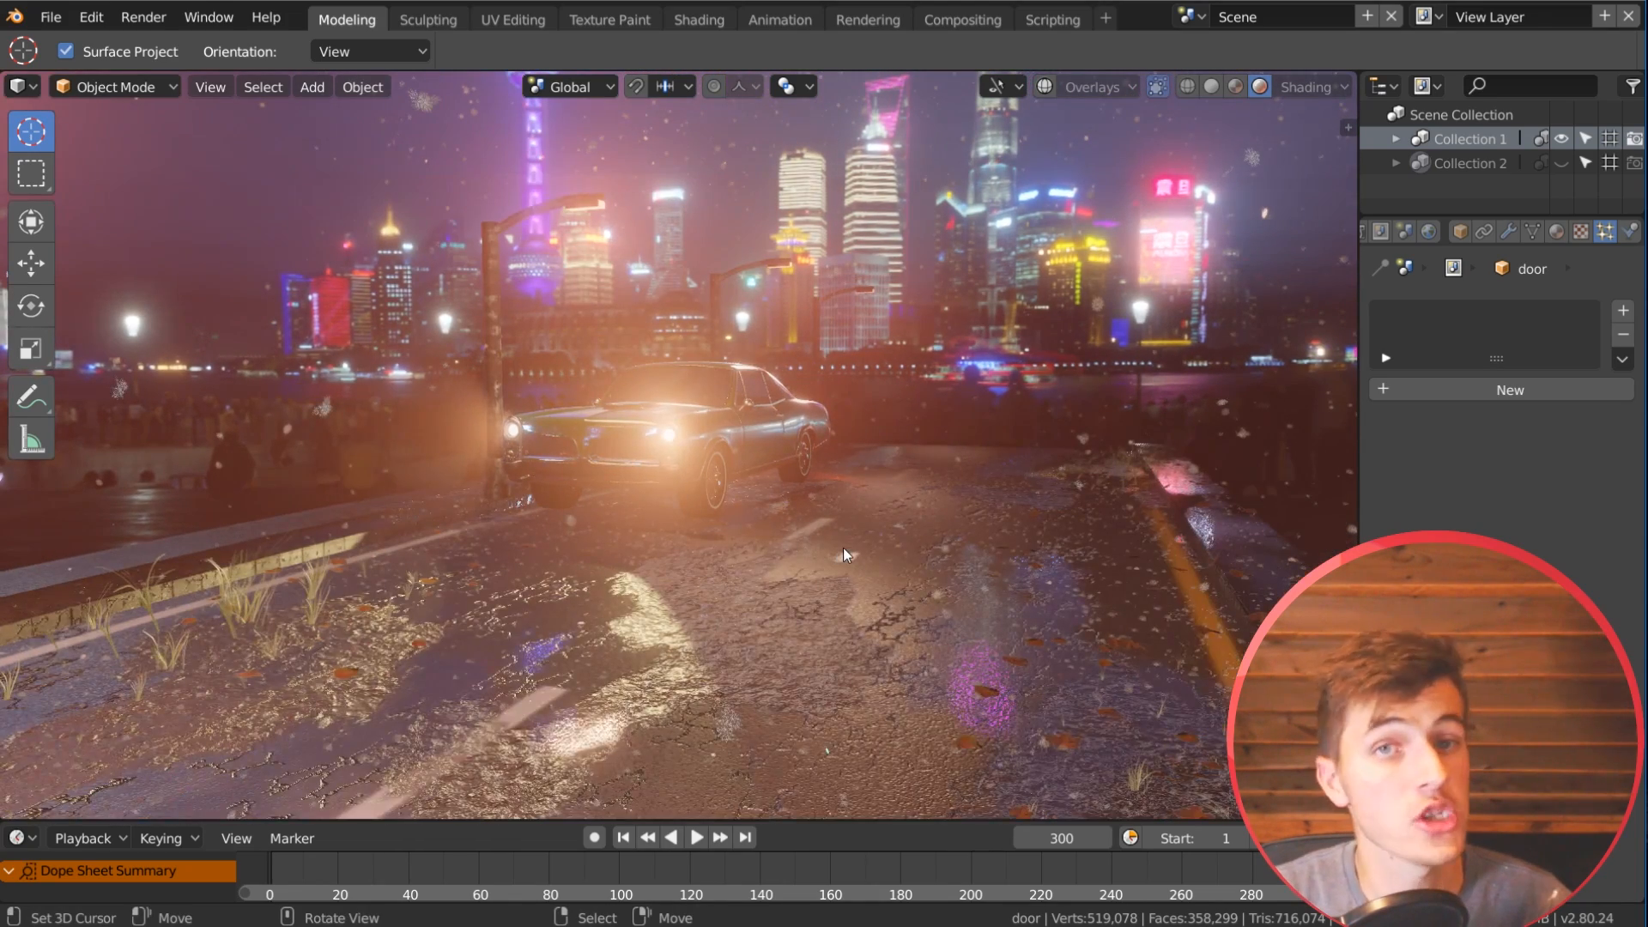
scroll(841, 548, down, 2)
middle_drag(841, 548, 513, 563)
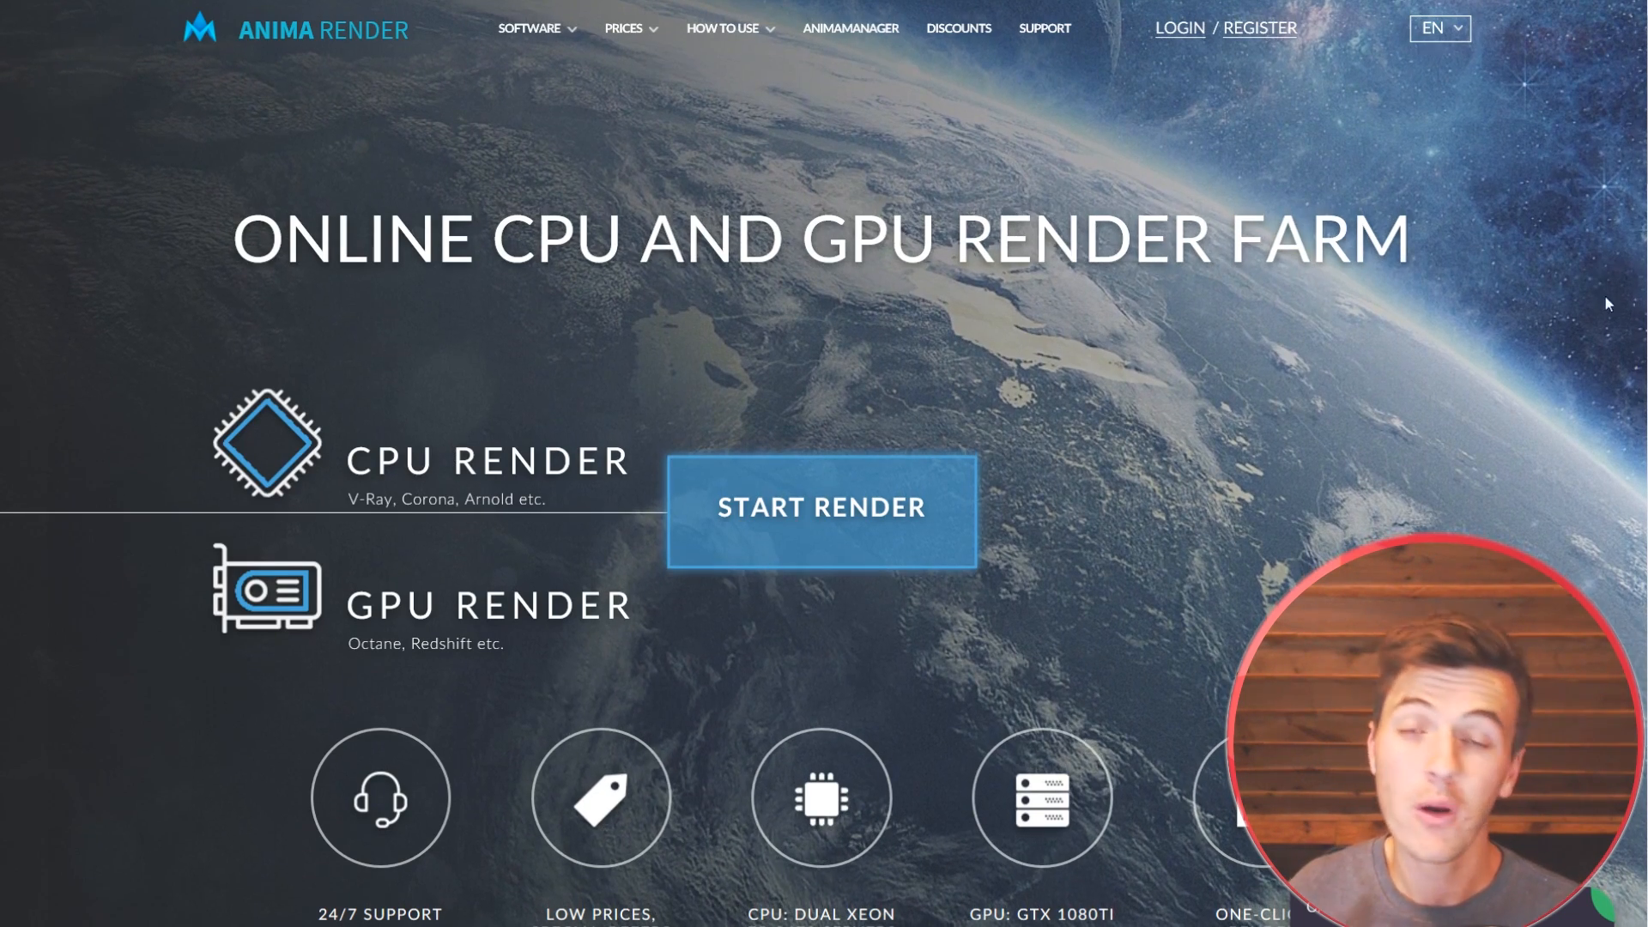
Step: On the AnimaRender website, fill in the registration form's e-mail, name and account password, and enter promo code CG_GEEK
scroll(1607, 342, down, 5)
scroll(1622, 349, down, 5)
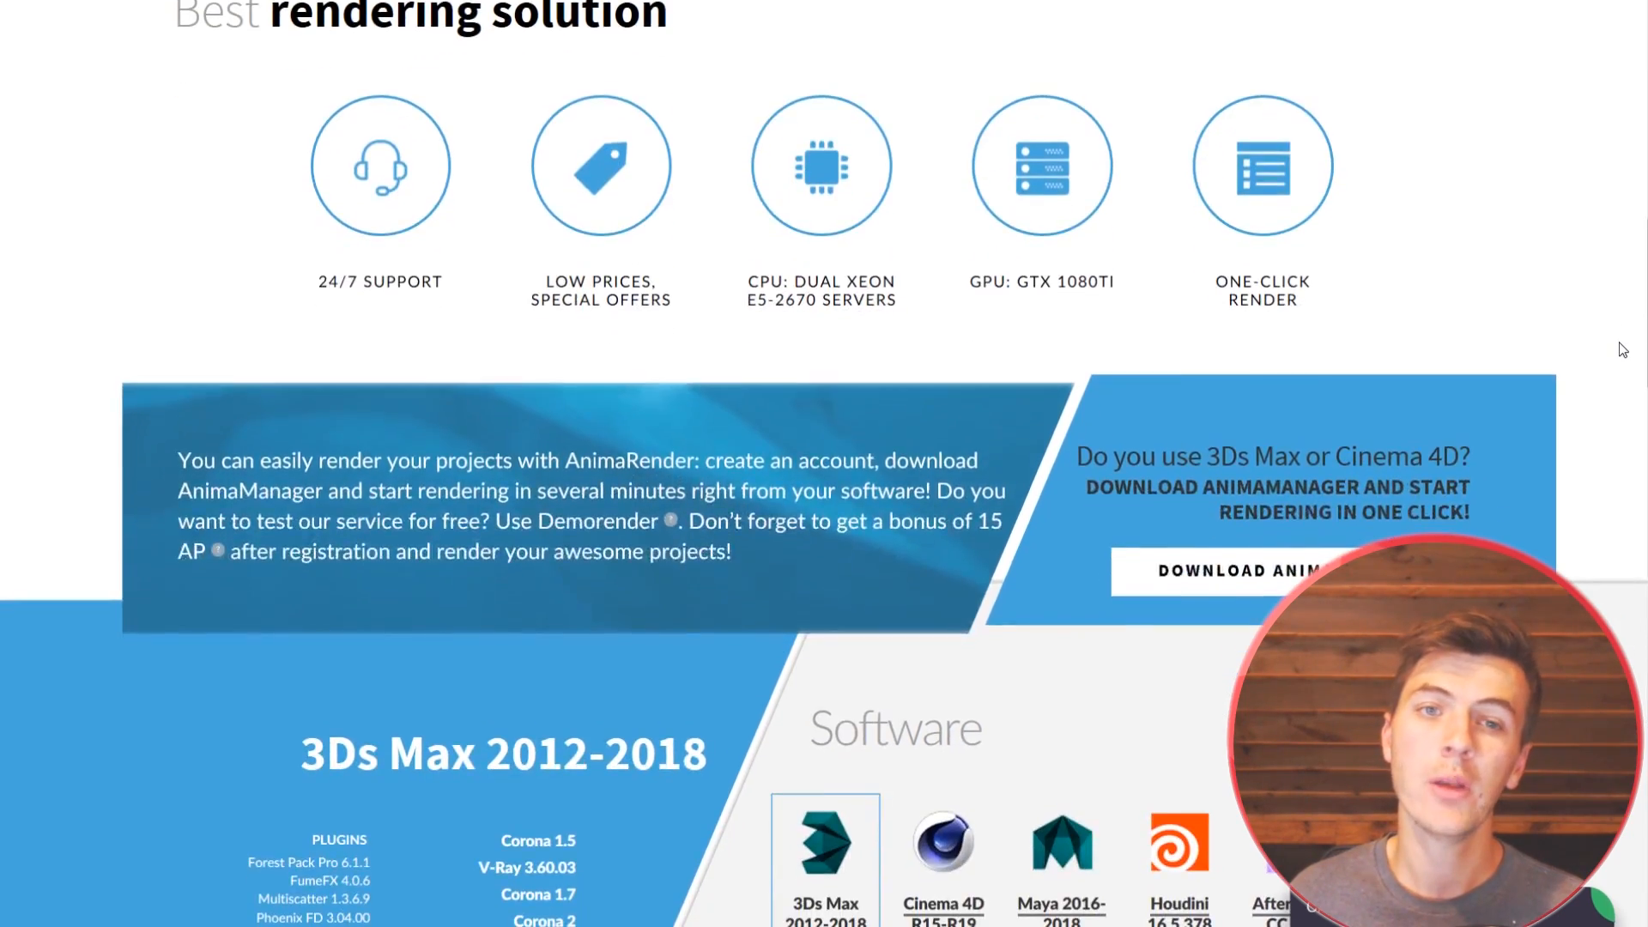
scroll(1622, 349, down, 10)
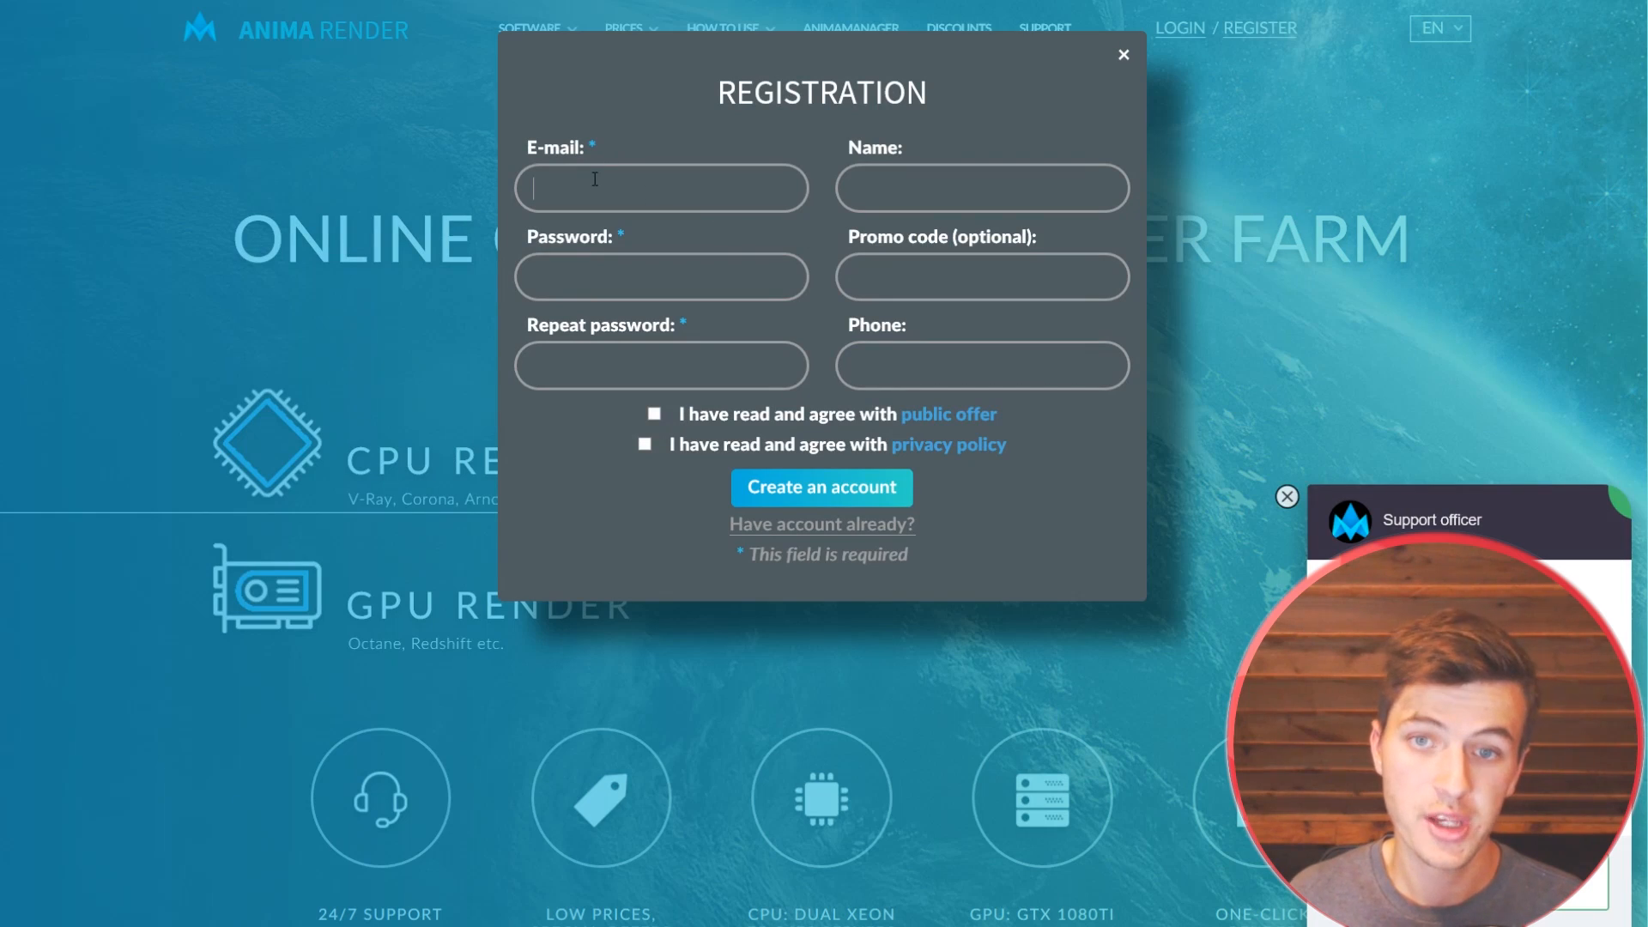
click(608, 188)
click(608, 229)
click(923, 188)
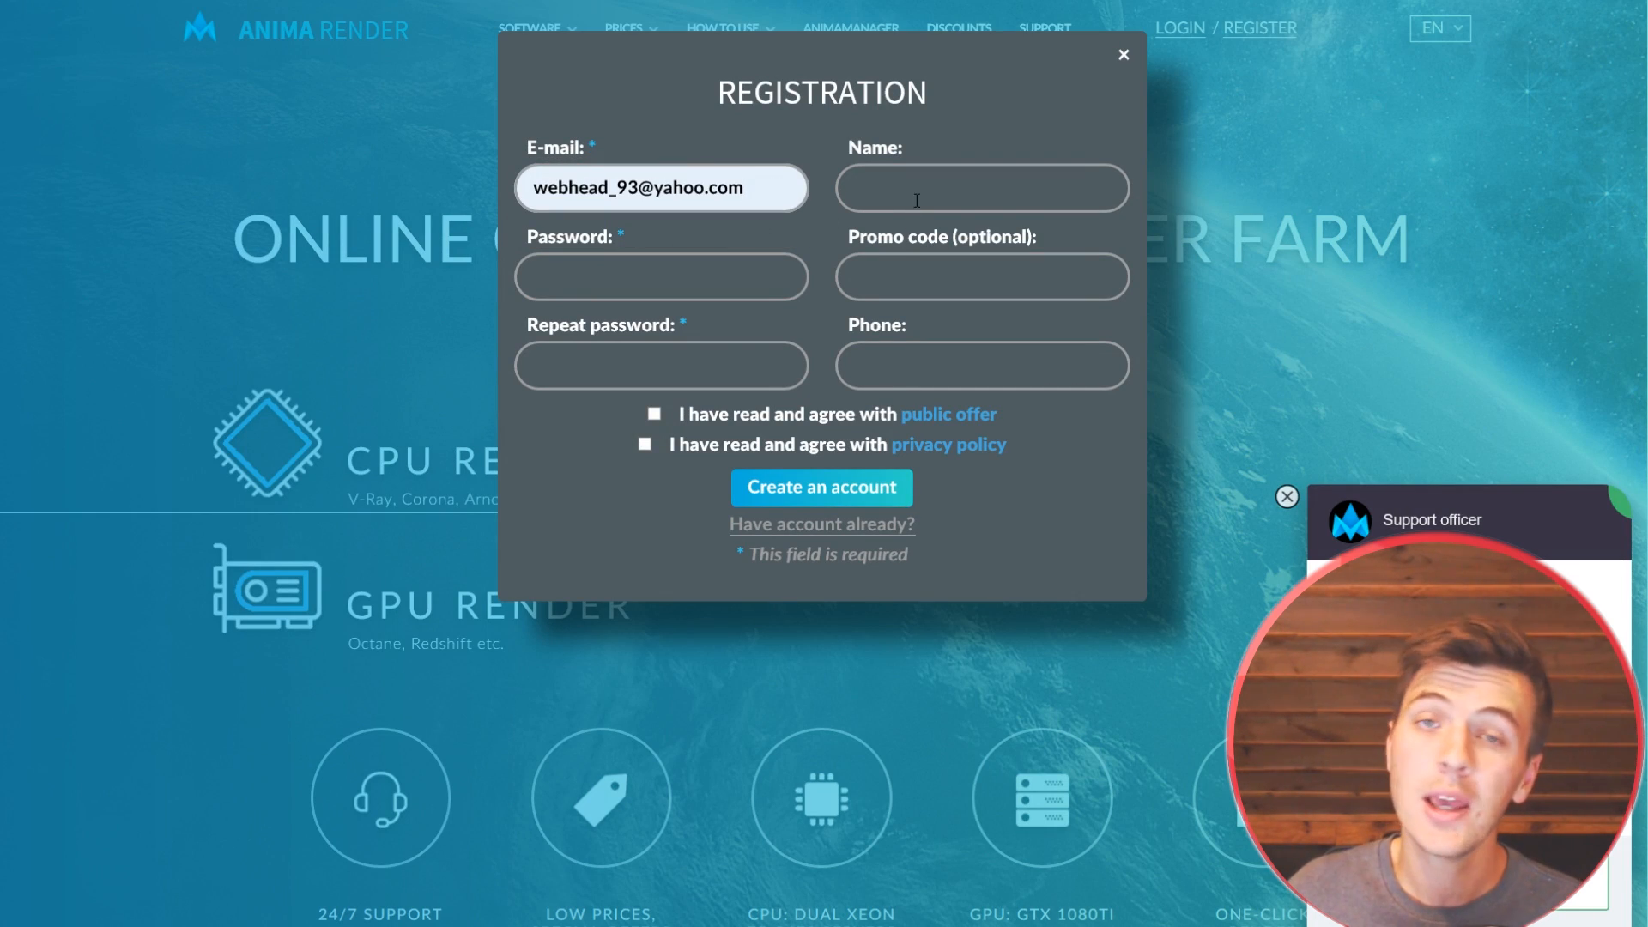
text(G_GEEK)
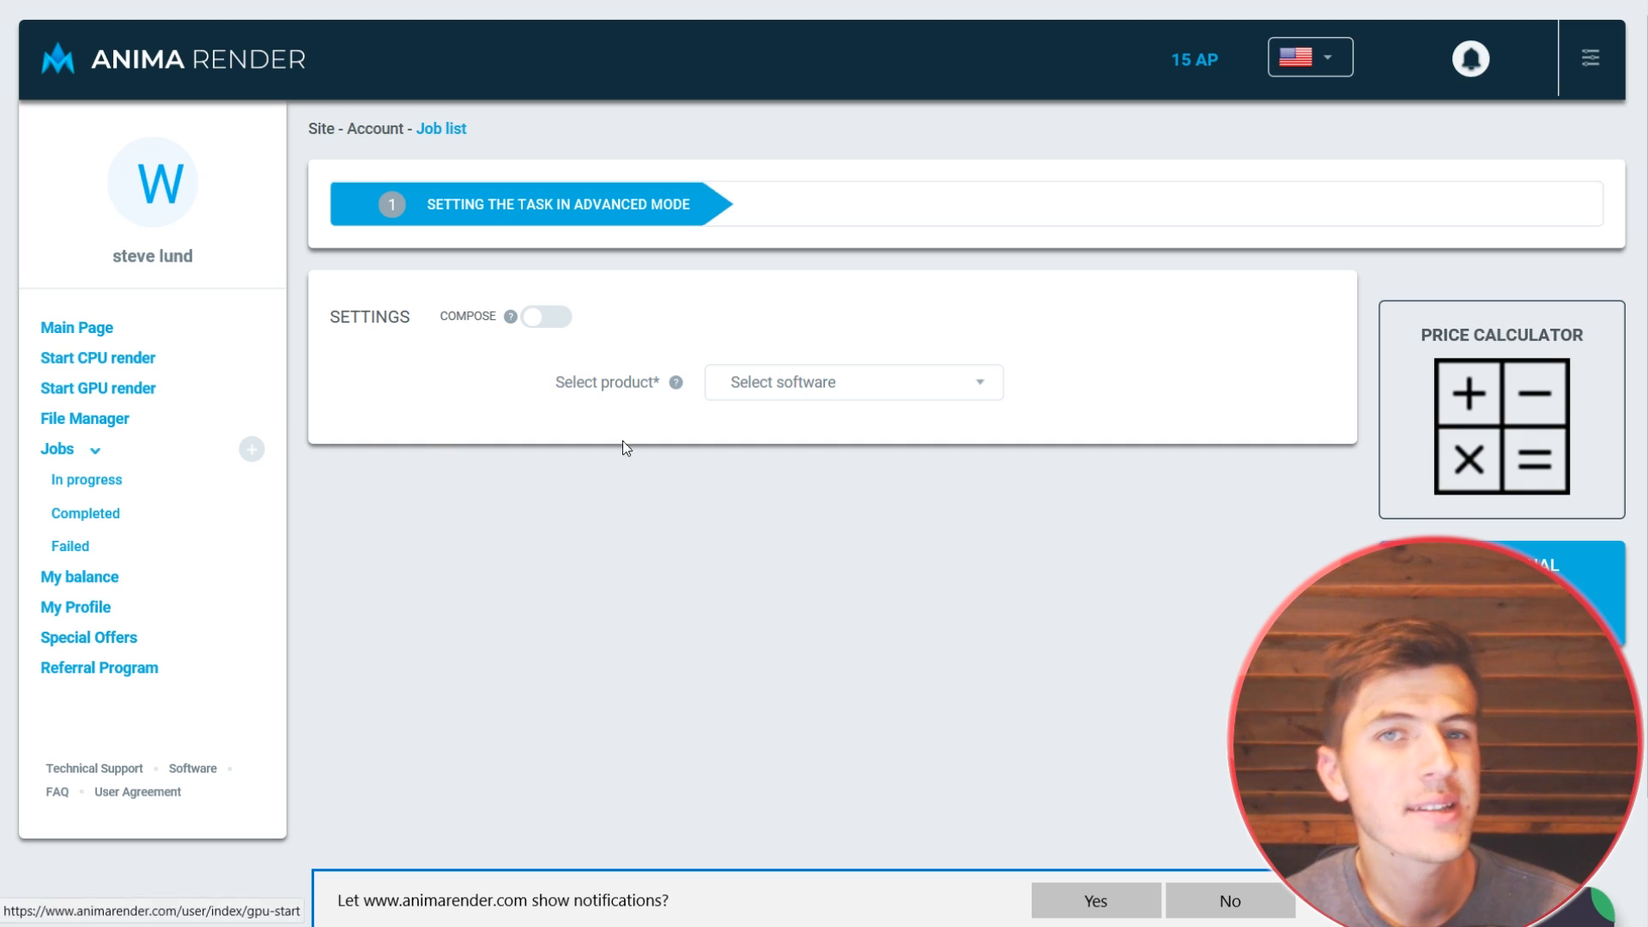
Step: Set the new render job's product to Blender and upload the scene archive
click(893, 392)
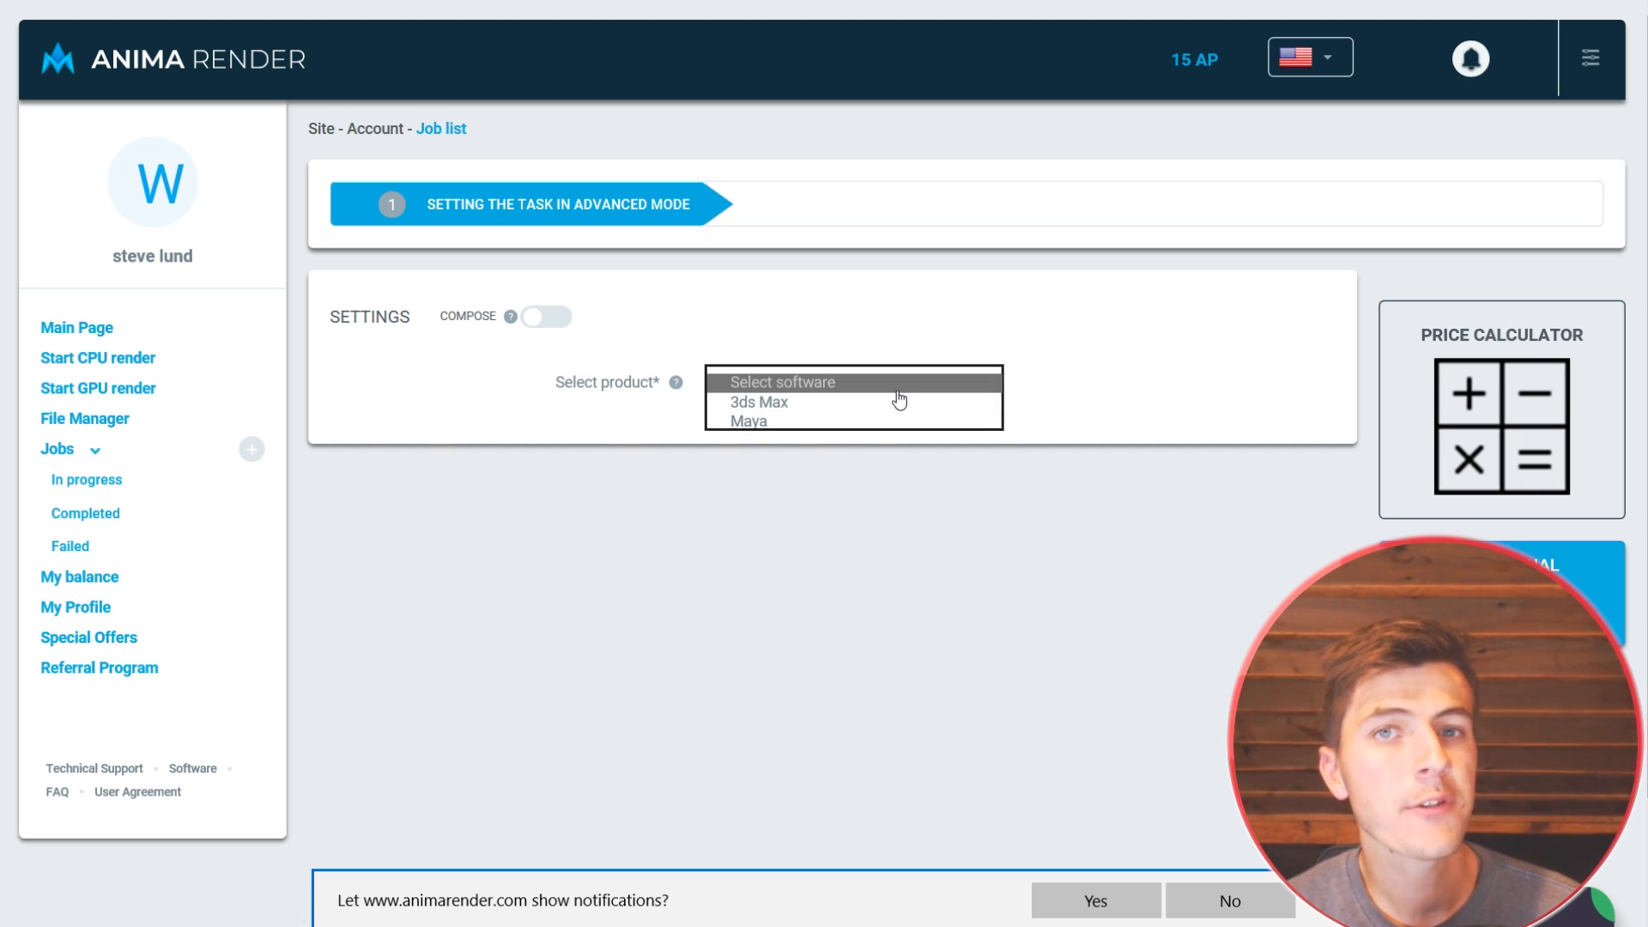
click(790, 443)
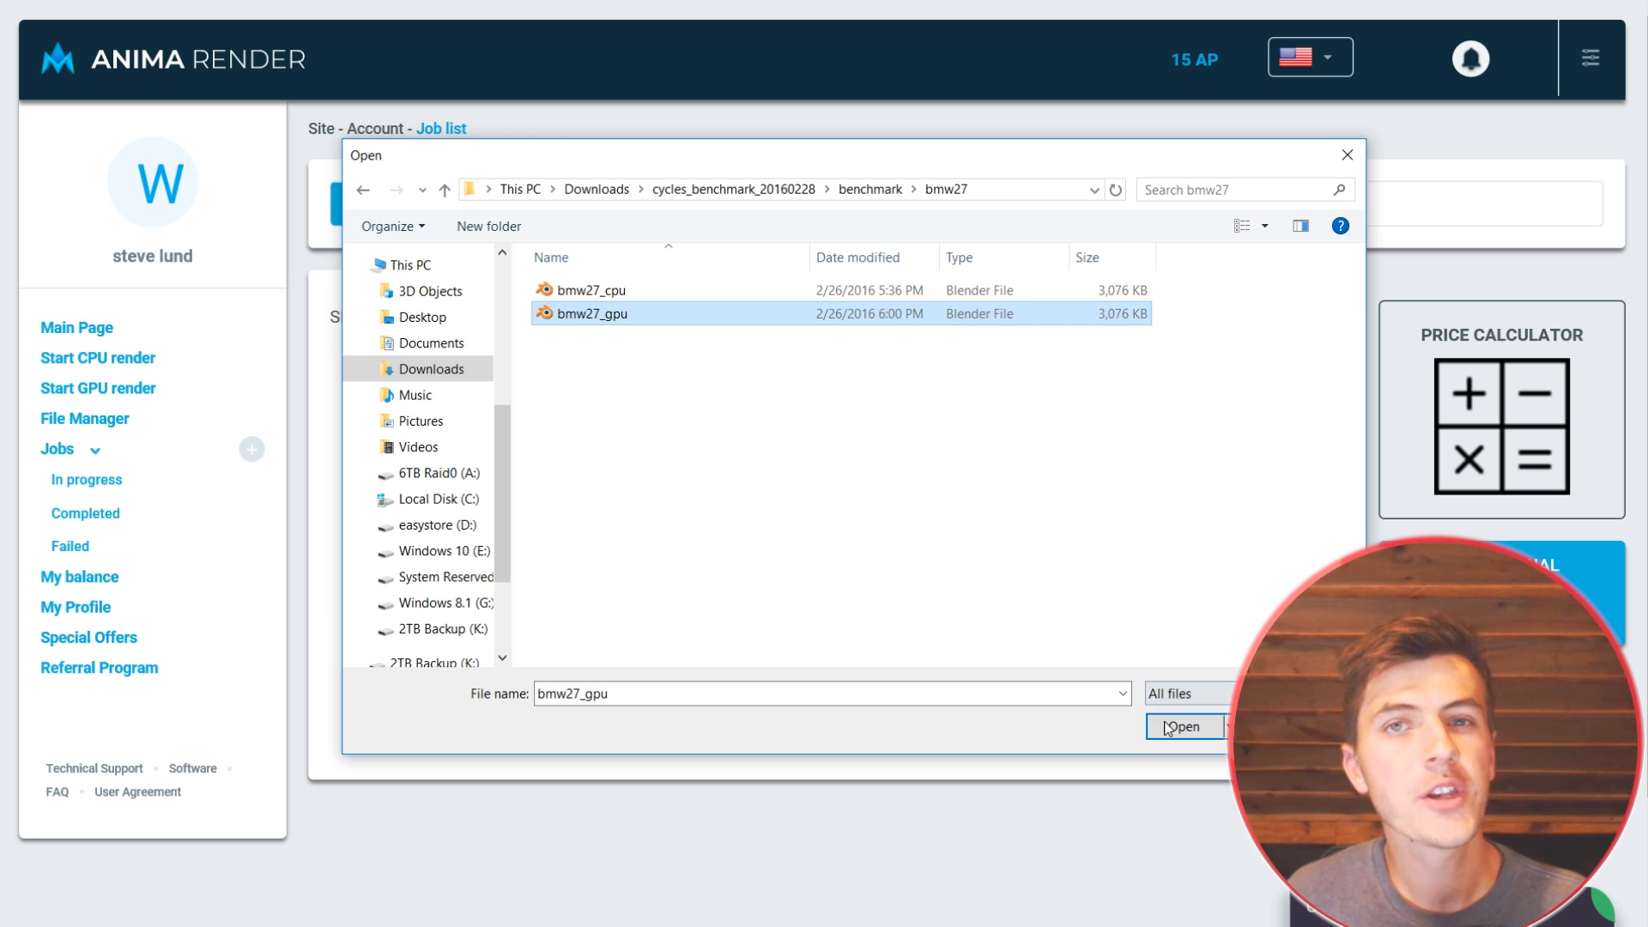
click(1174, 727)
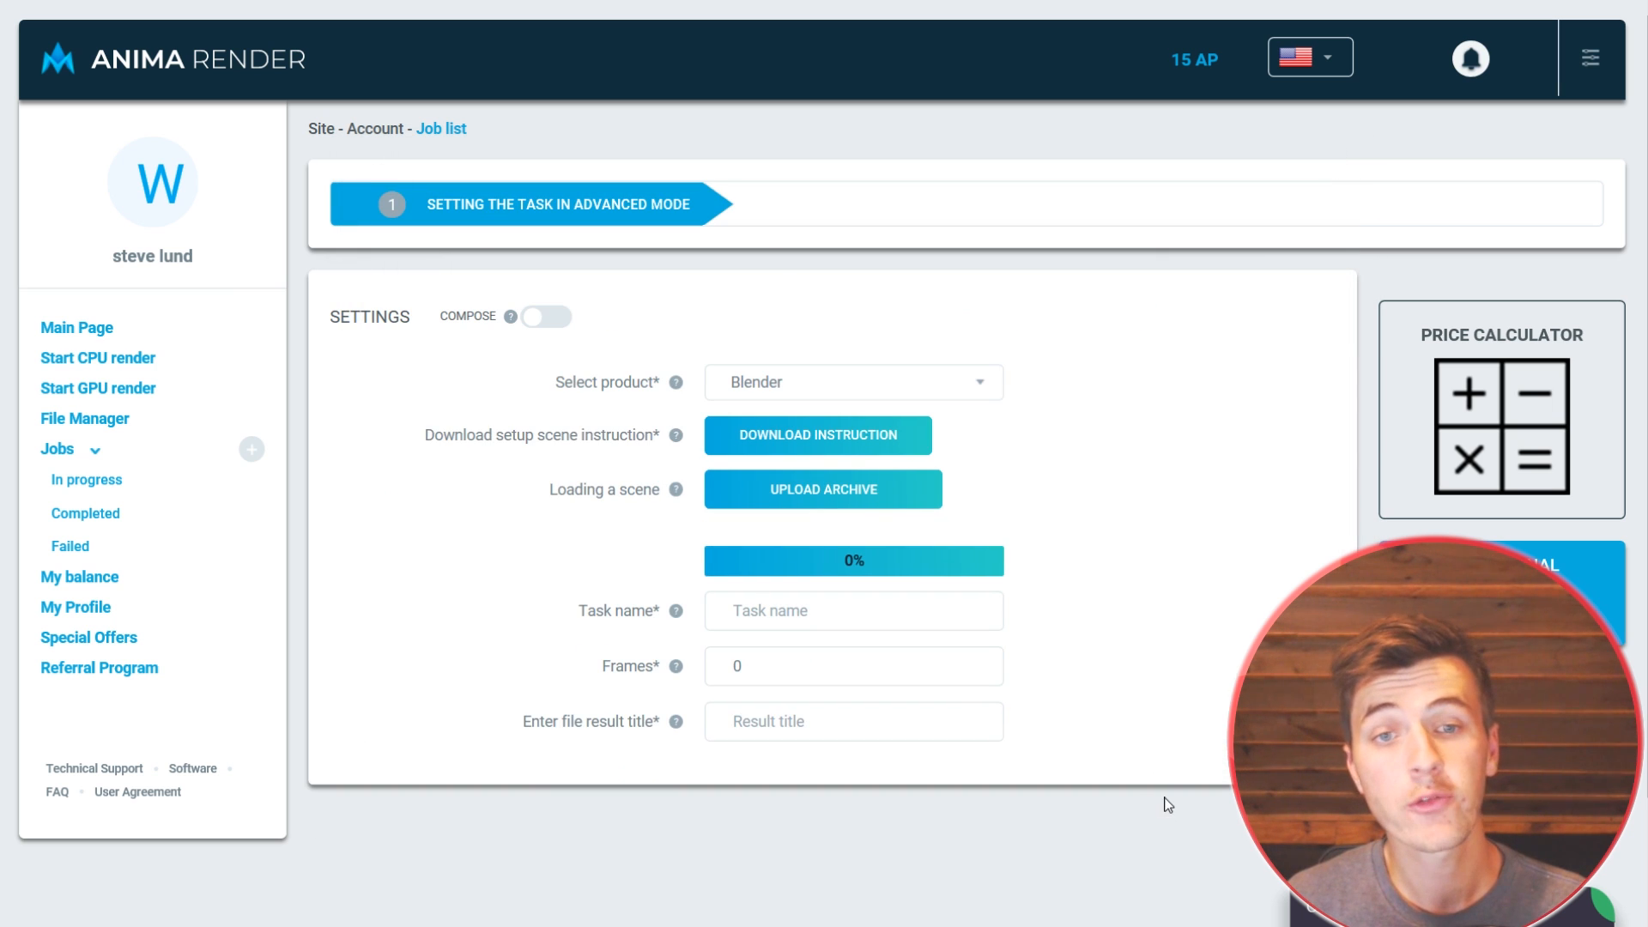
Step: Name the render task BMW, choose the uploaded Blender scene file and submit the job for rendering
text(BMW_Cylce)
text(s)
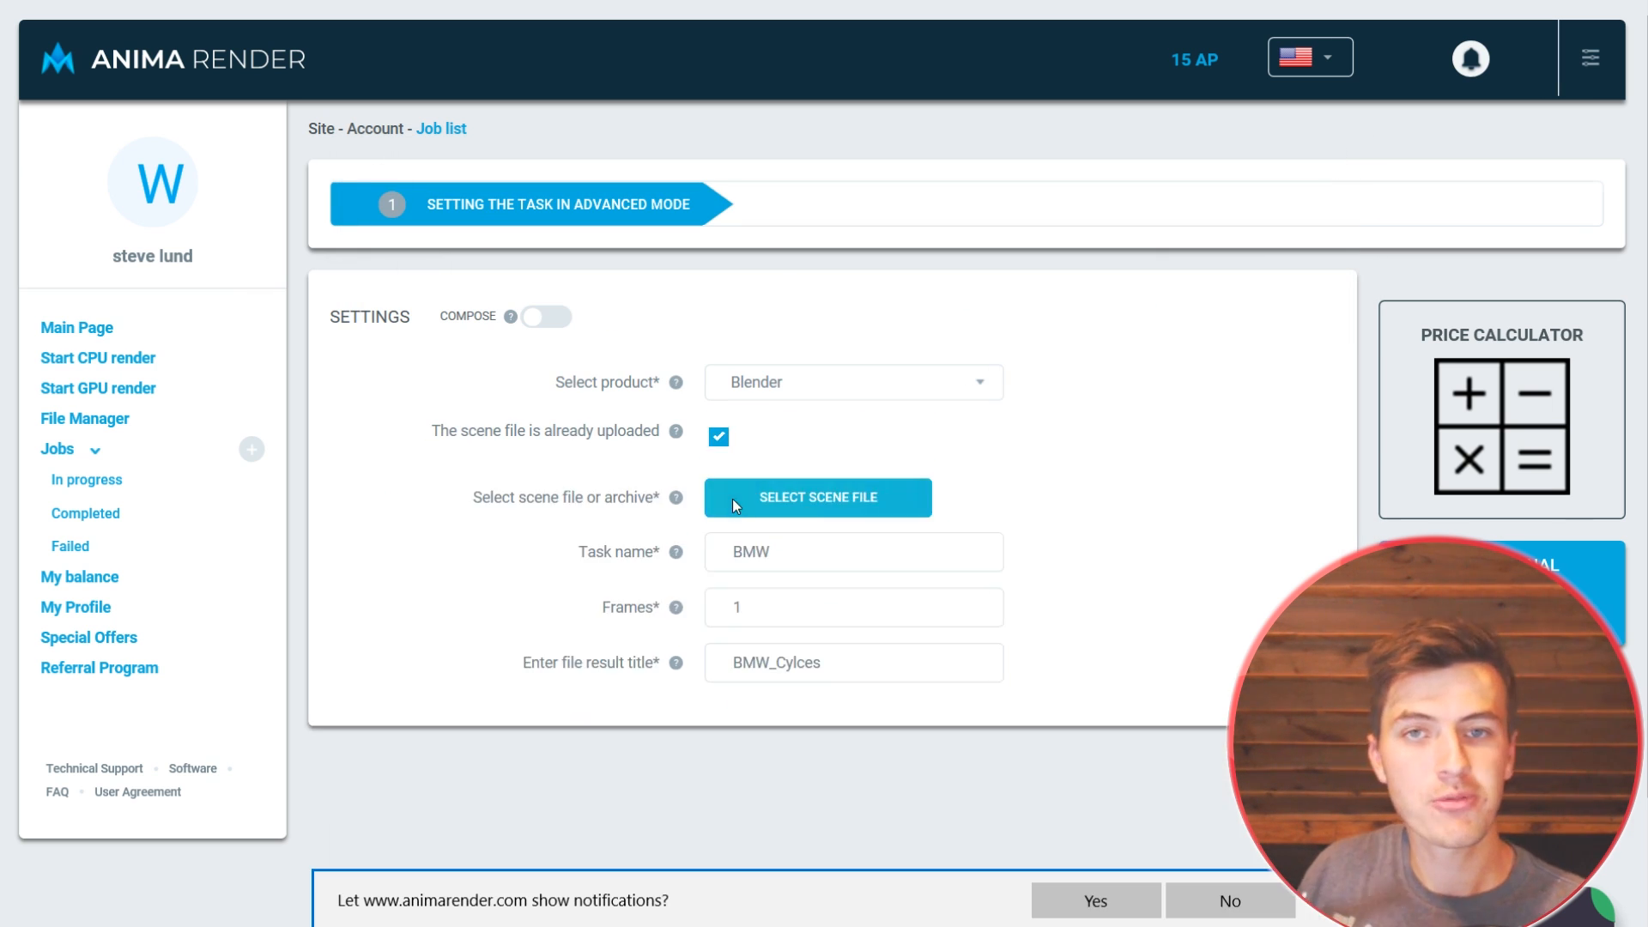
click(733, 498)
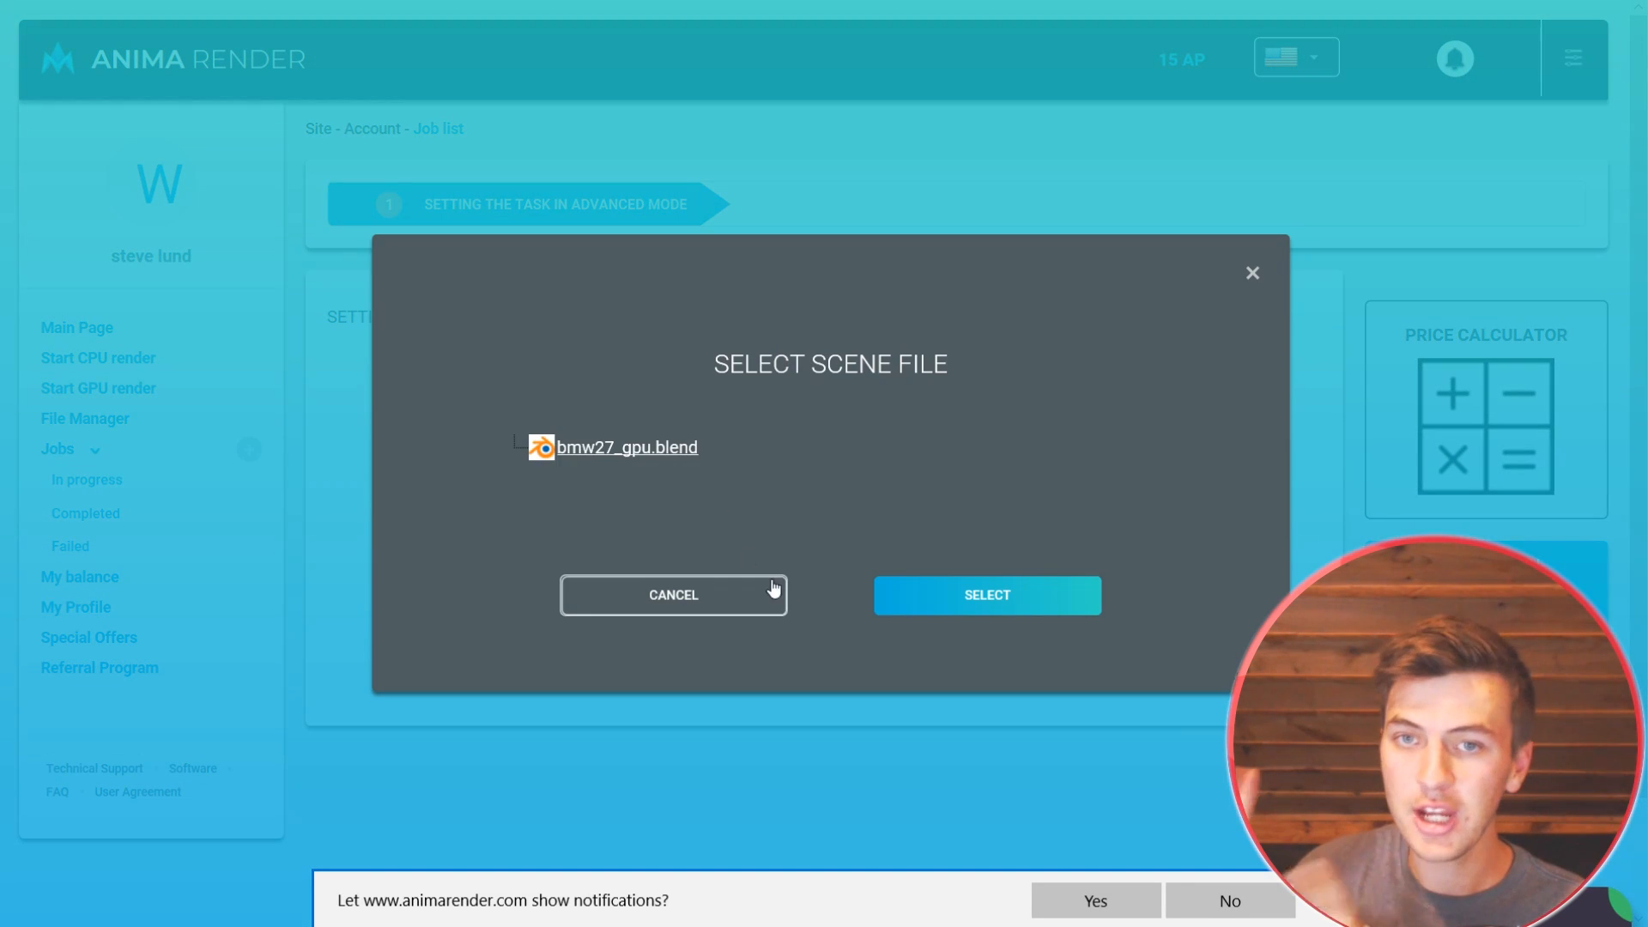
click(592, 455)
click(1068, 607)
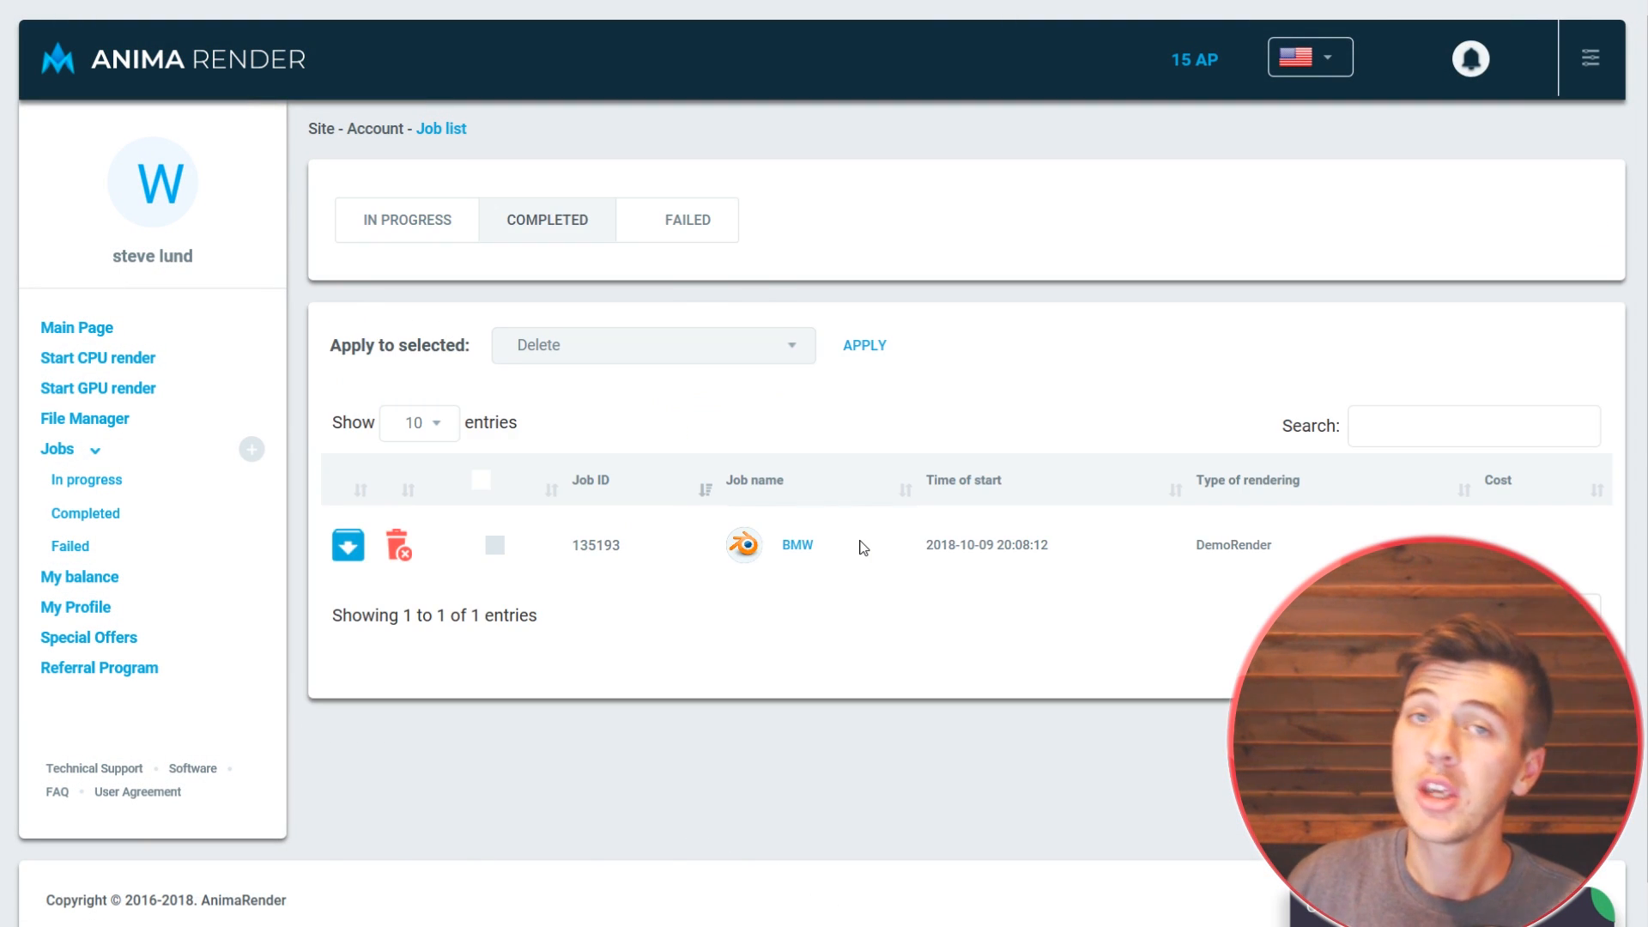
click(867, 543)
scroll(979, 563, down, 5)
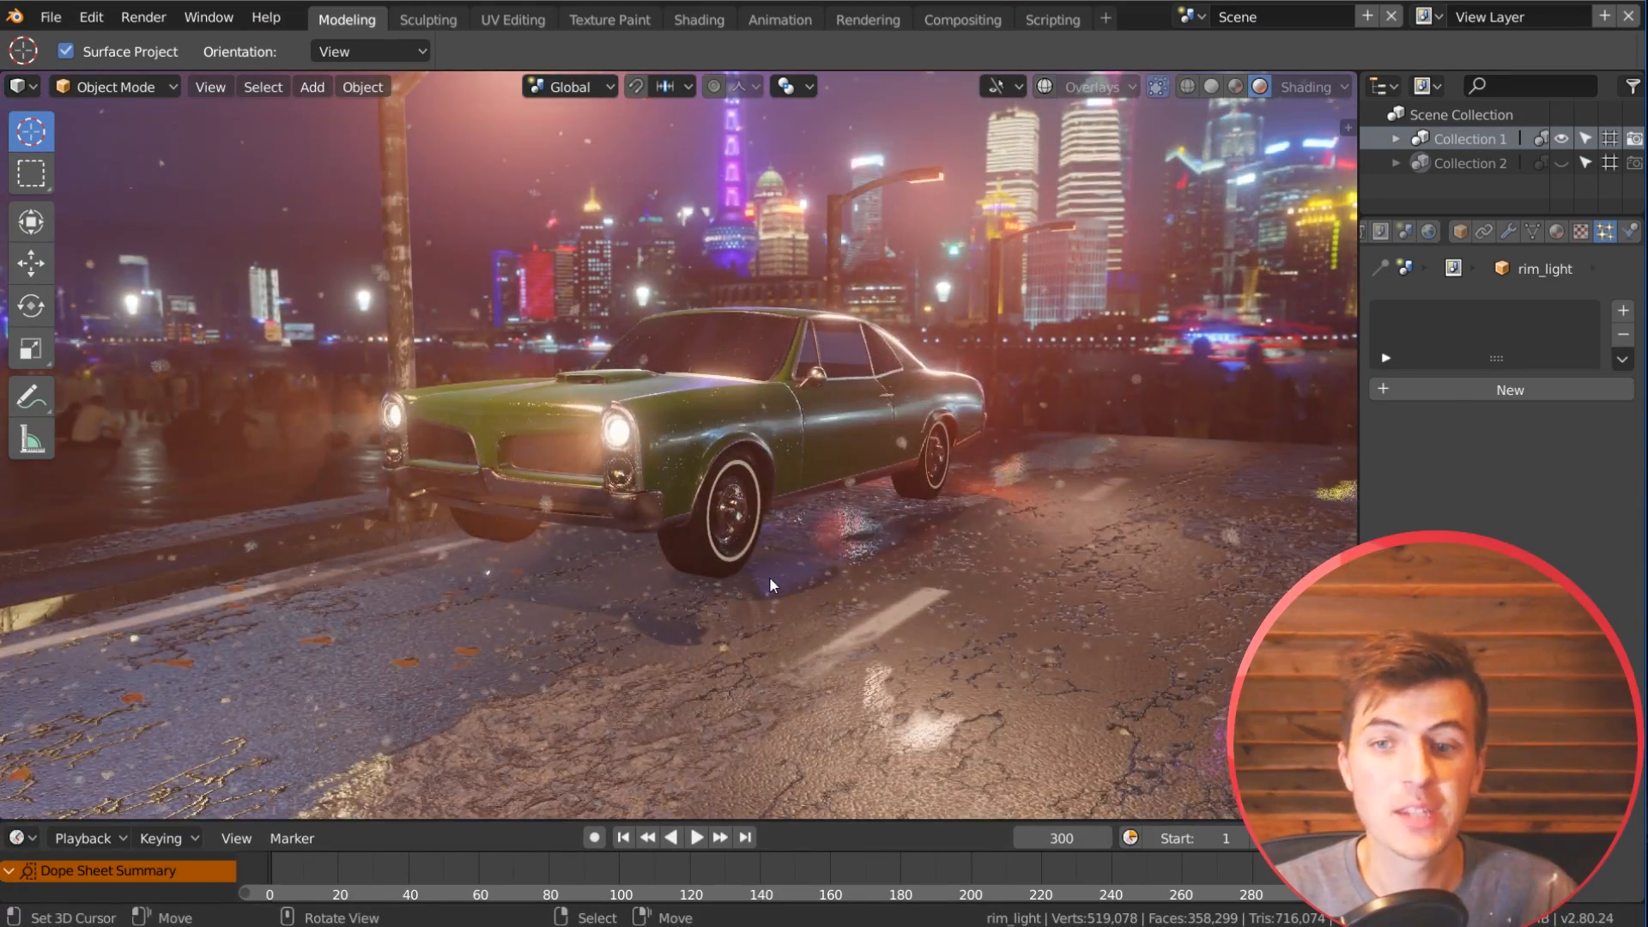
Step: In Blender, try to move the green car's door away from the body
middle_drag(769, 575, 733, 532)
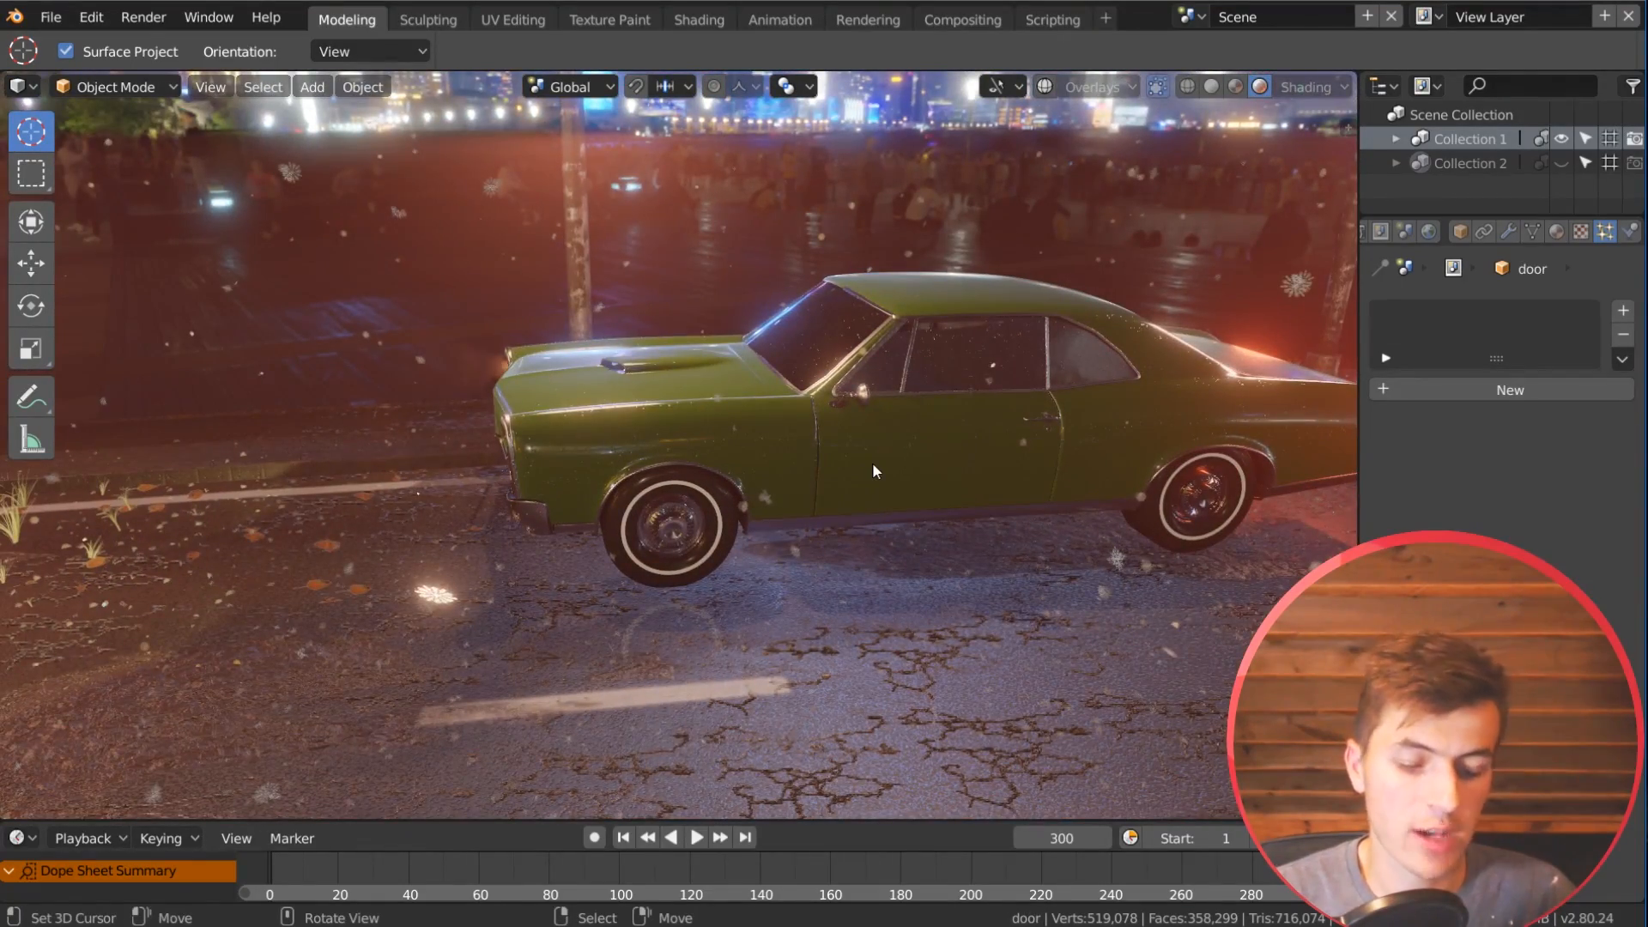
key(g)
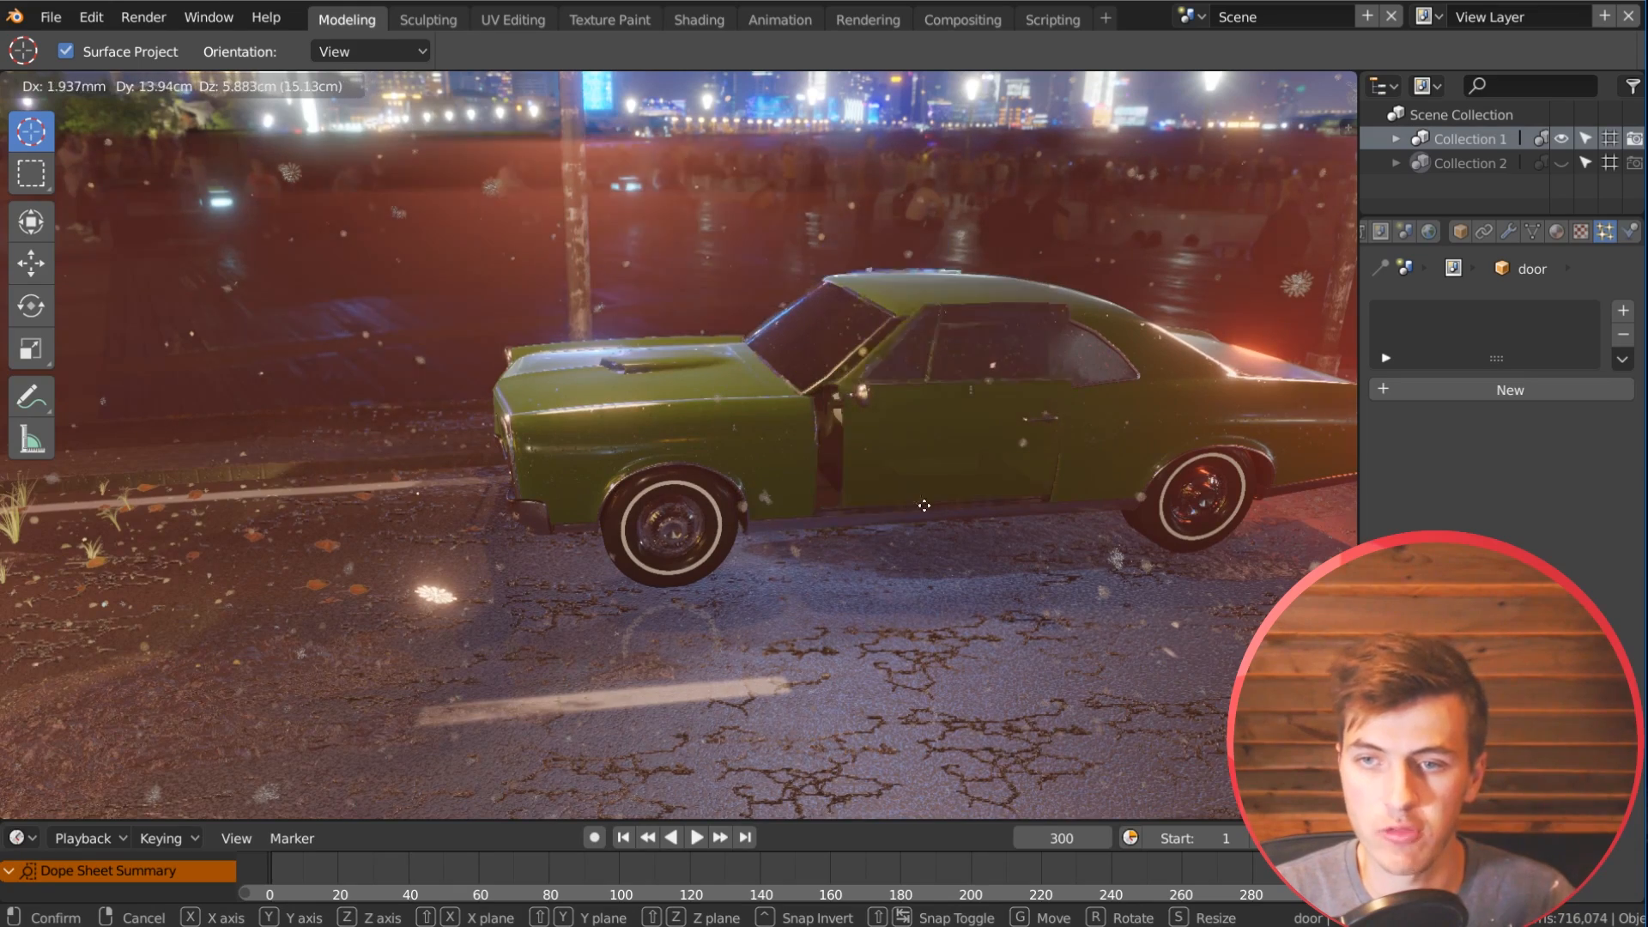
right_click(736, 461)
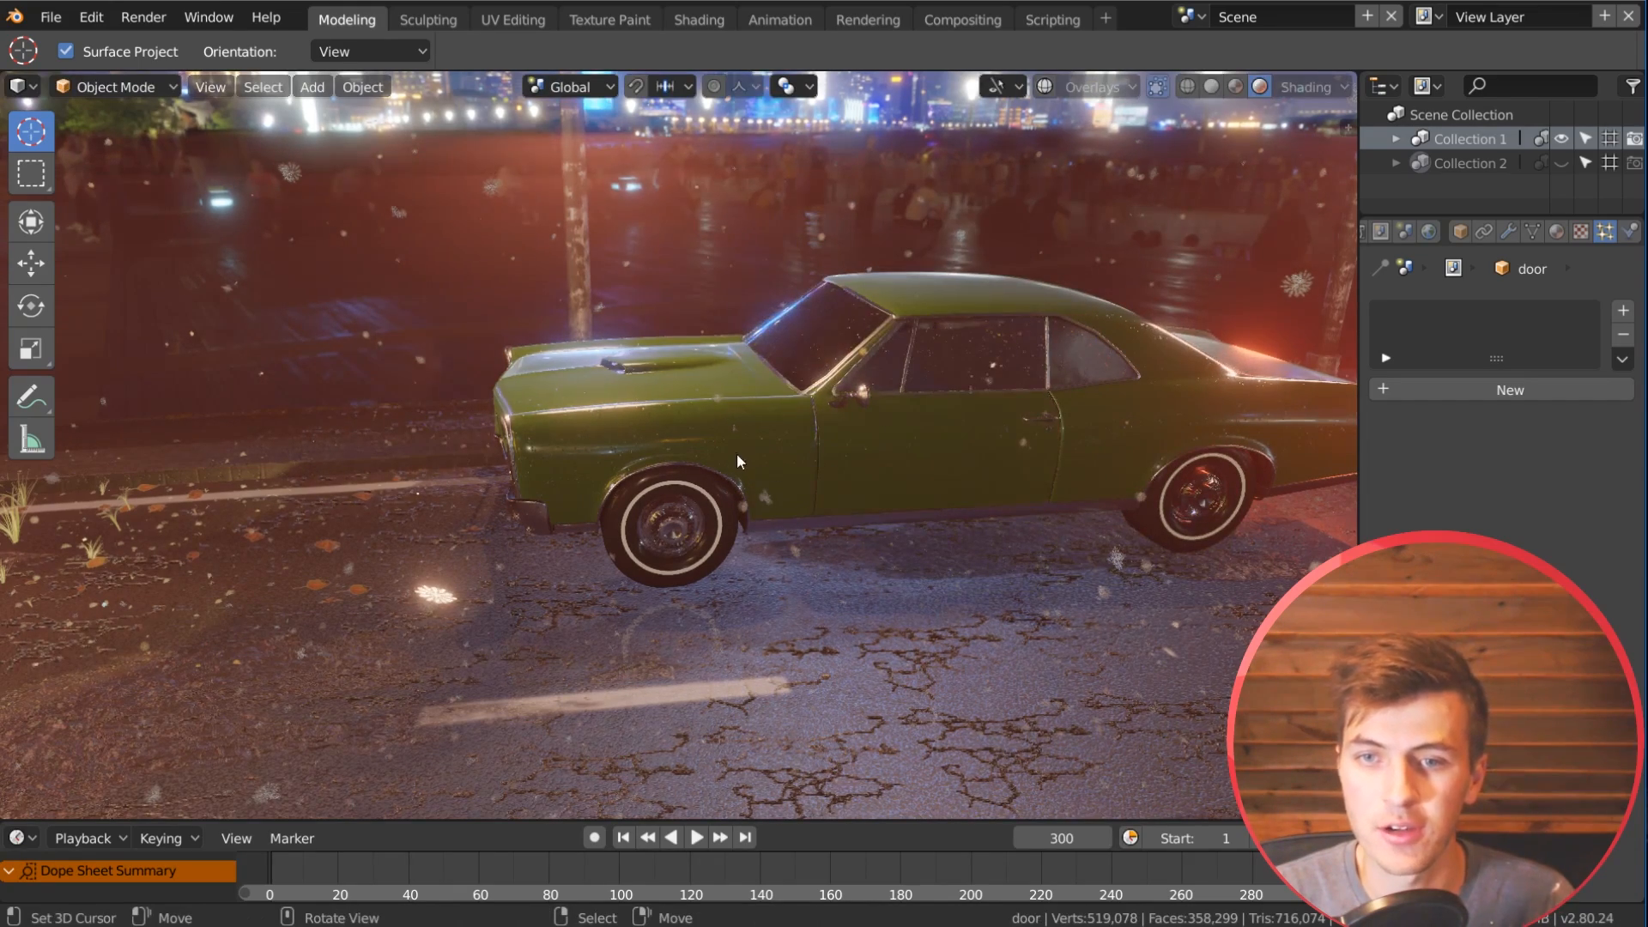
Step: View the night street scene through the camera and play its animation in the rendered viewport
middle_drag(647, 539, 506, 640)
middle_drag(641, 651, 648, 652)
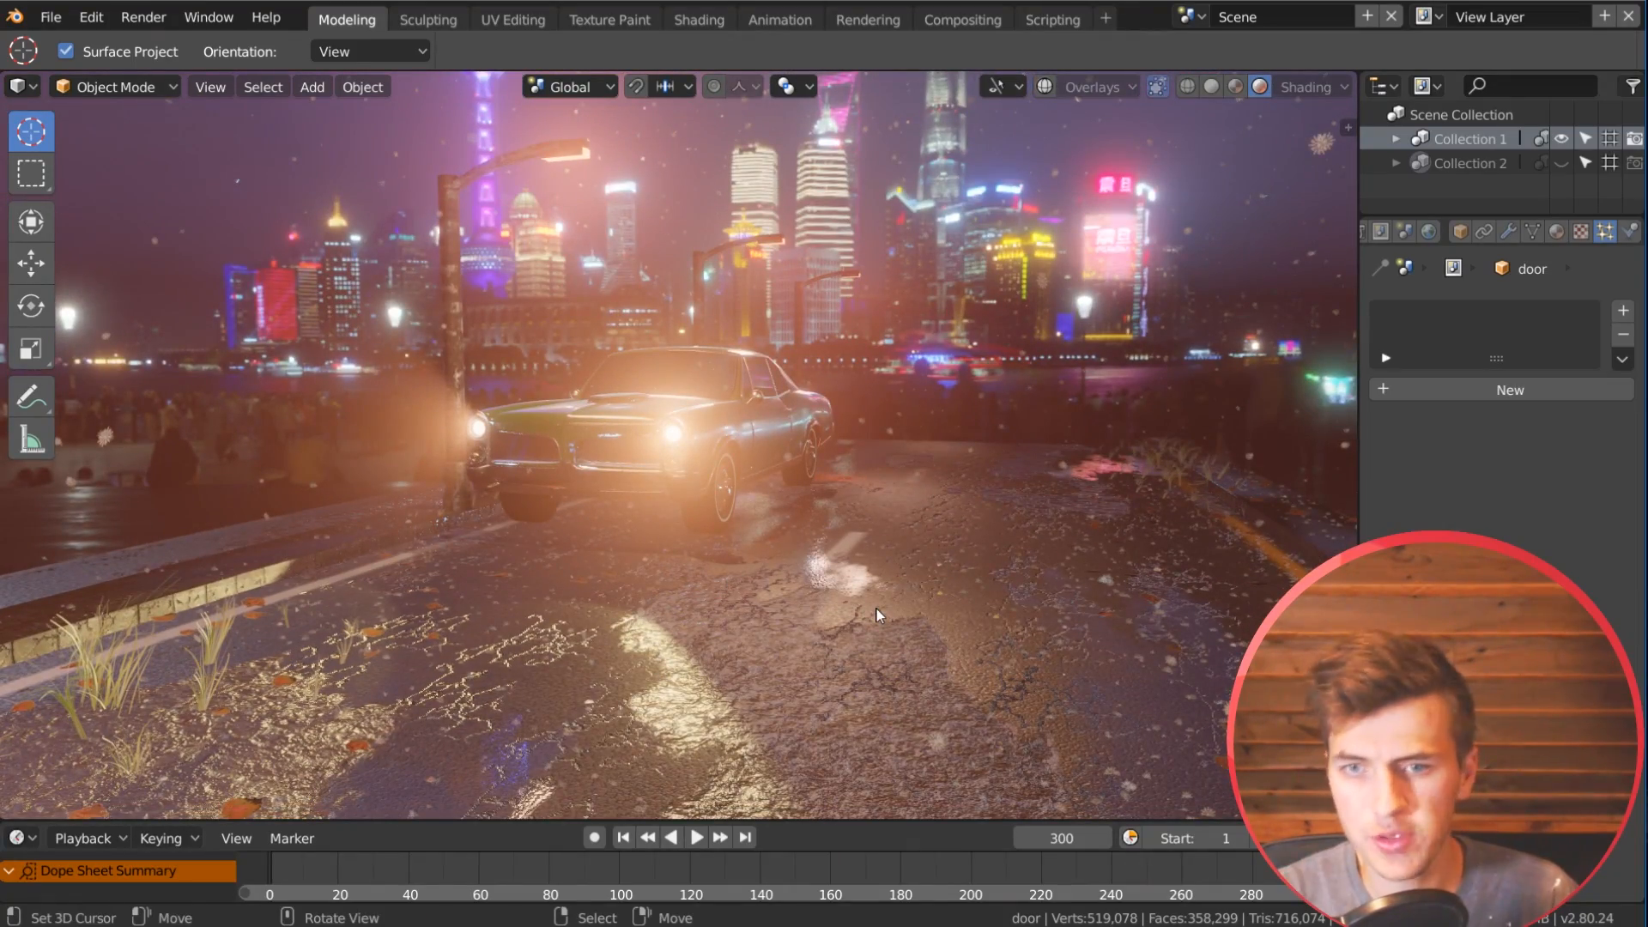
scroll(869, 608, up, 5)
middle_drag(816, 642, 615, 724)
middle_drag(760, 723, 781, 630)
scroll(816, 620, down, 3)
key(KP_0)
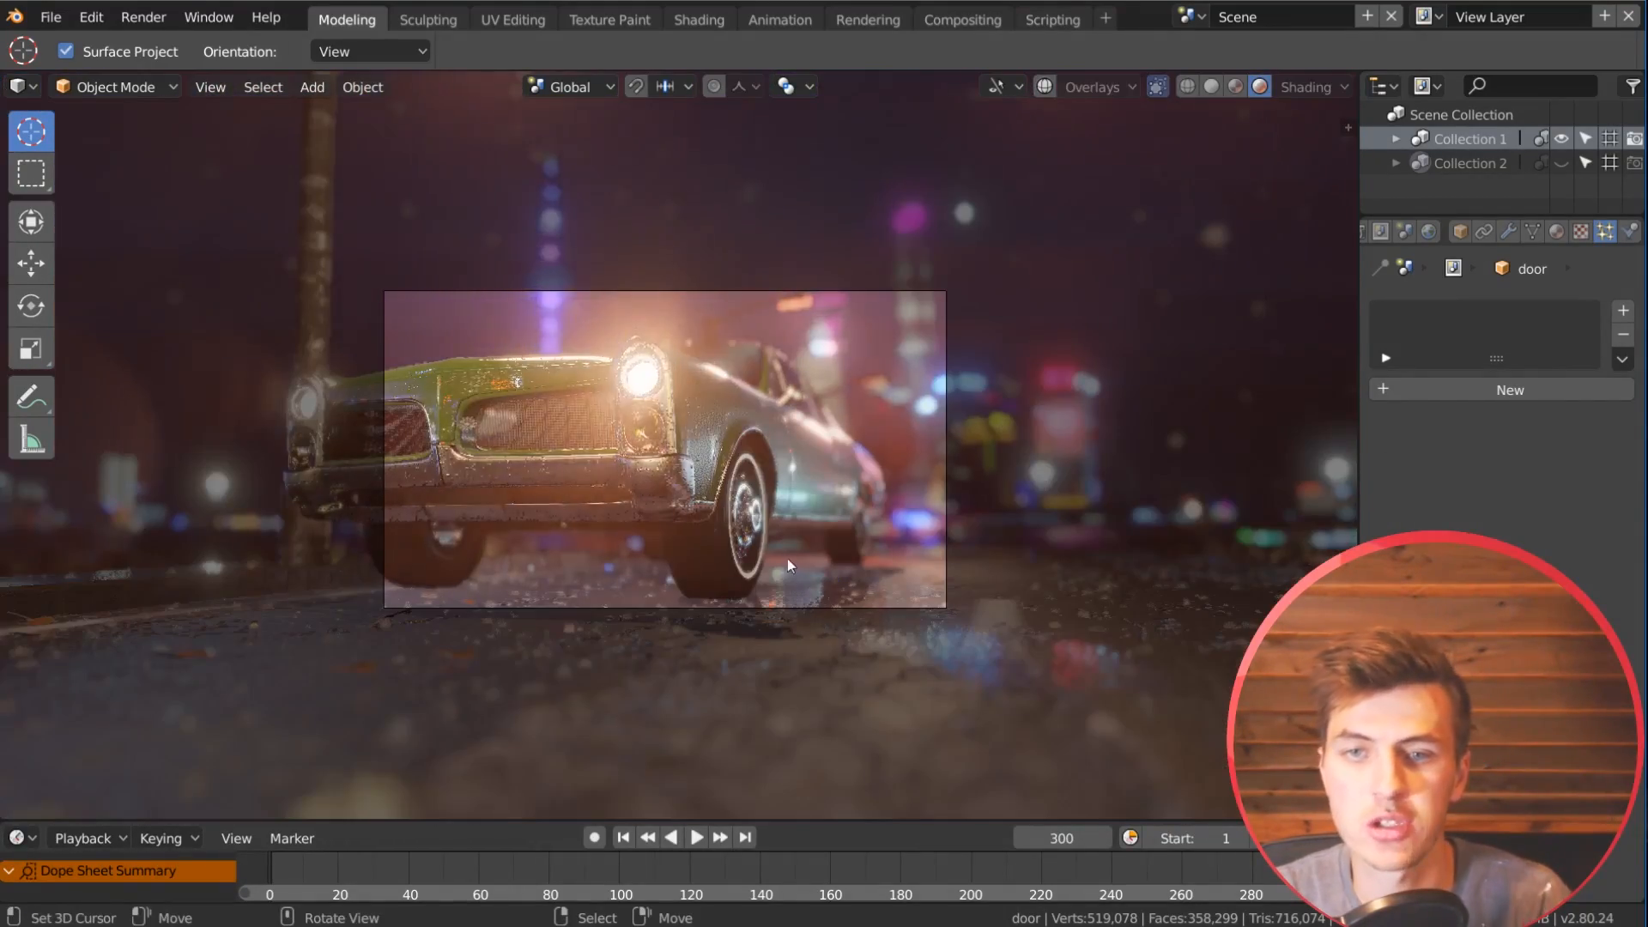
click(698, 834)
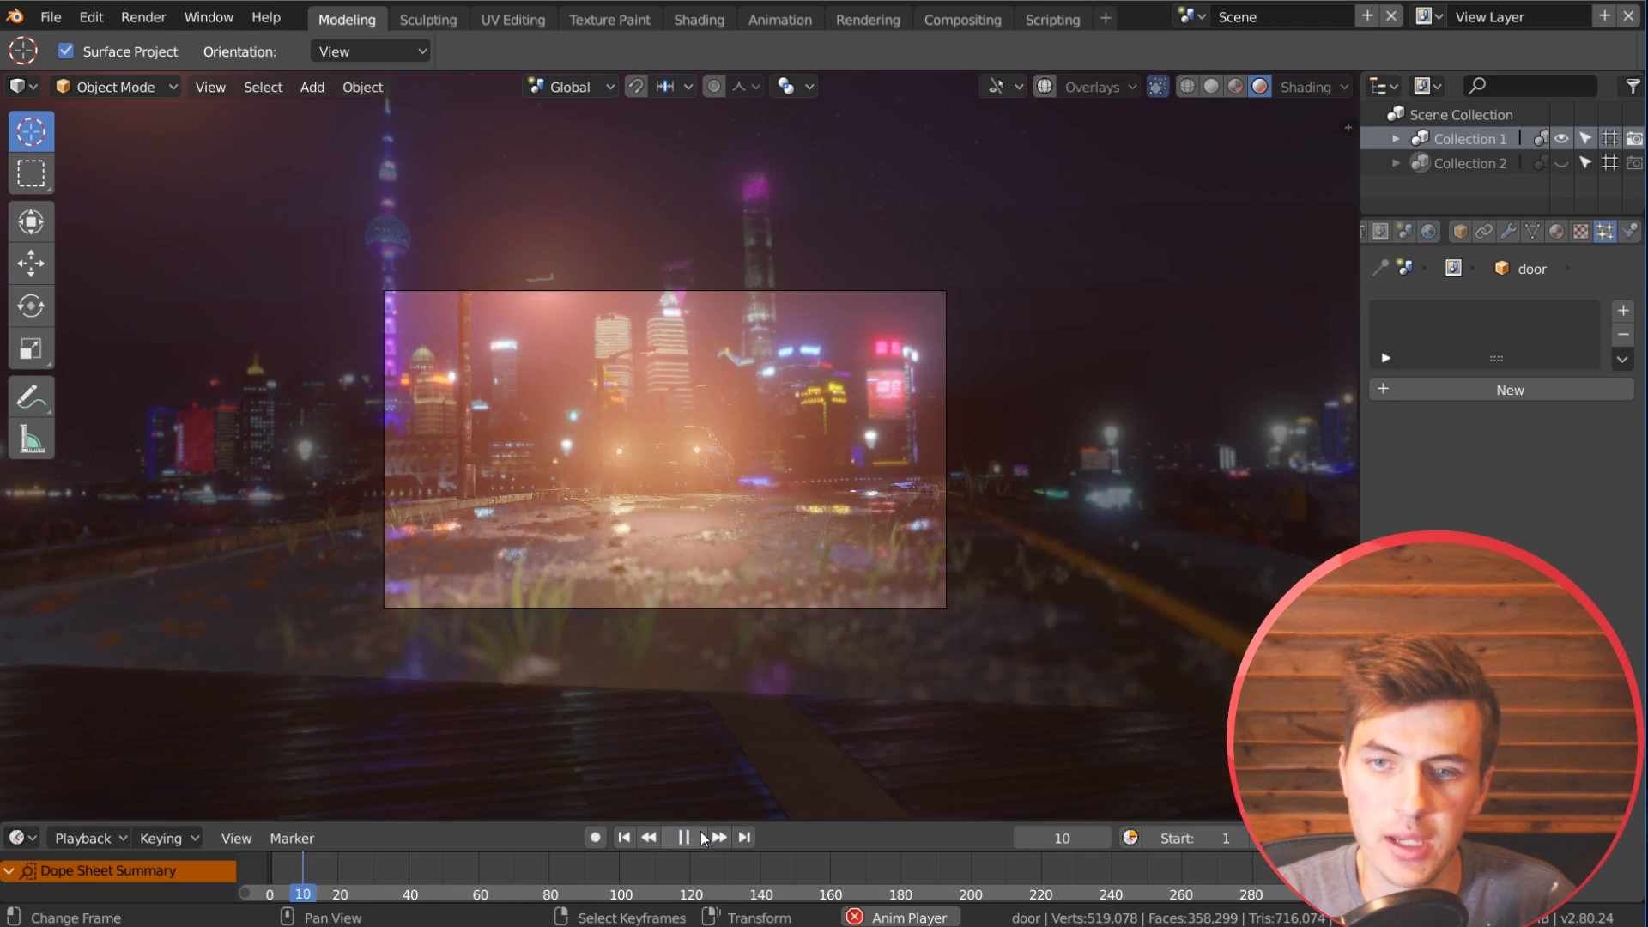
scroll(781, 496, up, 3)
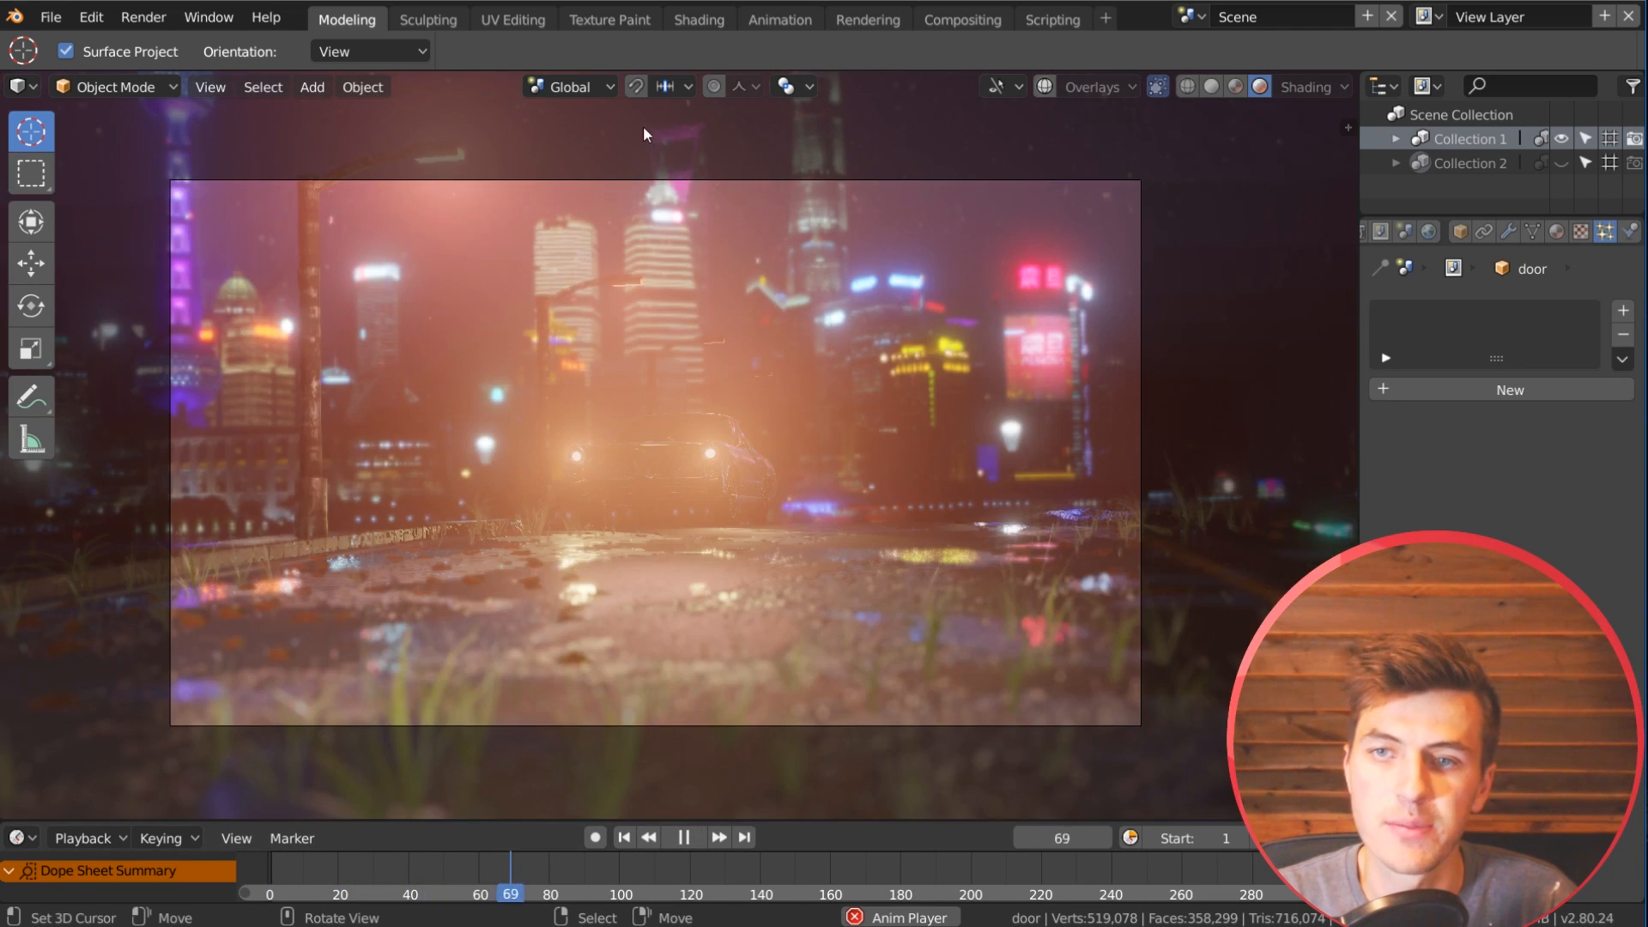
scroll(824, 417, up, 2)
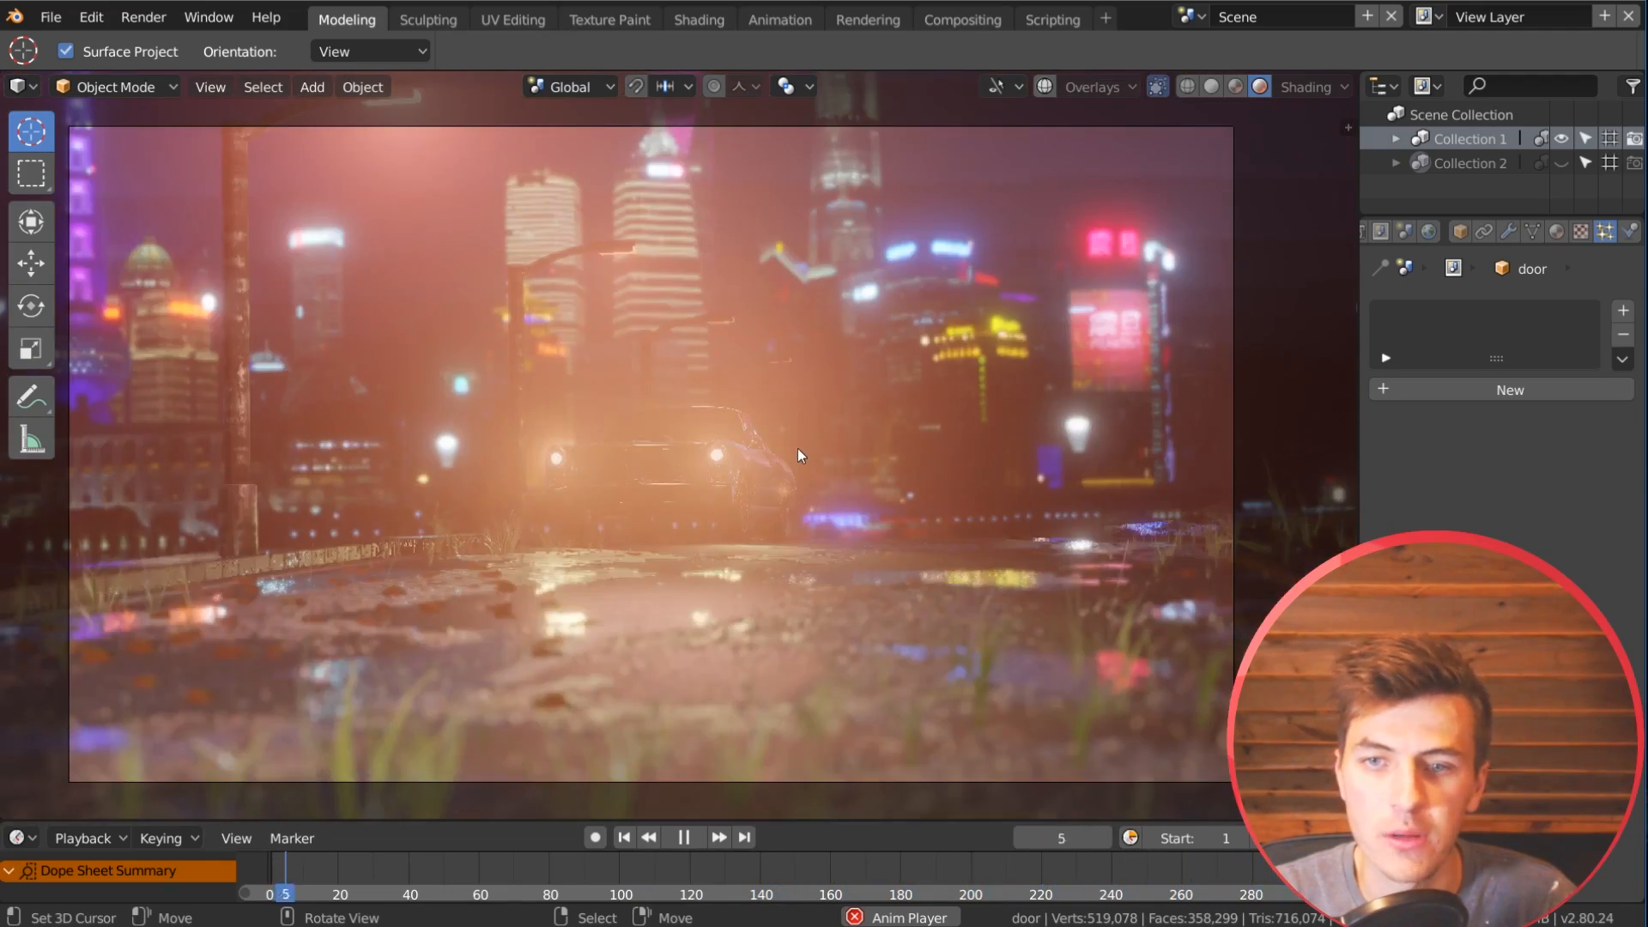
scroll(764, 465, up, 2)
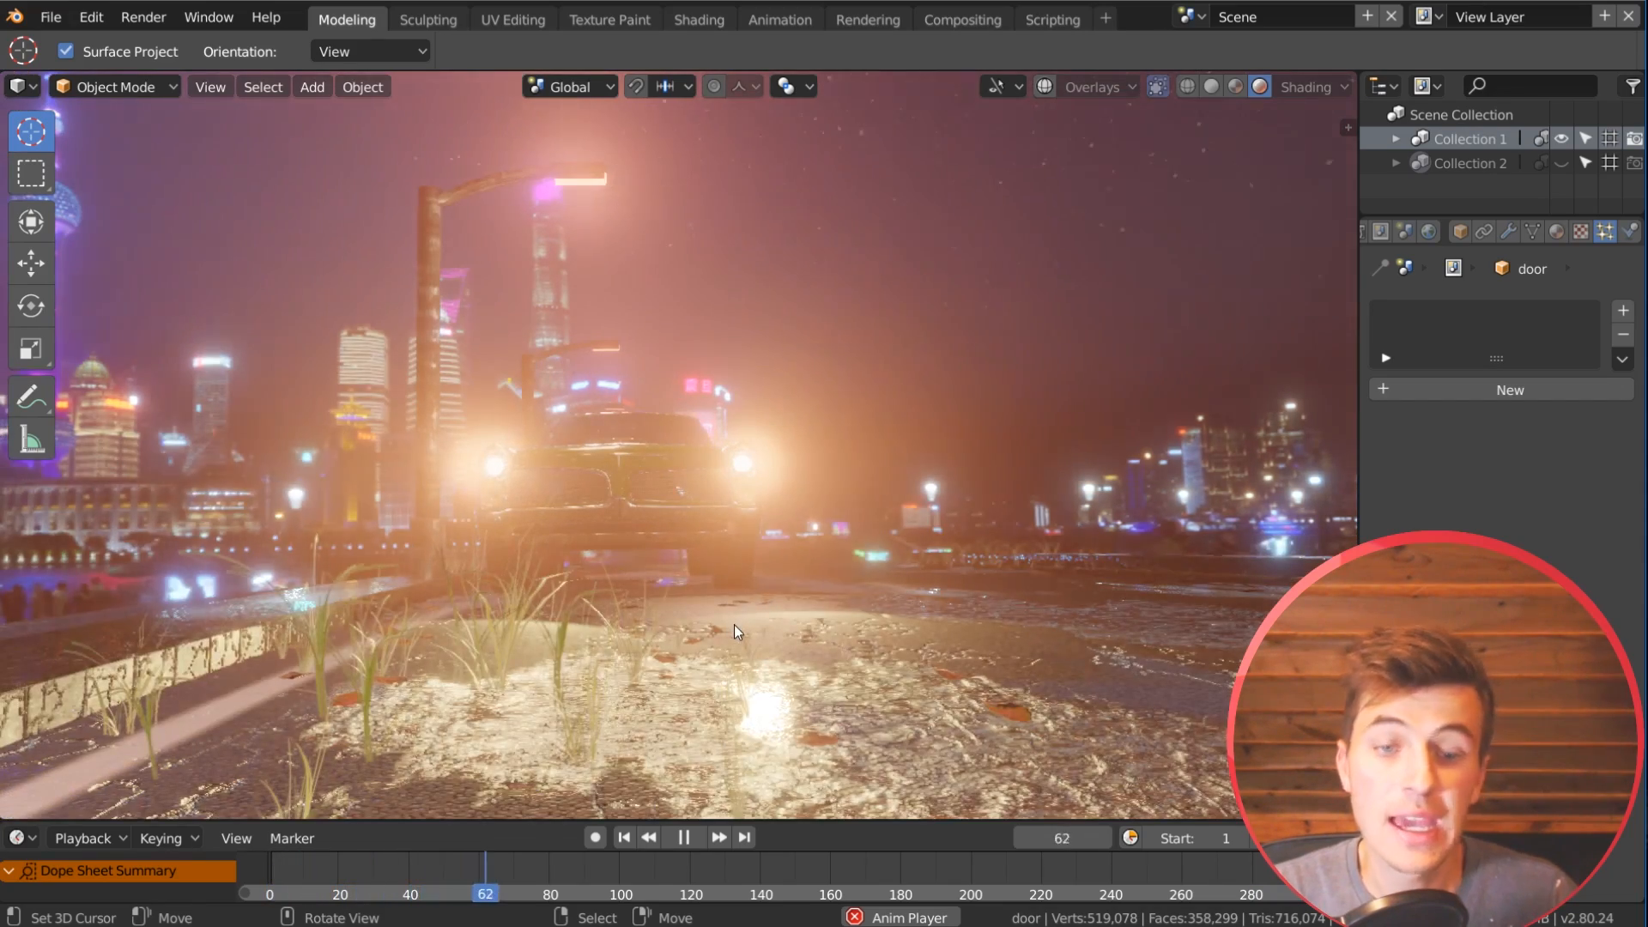
middle_drag(733, 577, 740, 579)
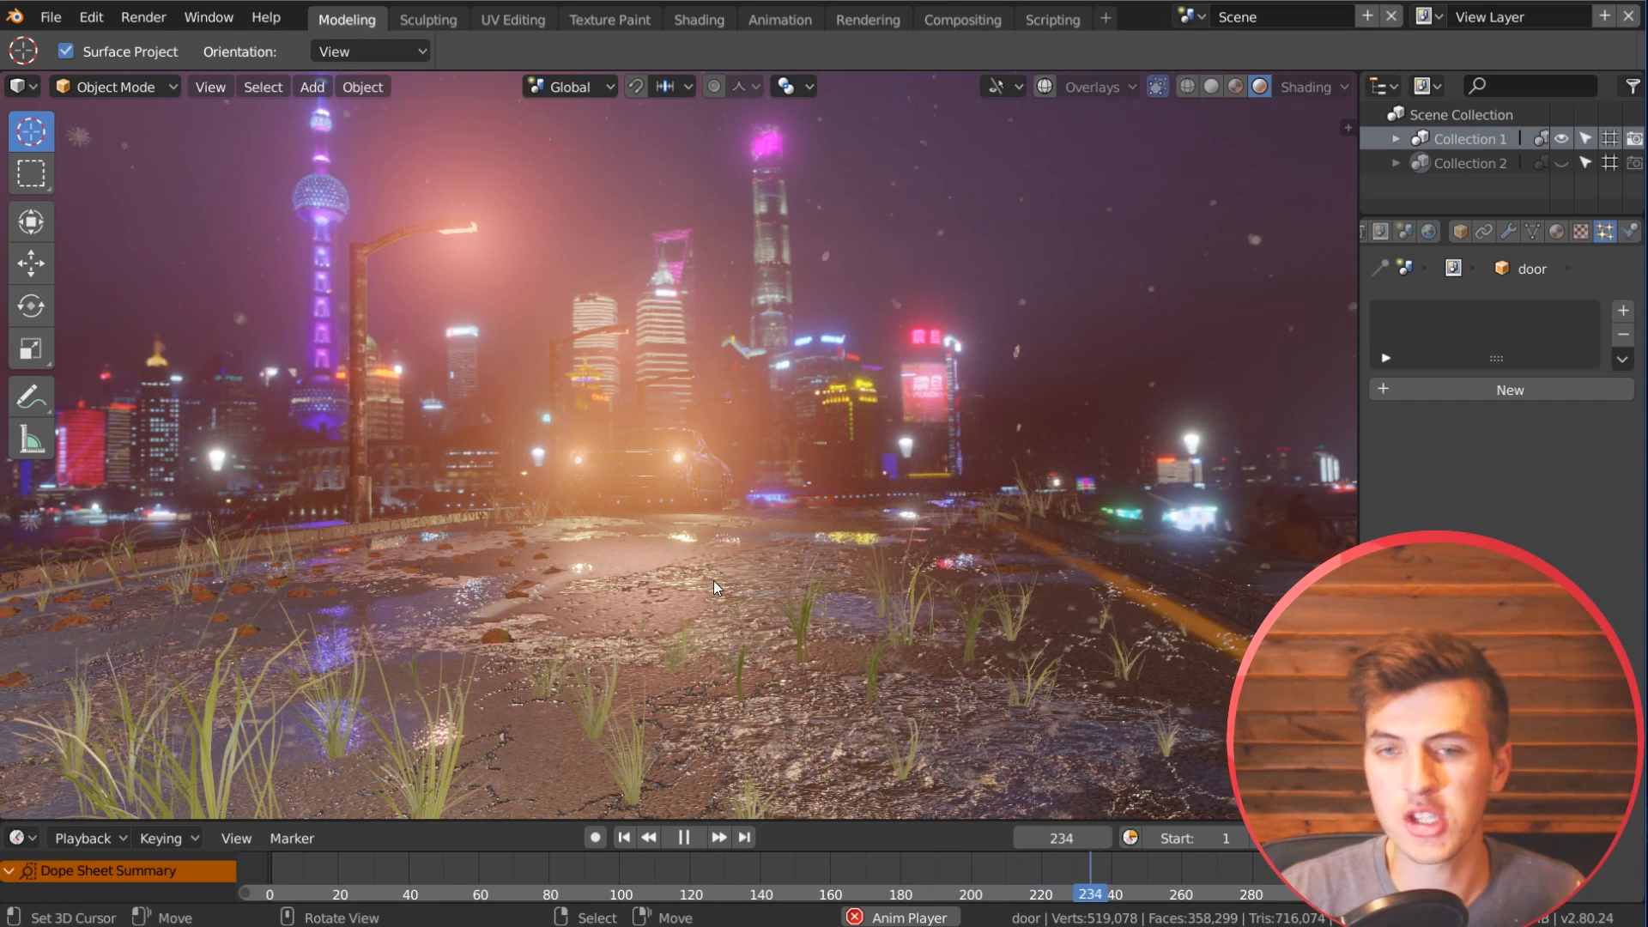
middle_drag(687, 534, 651, 544)
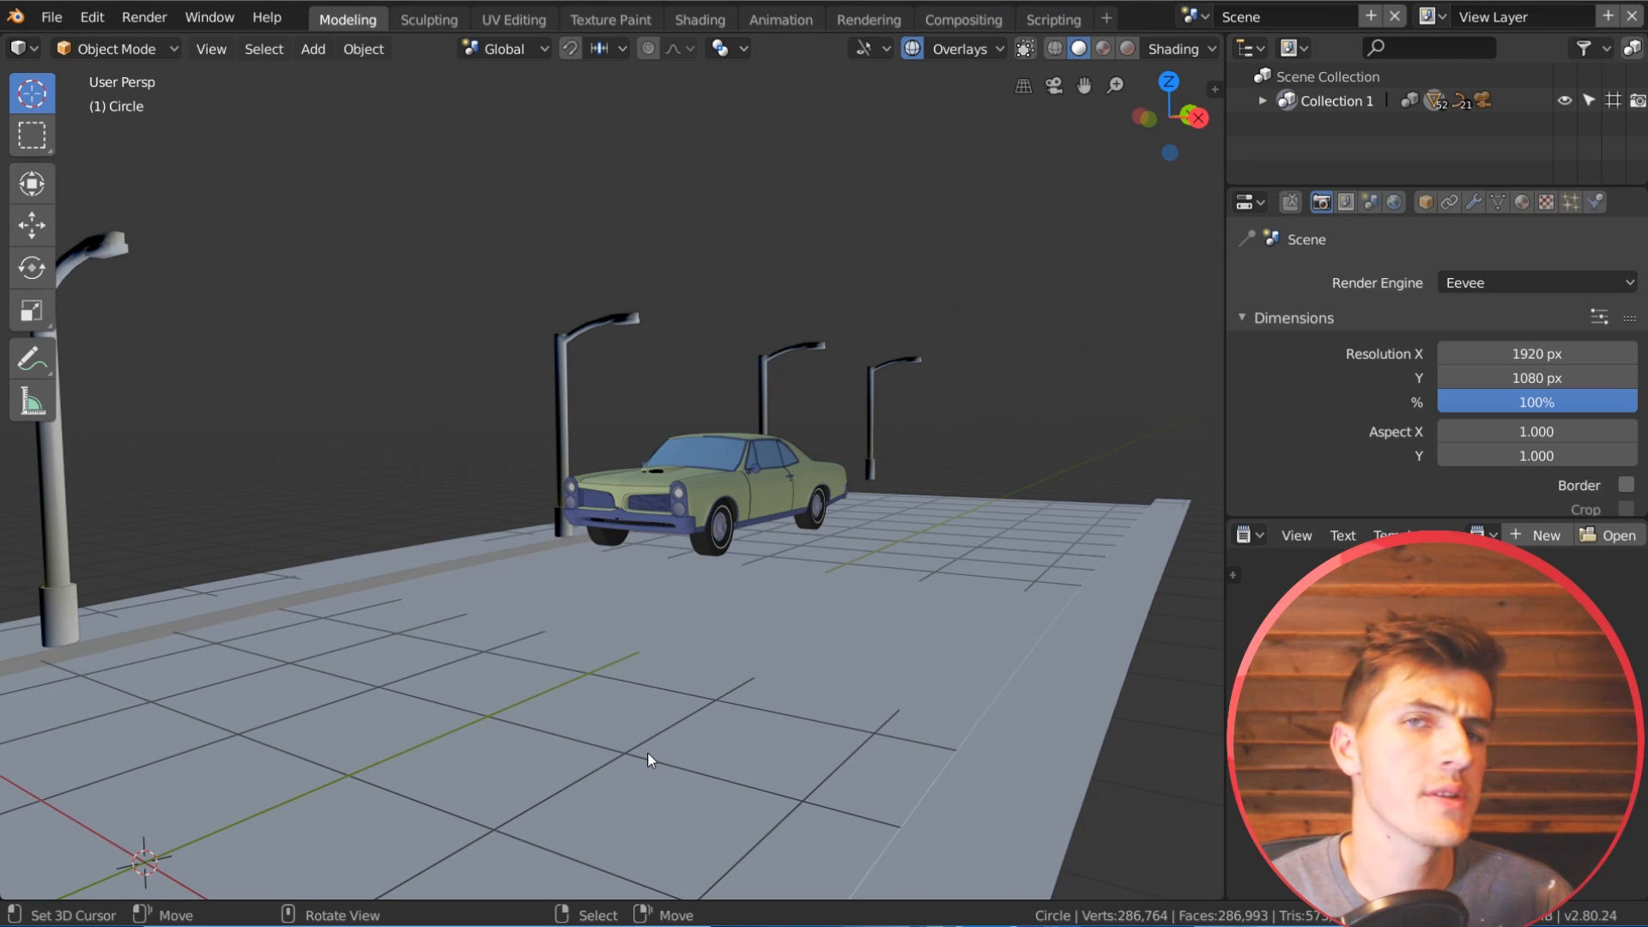
Step: Examine the untextured street scene's car, lamp posts and road layout from several angles
mouse_move(882, 729)
shift+middle_down()
mouse_move(903, 728)
mouse_move(873, 734)
shift+middle_up()
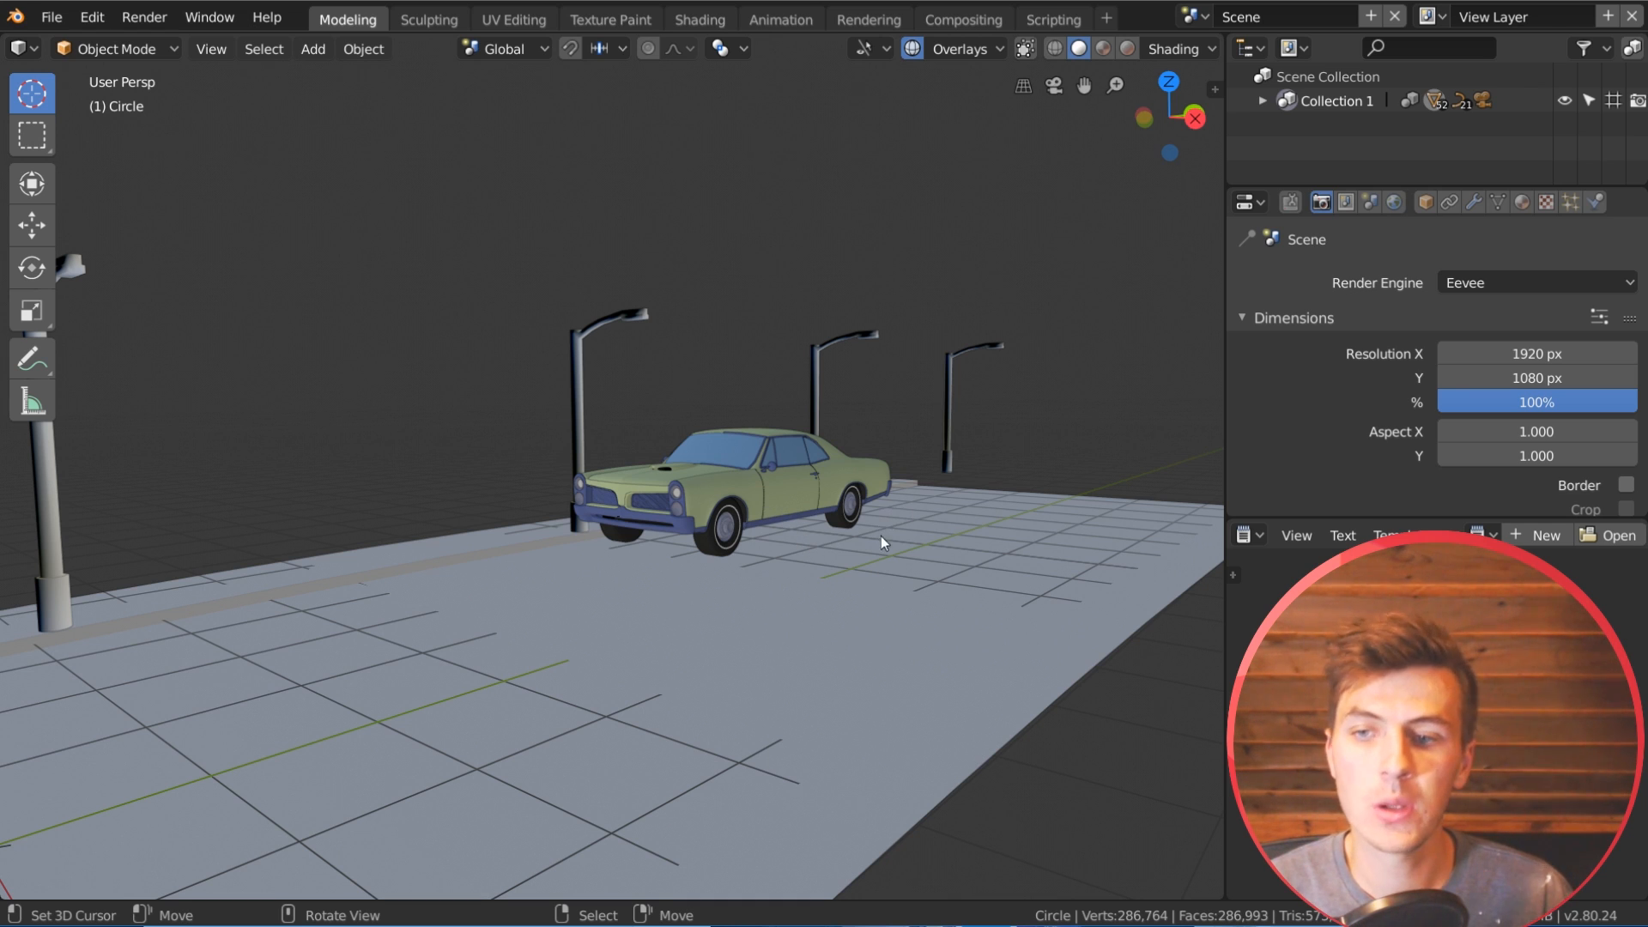
scroll(881, 534, down, 2)
middle_drag(822, 533, 842, 536)
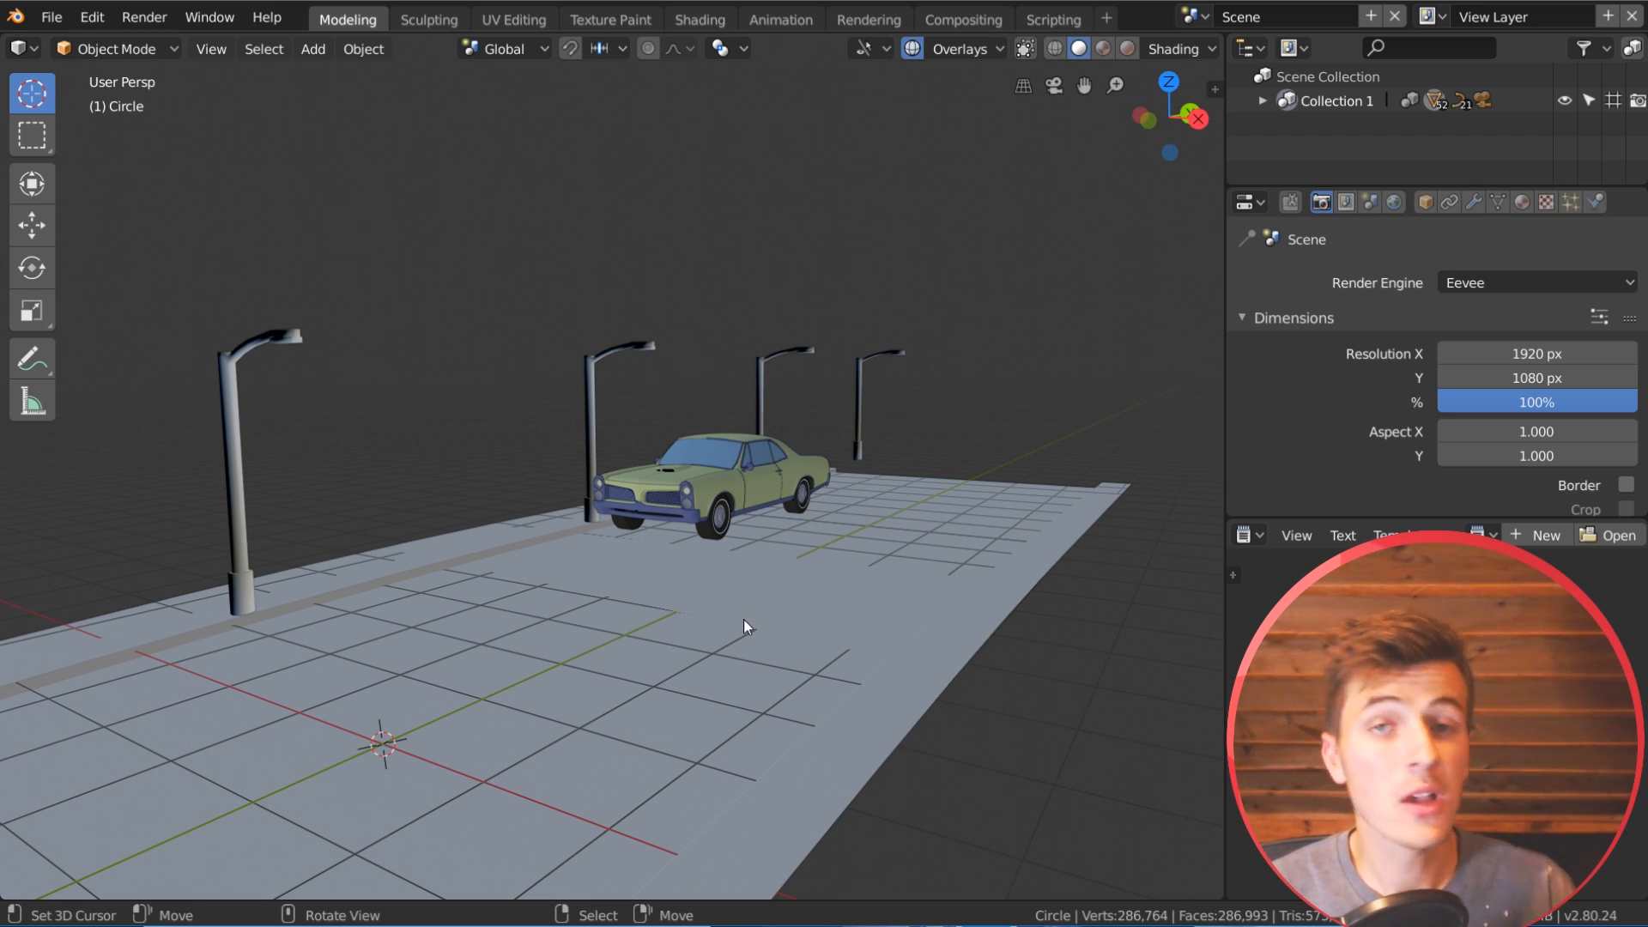
mouse_move(749, 618)
middle_down()
mouse_move(729, 622)
mouse_move(749, 622)
middle_up()
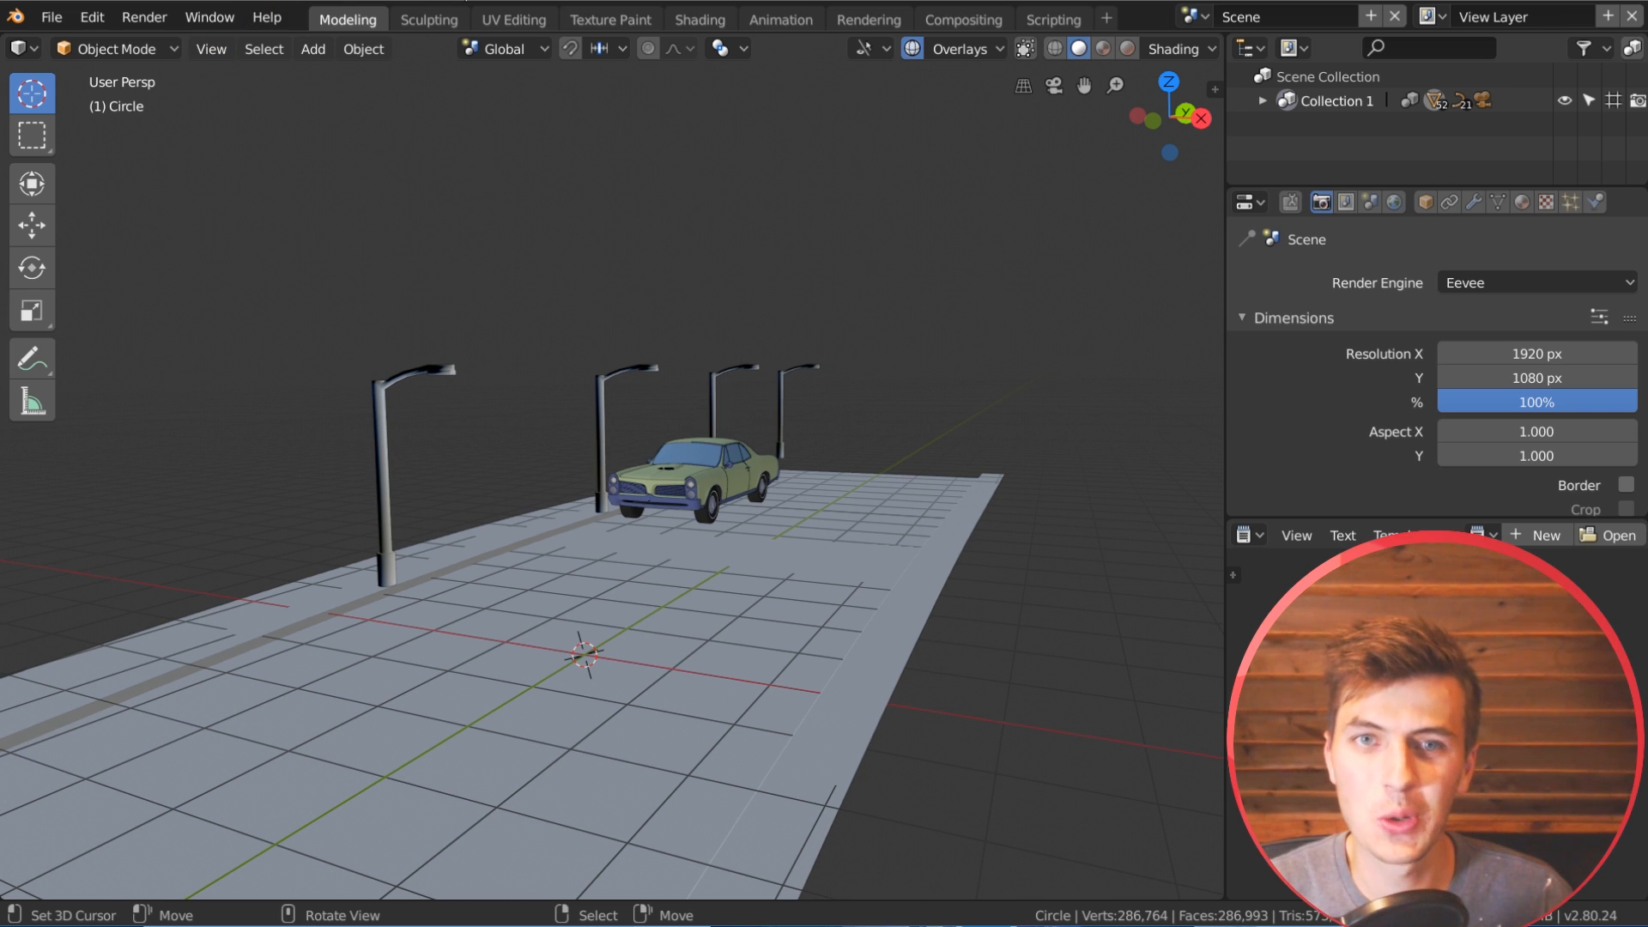
middle_drag(995, 476, 900, 587)
scroll(904, 587, up, 3)
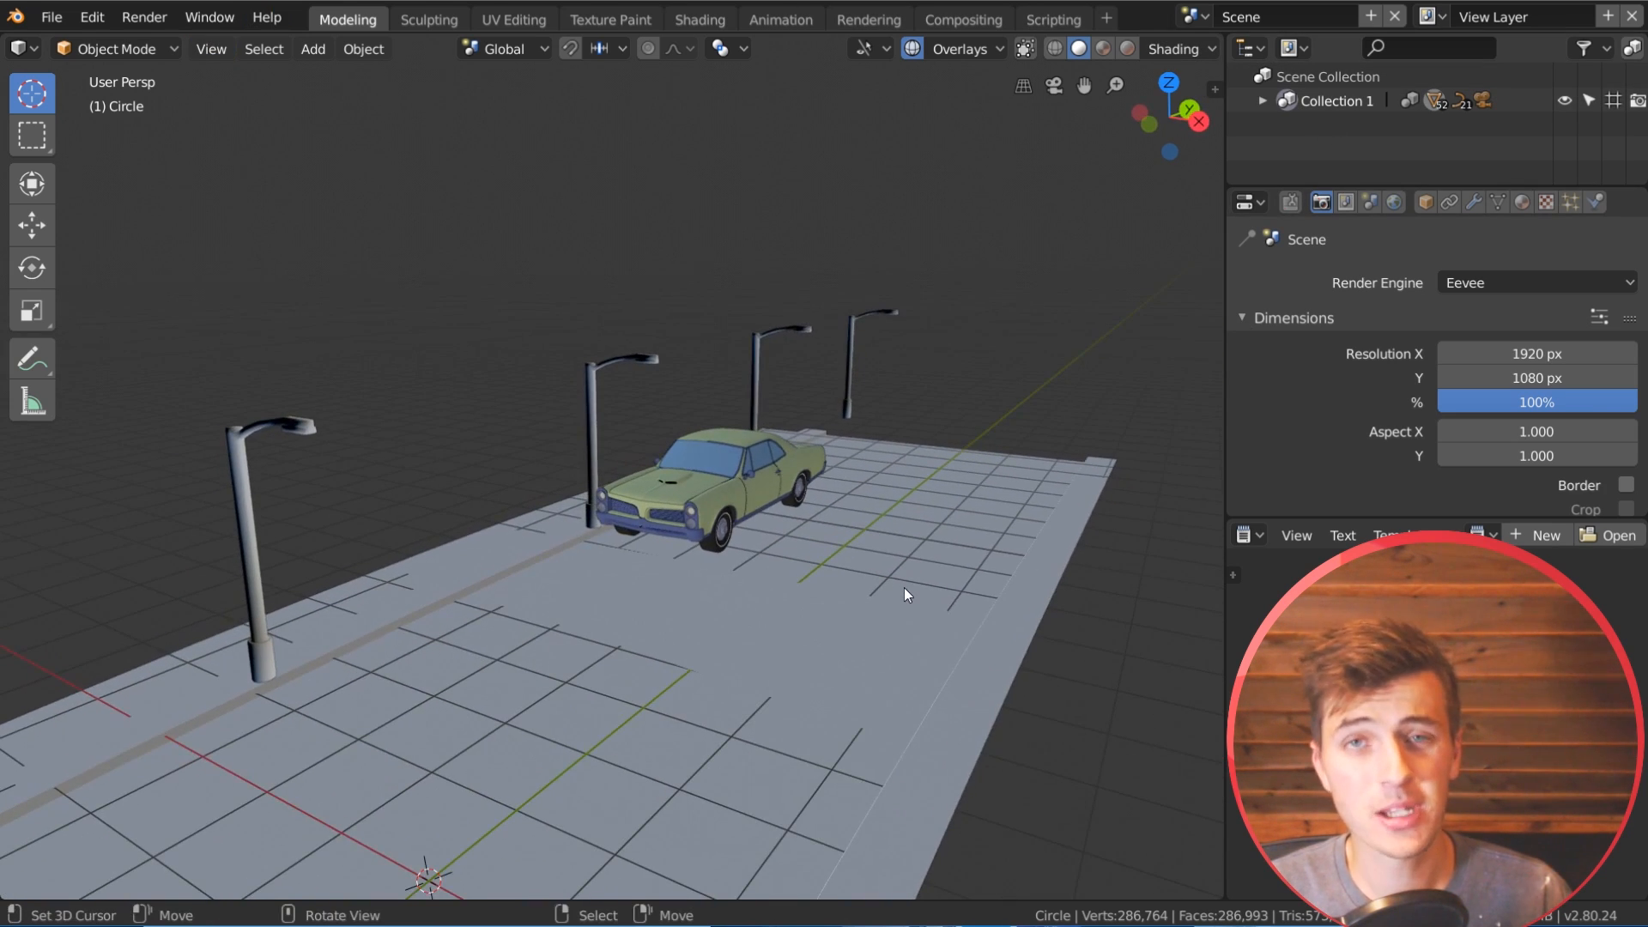
scroll(944, 576, down, 5)
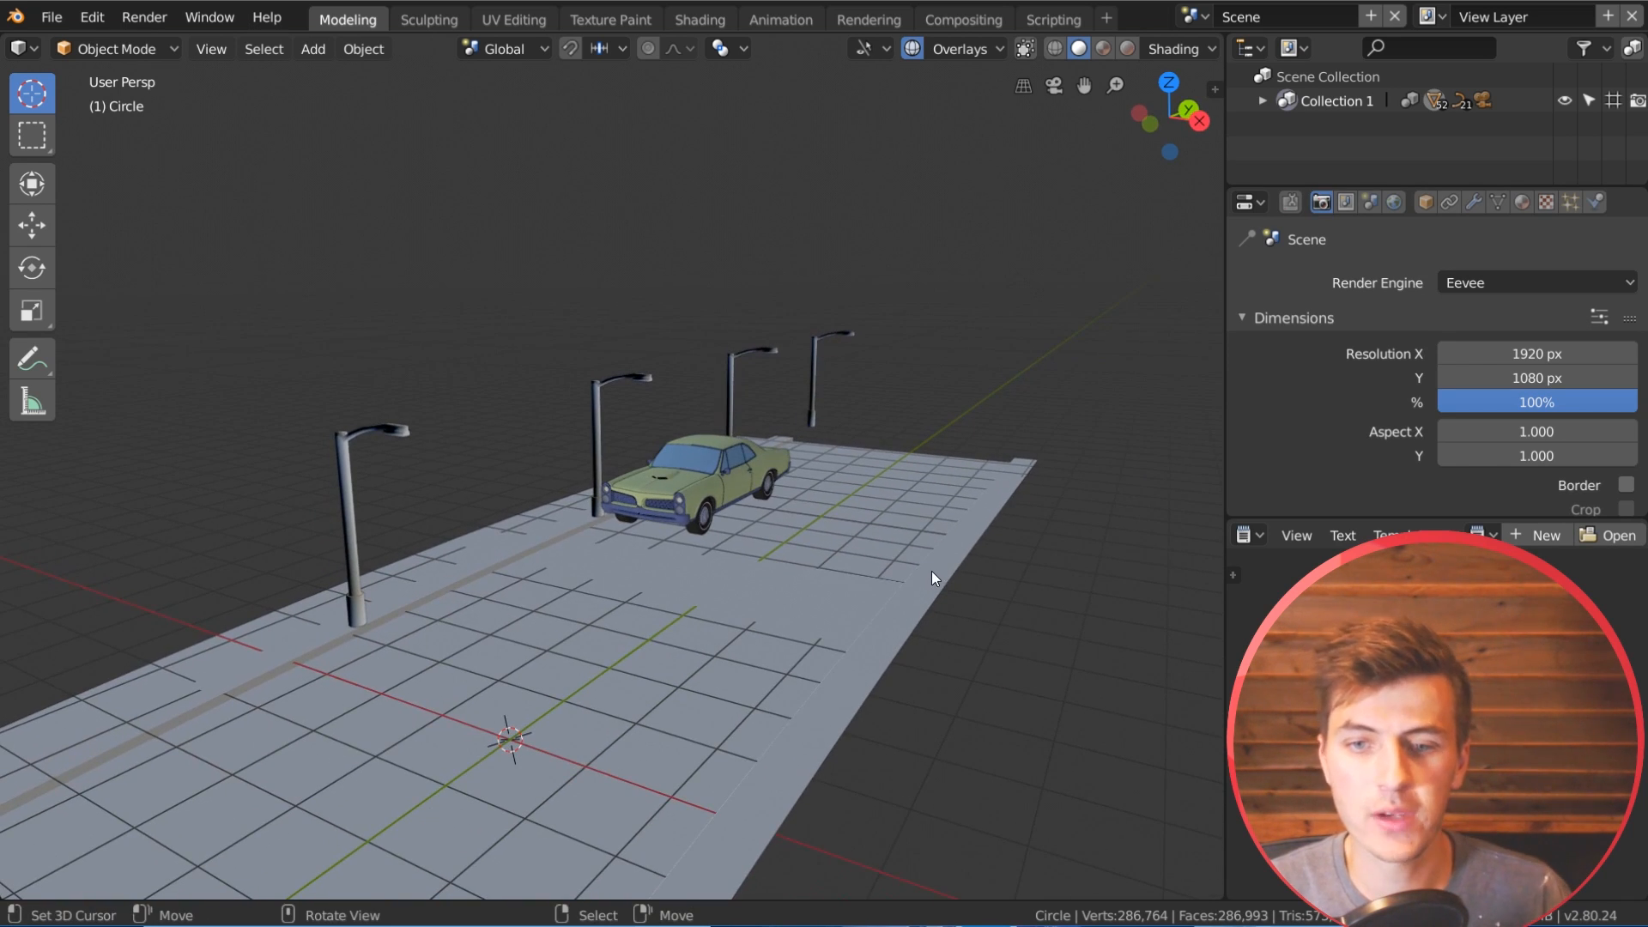
scroll(935, 570, down, 2)
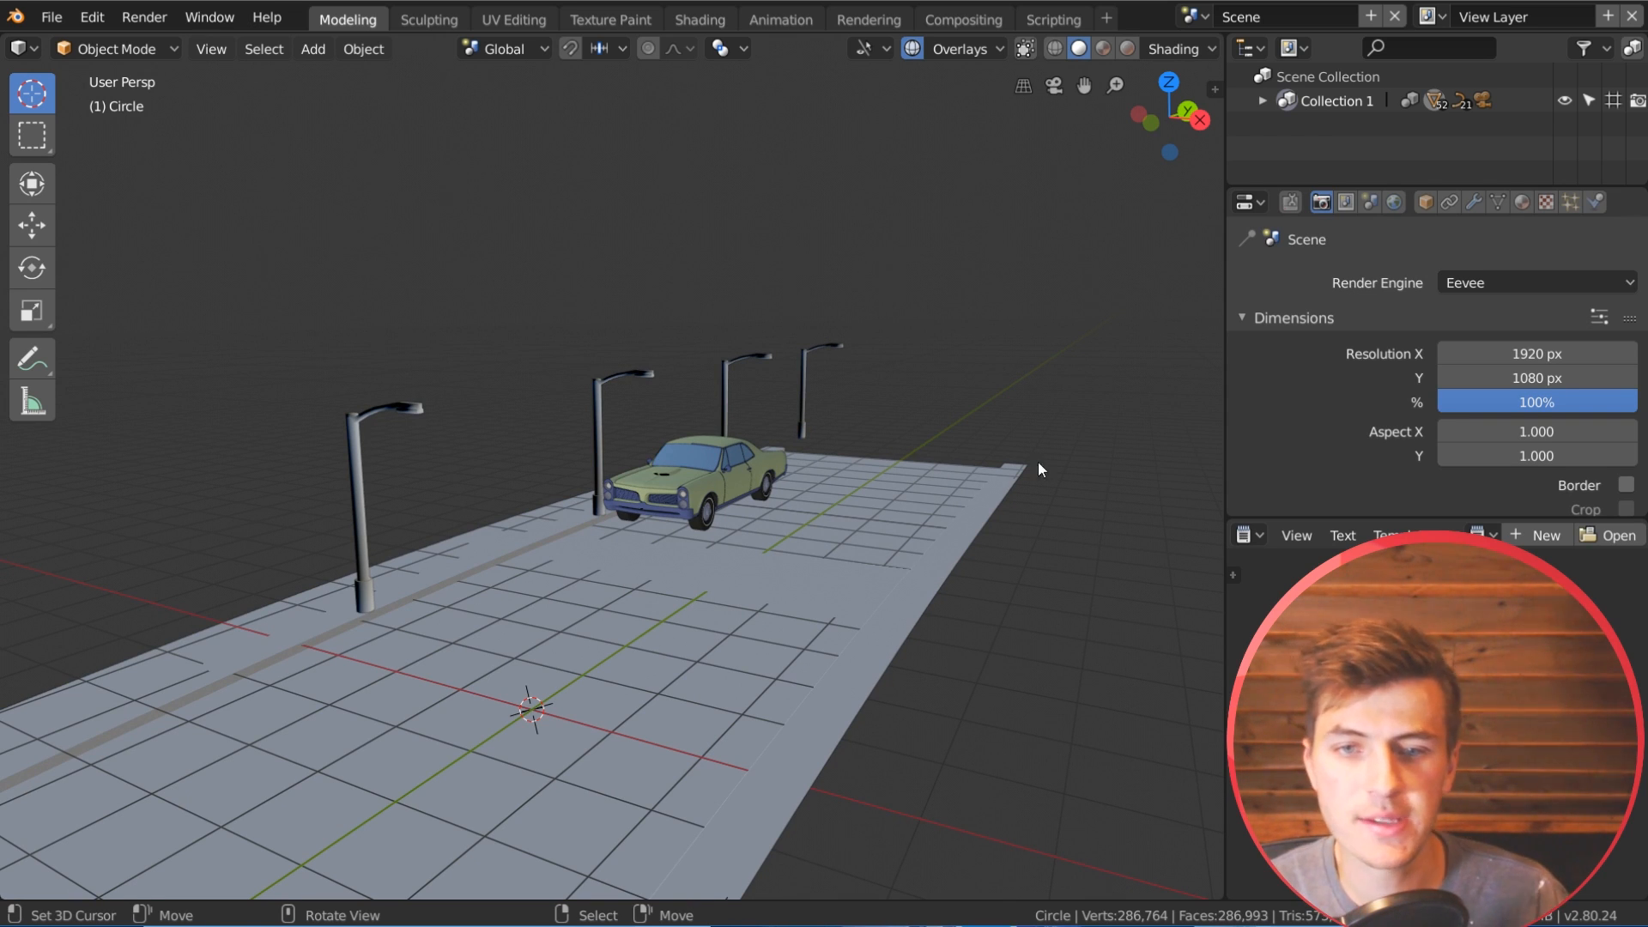
shift+middle_drag(798, 570, 589, 612)
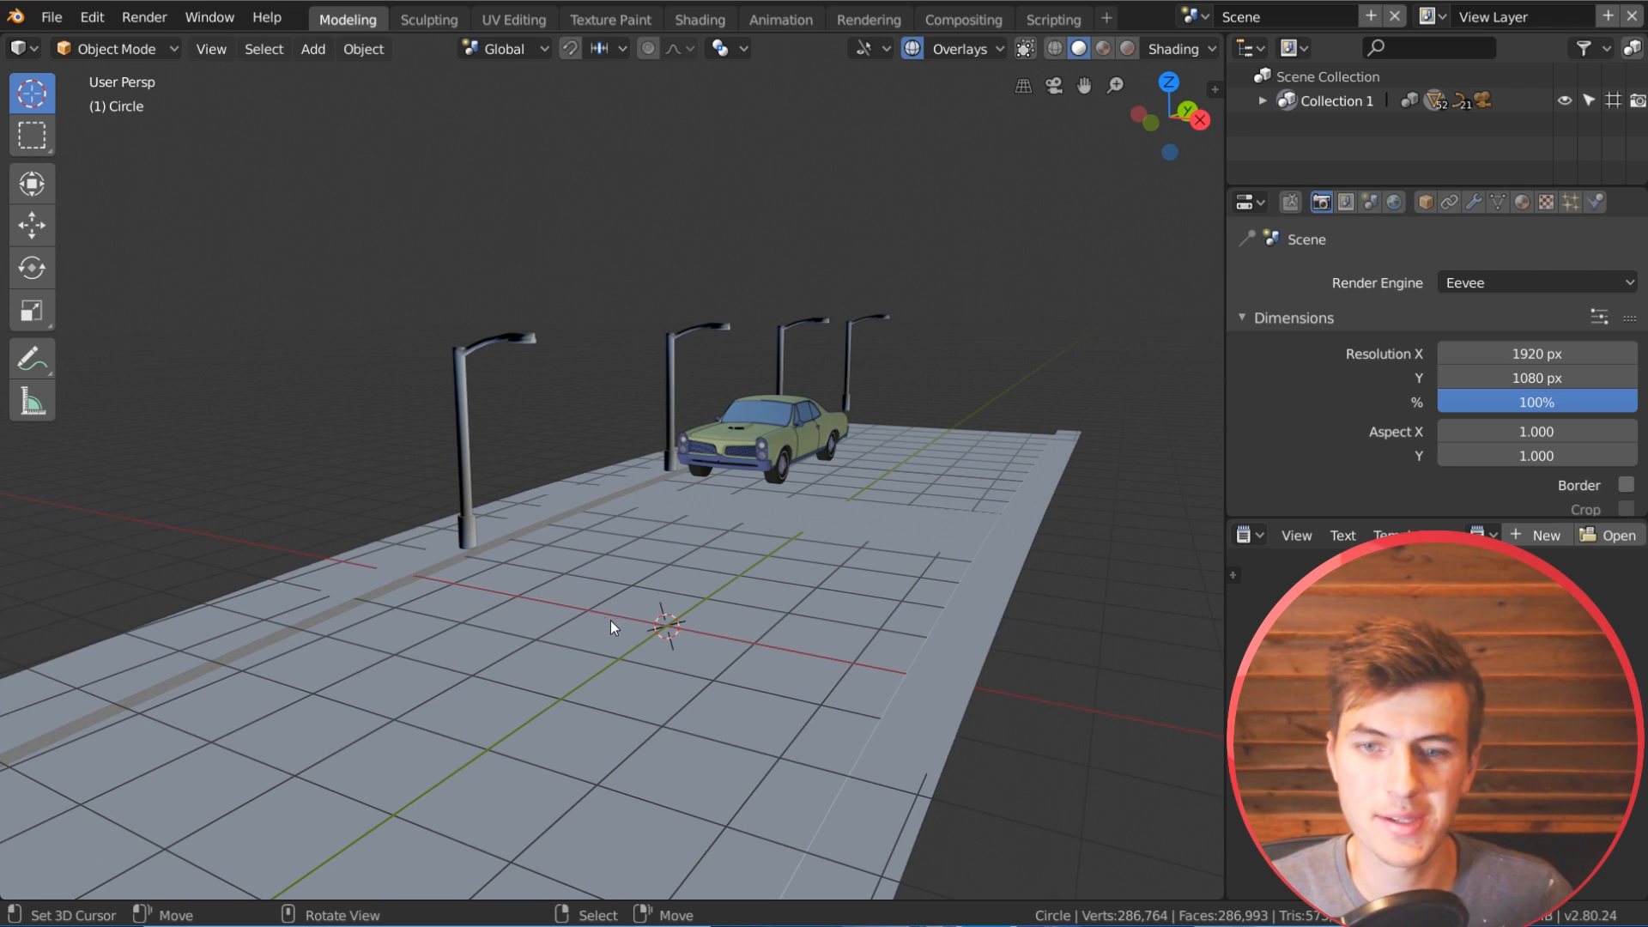
middle_drag(441, 441, 507, 374)
middle_drag(743, 461, 687, 429)
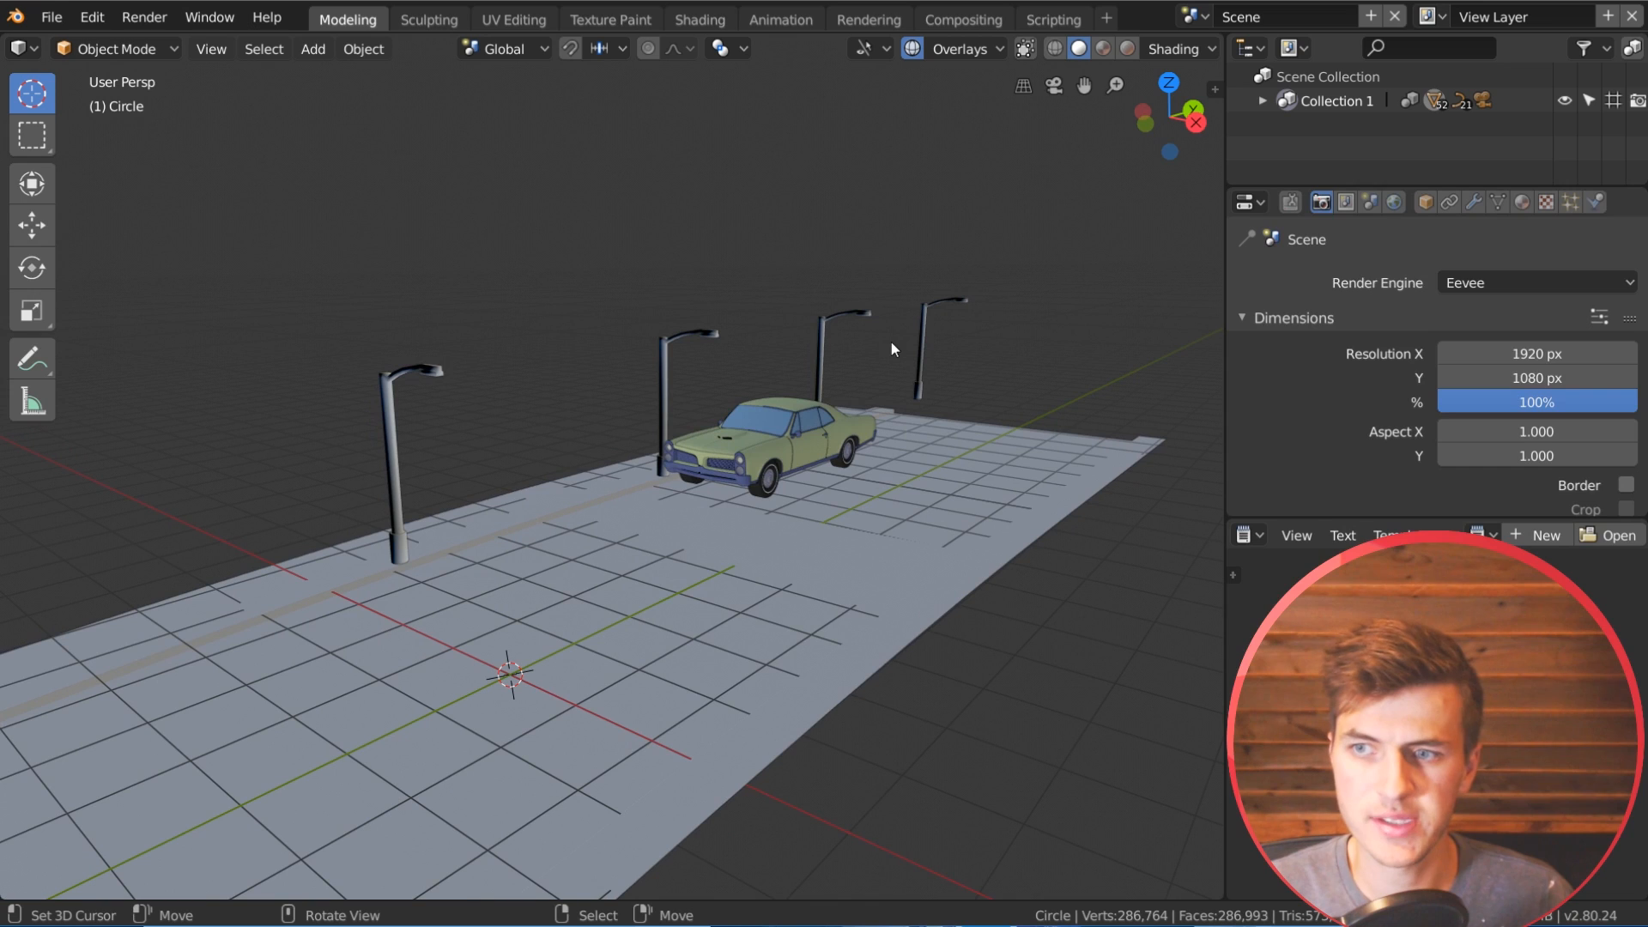
Step: Choose Eevee as the render engine and display the street scene in rendered viewport shading
click(1468, 284)
click(1498, 257)
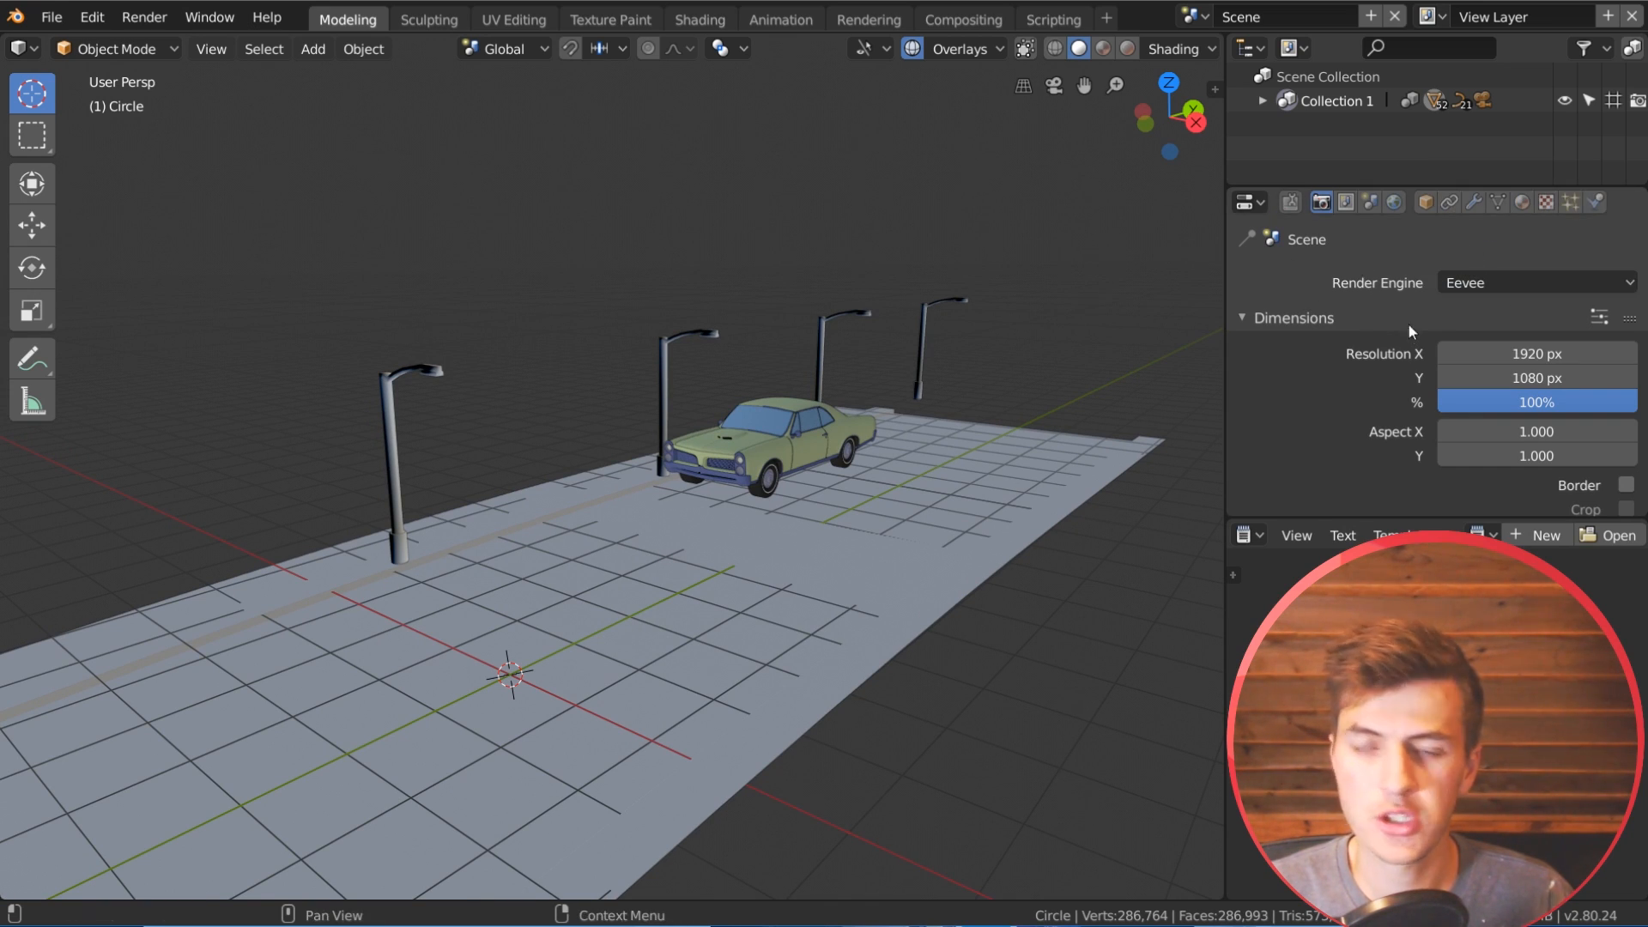
click(1129, 49)
middle_drag(858, 501, 745, 513)
scroll(714, 528, up, 4)
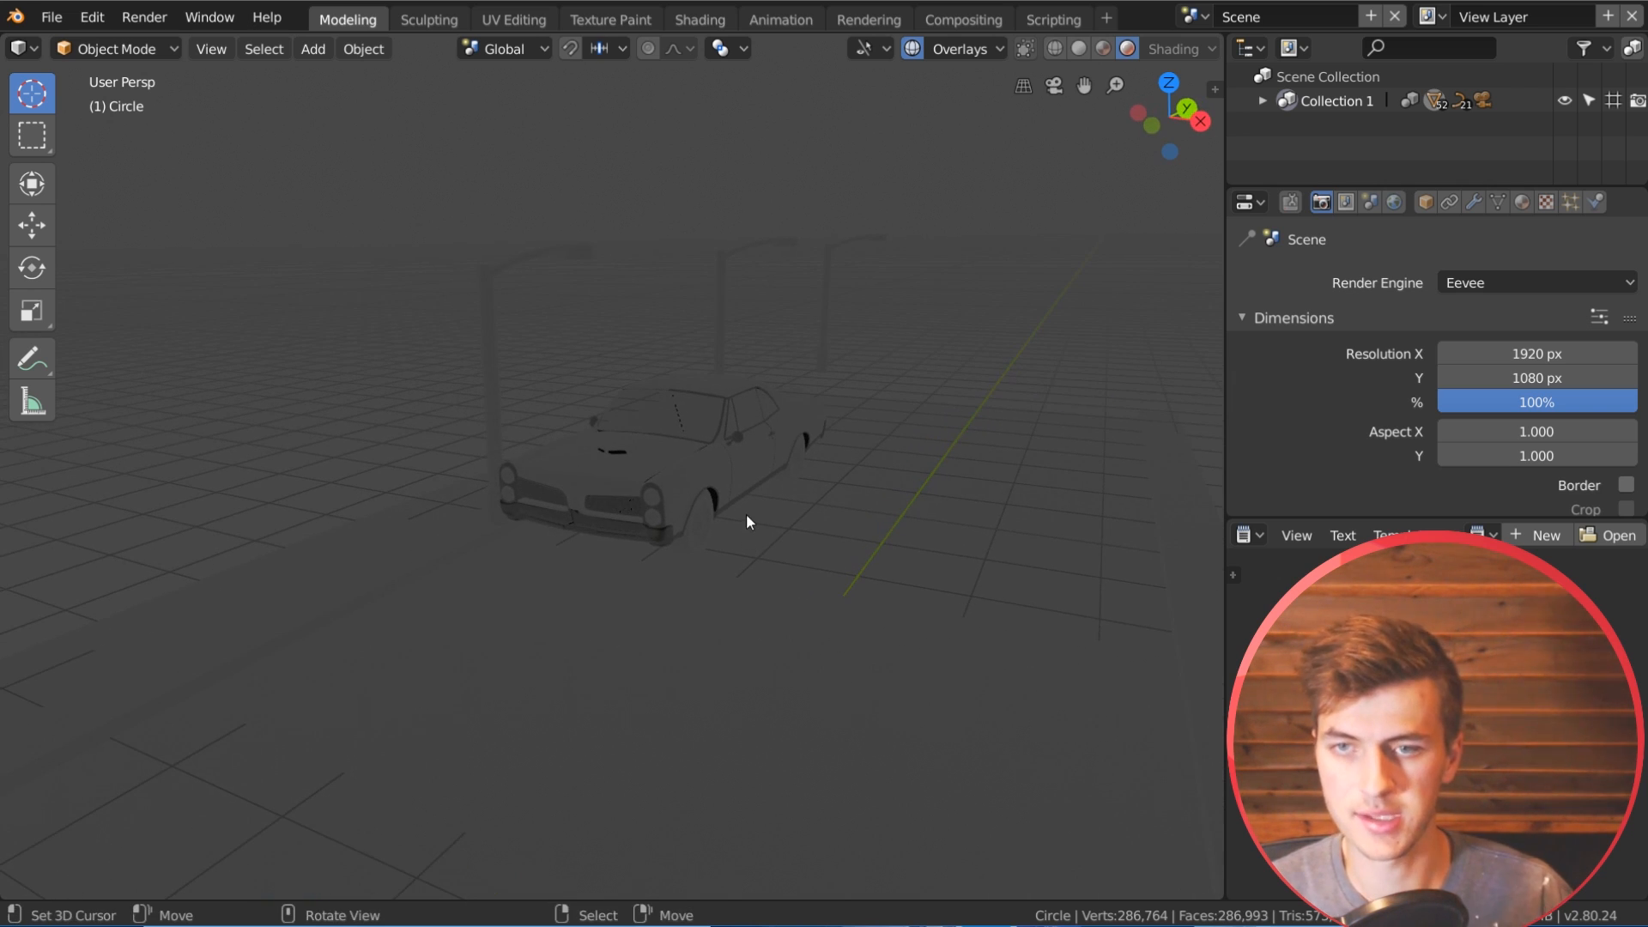
Step: Enable nodes for the world's surface
click(1392, 203)
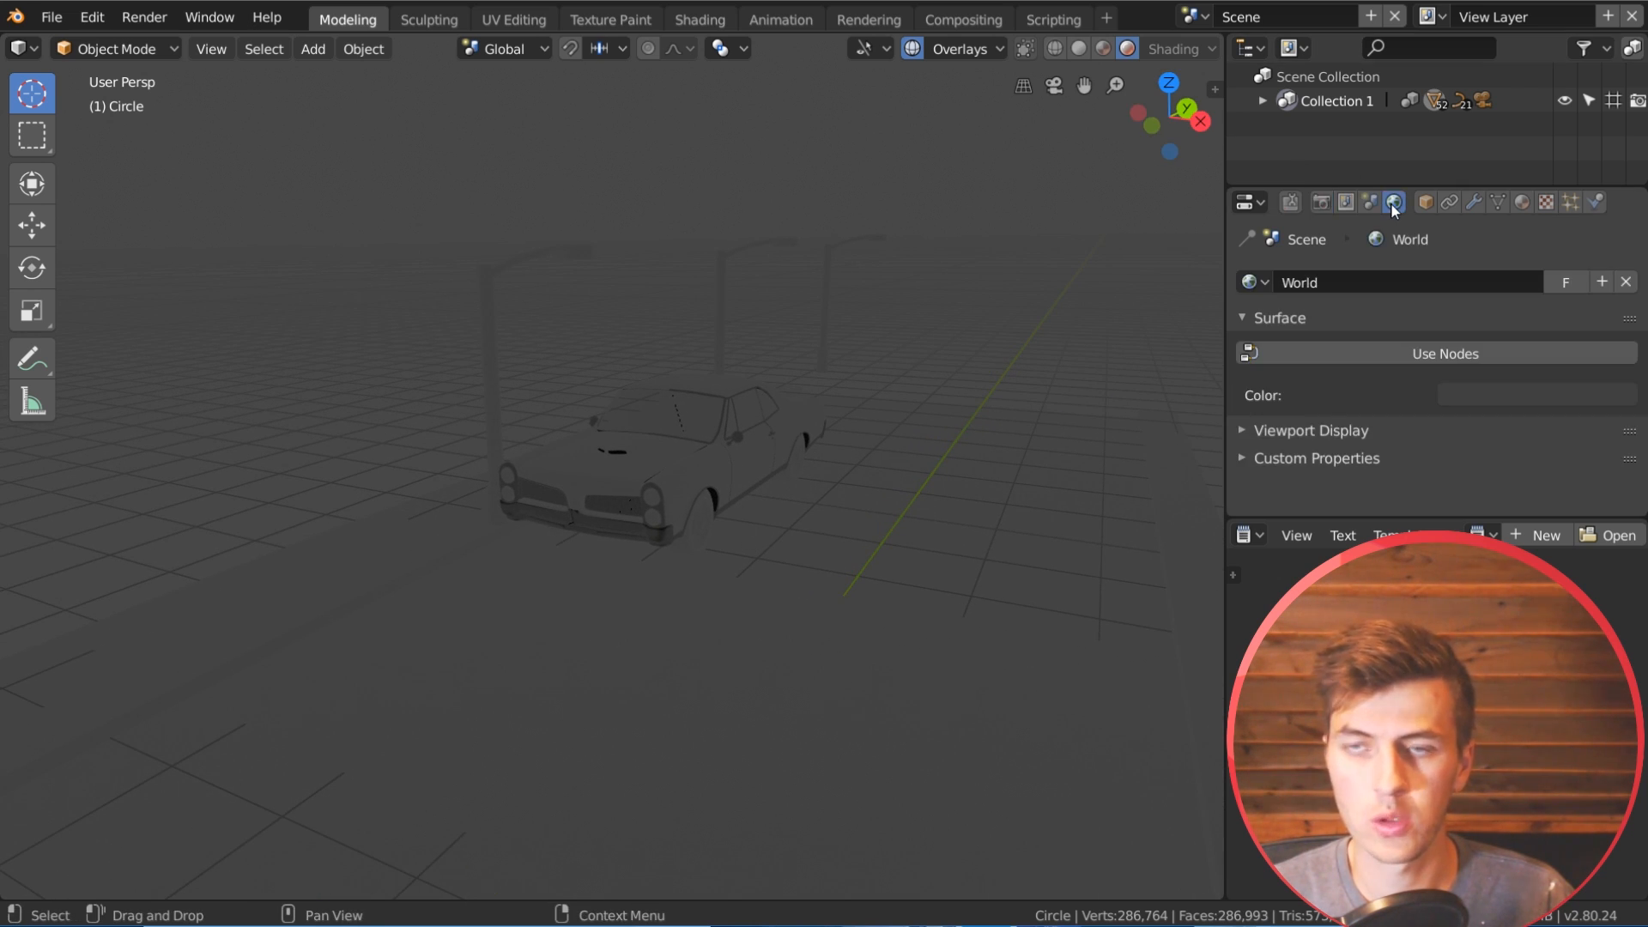
click(1446, 356)
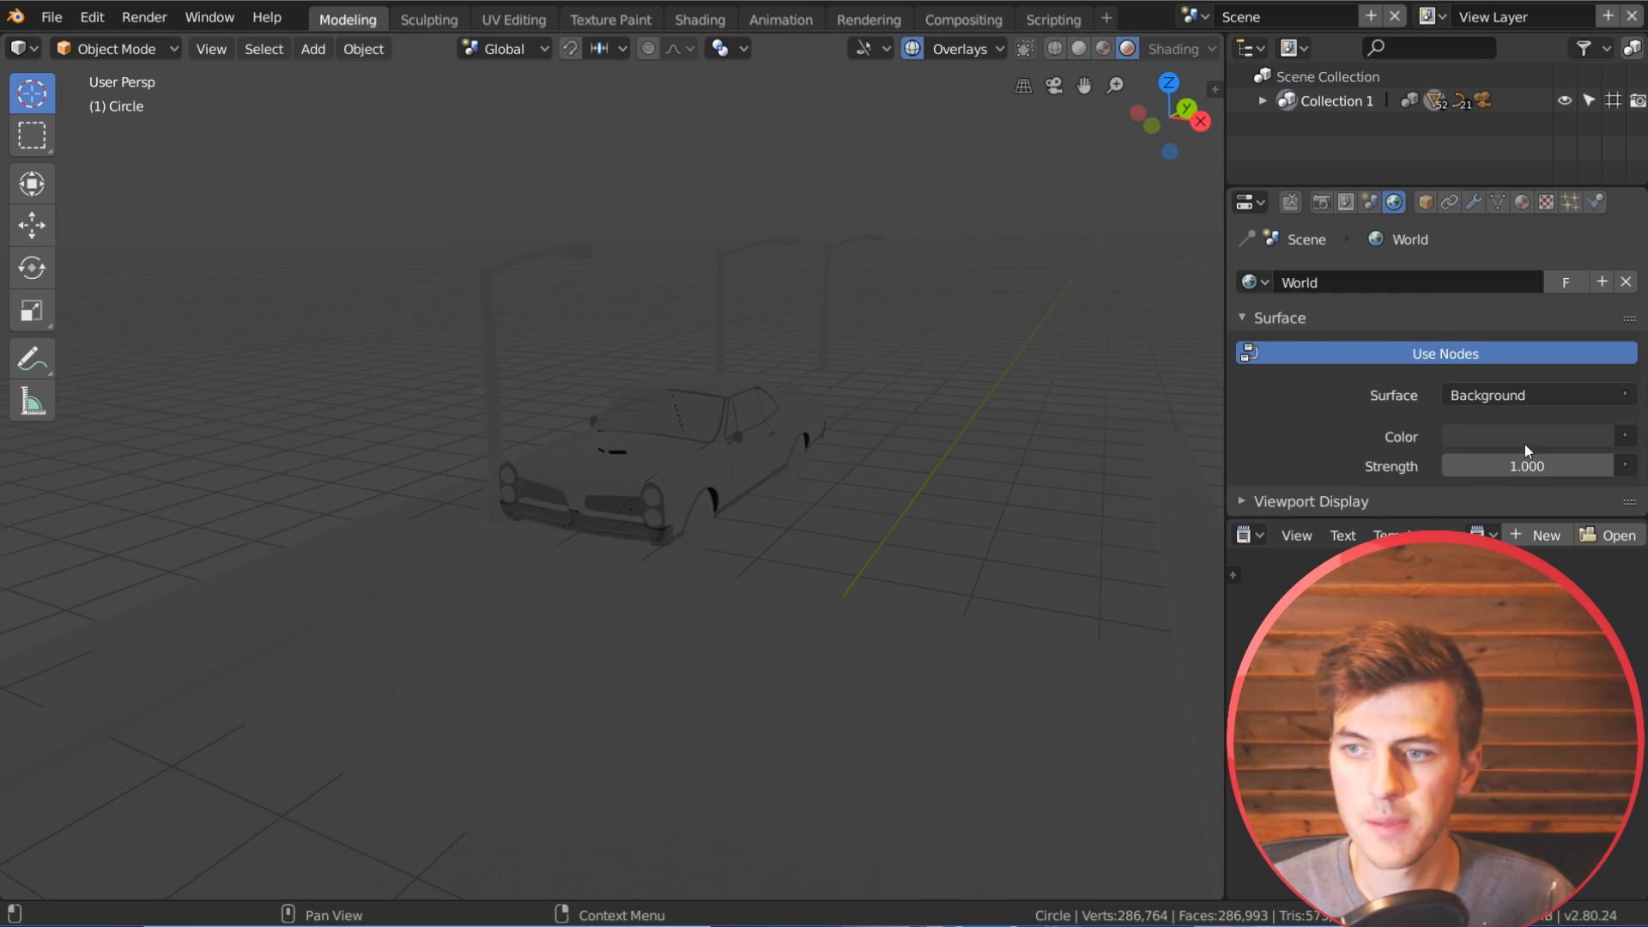
scroll(1455, 469, down, 1)
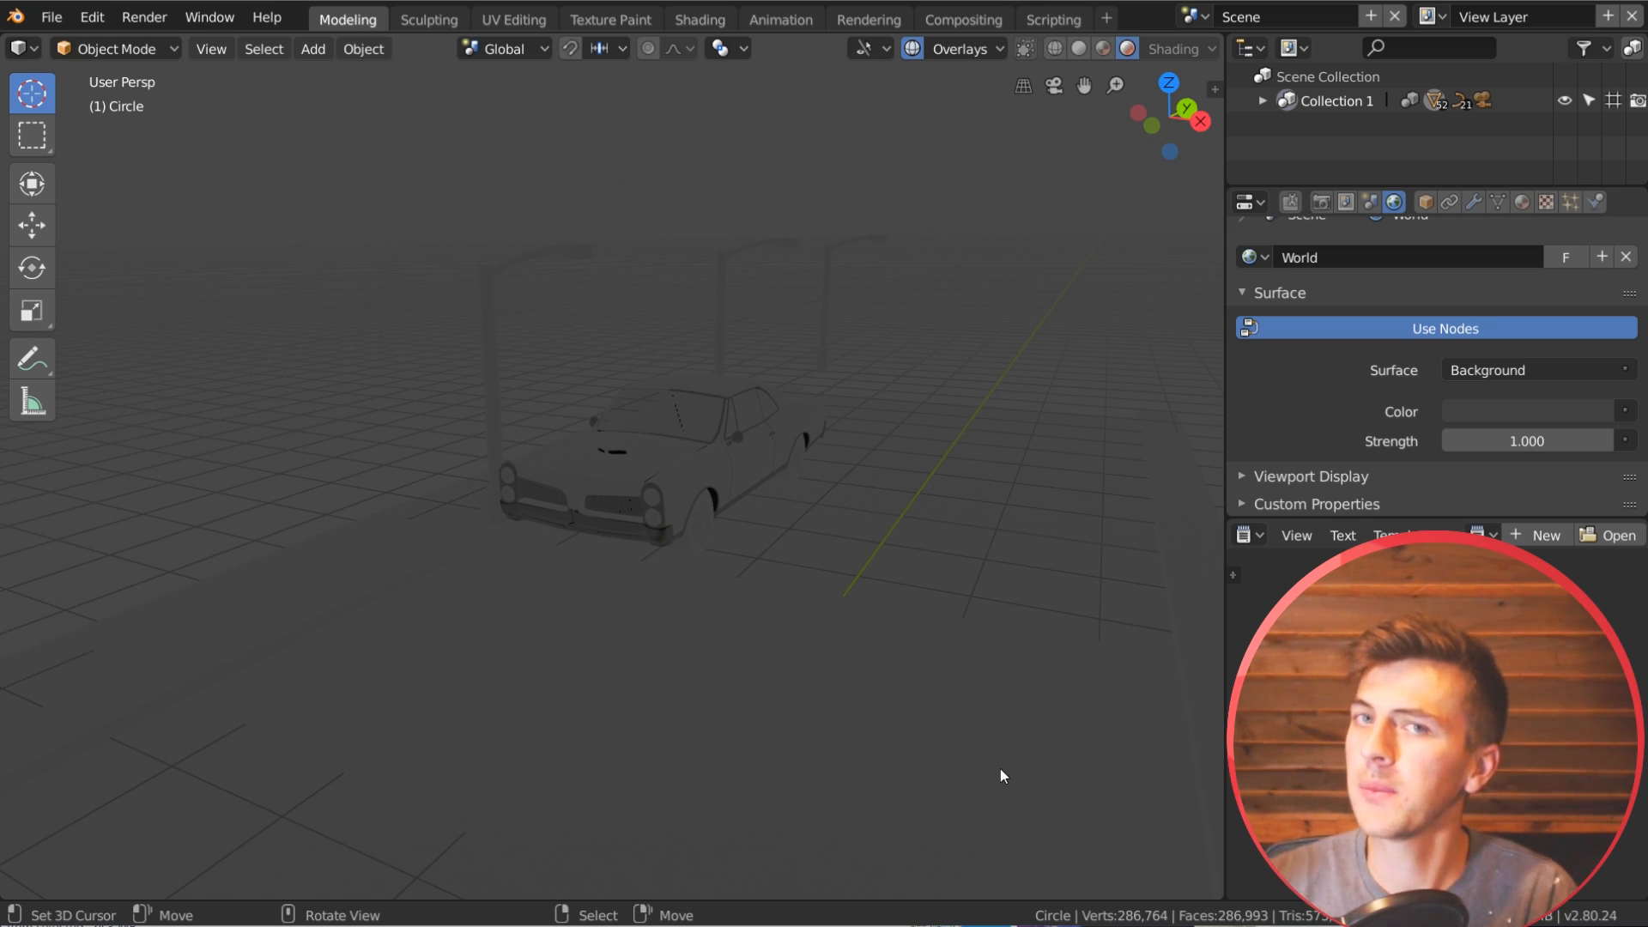
Step: Give the world background color an Environment Texture and load shanghai_bund_4k.hdr from the Textures folder
middle_drag(916, 743, 820, 592)
middle_drag(716, 347, 655, 512)
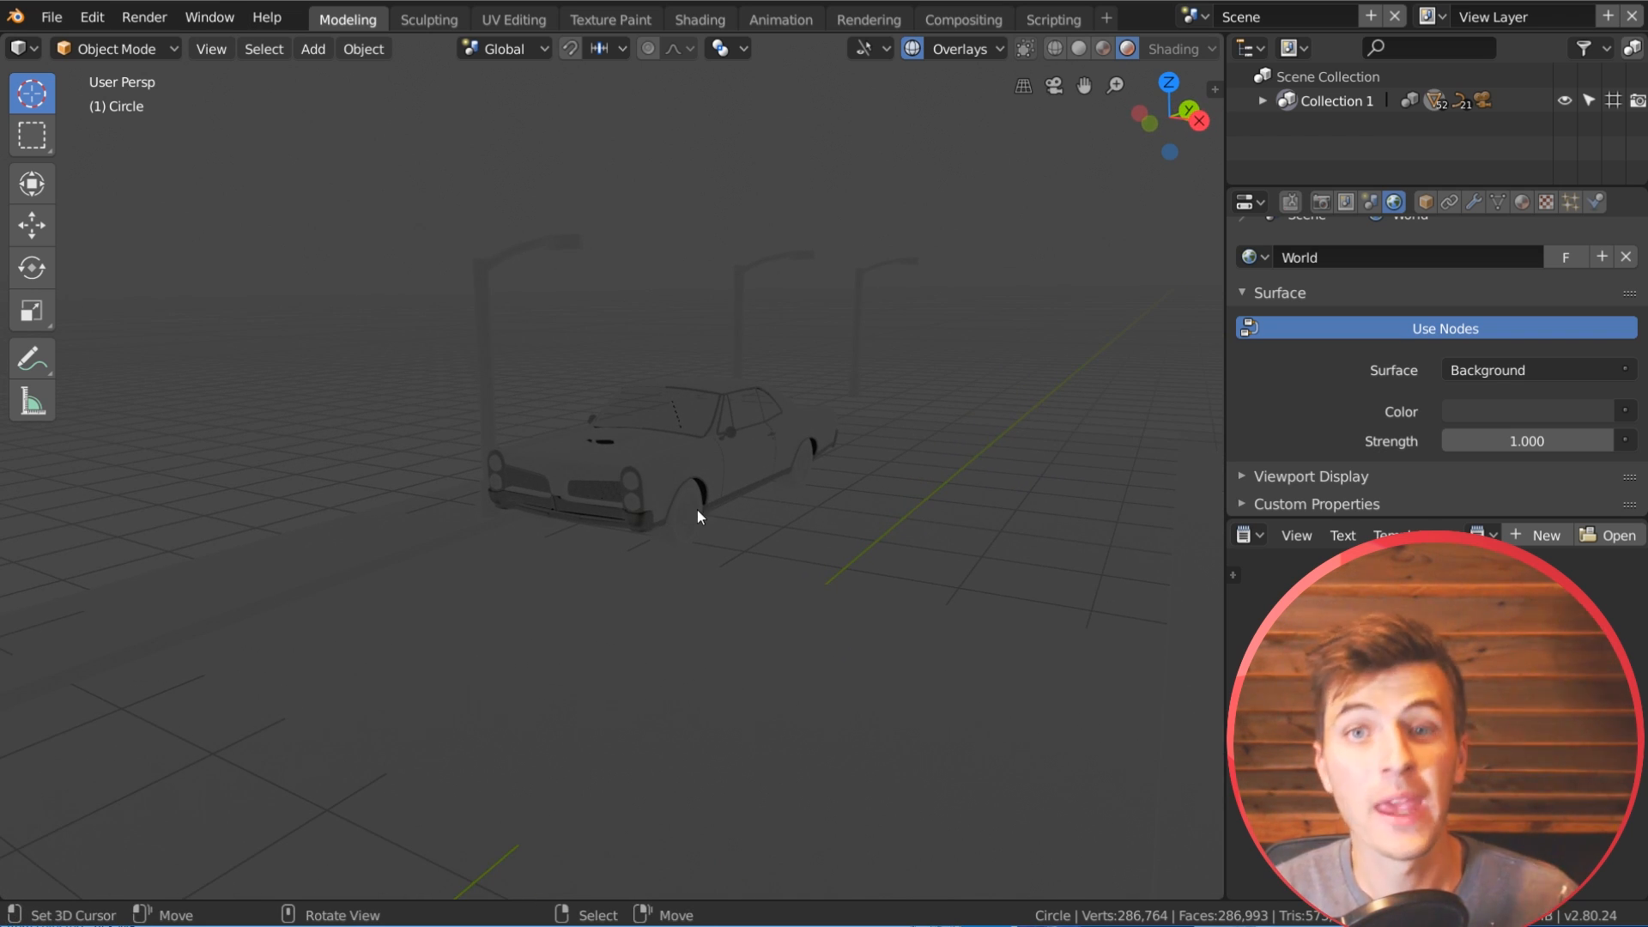
middle_drag(785, 503, 776, 525)
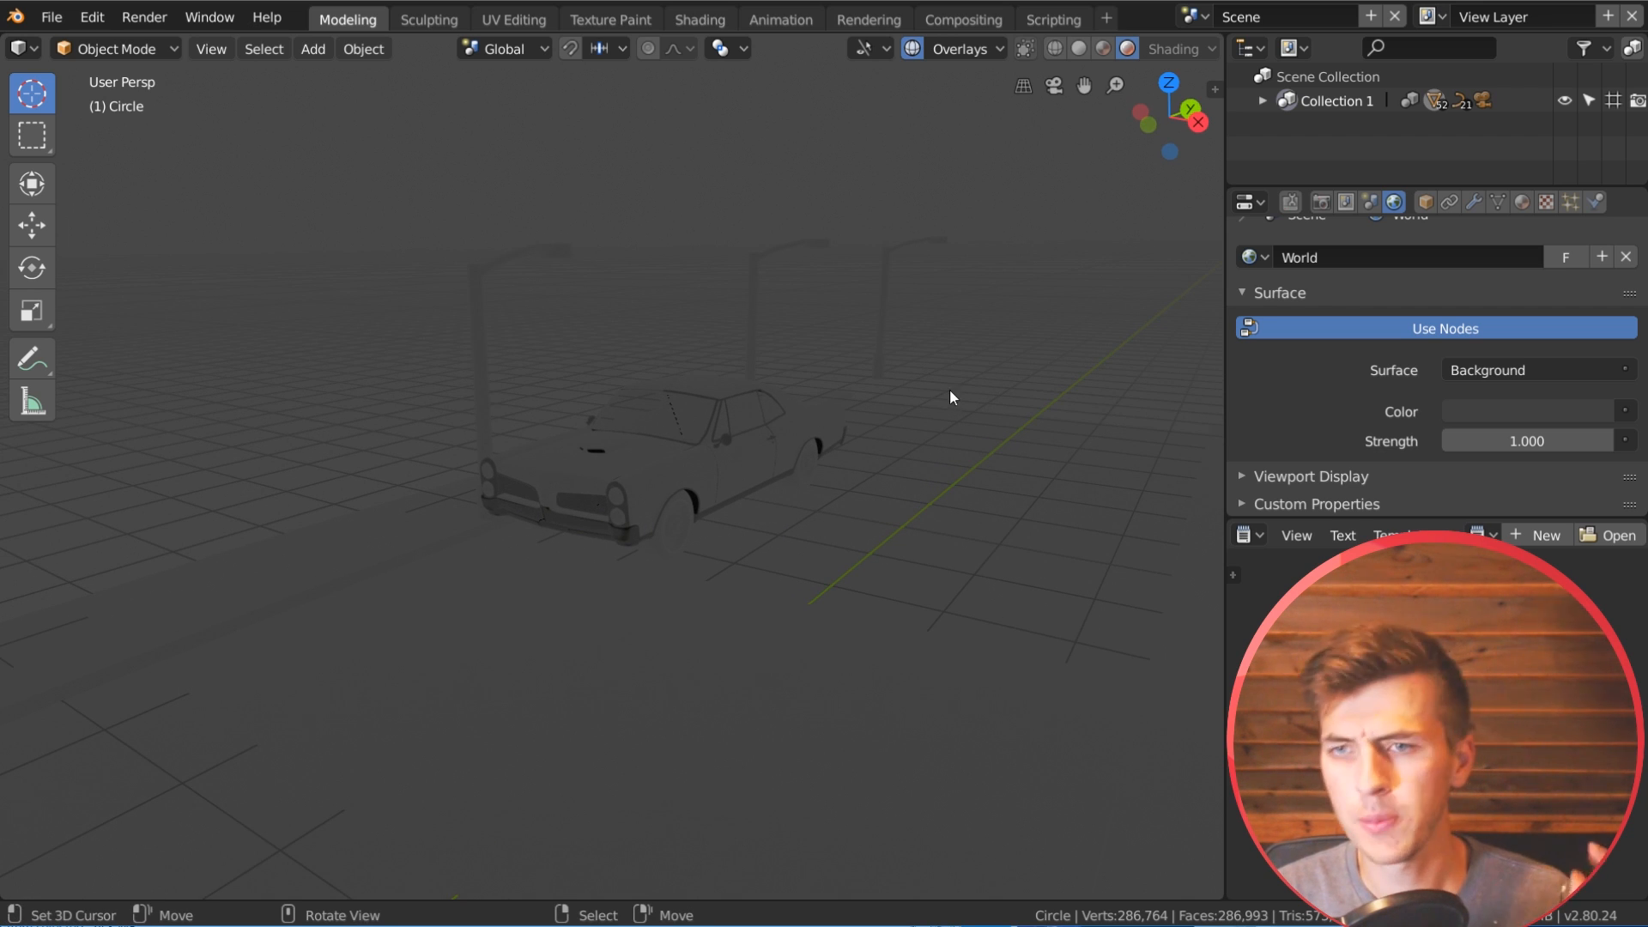
click(1627, 413)
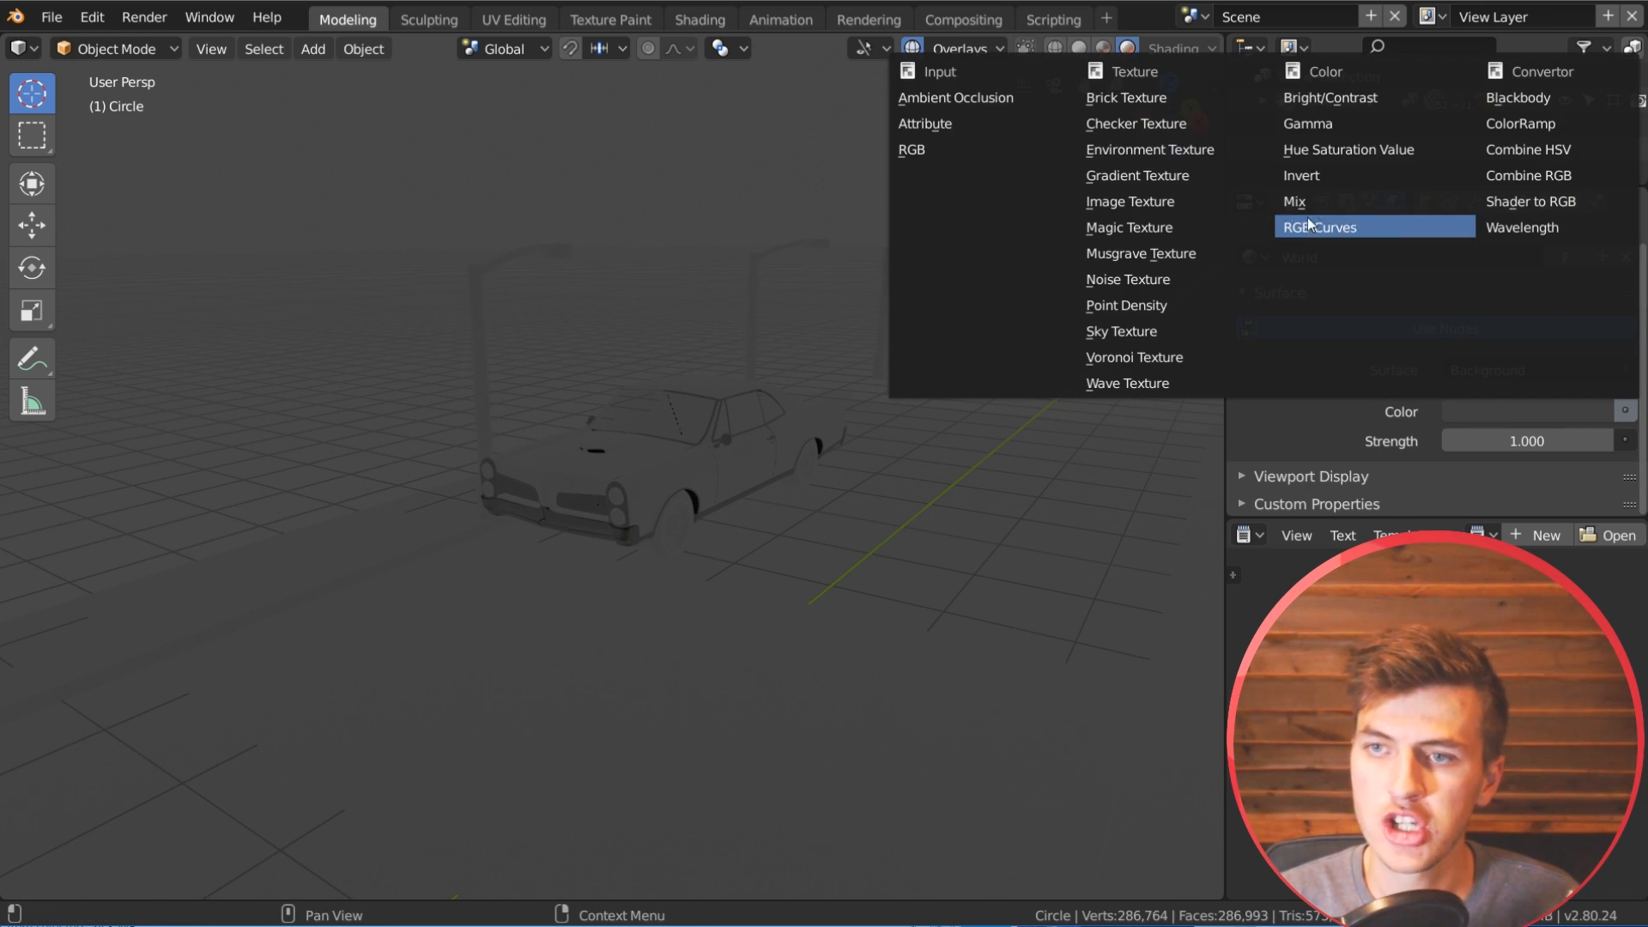
click(1207, 144)
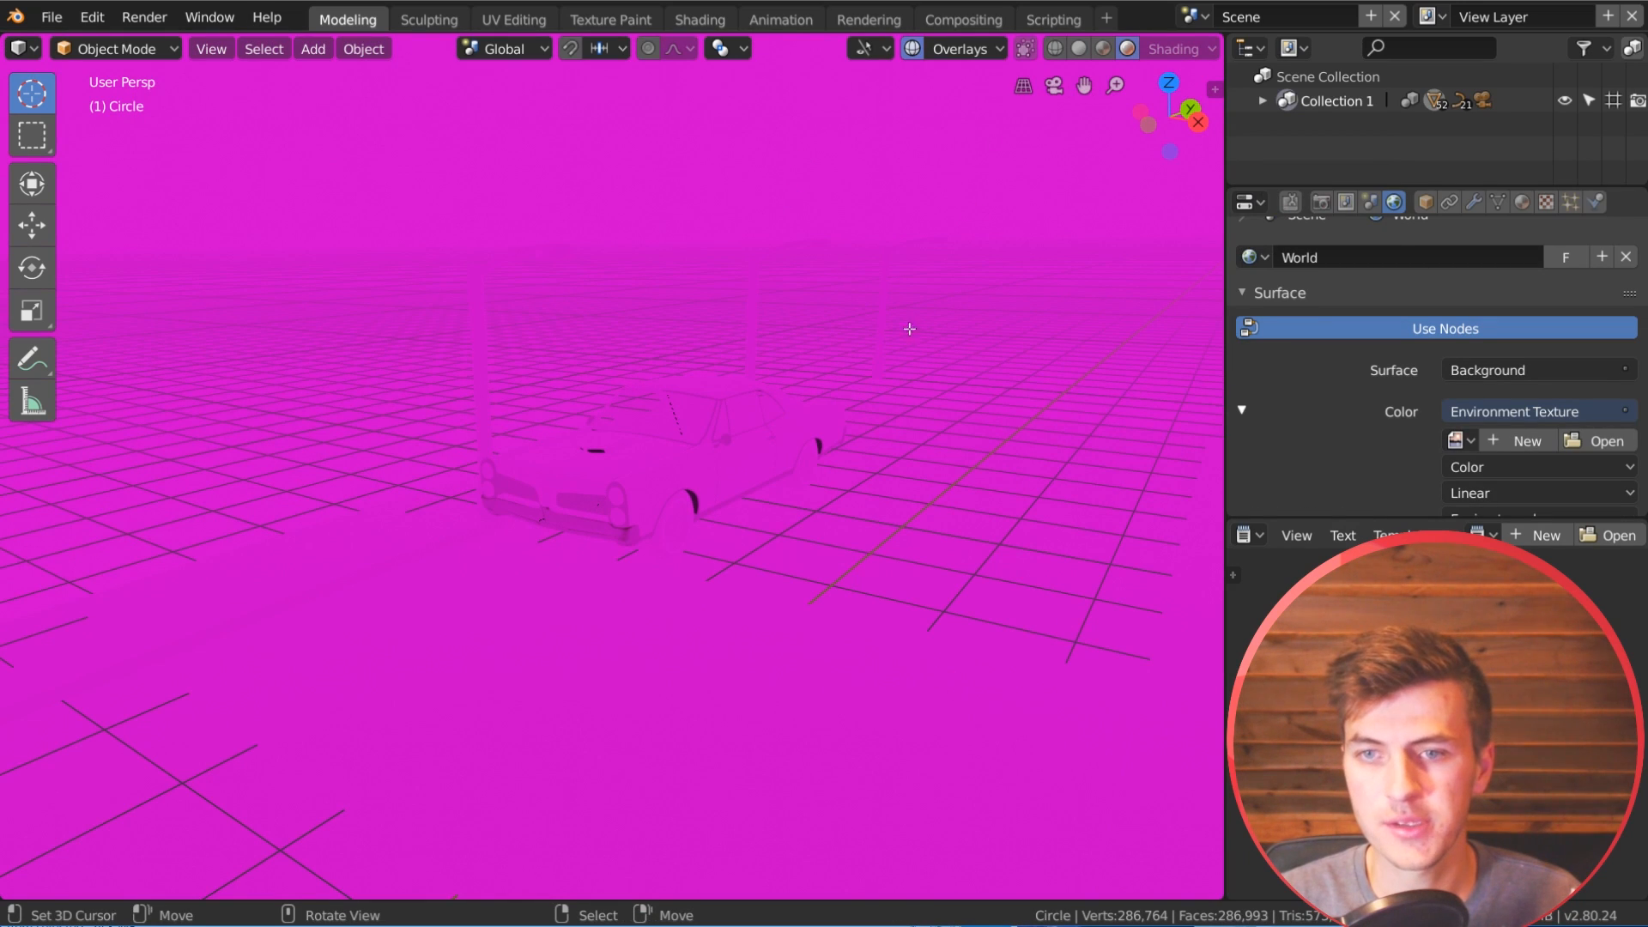
click(1593, 443)
click(450, 316)
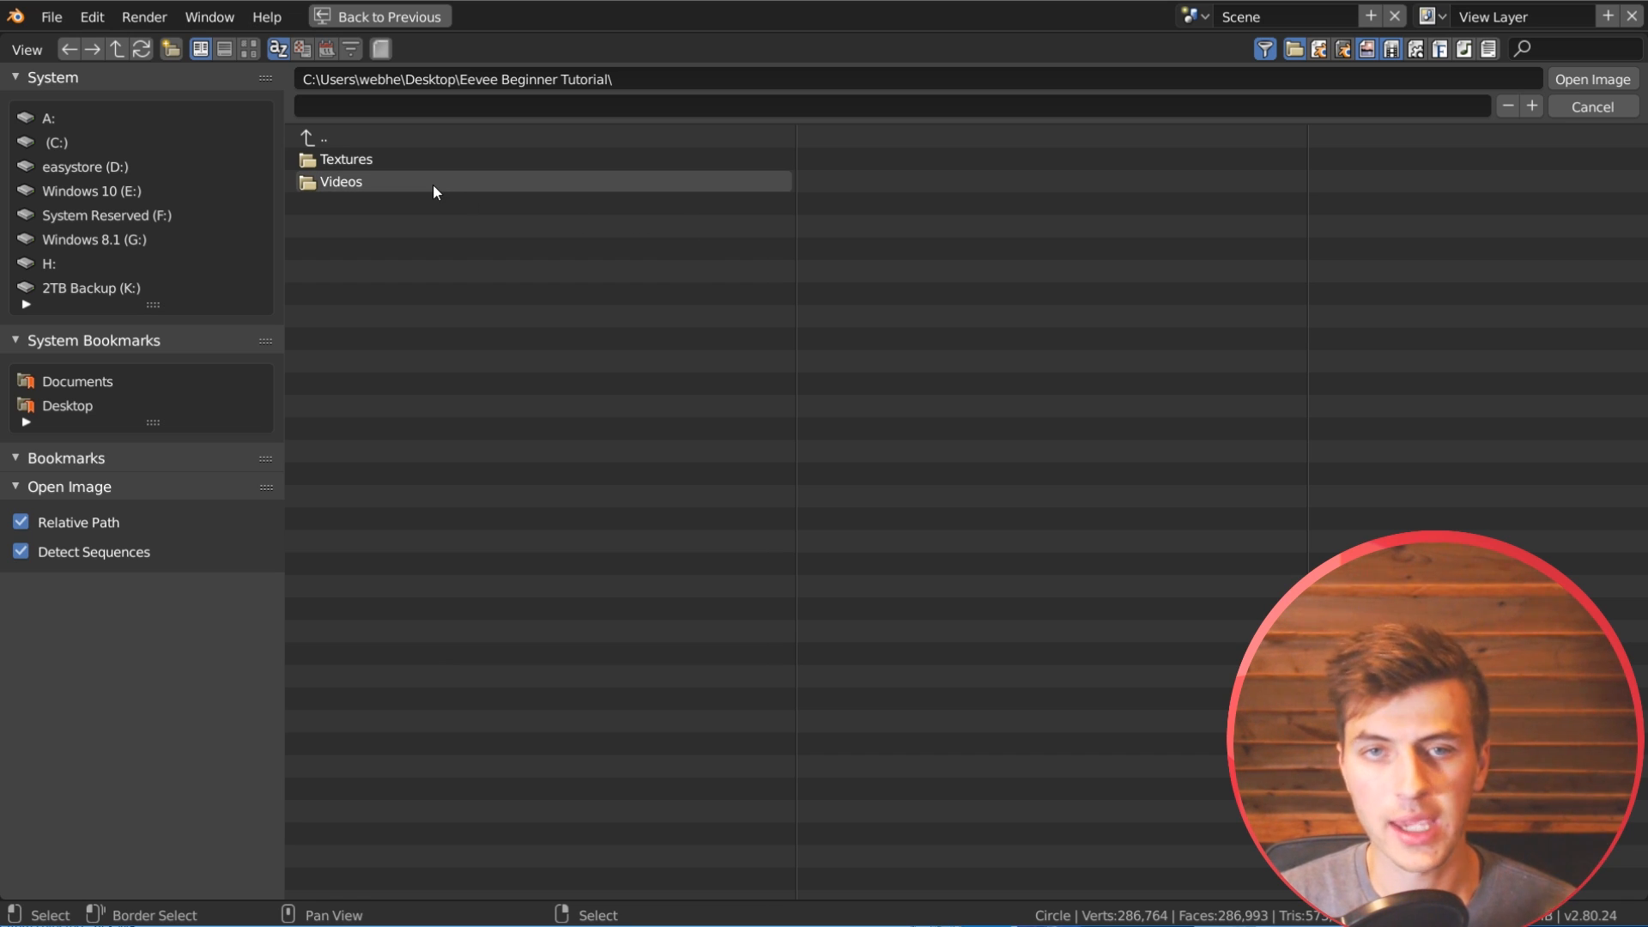
click(396, 155)
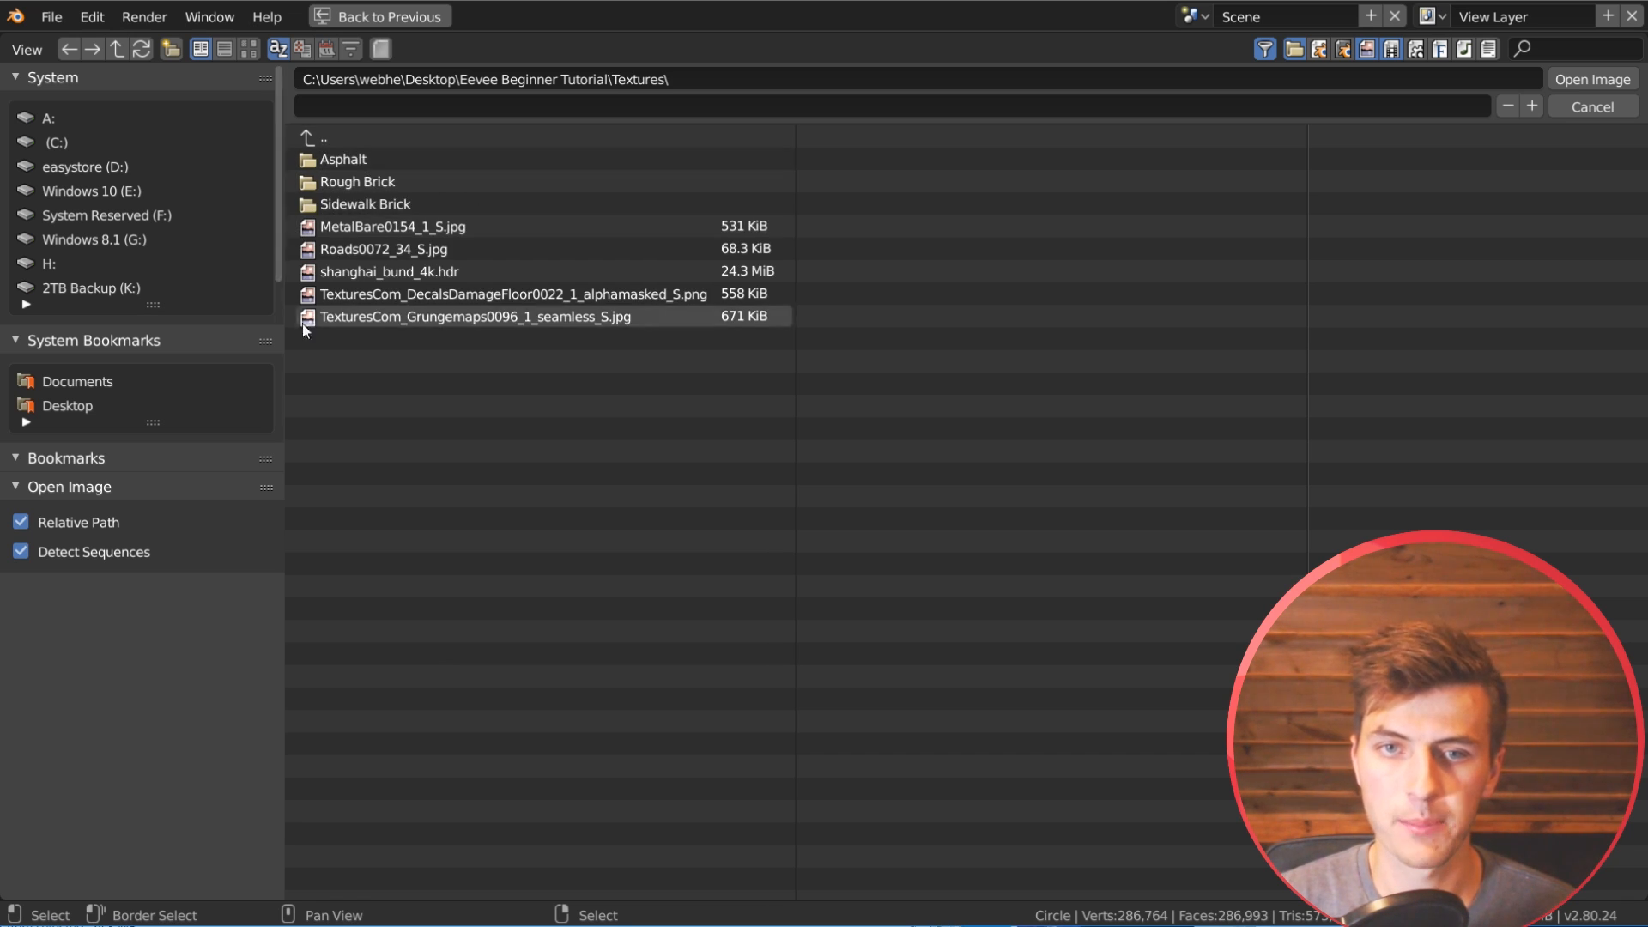
click(455, 270)
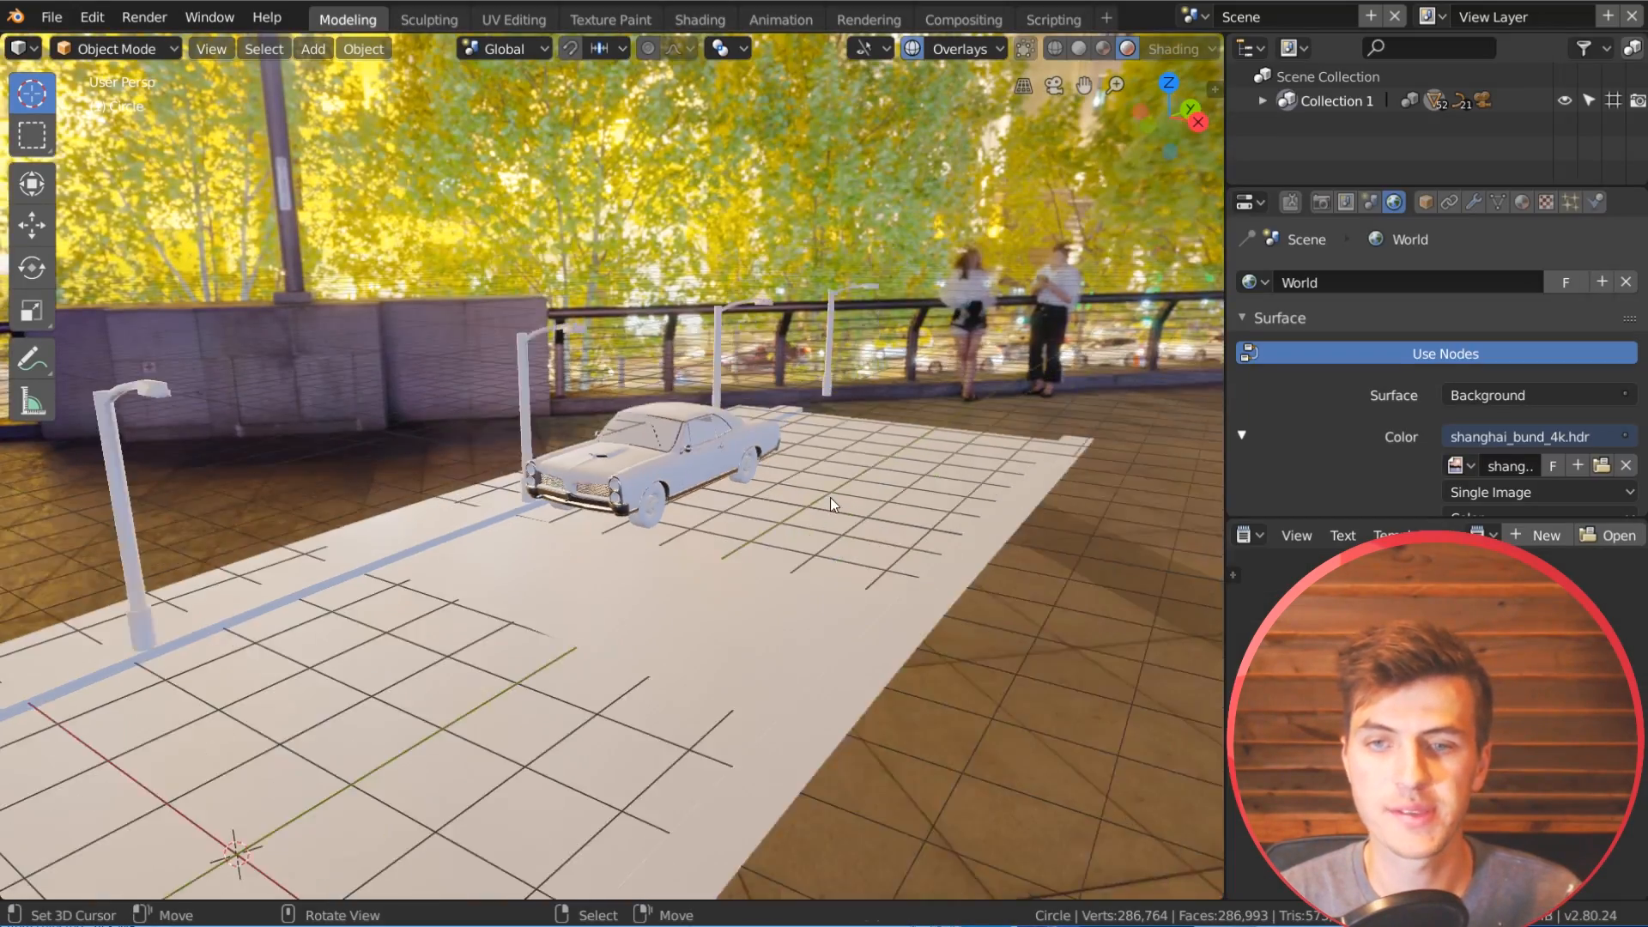
Step: Examine the car and its reflections against the HDR surroundings from several angles
middle_drag(831, 504, 921, 408)
scroll(919, 464, up, 5)
scroll(916, 409, down, 3)
middle_drag(1006, 470, 827, 421)
scroll(499, 573, up, 2)
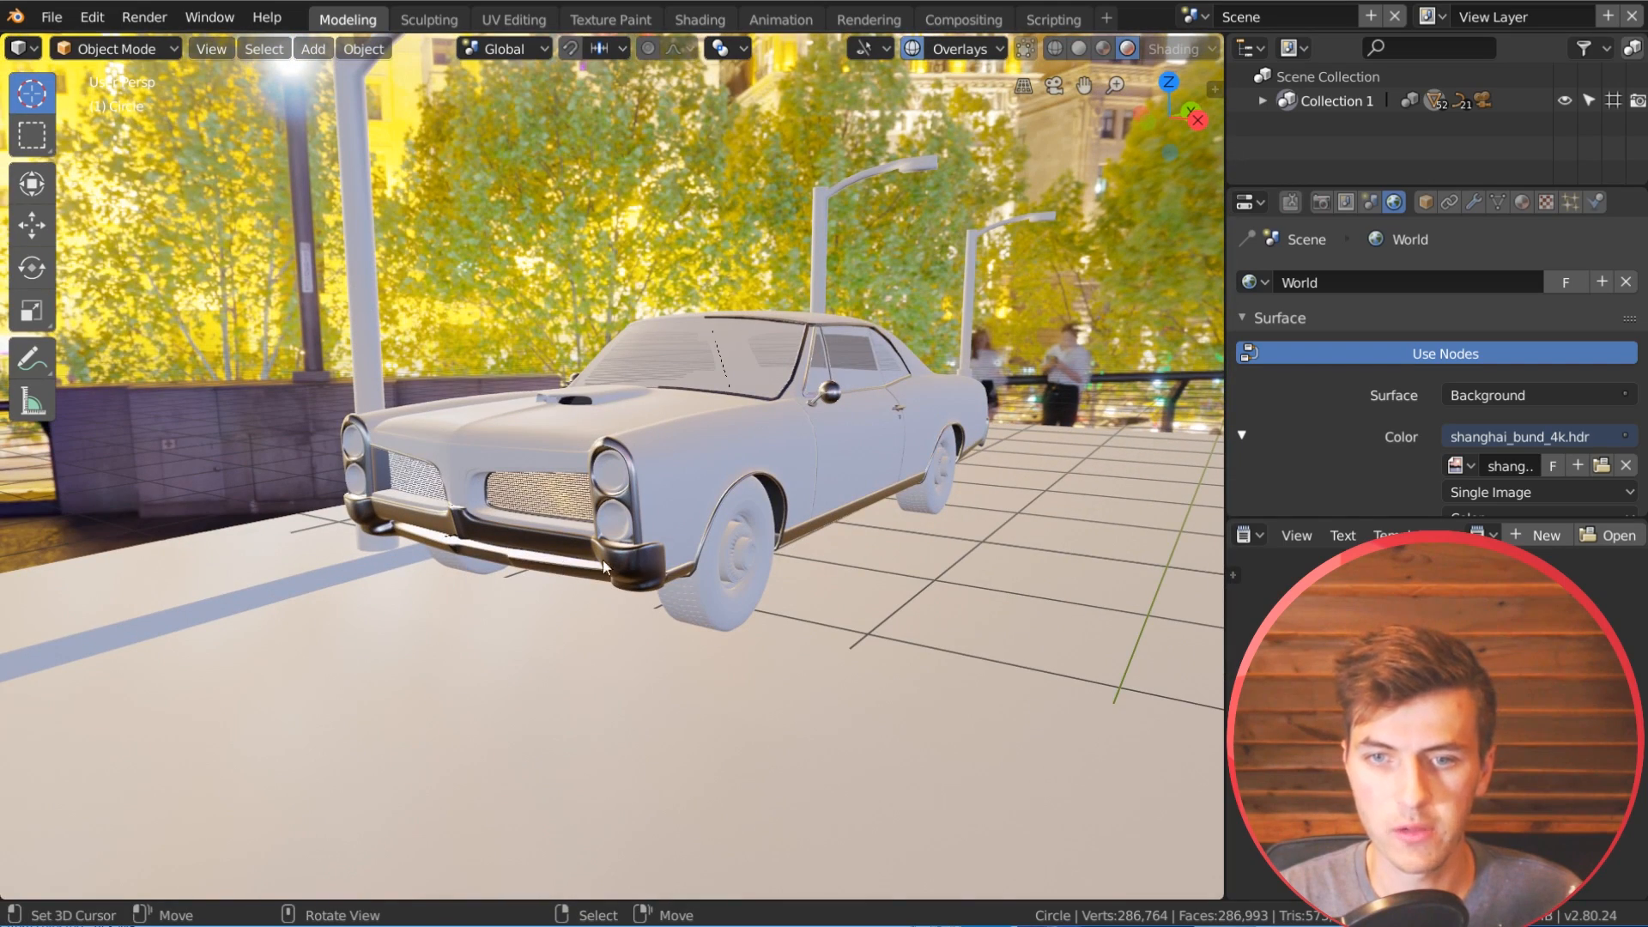
middle_drag(791, 529, 573, 596)
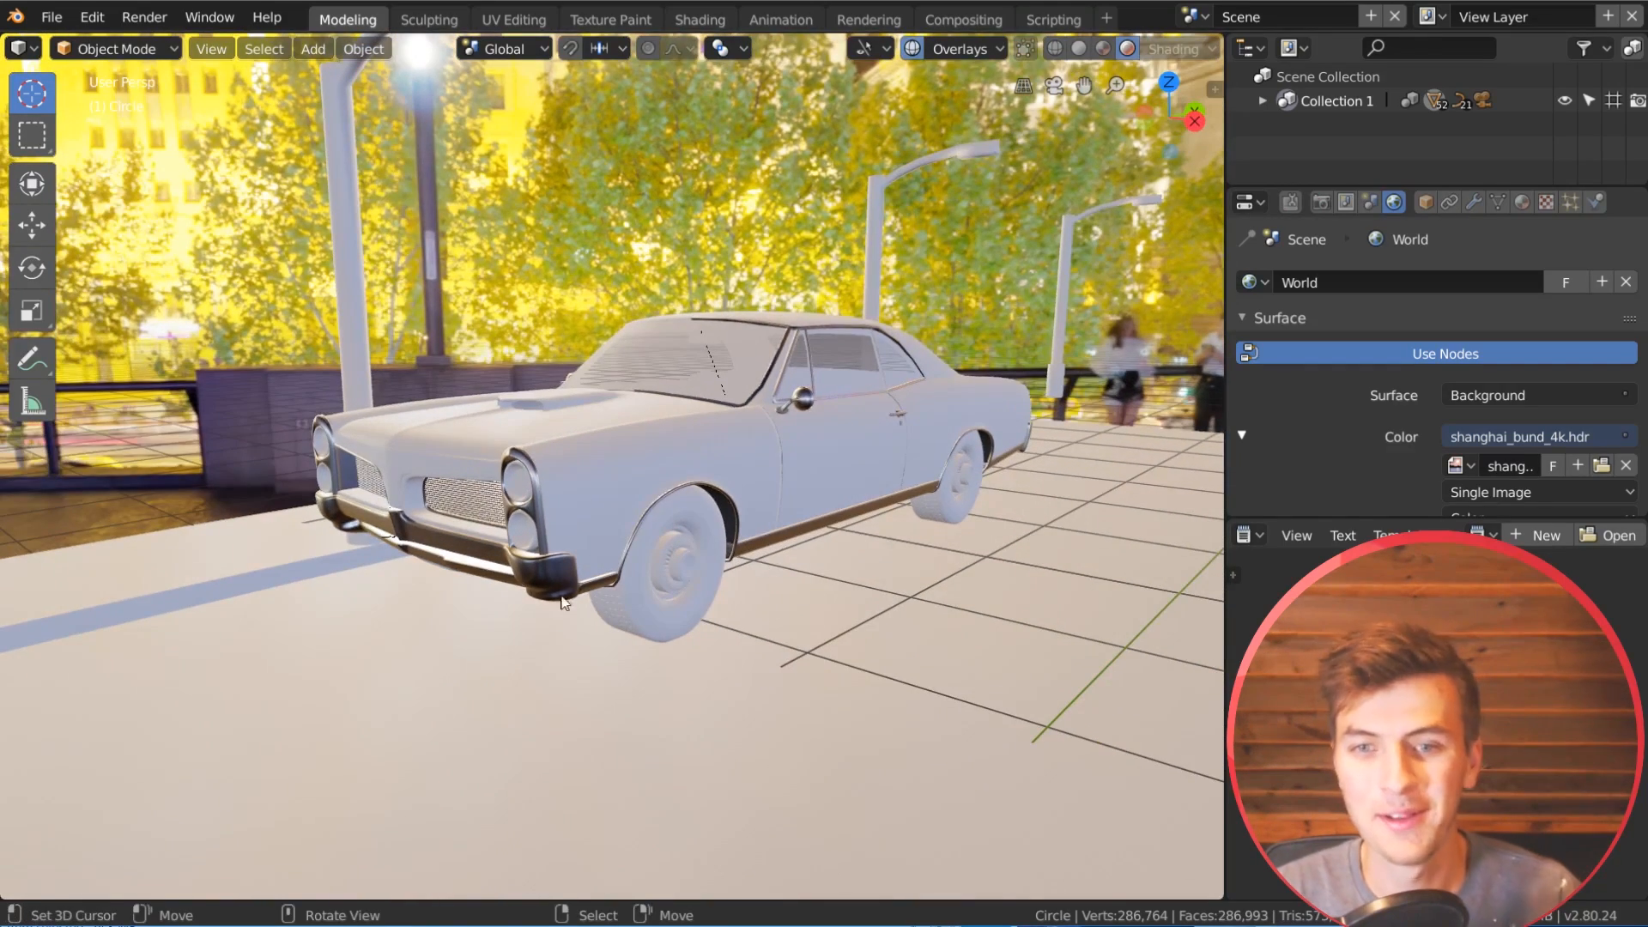
middle_drag(738, 425, 697, 491)
Step: Set the world background strength to 0.5
scroll(1459, 481, down, 5)
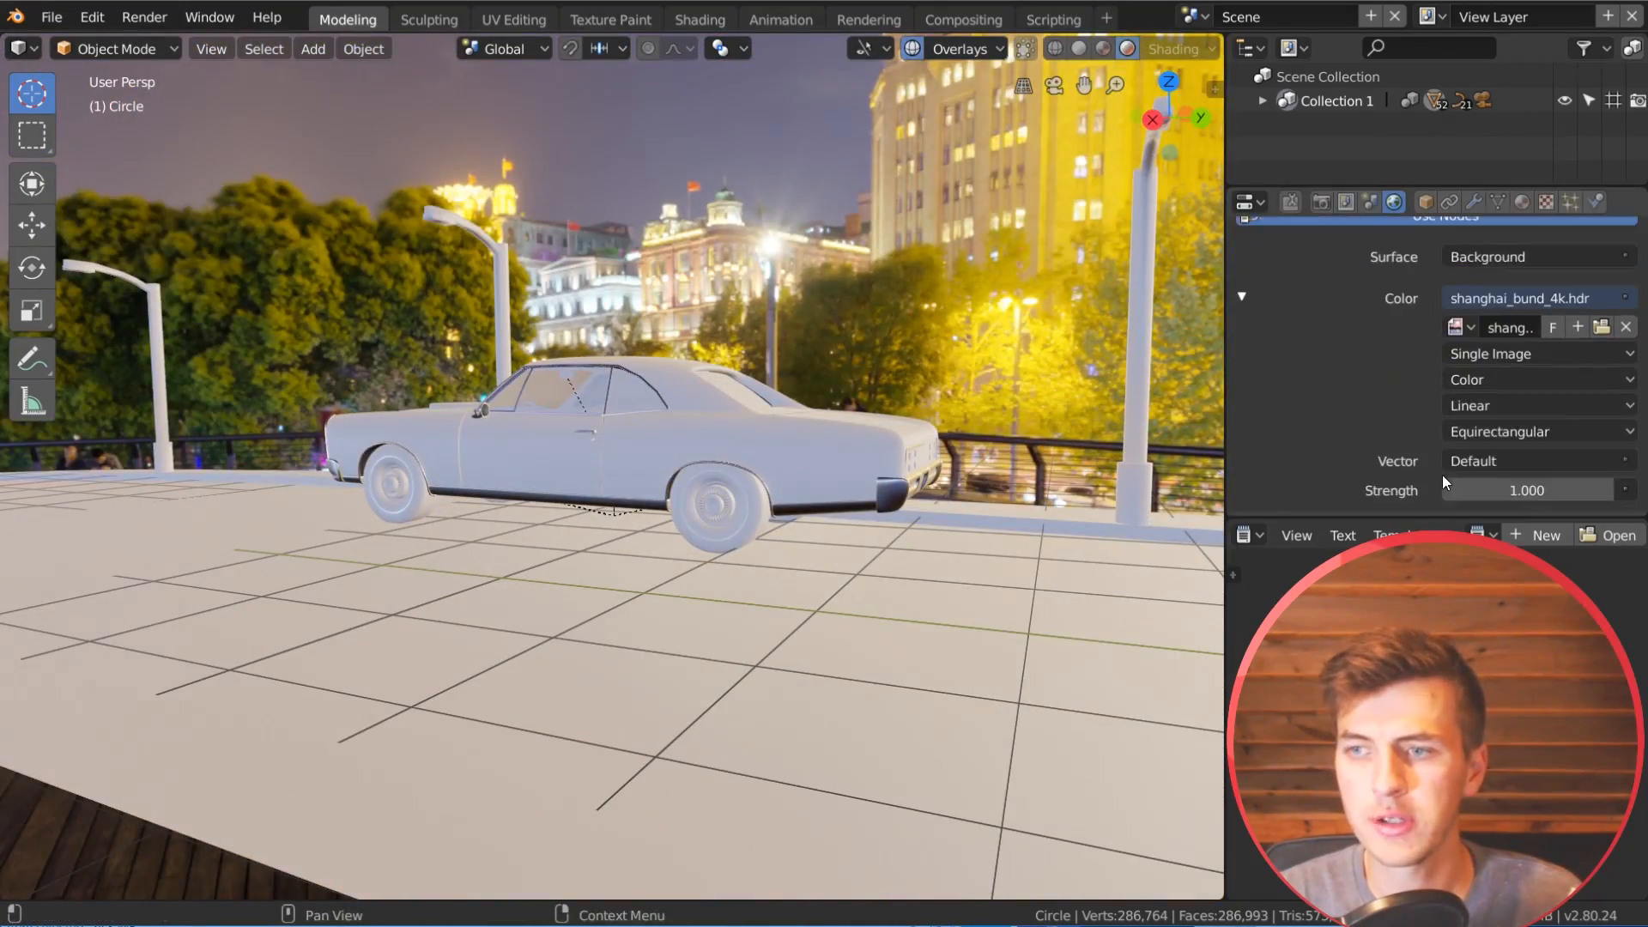
middle_drag(653, 412, 653, 343)
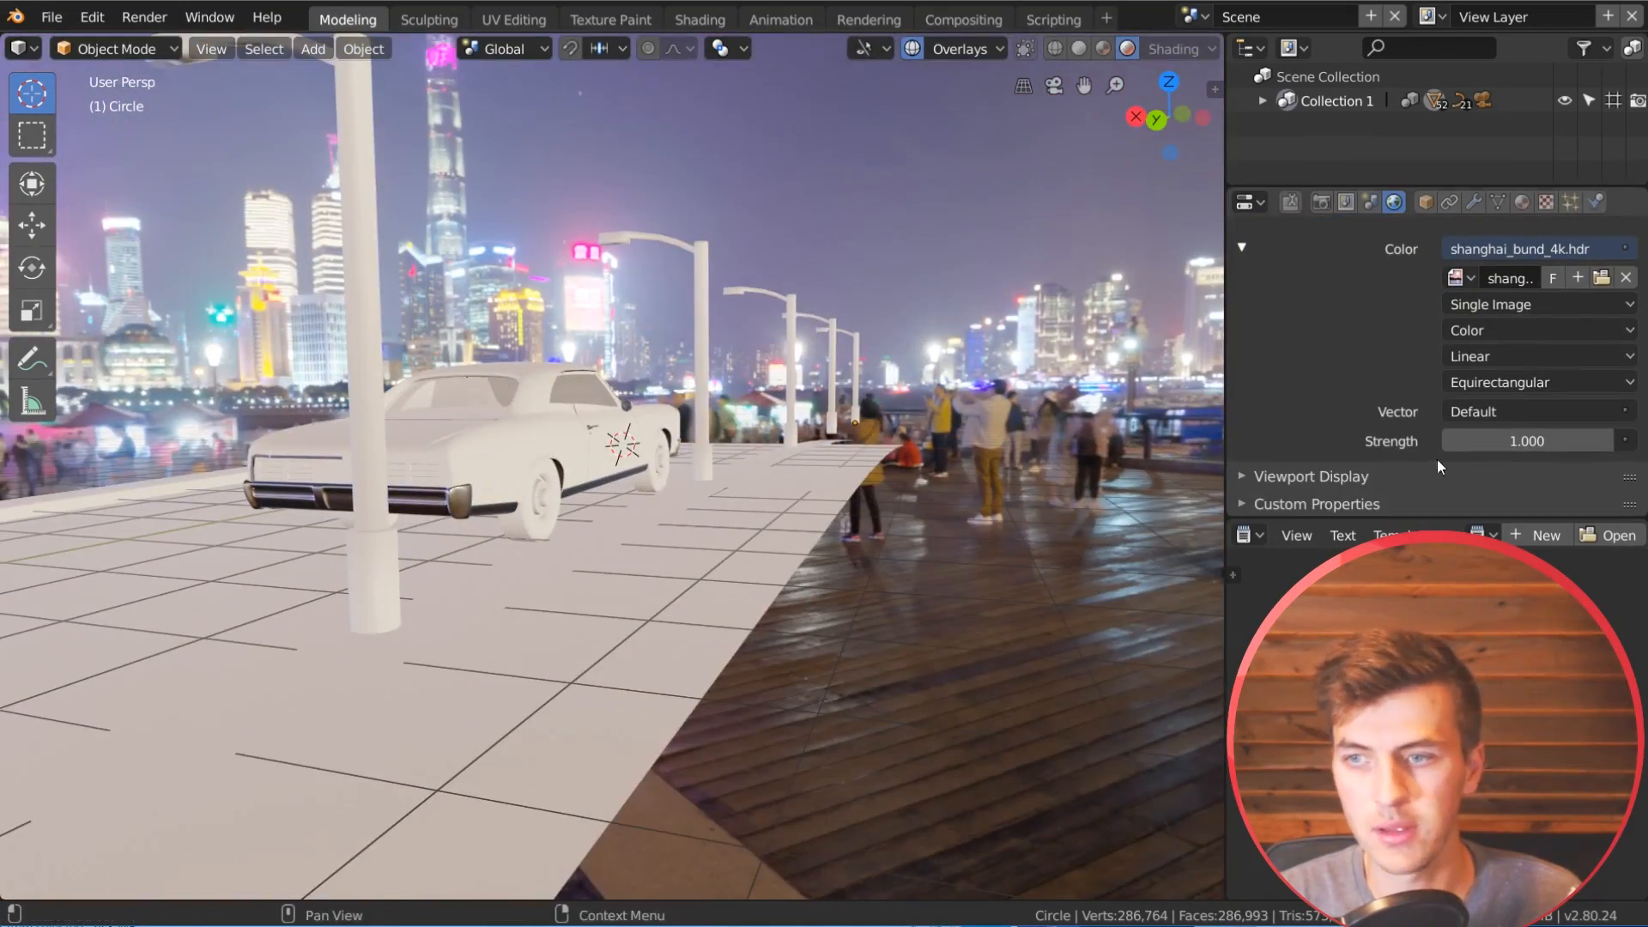
drag(1527, 440, 1469, 440)
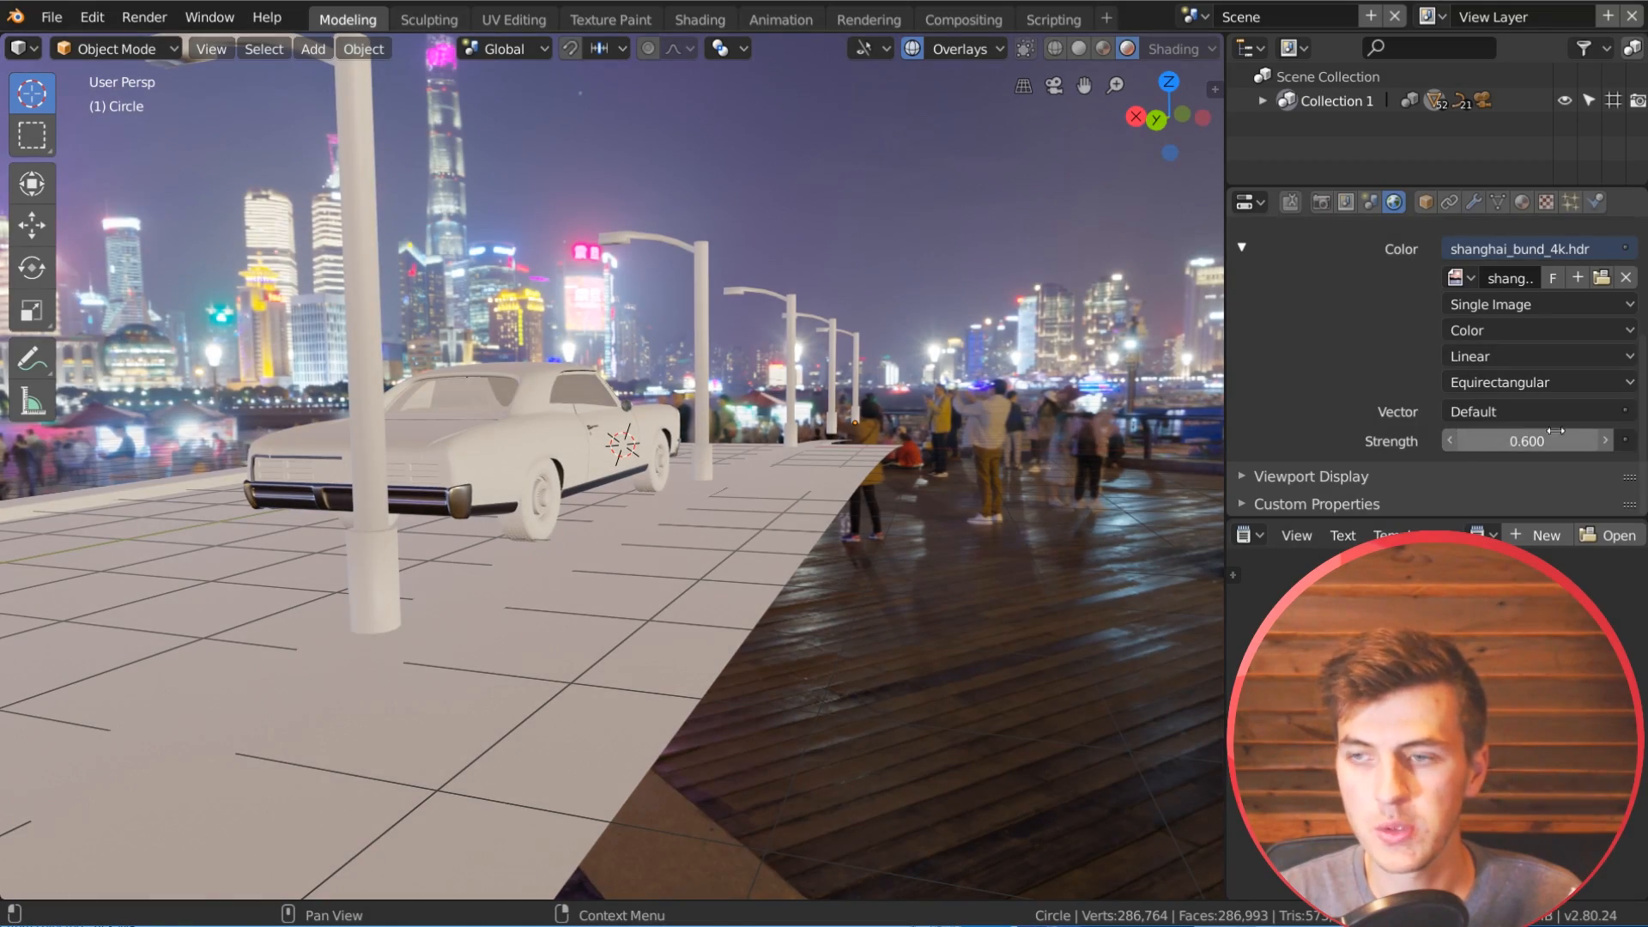
click(1451, 441)
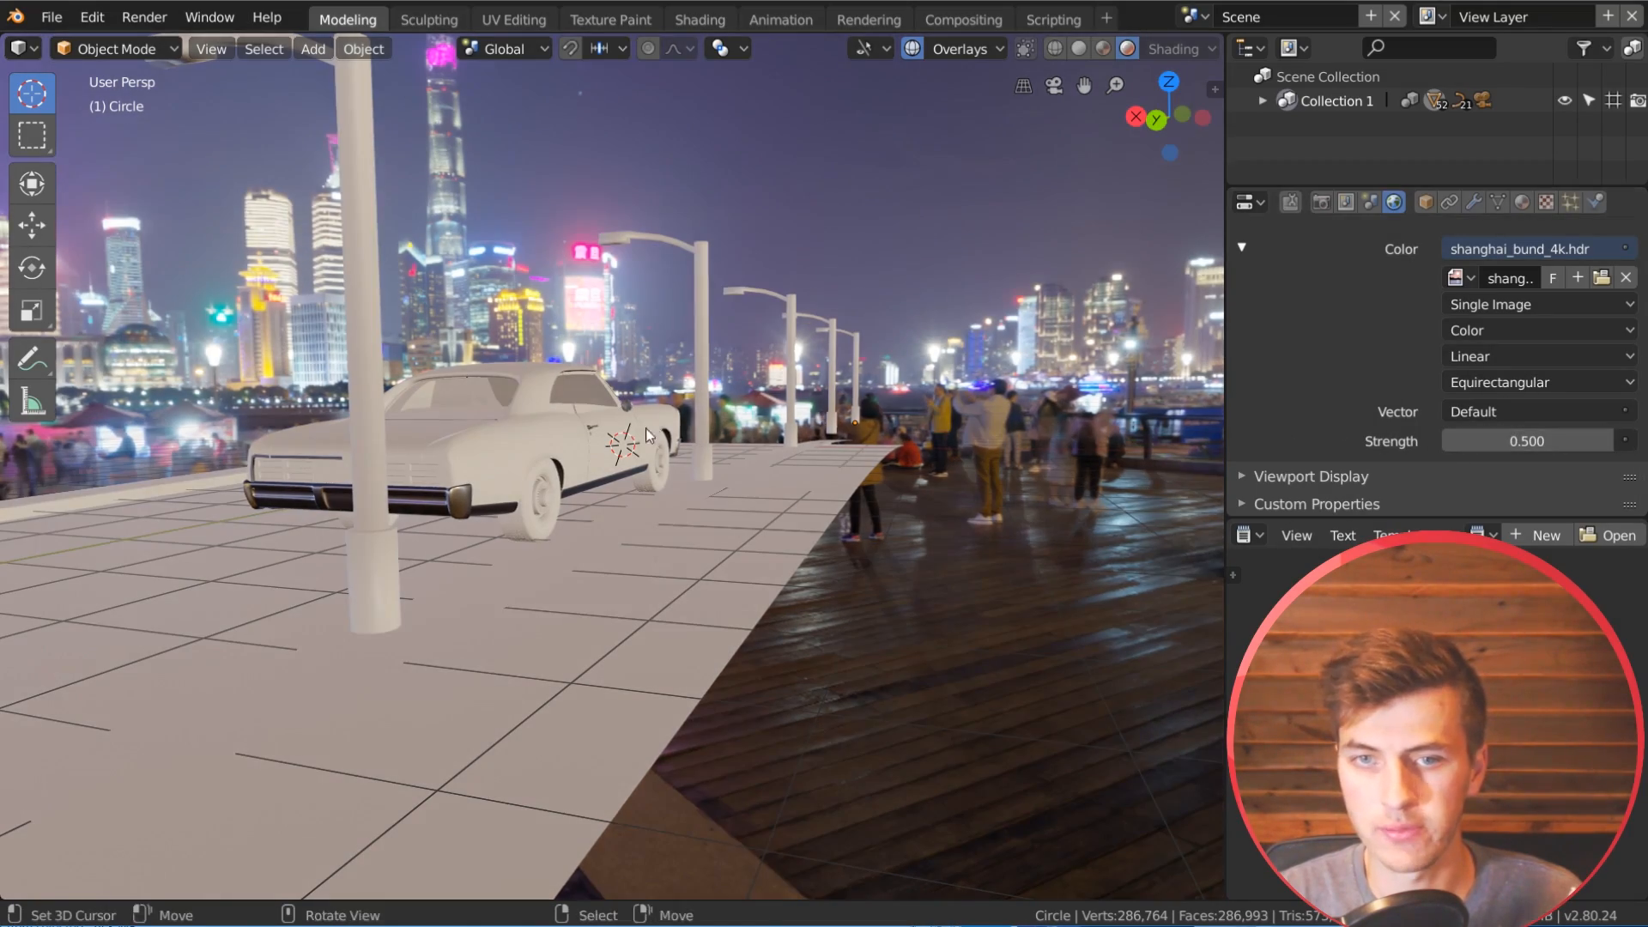
Step: Split the 3D viewport into two side-by-side areas and turn the new one into a Shader Editor
middle_drag(815, 446, 1027, 445)
middle_drag(910, 465, 927, 460)
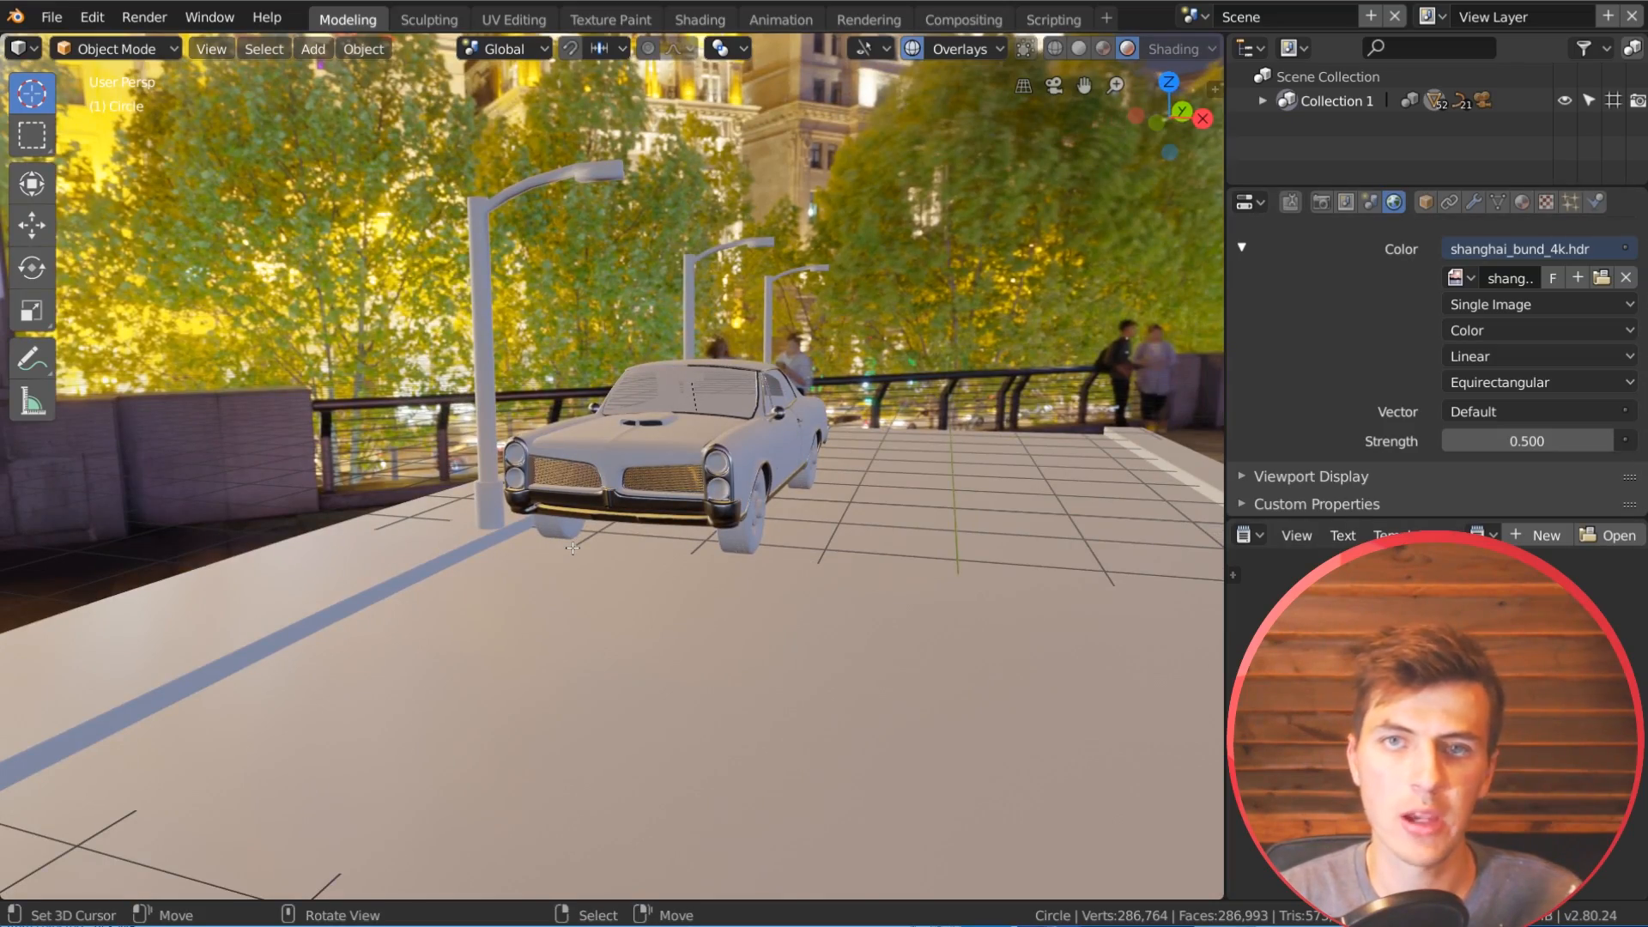
middle_drag(572, 547, 462, 388)
middle_drag(437, 310, 757, 462)
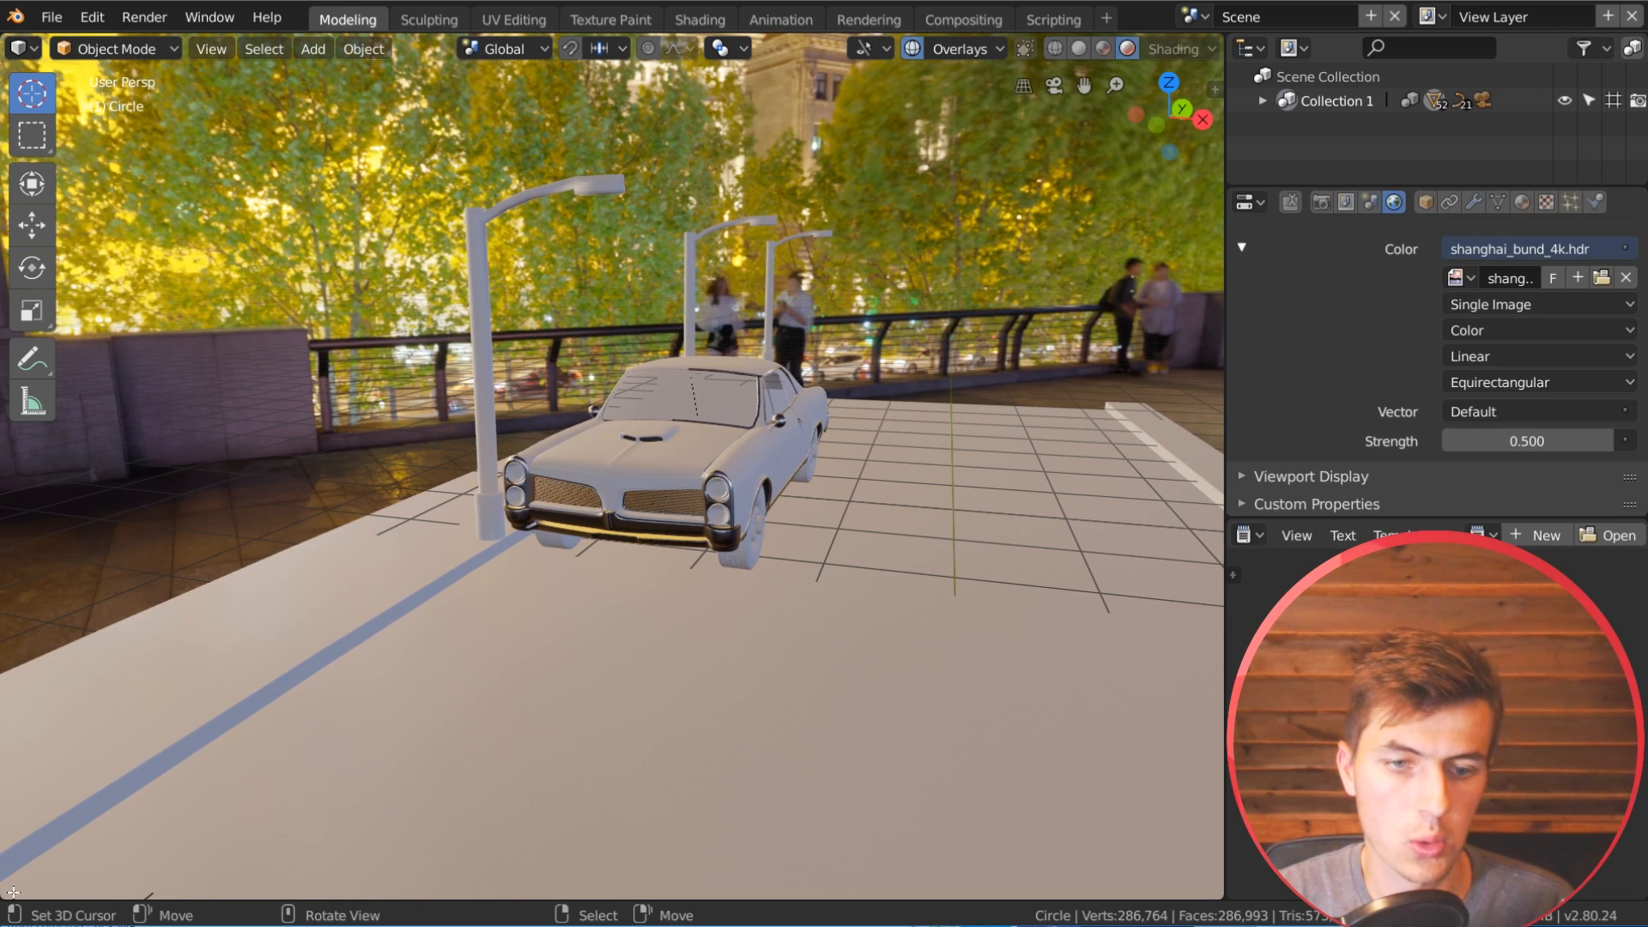
drag(5, 897, 550, 837)
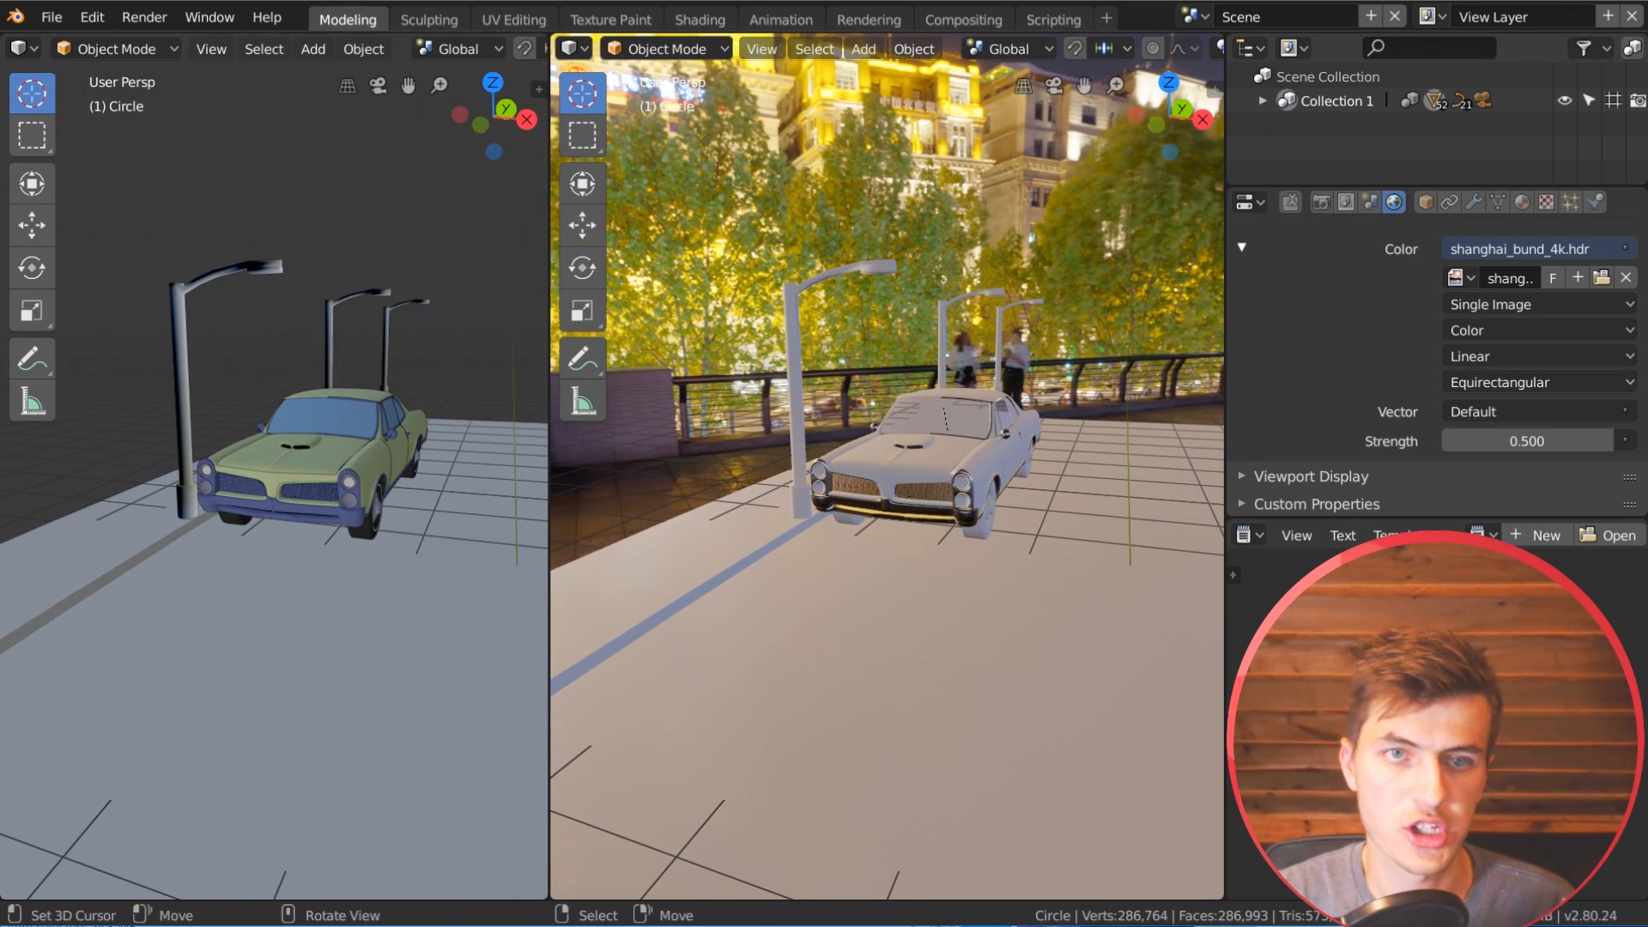
click(136, 50)
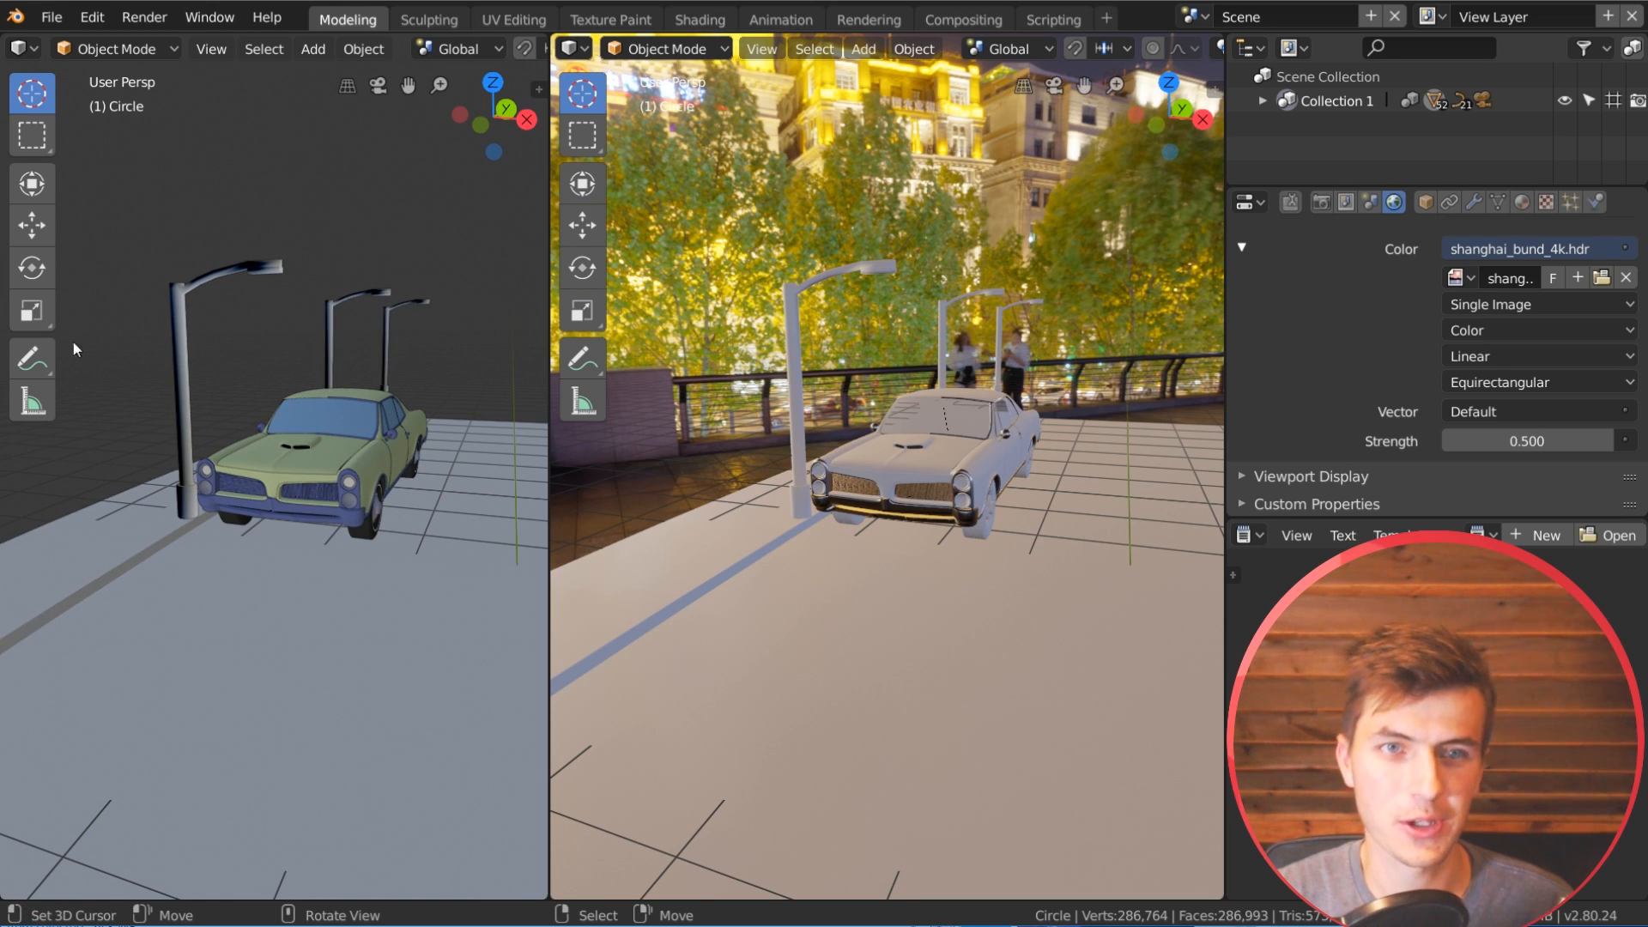
click(19, 51)
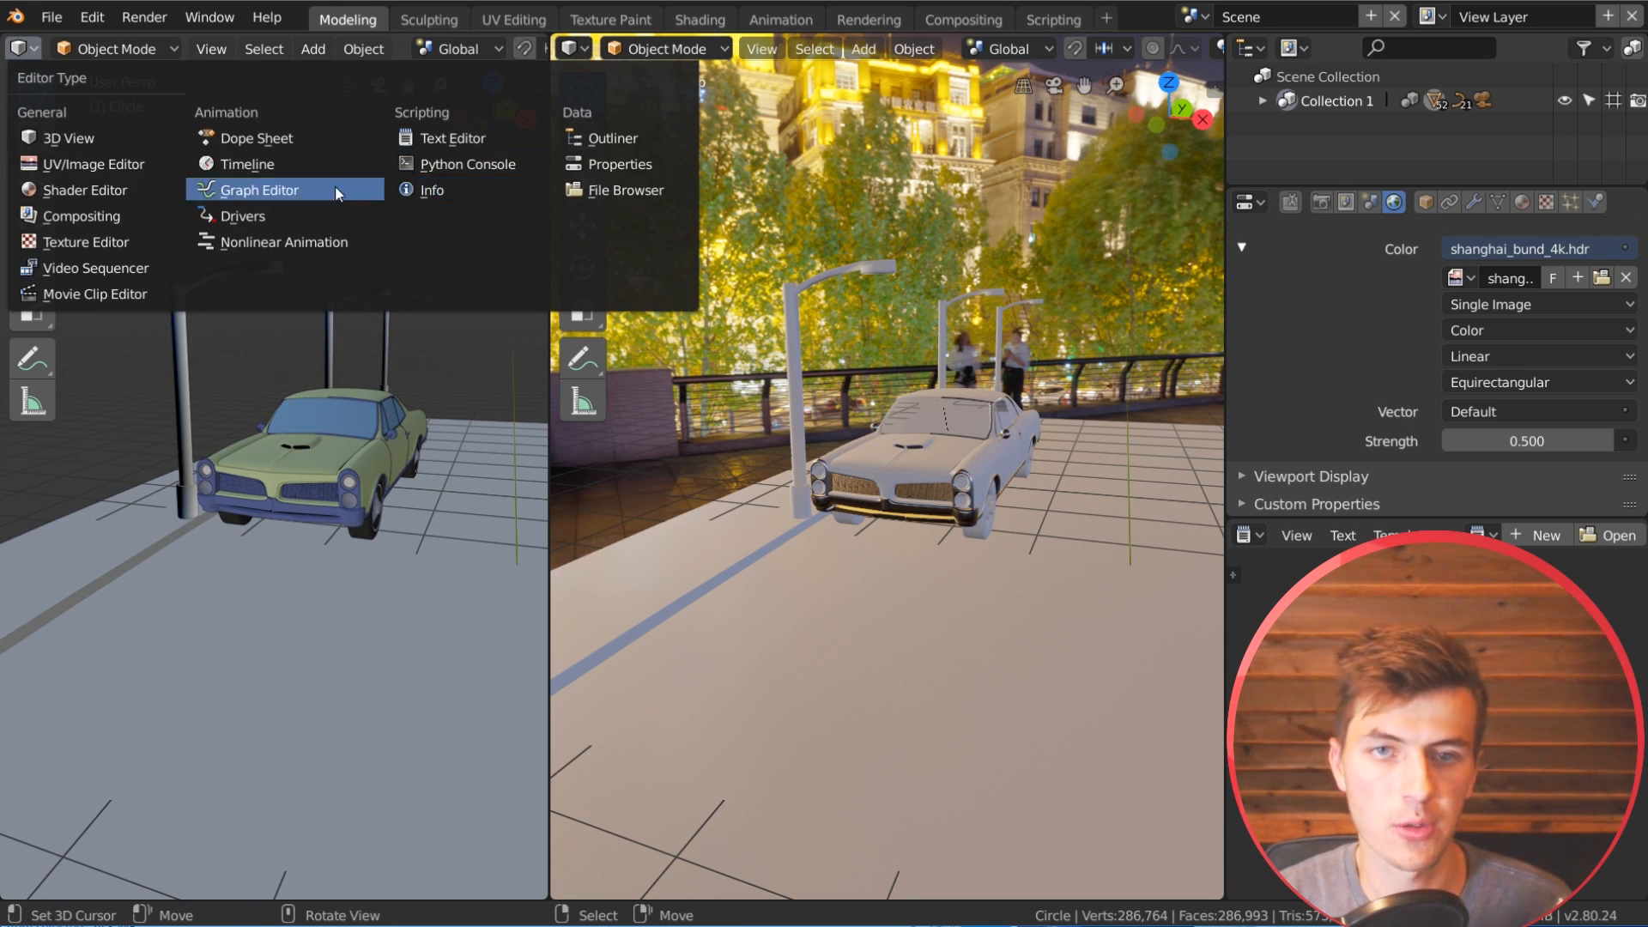
click(121, 192)
Step: Widen the Shader Editor area and hide its node properties sidebar
drag(553, 440, 731, 440)
scroll(1037, 505, up, 2)
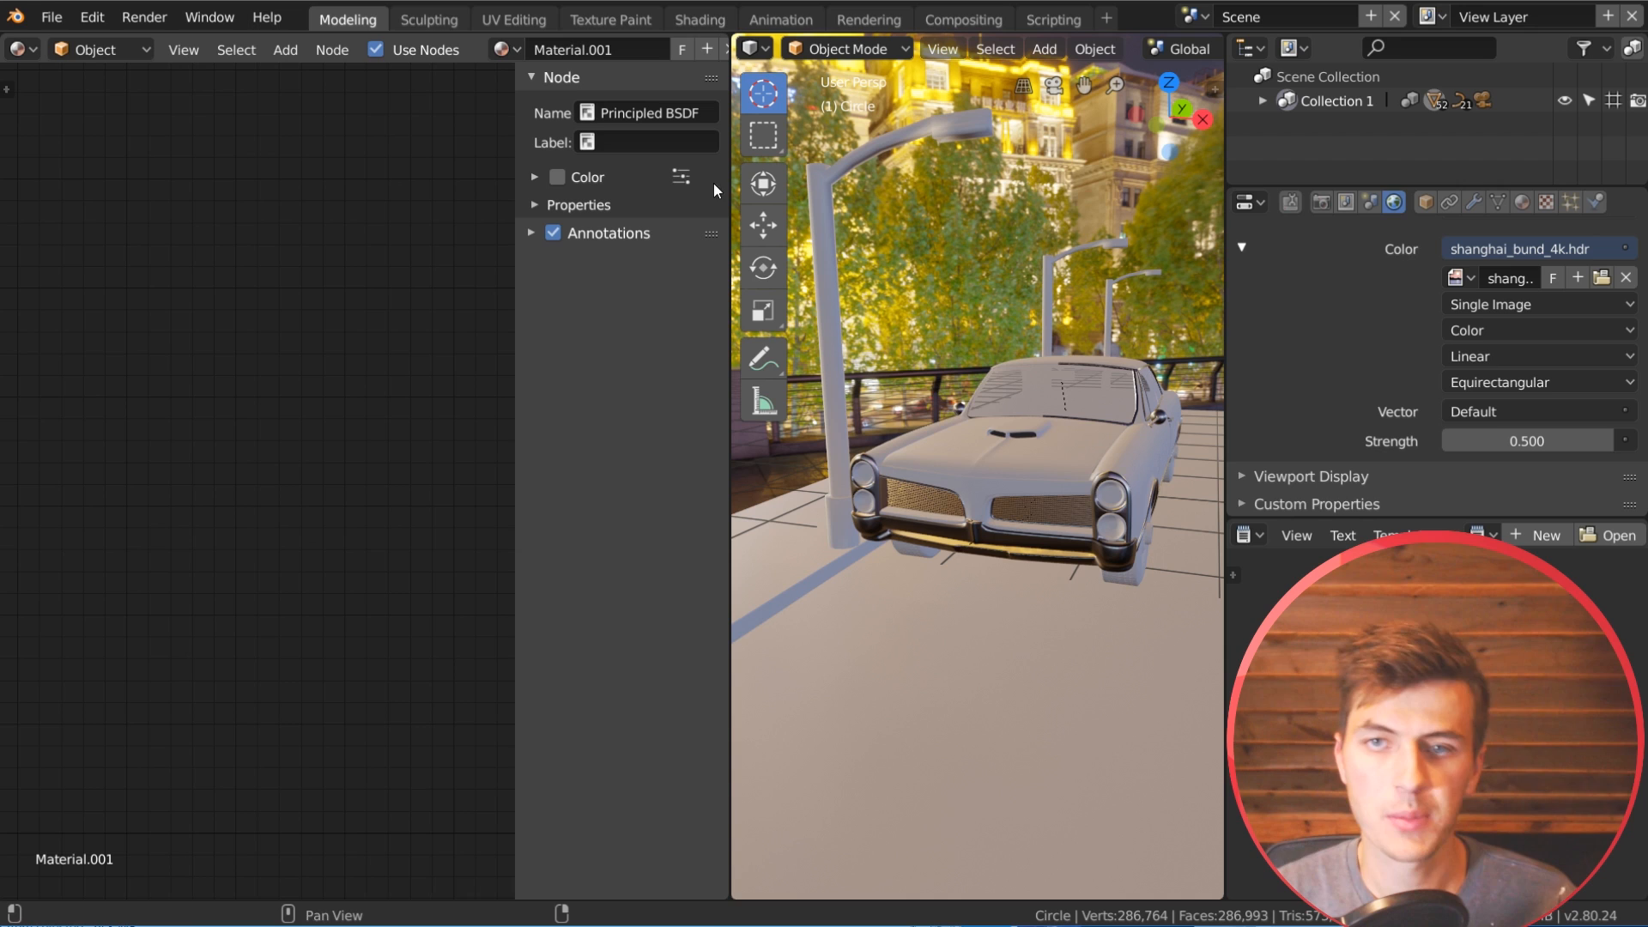
key(t)
key(t)
key(t)
key(t)
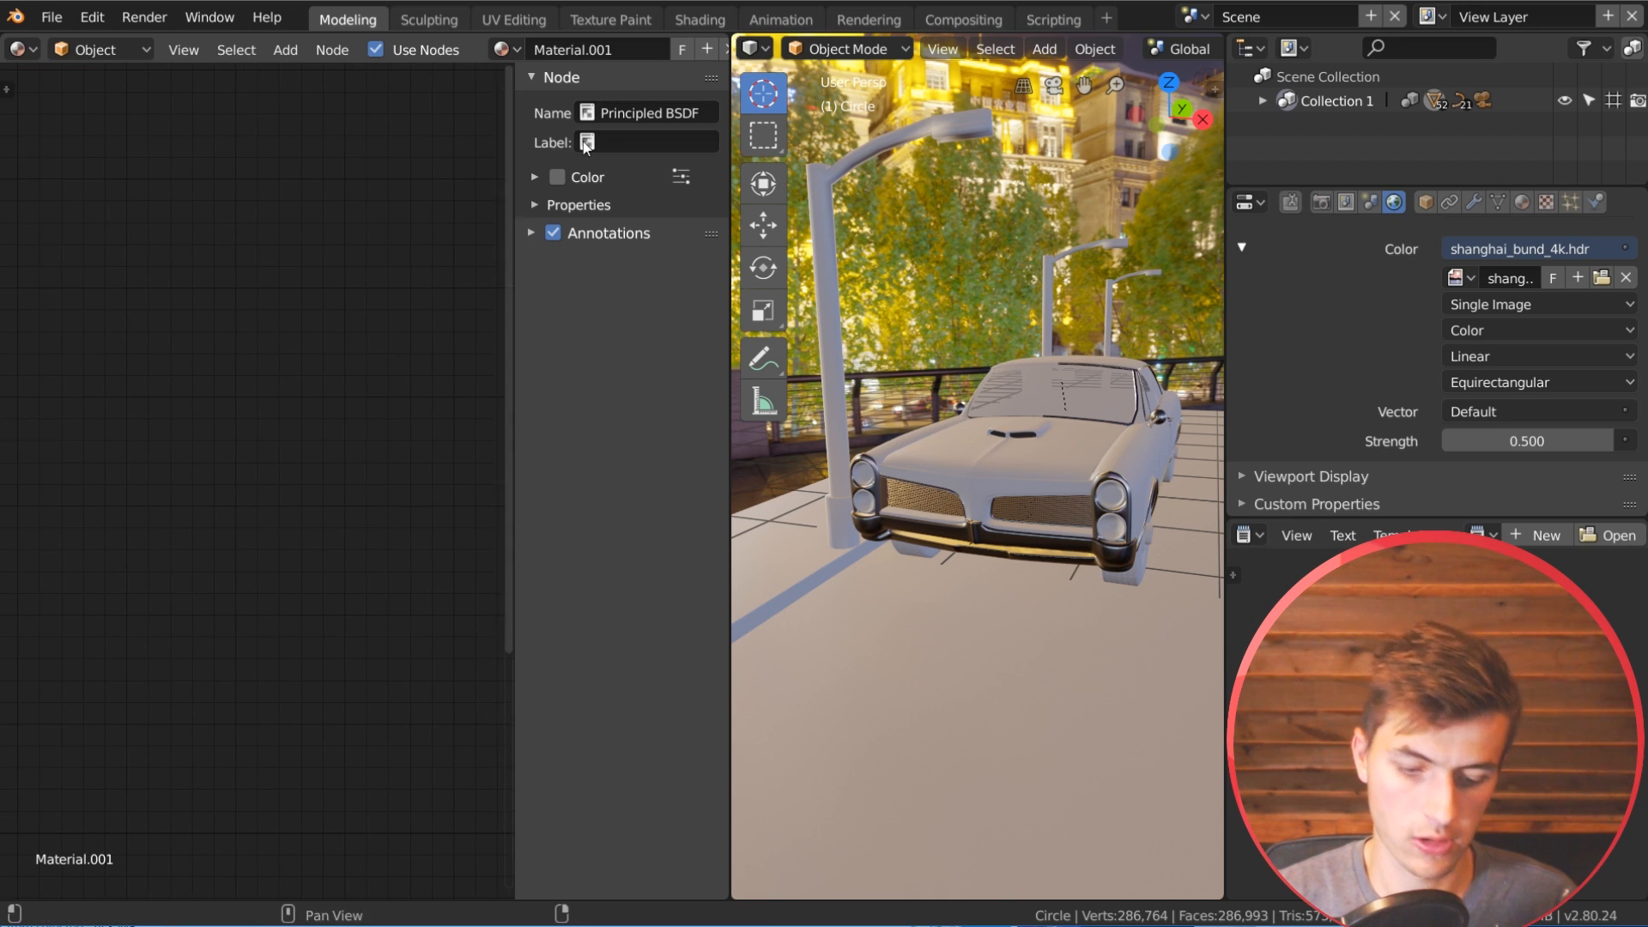
key(n)
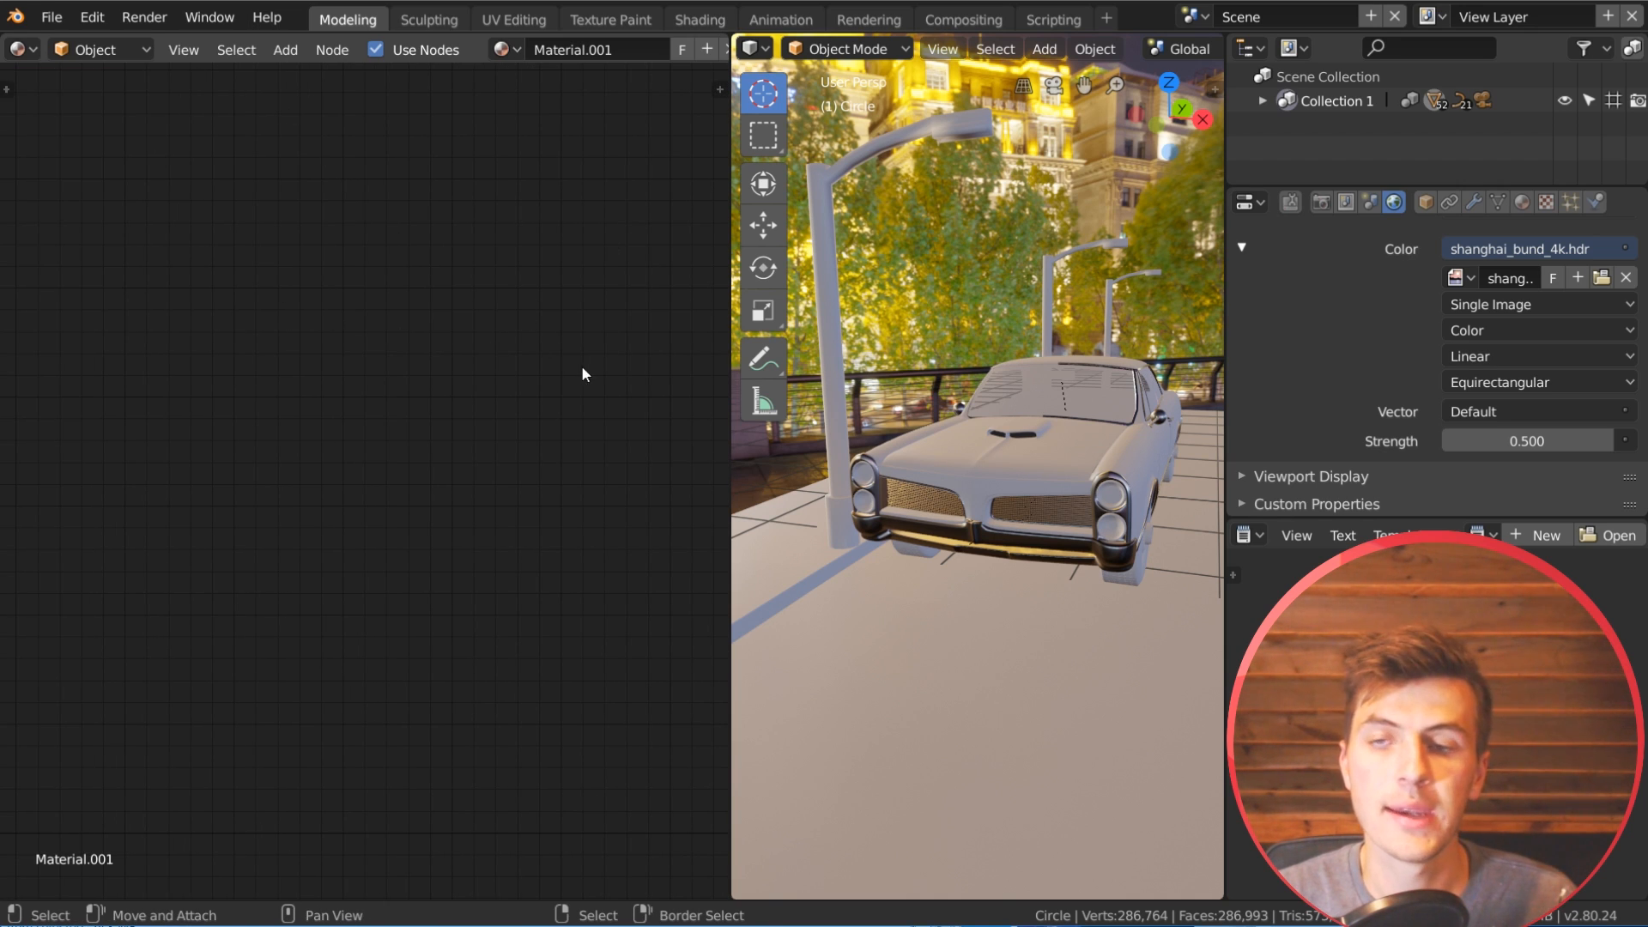
Step: Switch the Shader Editor from object to World shading and bring the environment texture and background nodes into view
click(108, 53)
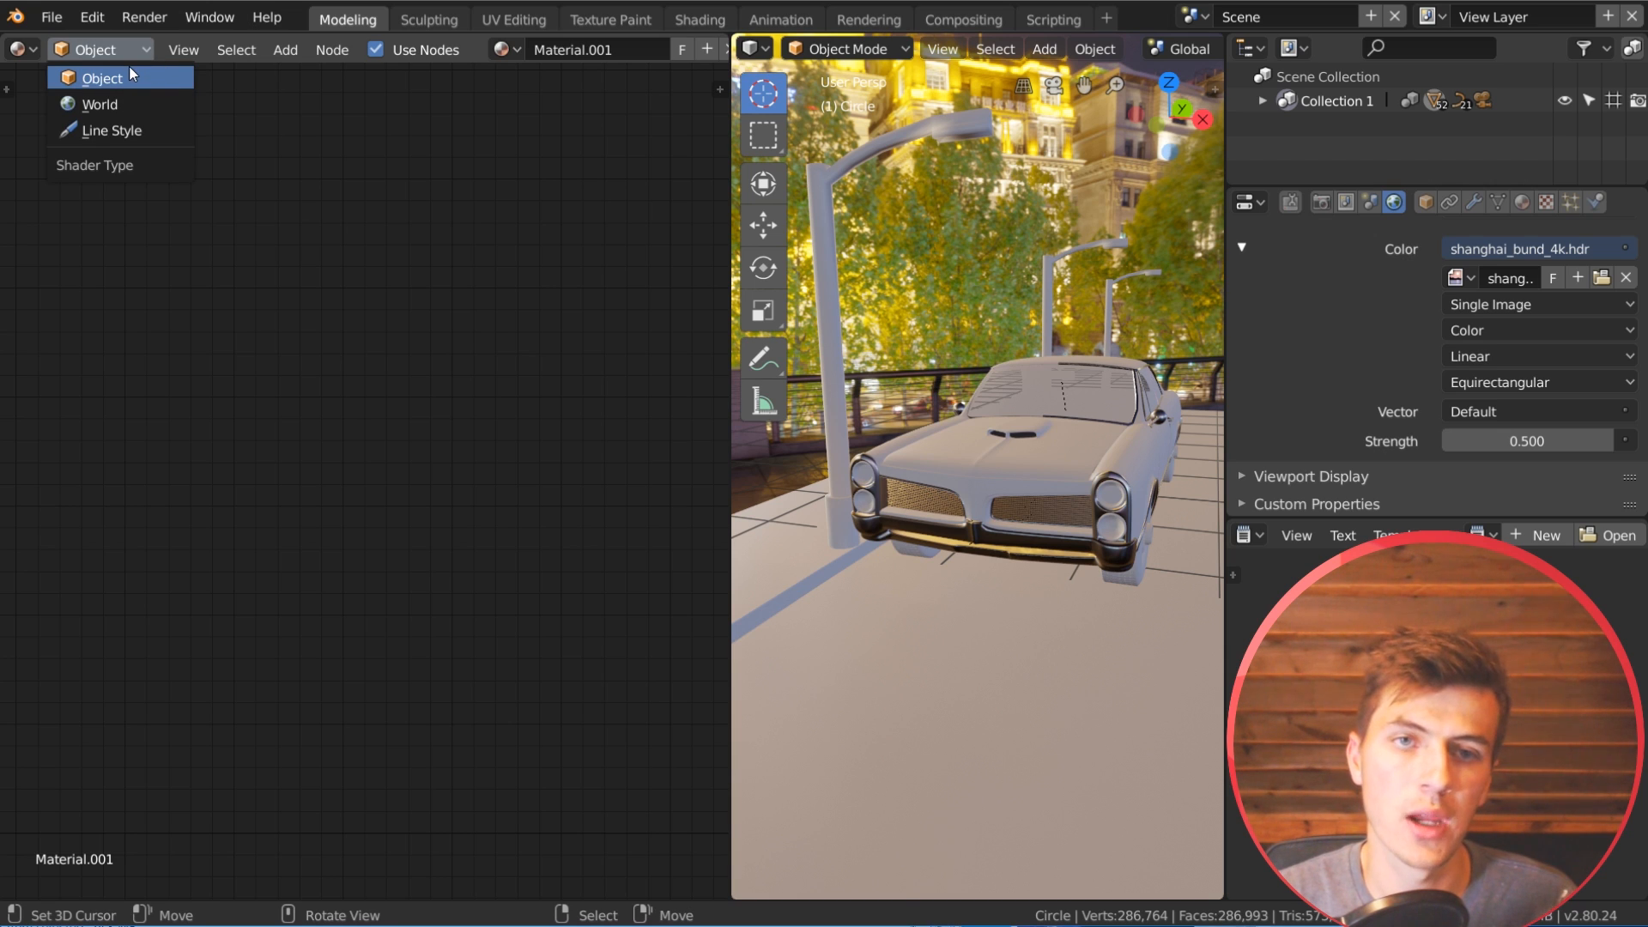
click(118, 103)
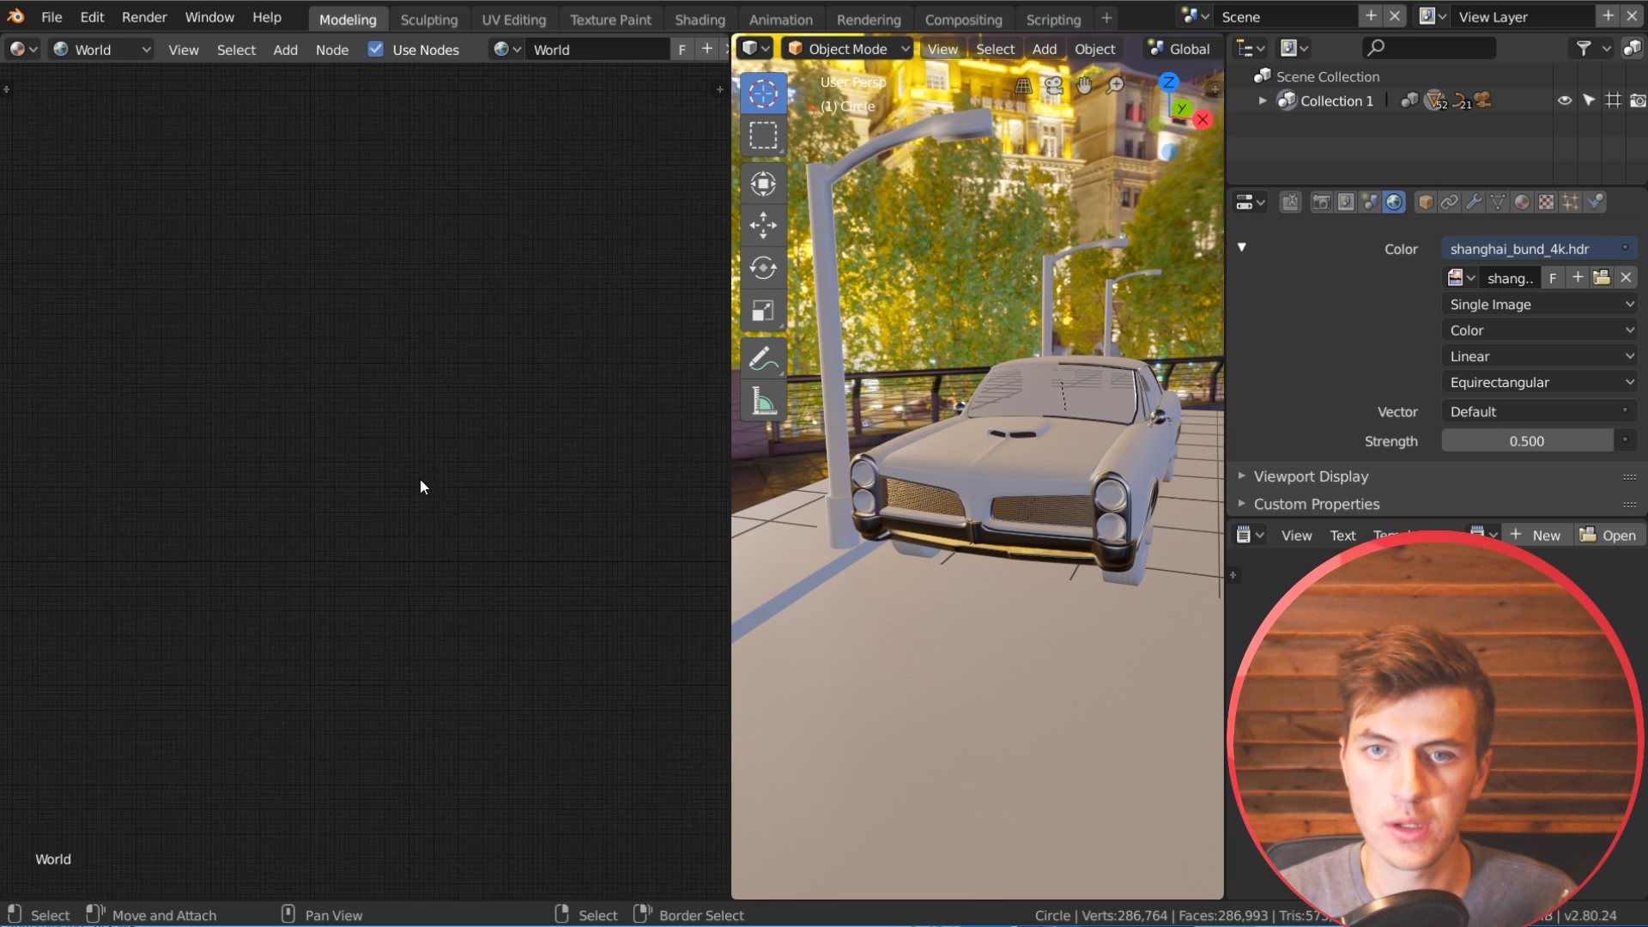
scroll(419, 481, down, 7)
middle_drag(268, 507, 545, 447)
scroll(545, 447, up, 5)
scroll(372, 419, up, 5)
scroll(541, 356, up, 3)
middle_drag(351, 422, 456, 434)
scroll(385, 443, down, 2)
scroll(432, 439, down, 1)
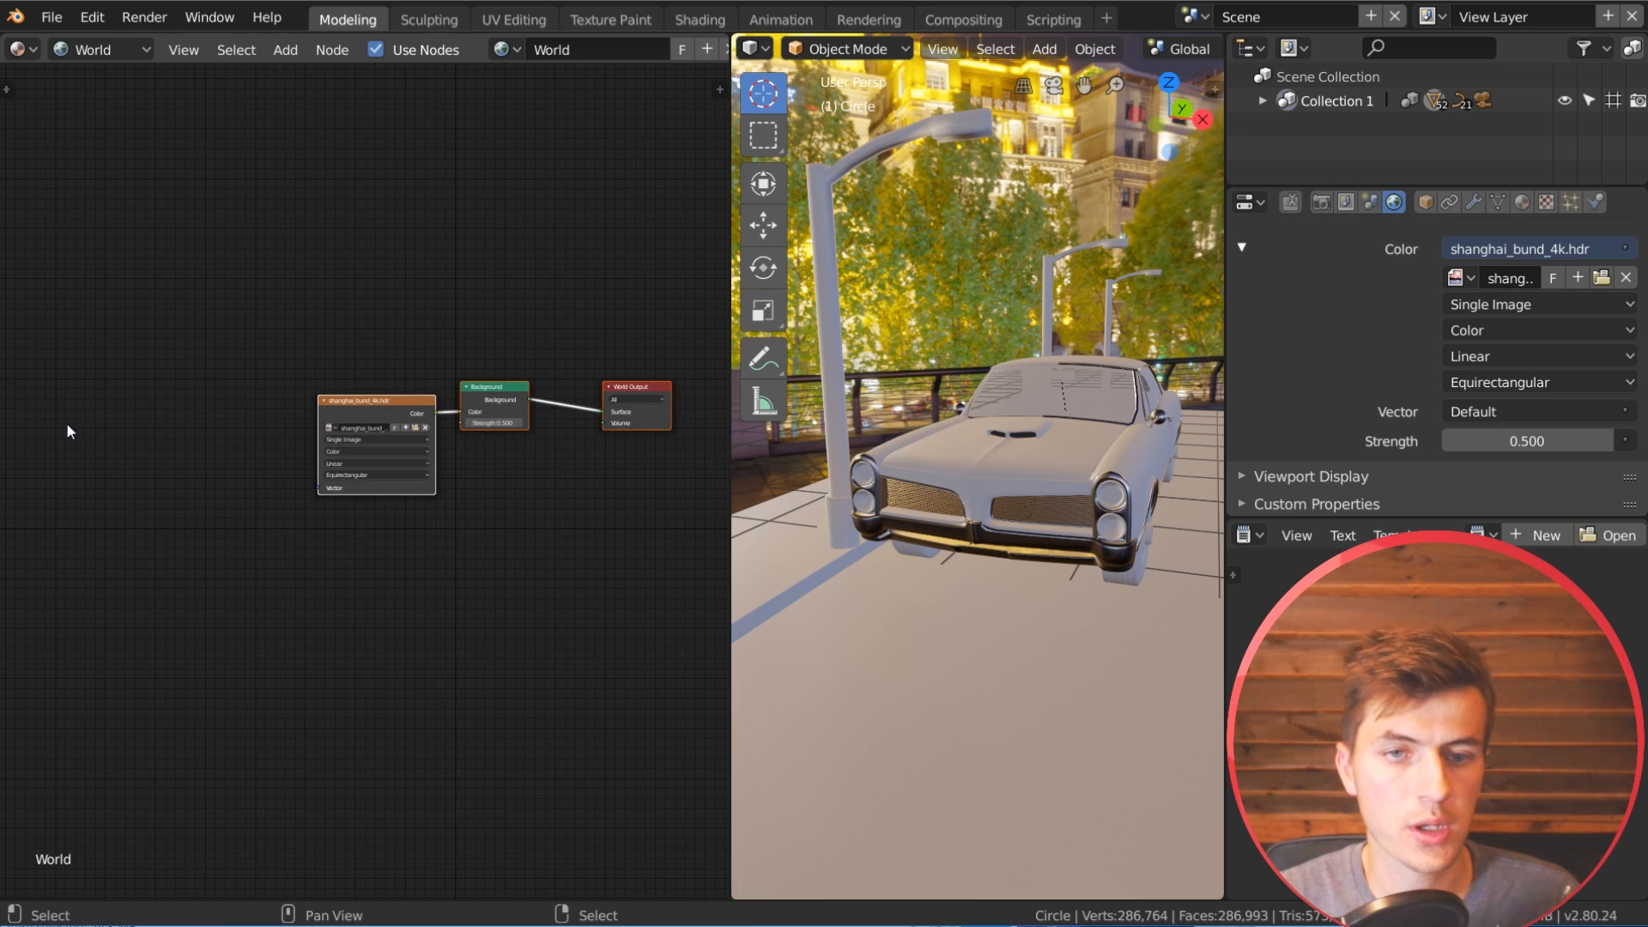
Step: Add a Texture Coordinate node and a Mapping node ahead of the environment texture node
key(shift+a)
mouse_move(54, 450)
click(358, 763)
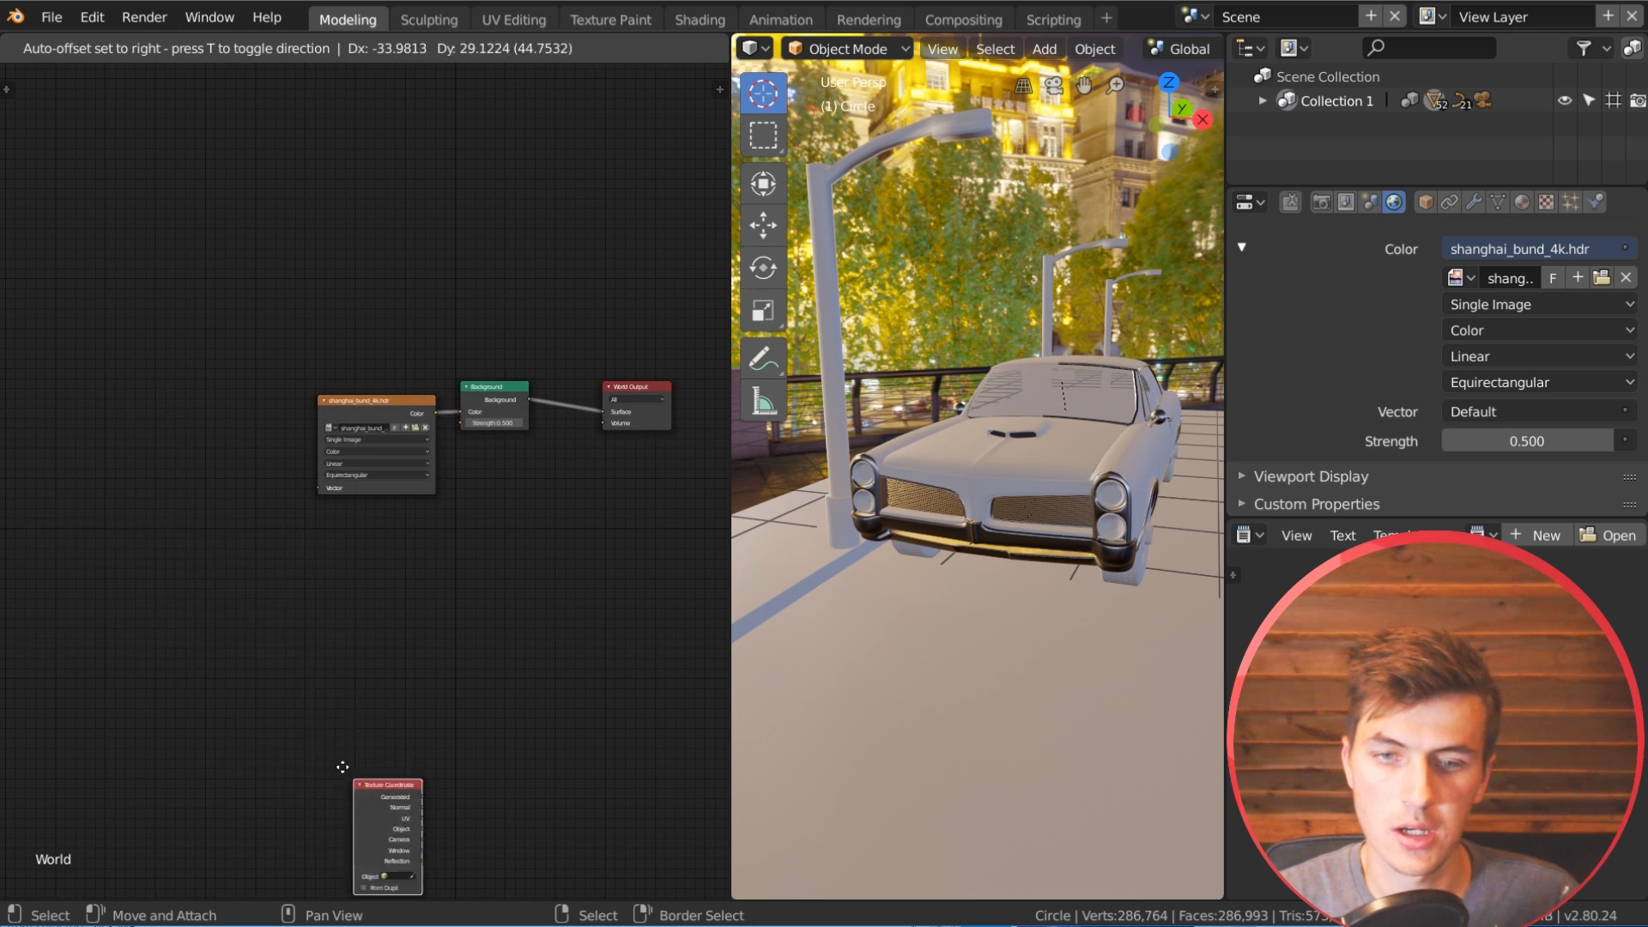
click(52, 434)
key(shift+a)
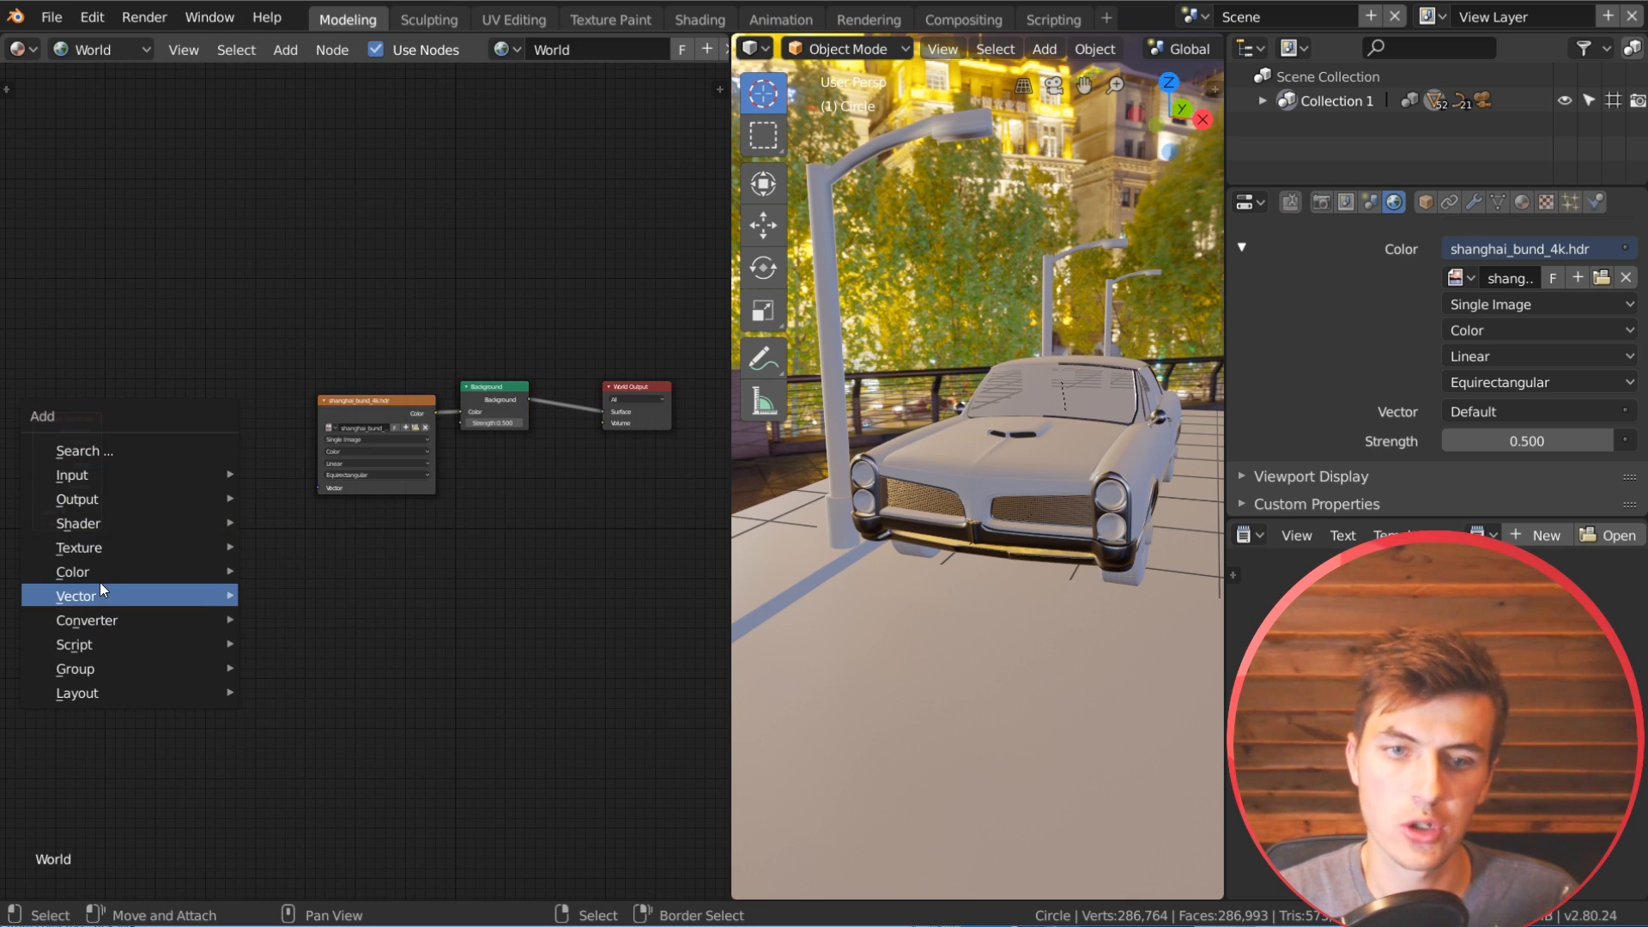
mouse_move(203, 593)
click(309, 647)
click(136, 428)
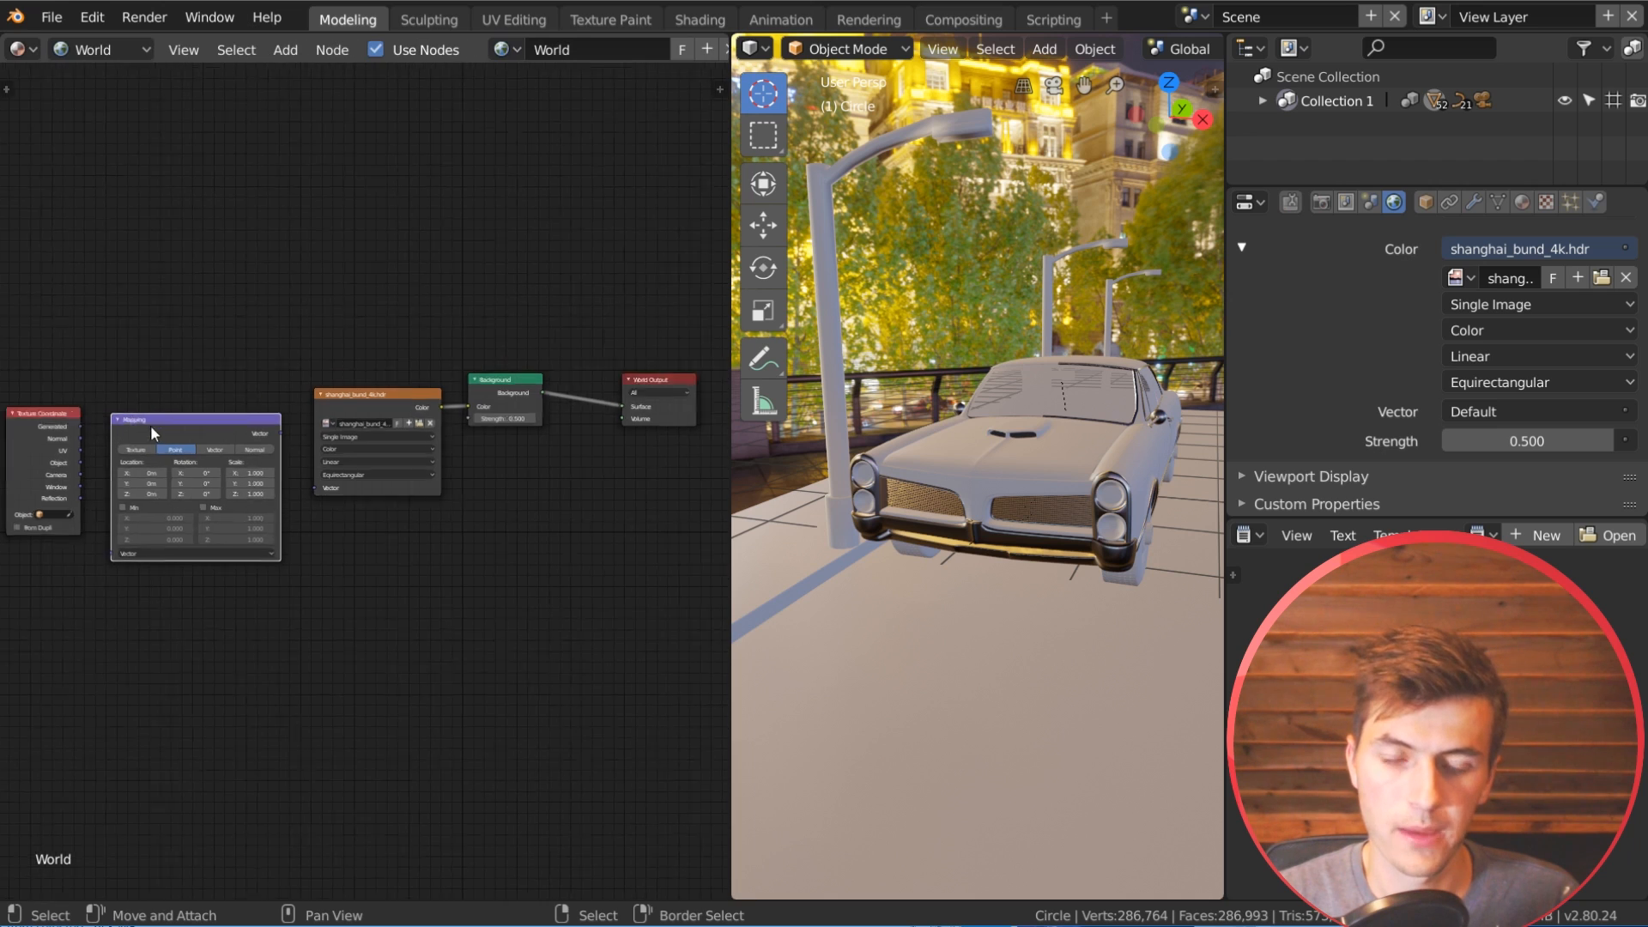
Step: Link the Generated coordinates to the Mapping node's Vector input, and the Mapping output to the environment texture's Vector input
scroll(151, 416, up, 3)
drag(170, 360, 217, 557)
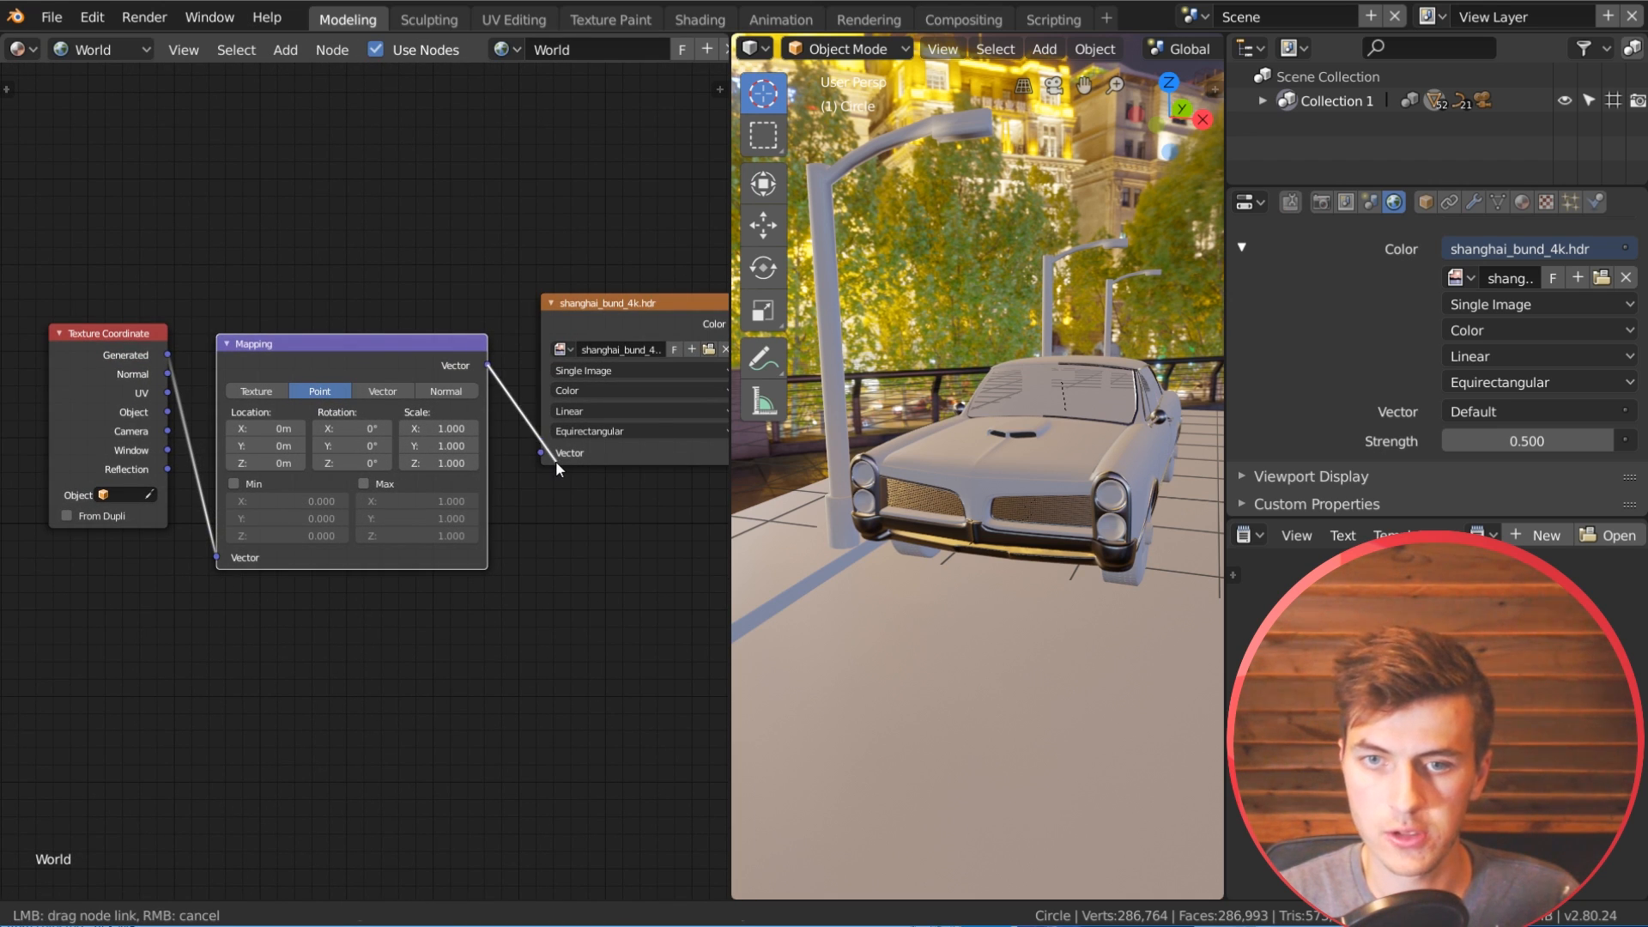
drag(555, 461, 542, 455)
middle_drag(478, 468, 335, 515)
mouse_move(272, 405)
mouse_down()
mouse_move(257, 433)
mouse_move(265, 415)
mouse_up()
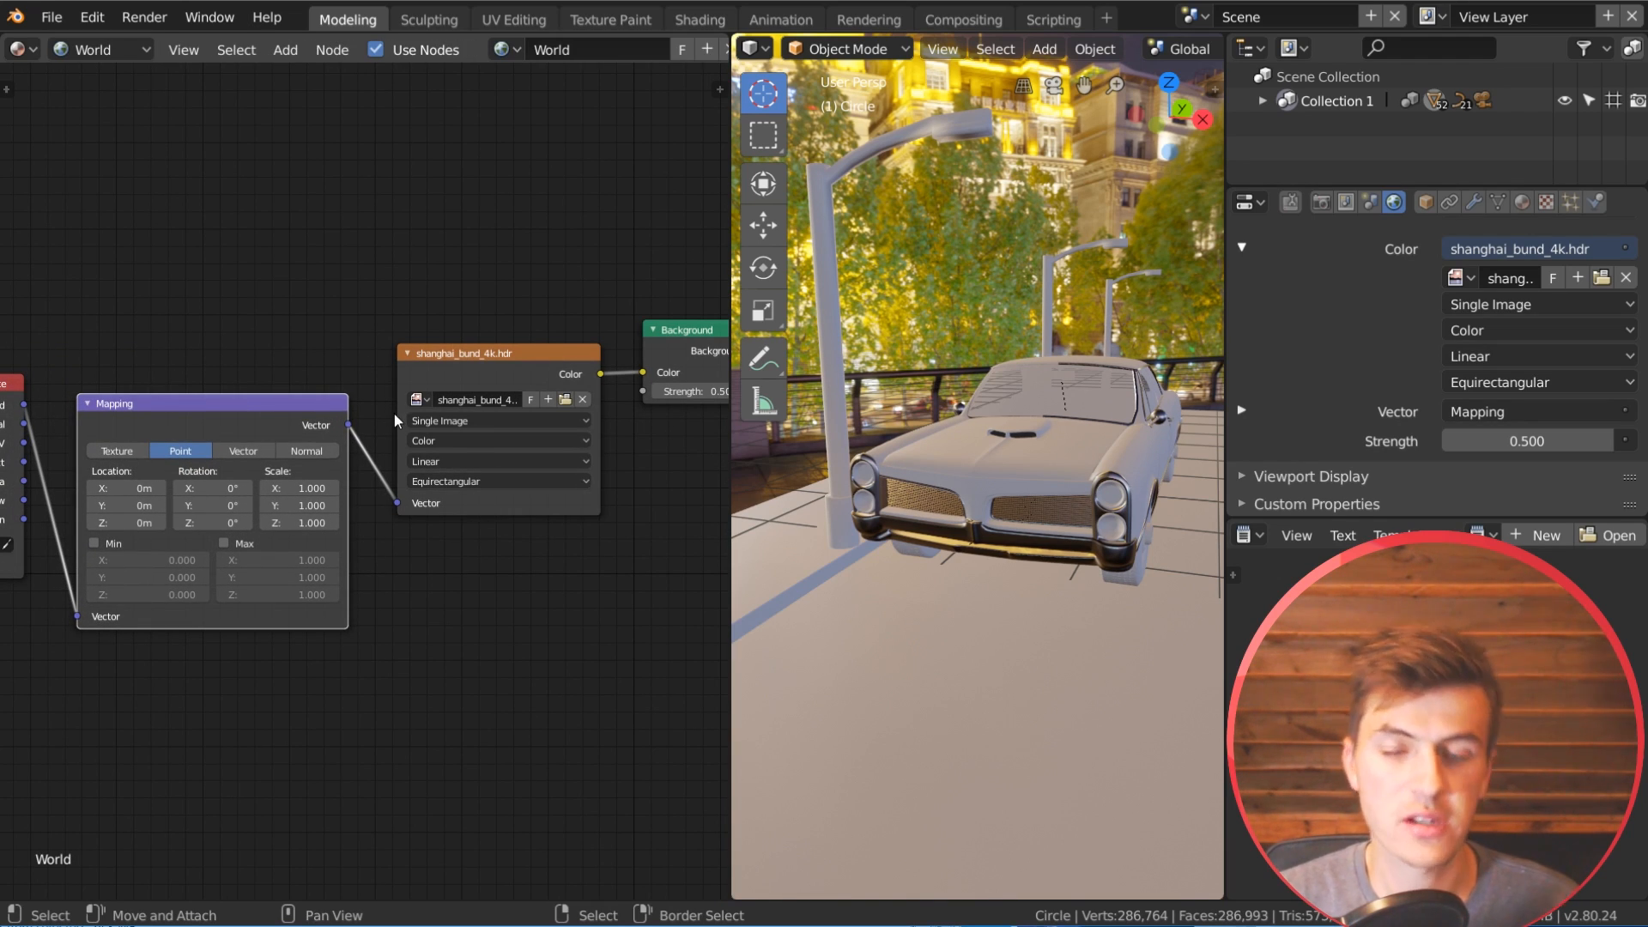
scroll(376, 568, down, 1)
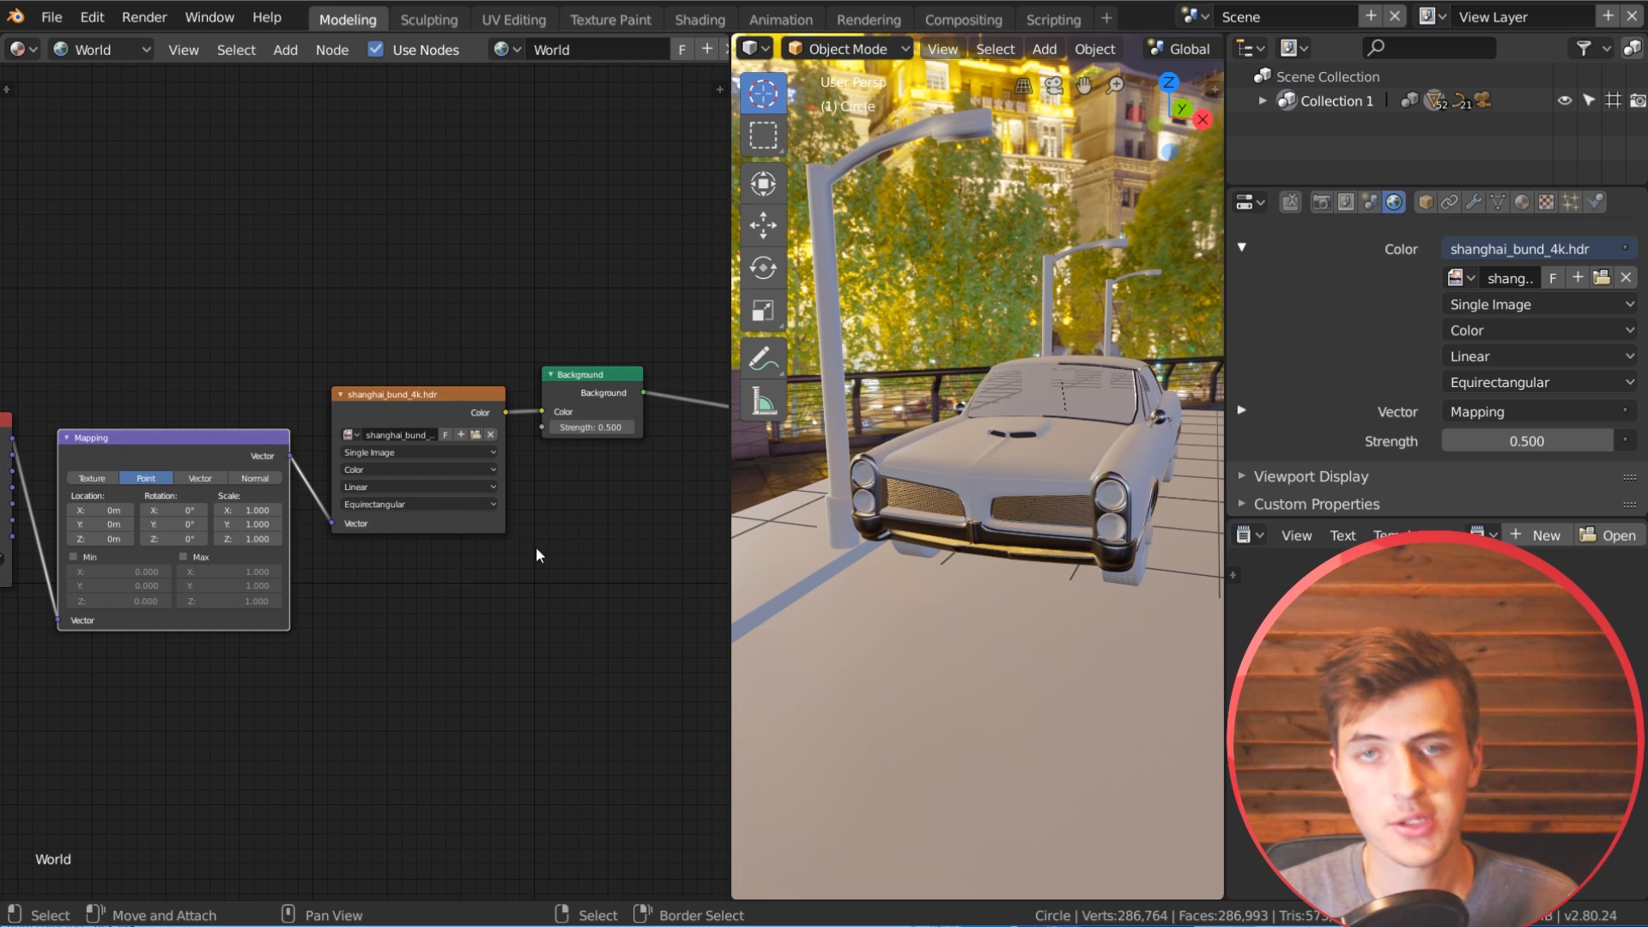
middle_drag(1012, 615, 1025, 613)
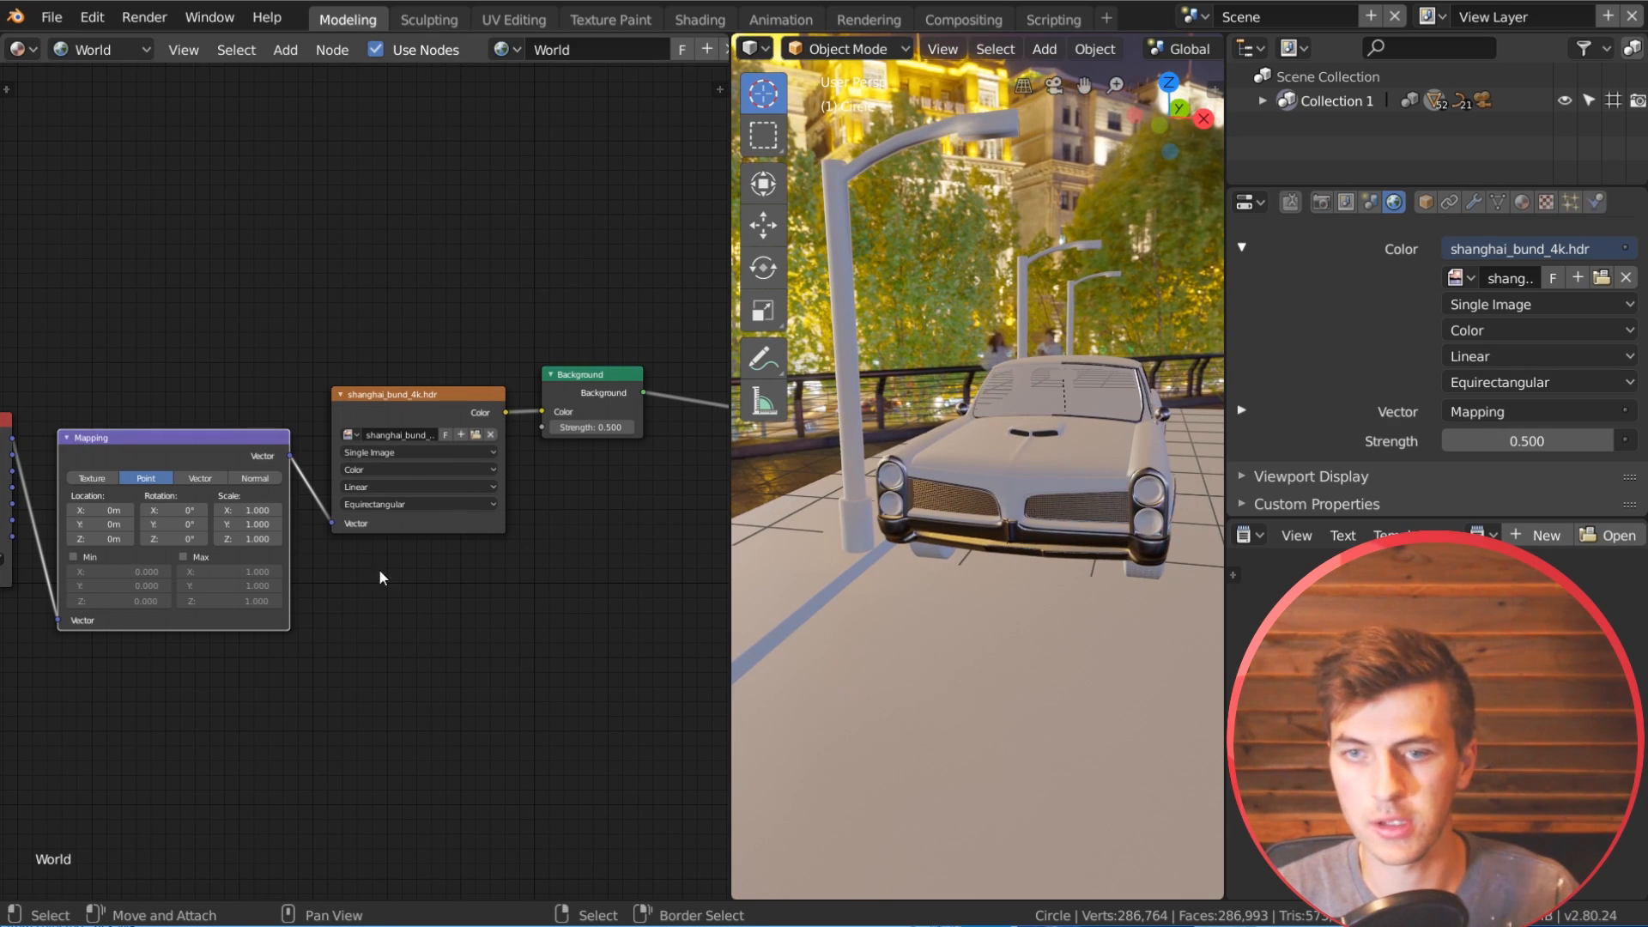
middle_drag(383, 577, 412, 603)
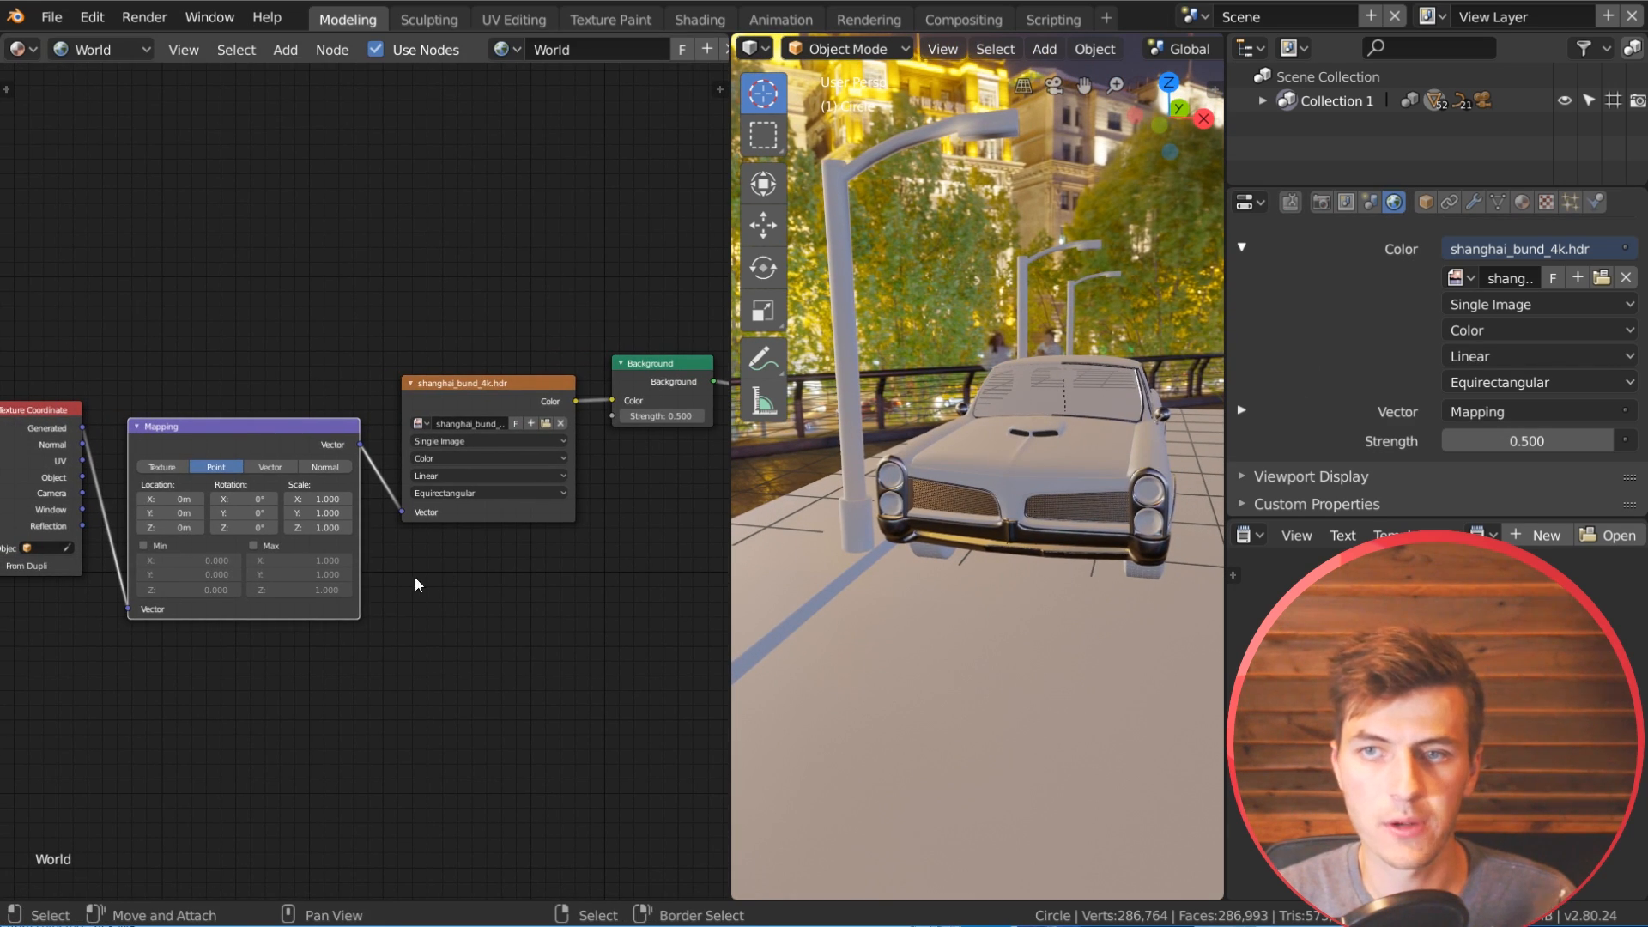
Step: Set the Mapping node's Z rotation to 180° to turn the HDR background around behind the car
scroll(415, 577, up, 1)
click(290, 532)
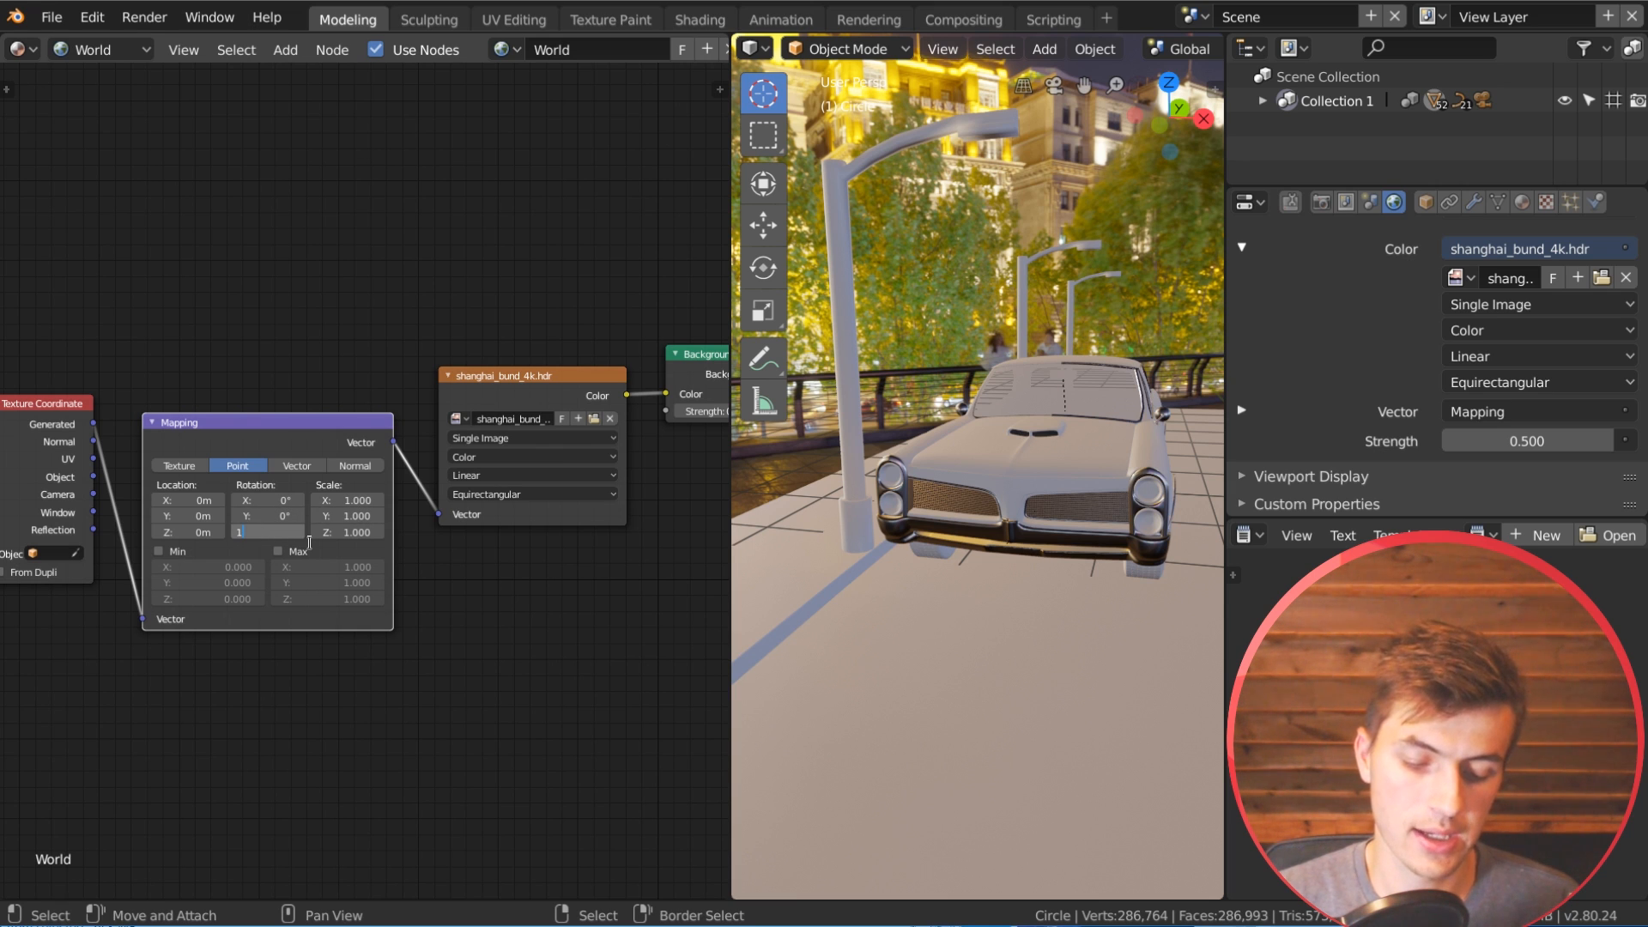
key(Return)
middle_drag(1107, 472, 961, 435)
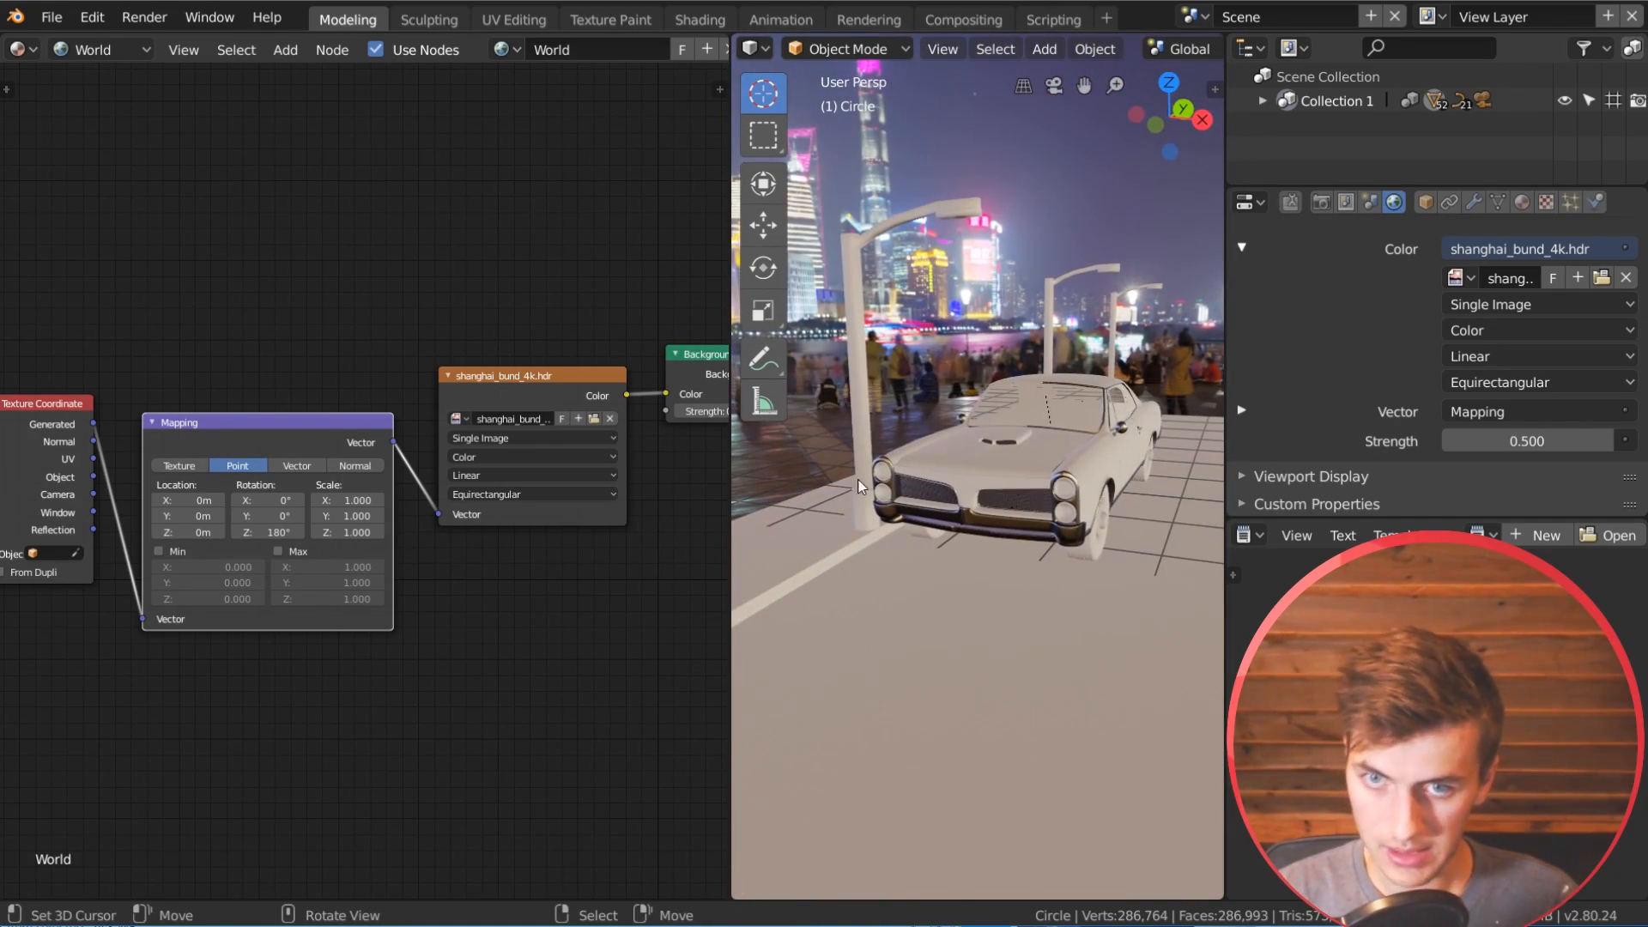
Step: Examine the car against the rotated HDR skyline from several angles, enlarging the 3D viewport temporarily
drag(730, 515, 468, 518)
middle_drag(763, 496, 798, 505)
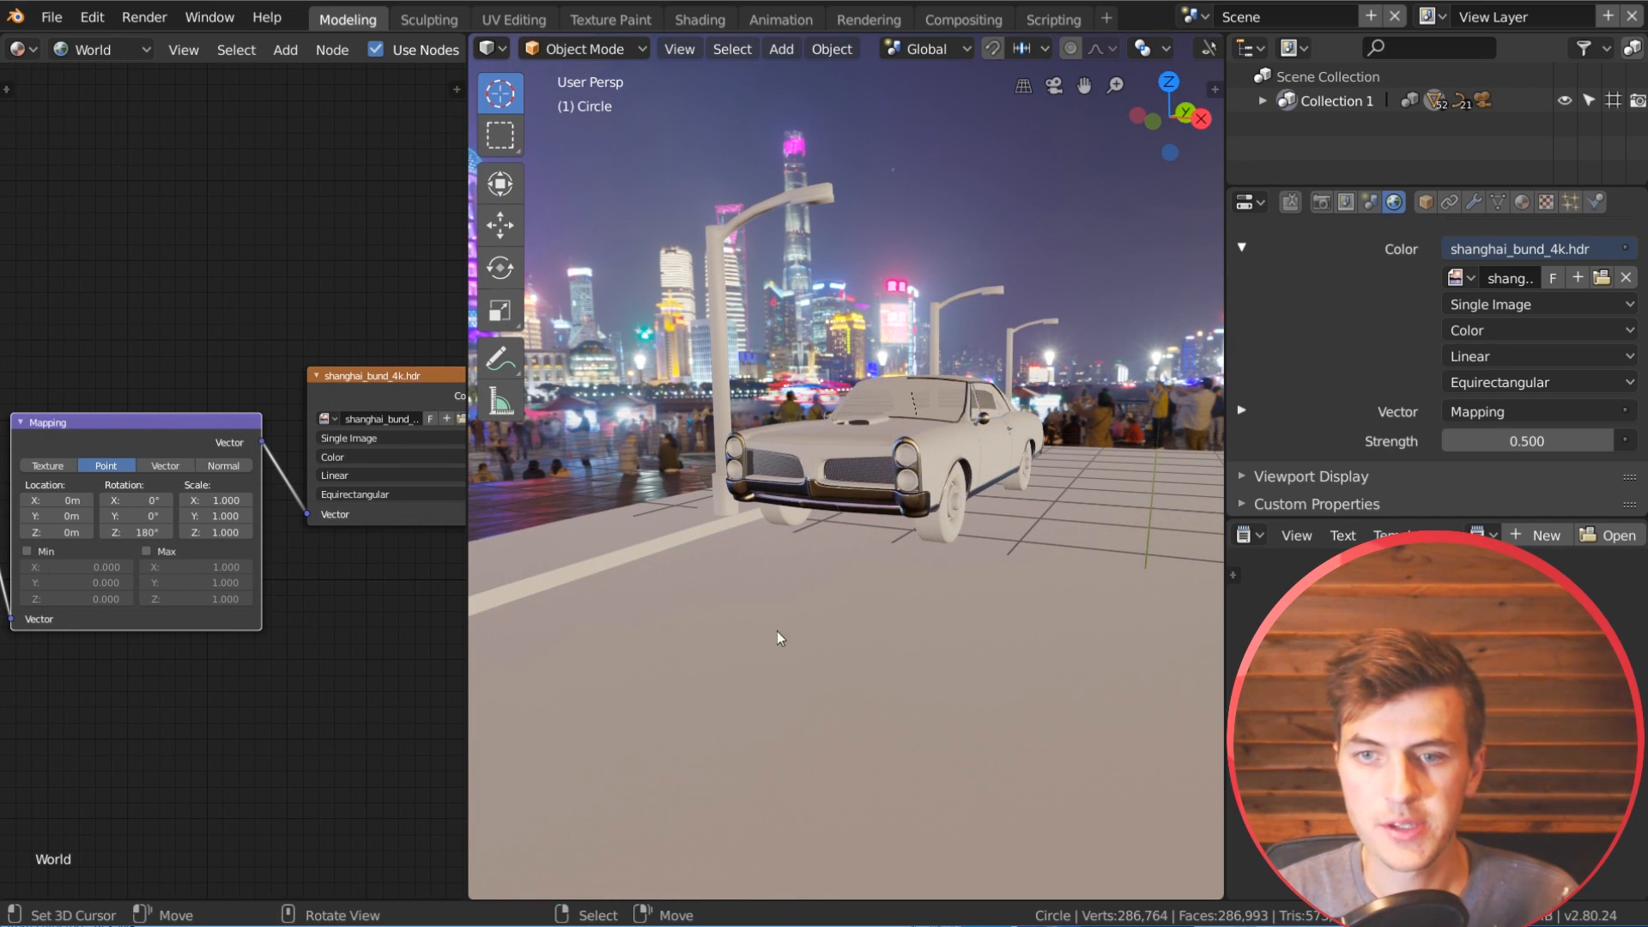
scroll(990, 670, down, 2)
middle_drag(995, 676, 609, 734)
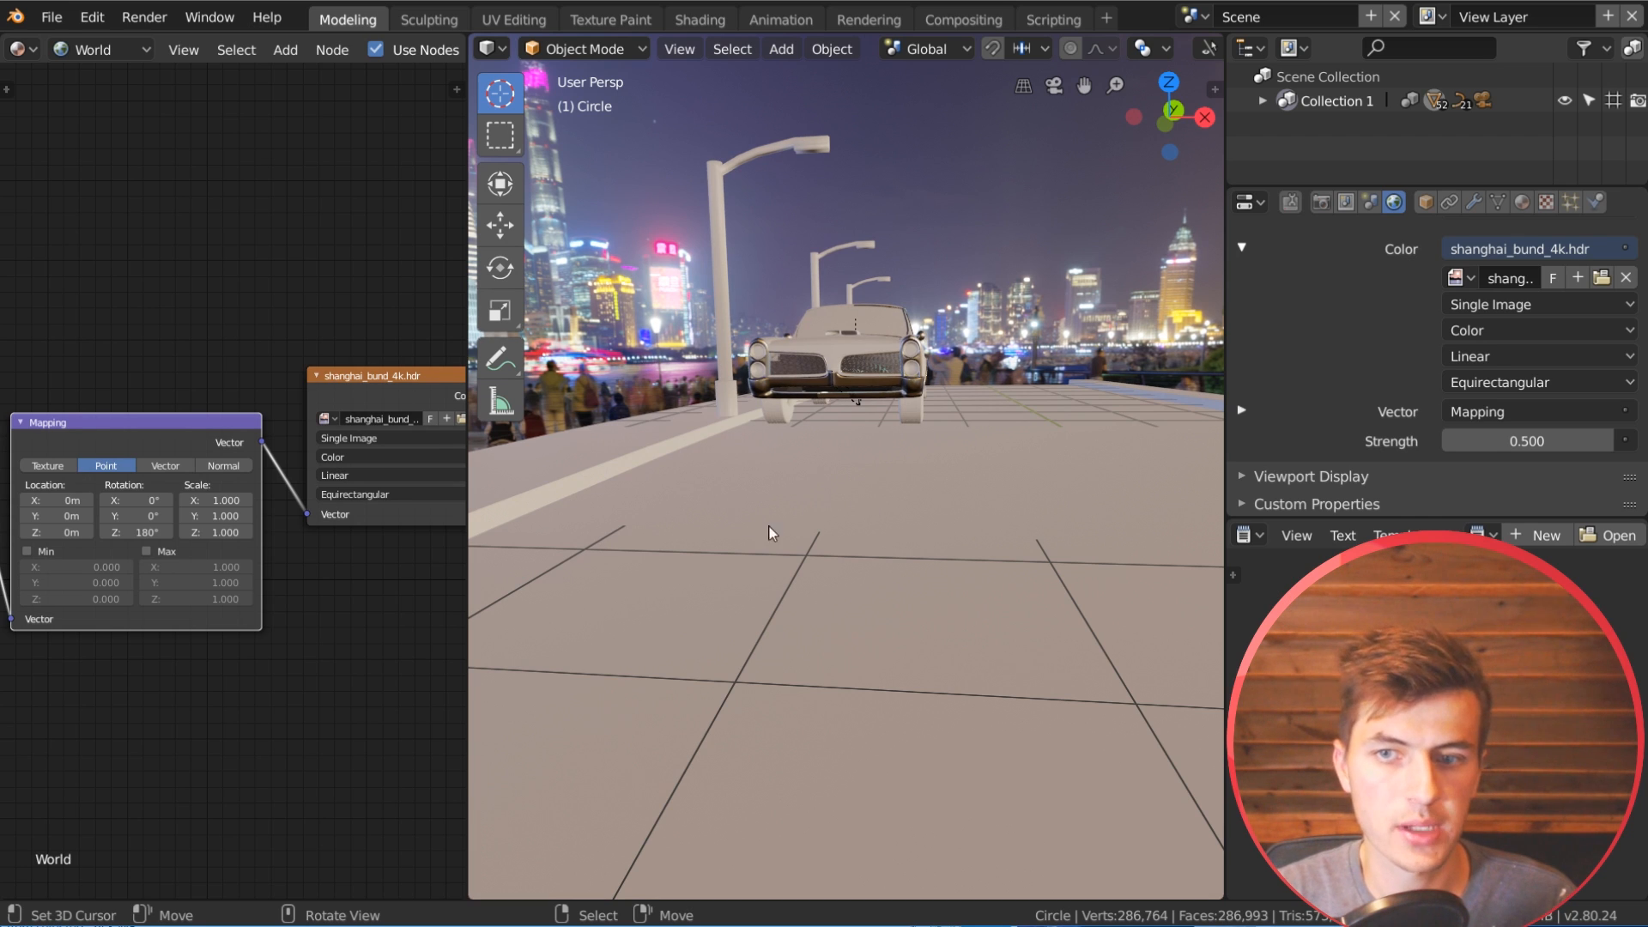
middle_drag(1007, 511, 1004, 543)
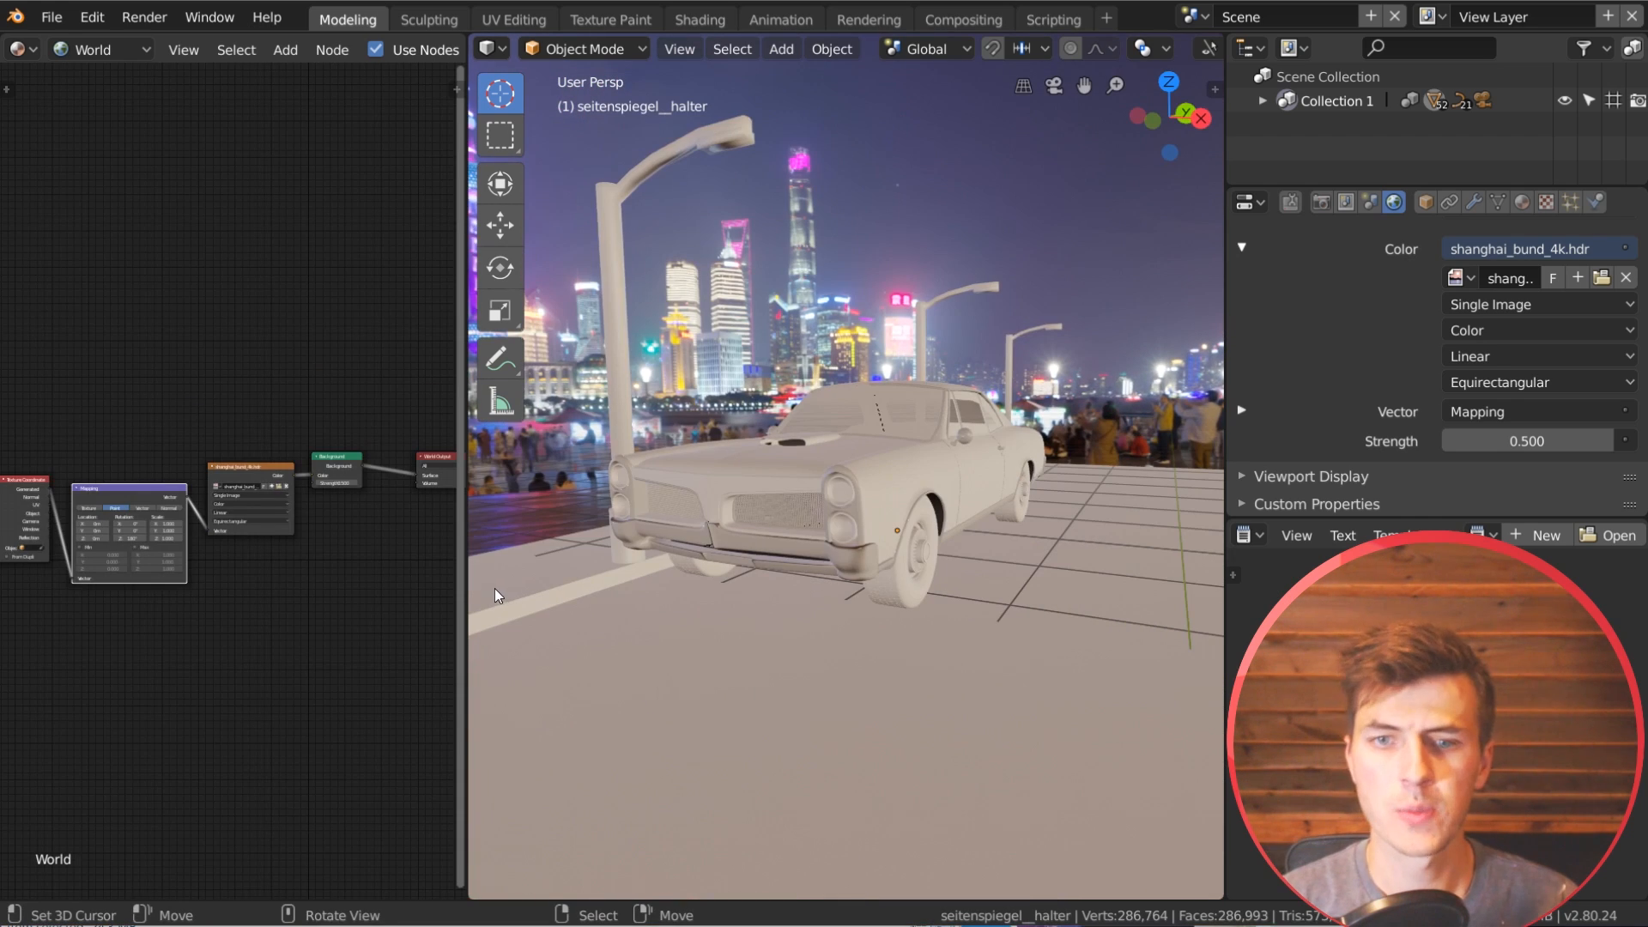
drag(468, 575, 743, 560)
scroll(1015, 484, up, 3)
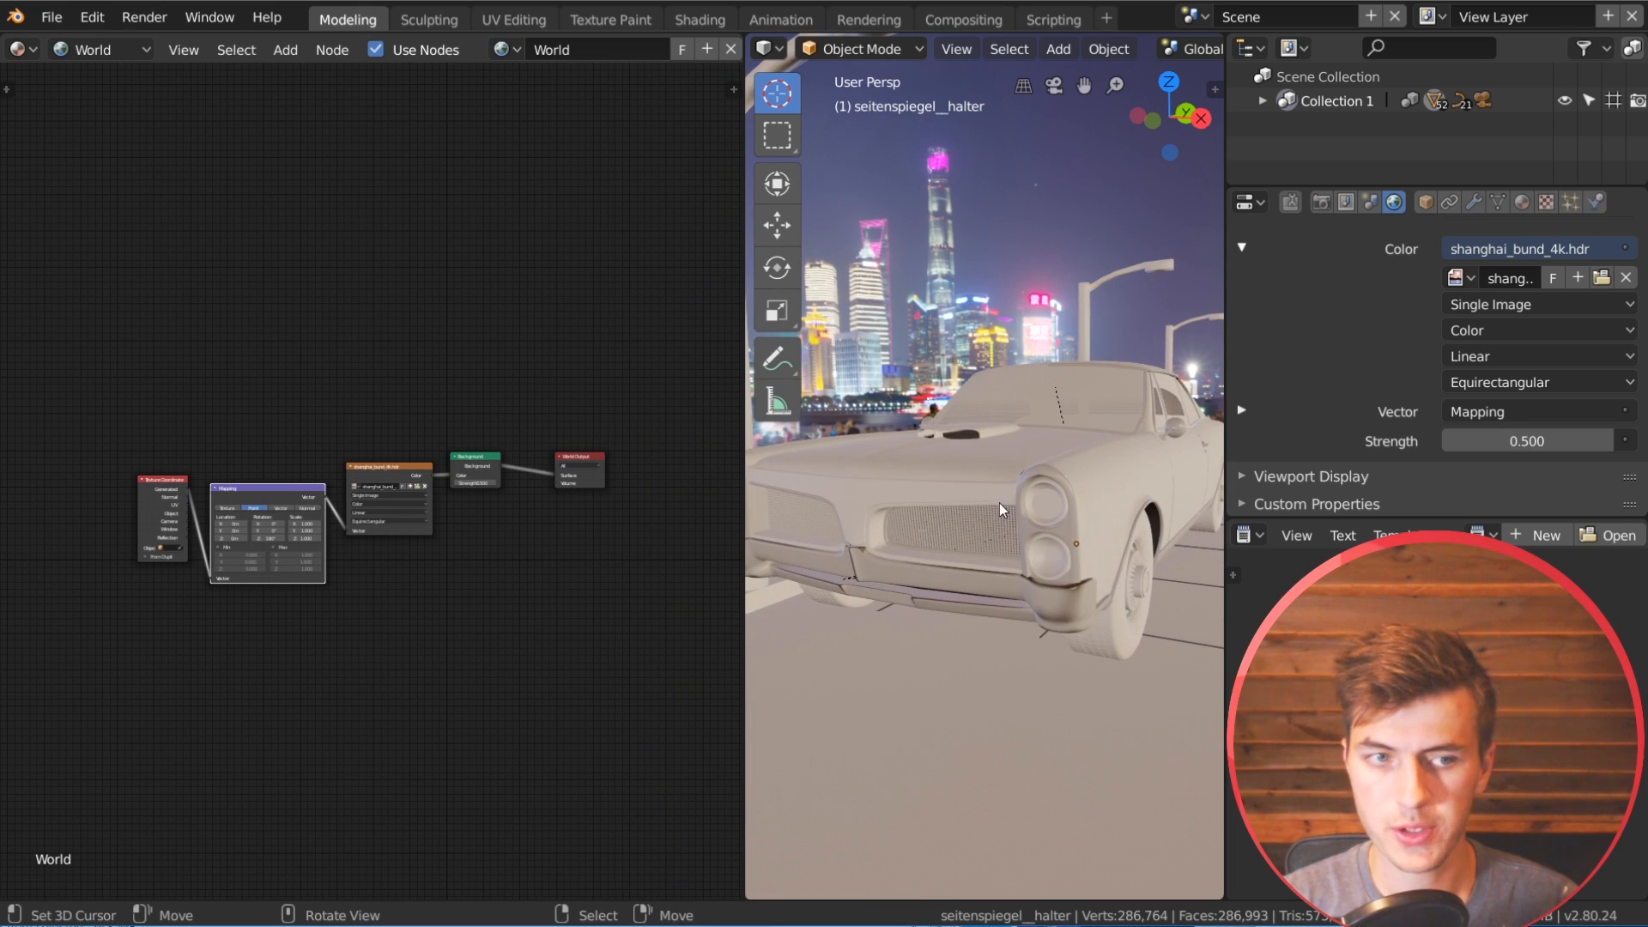
scroll(1047, 610, down, 3)
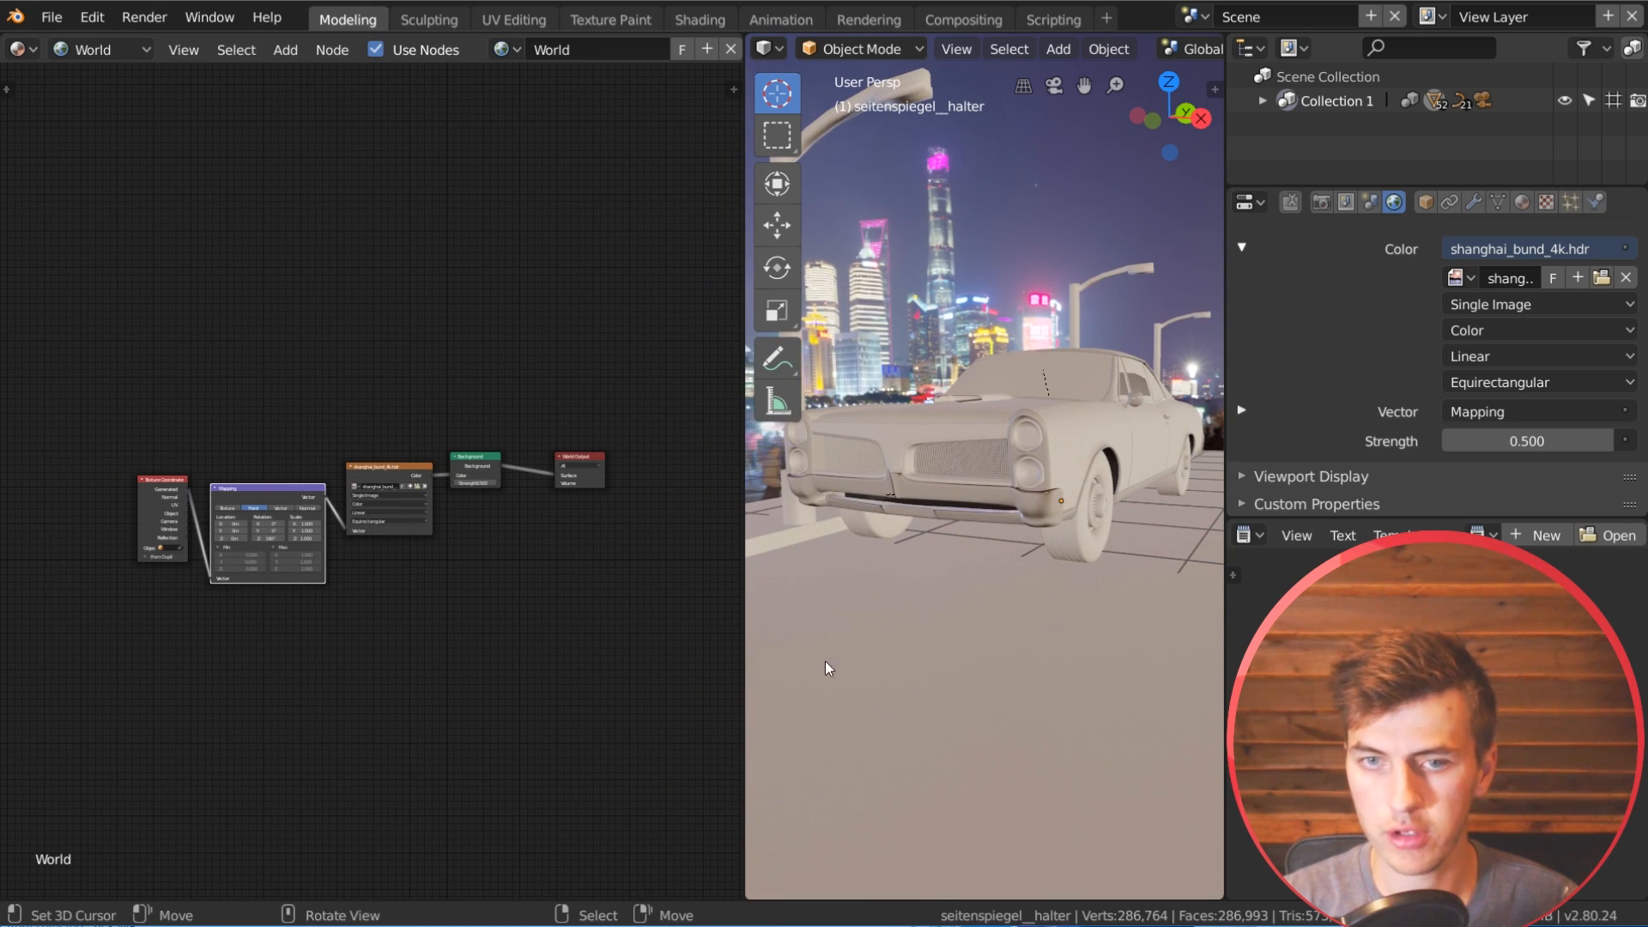
Step: Switch the Shader Editor from World to Object shading and select the ground plane in the scene
scroll(460, 566, up, 2)
mouse_move(464, 553)
middle_down()
mouse_move(481, 482)
mouse_move(452, 537)
middle_up()
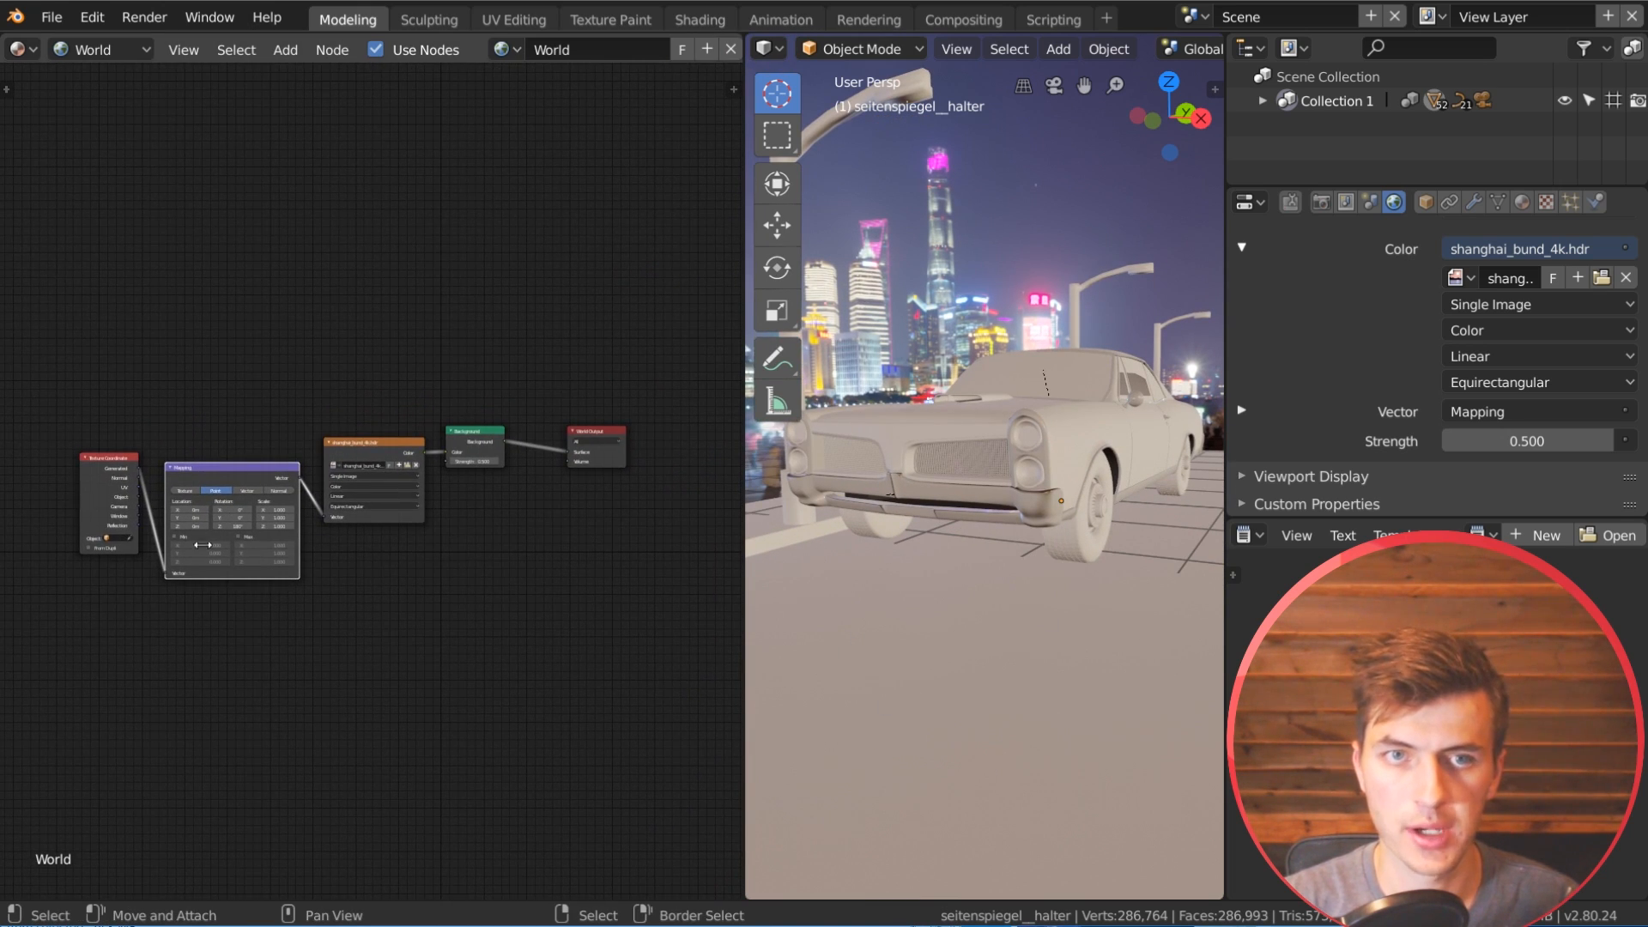
scroll(457, 644, up, 1)
click(94, 51)
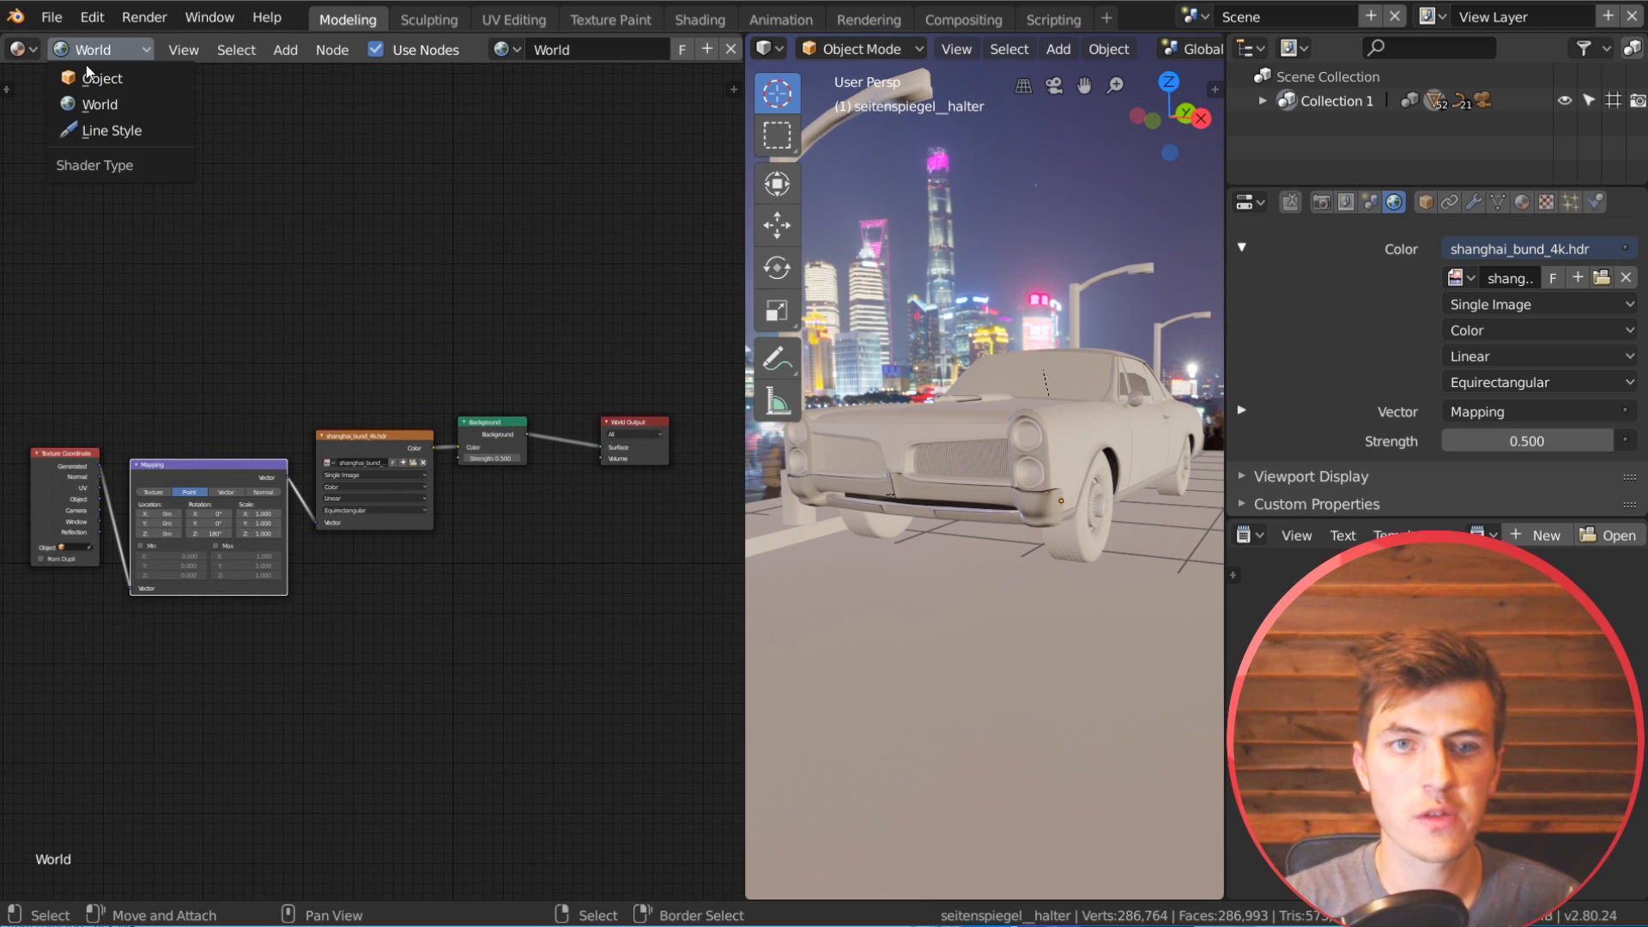
click(89, 78)
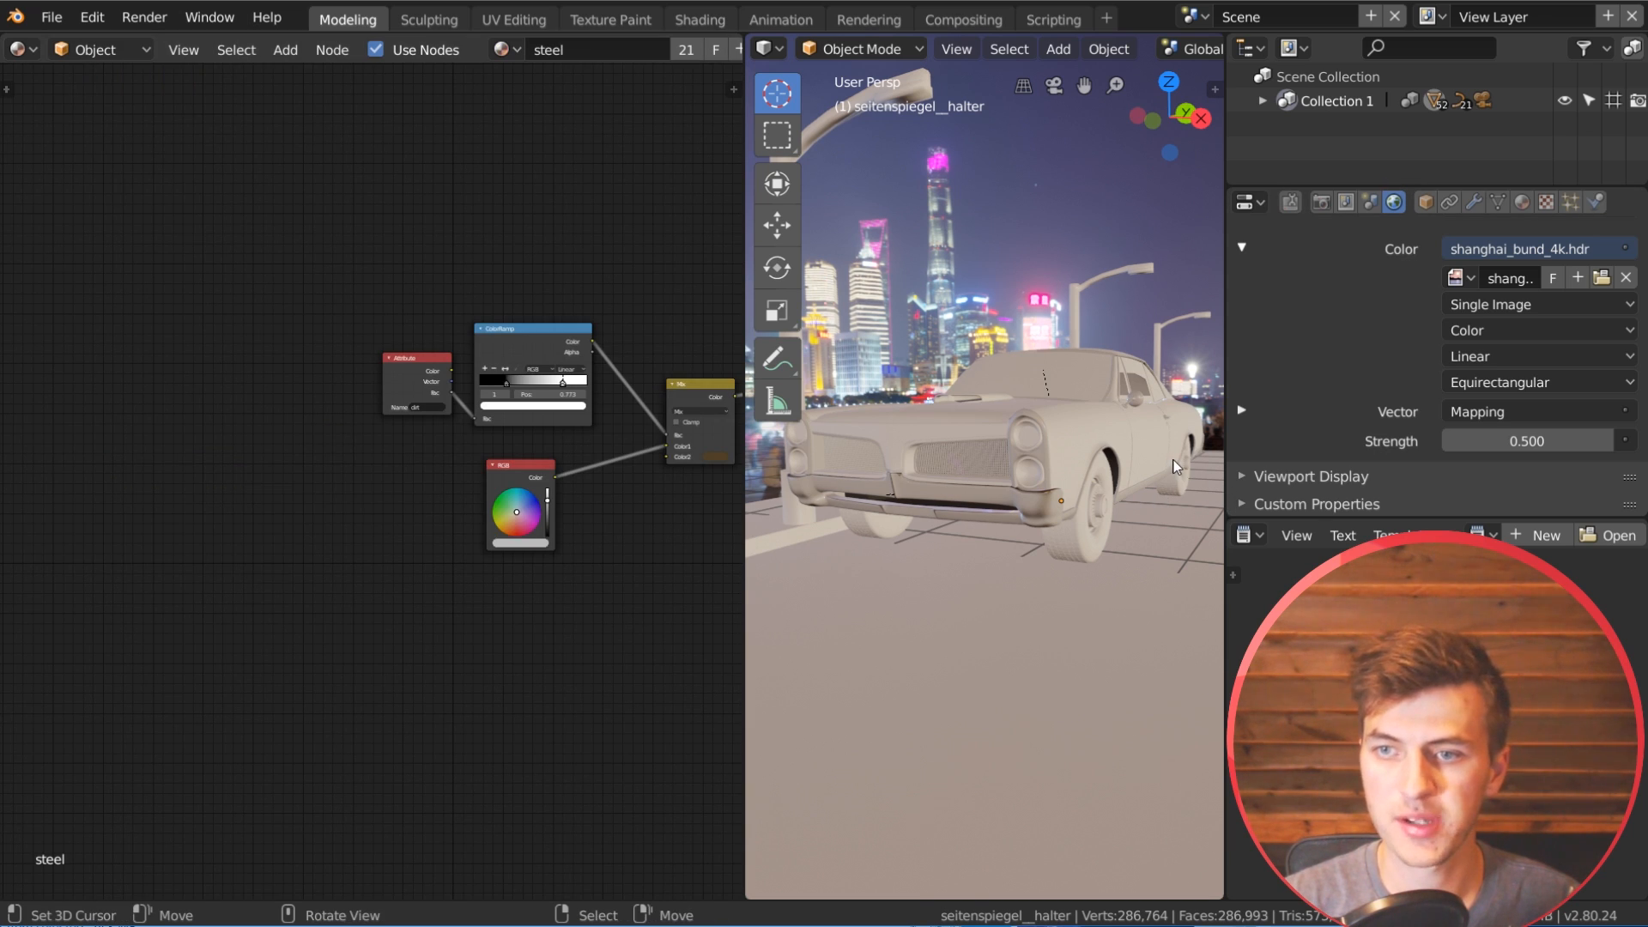
click(1128, 667)
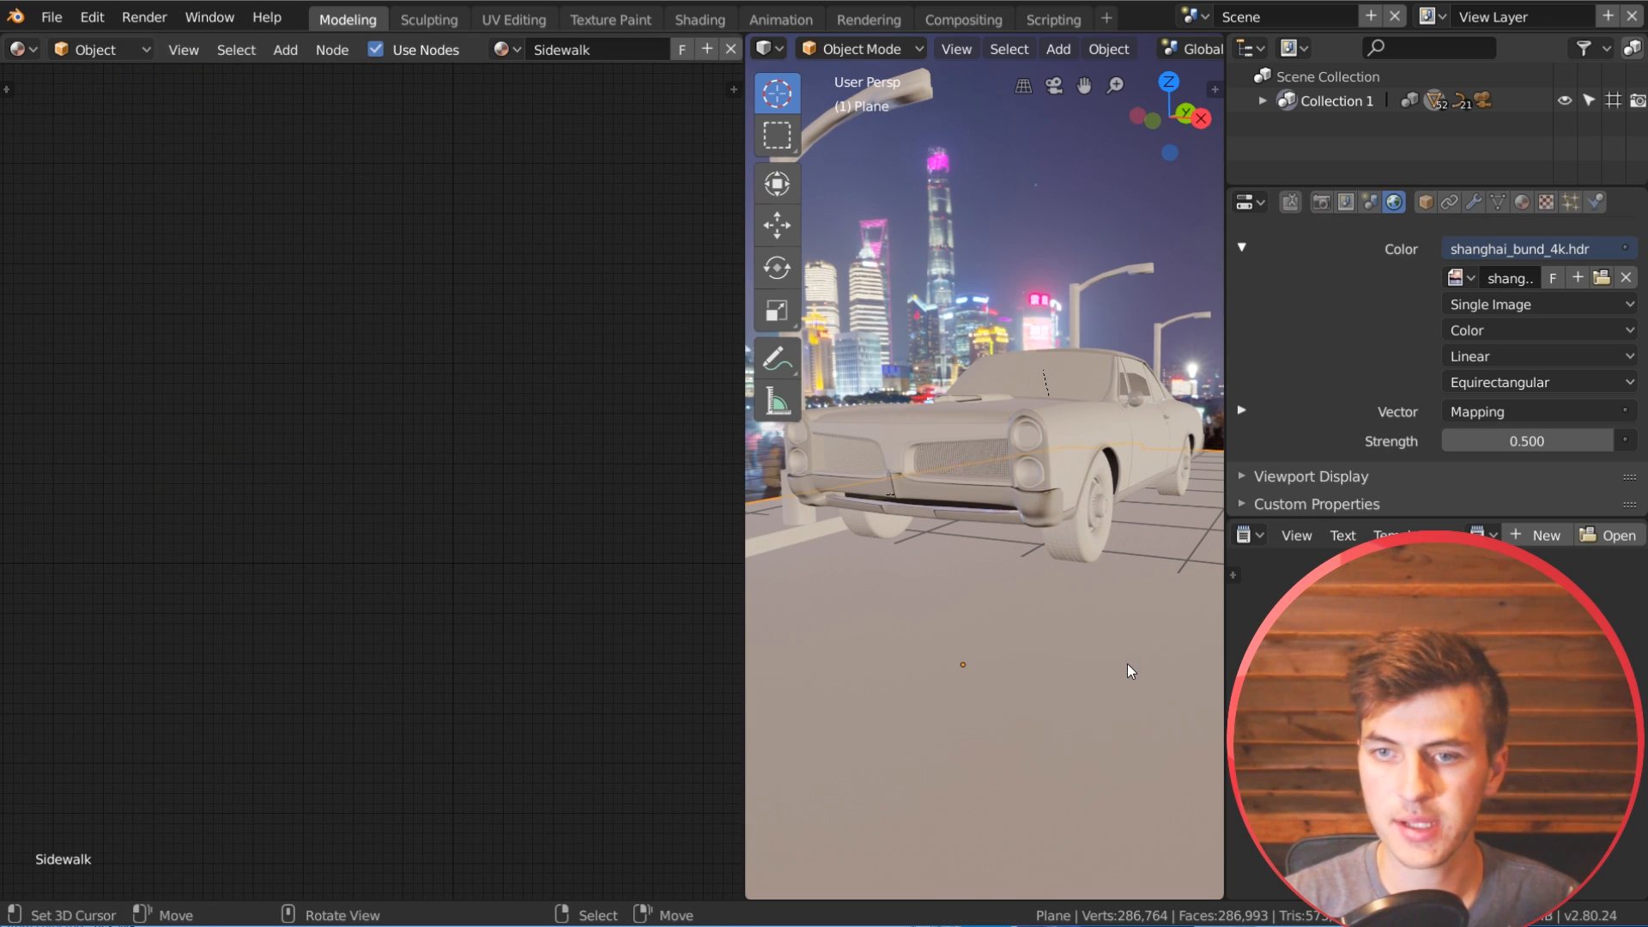
Step: Activate the ground plane's Road material slot and bring its Principled BSDF and Material Output nodes into view
click(1521, 203)
click(1290, 286)
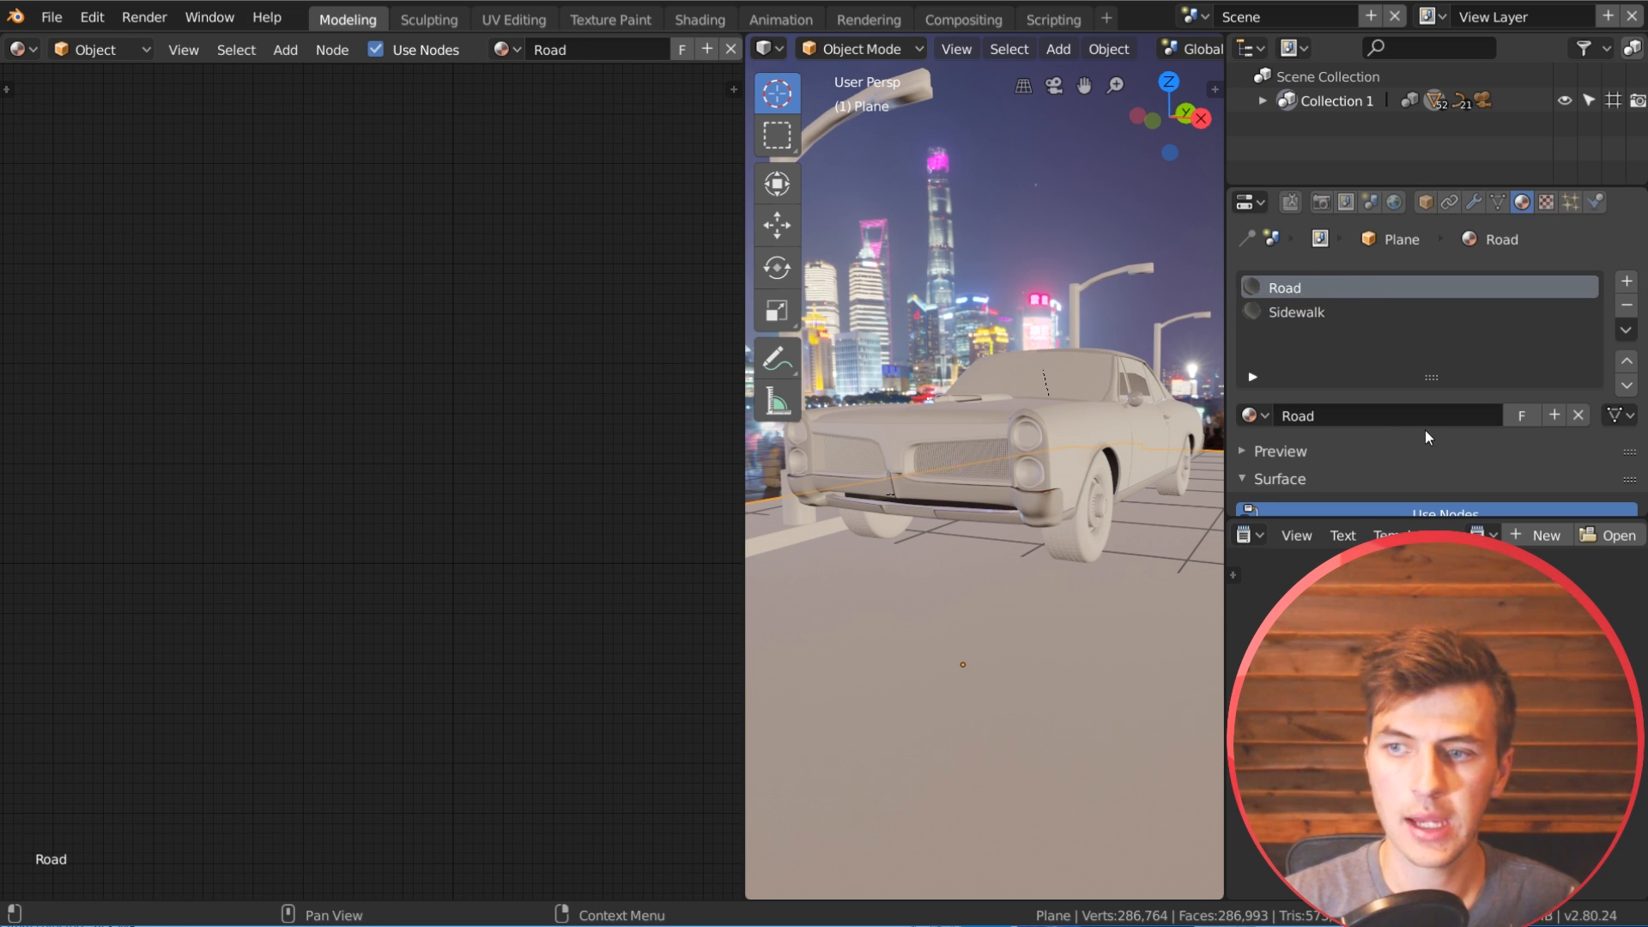
scroll(1424, 430, down, 1)
scroll(547, 479, up, 8)
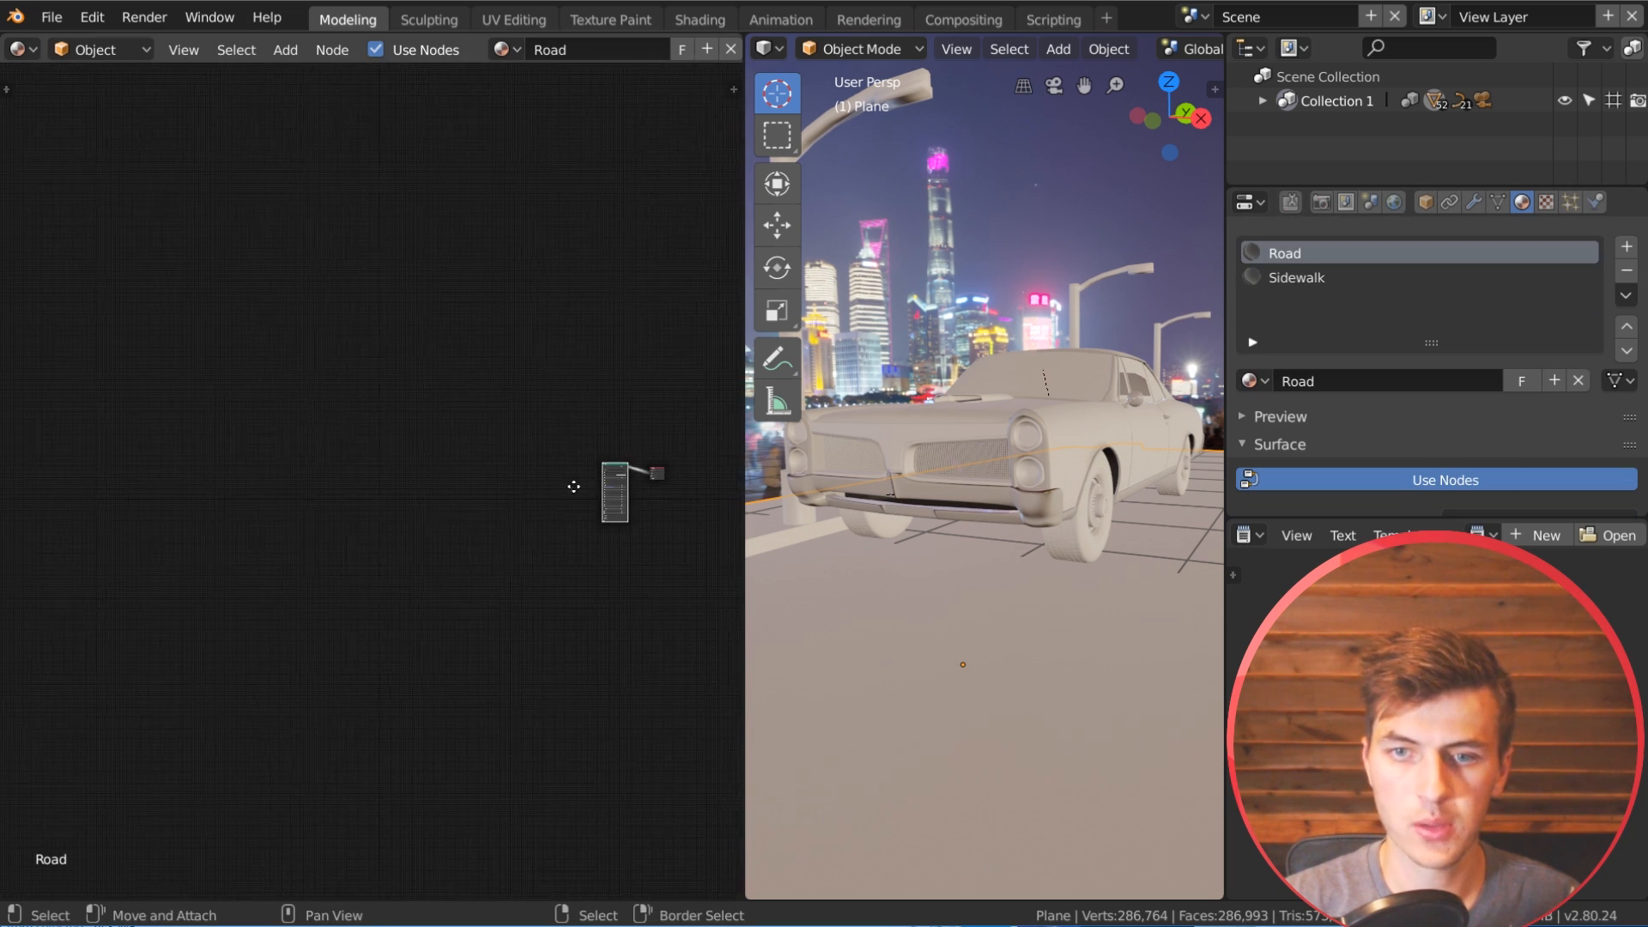
middle_drag(366, 523, 392, 537)
scroll(474, 520, up, 5)
mouse_move(337, 376)
mouse_down()
mouse_move(355, 320)
mouse_move(361, 354)
mouse_up()
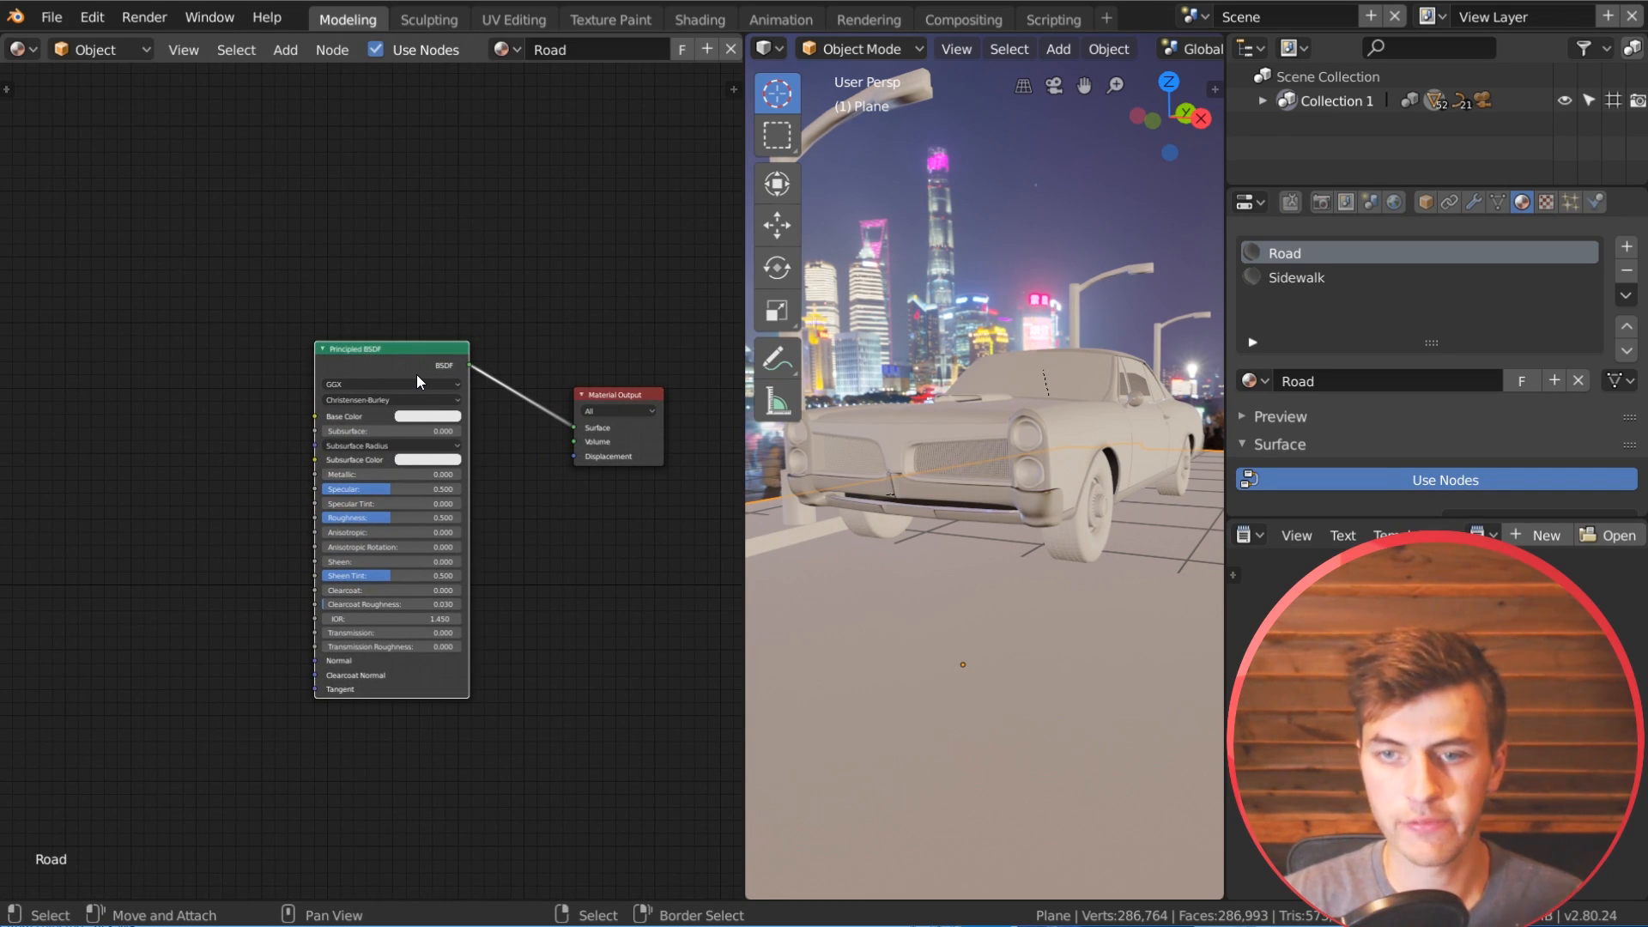
middle_drag(561, 564, 511, 577)
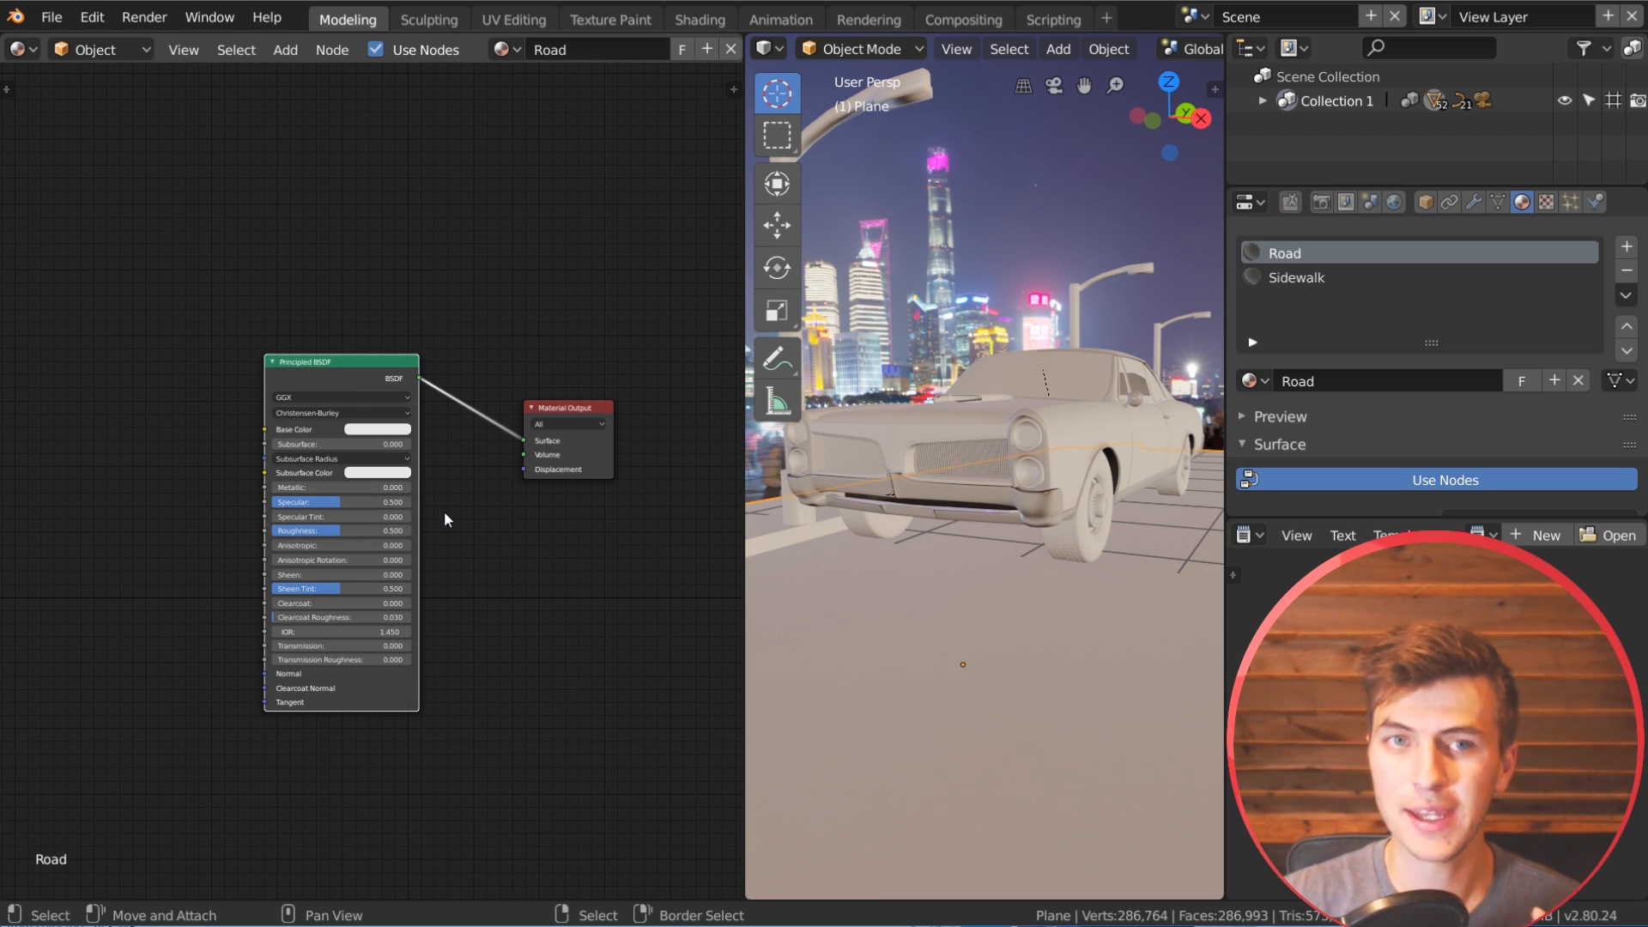
Step: Look up the Node Wrangler add-on in the user preferences by filtering the add-ons for "nod"
click(52, 17)
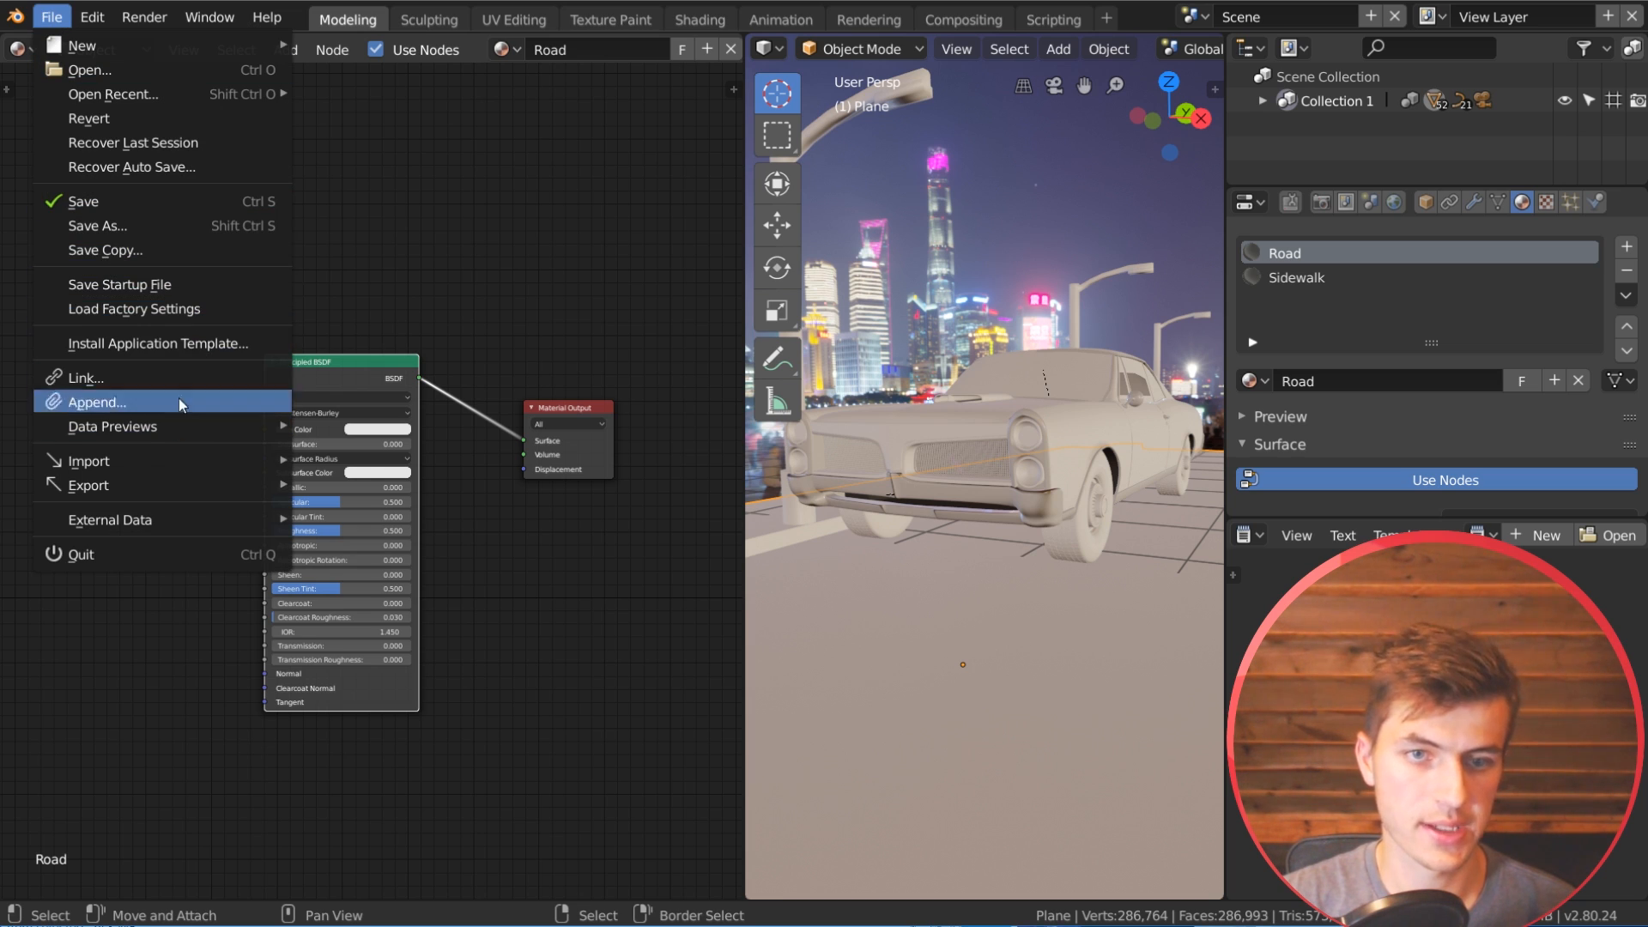
mouse_move(223, 492)
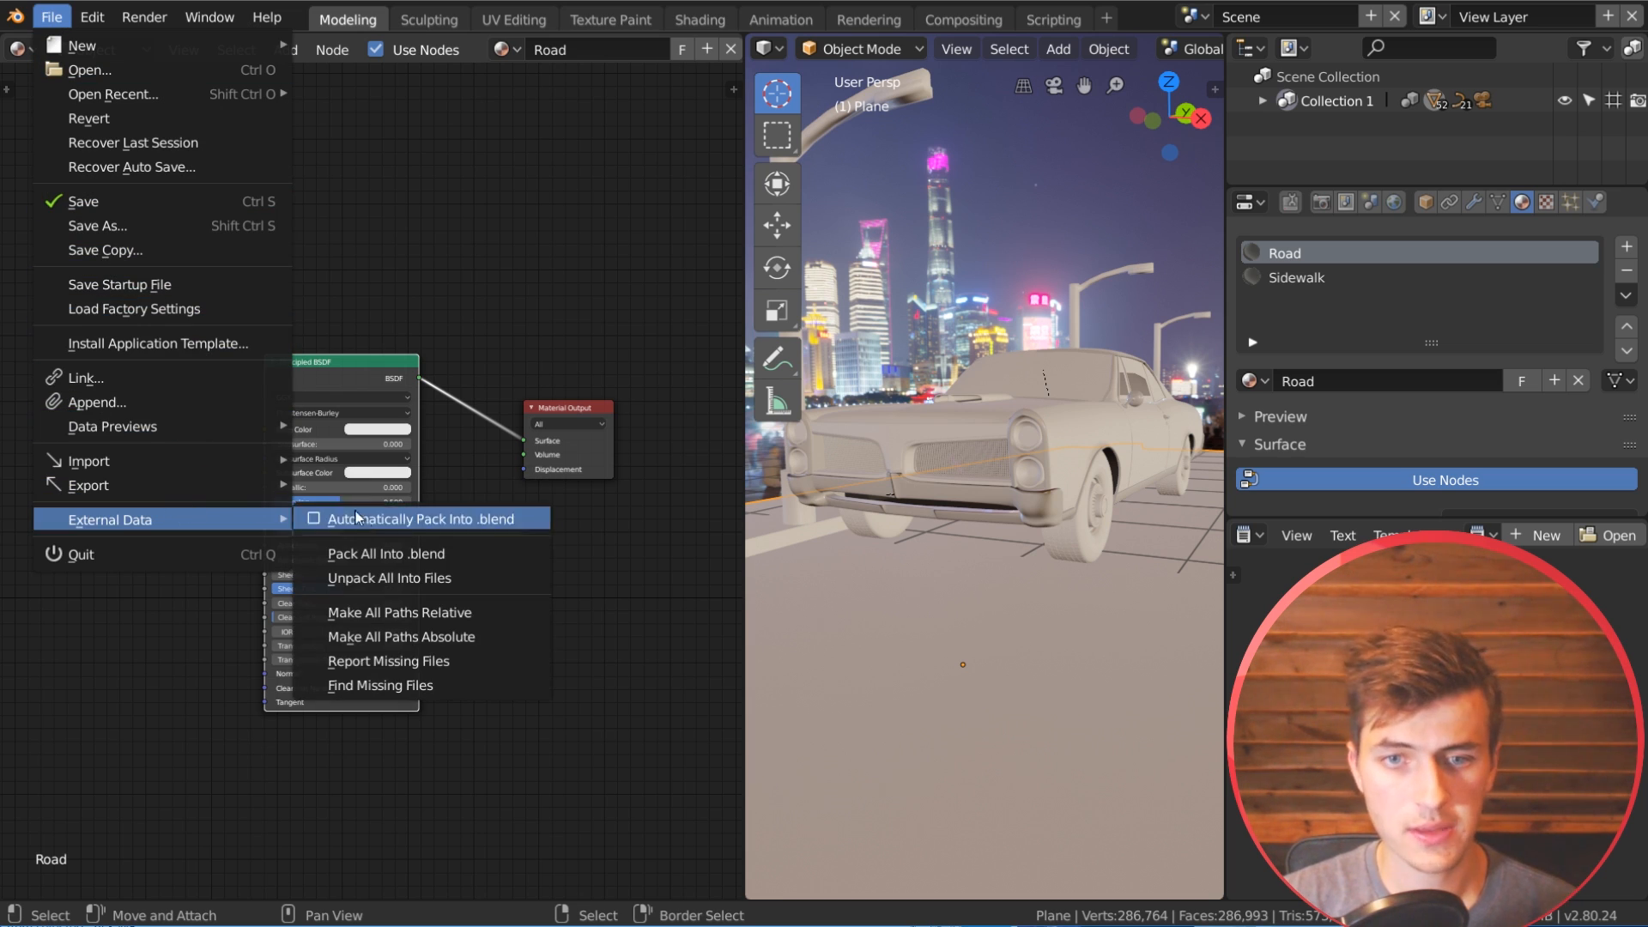
click(88, 18)
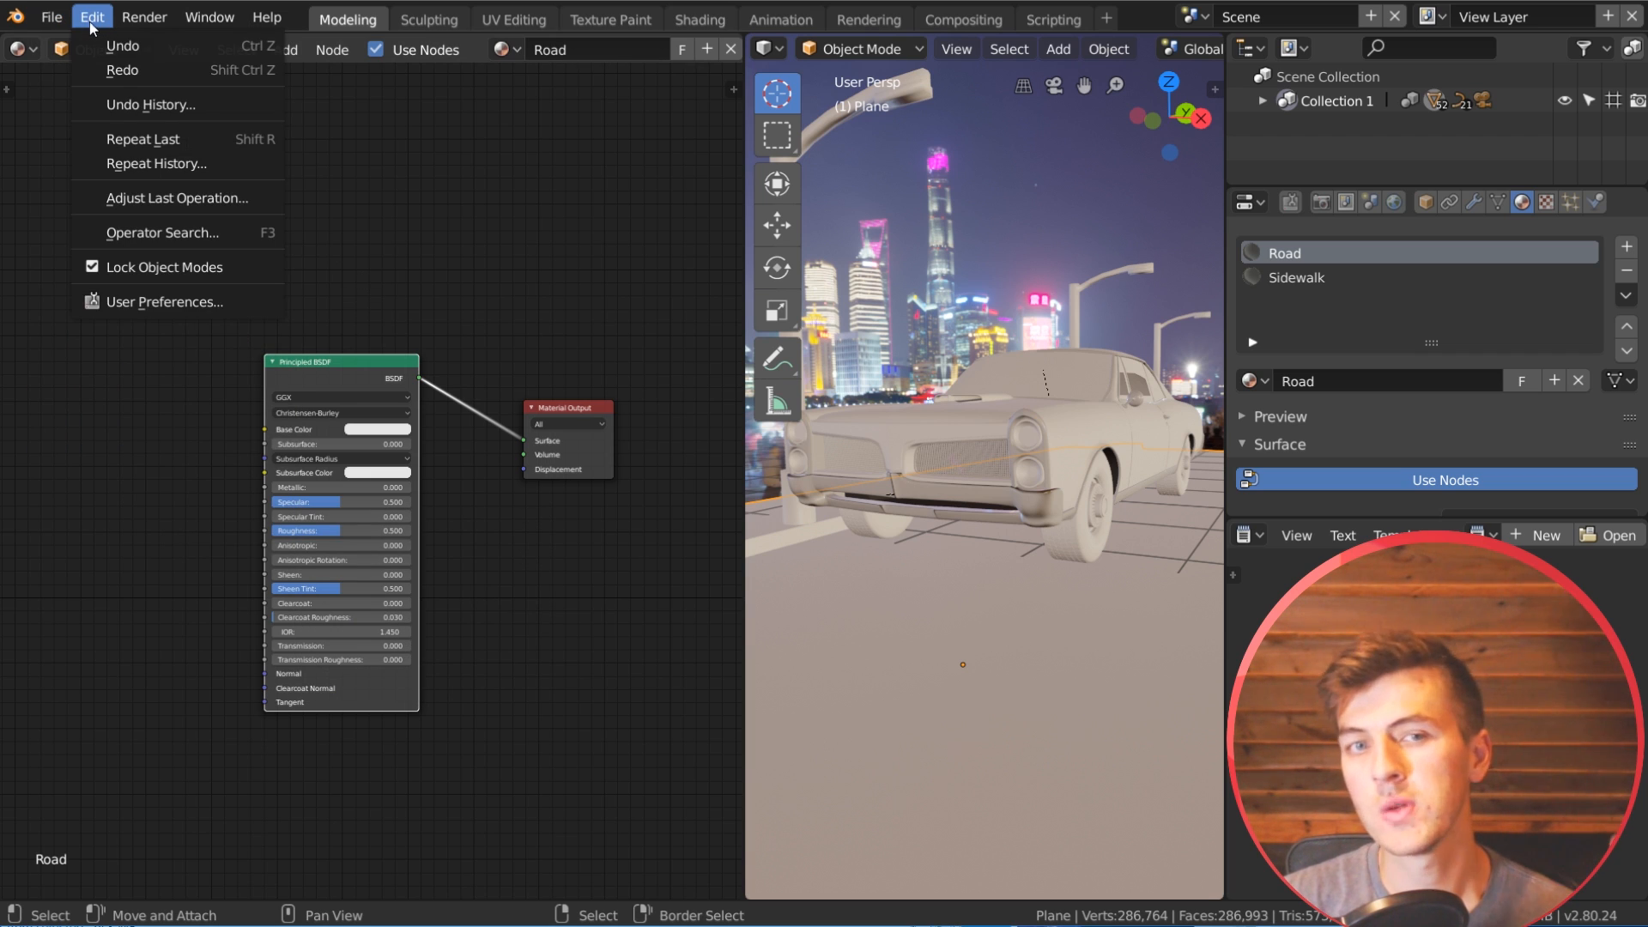
click(174, 300)
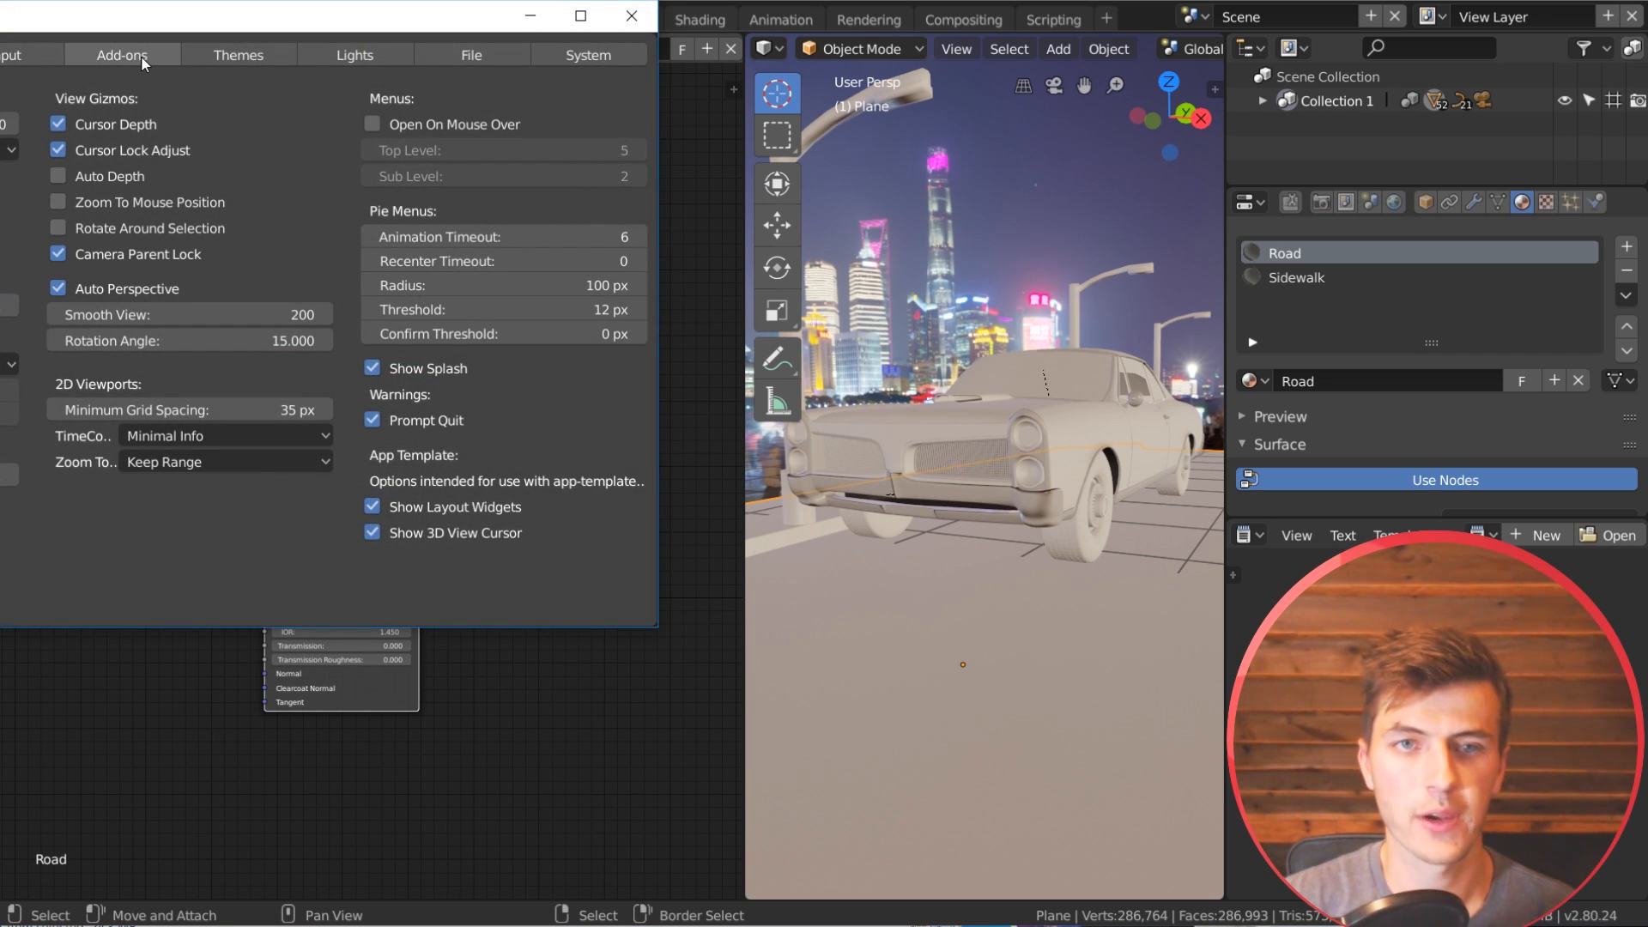
click(122, 55)
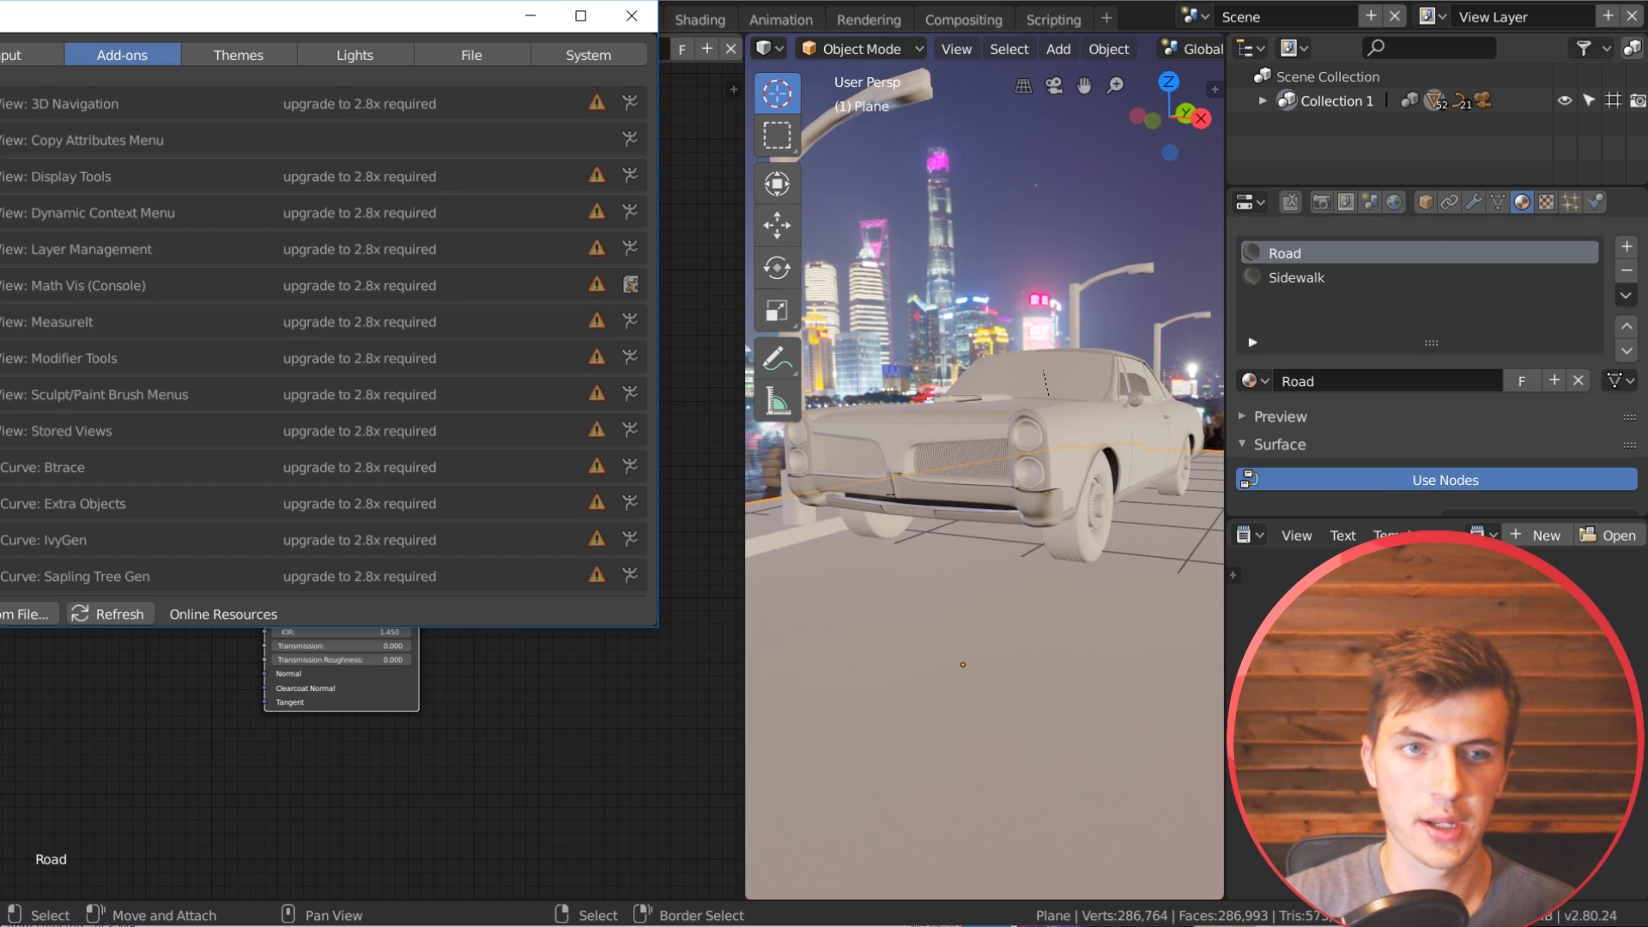
text(nod)
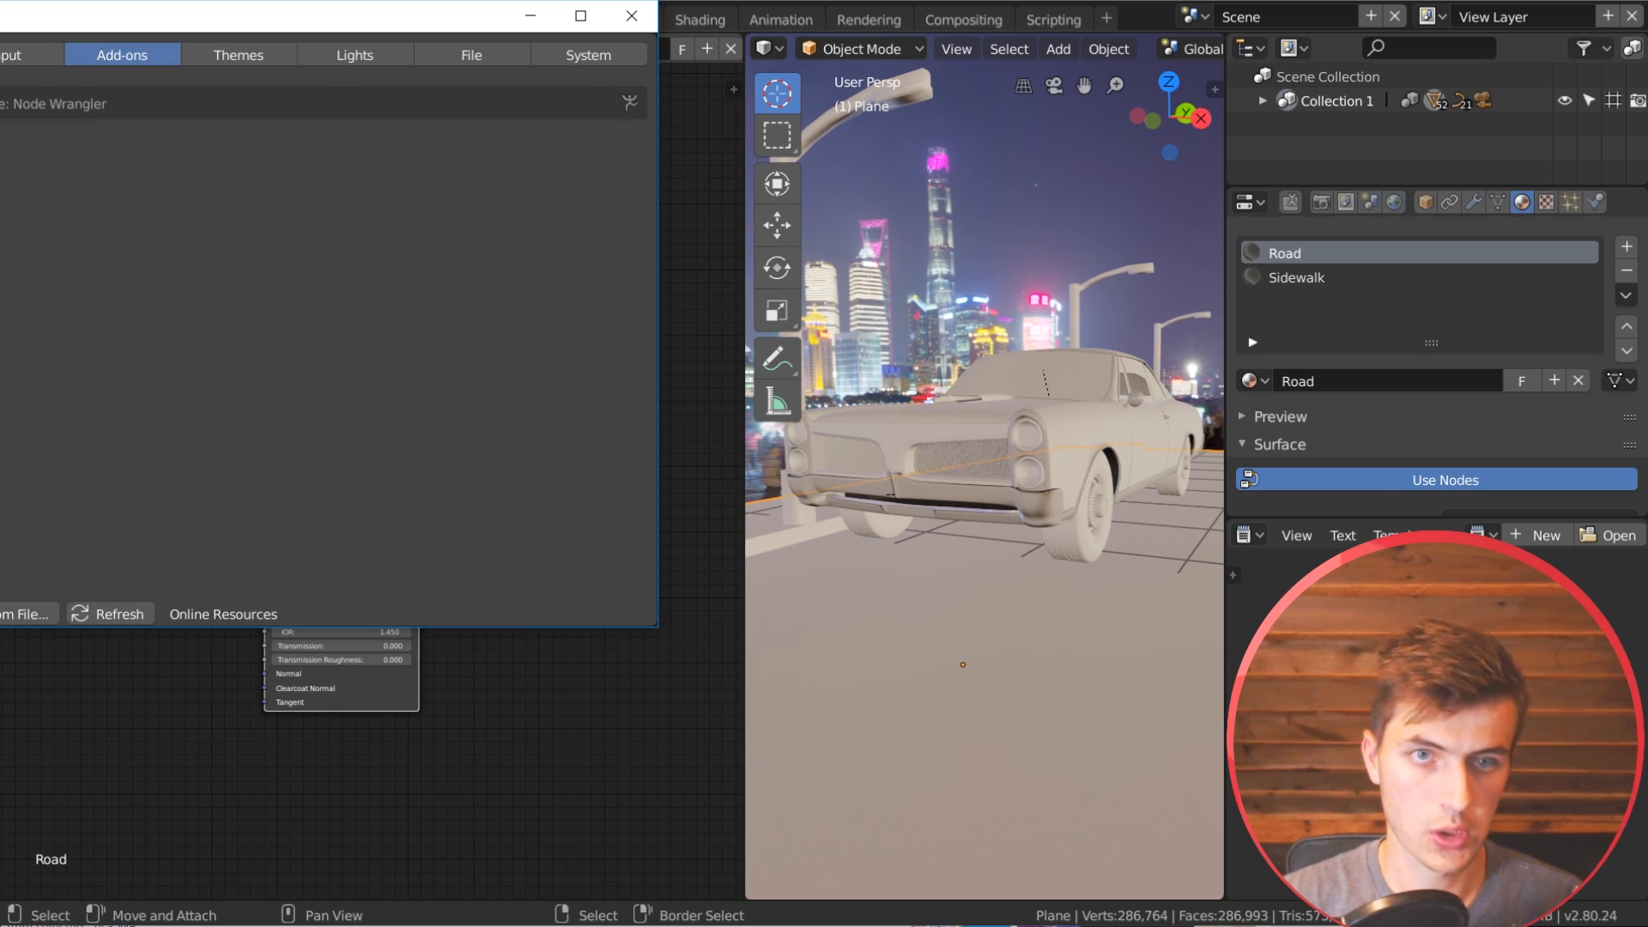
click(632, 15)
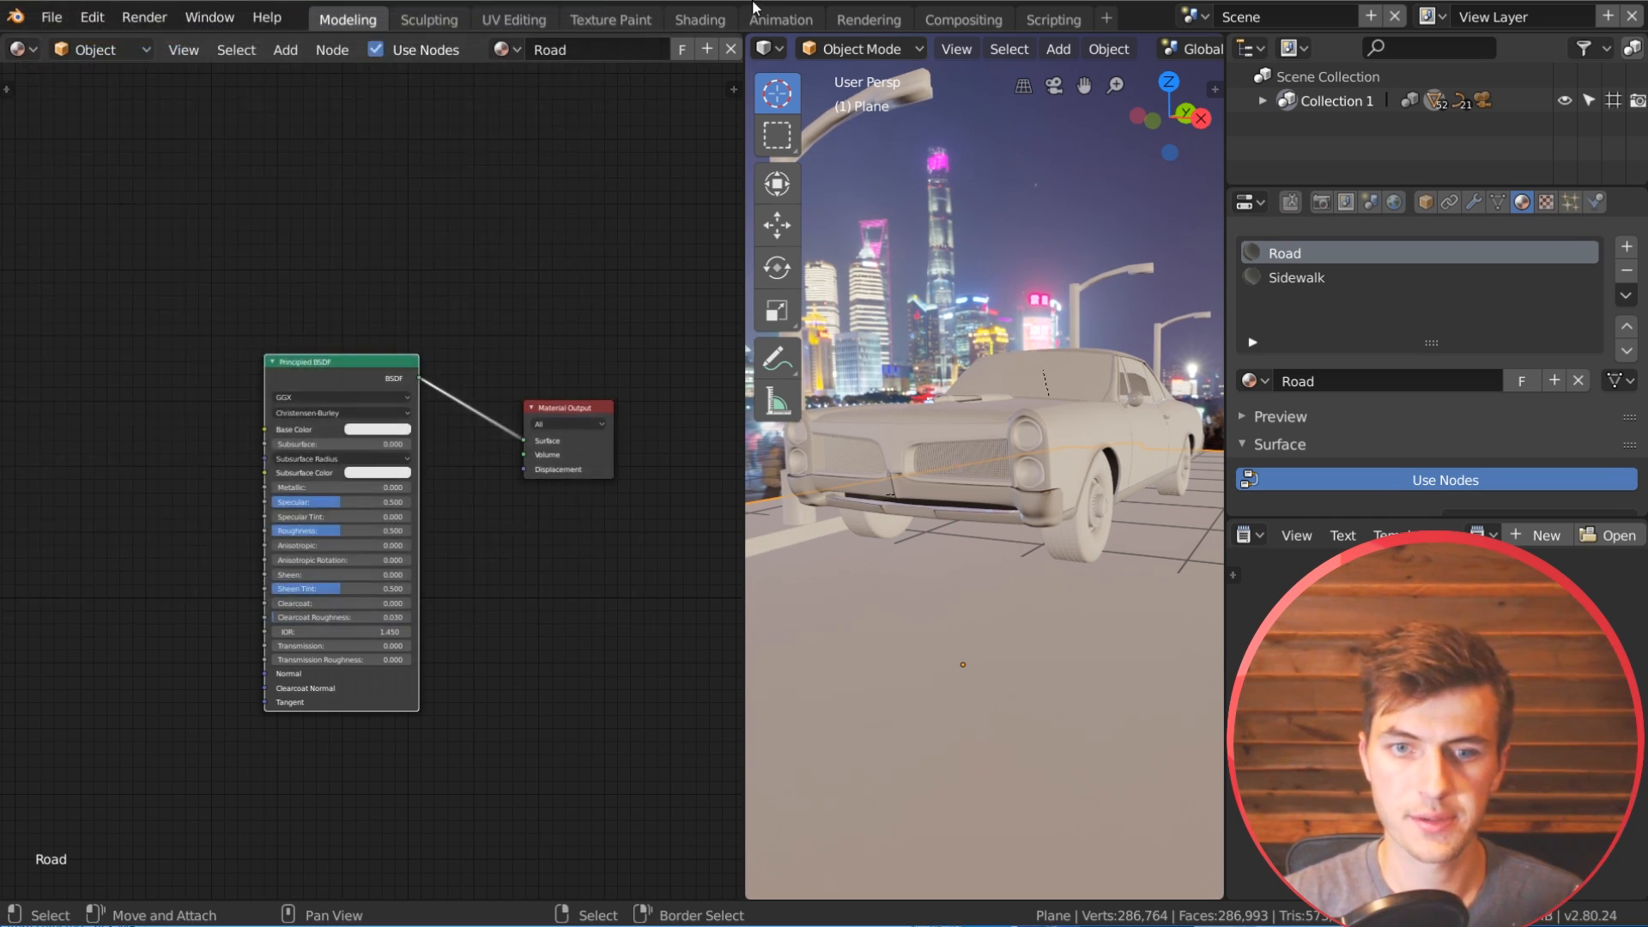
Step: Save the scene as EeveeRoad_Start_scene_onprogress.blend in the Eevee Beginner Tutorial folder
scroll(672, 105, up, 1)
click(52, 17)
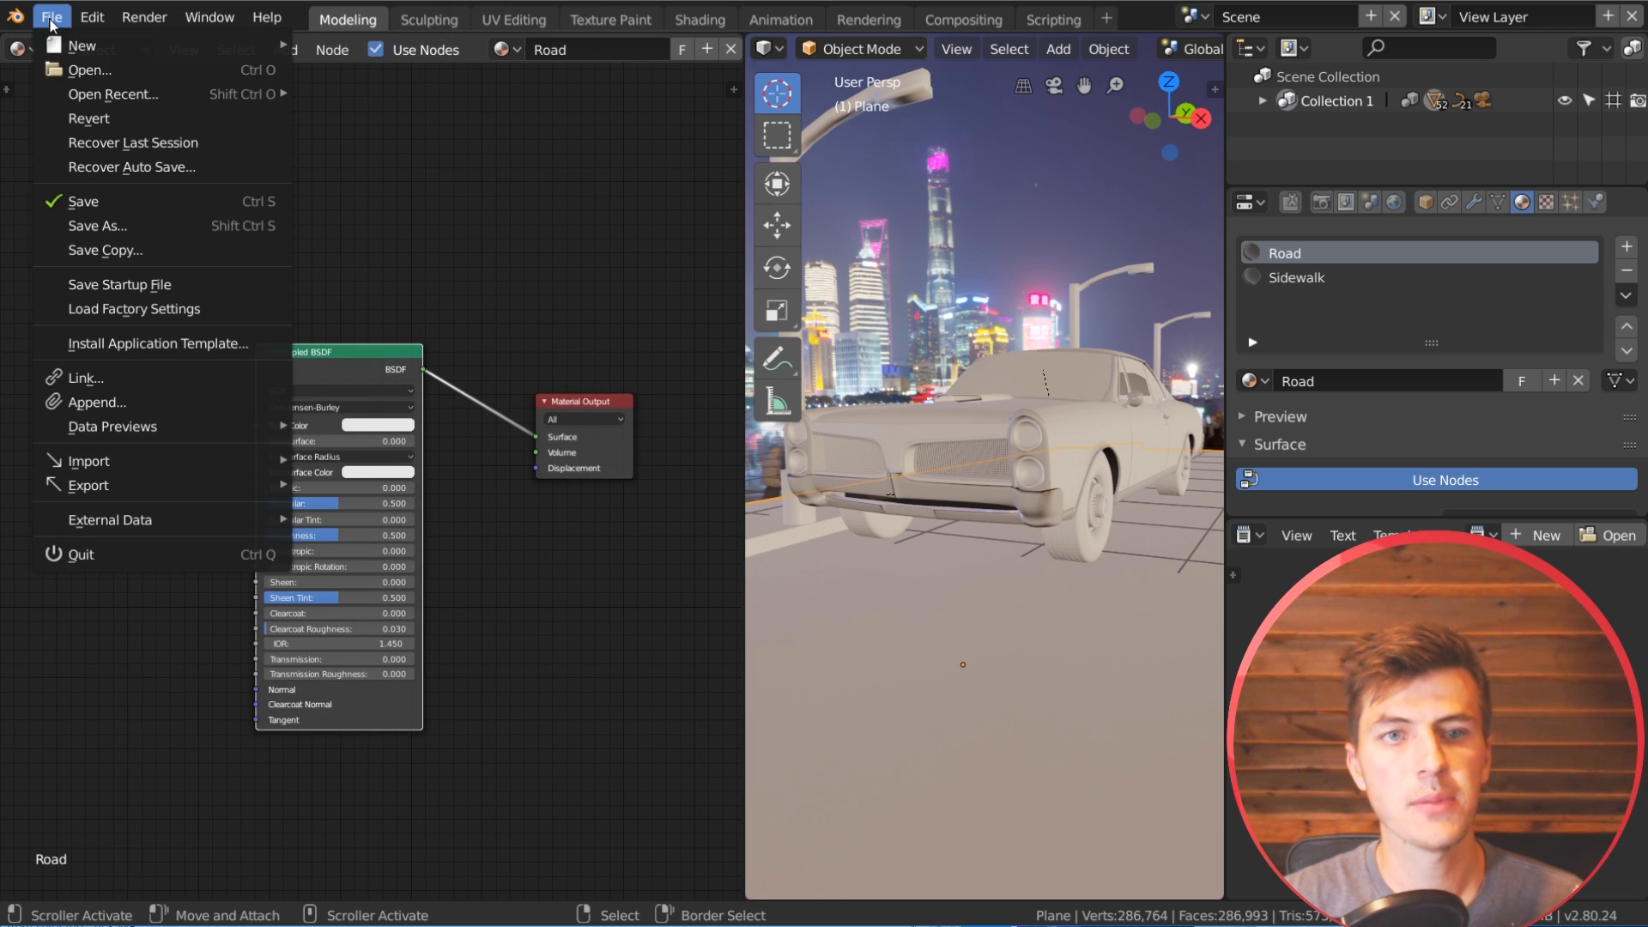
click(192, 223)
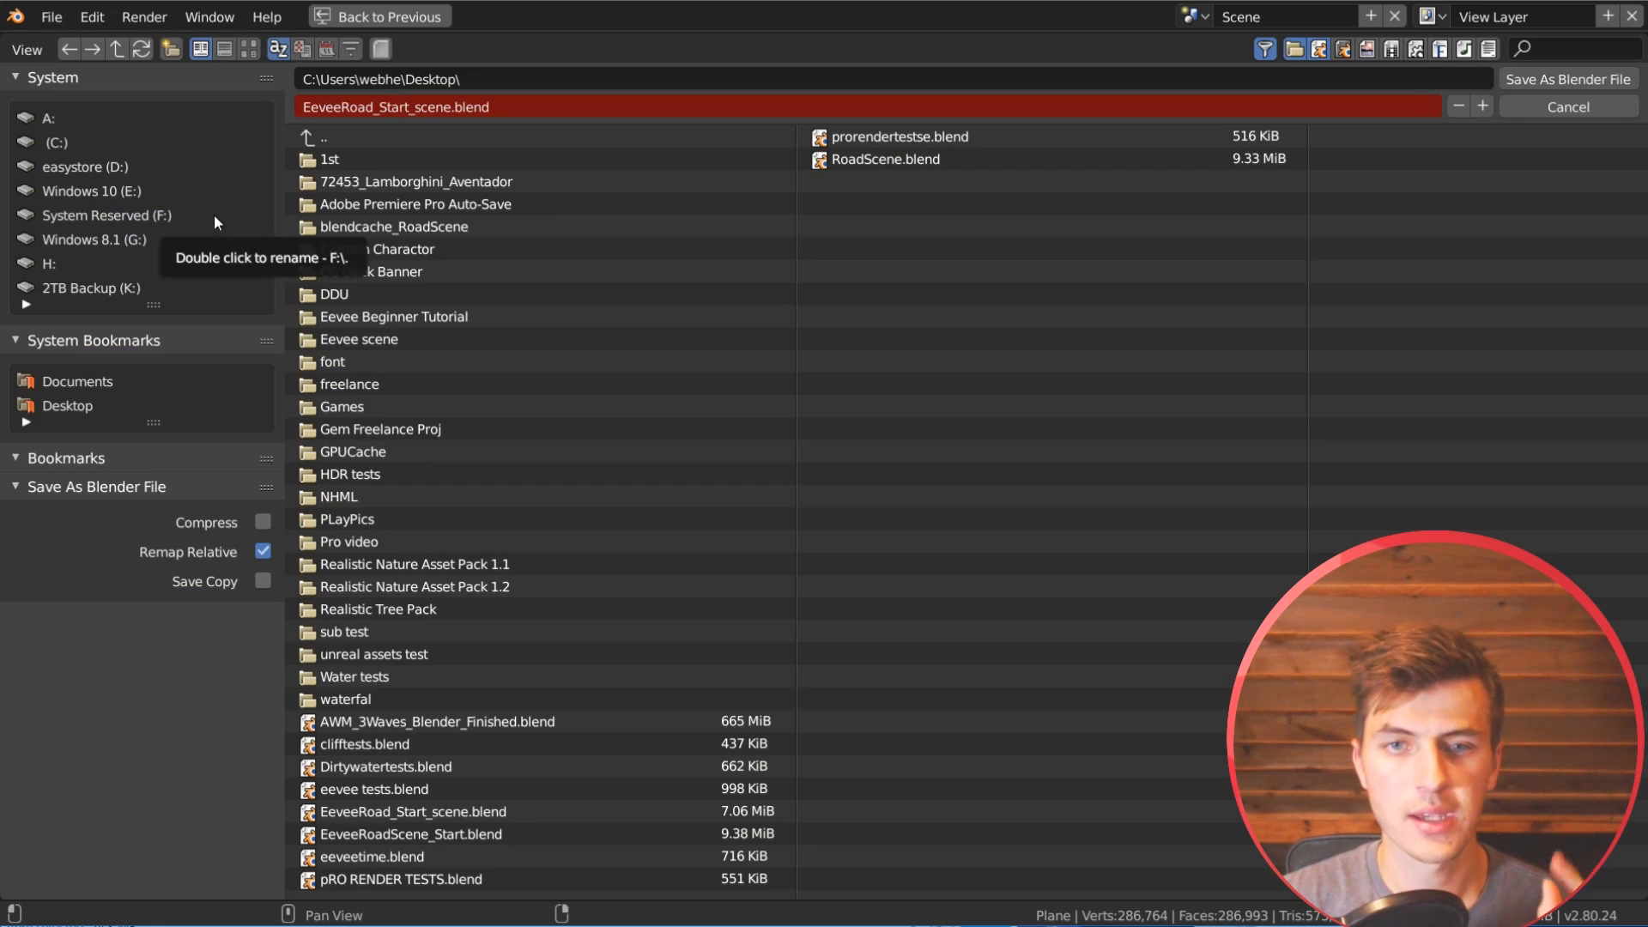
double_click(453, 314)
click(366, 112)
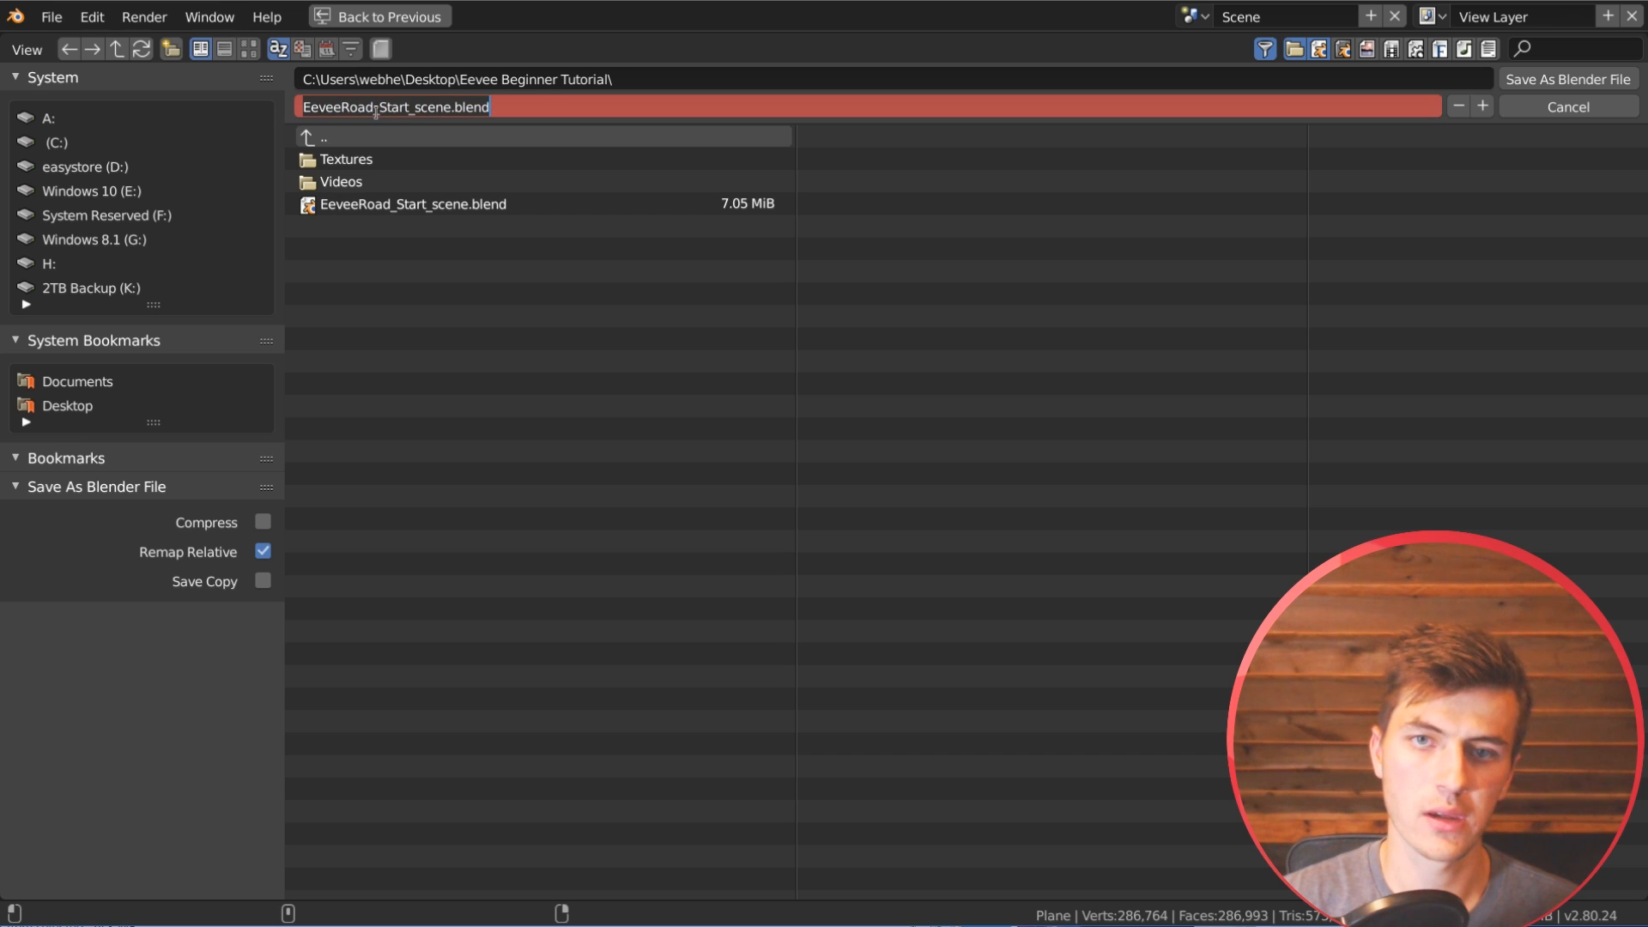
click(451, 107)
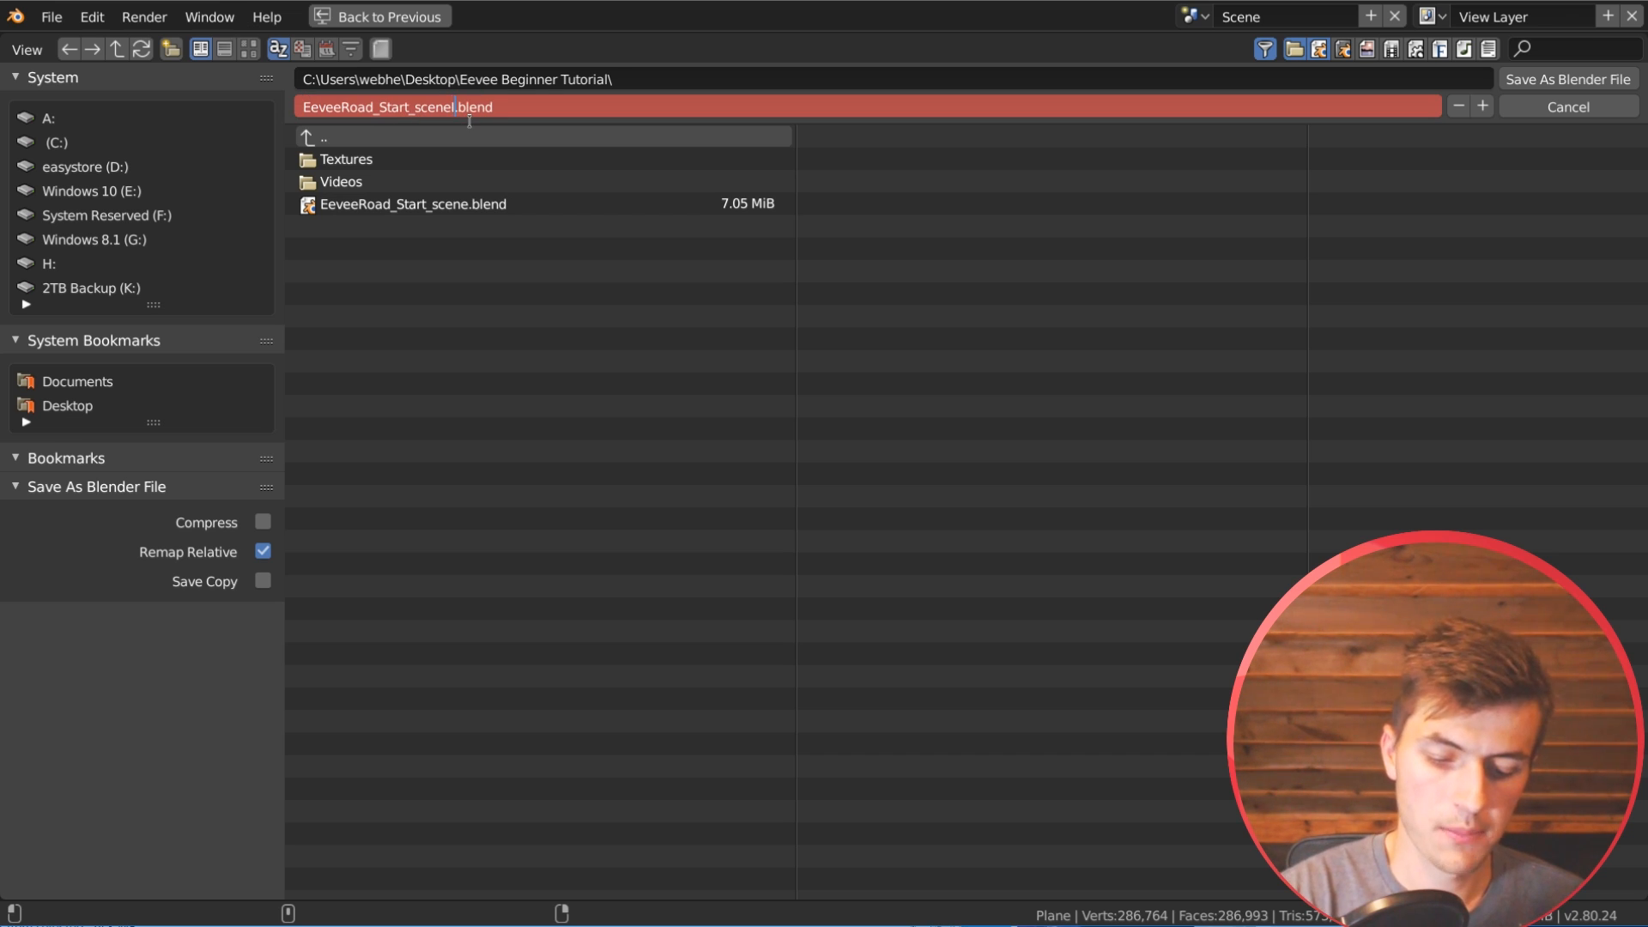
key(BackSpace)
key(BackSpace)
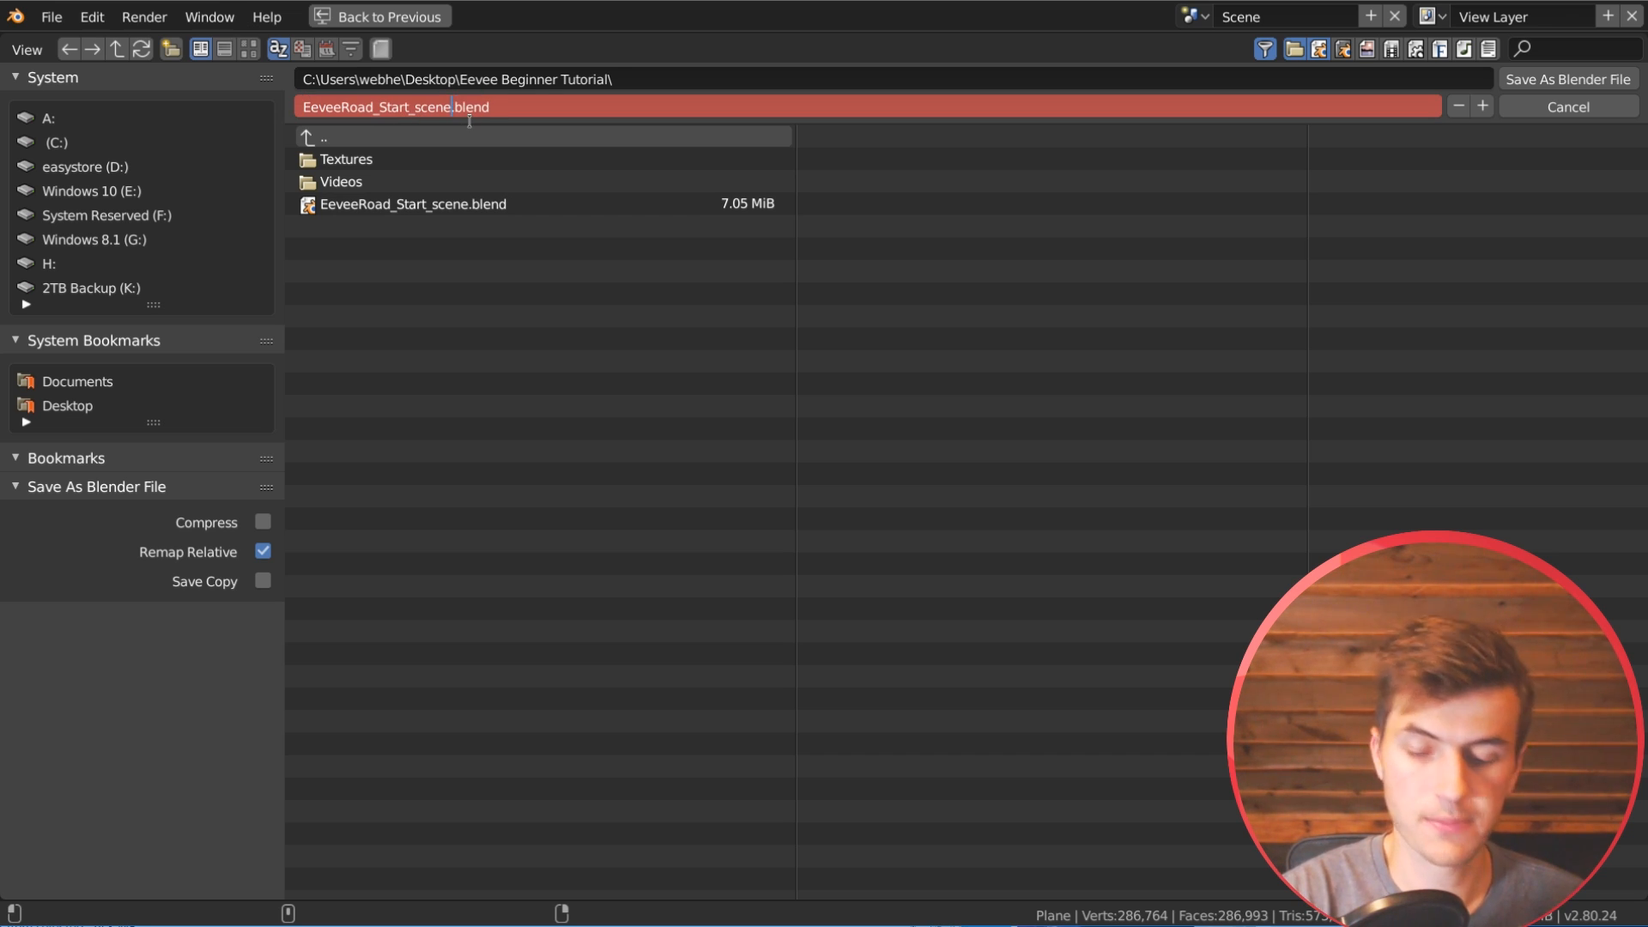
text(_onpr)
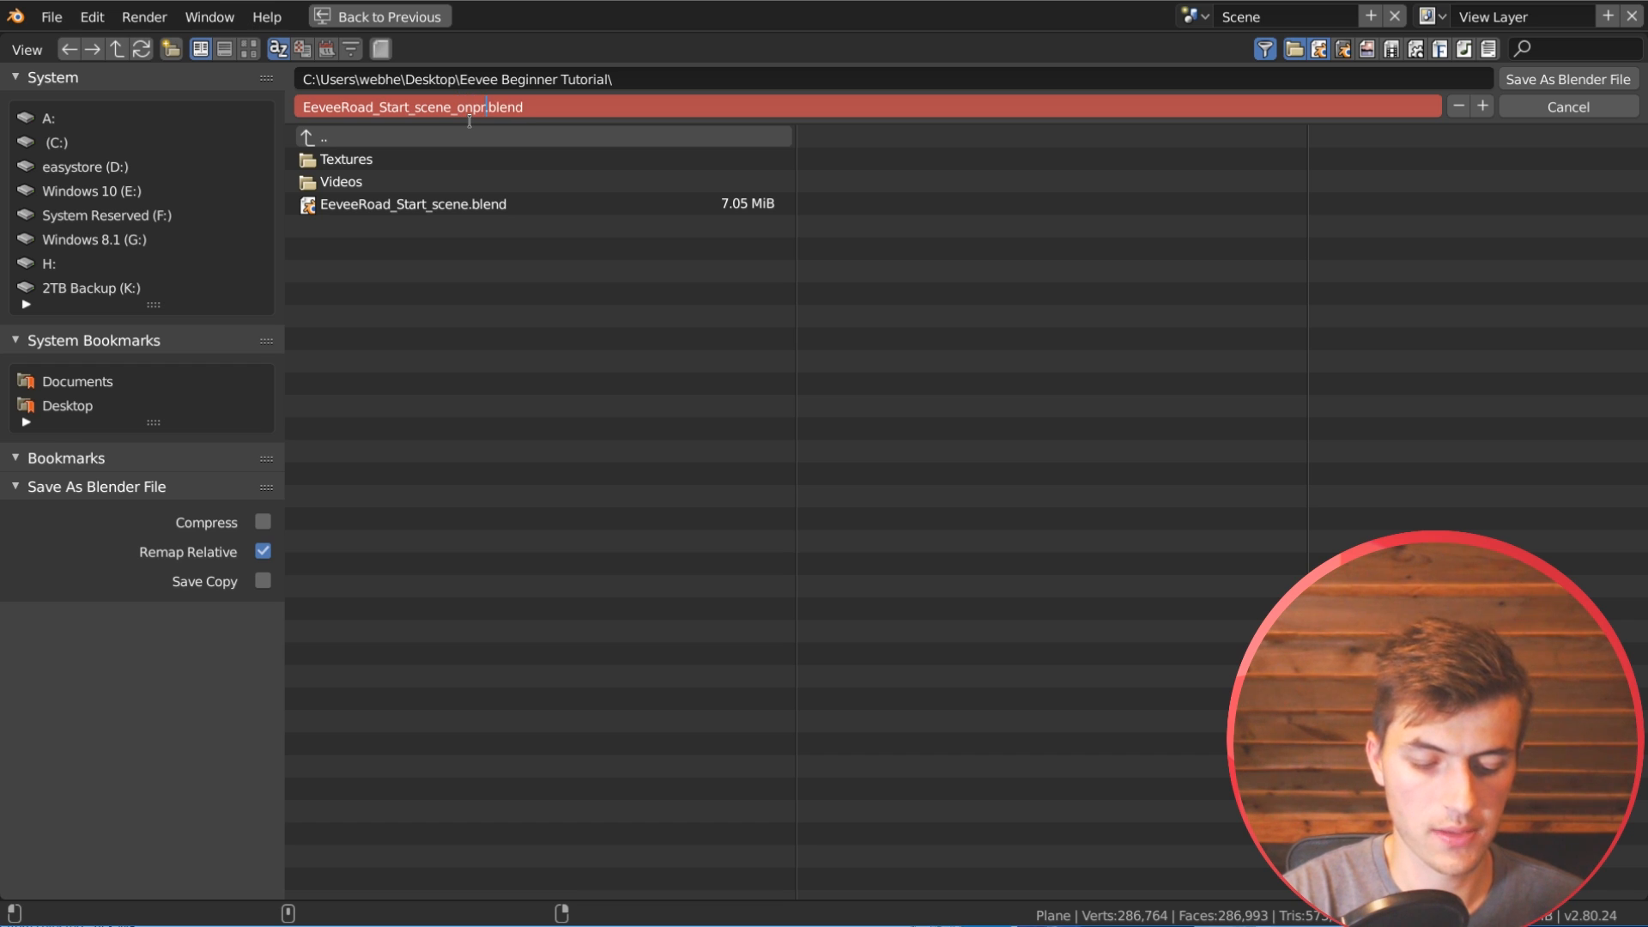
text(ogress)
key(Return)
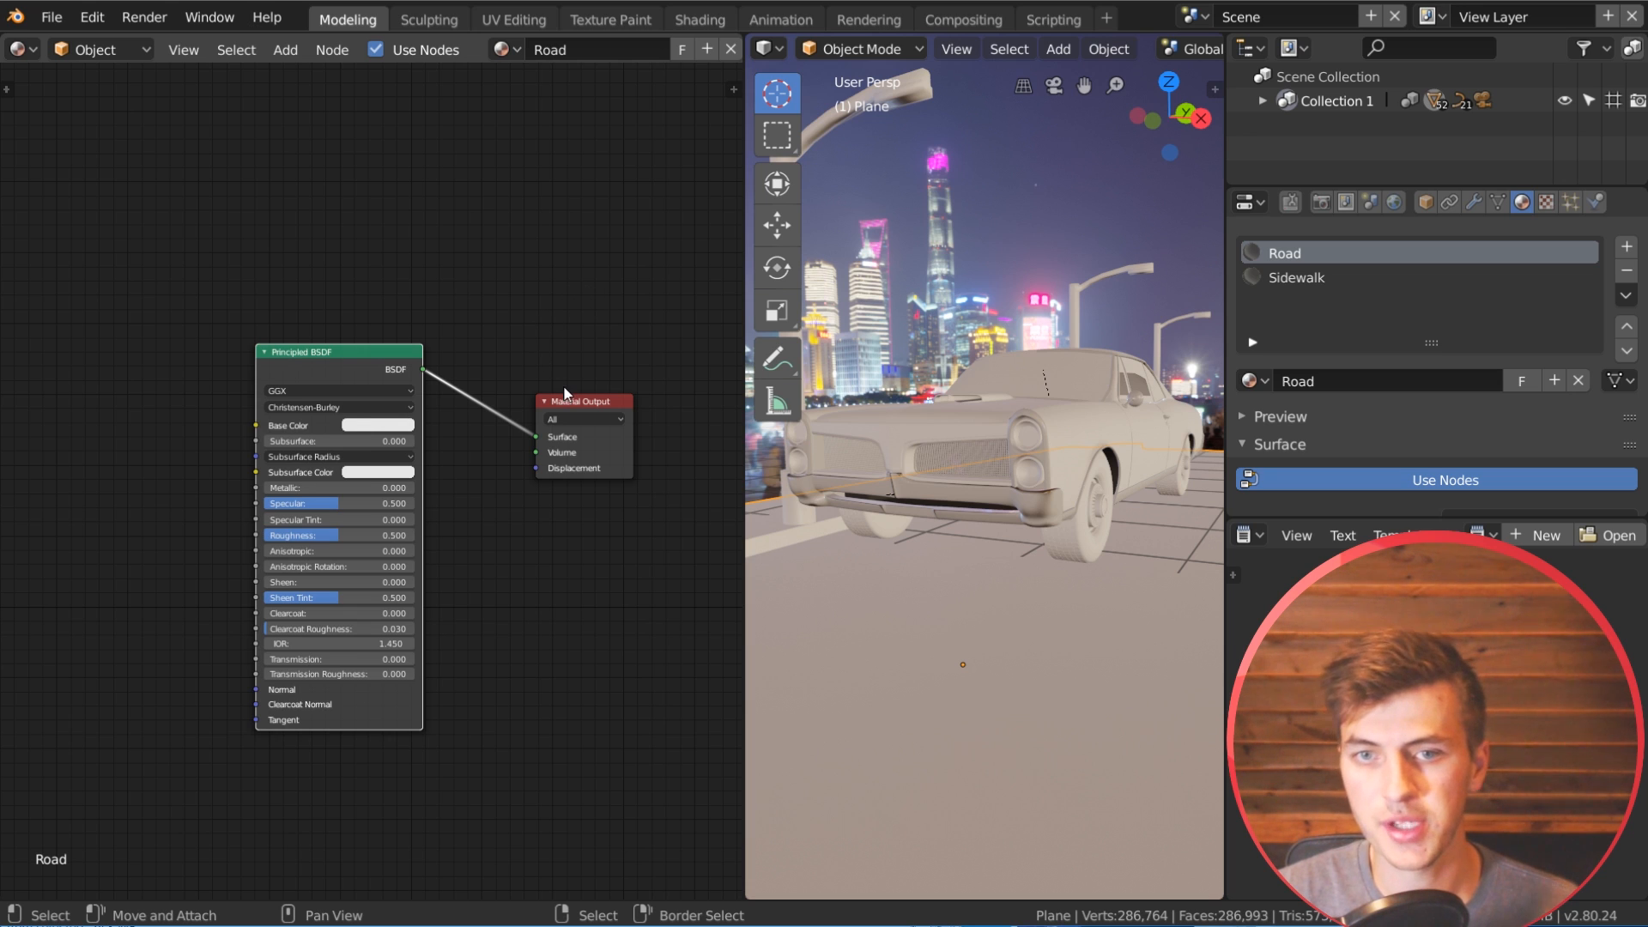
Step: Add an Image Texture node beside the Principled BSDF in the Road material, leaving room for its connection to the shader
scroll(563, 388, up, 1)
scroll(302, 390, down, 5)
middle_drag(278, 372, 332, 368)
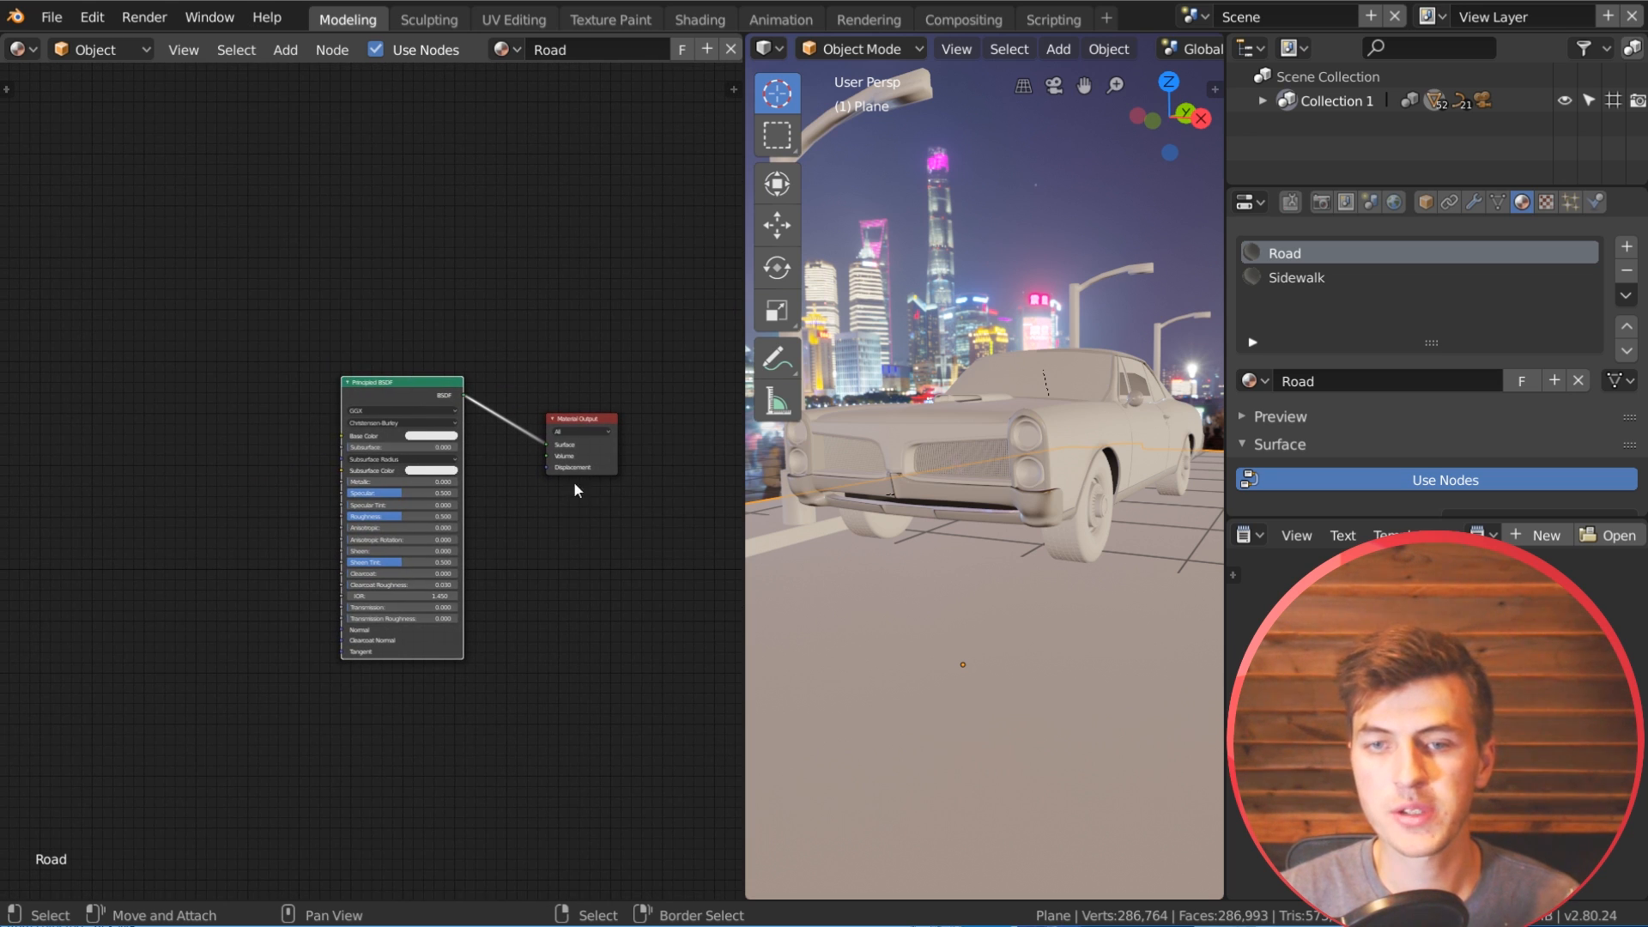
scroll(574, 481, up, 1)
middle_drag(390, 438, 429, 410)
scroll(383, 481, up, 1)
scroll(375, 490, down, 2)
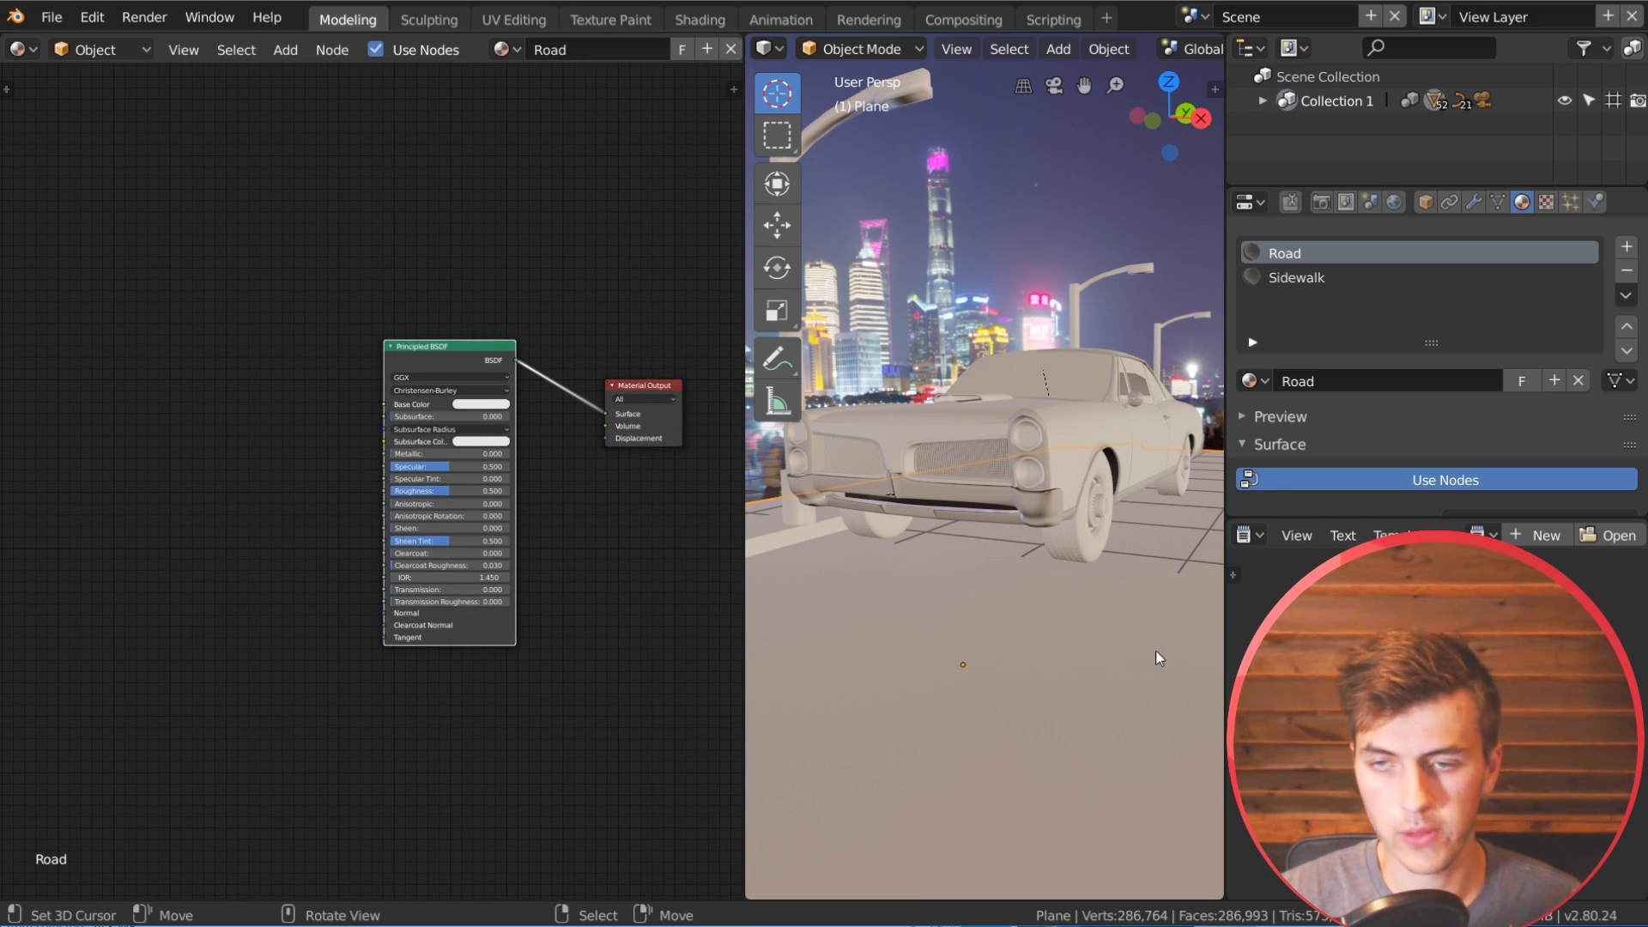
key(shift+a)
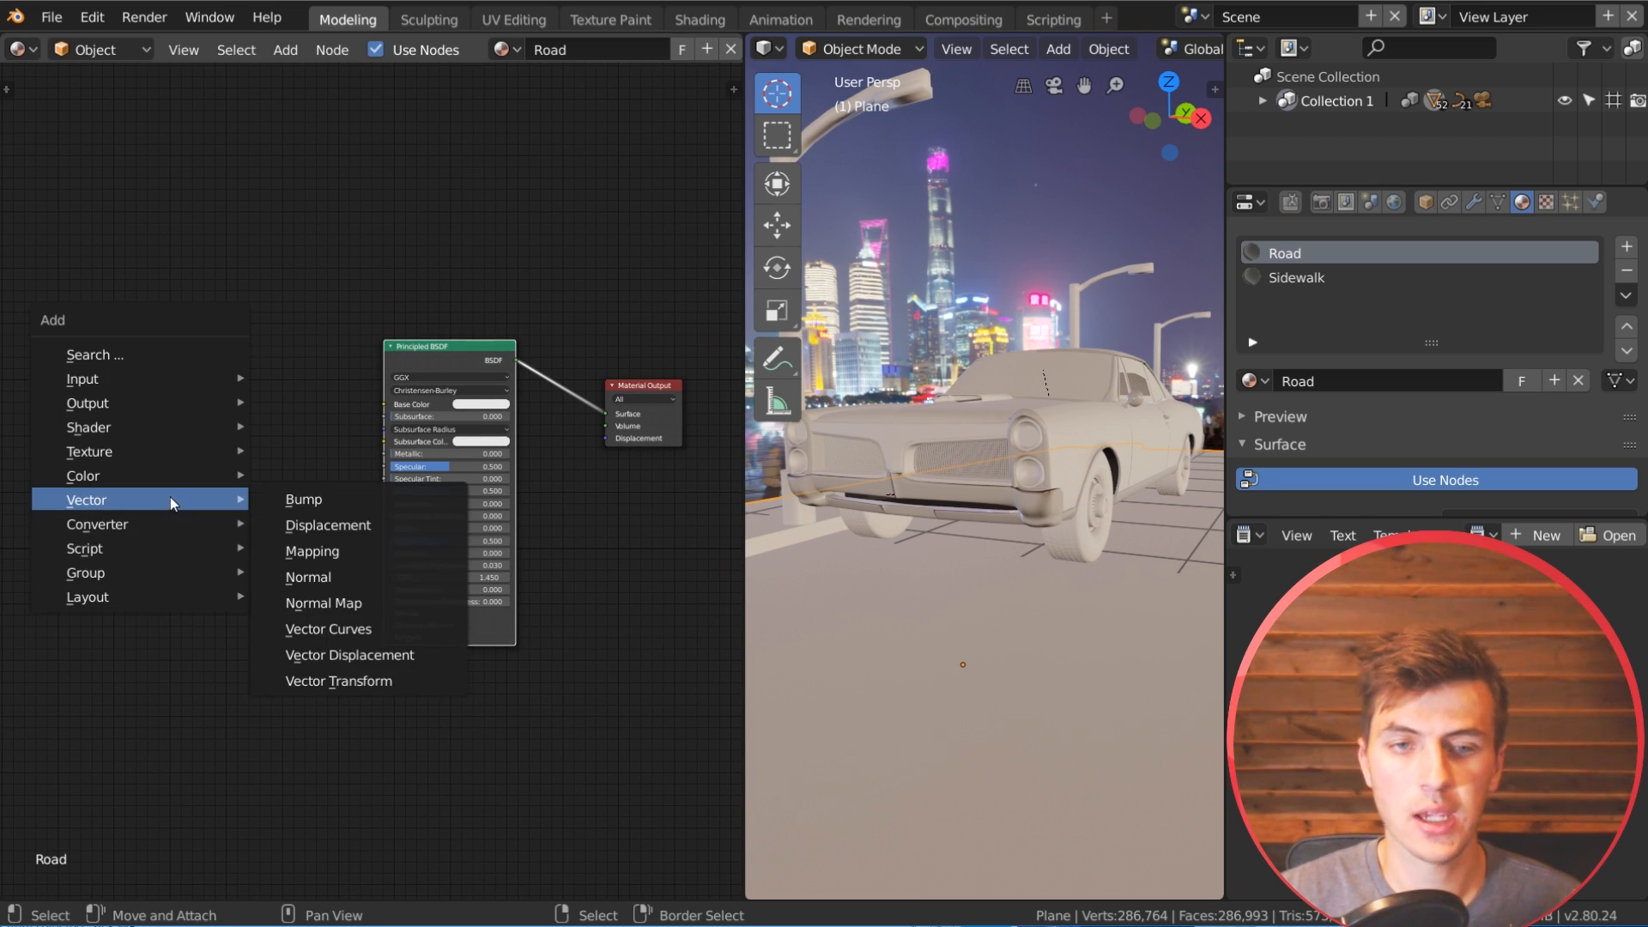
mouse_move(127, 447)
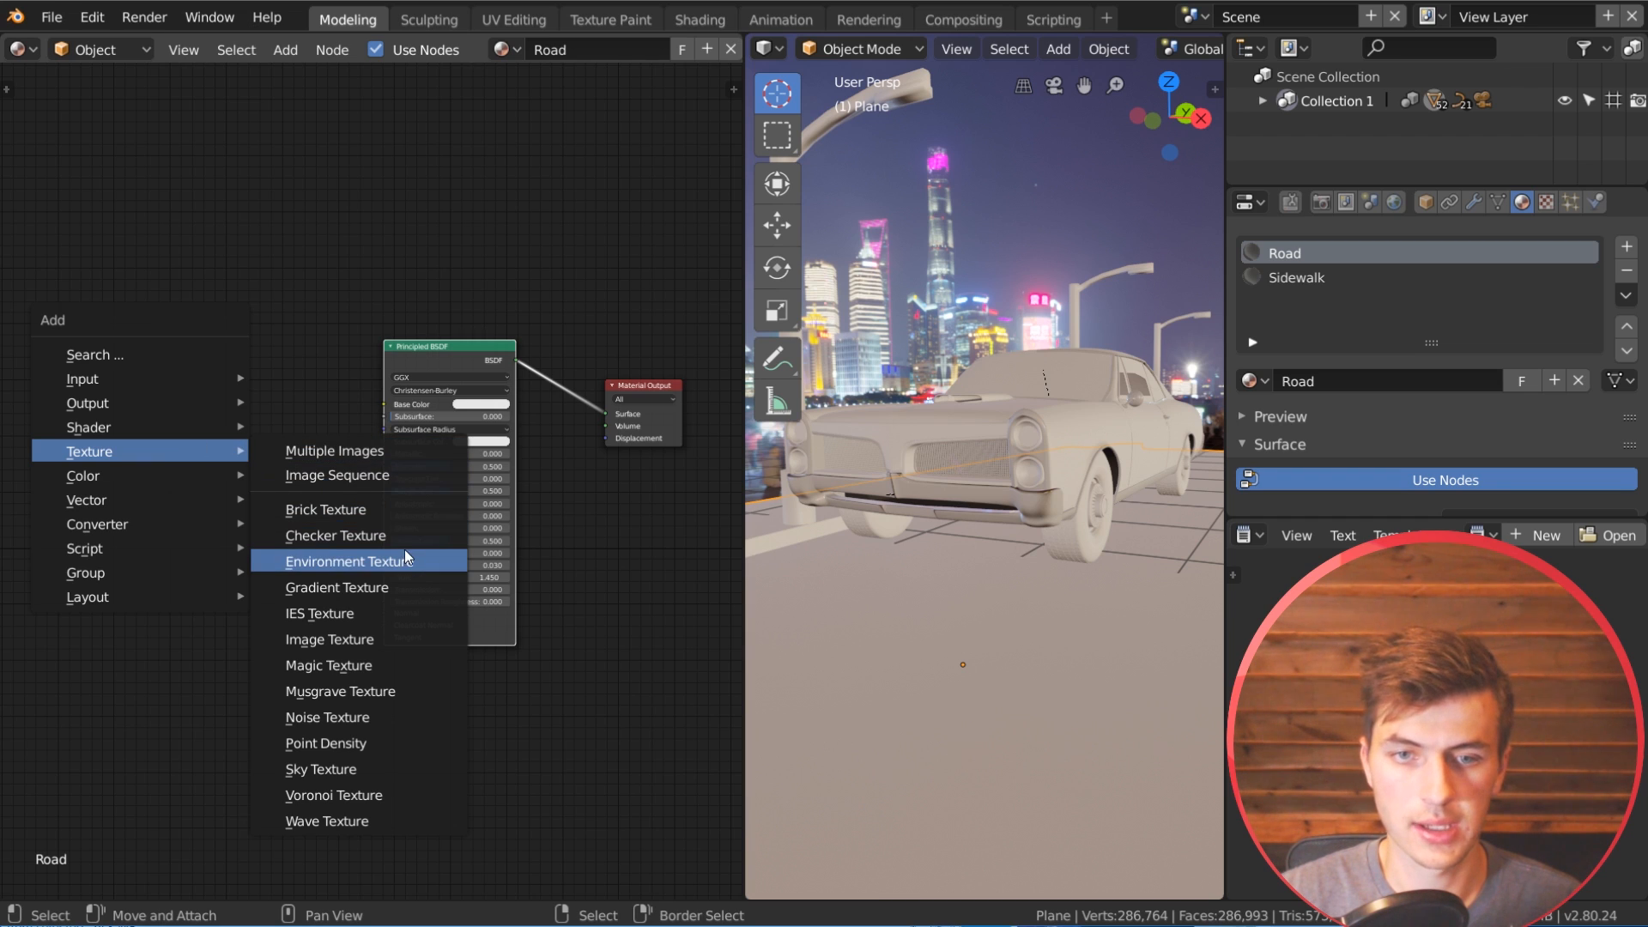
click(342, 639)
click(176, 455)
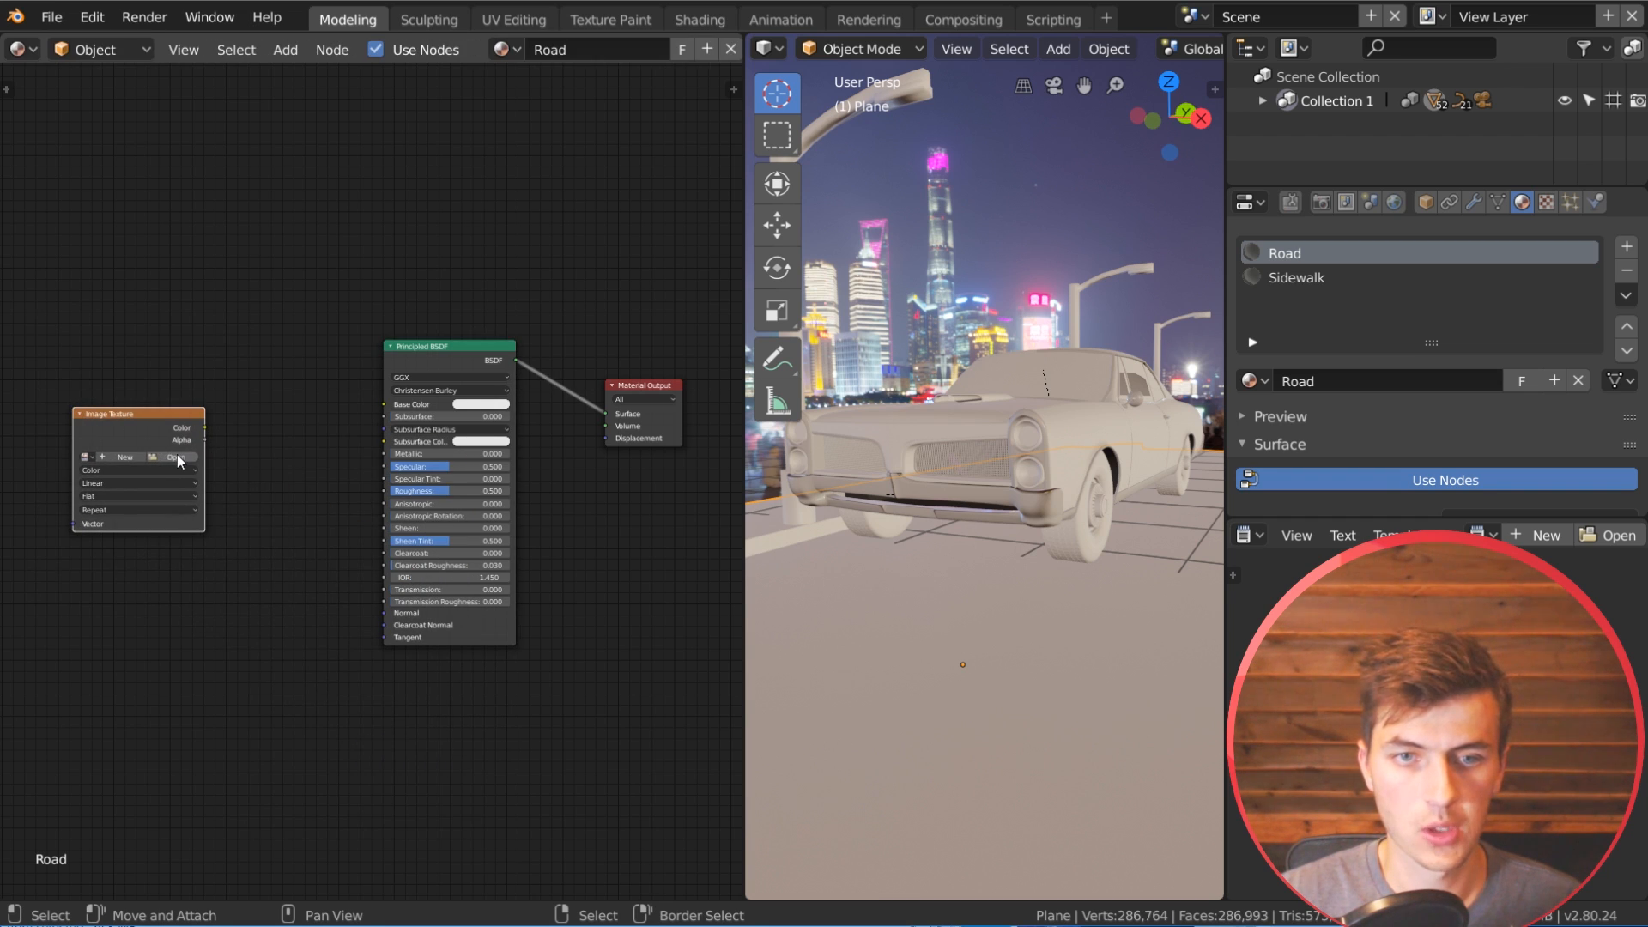
Step: Load TexturesCom_Asphalt_1x1_1024_albedo.tif from the Asphalt folder into the Image Texture node and link its Color to the Principled BSDF's Base Color
click(179, 456)
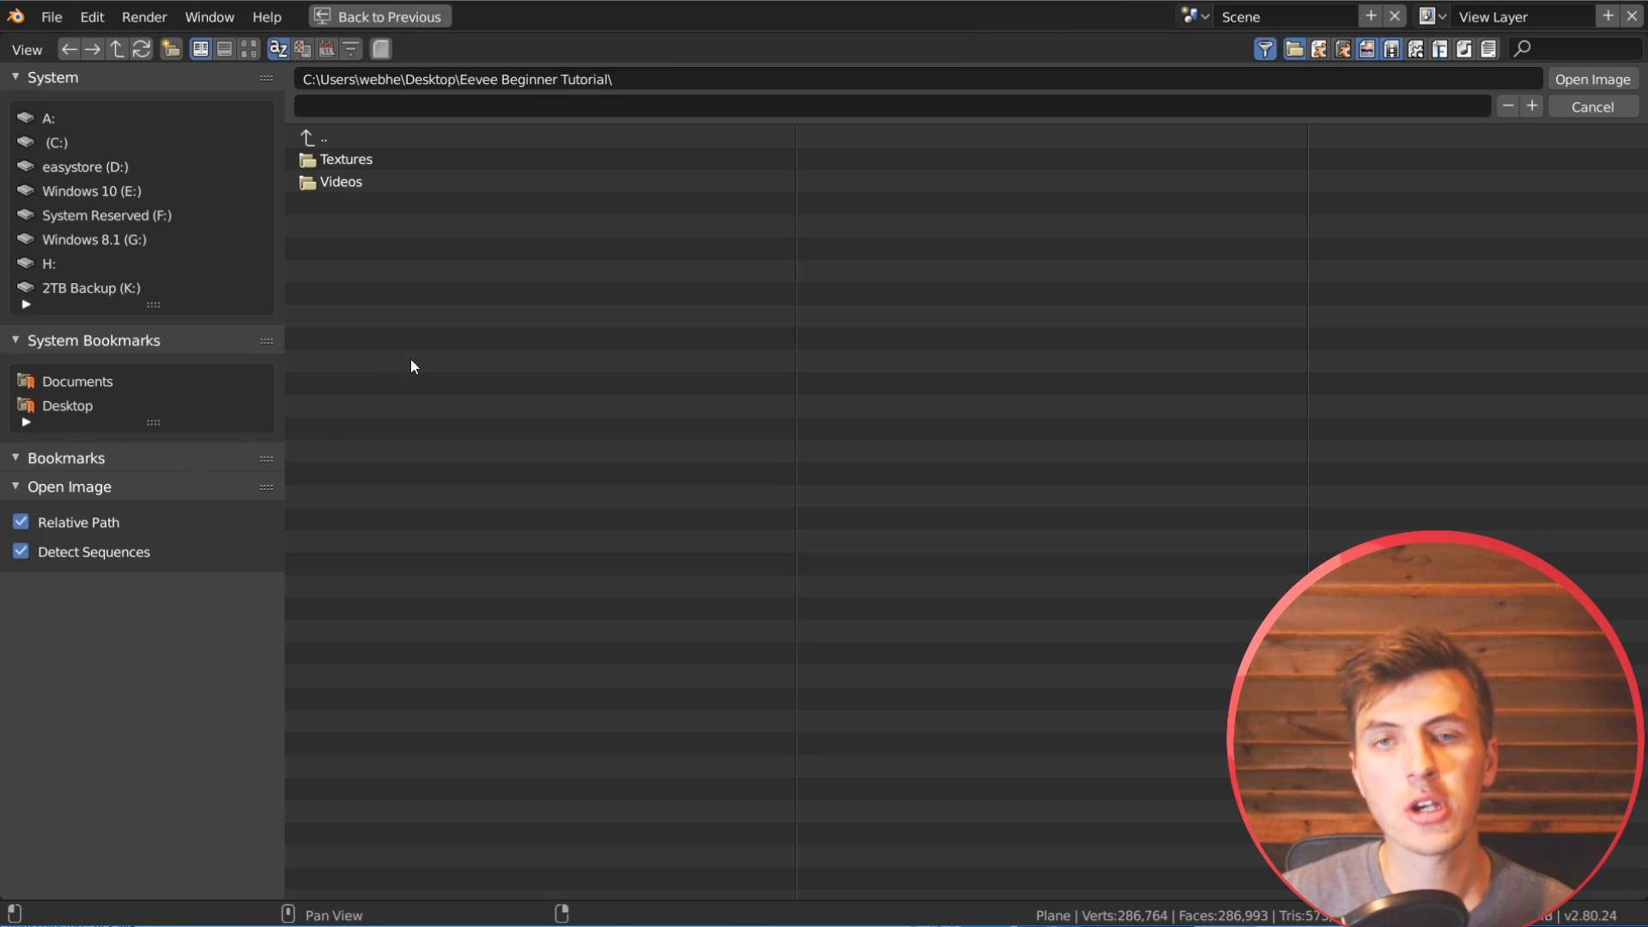
double_click(374, 160)
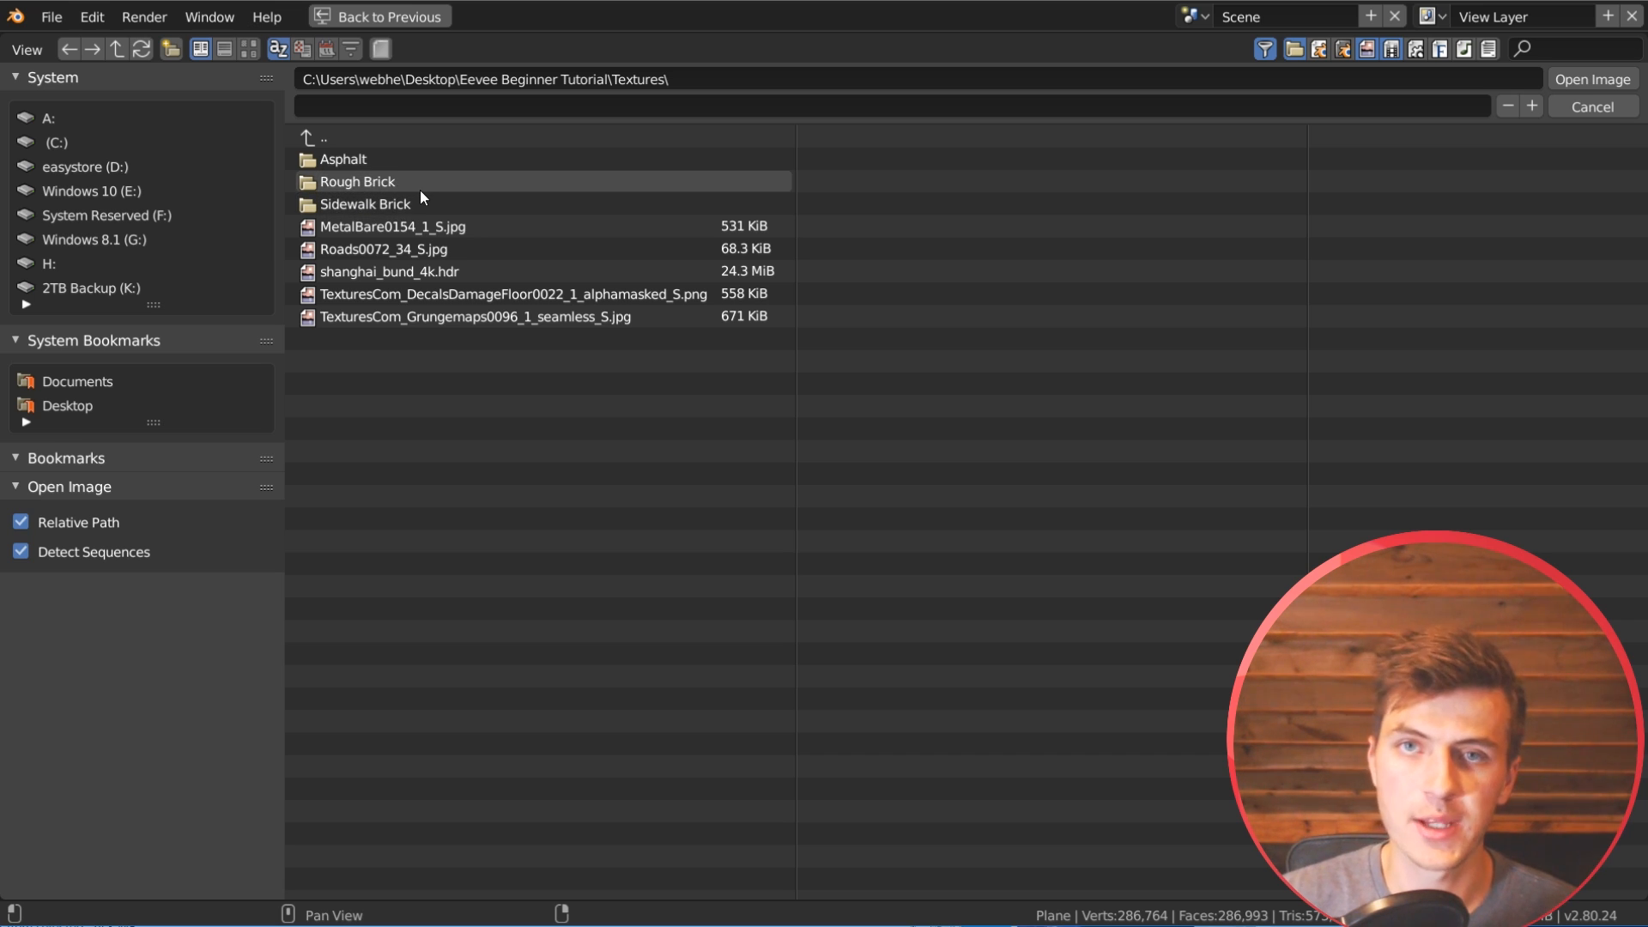
click(386, 157)
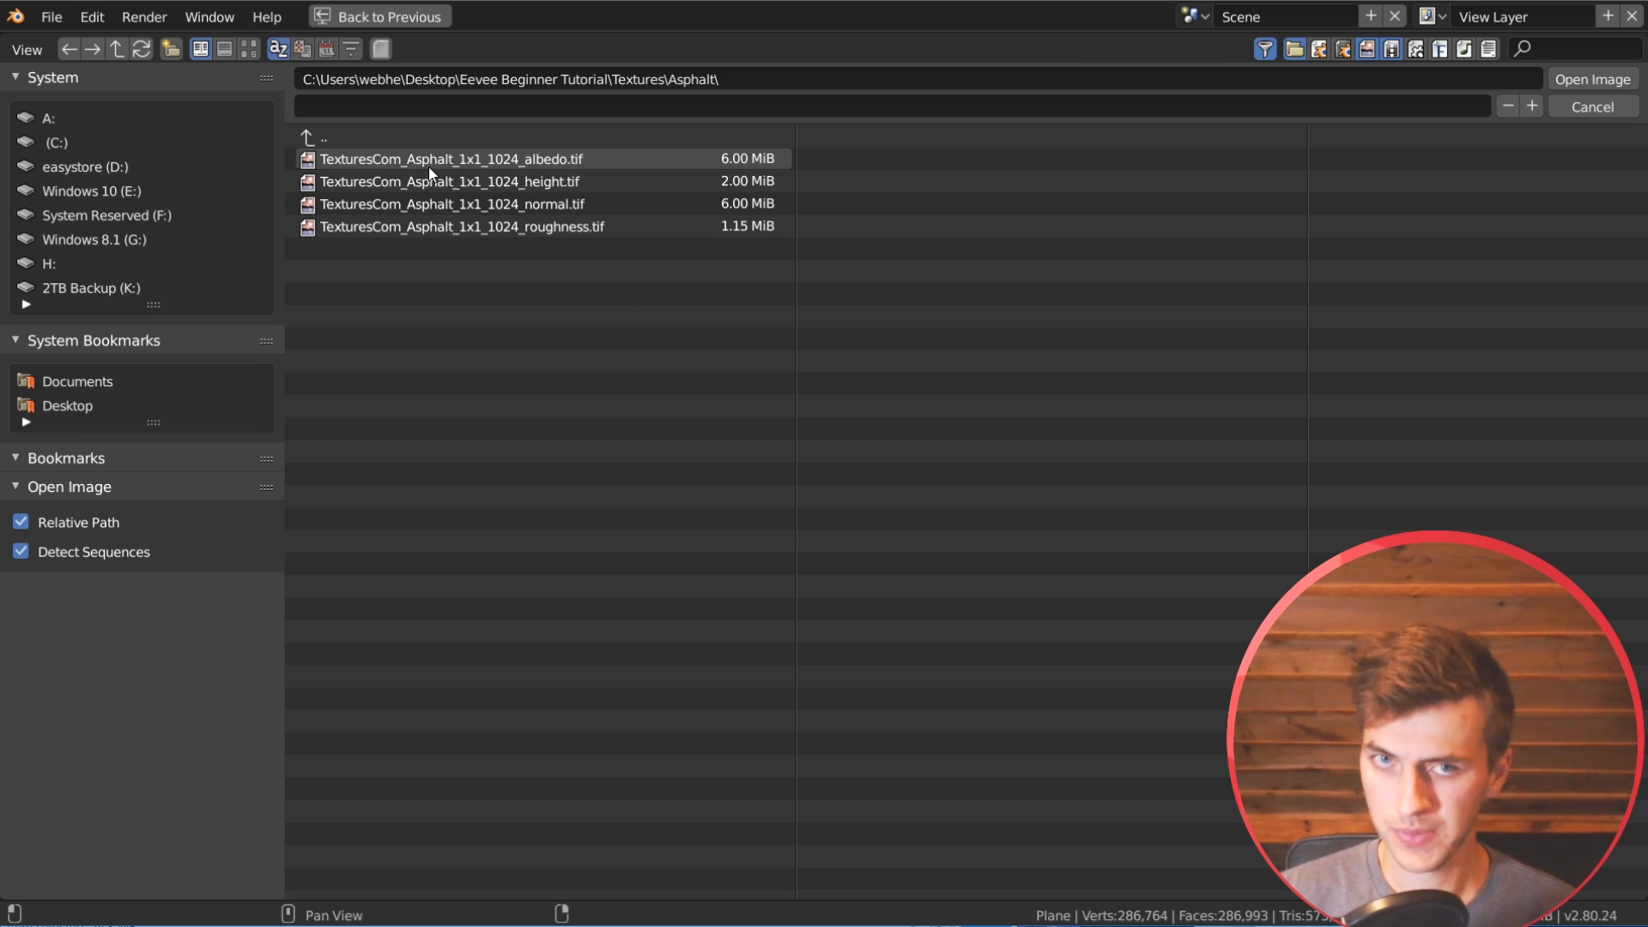
click(249, 48)
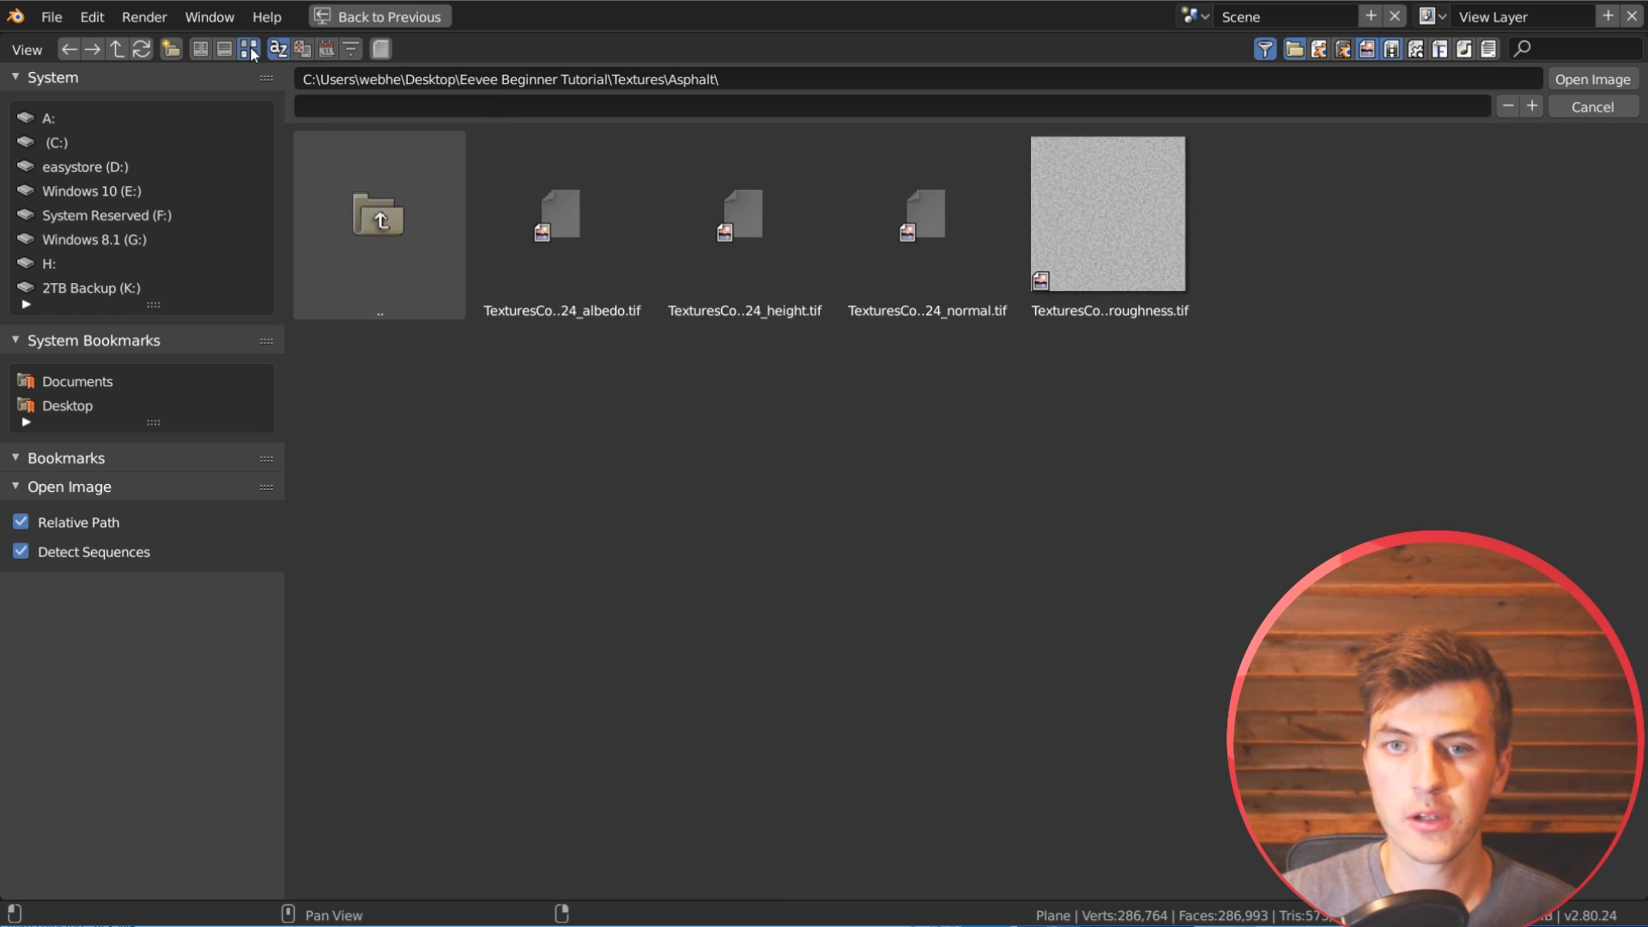
double_click(570, 230)
drag(177, 417, 389, 406)
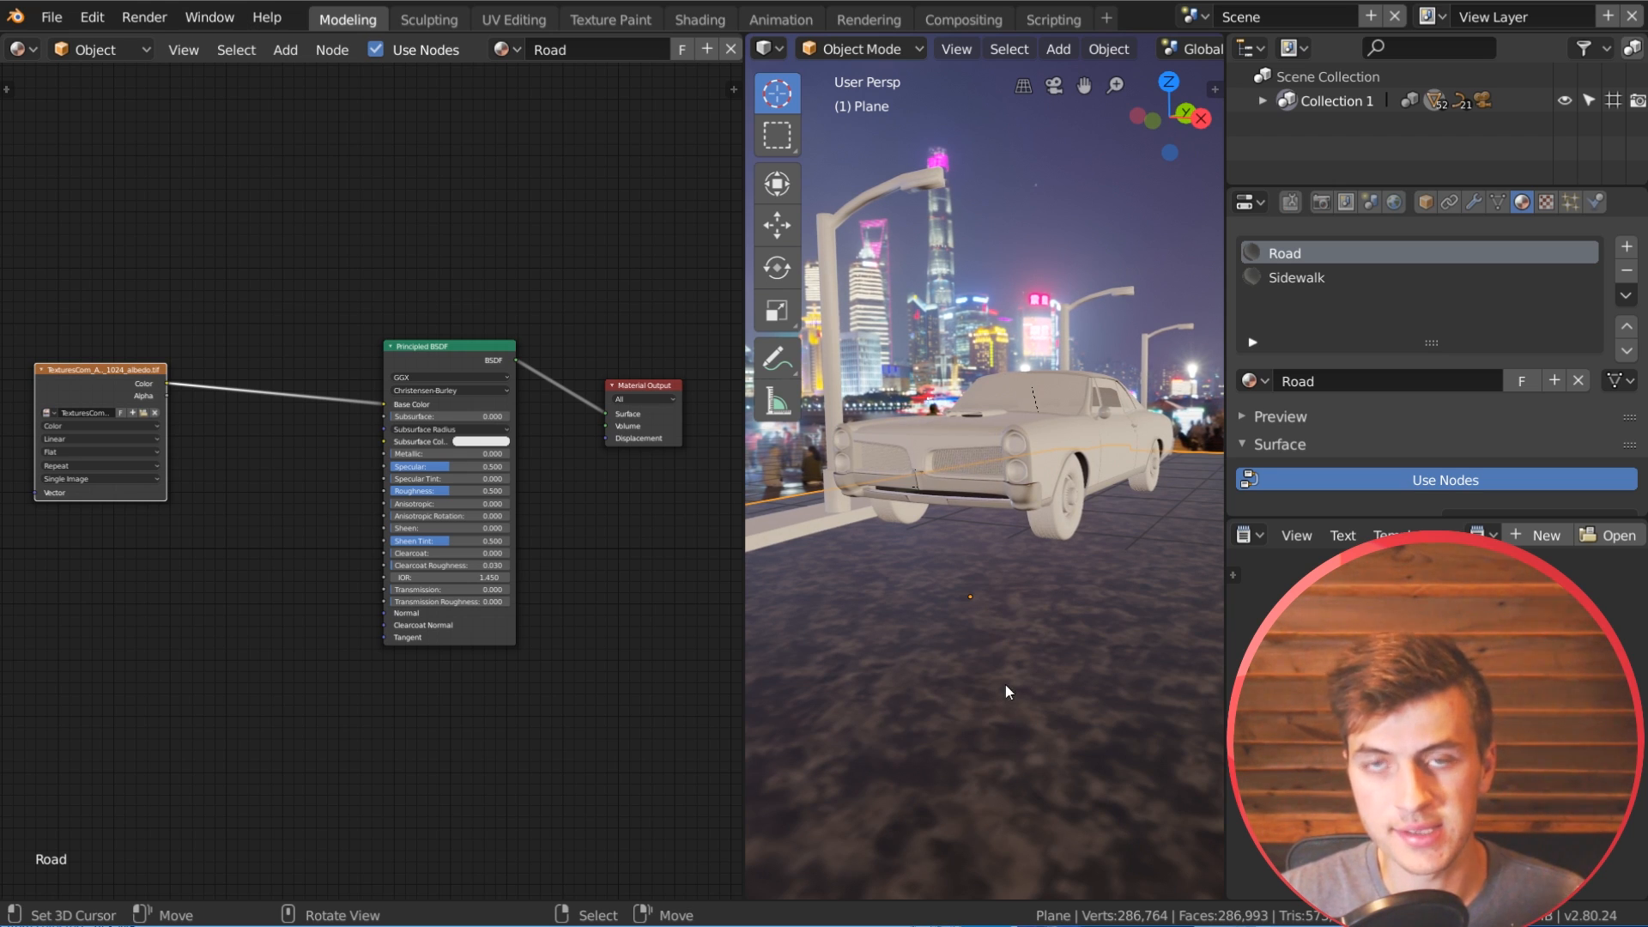
drag(105, 378, 123, 365)
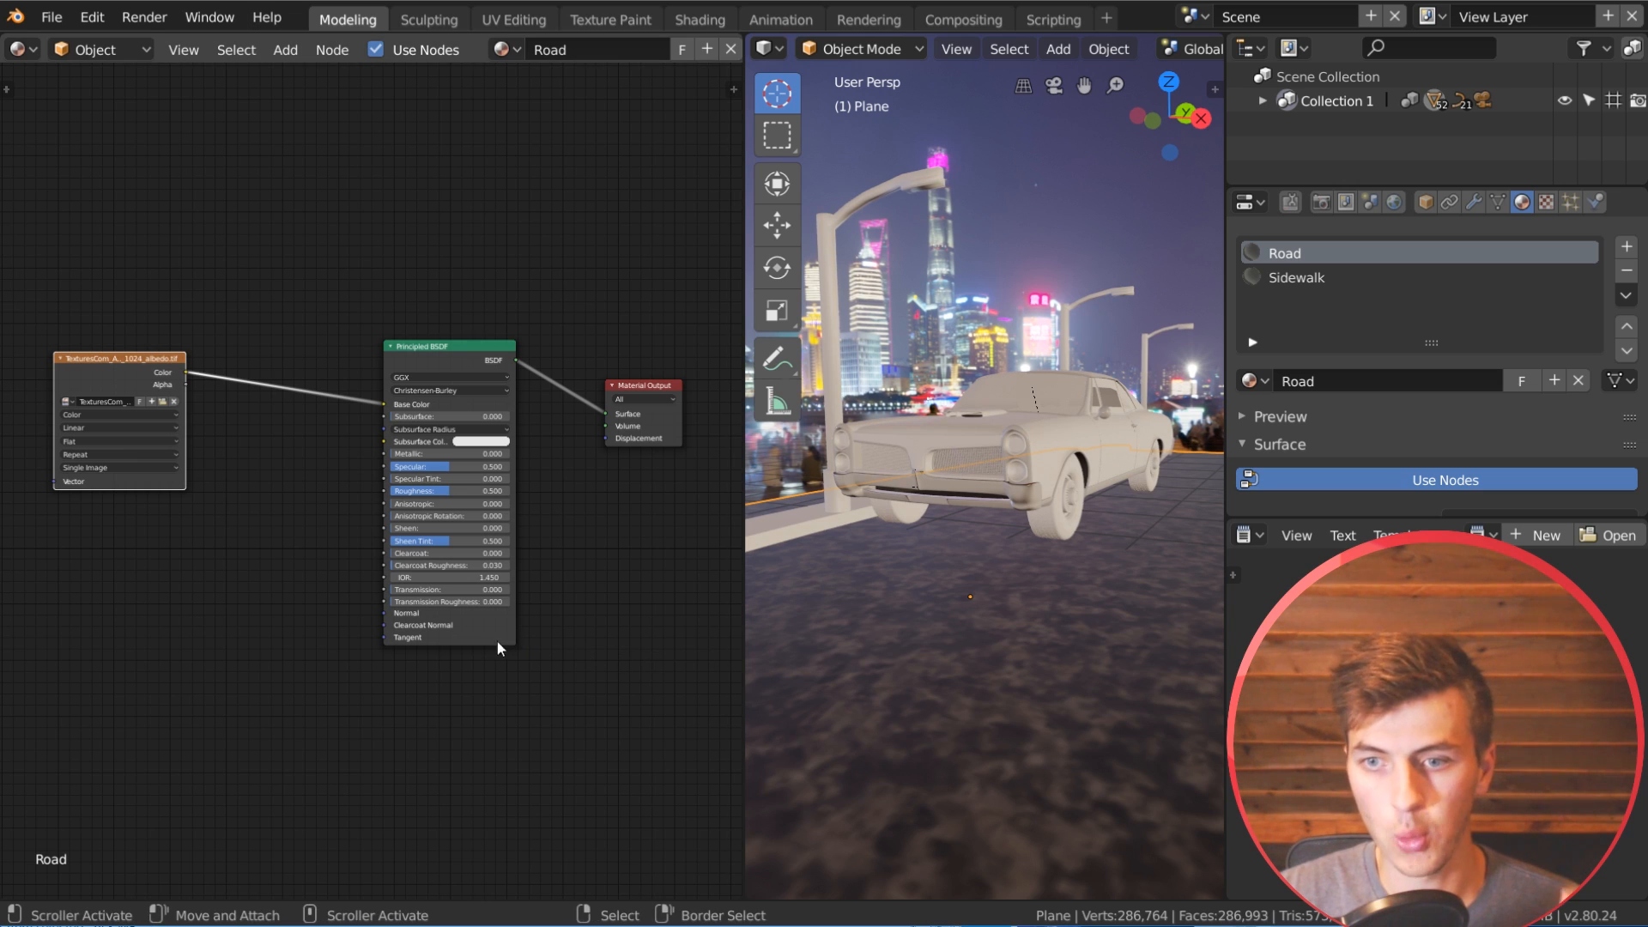
Step: Add a Texture Coordinate node and a Mapping node in front of the asphalt albedo texture node
scroll(554, 621, down, 1)
middle_drag(75, 516, 319, 486)
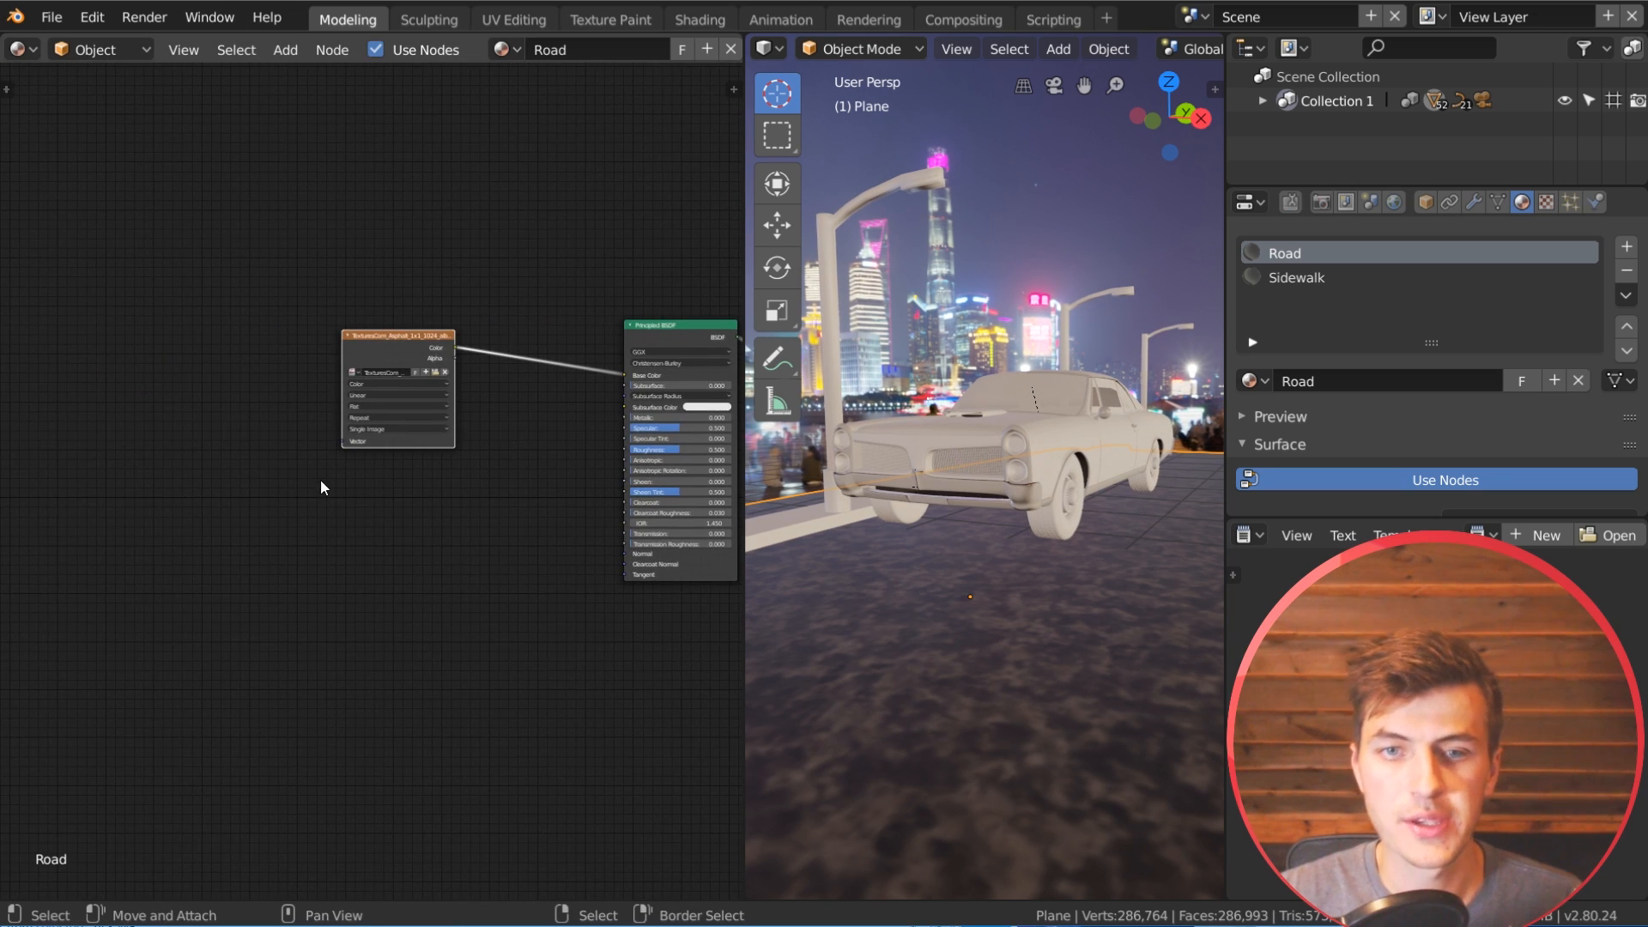
key(shift+a)
mouse_move(120, 331)
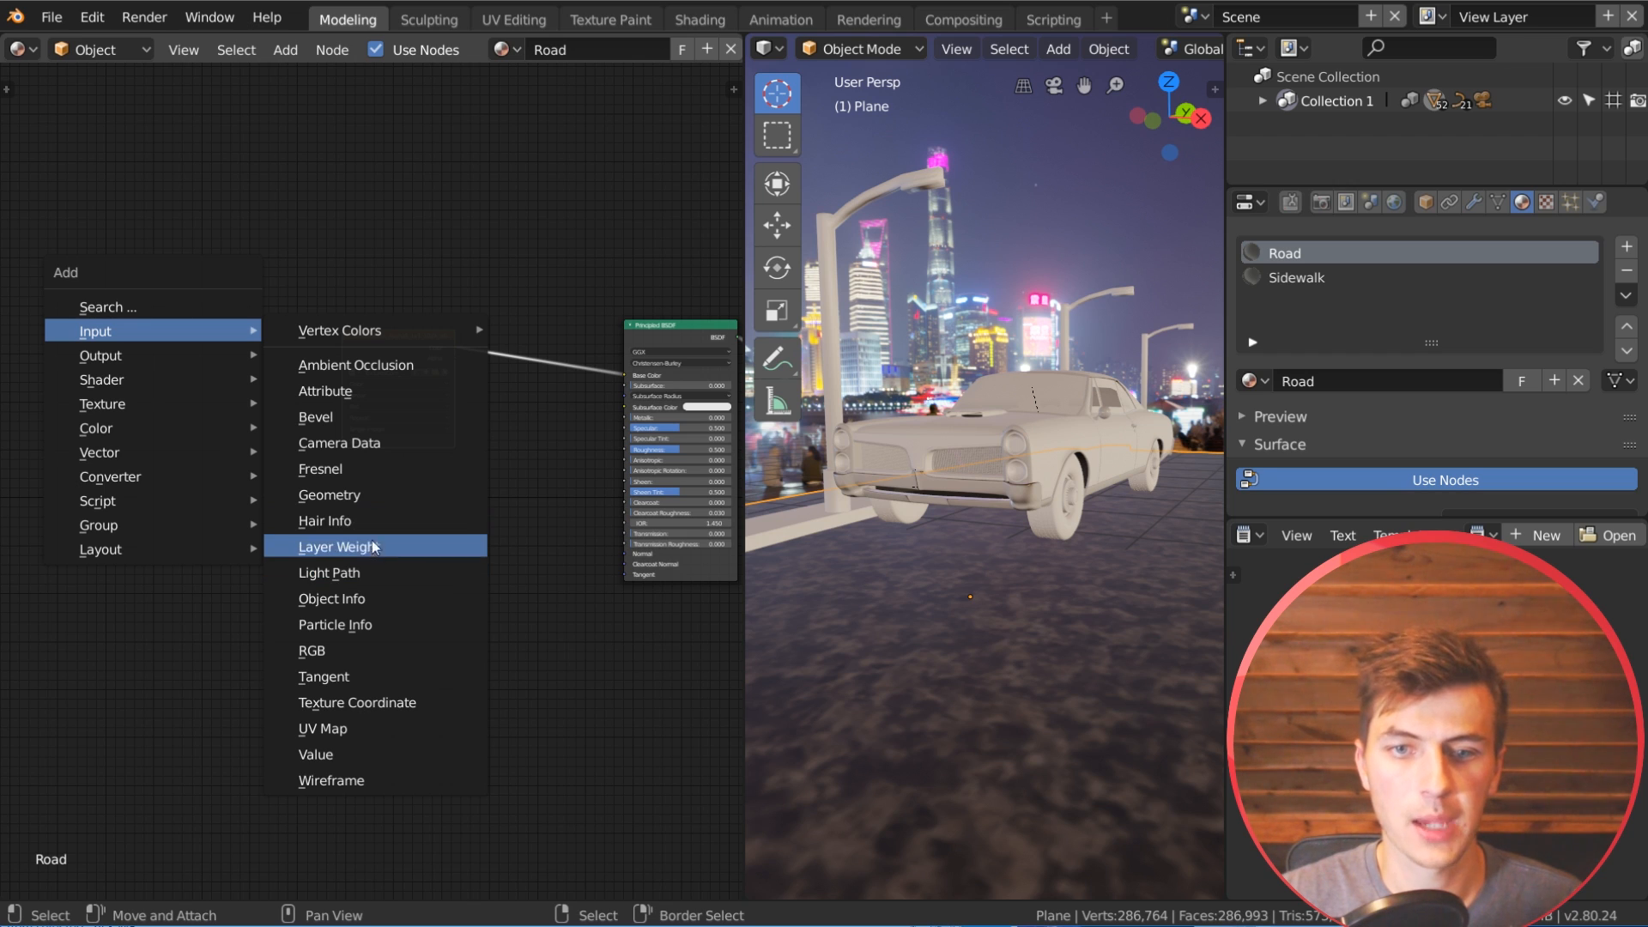
click(357, 702)
click(177, 393)
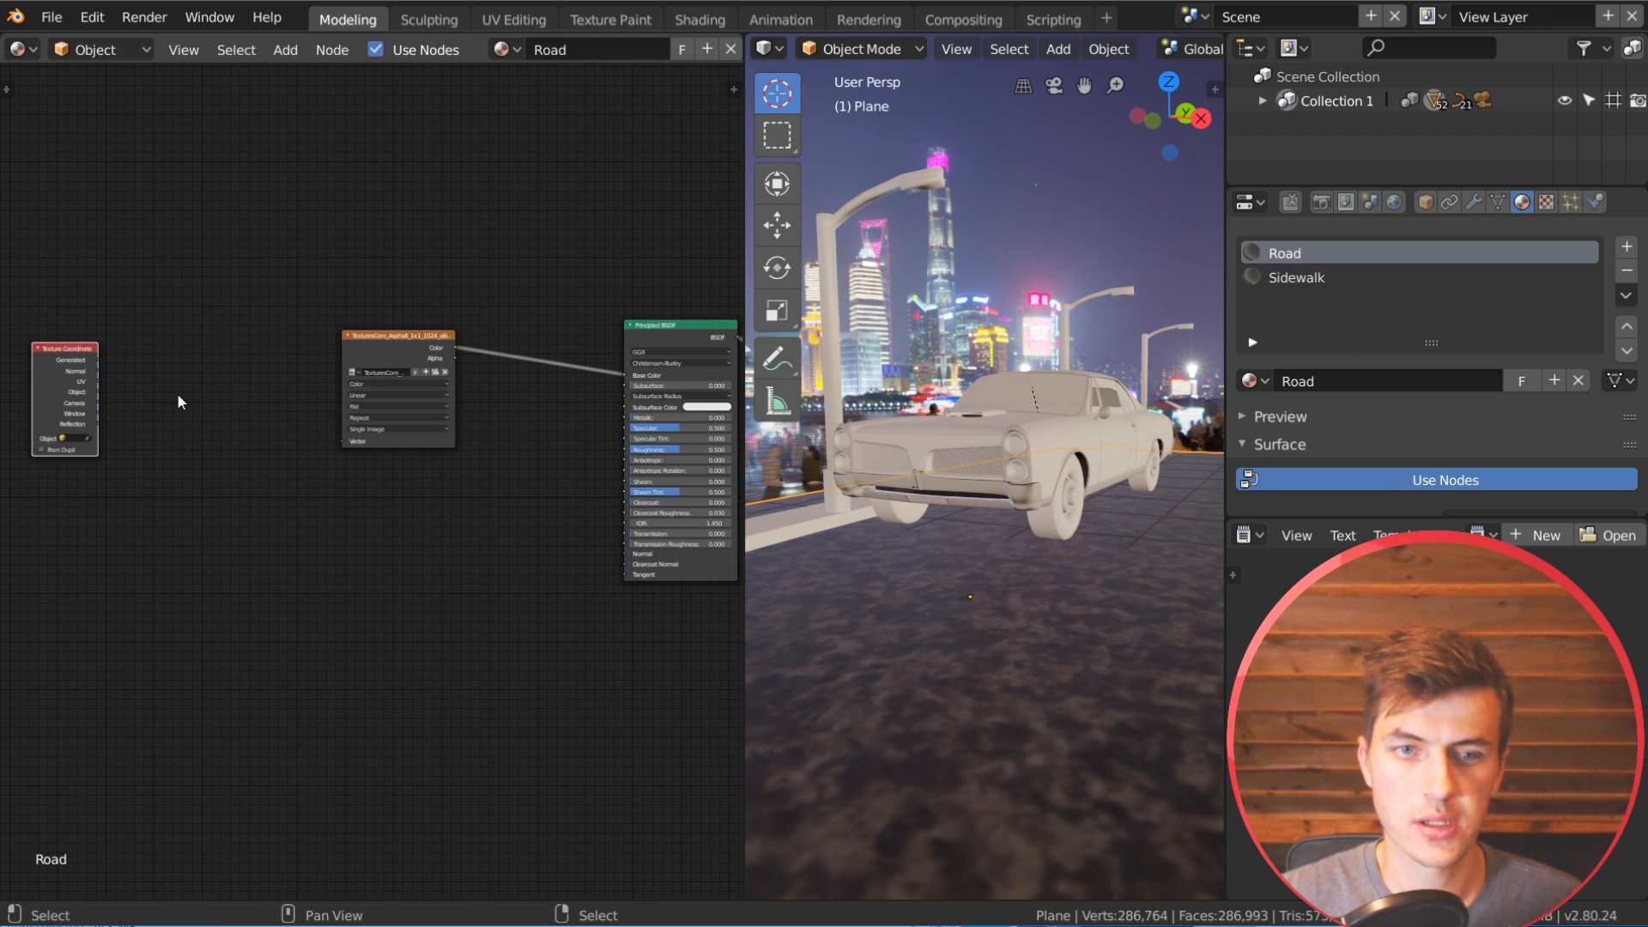
key(shift+a)
mouse_move(109, 517)
click(306, 566)
click(220, 387)
Step: Link the Texture Coordinate's UV output to the Mapping node's Vector, and the Mapping output to the albedo texture's Vector
scroll(174, 375, up, 3)
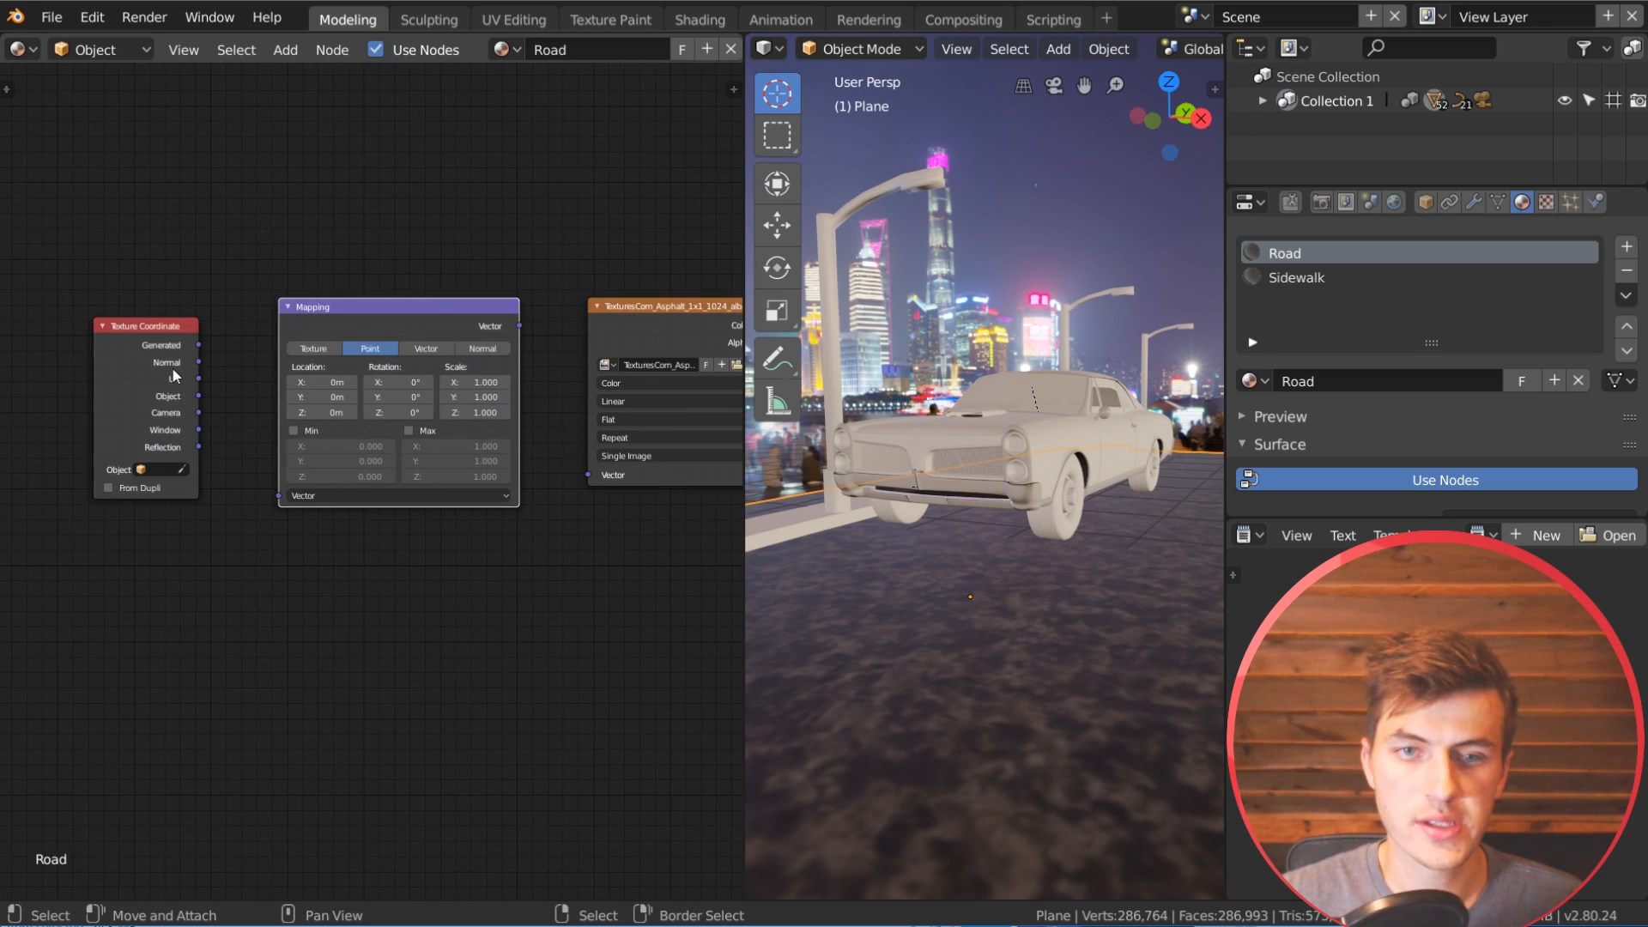
drag(198, 379, 278, 496)
drag(520, 325, 585, 476)
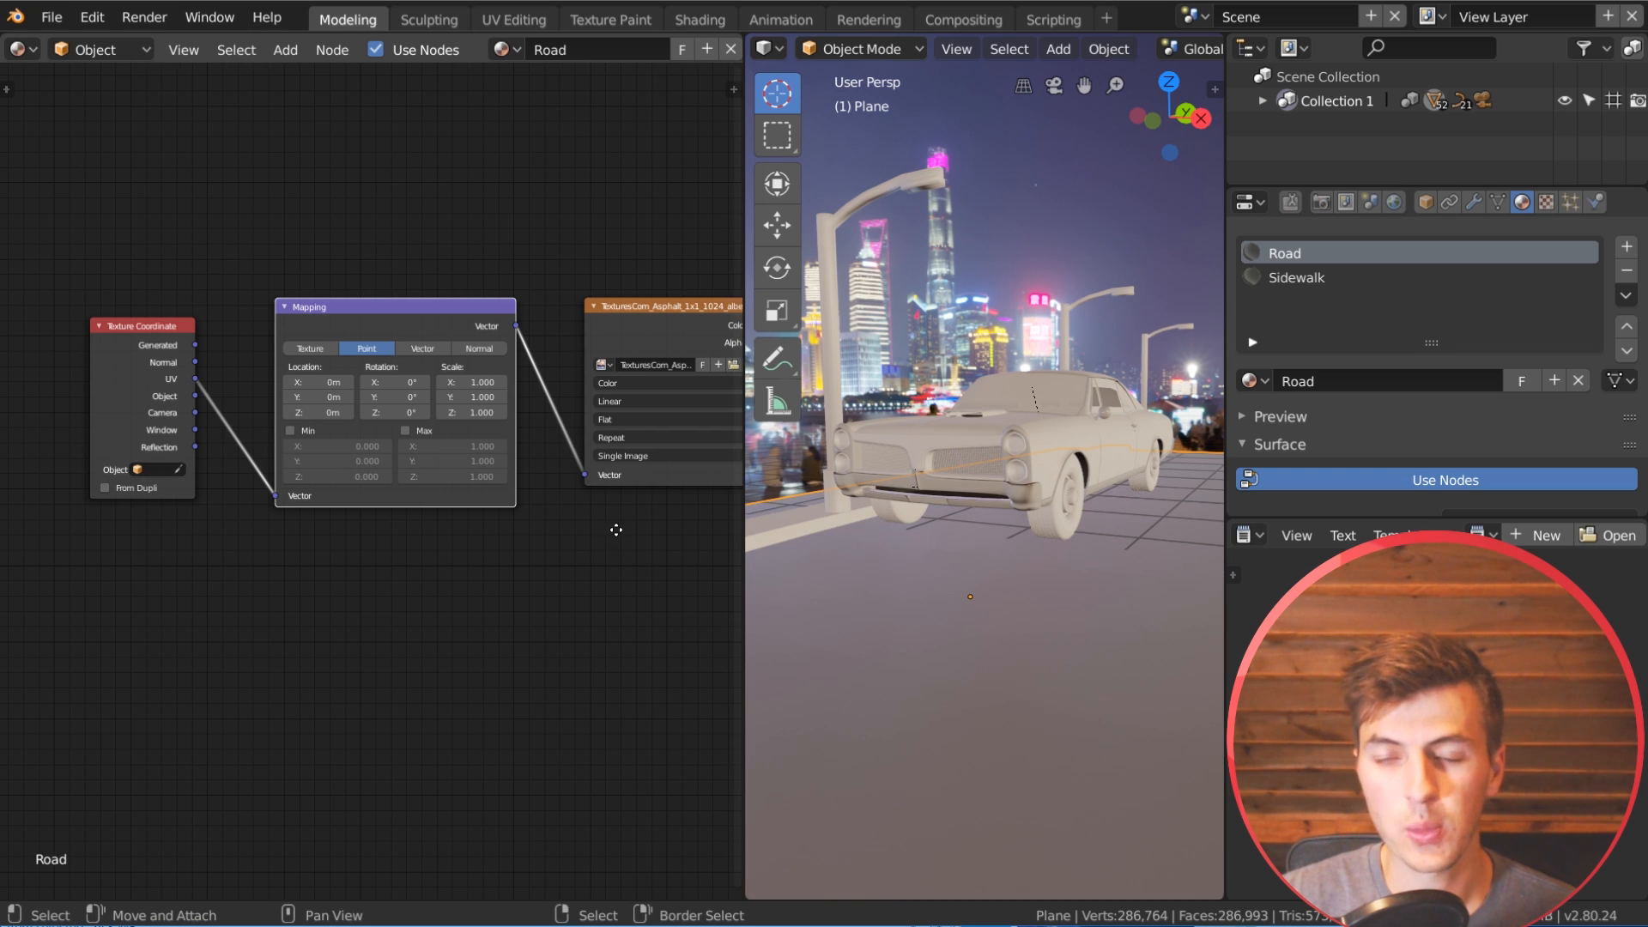
middle_drag(618, 526, 507, 581)
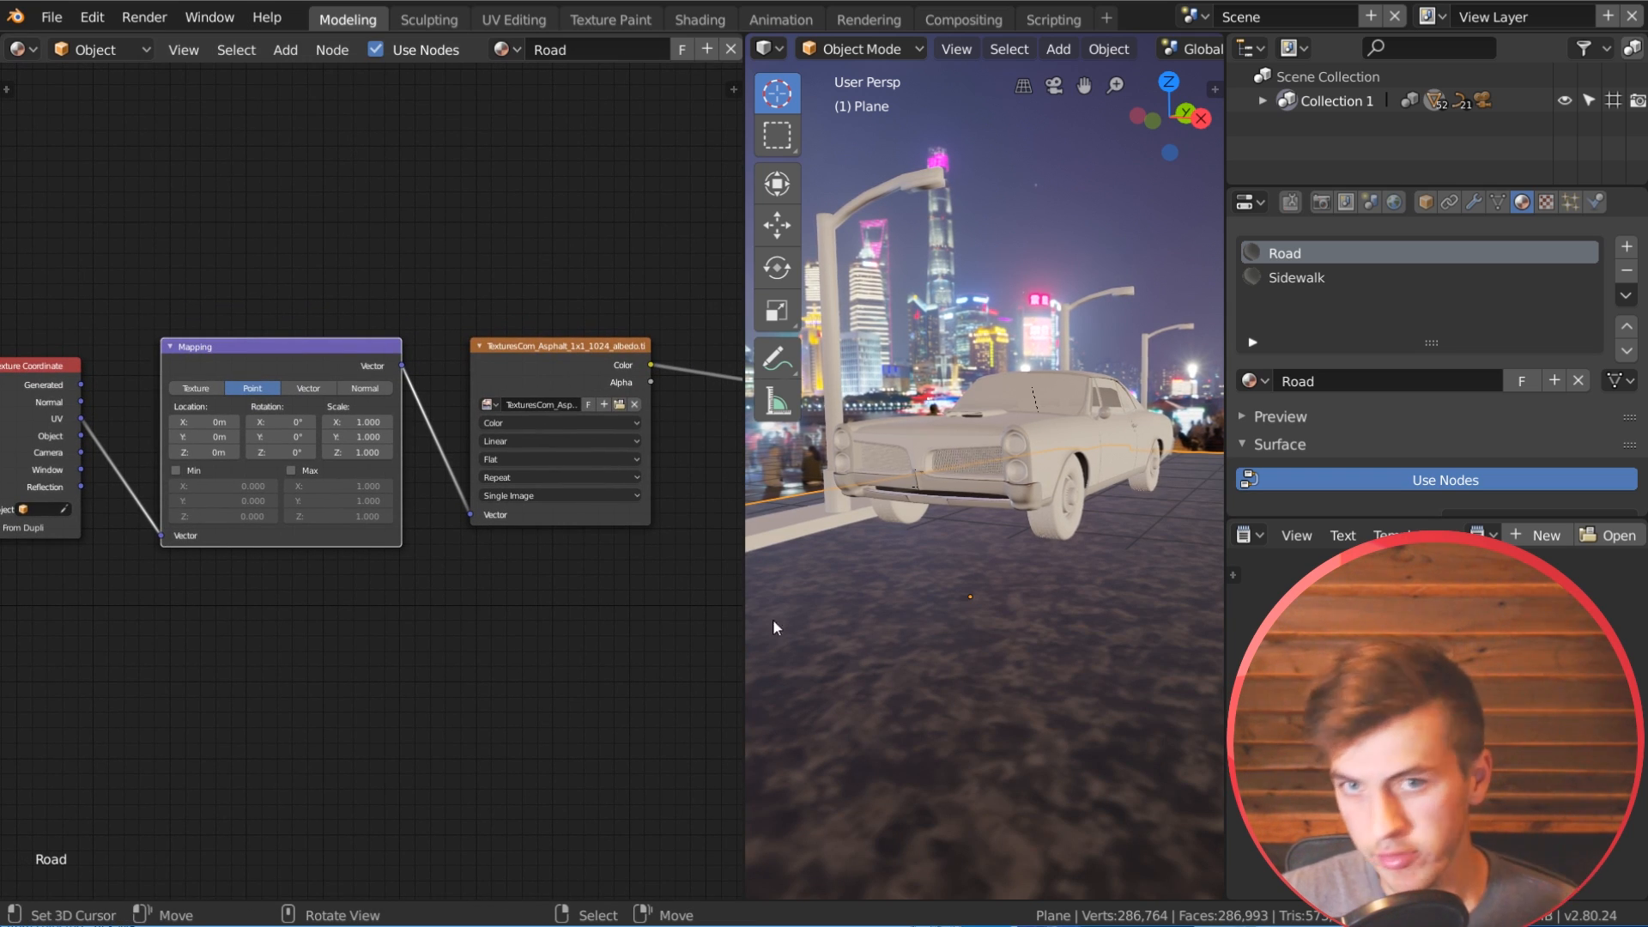
Step: Set the Mapping node's X and Y scale to 20 and inspect the asphalt tiling near the car
drag(371, 423, 550, 423)
key(Escape)
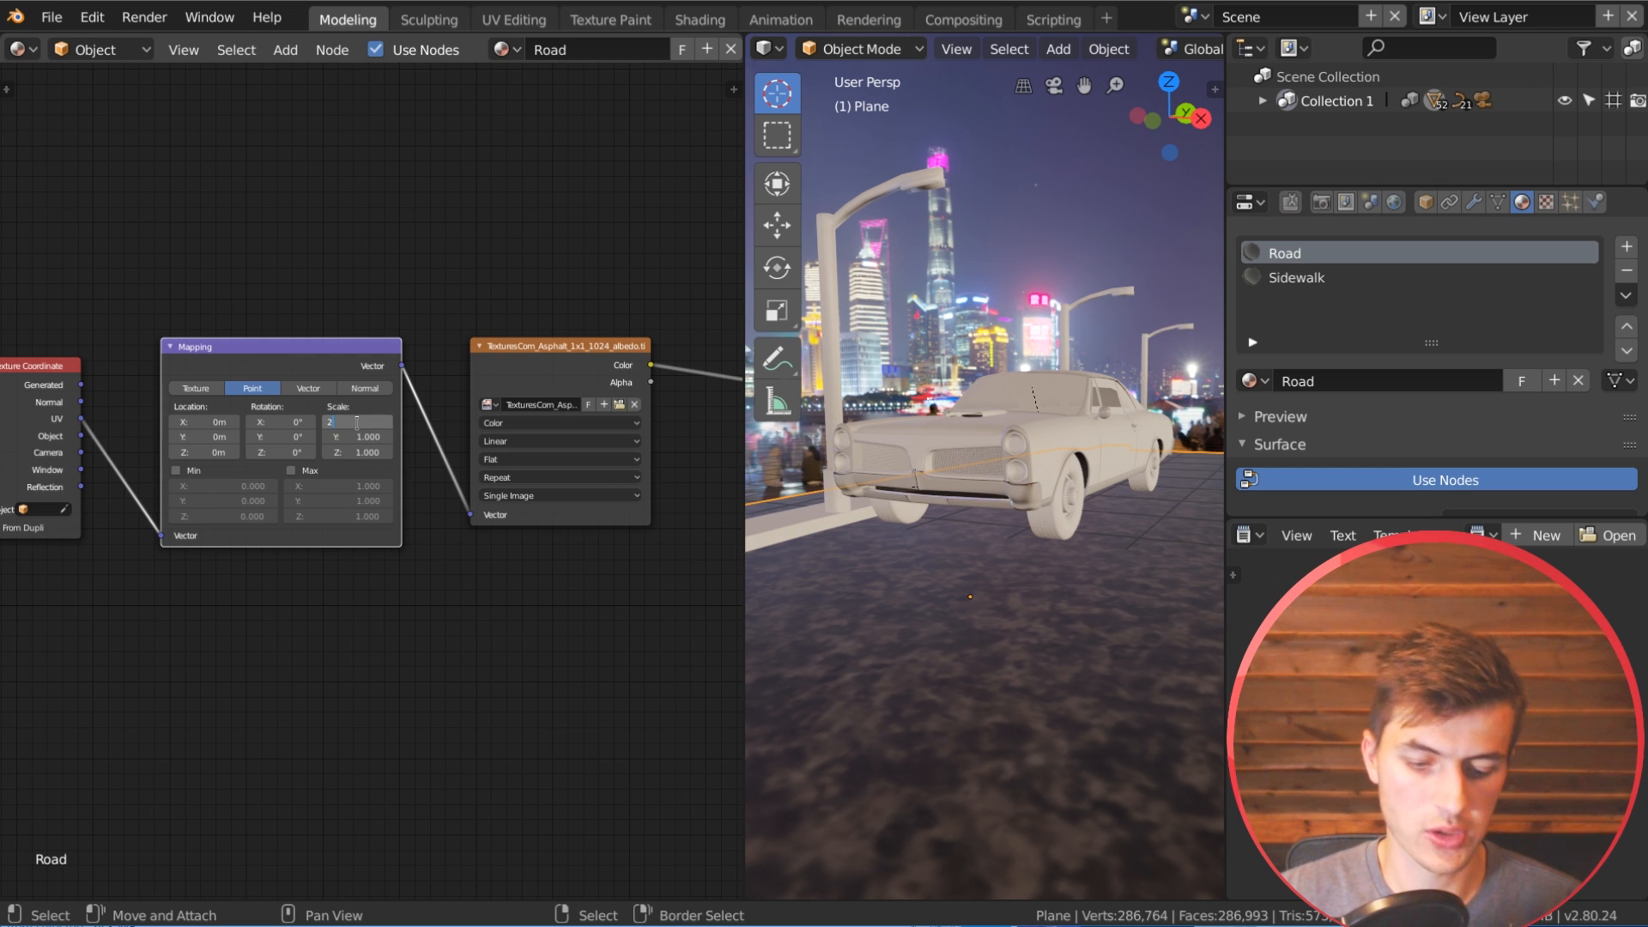
key(Tab)
text(20)
key(Return)
middle_drag(1049, 586, 949, 750)
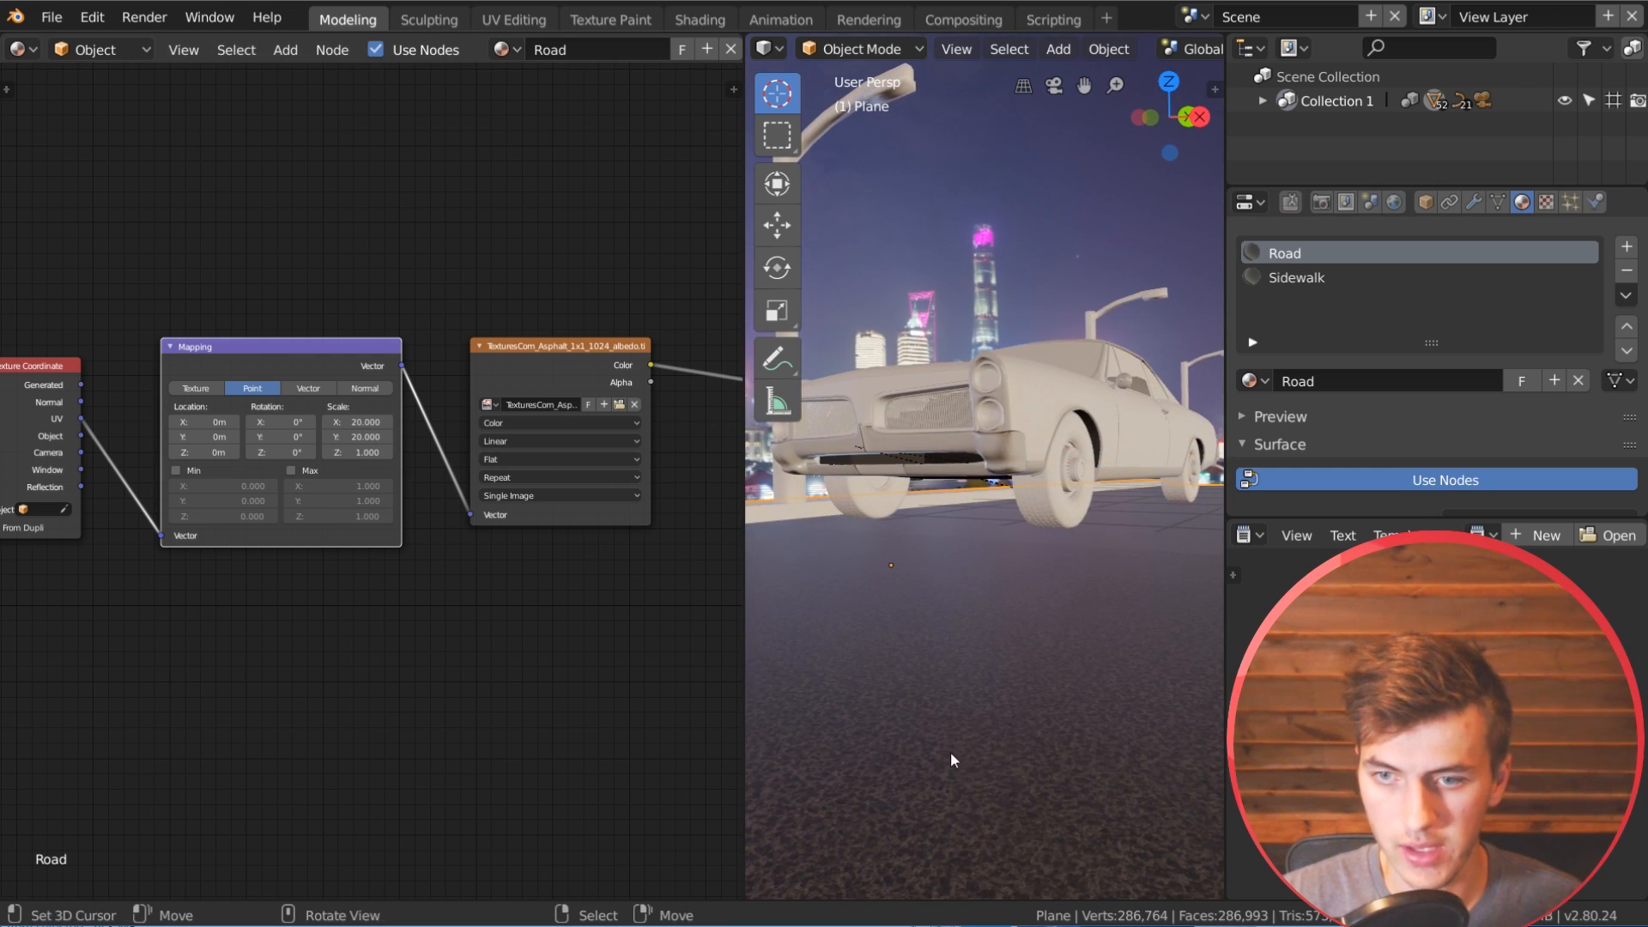
middle_drag(996, 643, 1021, 651)
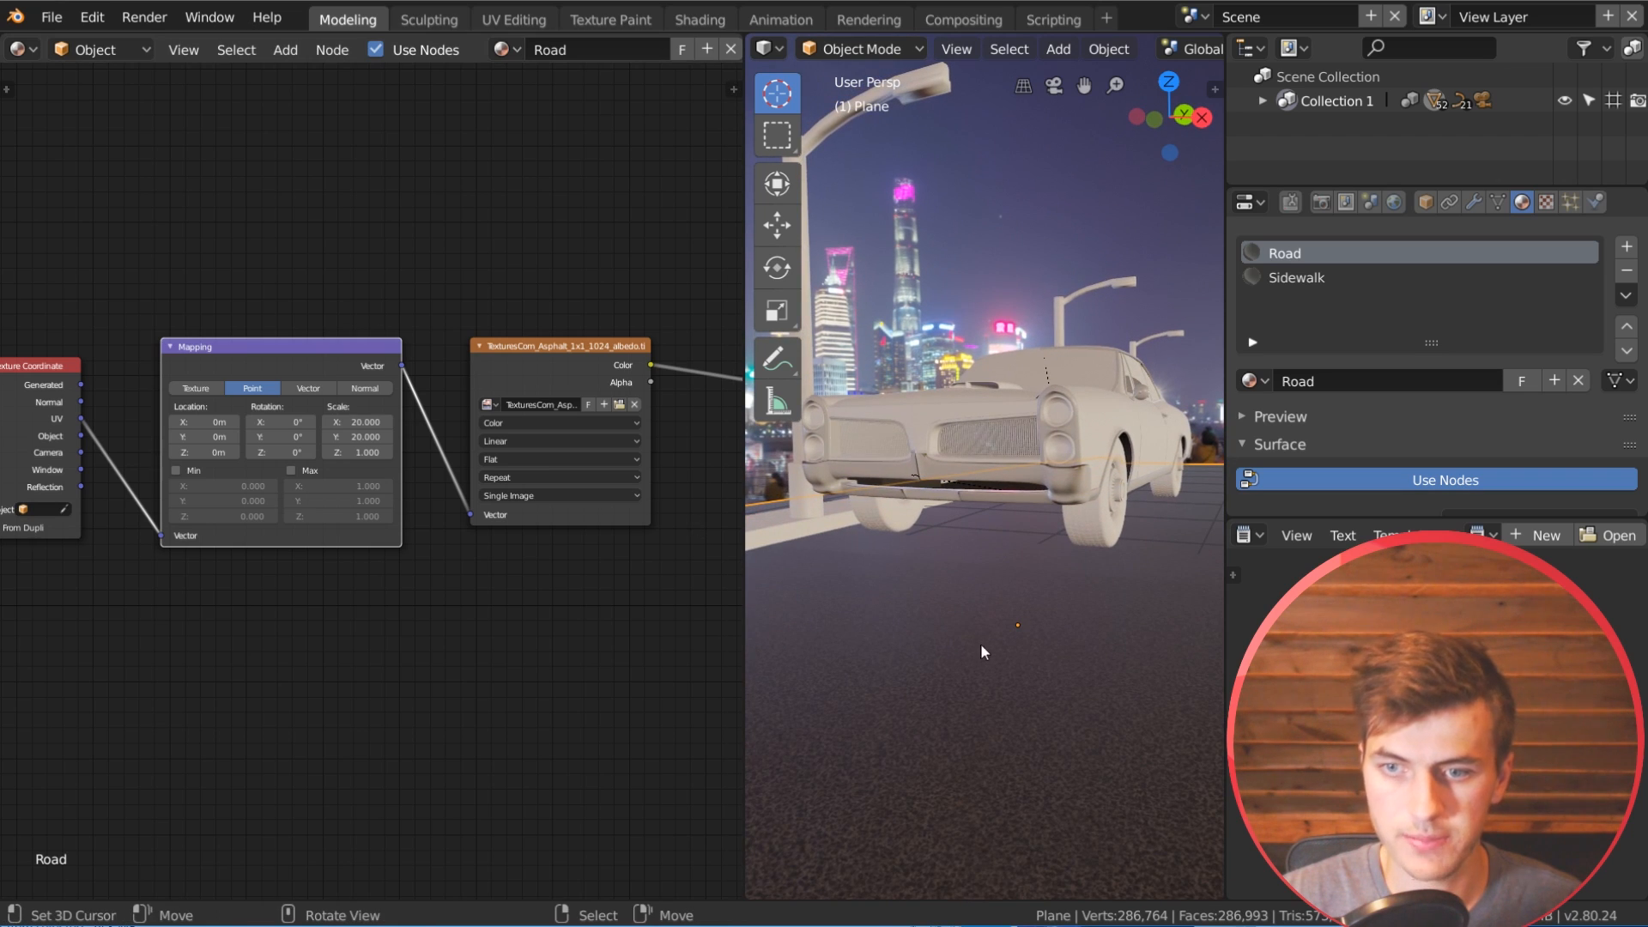
Step: Set the Mapping node's X and Y scale to 18
key(Return)
key(Return)
scroll(987, 639, down, 2)
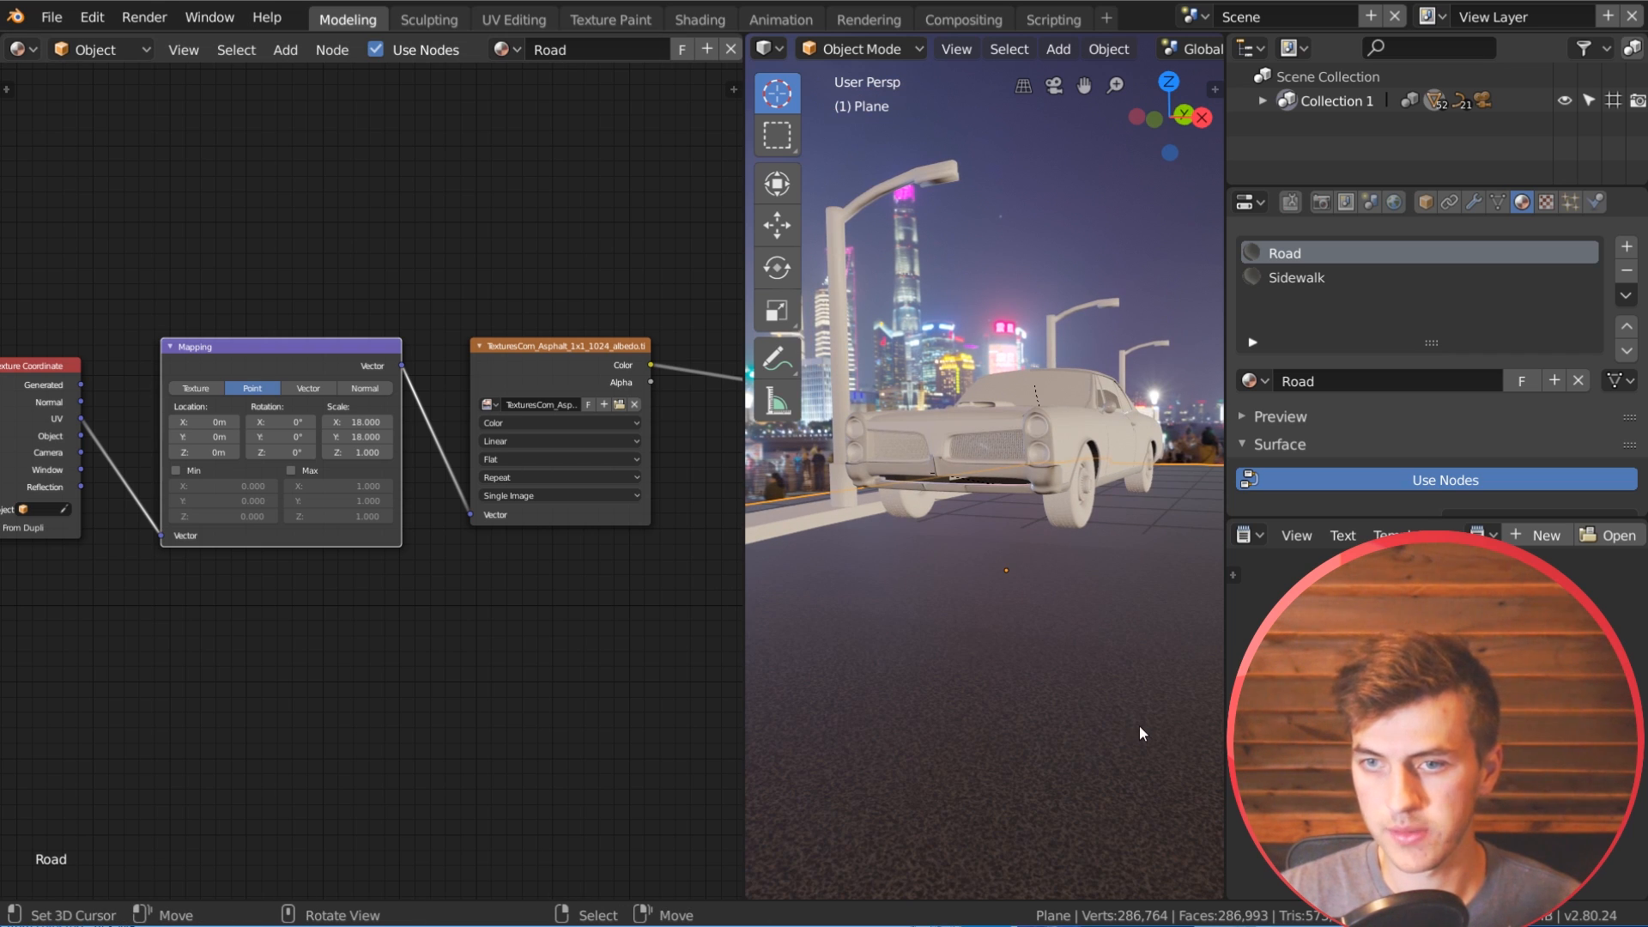
Step: Duplicate the asphalt albedo texture node and place the copy well below the original
scroll(555, 563, down, 1)
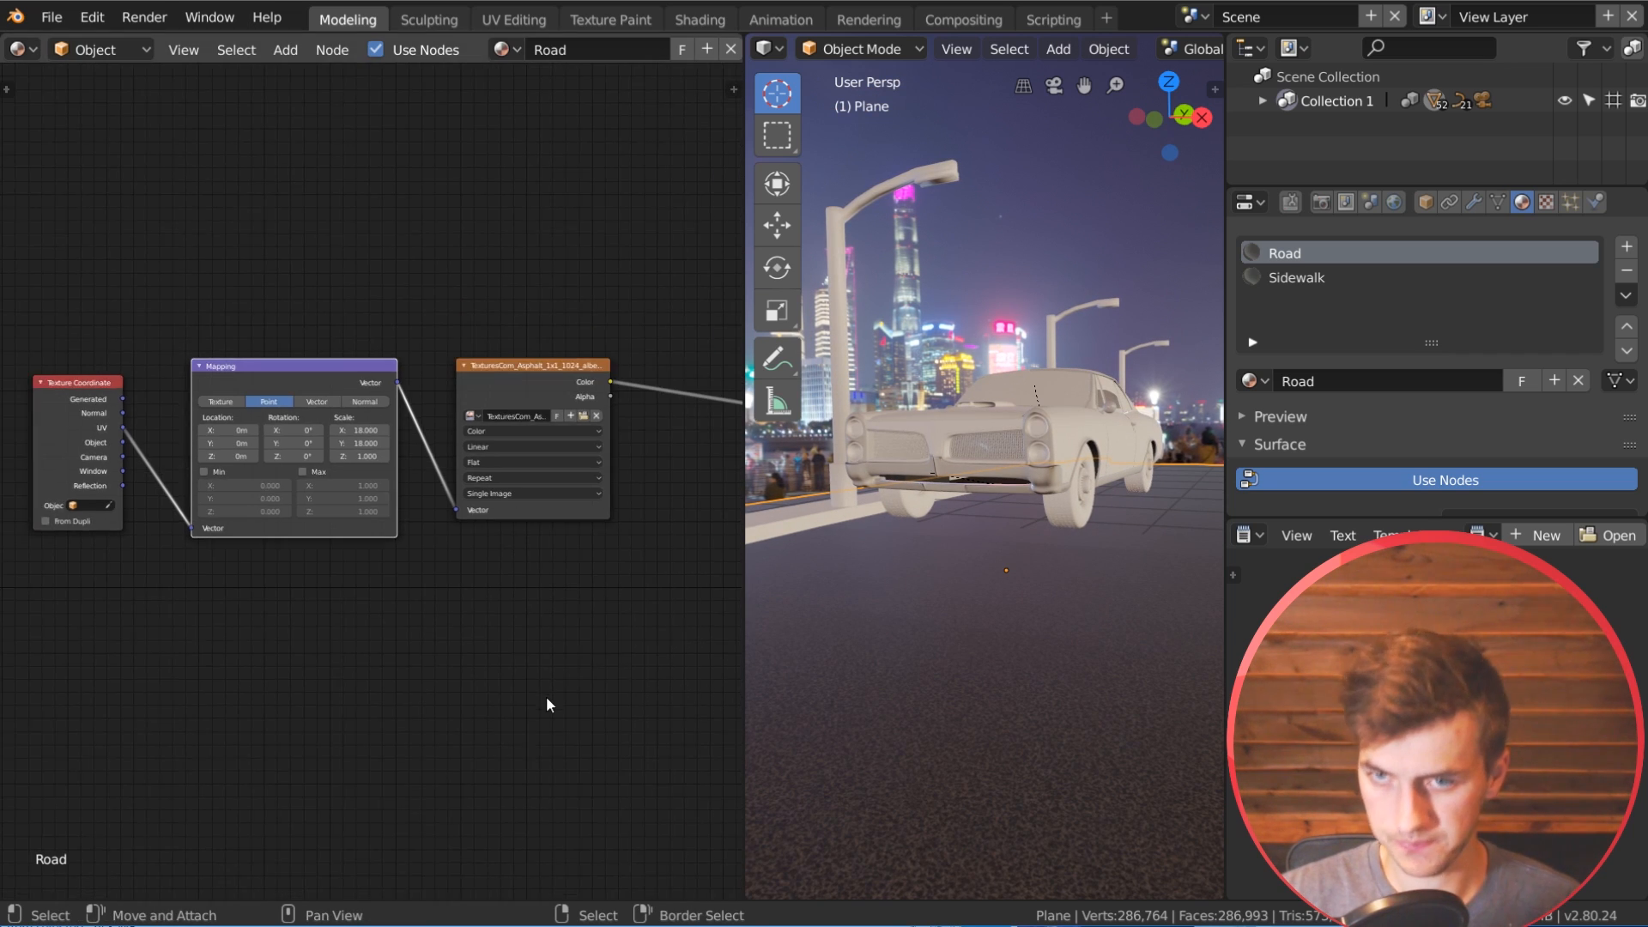
middle_drag(546, 697, 366, 647)
middle_drag(650, 466, 533, 419)
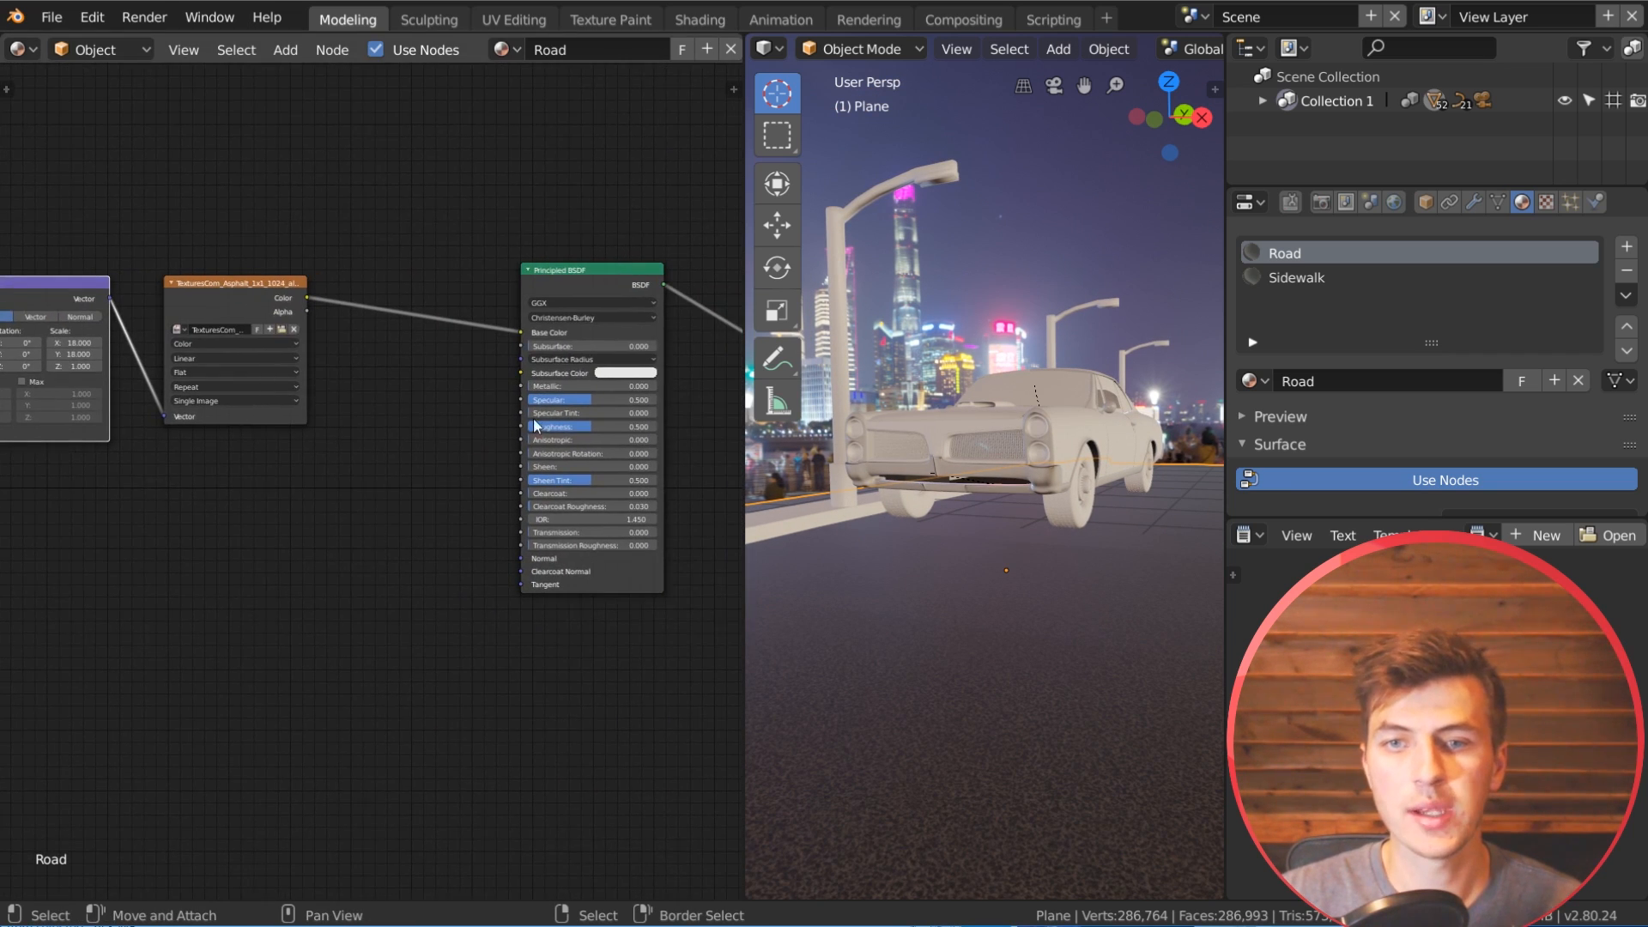
middle_drag(292, 556, 369, 461)
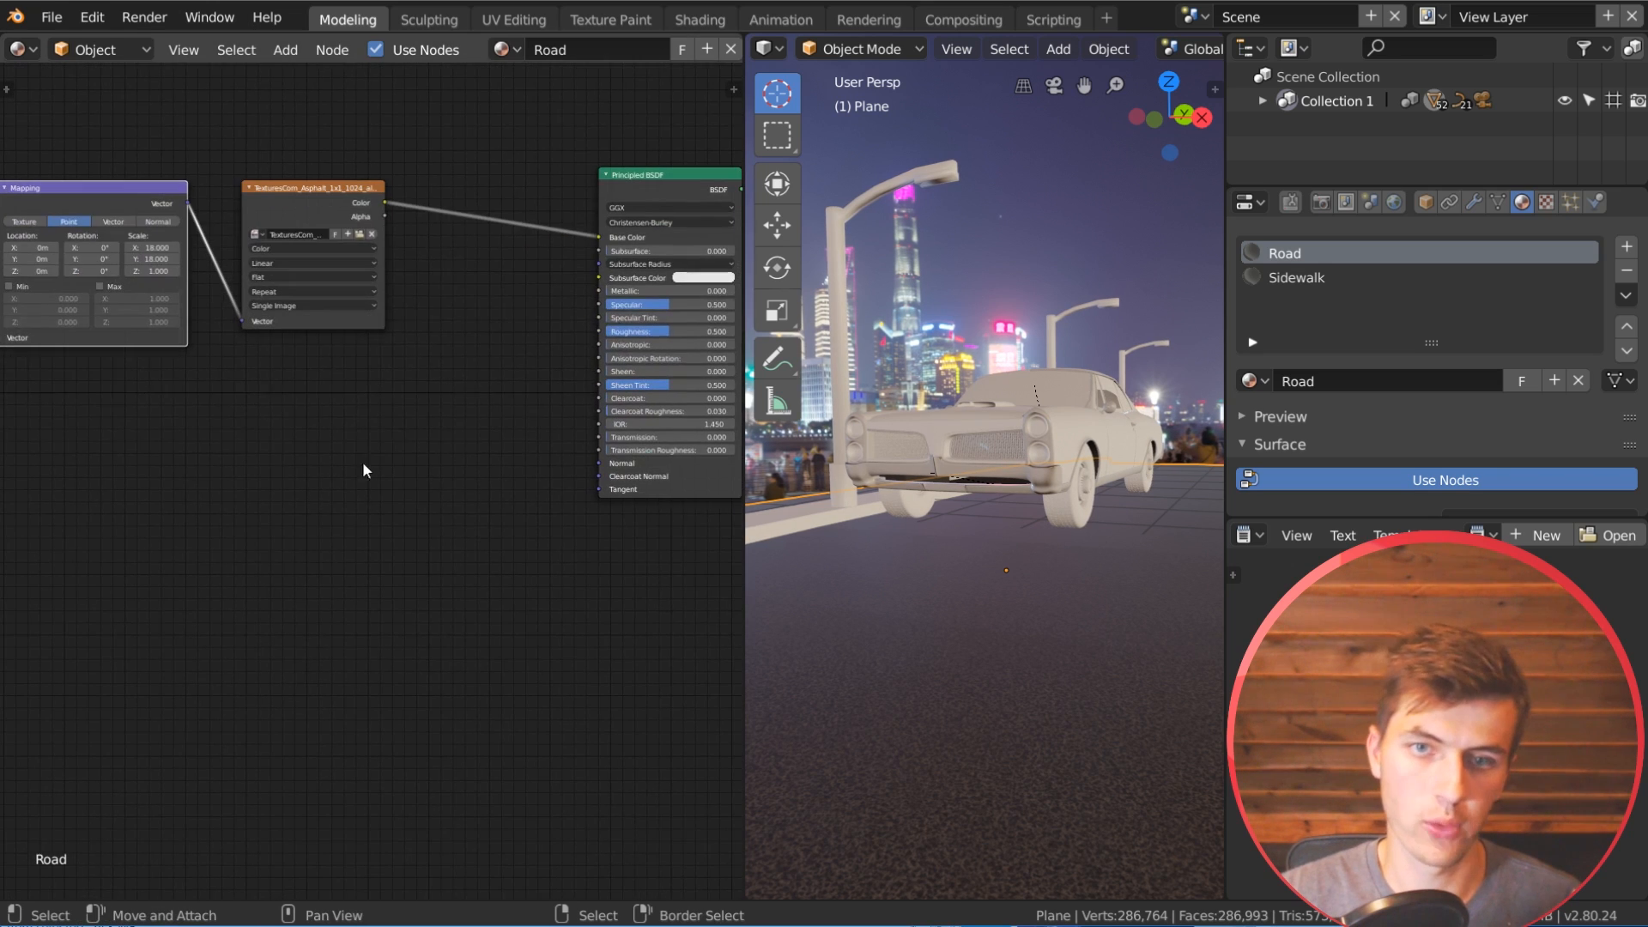
drag(305, 197, 299, 180)
key(shift+d)
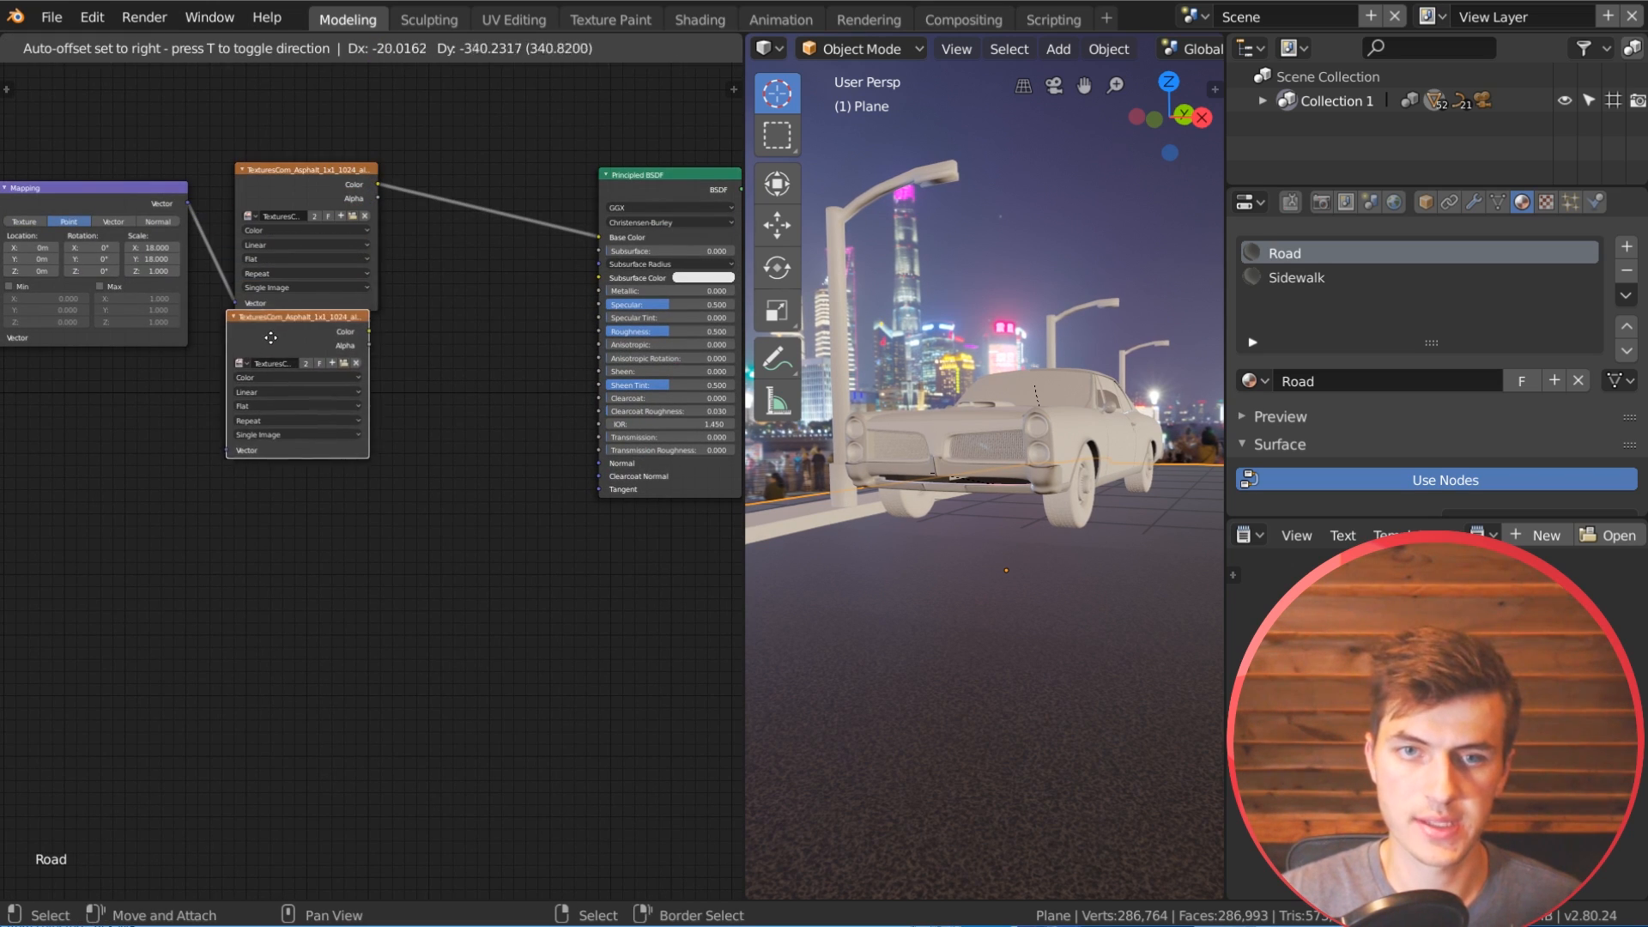
click(274, 381)
scroll(275, 381, up, 1)
drag(344, 382, 355, 562)
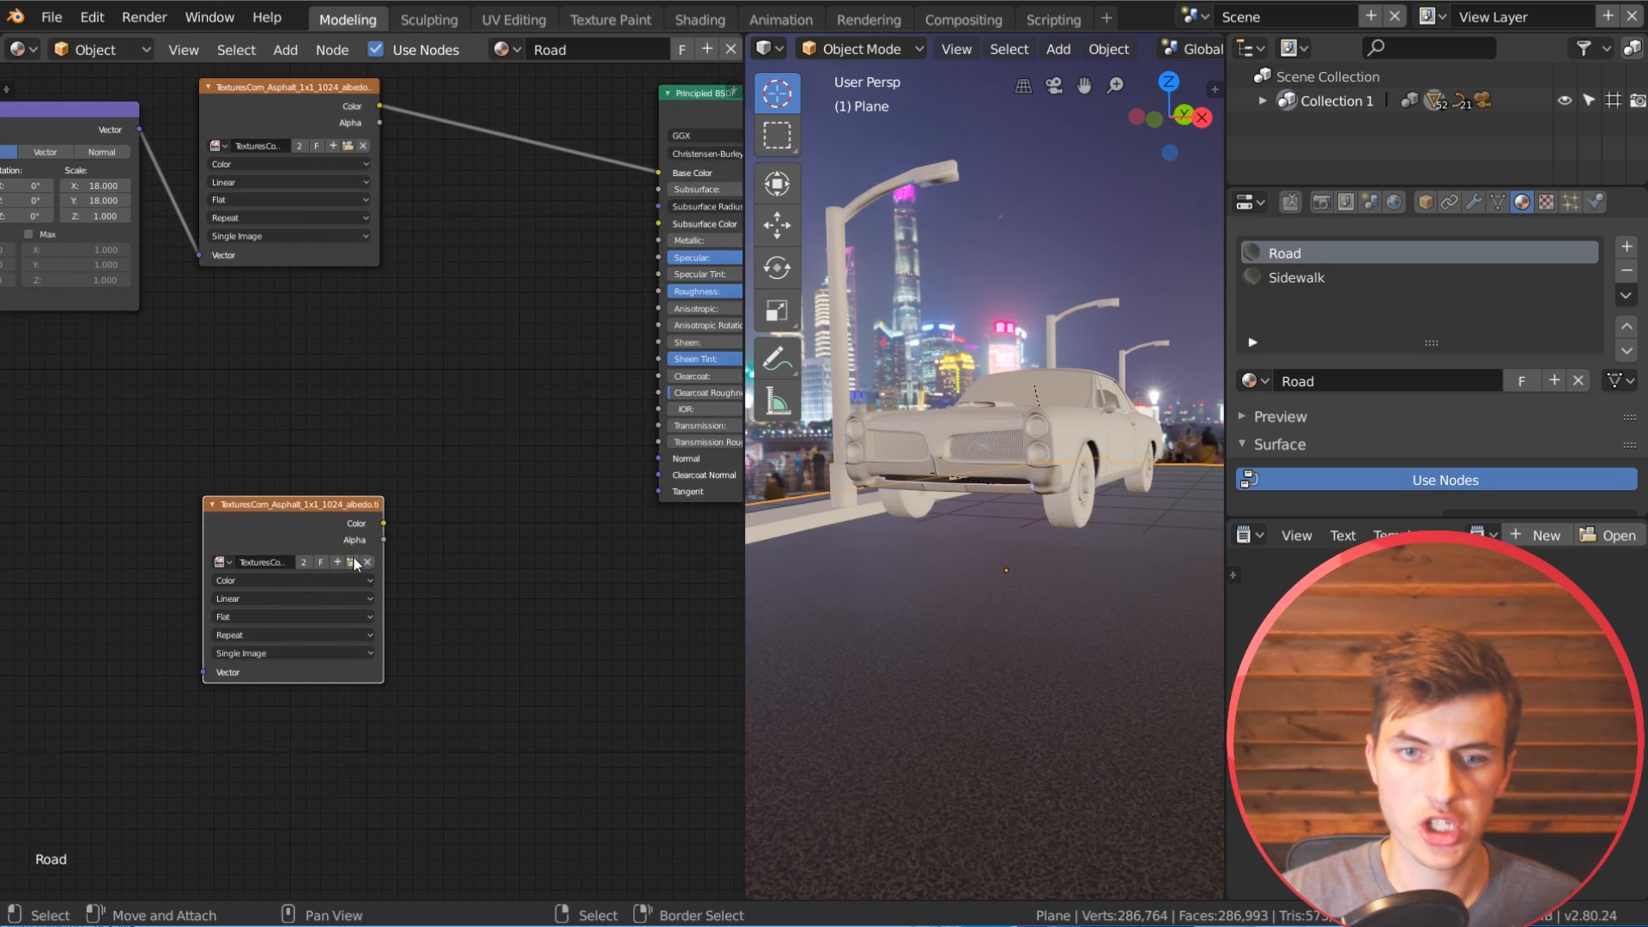
Step: Load TexturesCom_Asphalt_1x1_1024_normal.tif into the duplicated texture node and set its color space to Non-Color Data
click(352, 563)
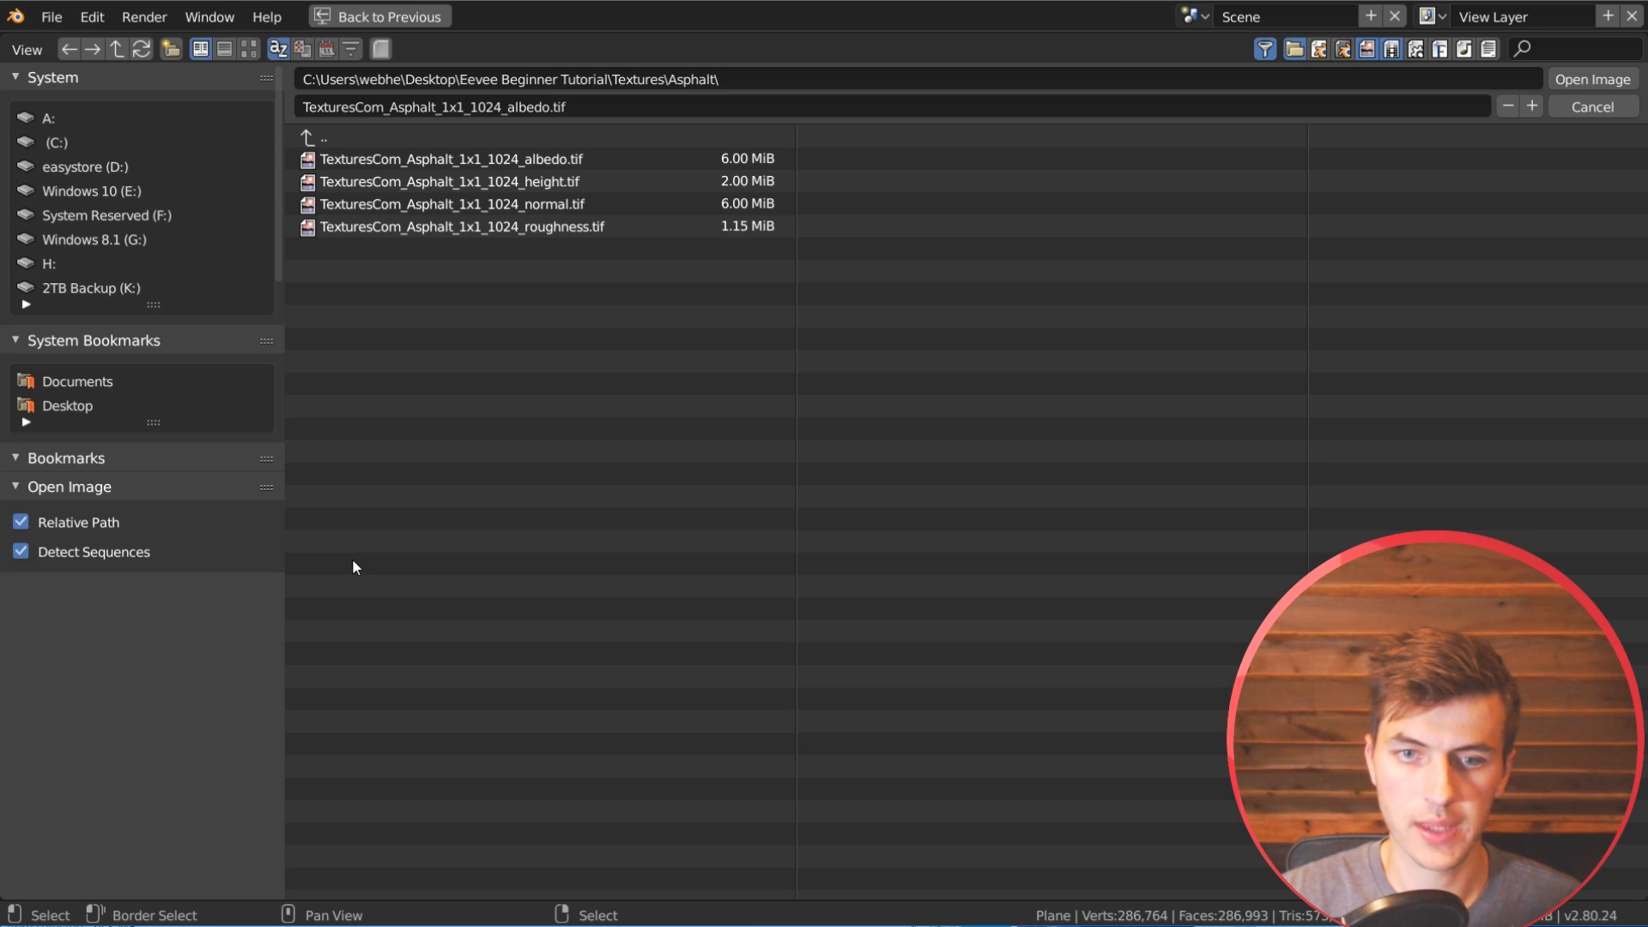
double_click(525, 204)
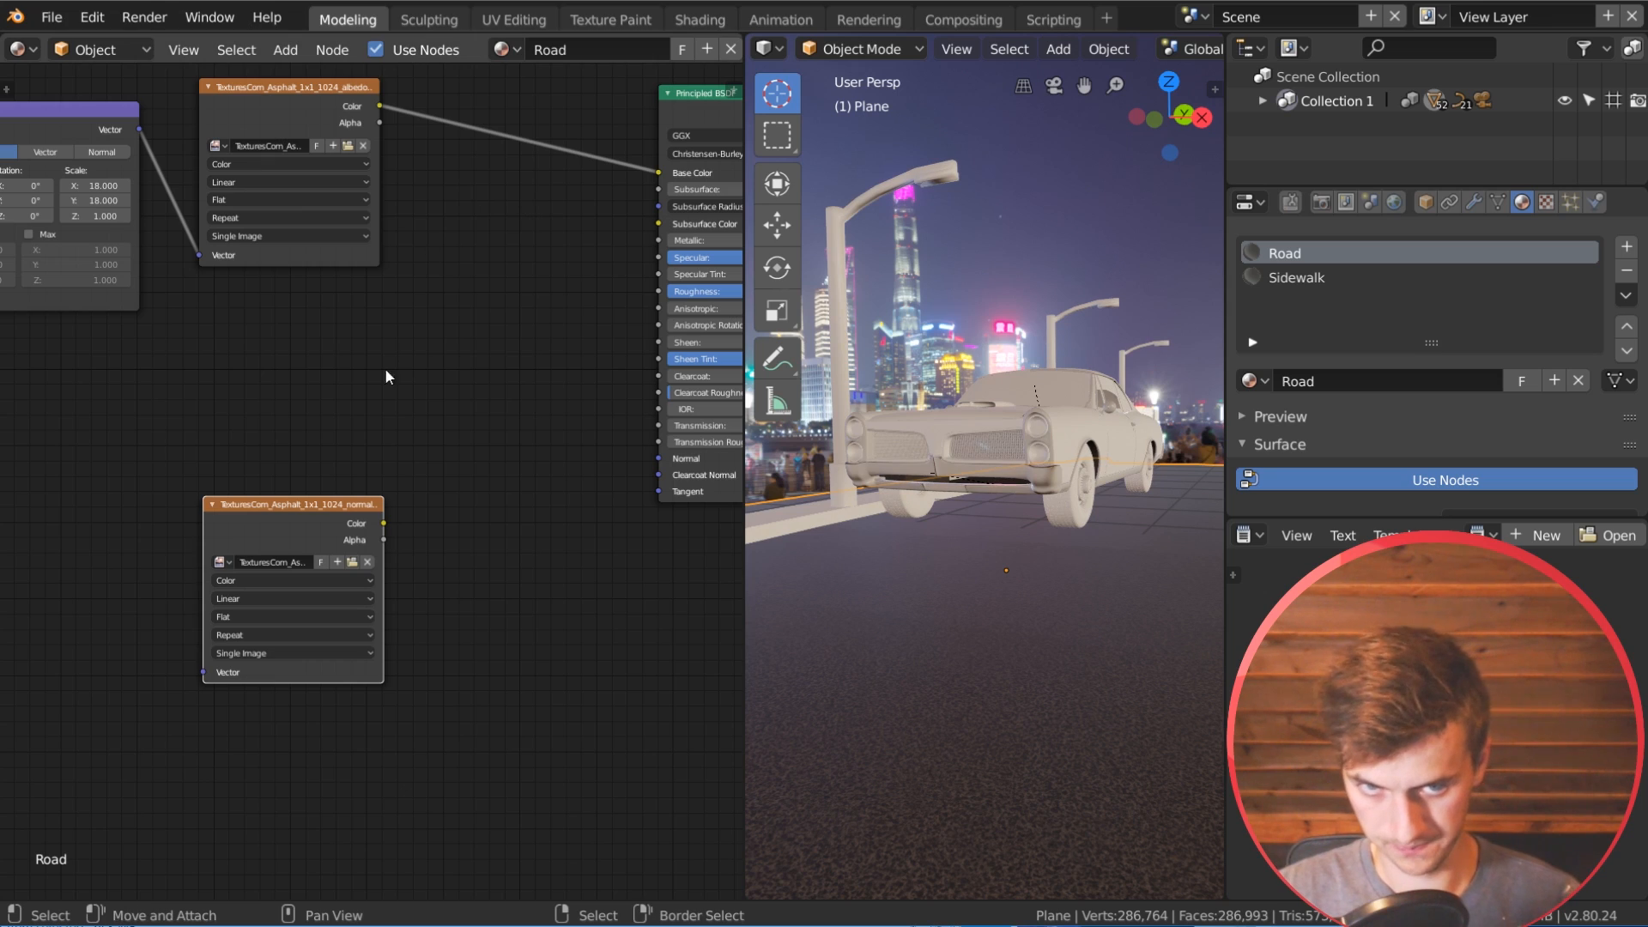
click(283, 579)
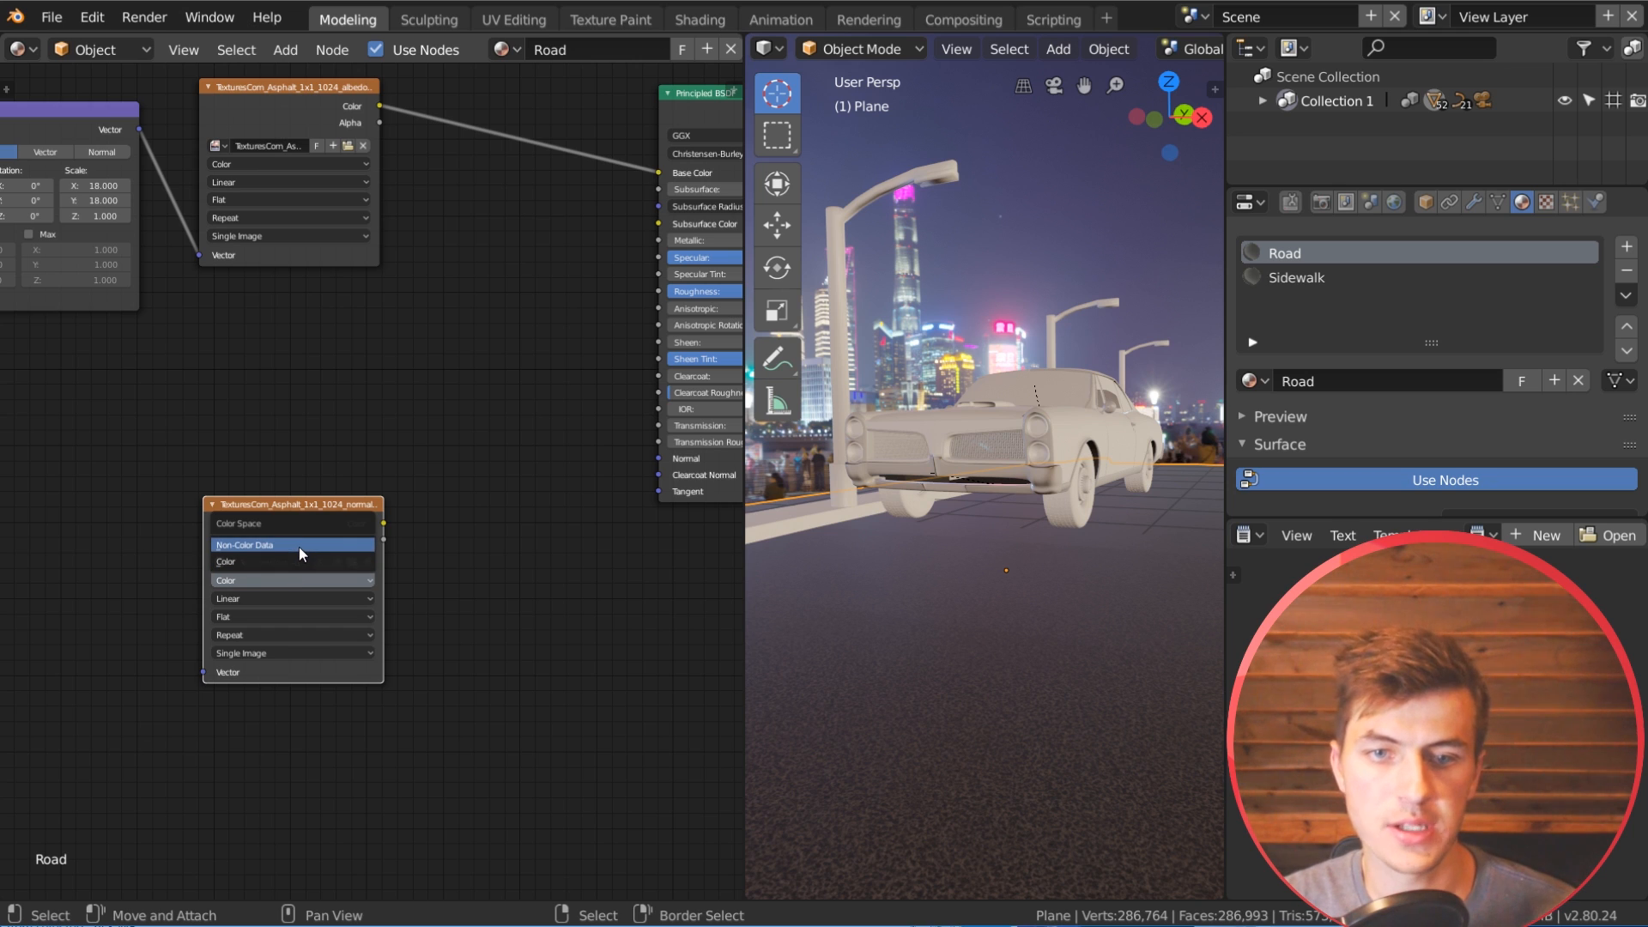
click(298, 547)
Step: Reposition the asphalt normal texture node and link the Mapping node's Vector output to its Vector input
drag(299, 548, 343, 529)
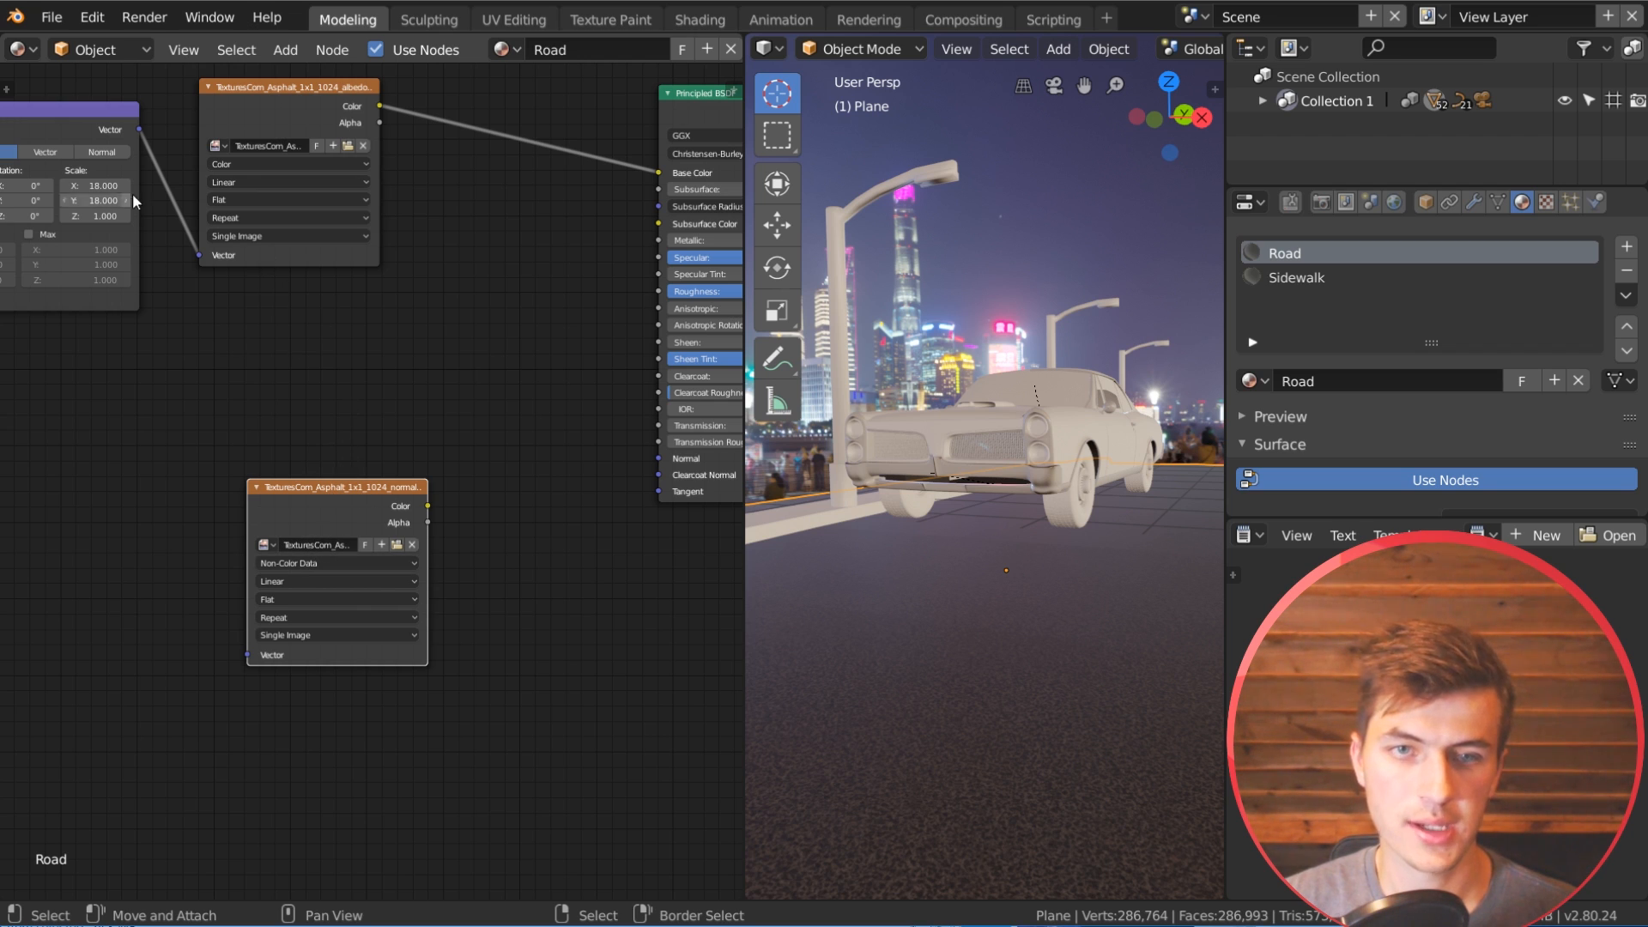
drag(140, 128, 247, 655)
middle_drag(402, 596, 267, 612)
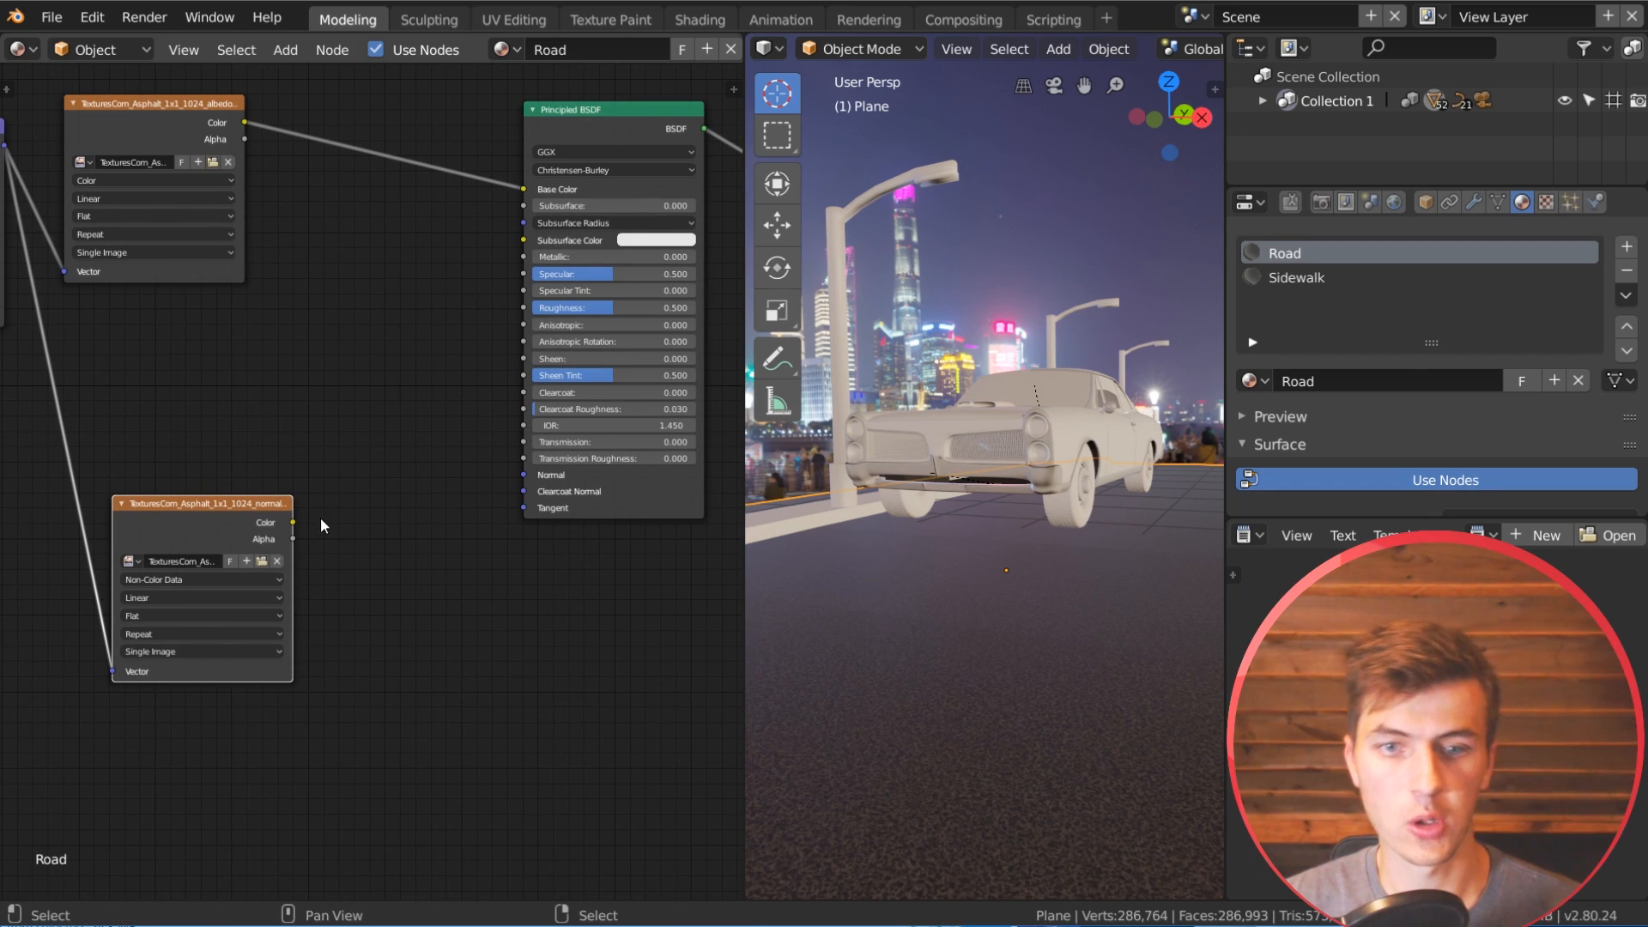
Step: Add a Normal Map node beside the asphalt normal texture and link the texture's Color output to its Color input
key(shift+a)
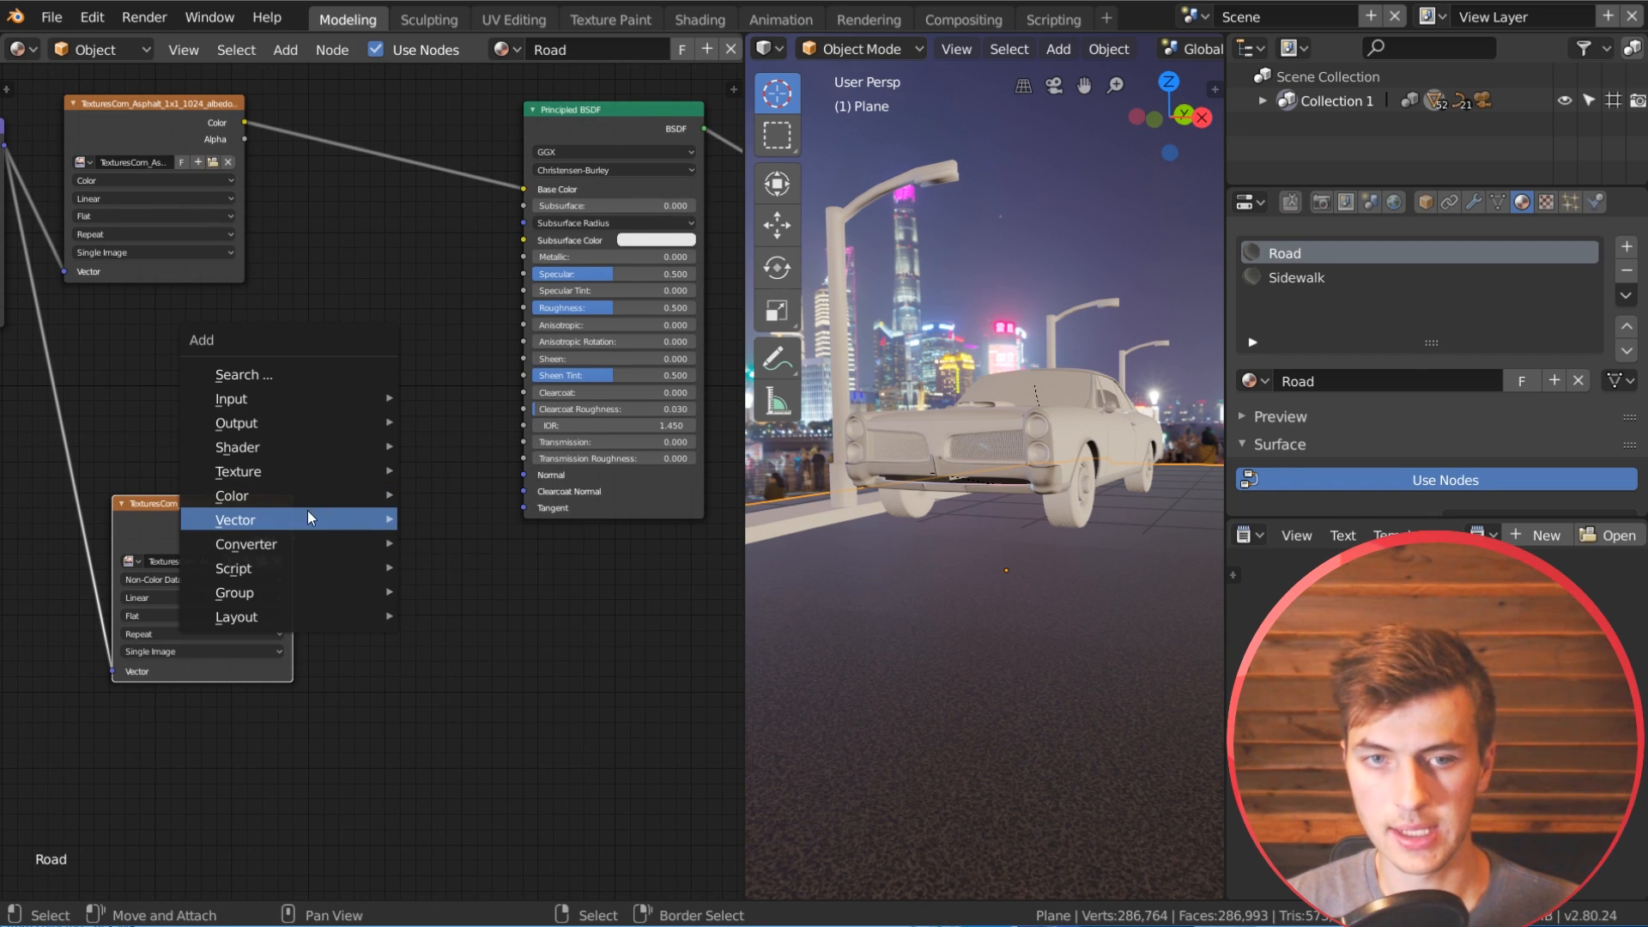
mouse_move(264, 549)
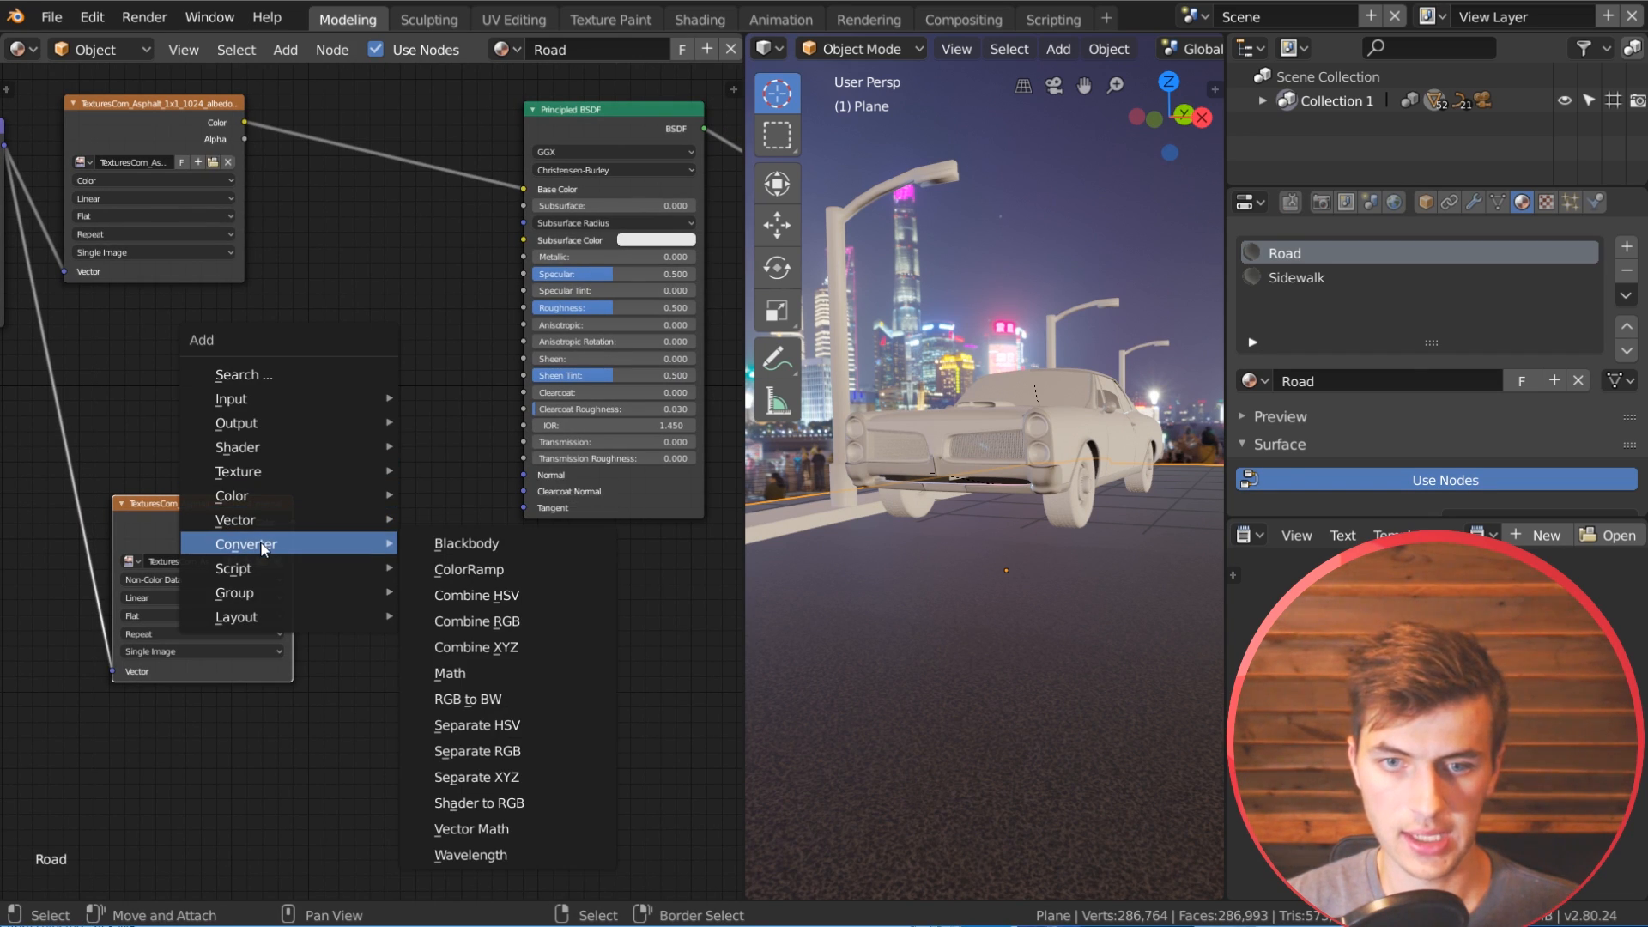
click(507, 622)
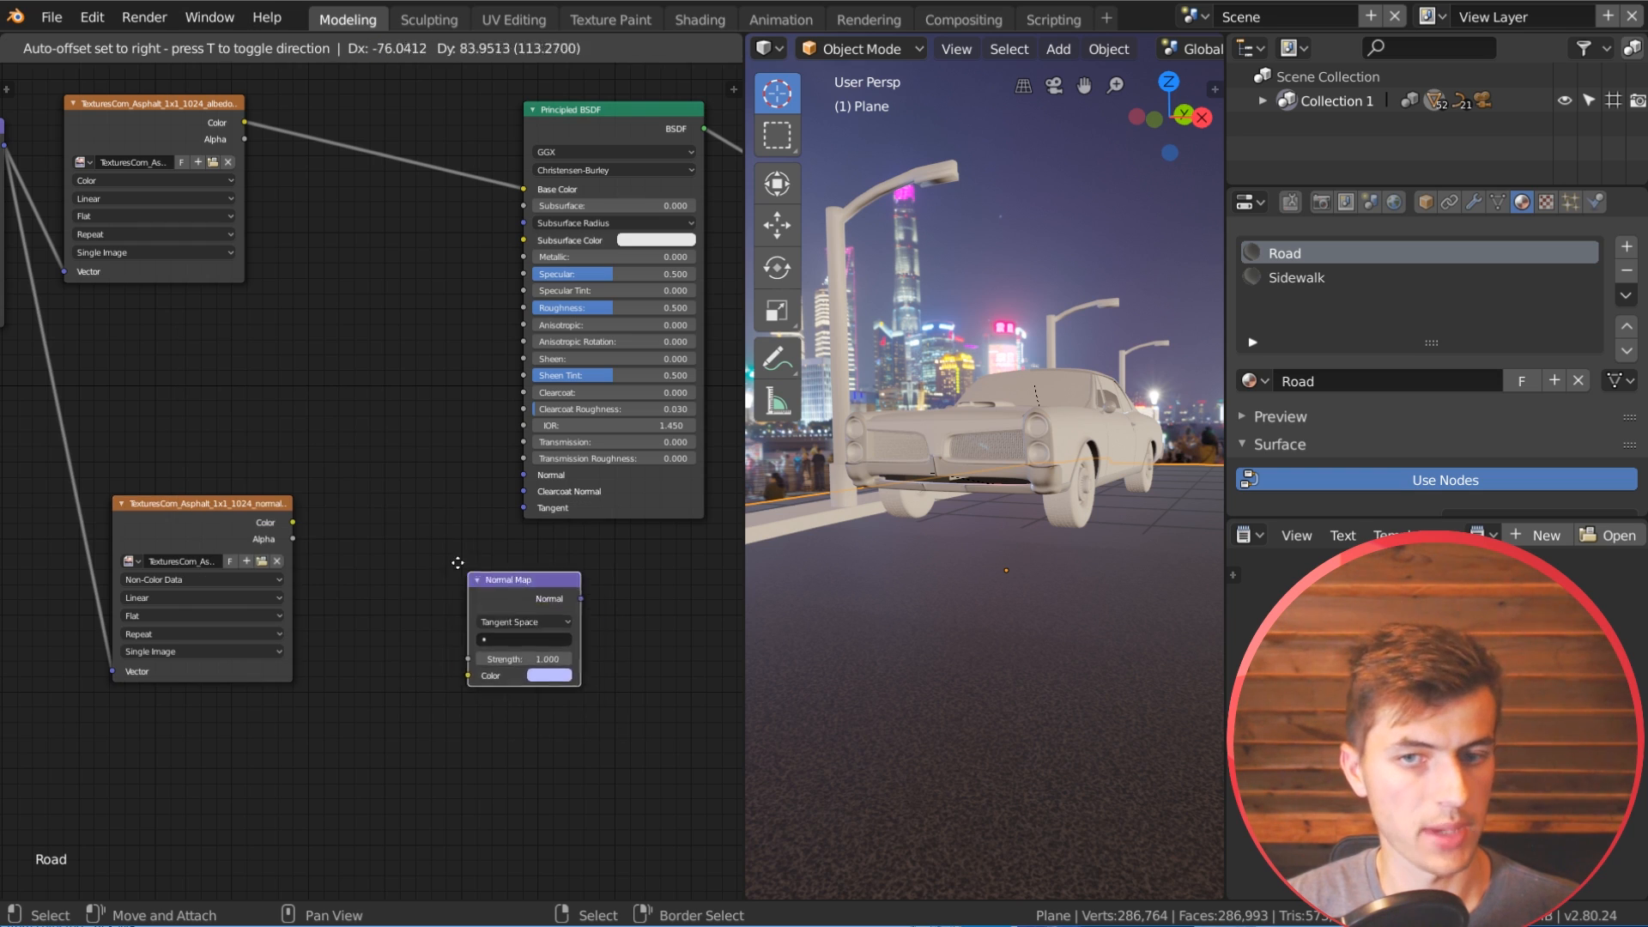
click(330, 465)
drag(293, 522, 310, 476)
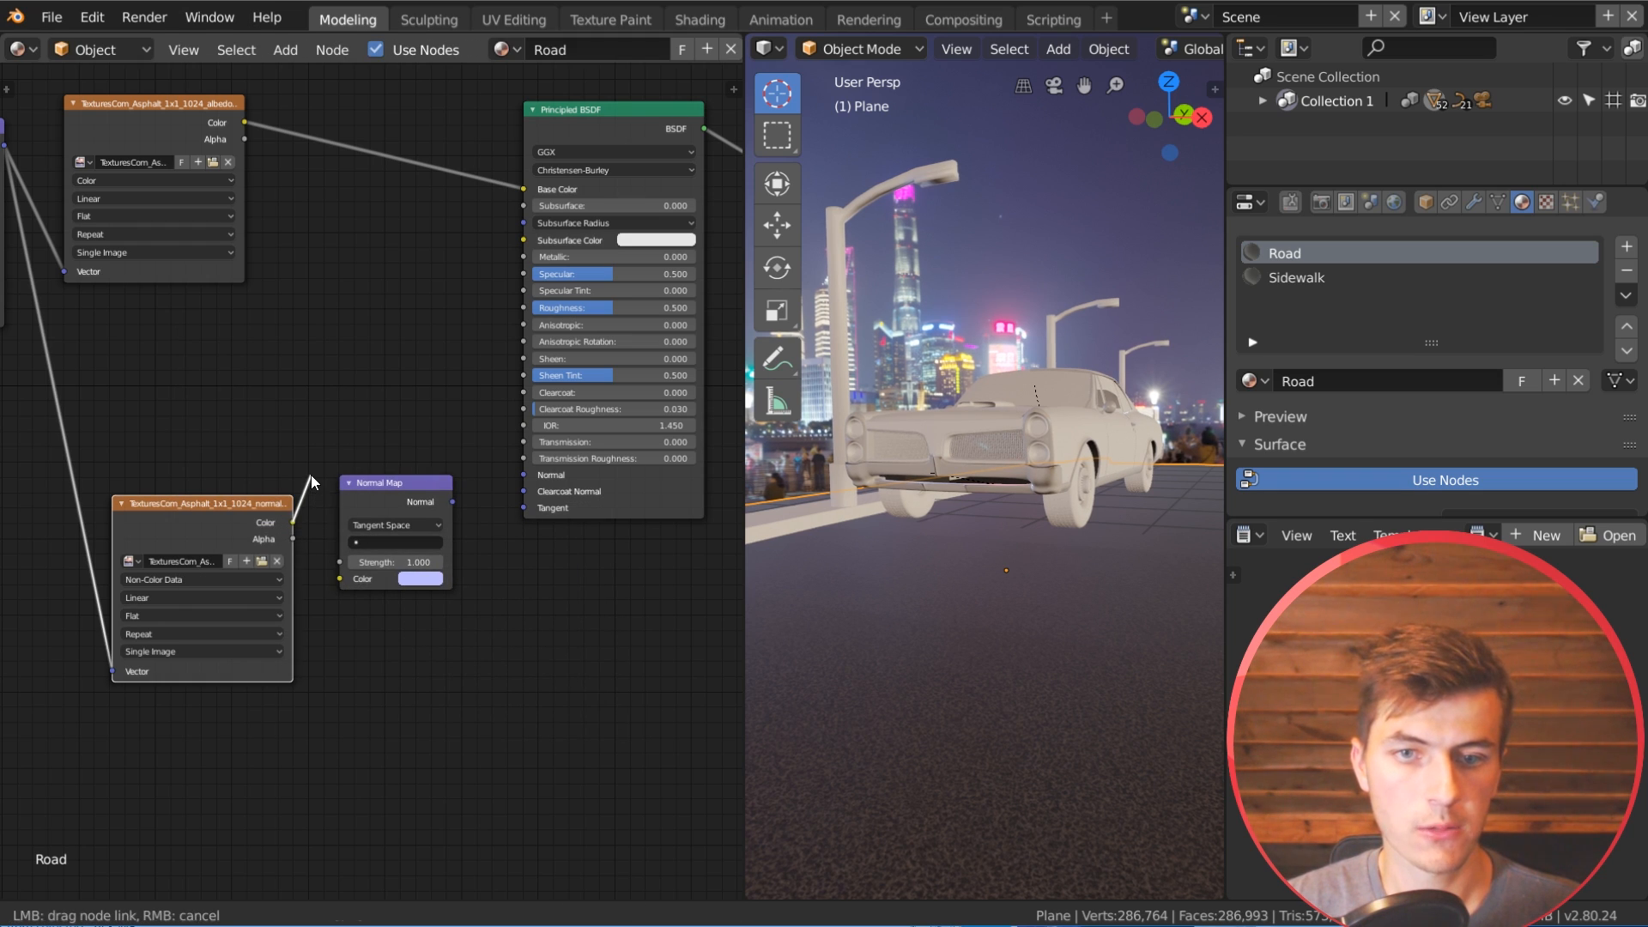
drag(343, 590, 352, 579)
drag(382, 487, 383, 476)
Step: Set the Normal Map node's UV map to UVMap and link its Normal output to the Principled BSDF's Normal input
click(398, 531)
click(395, 555)
middle_drag(497, 537, 397, 557)
drag(353, 511, 426, 500)
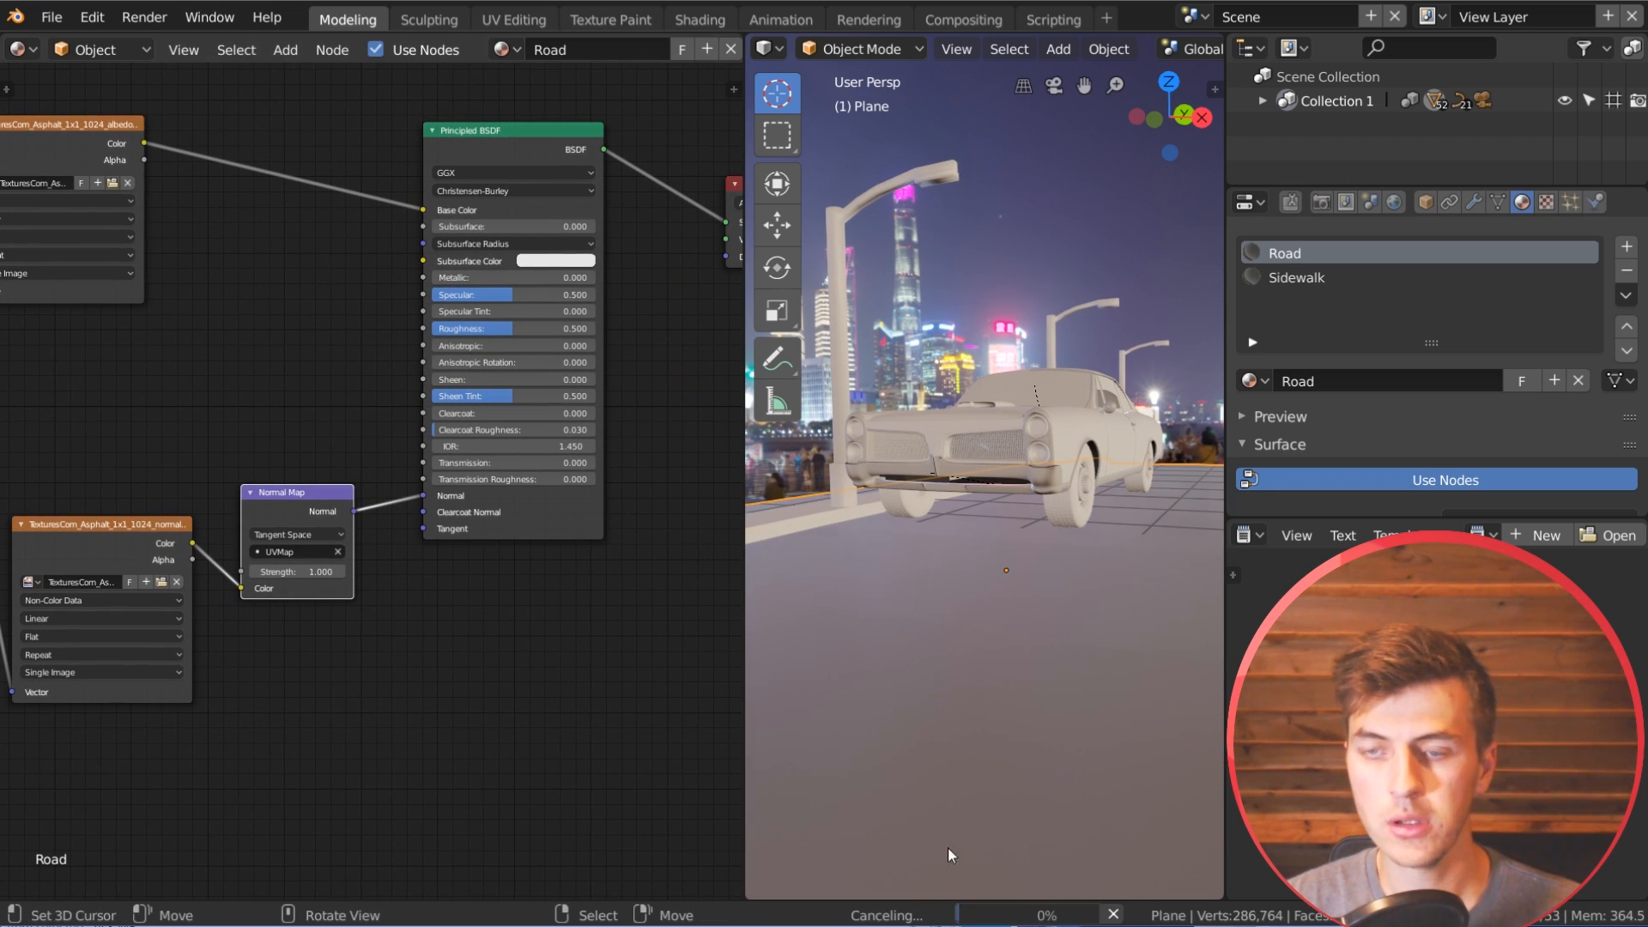
middle_drag(1042, 765, 1021, 749)
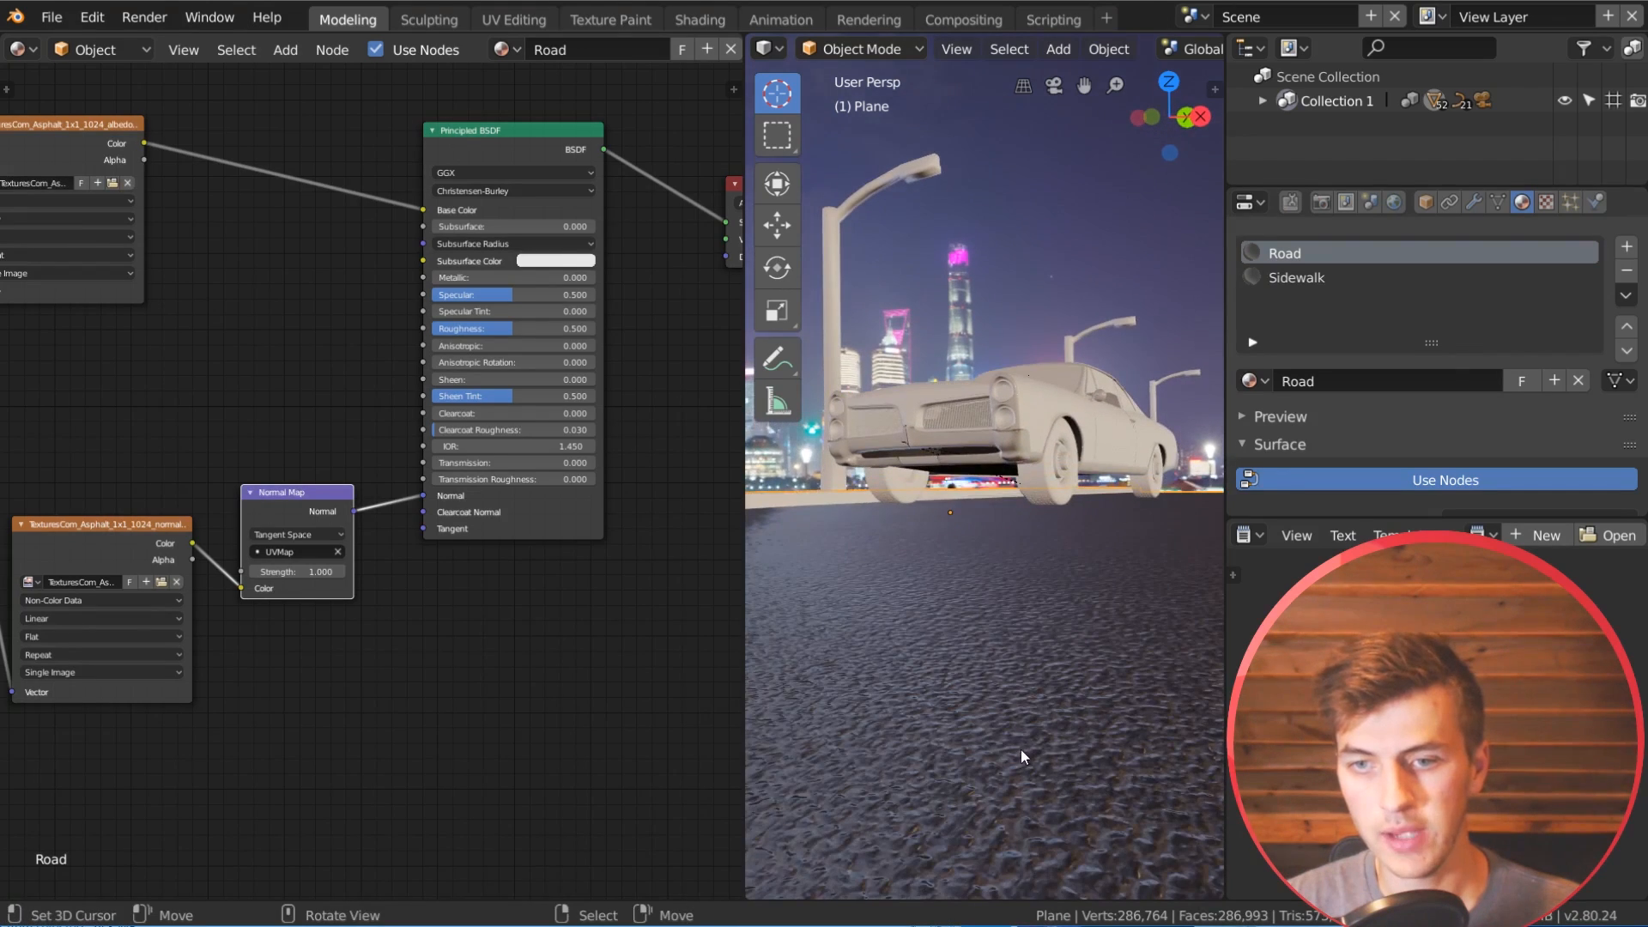
middle_drag(862, 819, 967, 623)
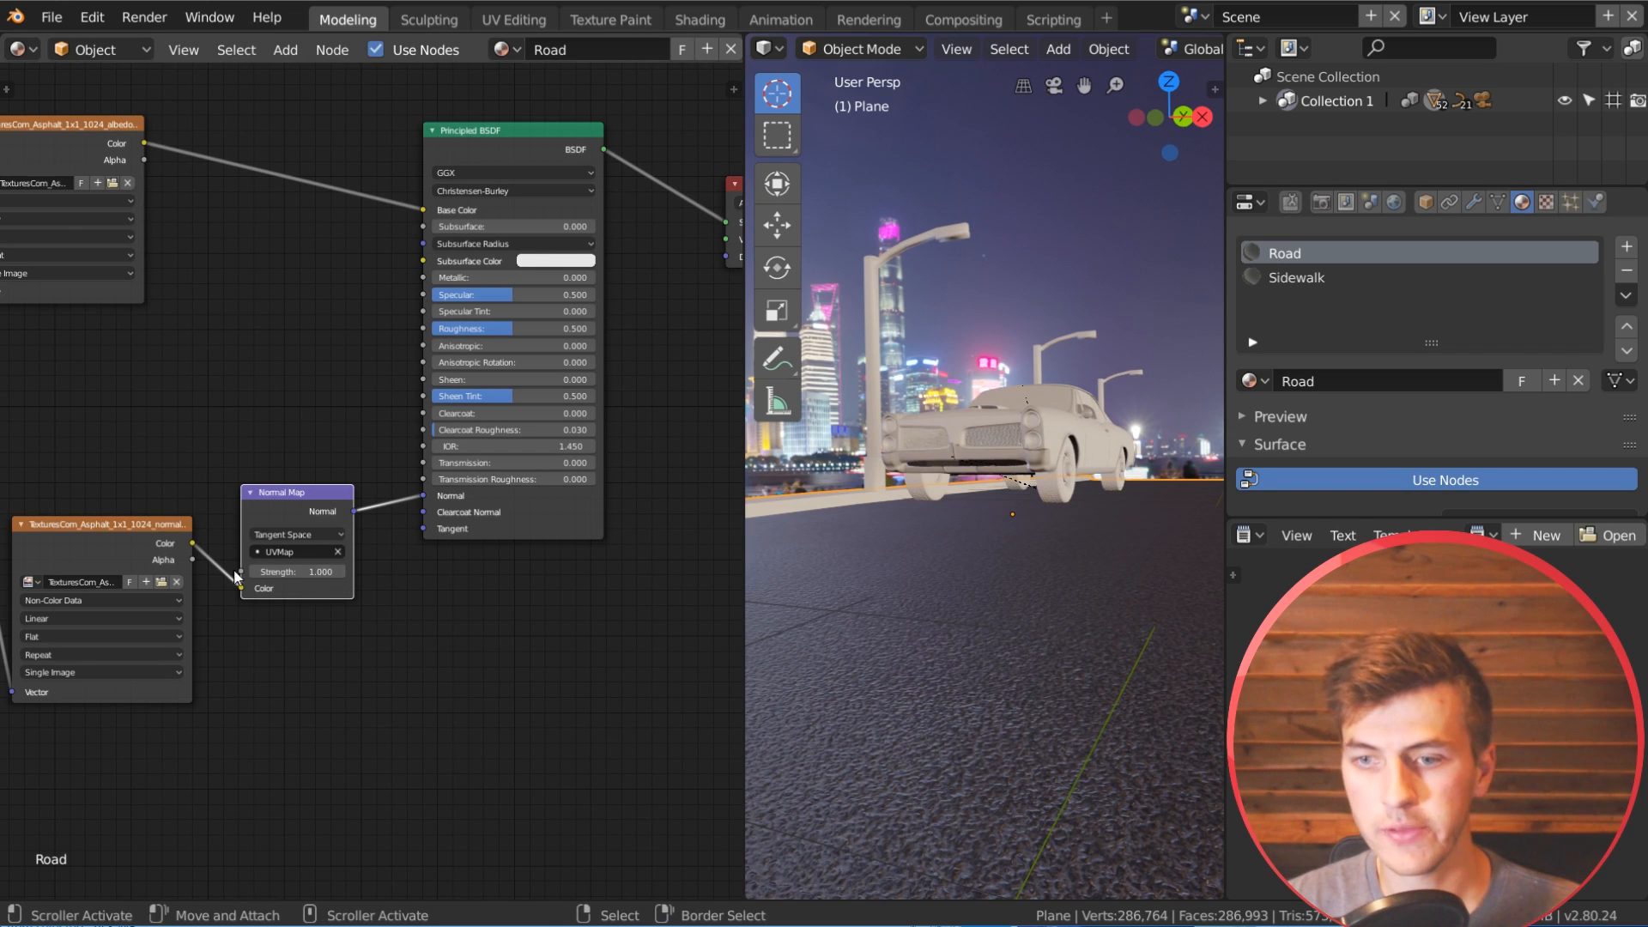
Step: Try a strength of 2 on the Normal Map node and check the road surface
click(306, 571)
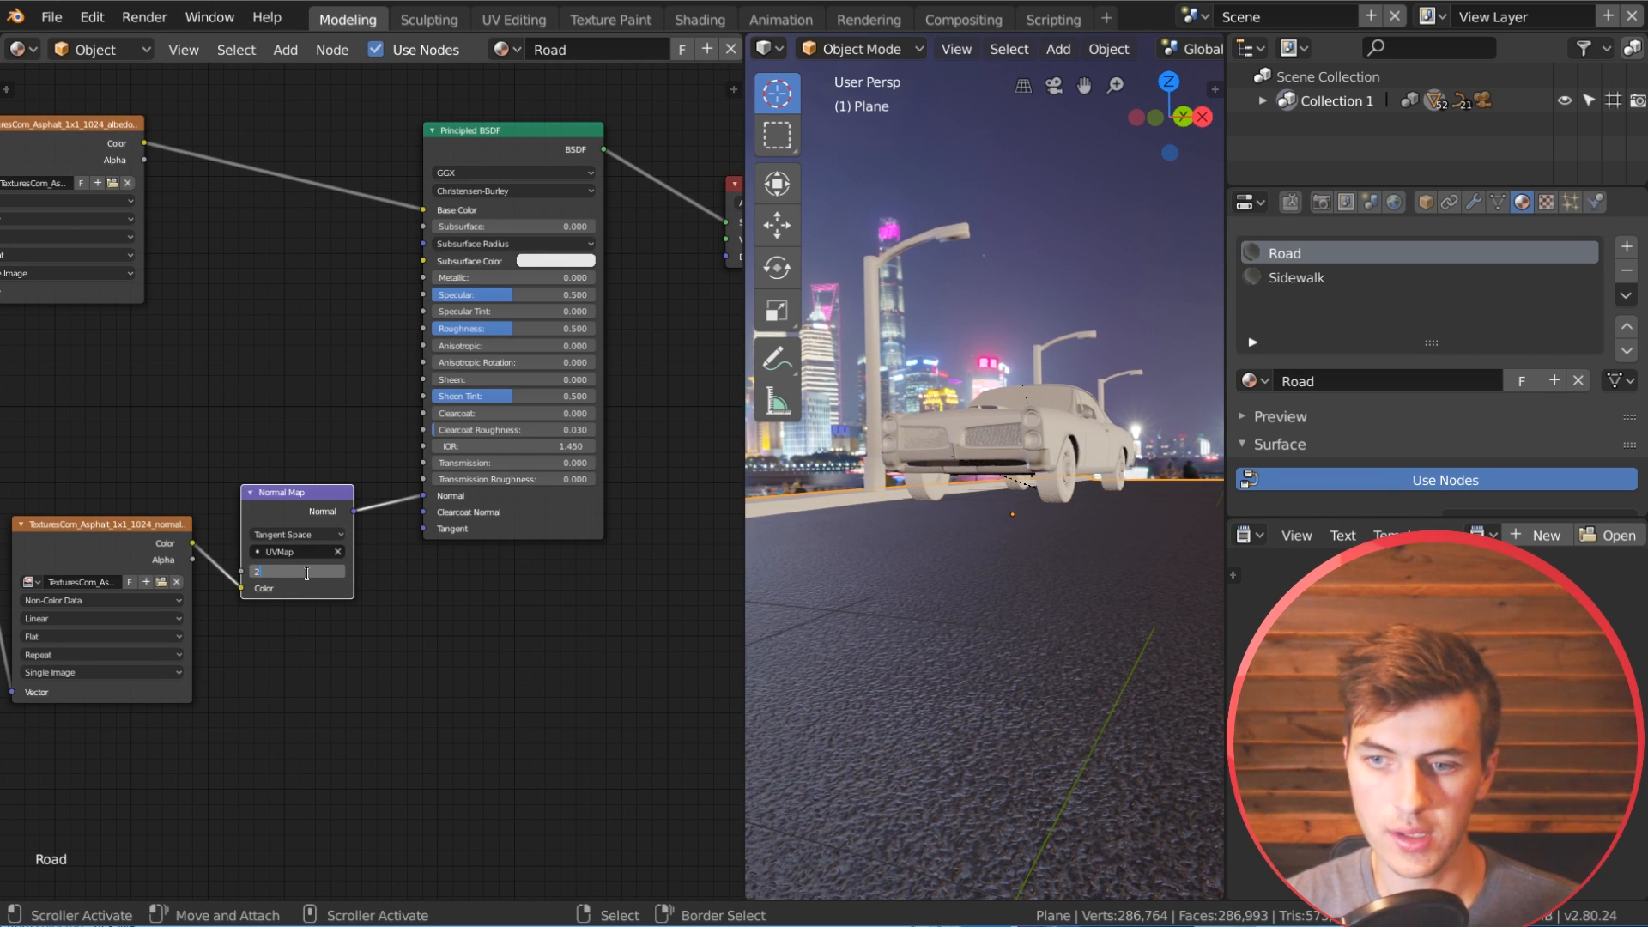
text(2)
key(Return)
key(Return)
middle_drag(1034, 619, 1038, 692)
scroll(1038, 691, up, 5)
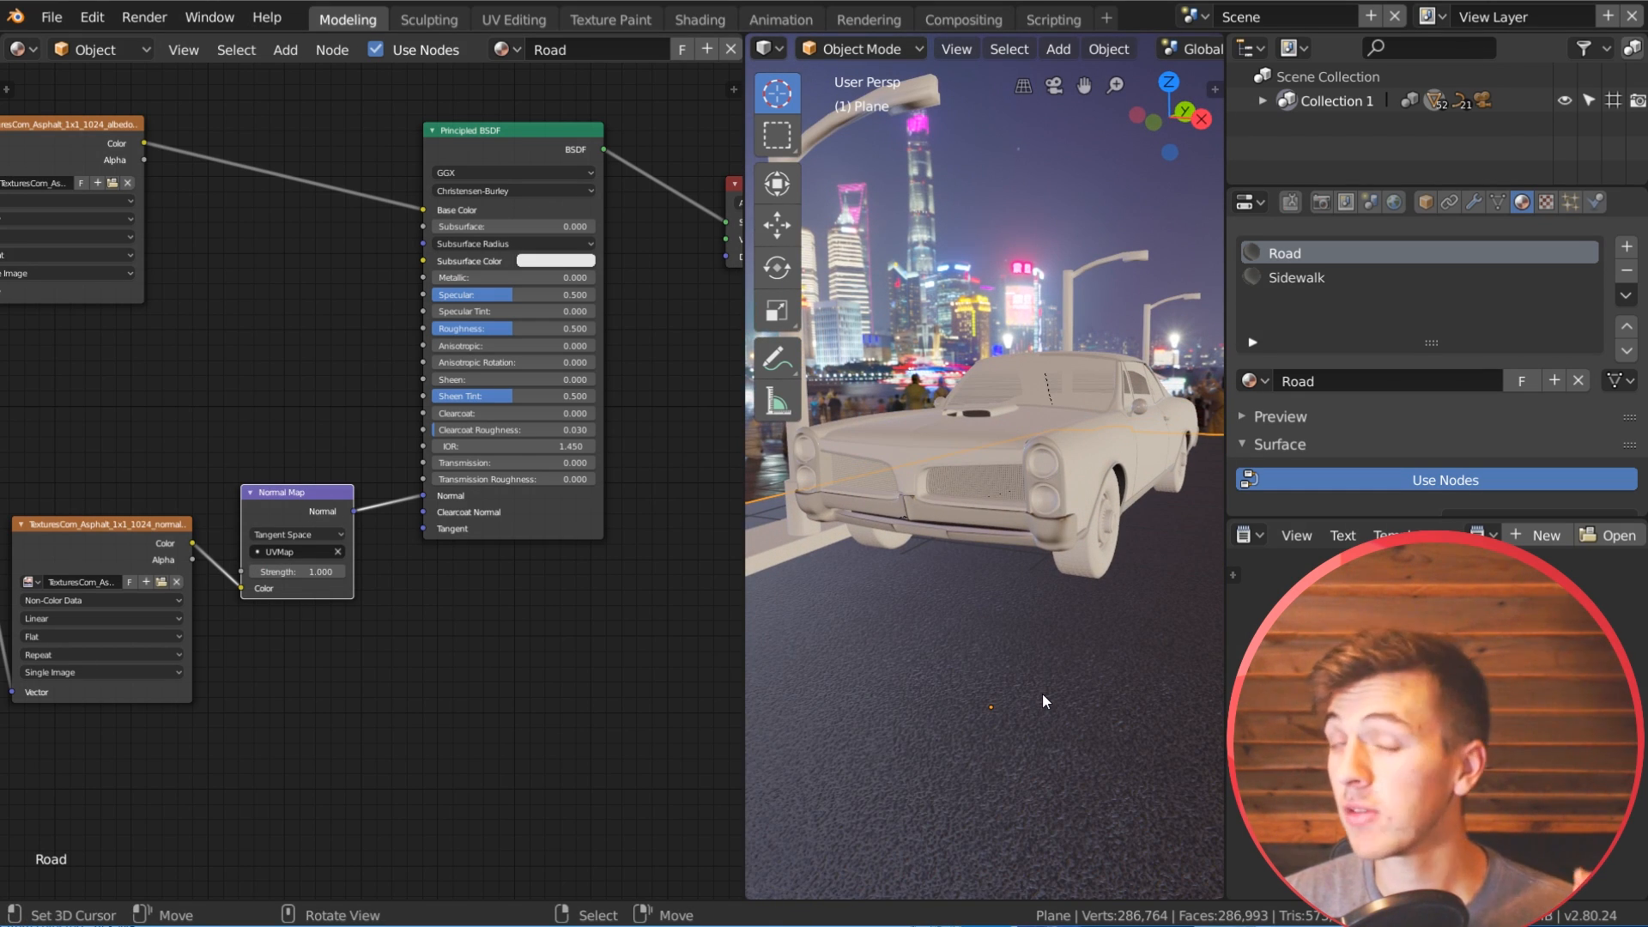
middle_drag(970, 680, 976, 661)
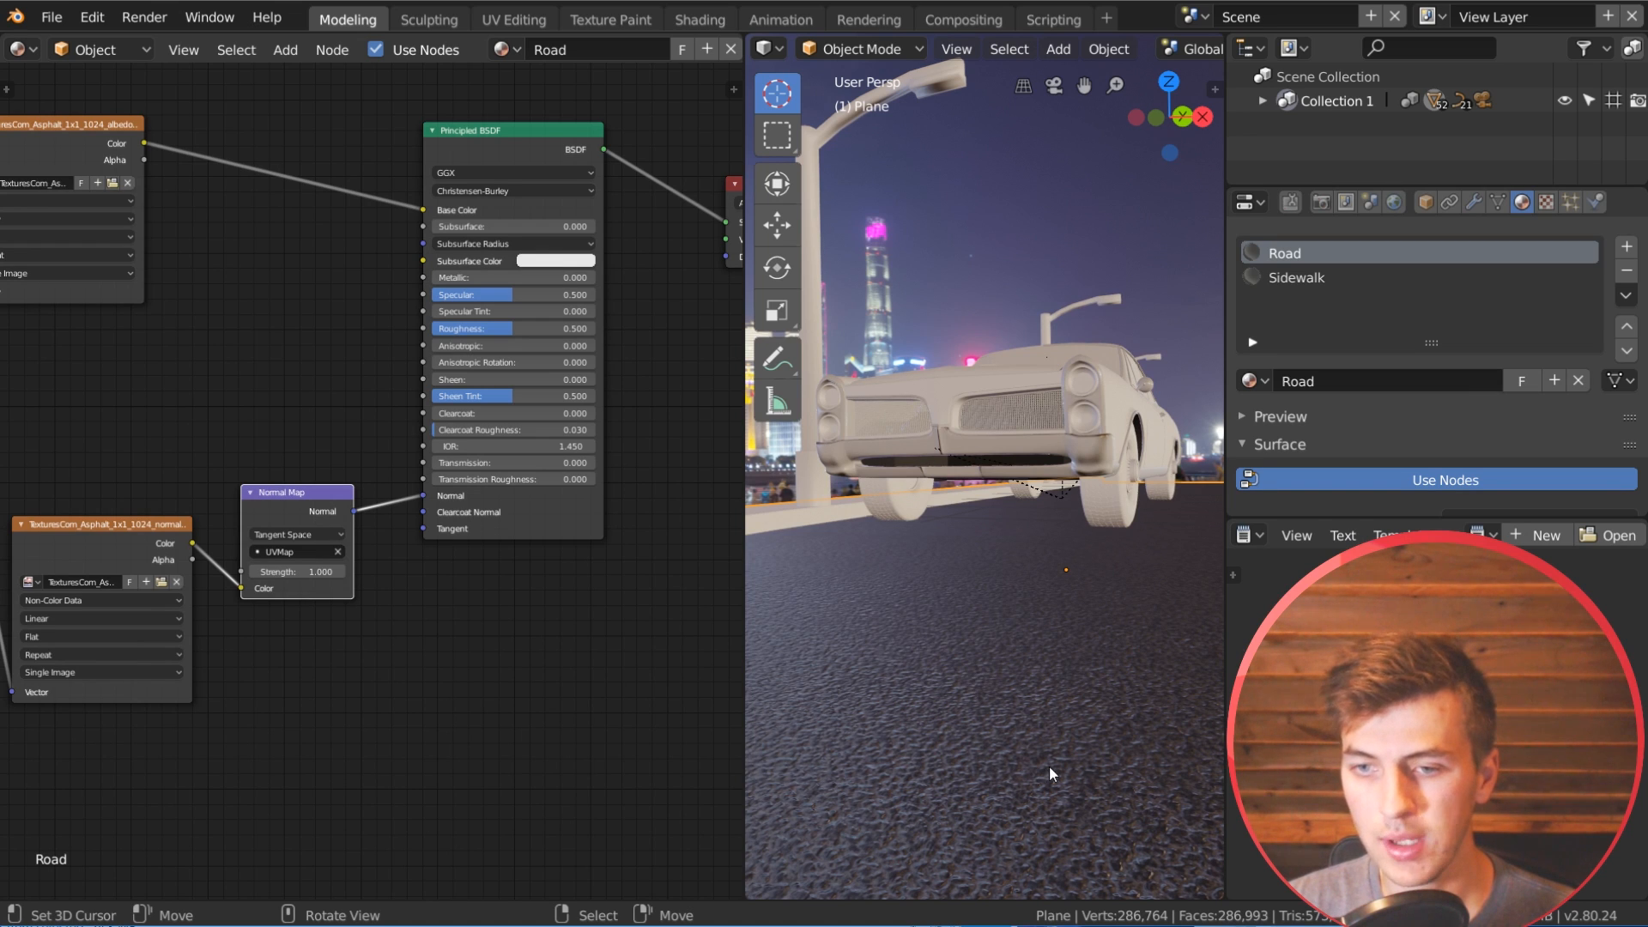
Step: Spread out the node tree, moving the Texture Coordinate and Mapping nodes farther left and repositioning the albedo and normal texture nodes
scroll(1192, 748, up, 2)
scroll(996, 678, down, 2)
scroll(291, 624, down, 2)
middle_drag(288, 622, 448, 703)
drag(252, 280, 274, 182)
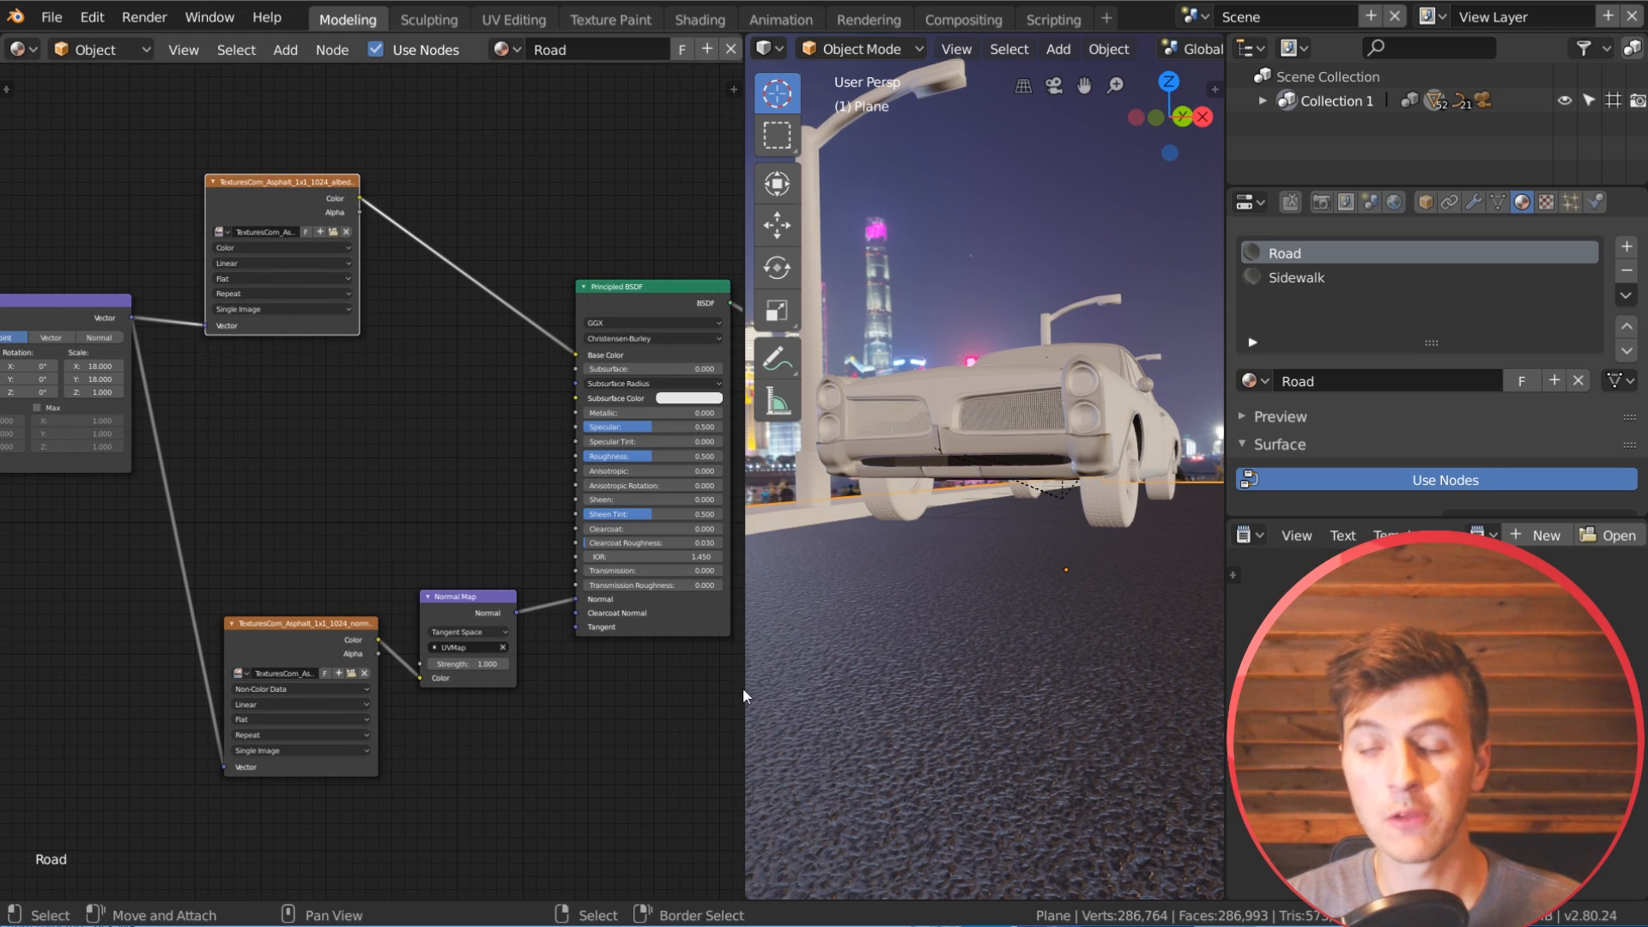
middle_drag(297, 514, 613, 555)
drag(128, 372, 31, 371)
drag(356, 358, 251, 360)
drag(600, 302, 599, 295)
drag(636, 676, 544, 686)
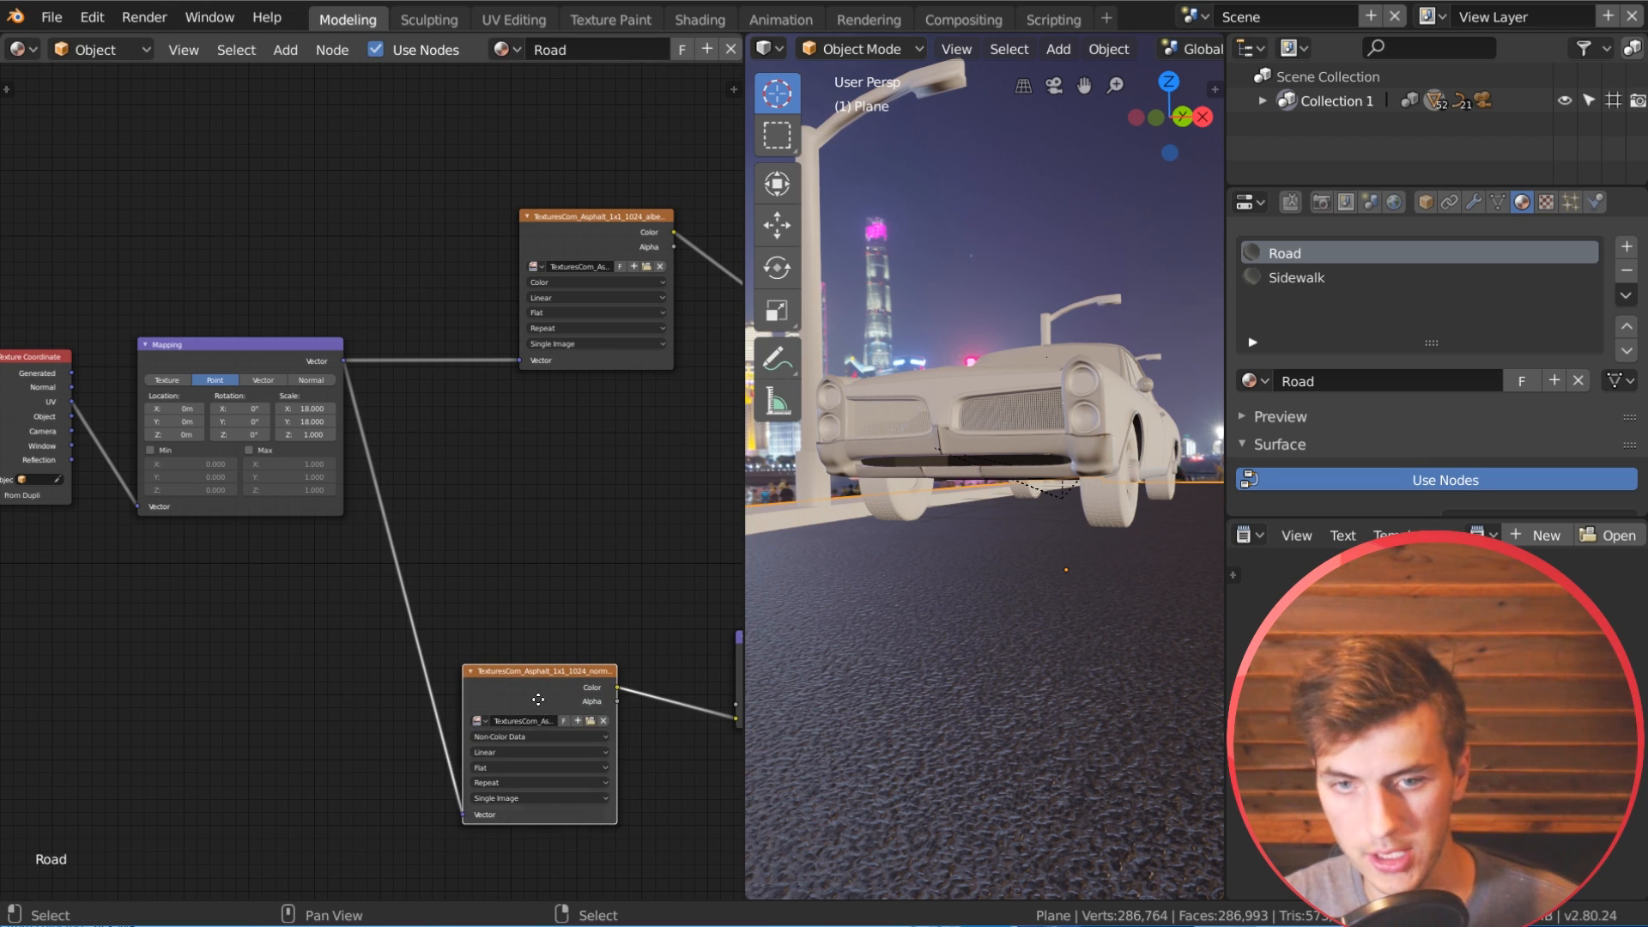
Step: Duplicate the normal texture node between the two textures and link the Mapping node's Vector output to the copy's Vector input
key(shift+d)
click(529, 478)
middle_drag(510, 472, 443, 476)
drag(275, 371, 387, 598)
Step: Load TexturesCom_Asphalt_1x1_1024_roughness.tif into the duplicated texture node and link its Color output to the Principled BSDF's Roughness input
click(513, 504)
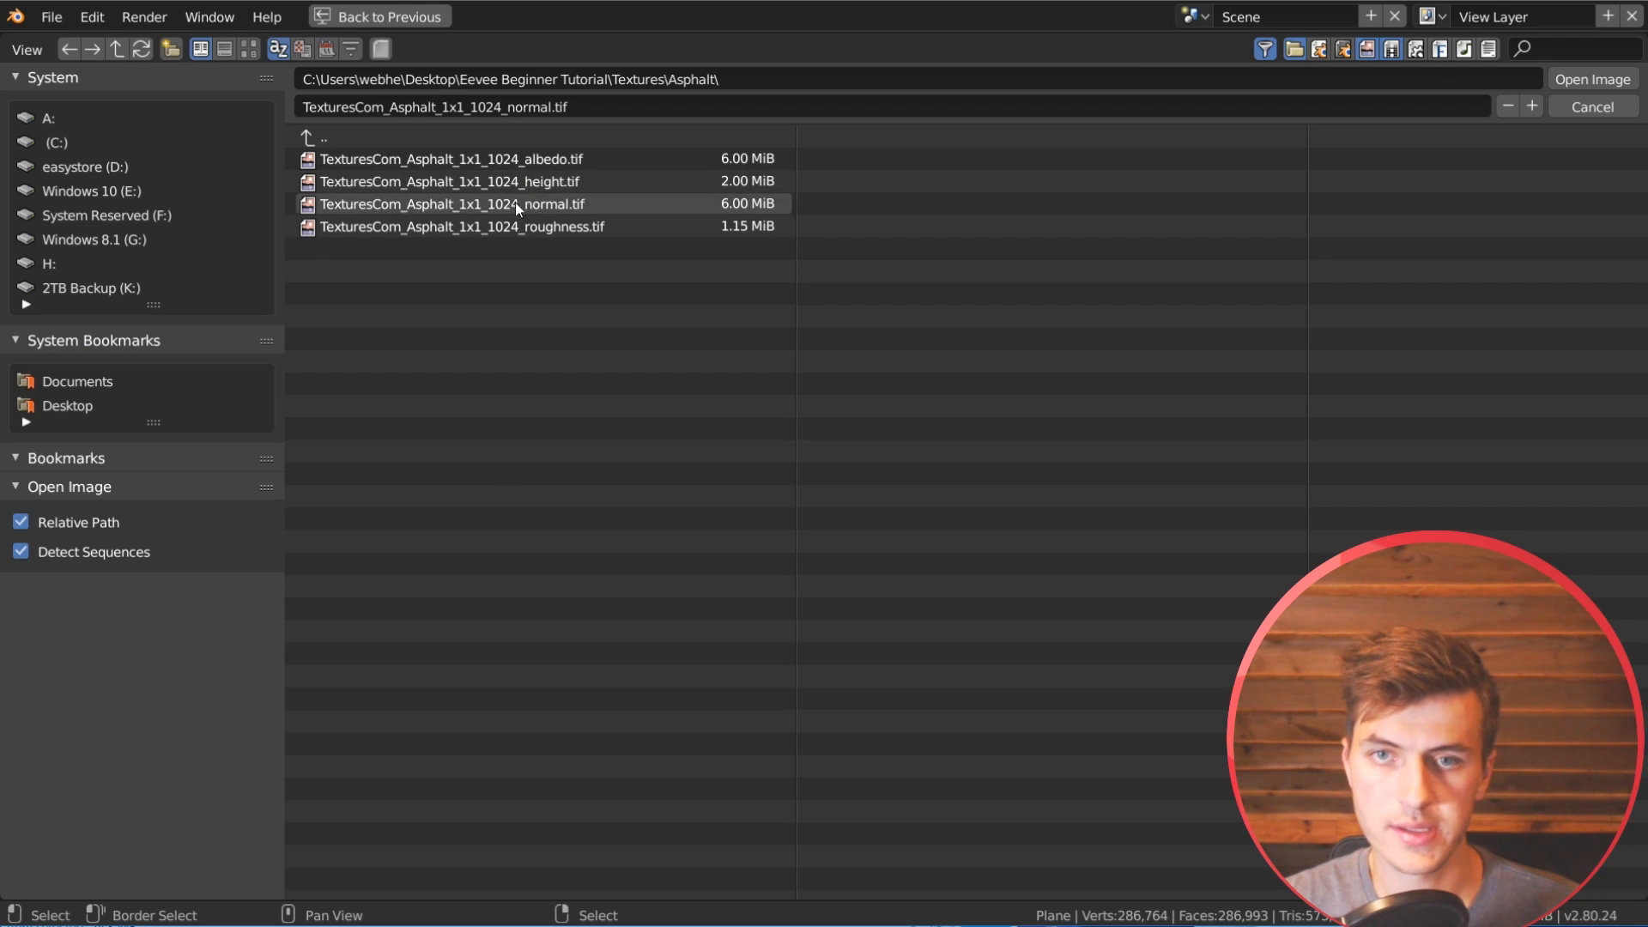
double_click(580, 225)
middle_drag(532, 480, 188, 464)
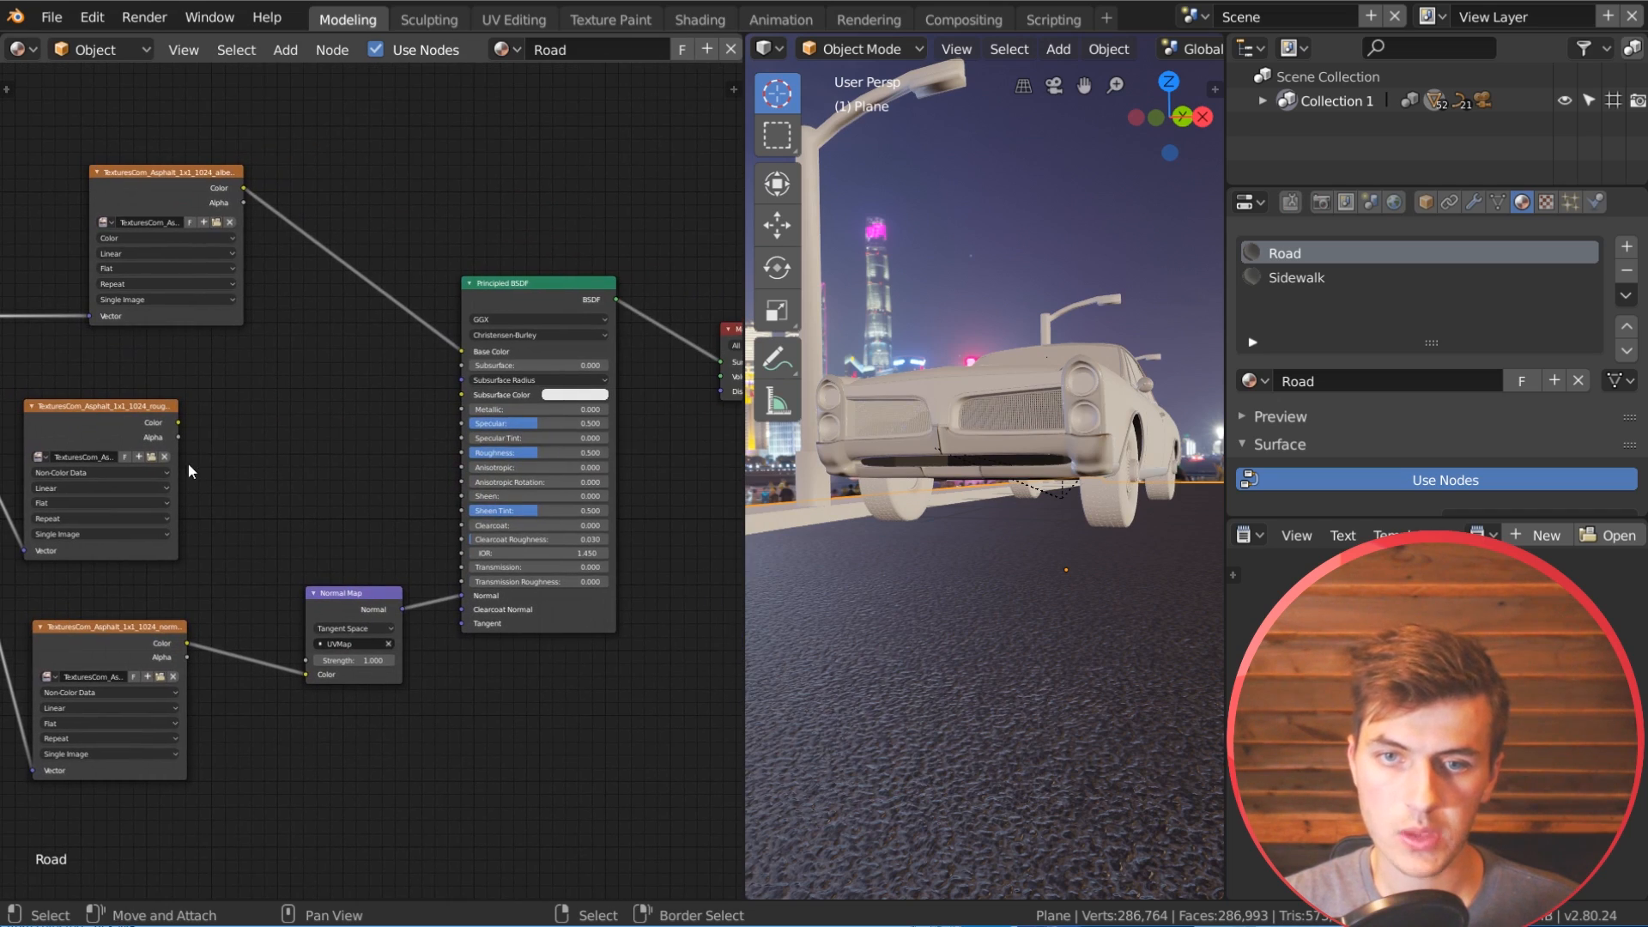
drag(178, 422, 462, 450)
drag(544, 292, 574, 256)
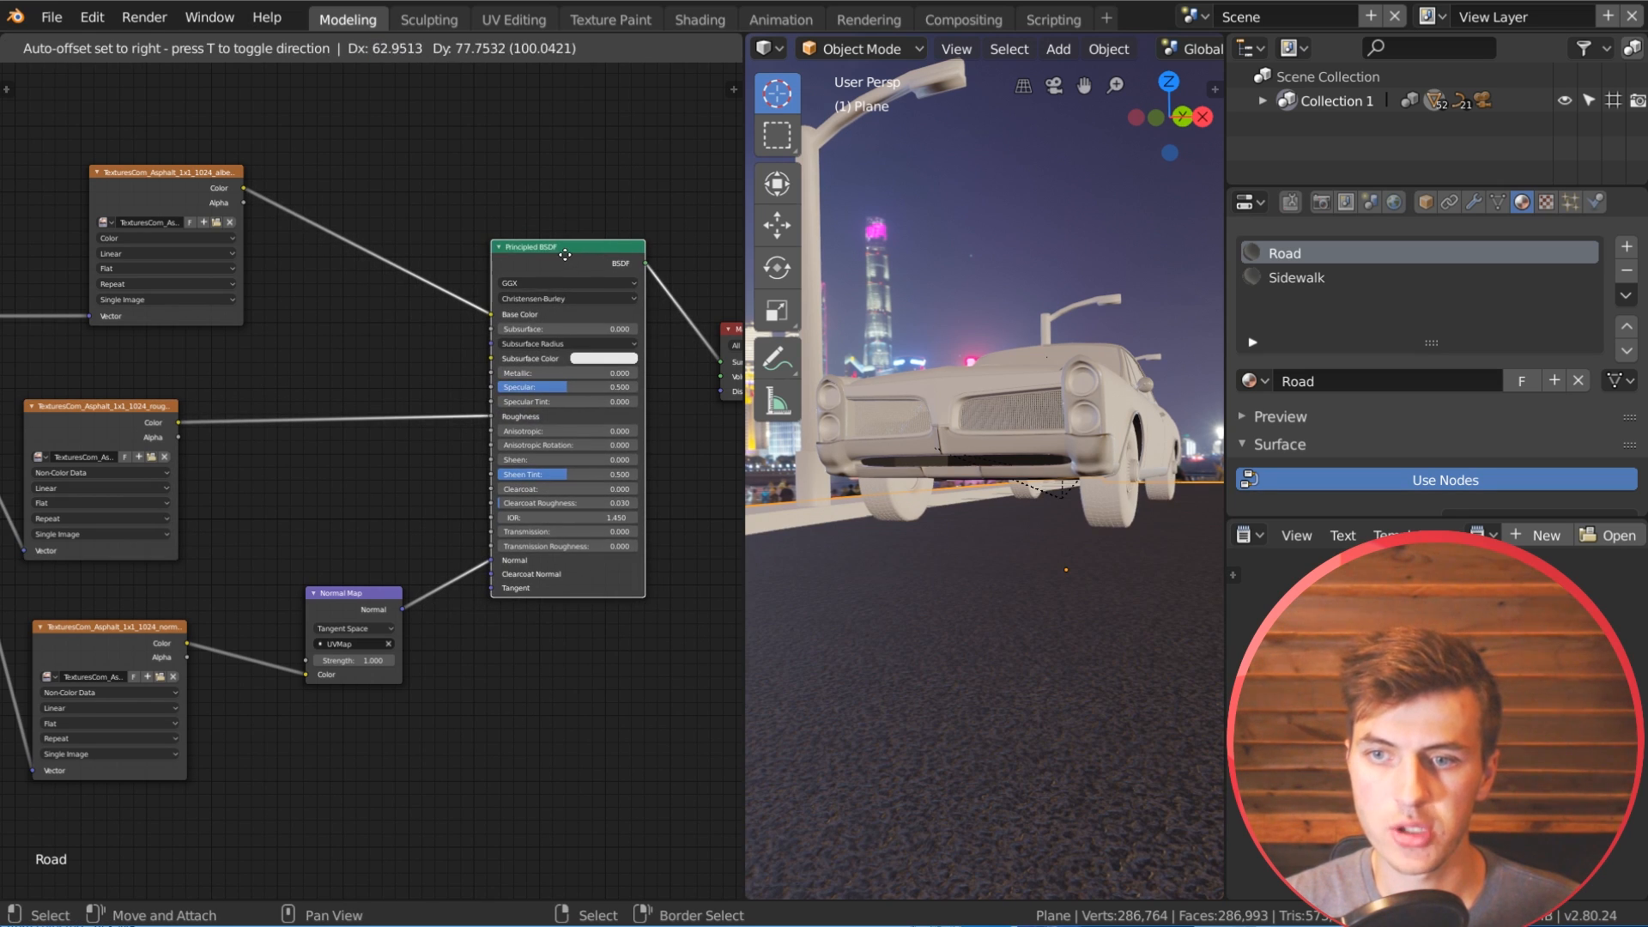
middle_drag(1037, 557, 1047, 638)
scroll(1037, 587, down, 2)
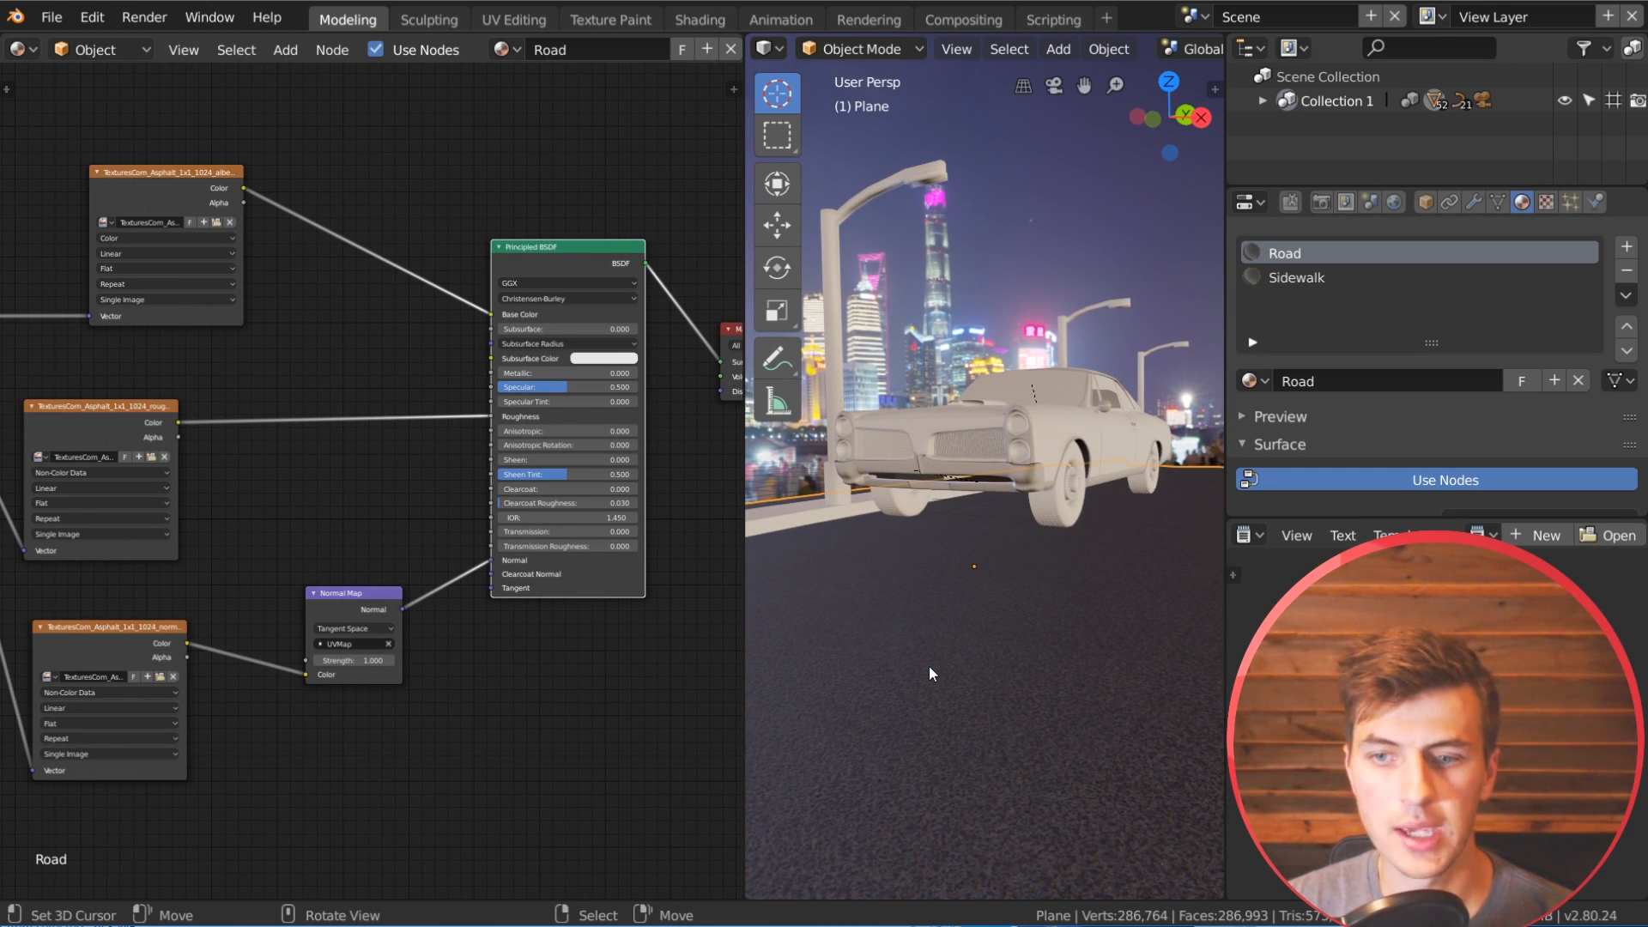
Step: Insert a ColorRamp node on the link between the asphalt roughness texture and the Principled BSDF's Roughness input
scroll(314, 486, up, 1)
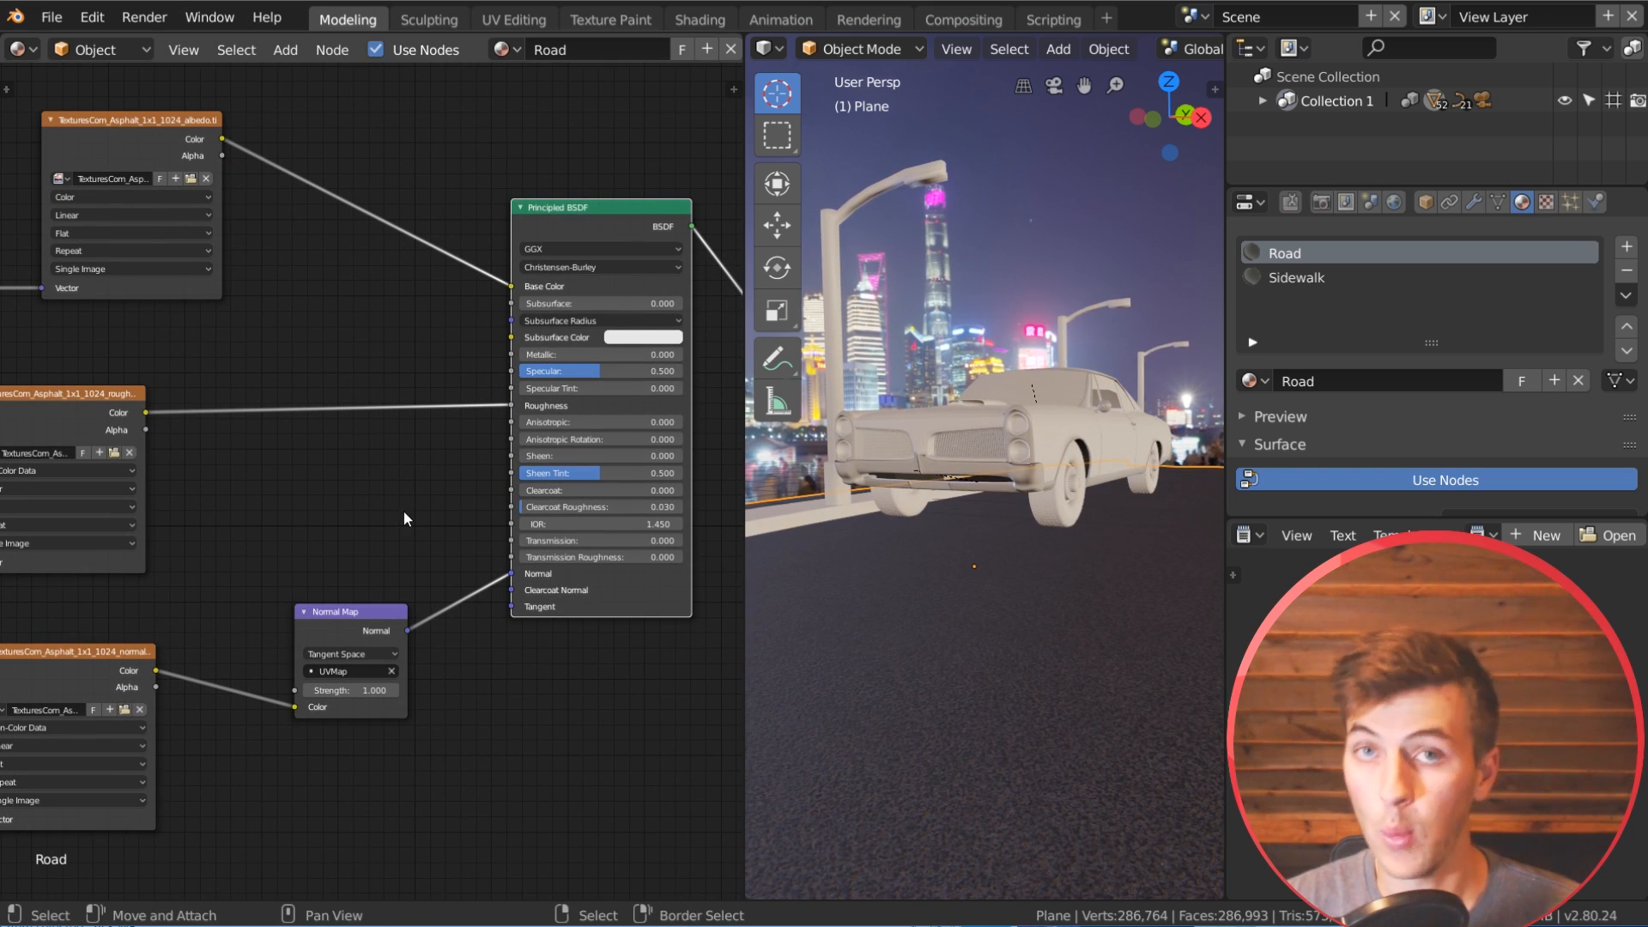
drag(36, 386, 50, 370)
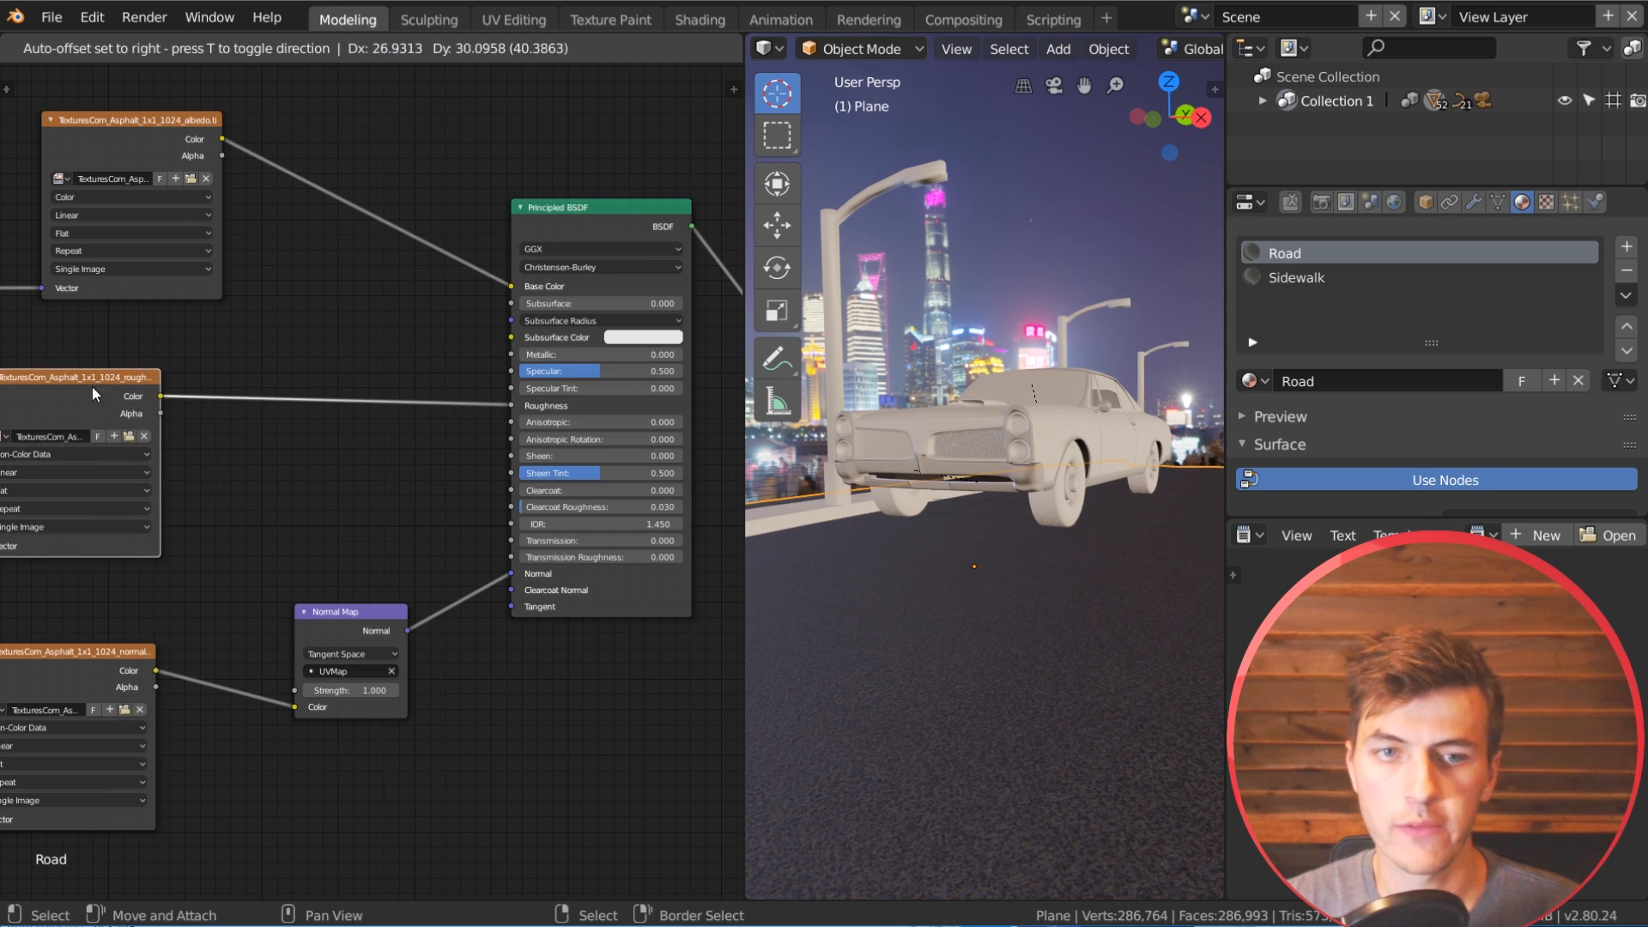
key(shift+a)
mouse_move(307, 526)
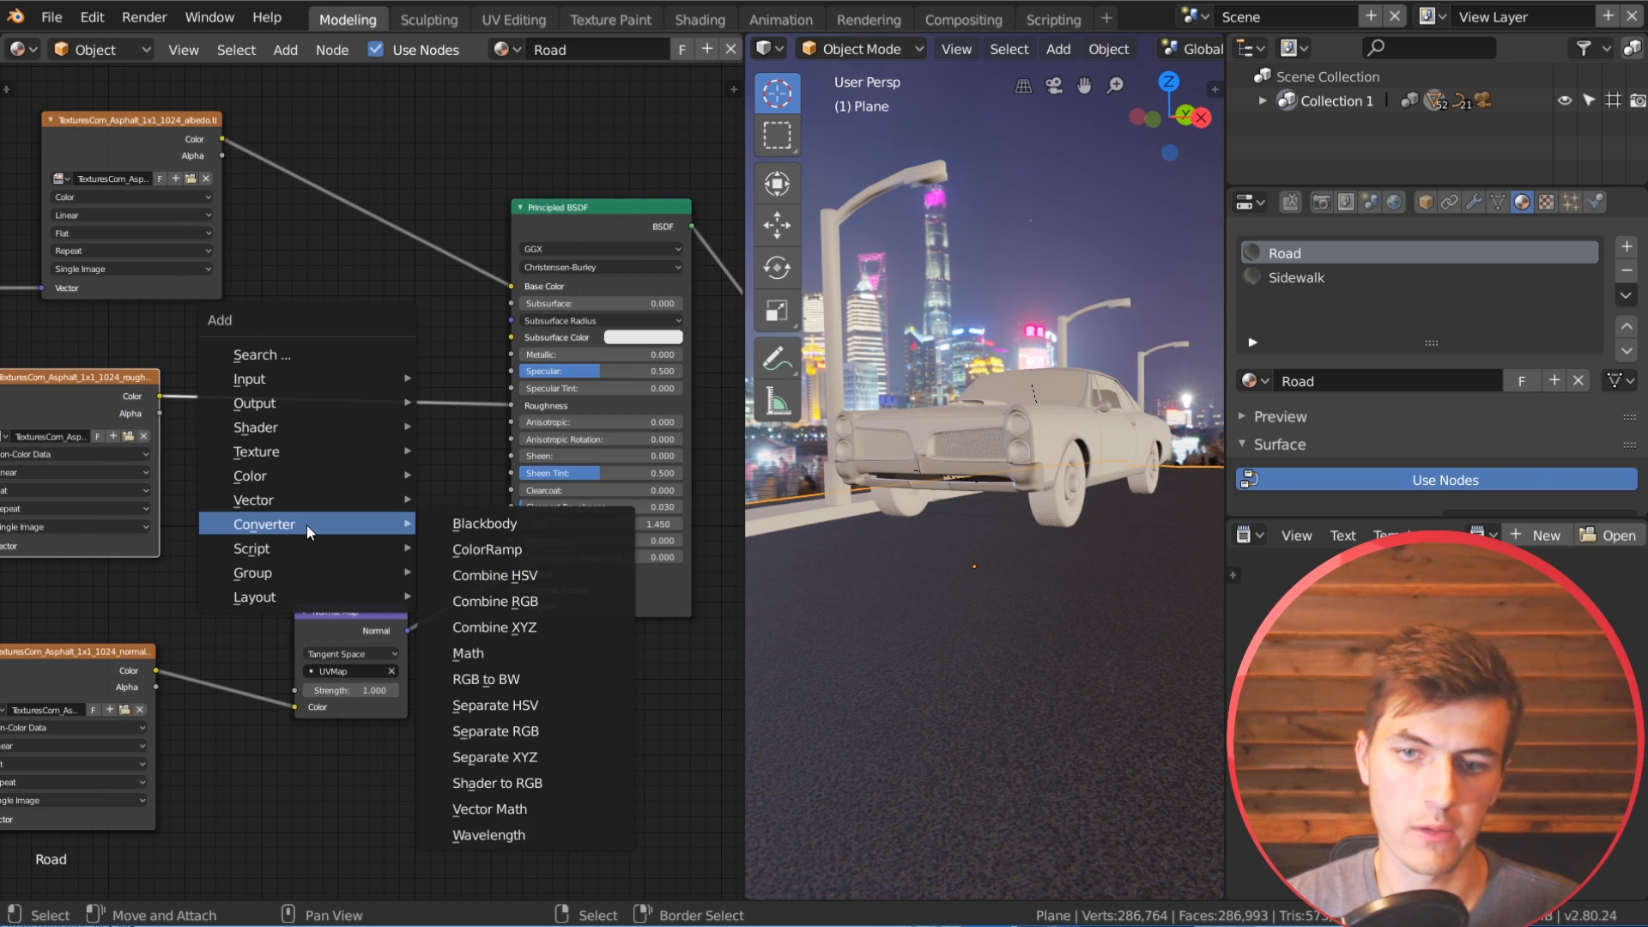
click(496, 548)
click(249, 369)
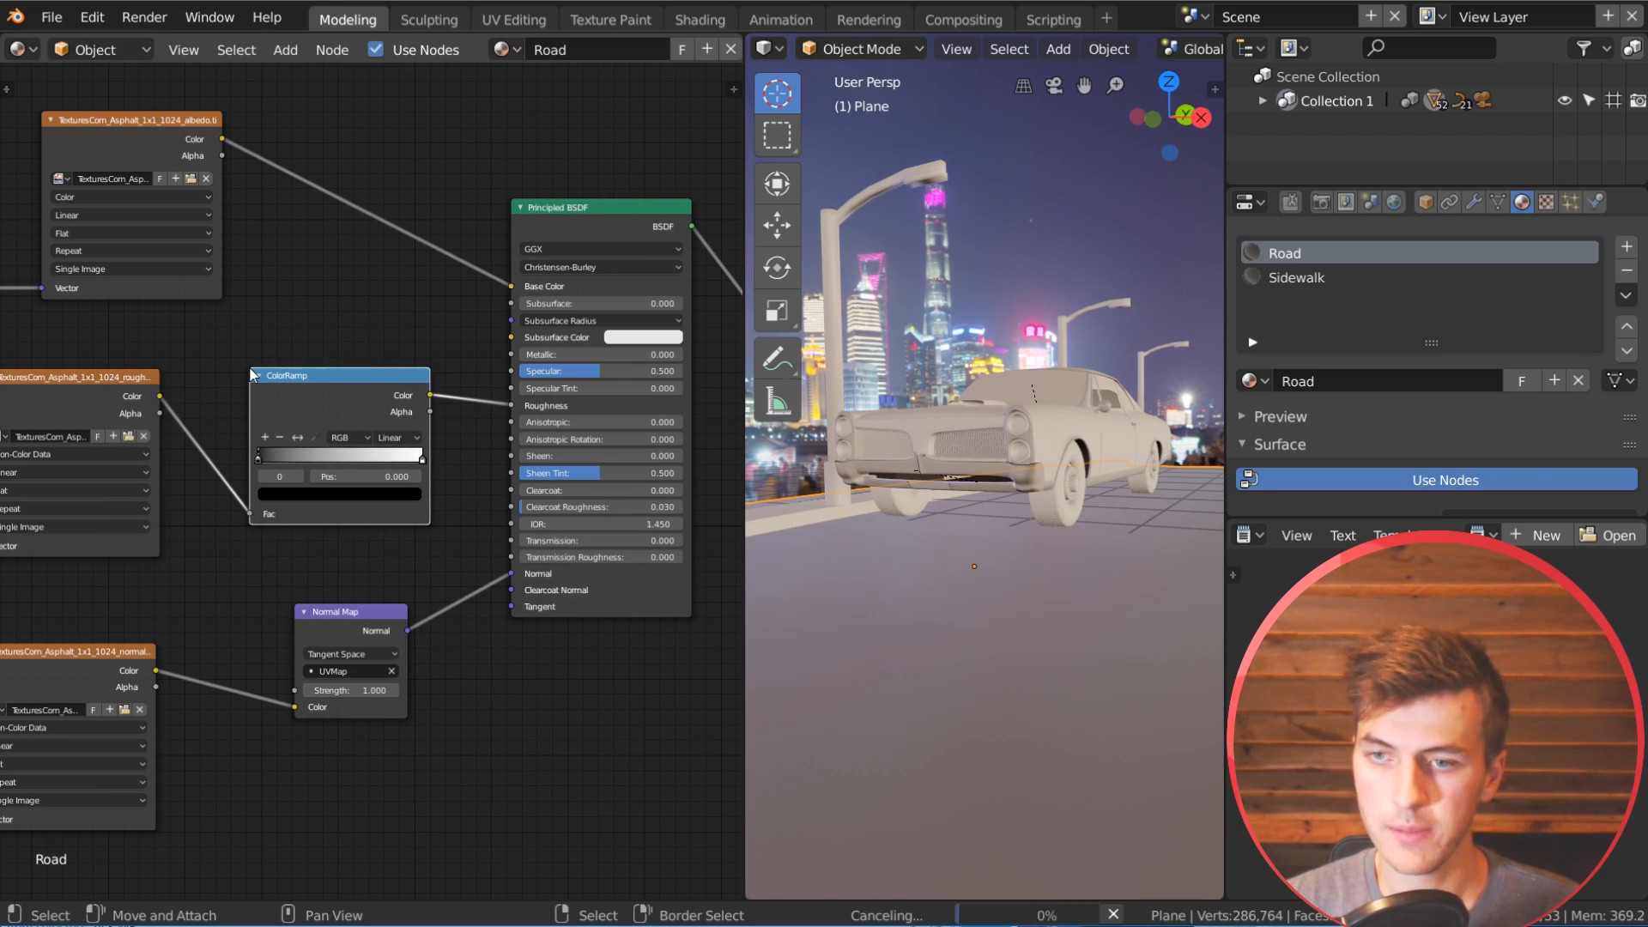
Step: Flip the ColorRamp's gradient so it runs from white to black, and select its white stop
scroll(244, 510, up, 2)
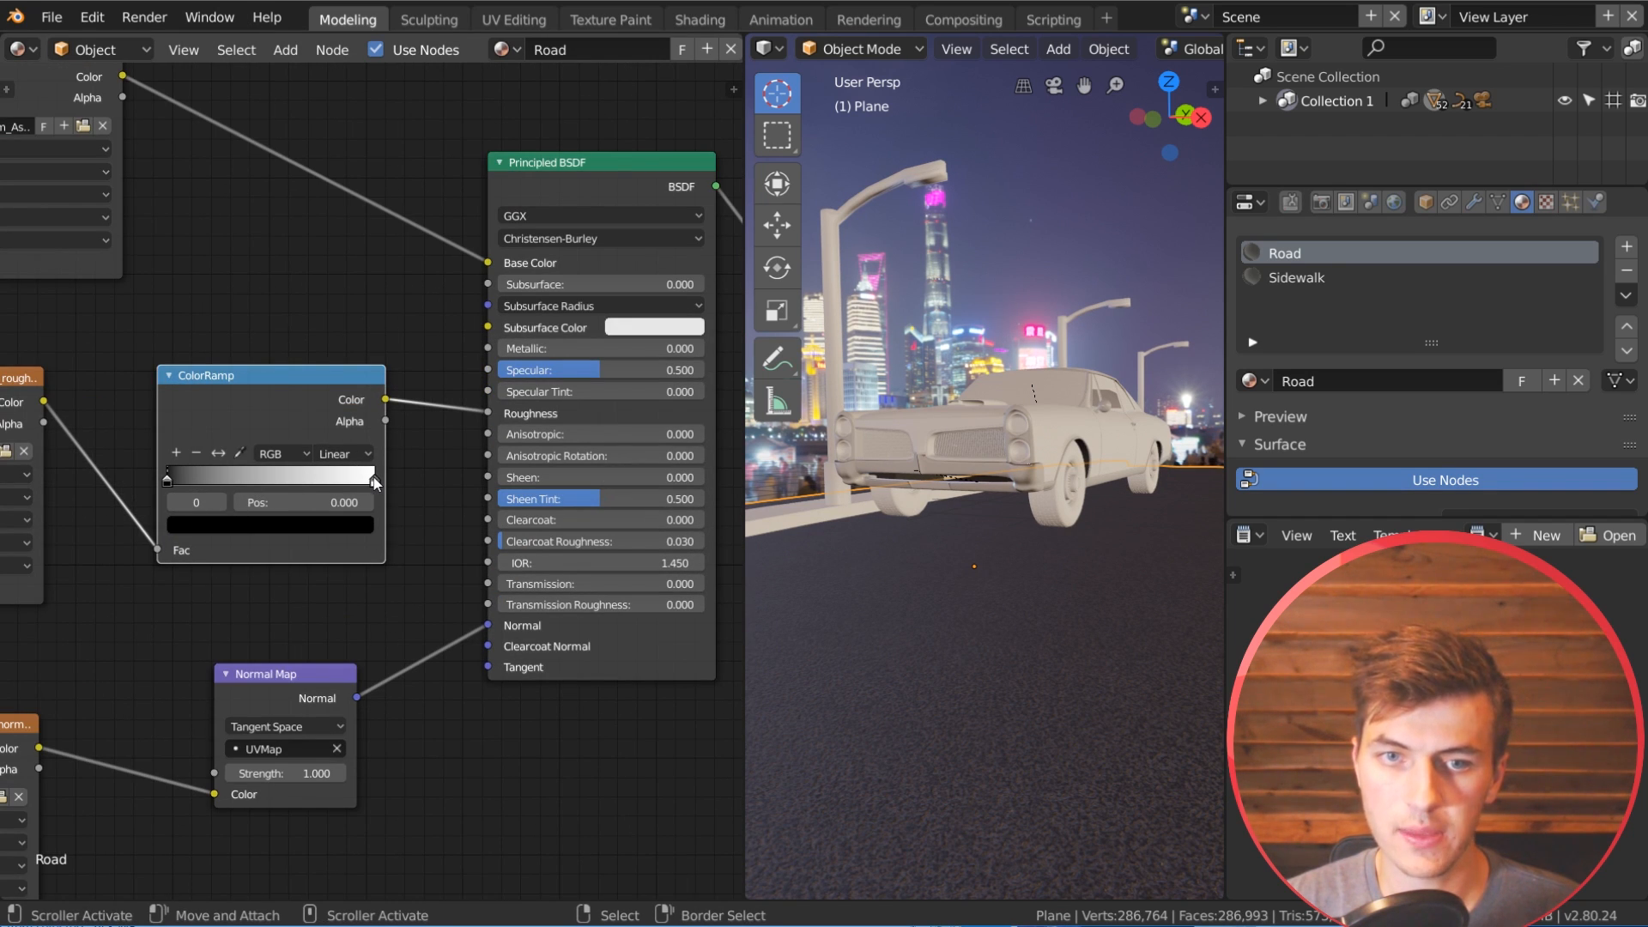
scroll(1028, 698, down, 2)
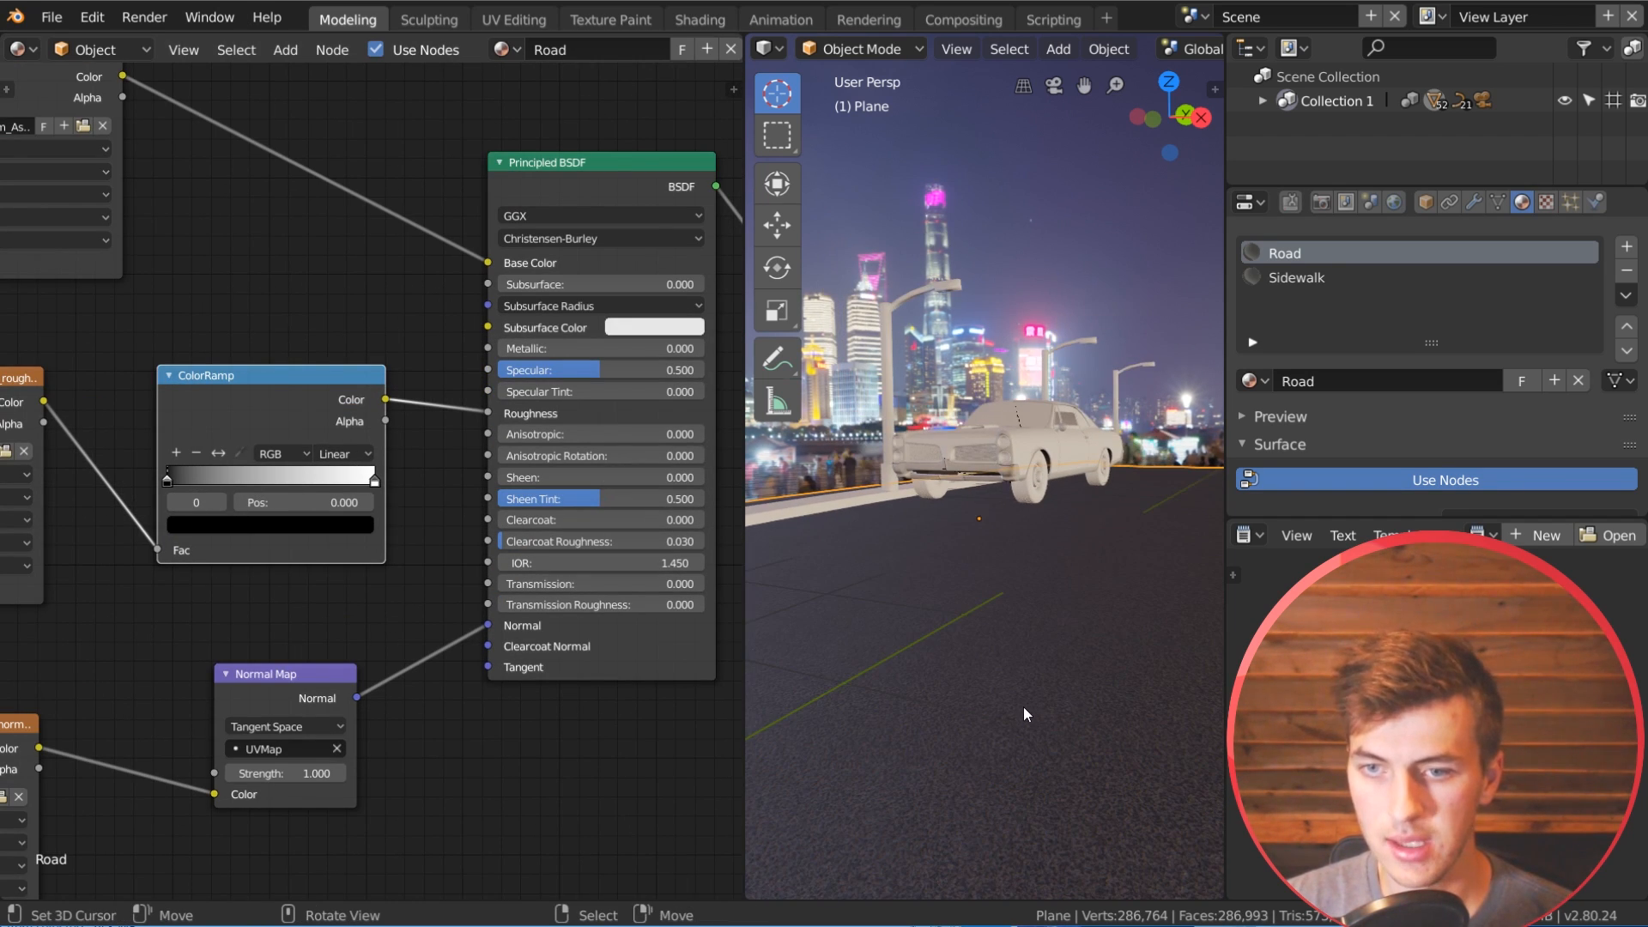
scroll(1023, 707, up, 1)
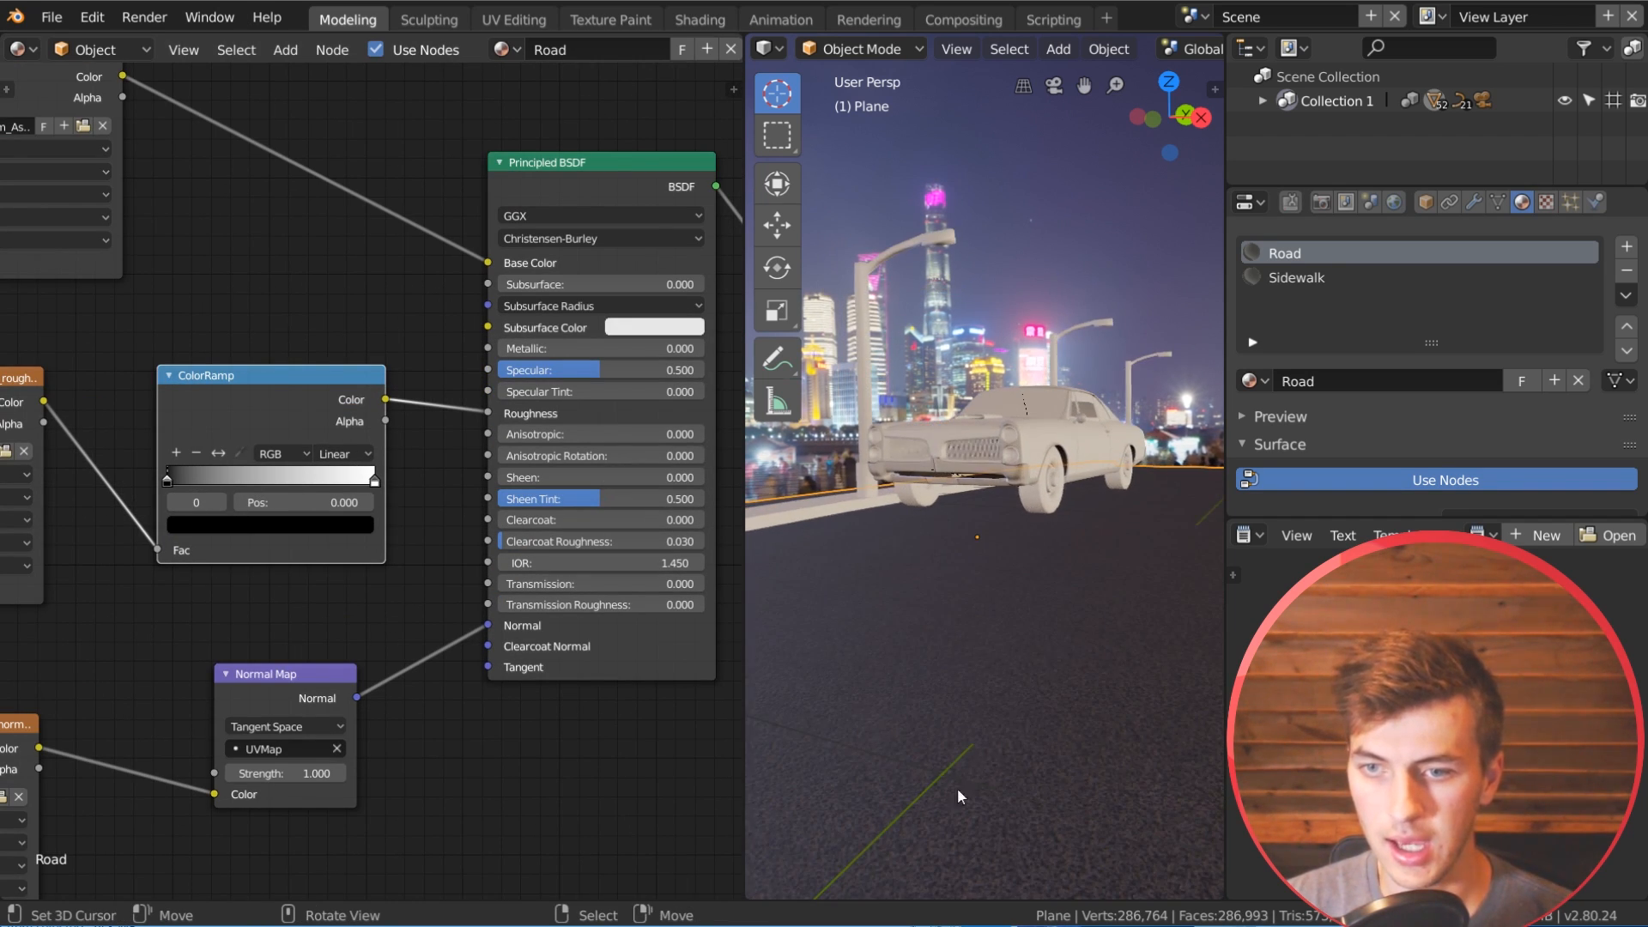
click(218, 453)
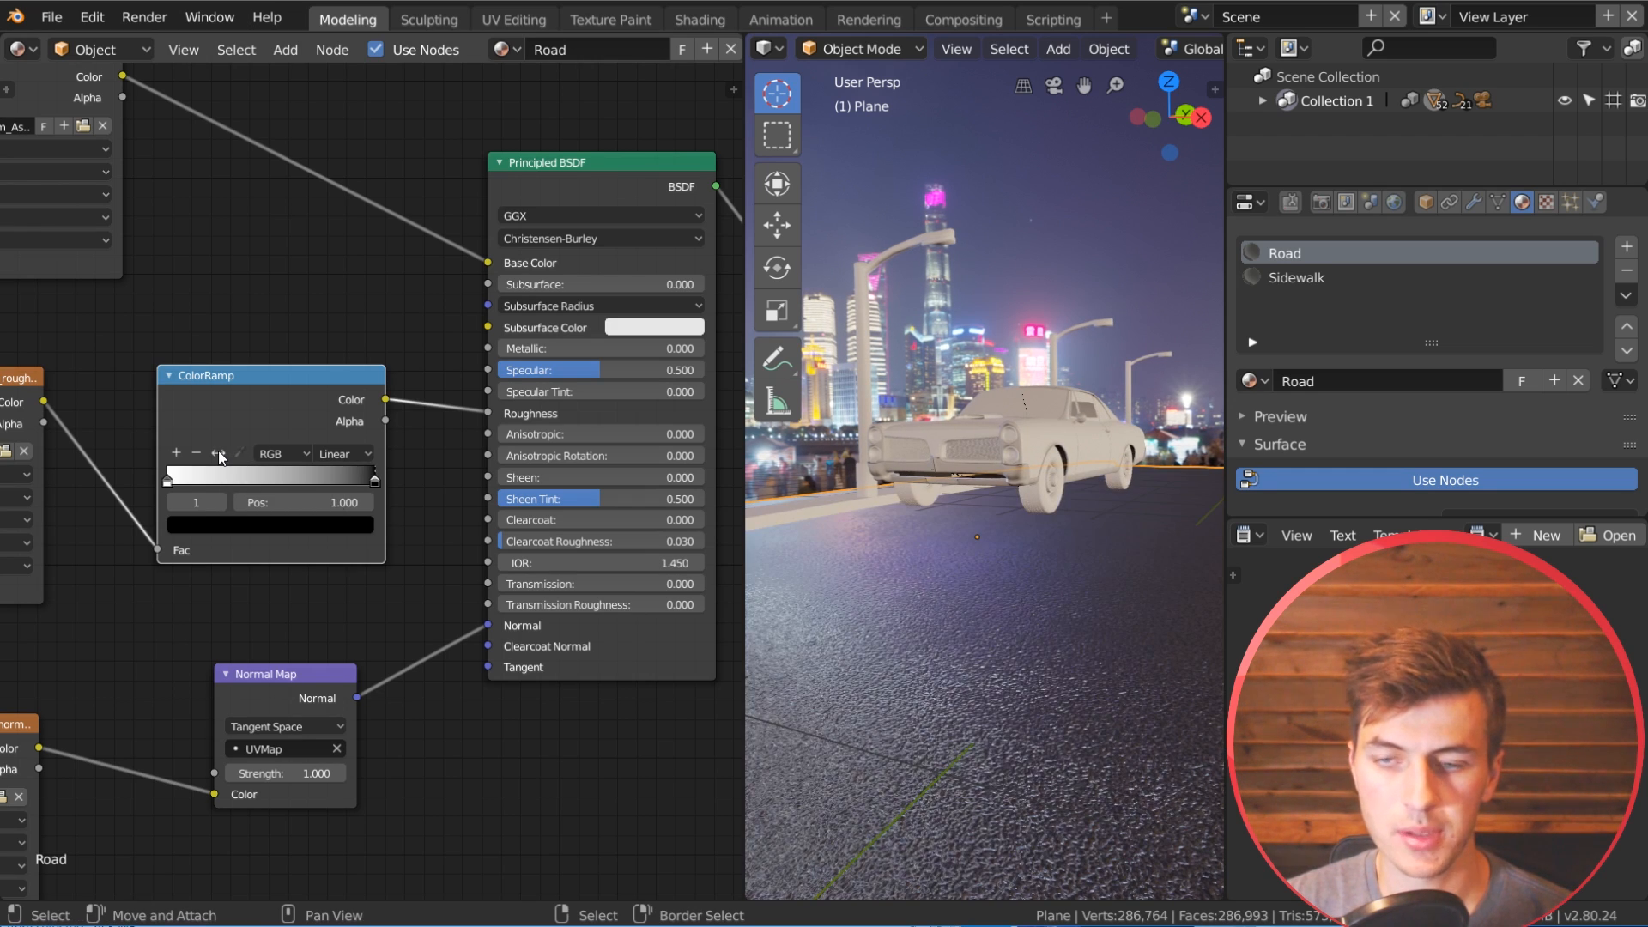
middle_drag(1051, 635, 1047, 630)
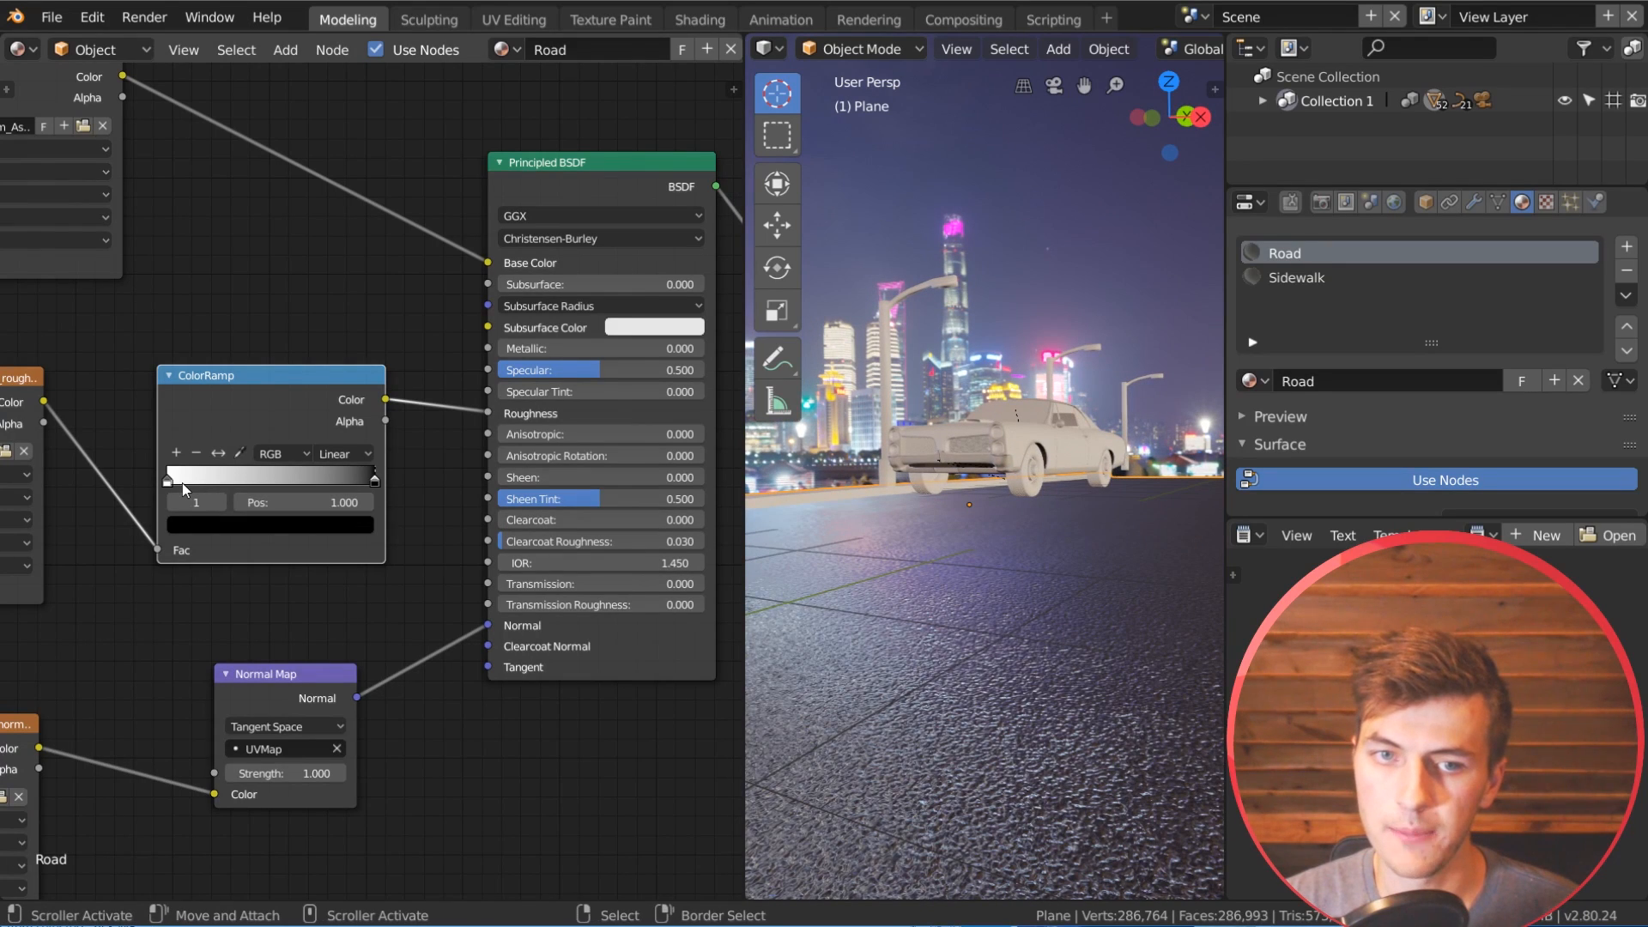
mouse_move(171, 482)
mouse_down()
mouse_move(286, 479)
mouse_move(167, 485)
mouse_up()
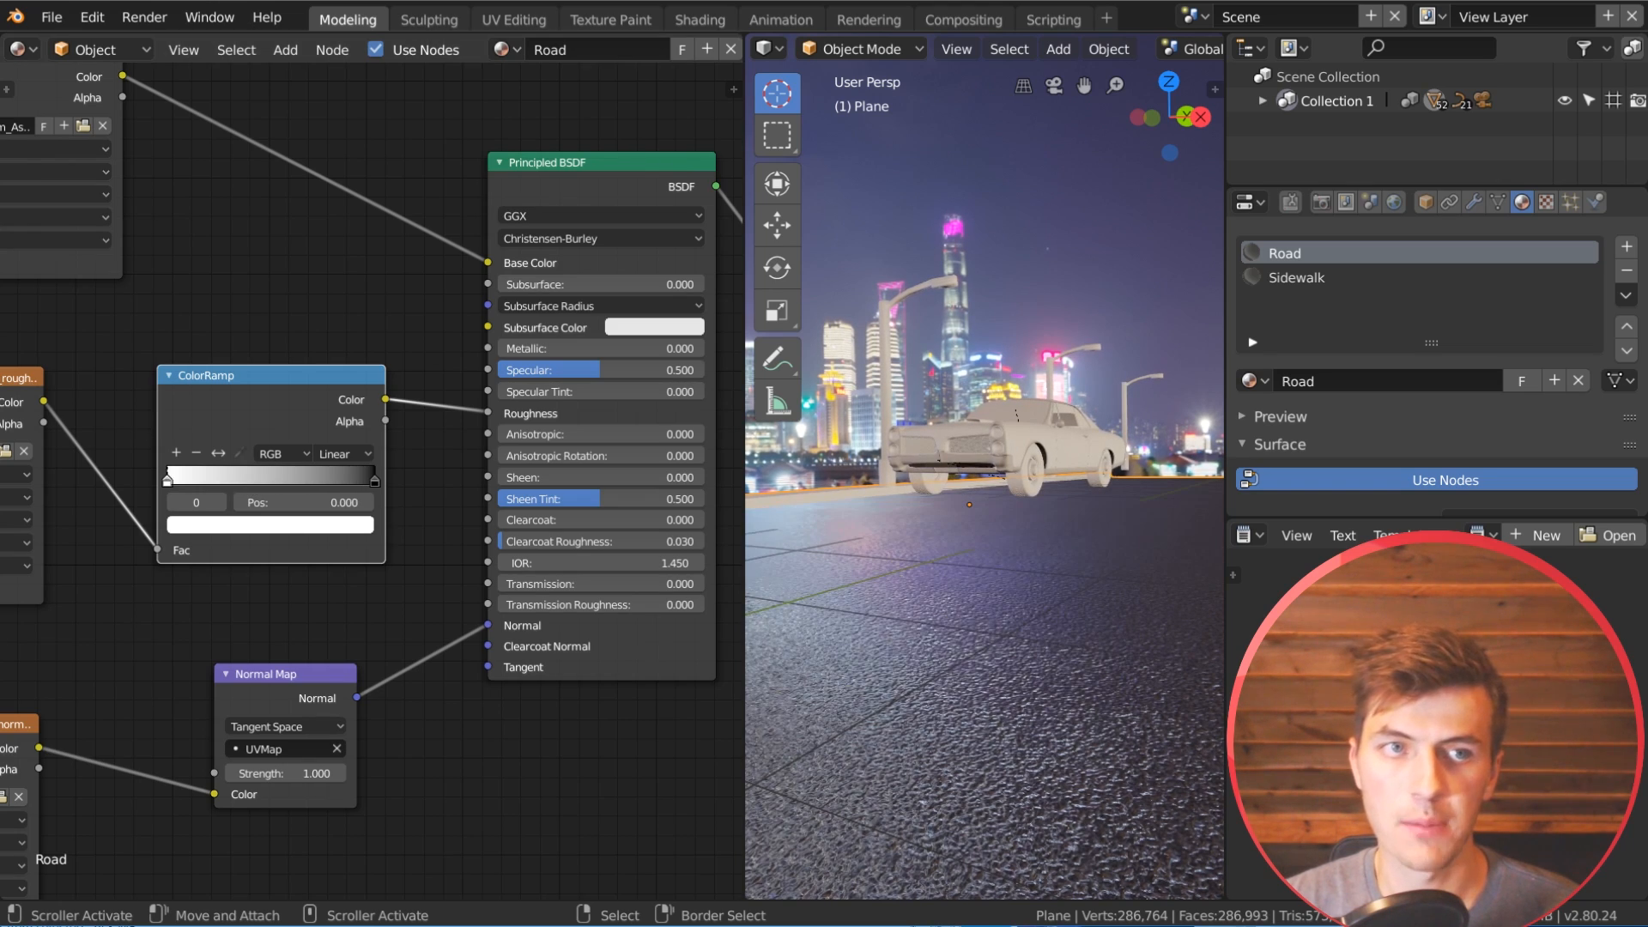
middle_drag(935, 640, 1079, 466)
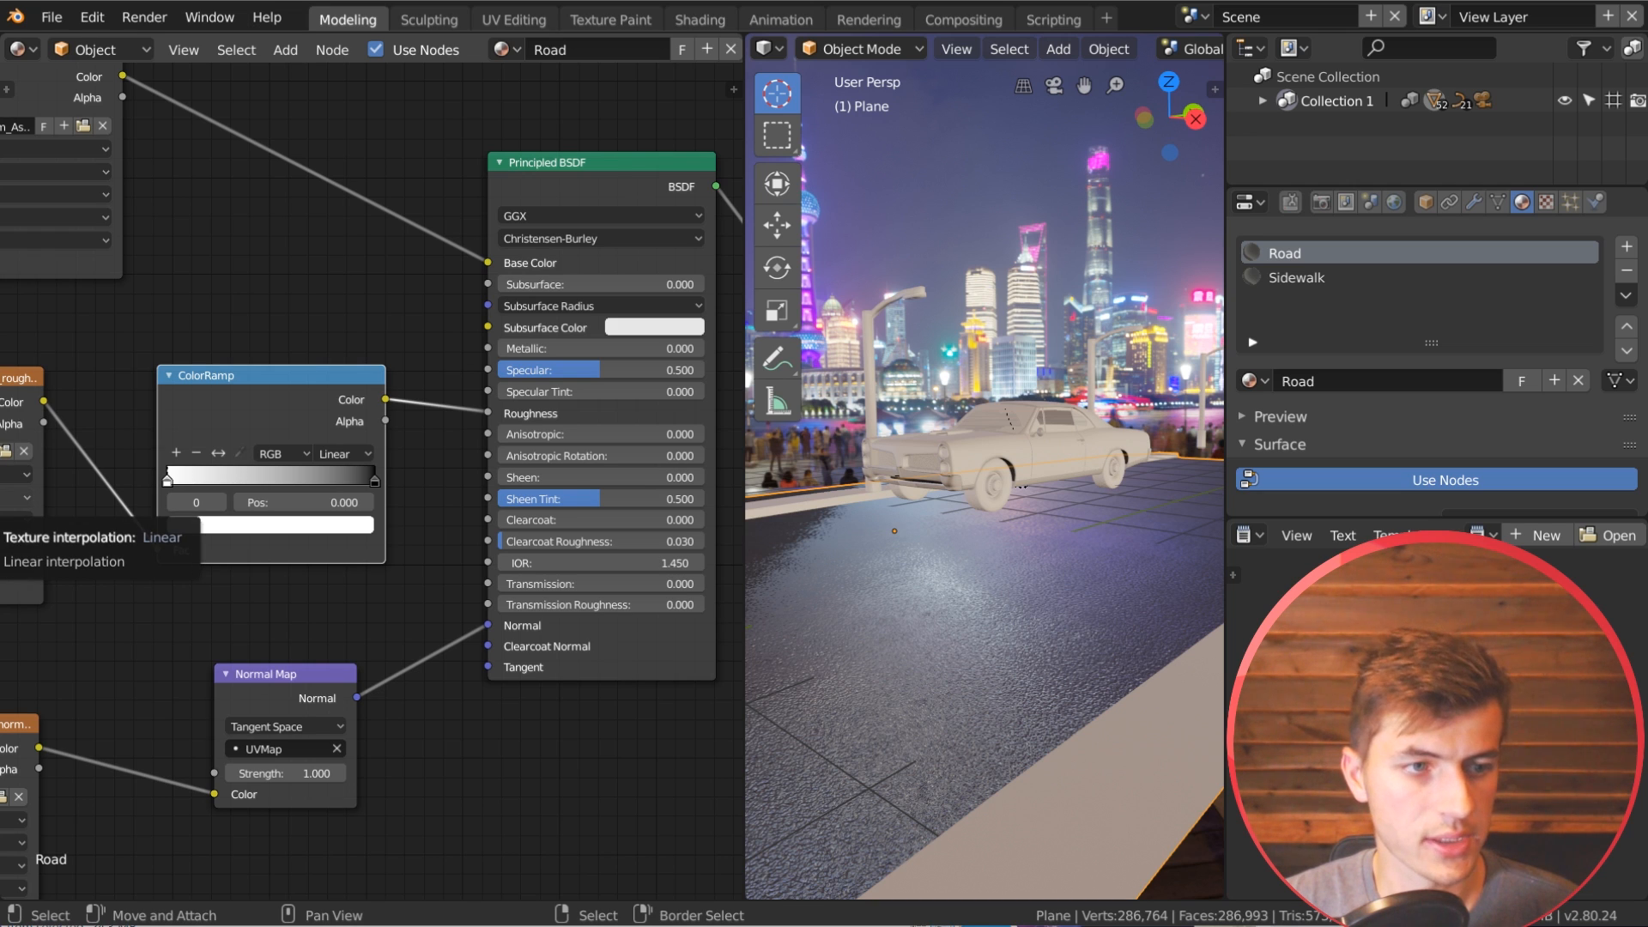
Step: Move the ColorRamp's white stop inward to about a third of the gradient and its black stop to about 0.864
scroll(413, 674, up, 3)
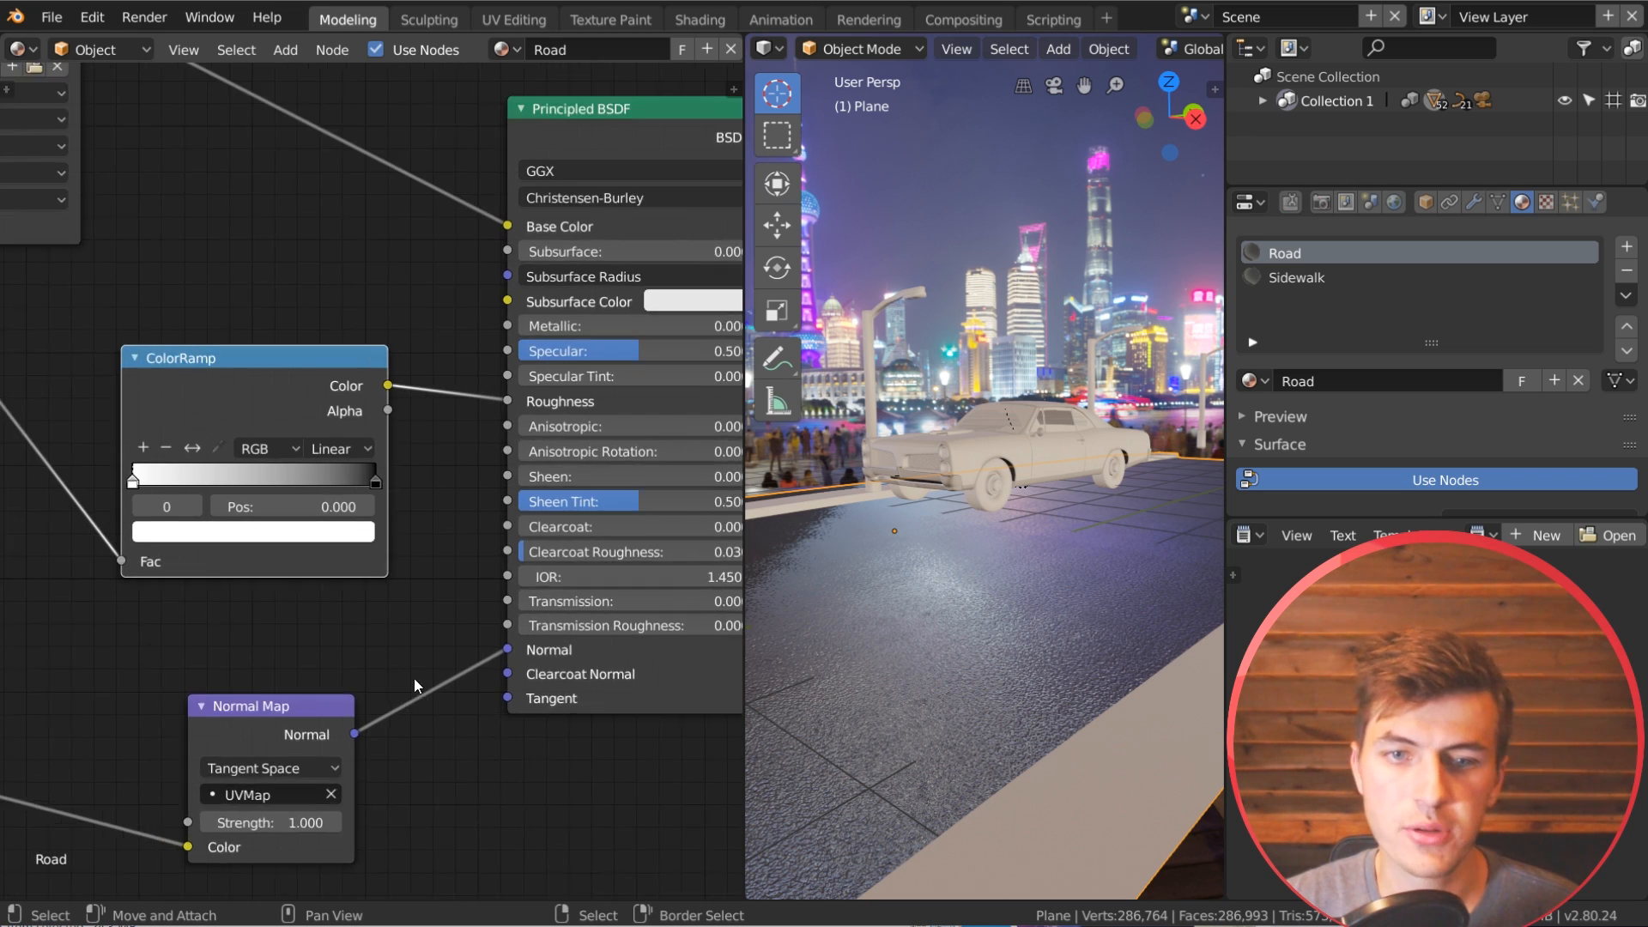
scroll(412, 646, down, 4)
scroll(183, 477, up, 2)
drag(153, 482, 229, 481)
drag(378, 483, 347, 488)
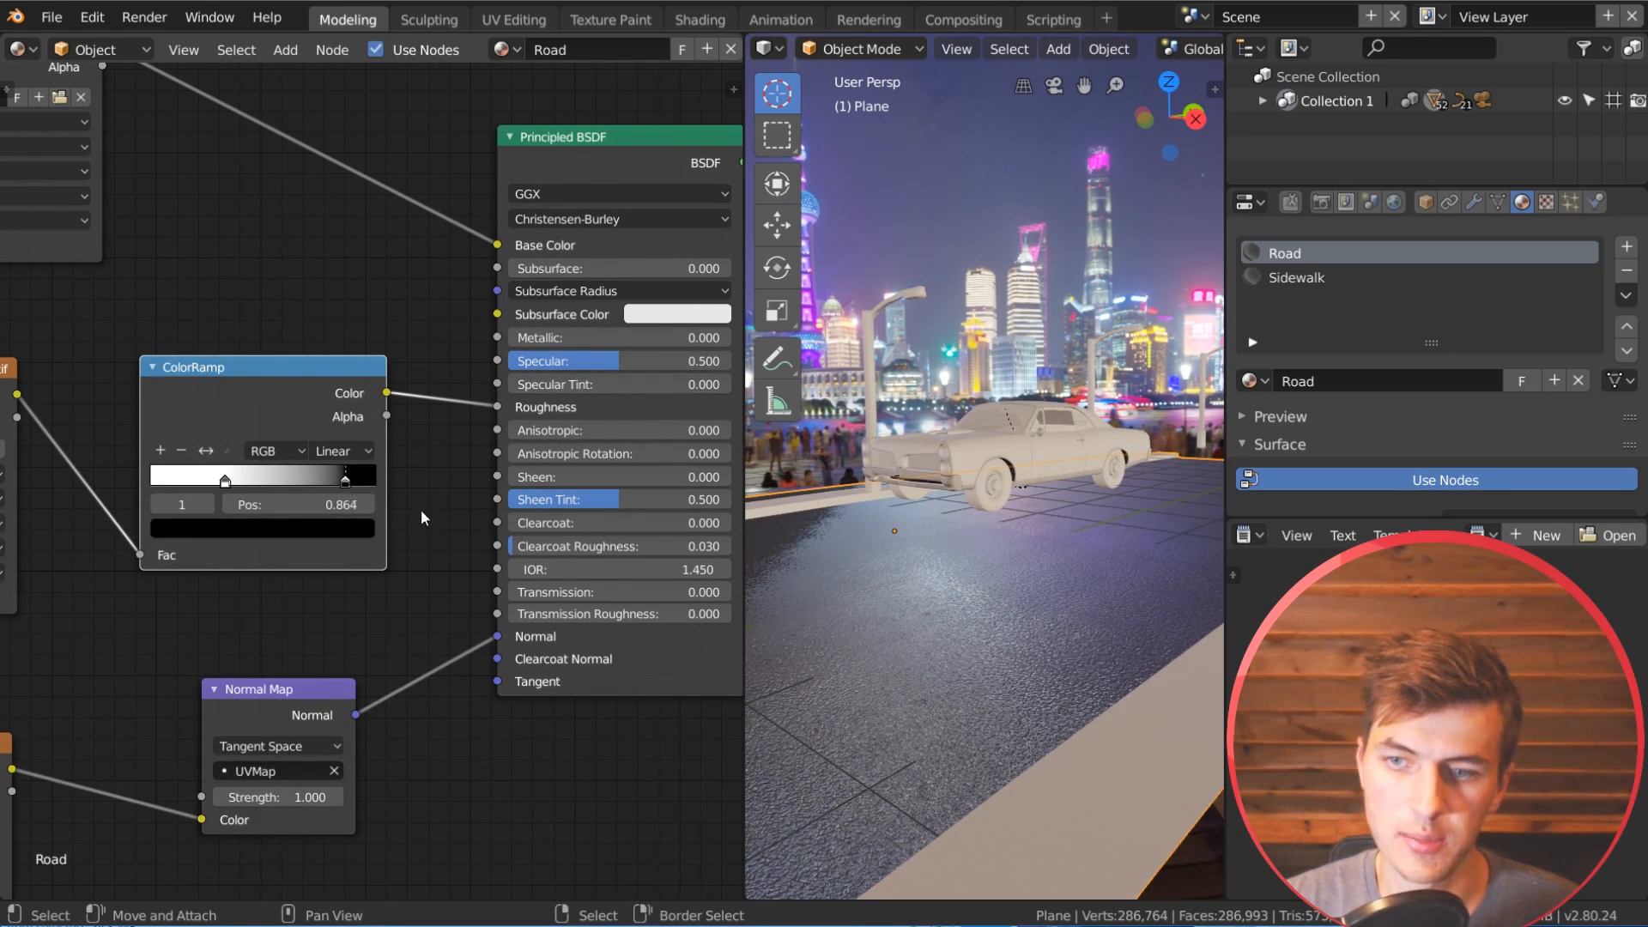
Step: Examine the road's reflections and asphalt bumps from several viewing angles, along with the full node layout
scroll(994, 667, up, 2)
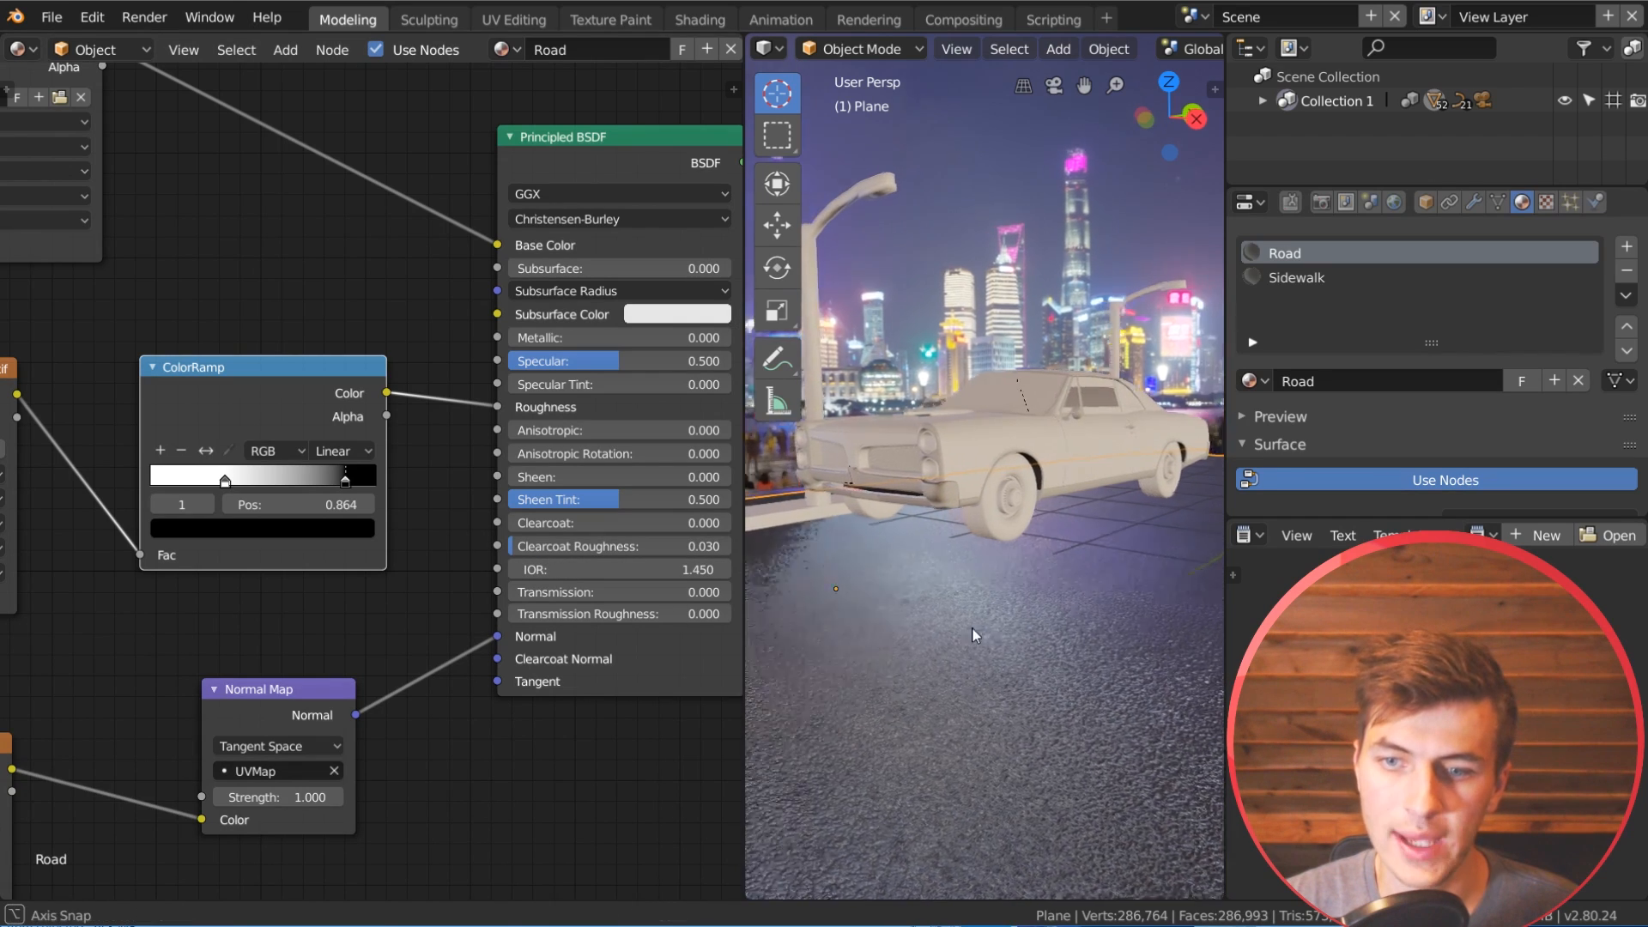
middle_drag(972, 626, 996, 621)
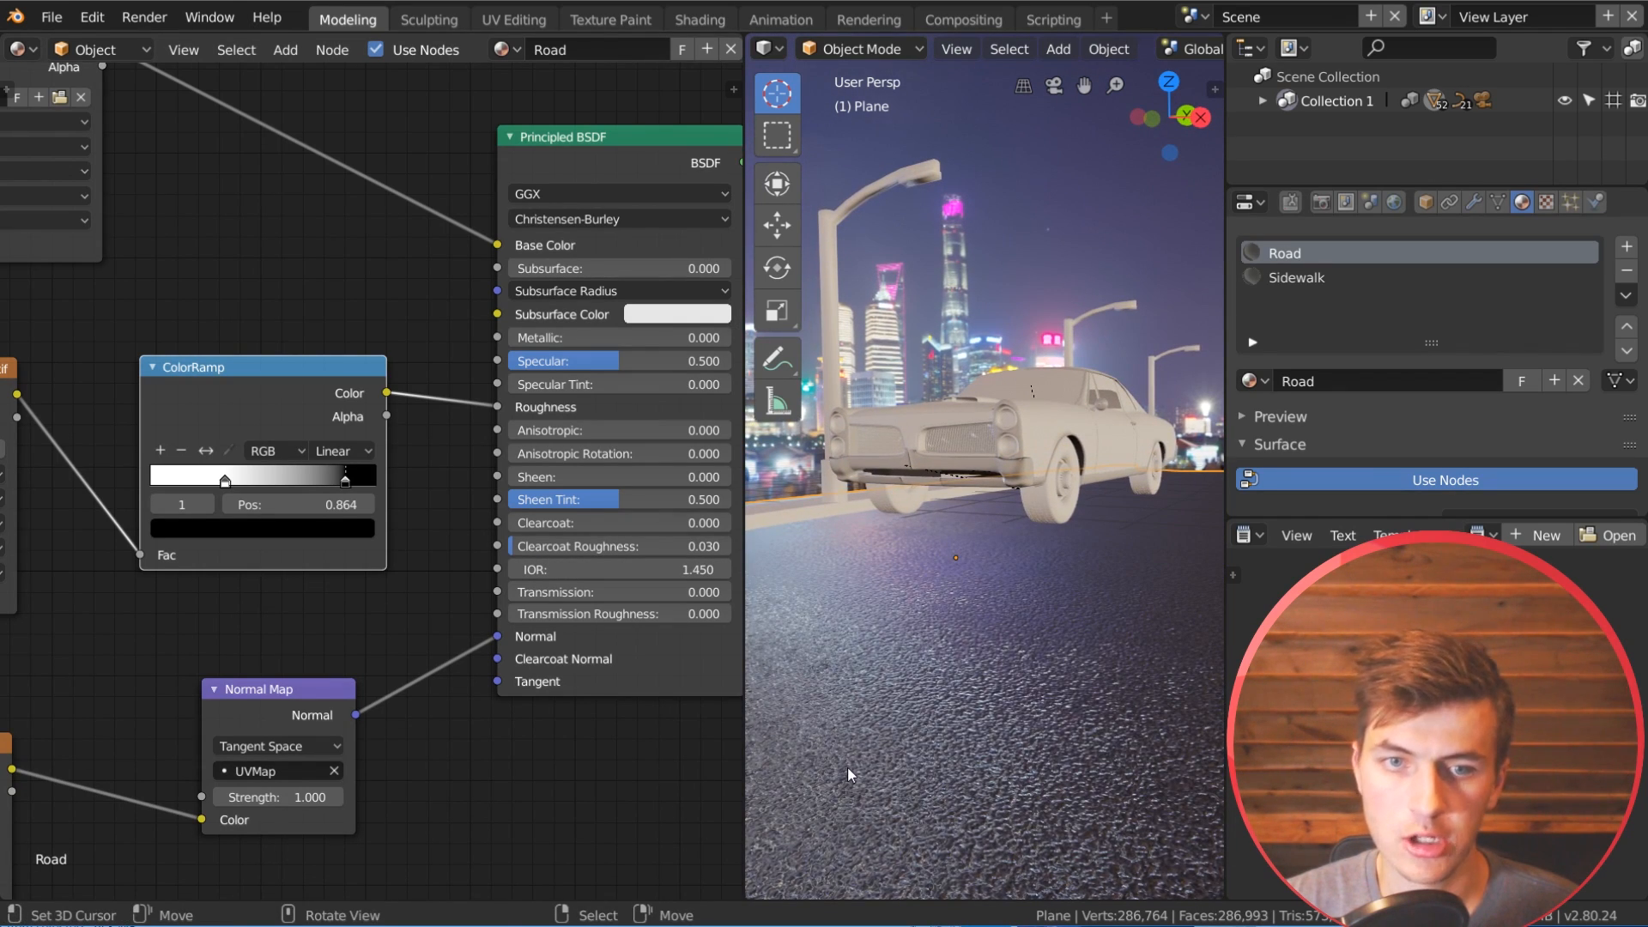
middle_drag(884, 685, 912, 681)
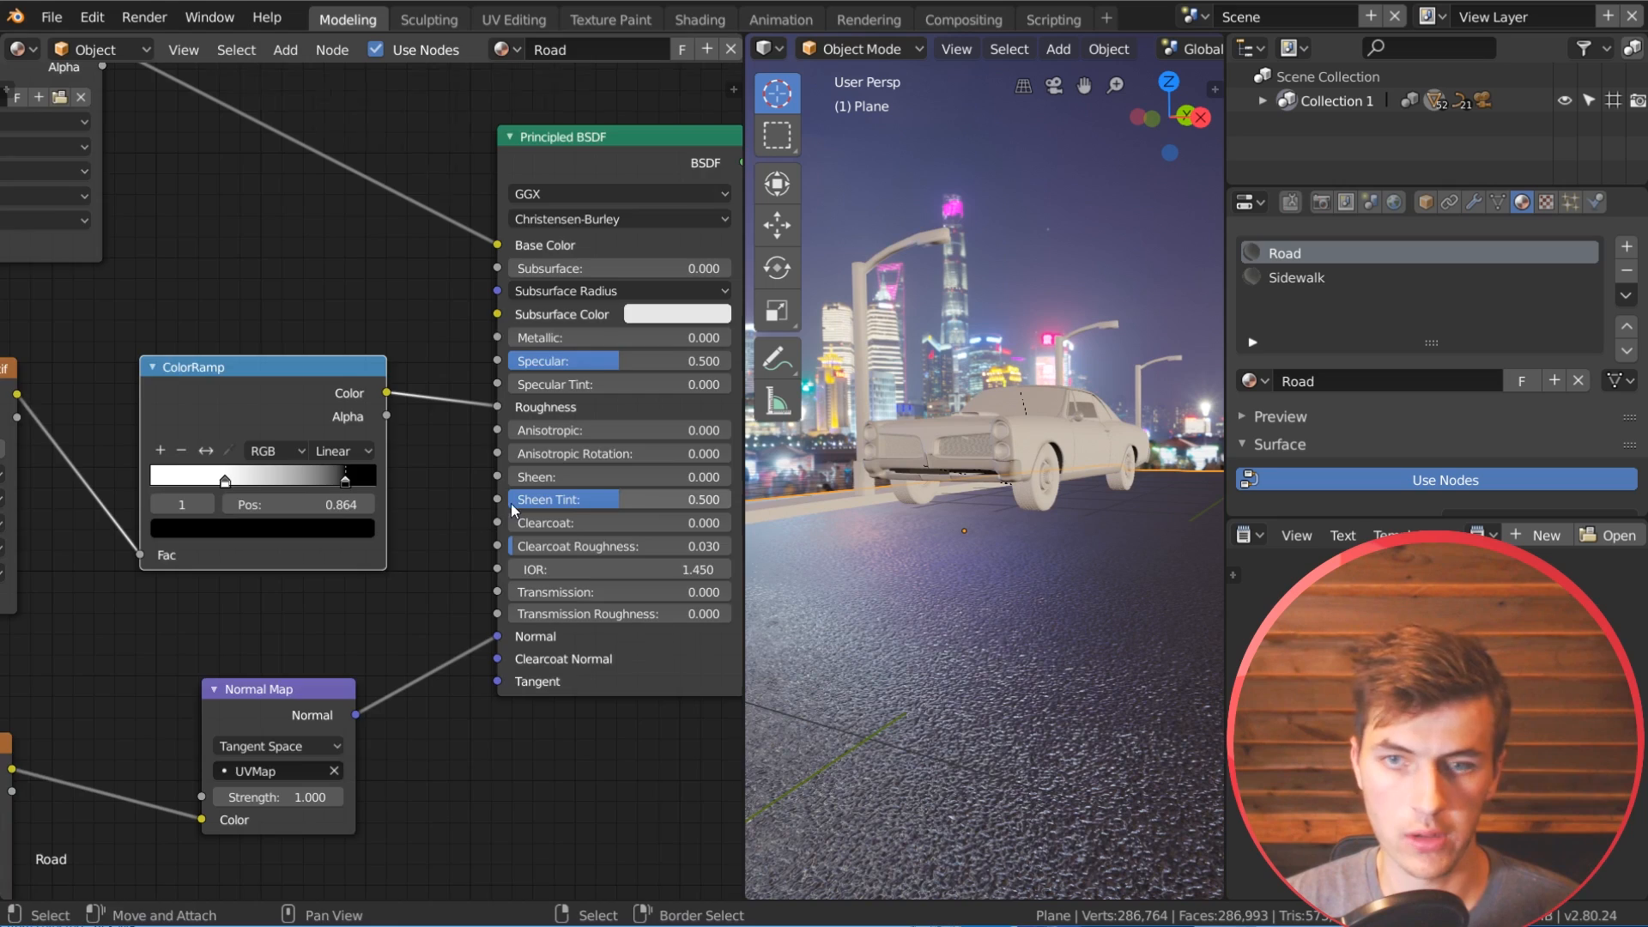
scroll(373, 478, down, 2)
middle_drag(905, 519, 942, 568)
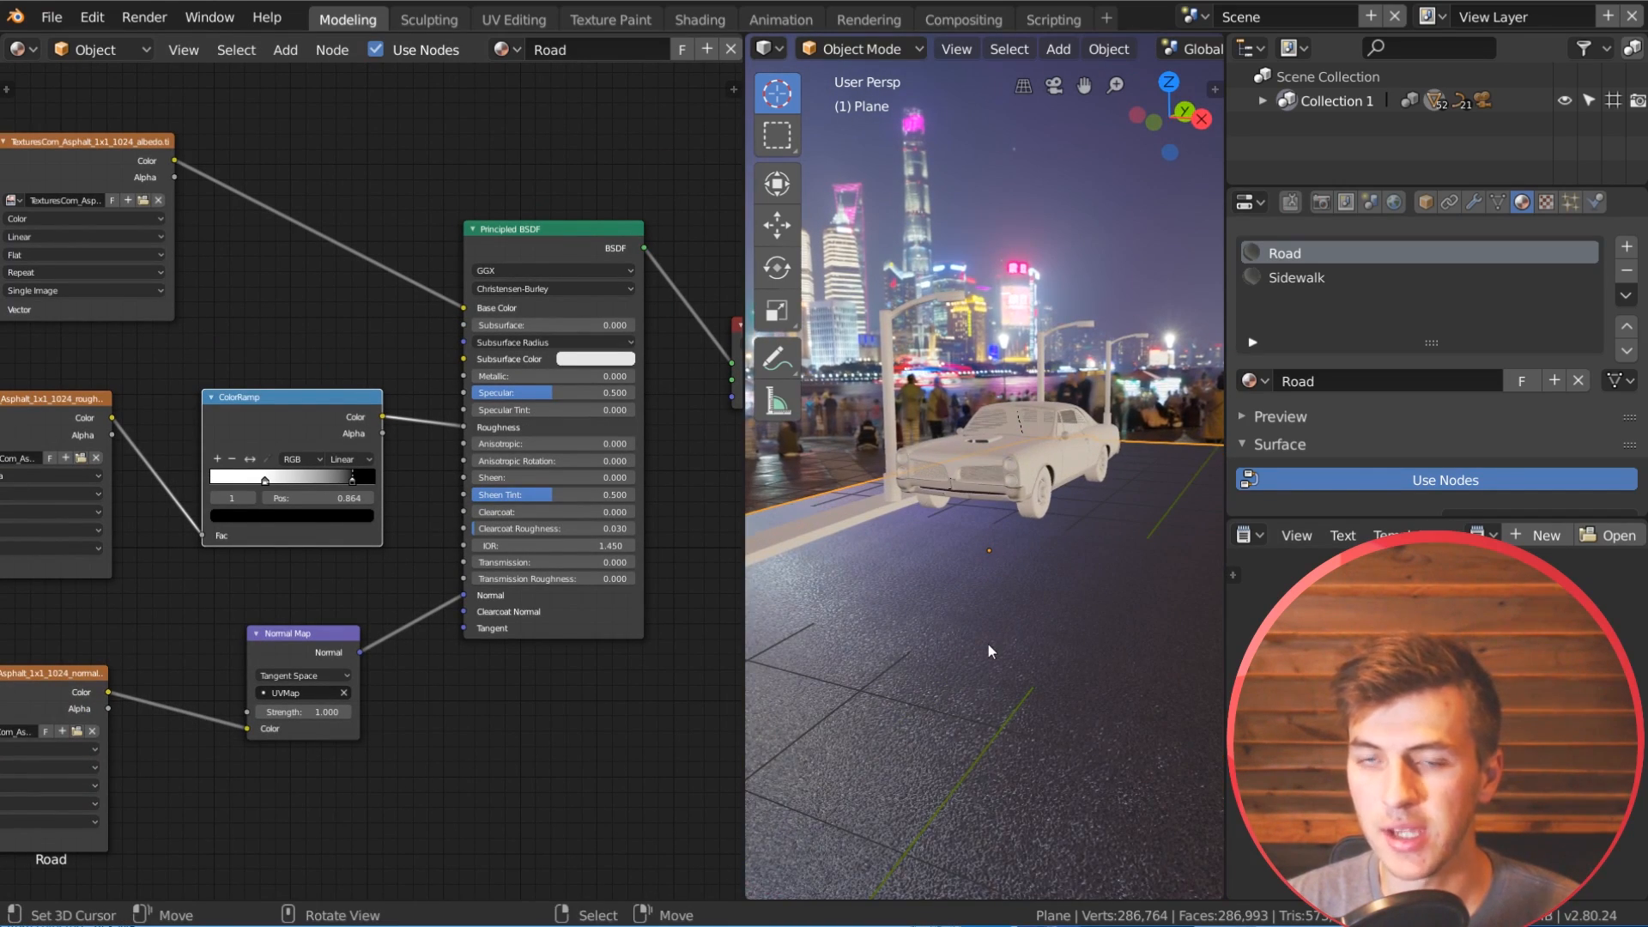
mouse_move(976, 658)
middle_down()
mouse_move(991, 661)
mouse_move(959, 684)
middle_up()
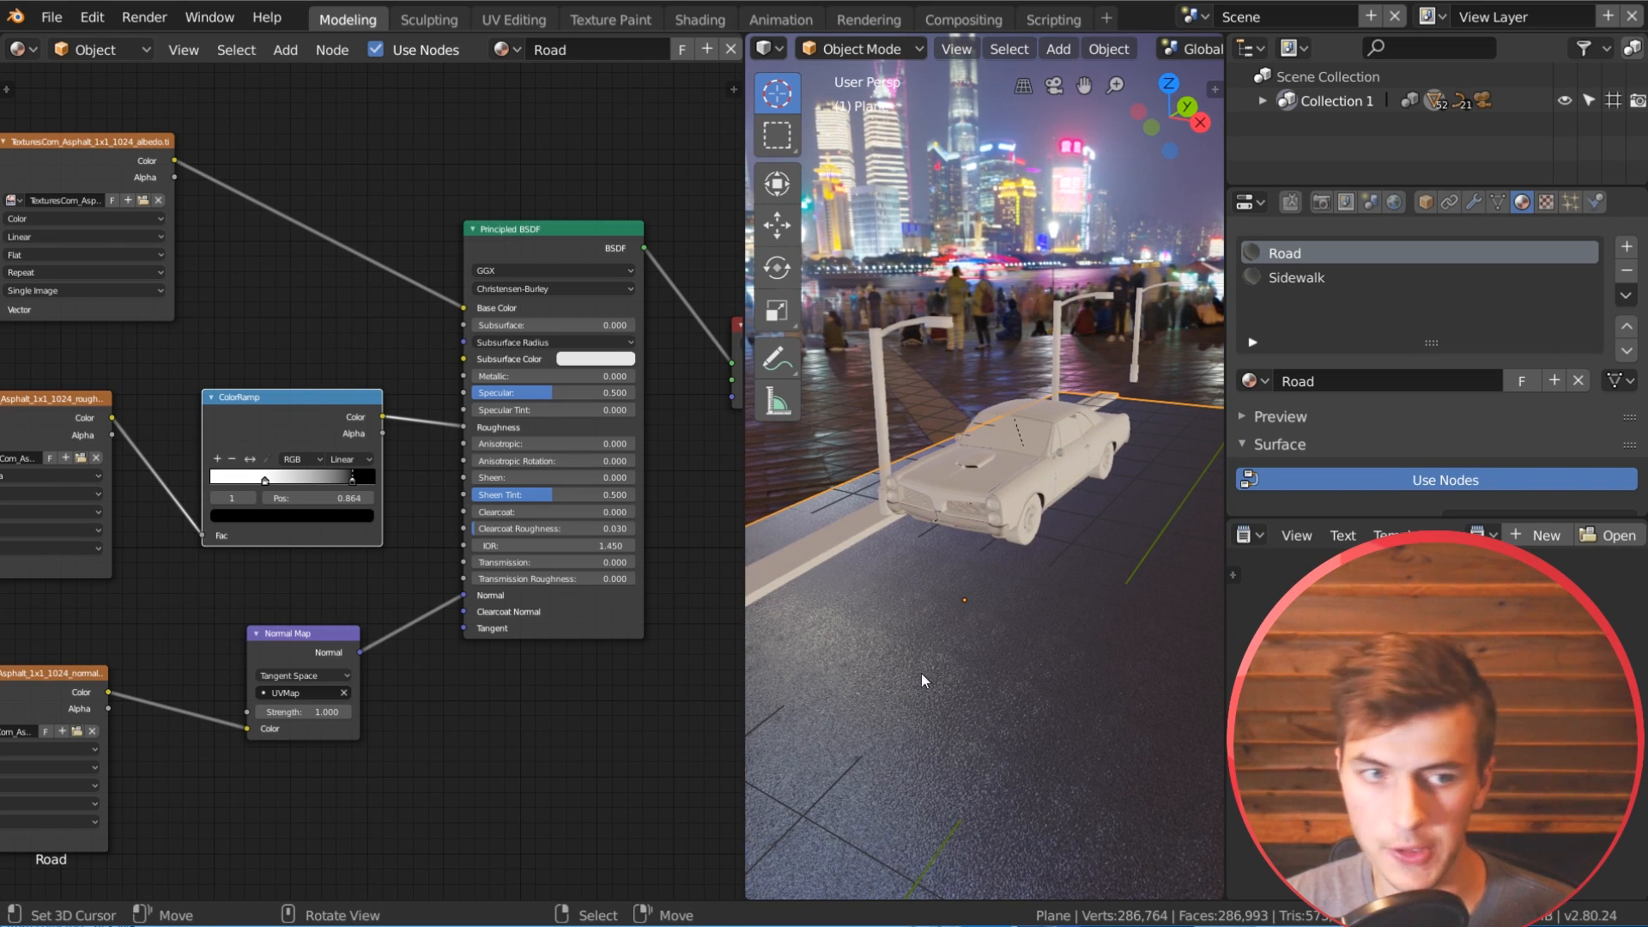
scroll(364, 472, down, 9)
middle_drag(440, 621, 406, 611)
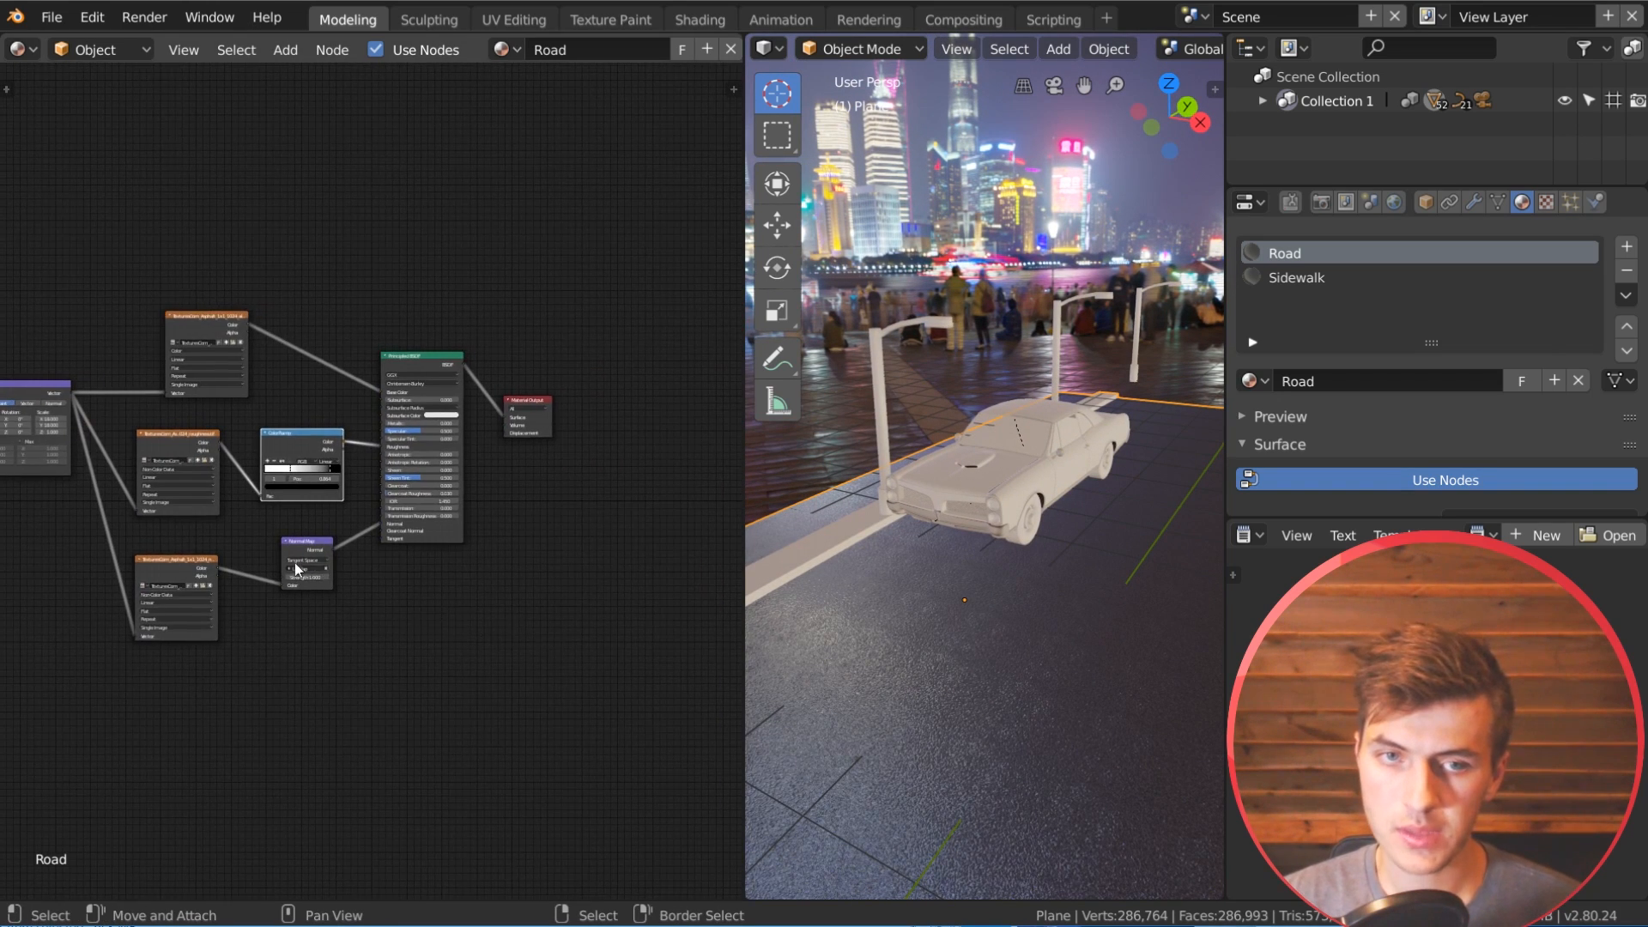
Step: Move the Material Output node farther away from the Principled BSDF to make room in the road's node tree
scroll(300, 558, down, 3)
middle_drag(415, 467, 525, 446)
middle_drag(998, 657, 1012, 629)
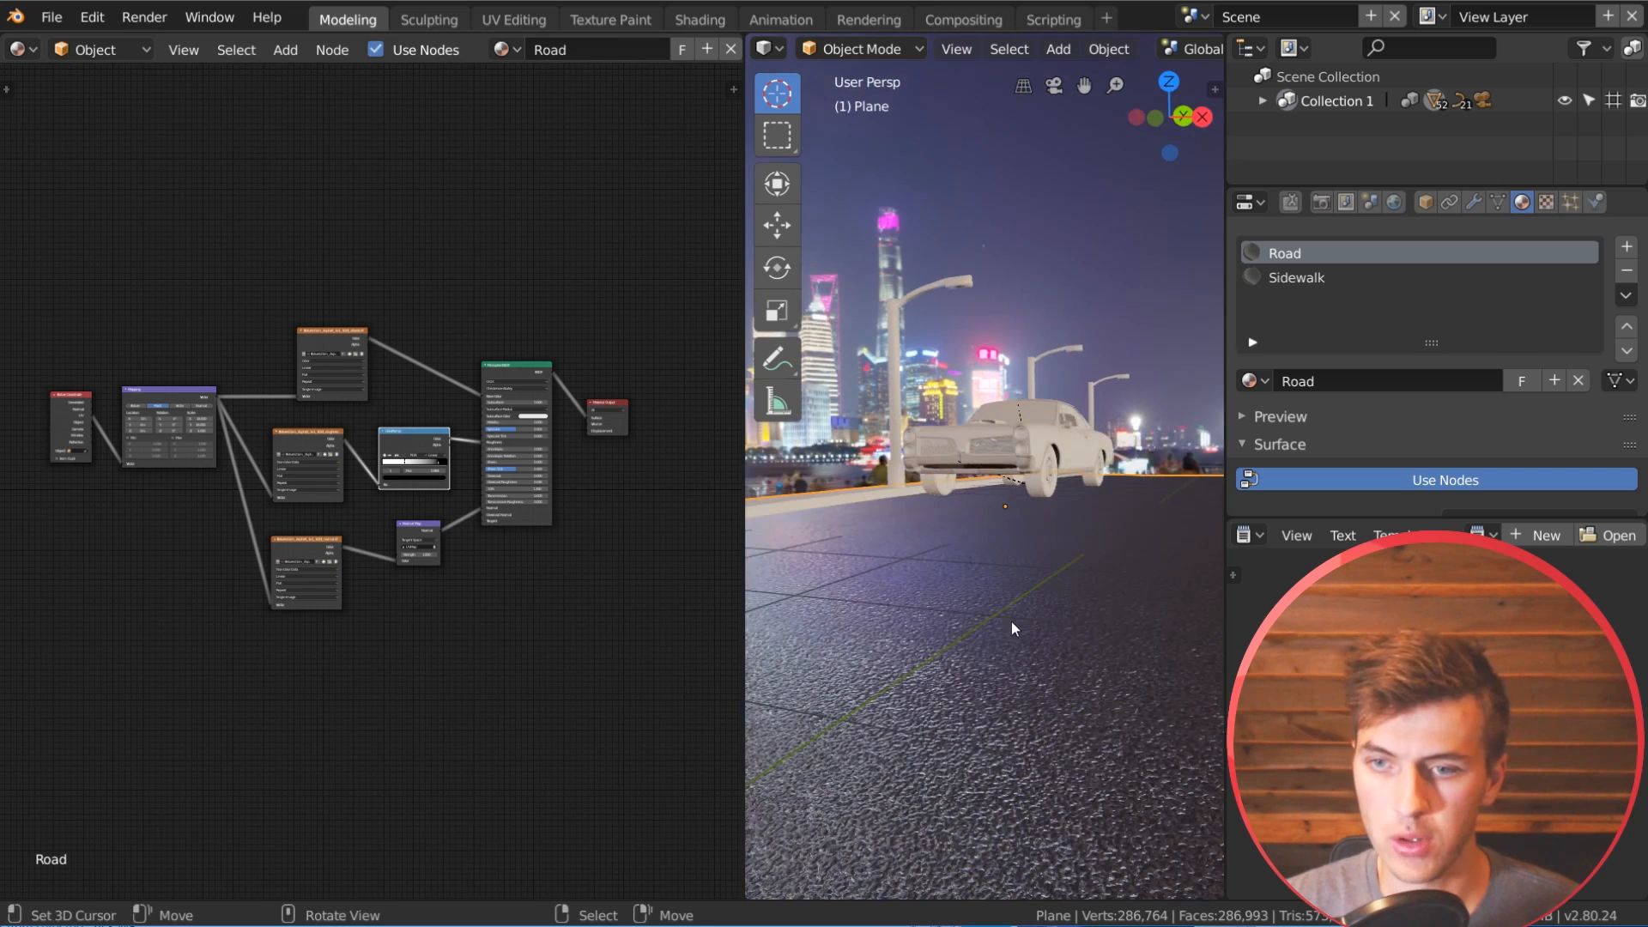
middle_drag(453, 477, 392, 489)
drag(539, 414, 596, 405)
middle_drag(618, 461, 458, 444)
drag(453, 395, 599, 400)
middle_drag(342, 541, 527, 481)
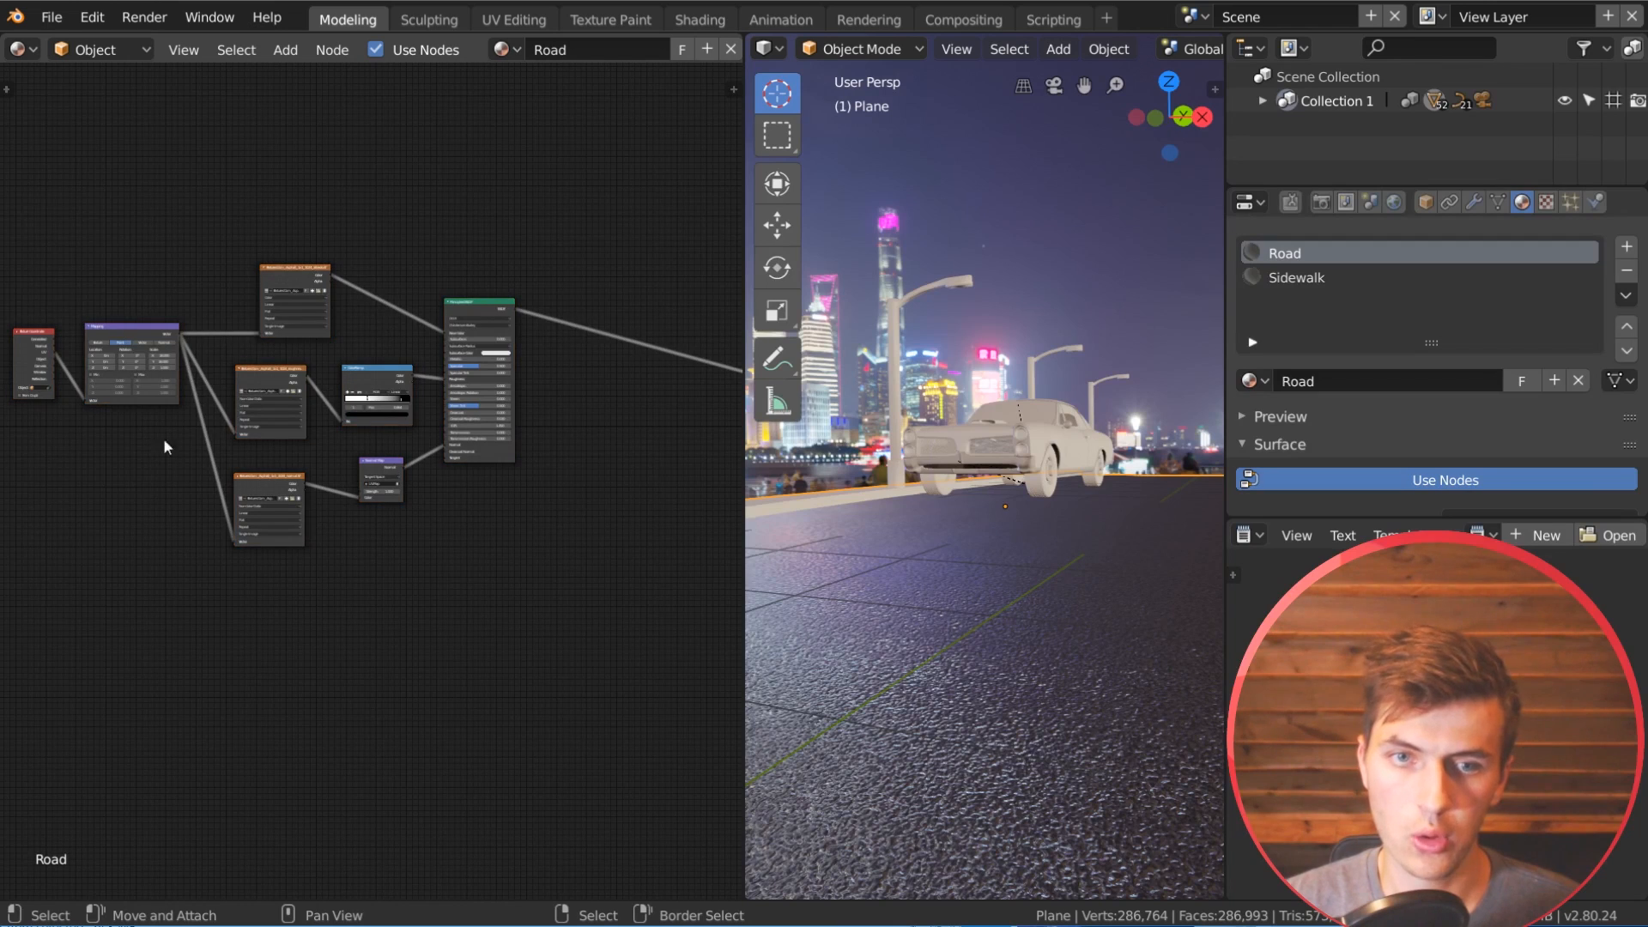
Step: Duplicate the whole asphalt node group, excluding the Material Output, and place the copy below the original
key(b)
drag(515, 554, 50, 256)
middle_drag(425, 561, 412, 477)
scroll(400, 358, down, 1)
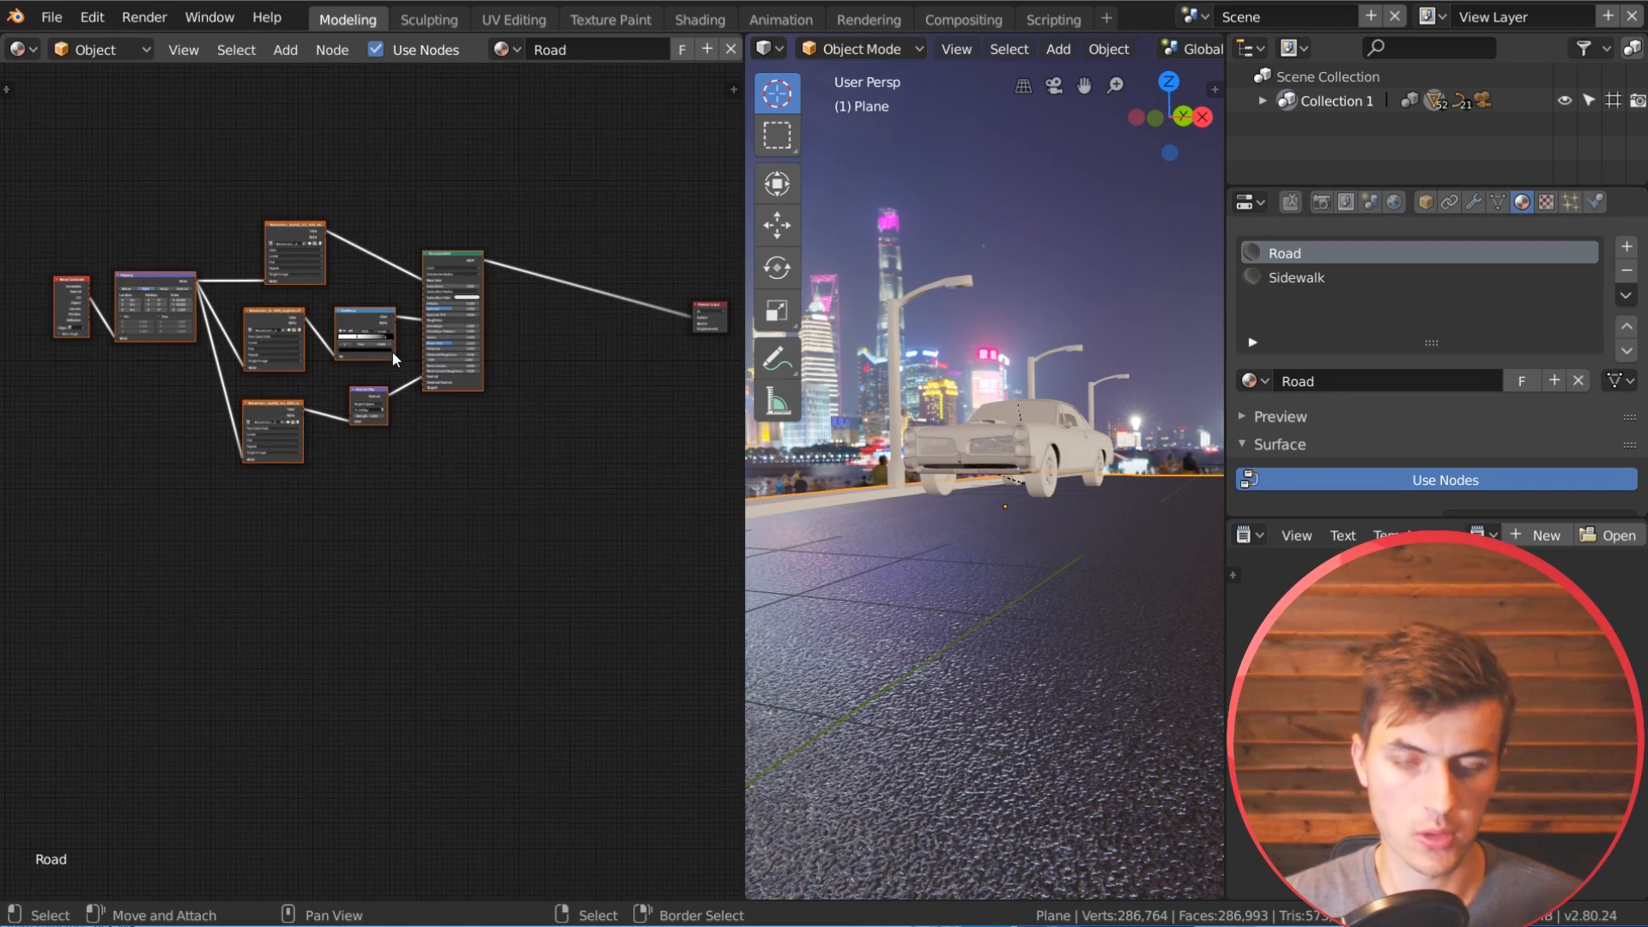
key(shift+d)
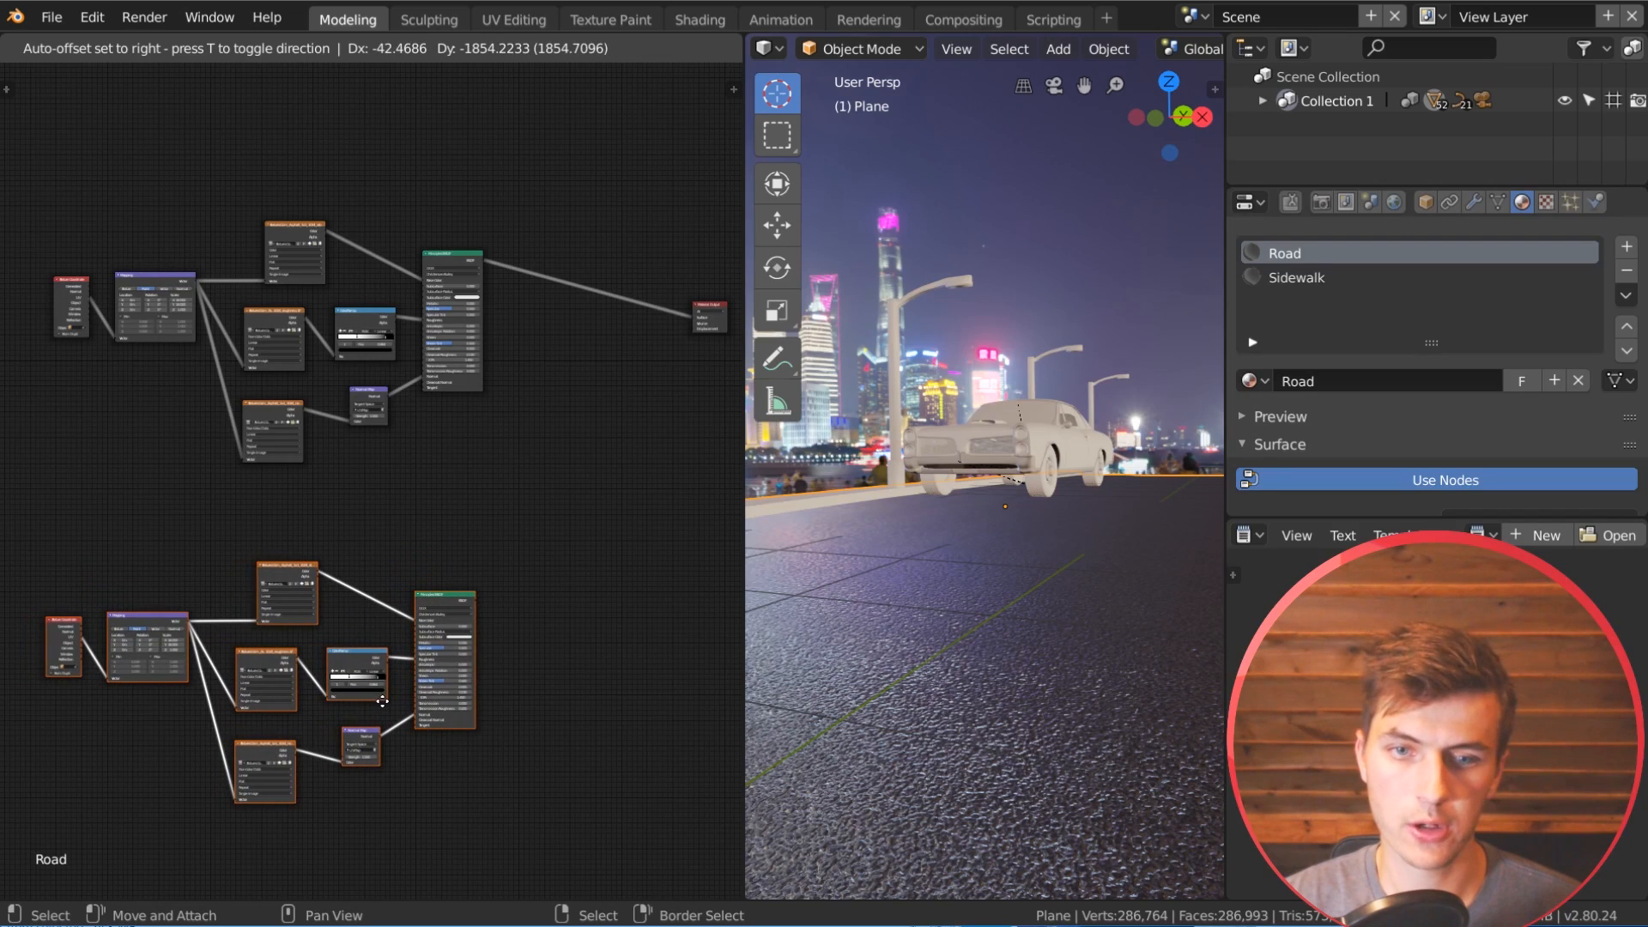
click(383, 708)
scroll(525, 451, up, 5)
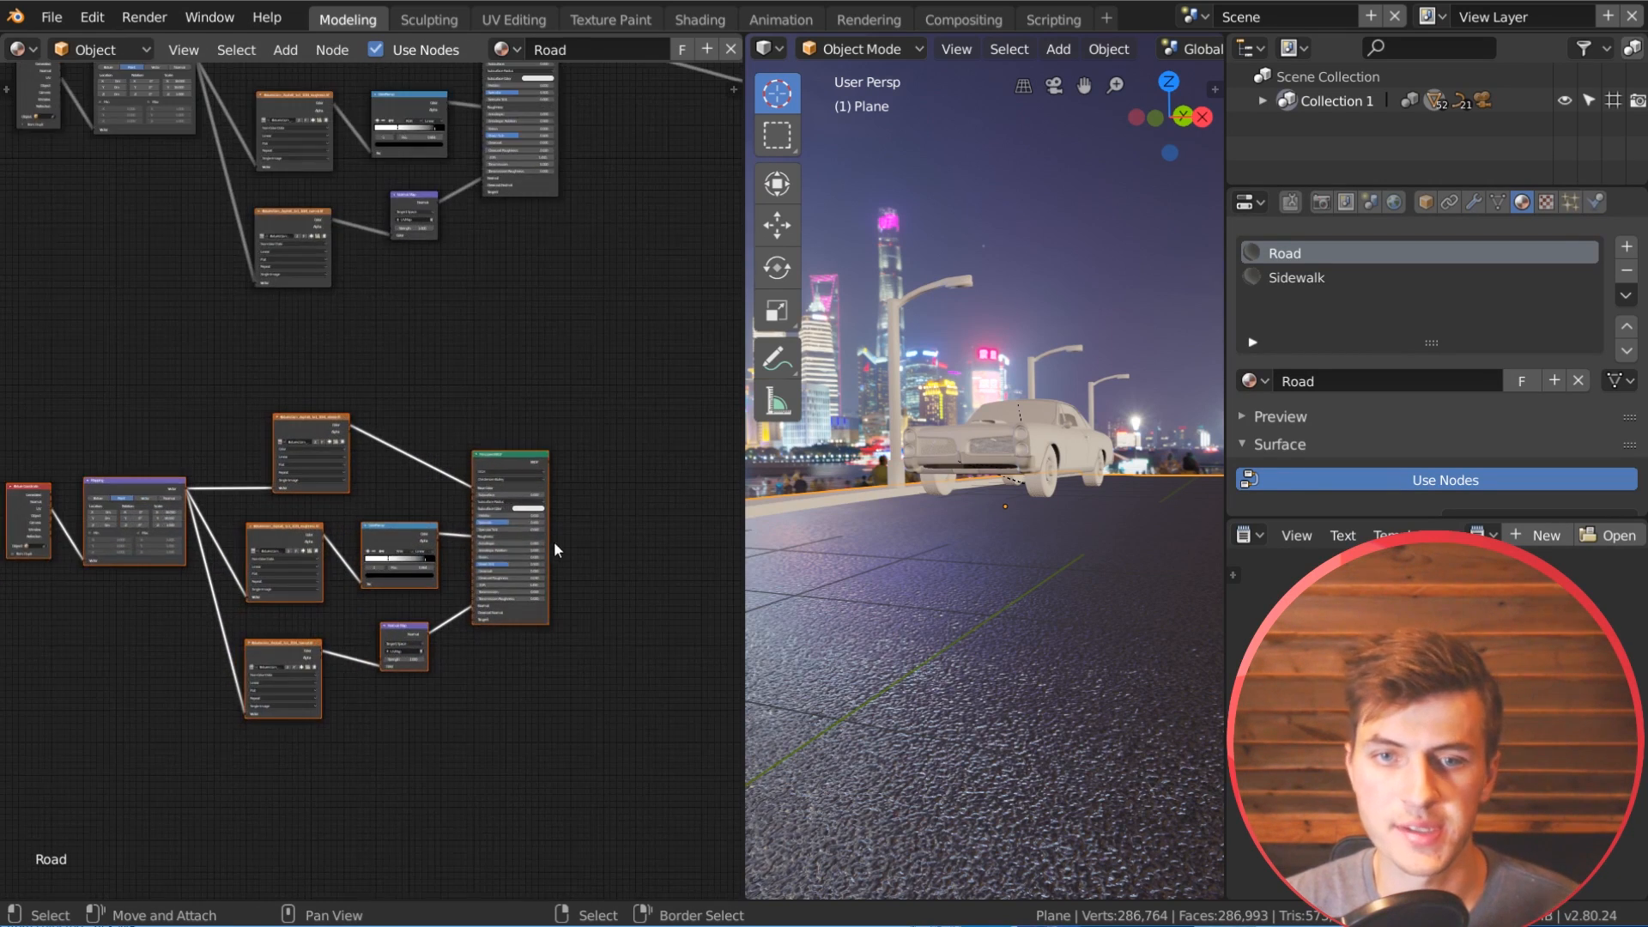
Step: Replace the copied albedo texture with brown_mud_Albedo_2k.png from the Rough Brick folder, browsing the files as thumbnails
scroll(405, 538, up, 2)
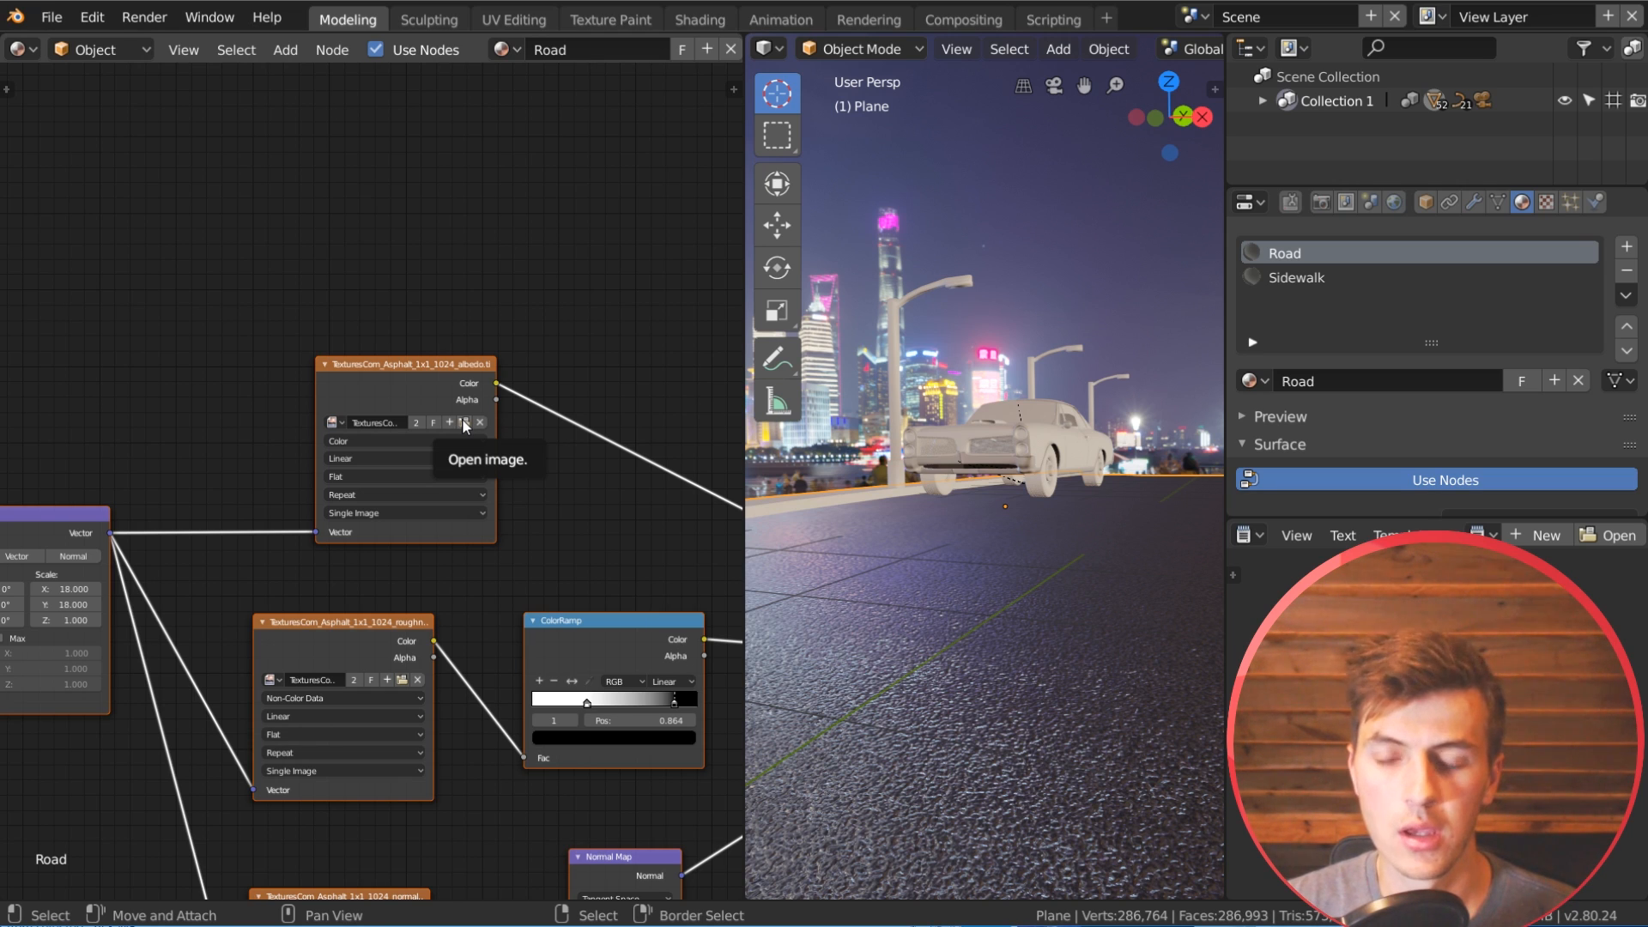
click(464, 423)
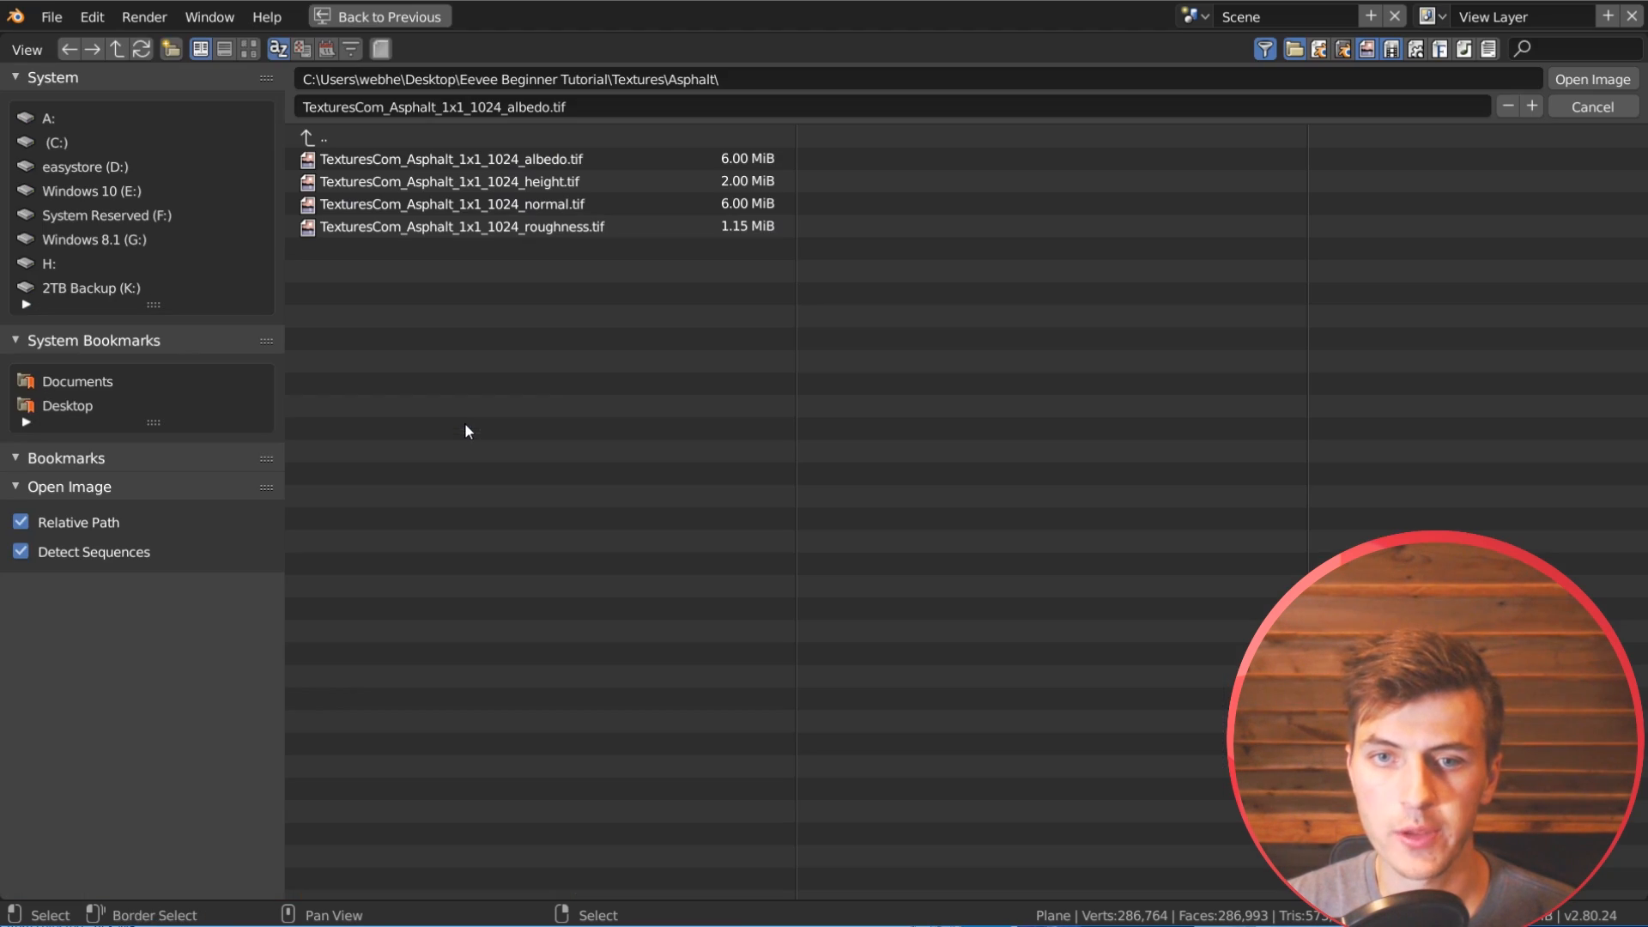
click(378, 140)
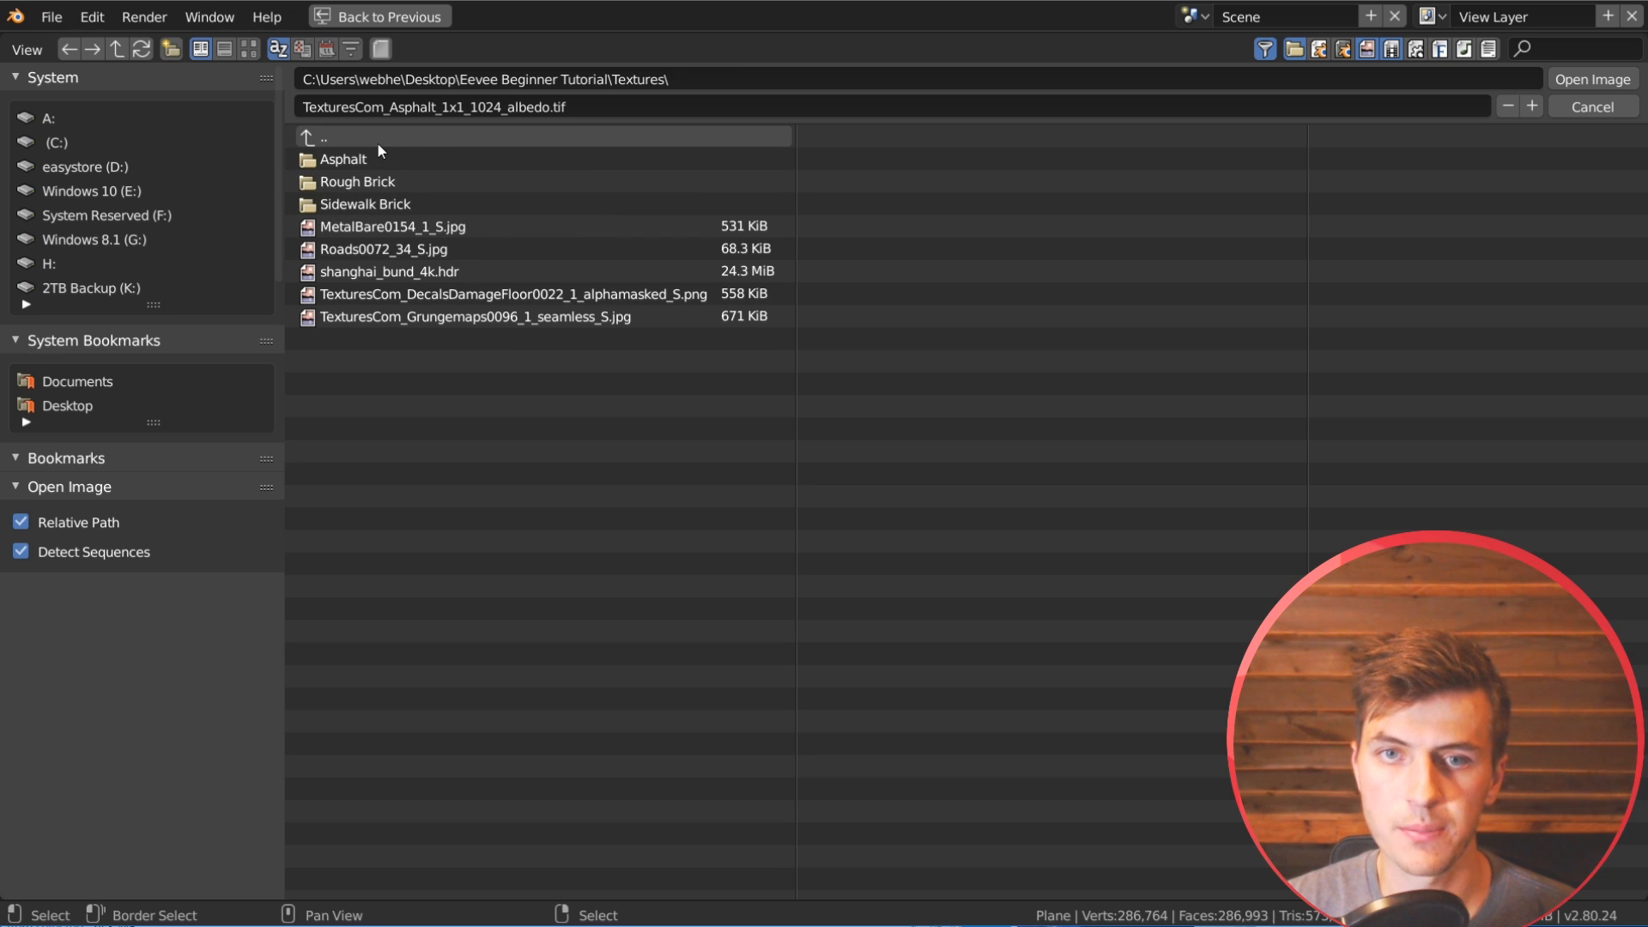
click(431, 182)
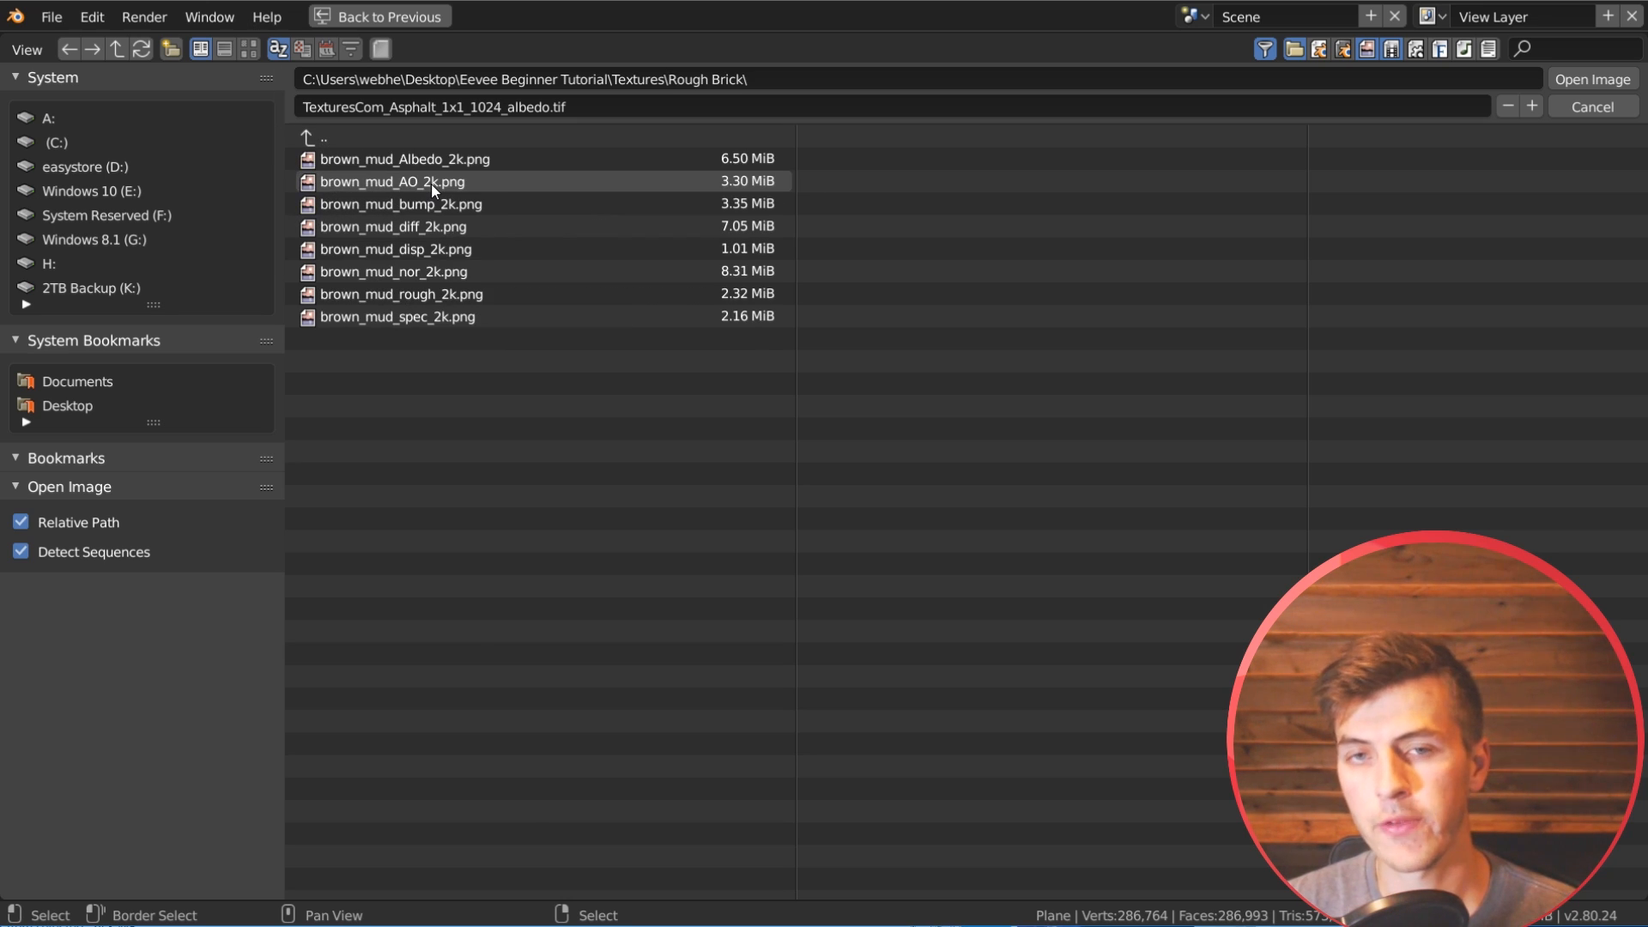
click(251, 49)
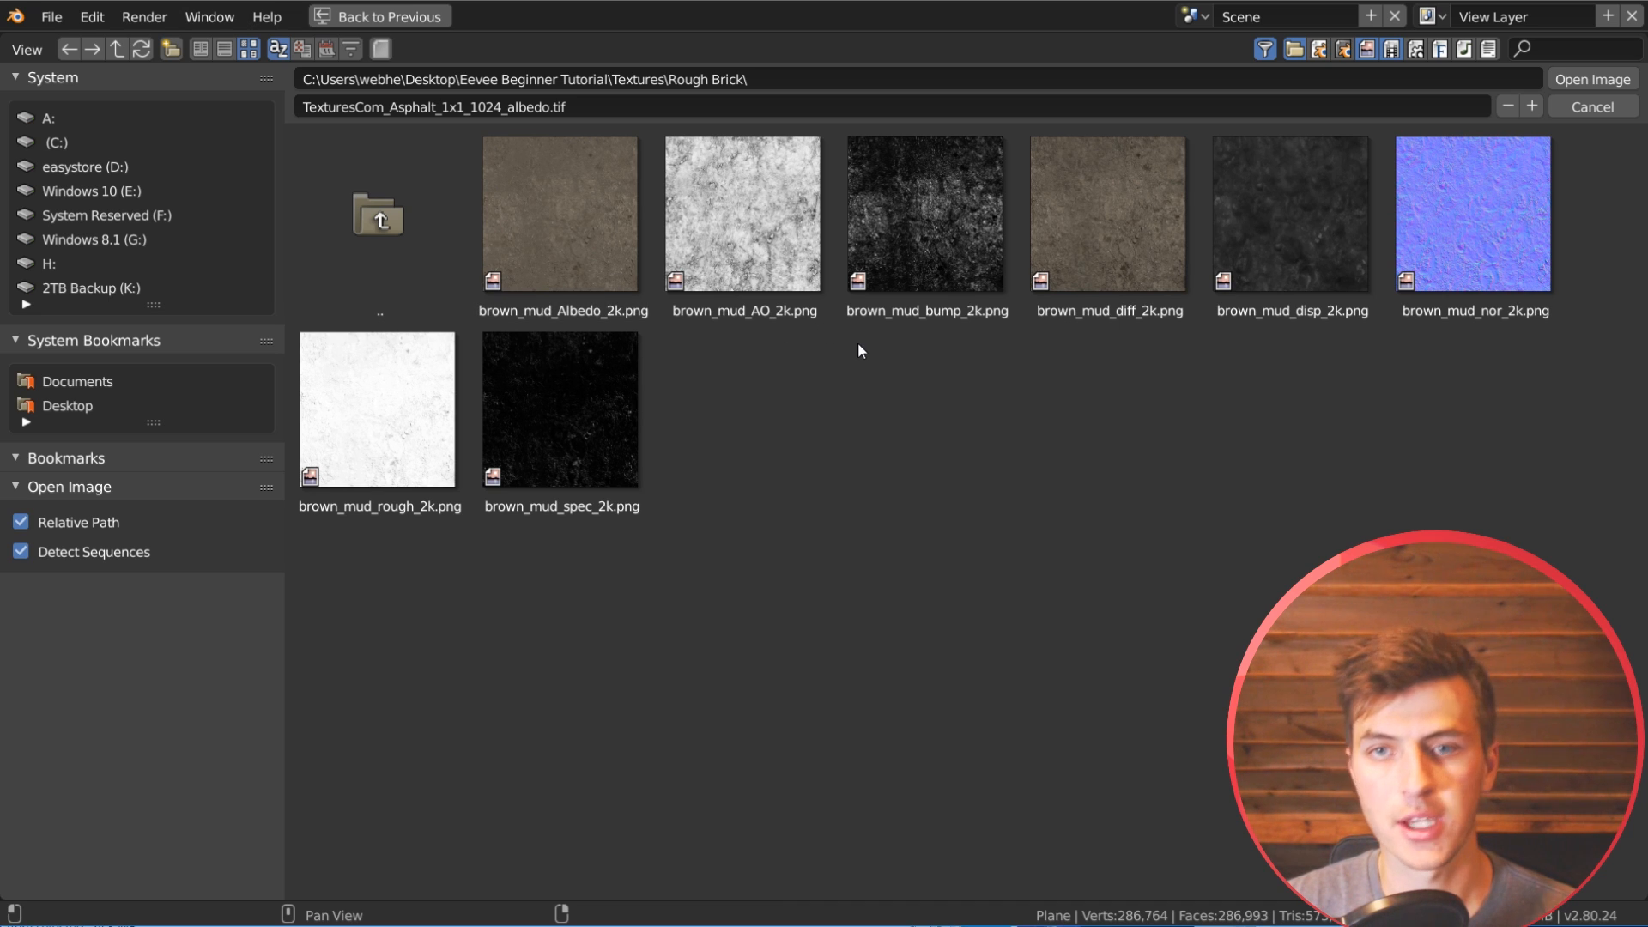
double_click(582, 219)
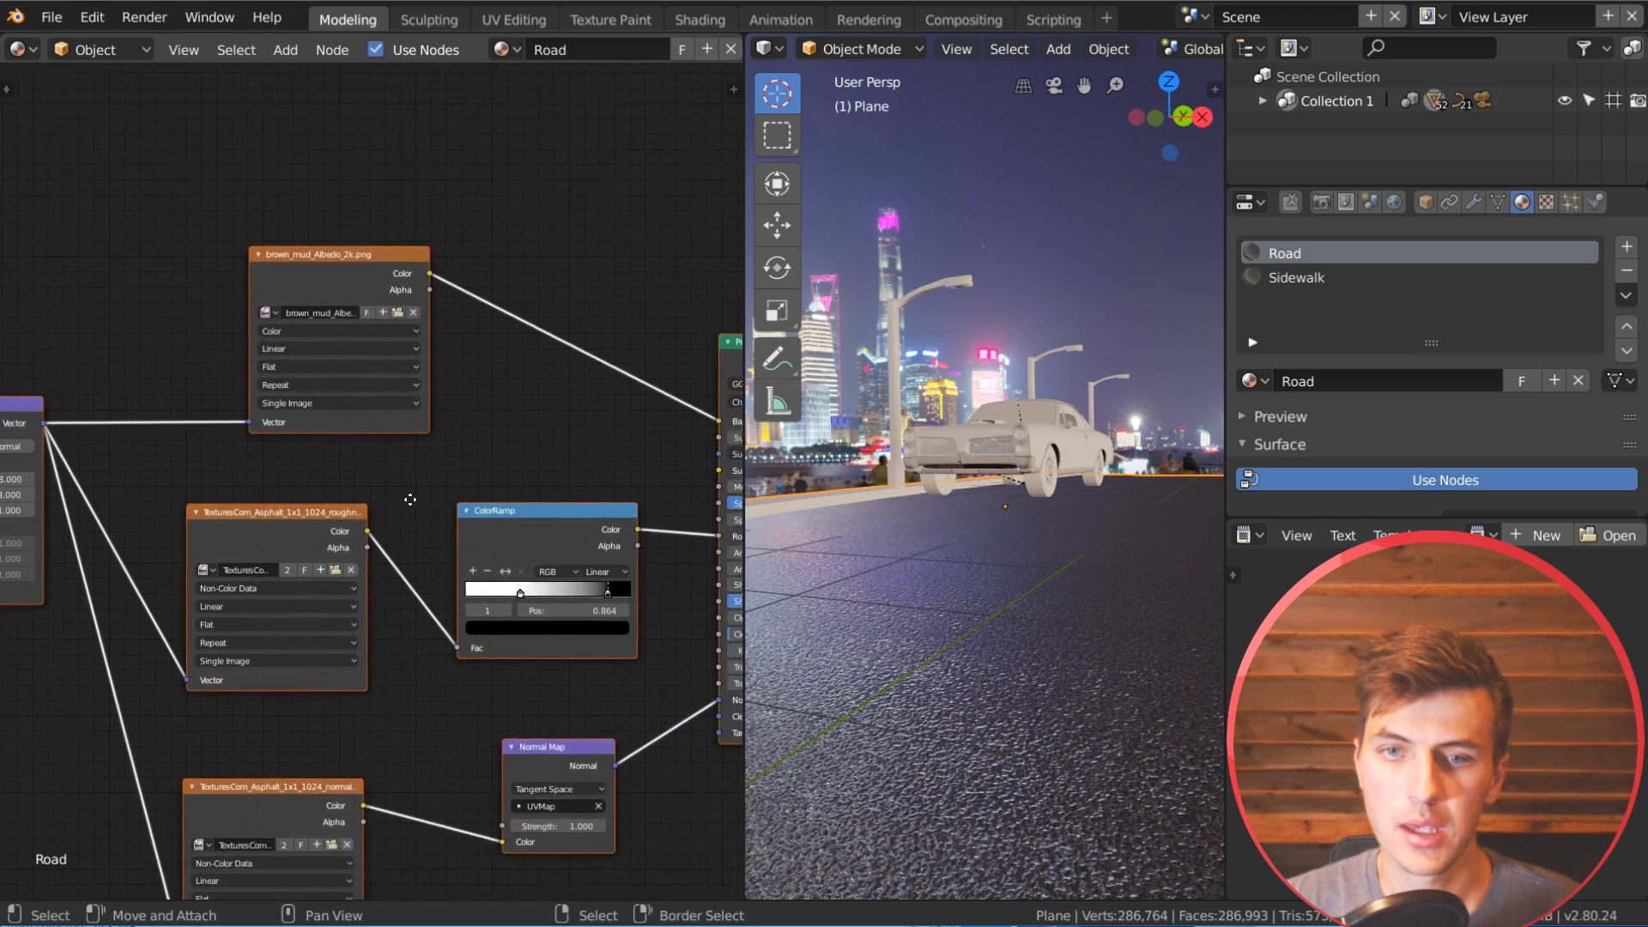
Step: Connect the duplicated Principled BSDF to the Material Output and check the brown mud road in the viewport
middle_drag(410, 500, 374, 355)
scroll(386, 357, down, 4)
middle_drag(450, 280, 394, 404)
middle_drag(619, 367, 486, 388)
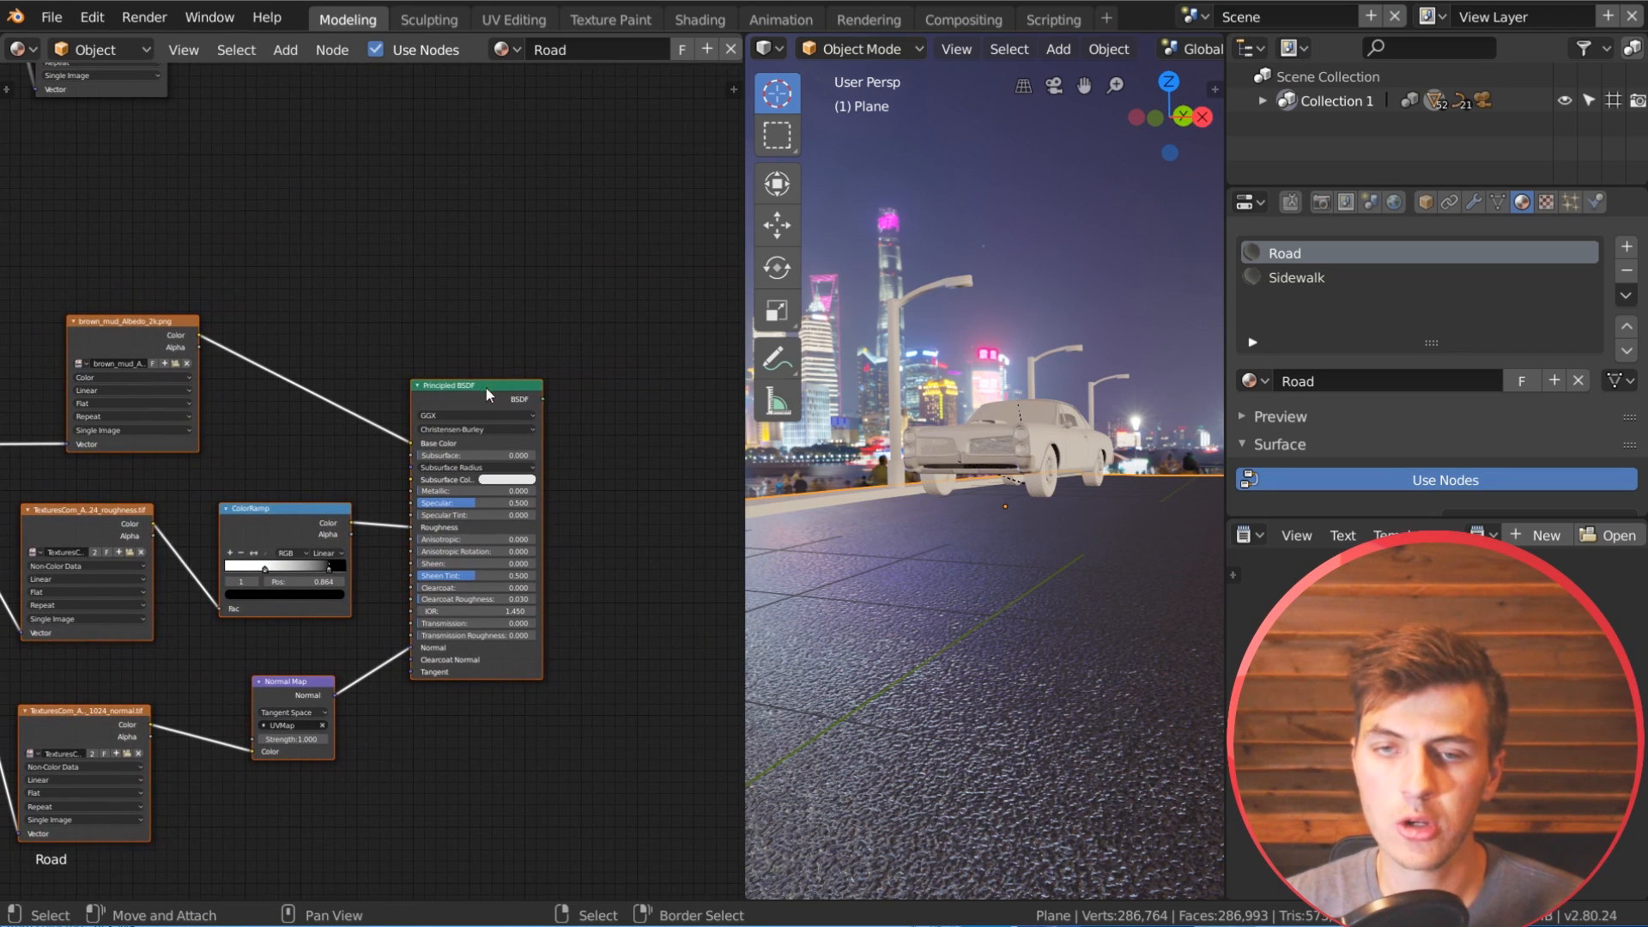
key(ctrl+shift)
ctrl+shift+click(520, 396)
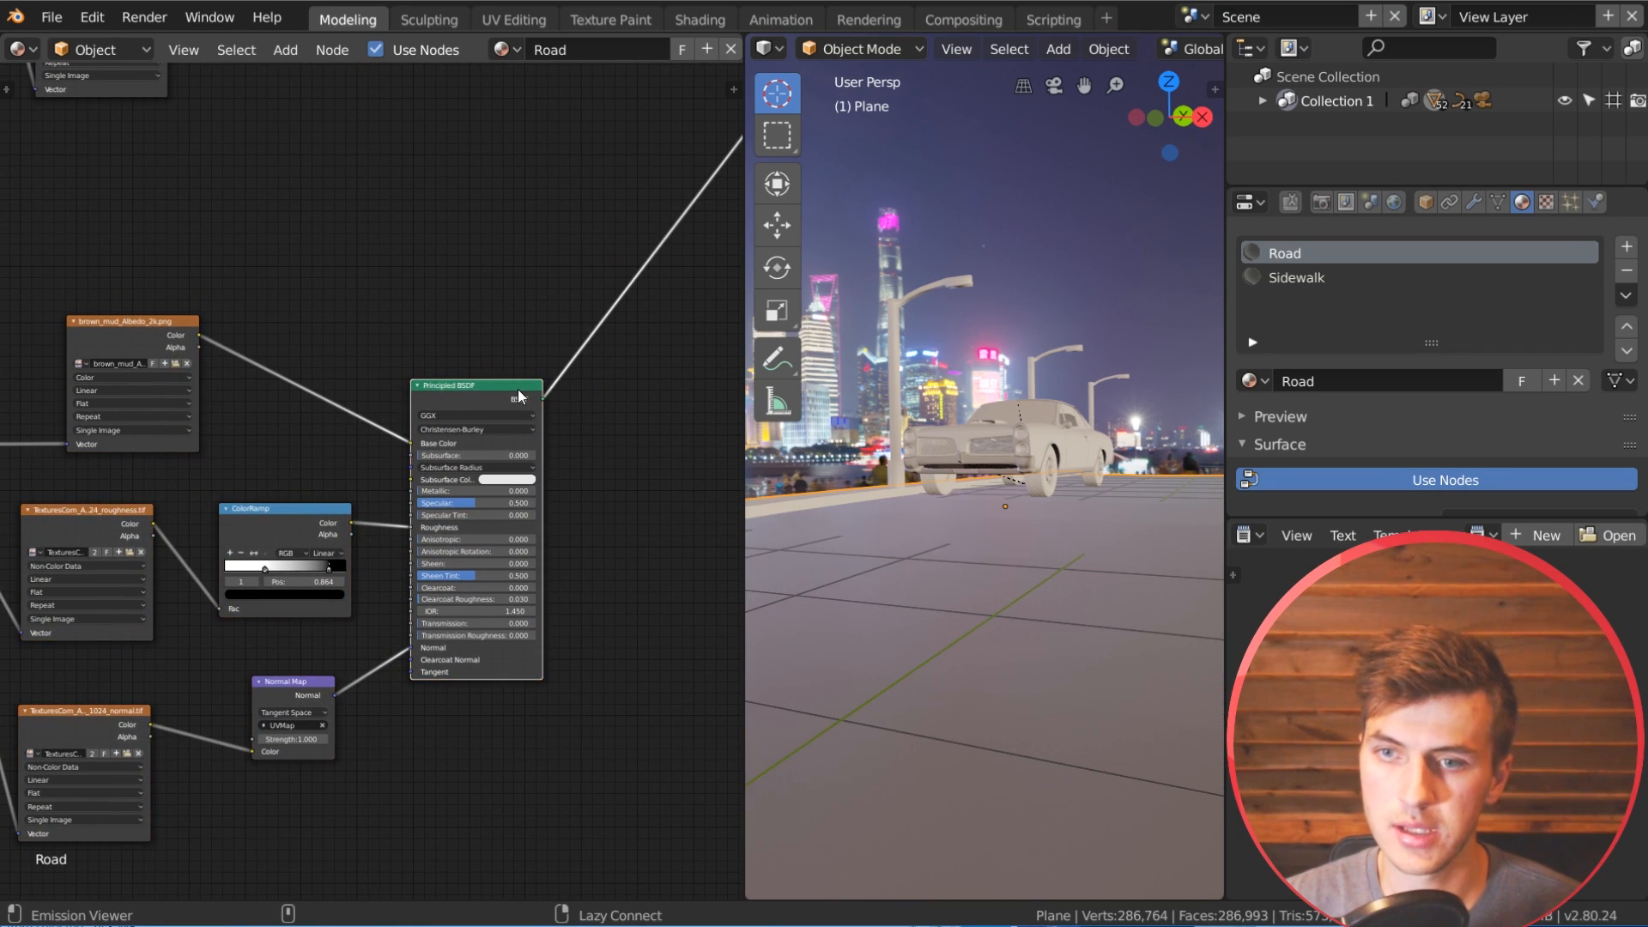
mouse_move(952, 541)
middle_down()
mouse_move(941, 589)
mouse_move(989, 702)
middle_up()
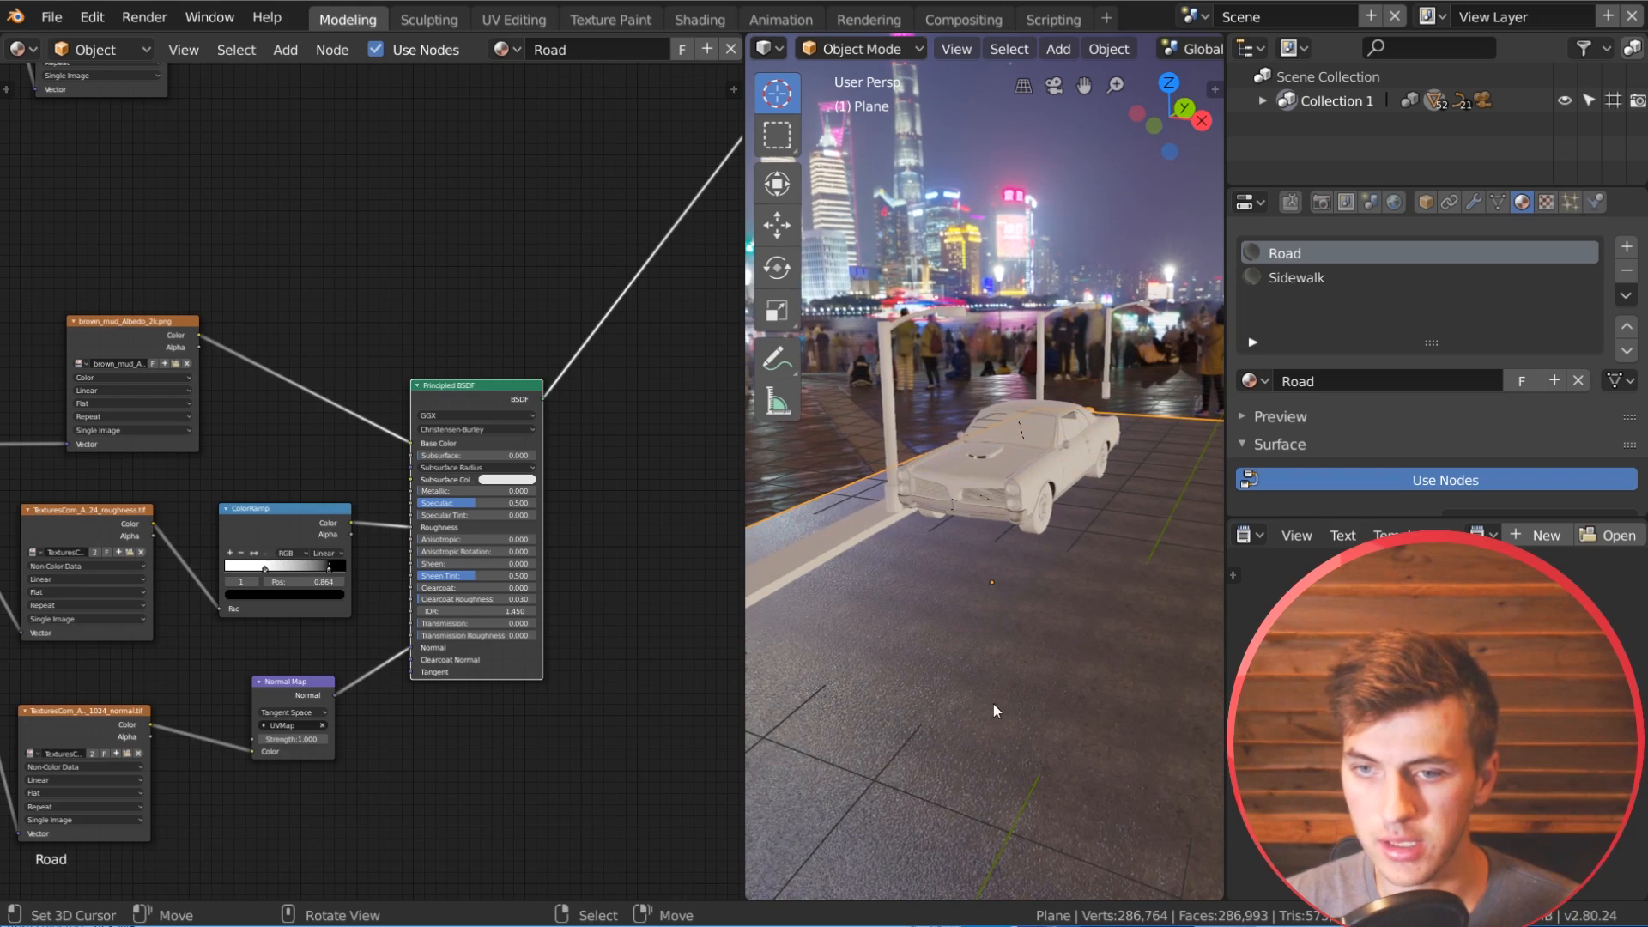
middle_drag(1050, 795, 1052, 775)
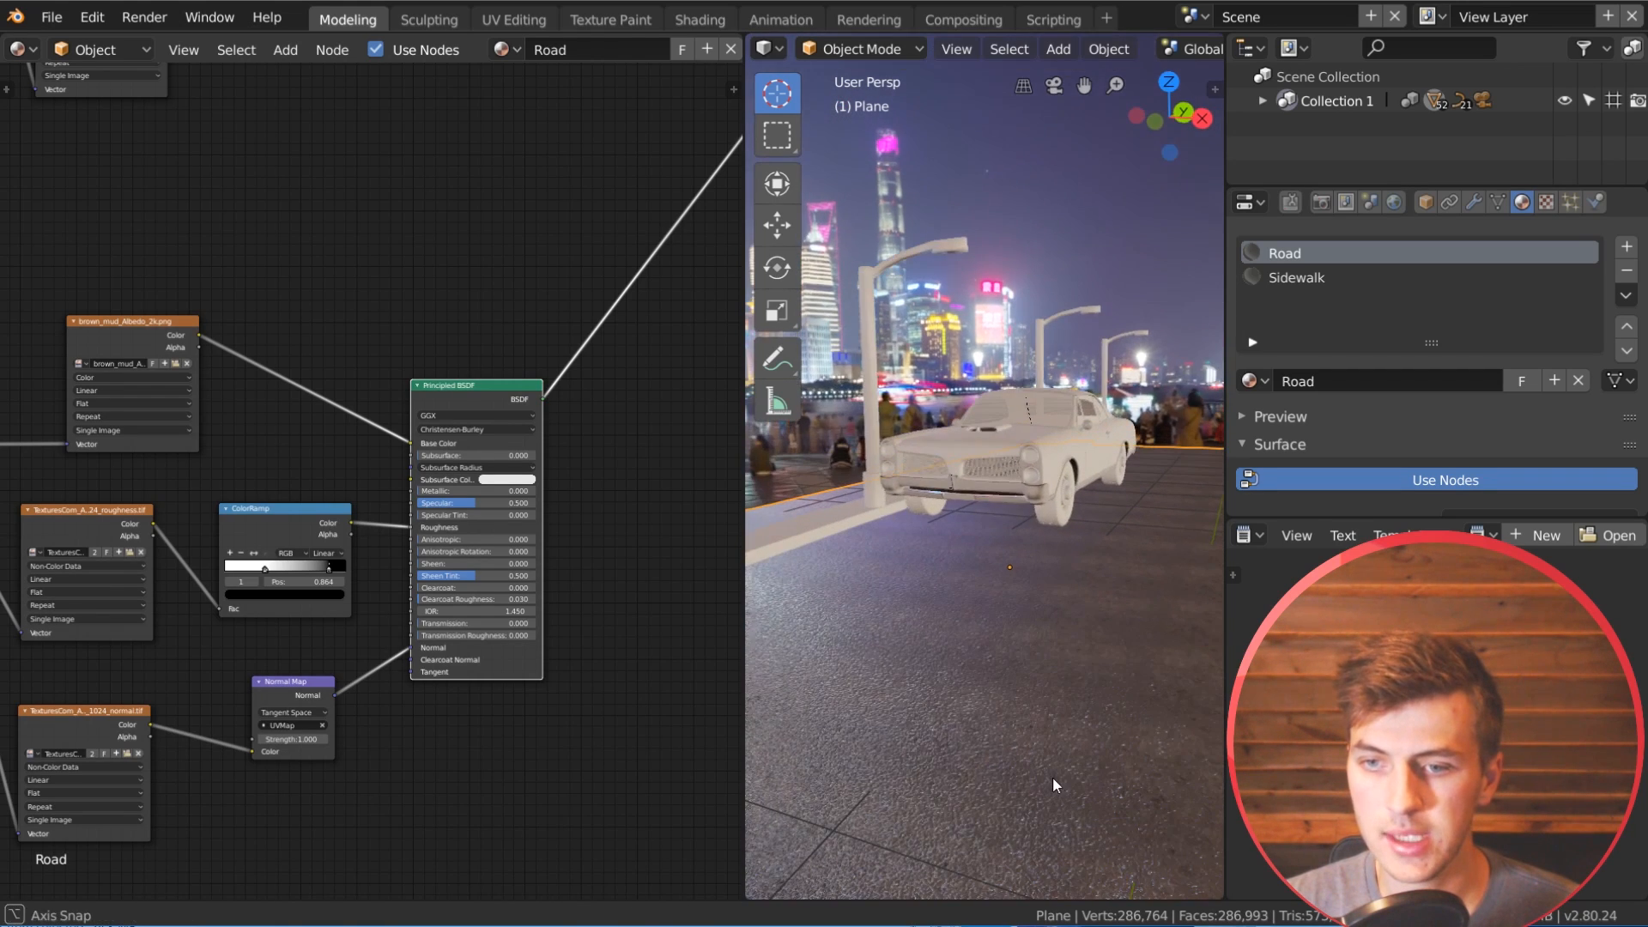
Step: Replace the copied normal texture with brown_mud_nor_2k.png from the Rough Brick folder
middle_drag(452, 724, 557, 633)
middle_drag(204, 636, 242, 585)
click(270, 611)
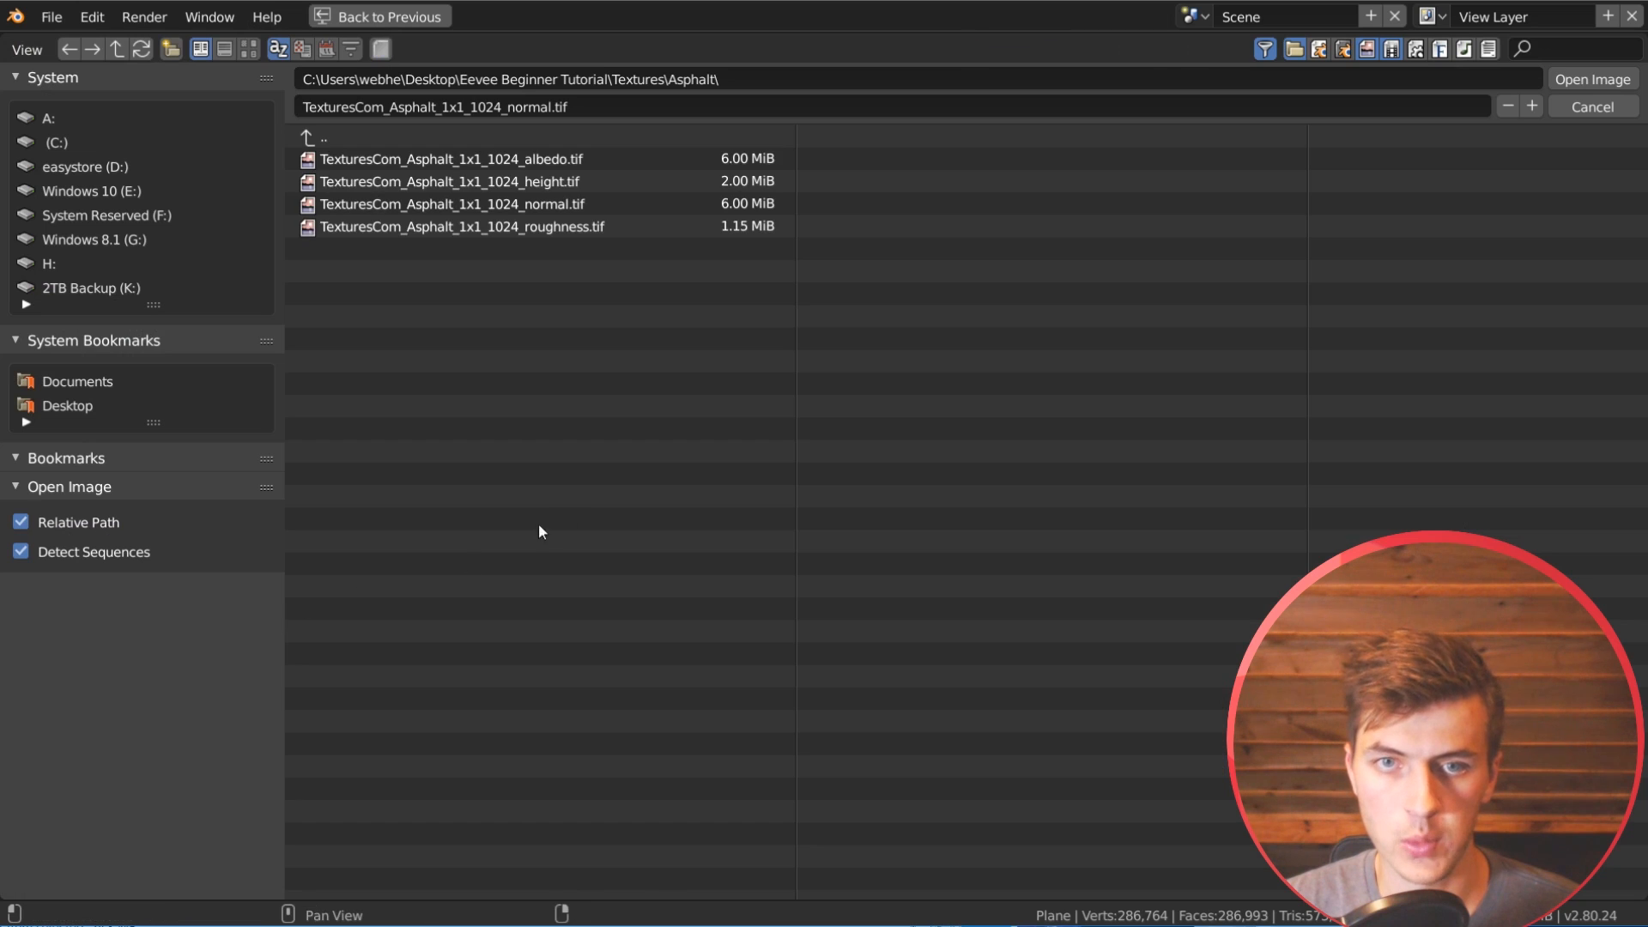
click(359, 139)
click(409, 178)
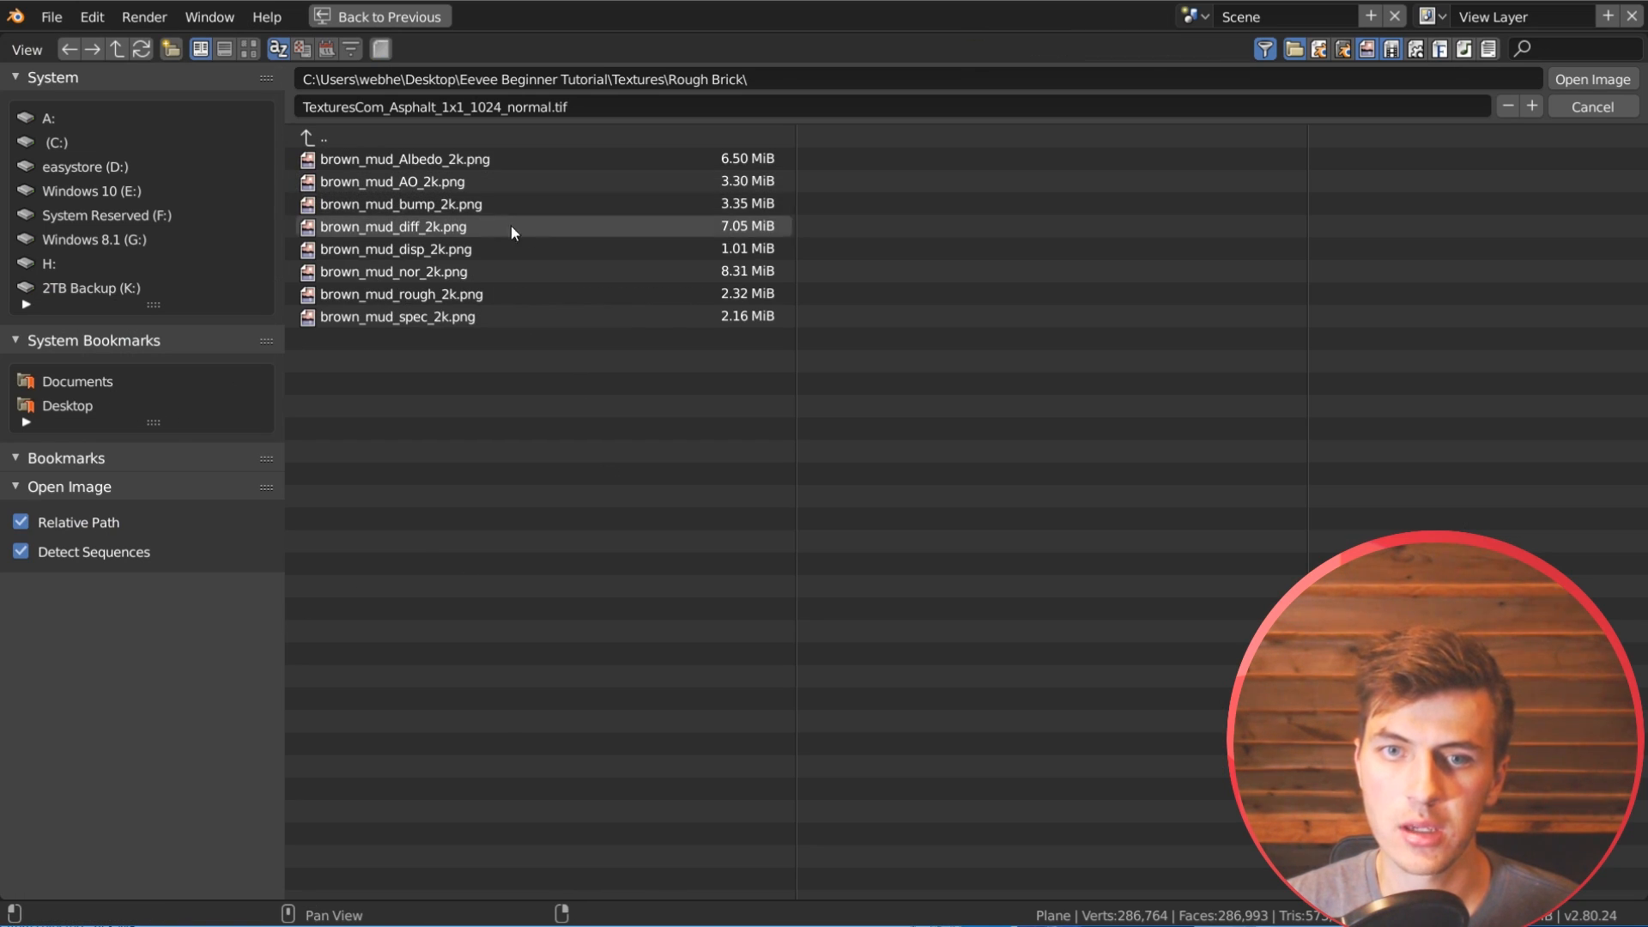
click(438, 271)
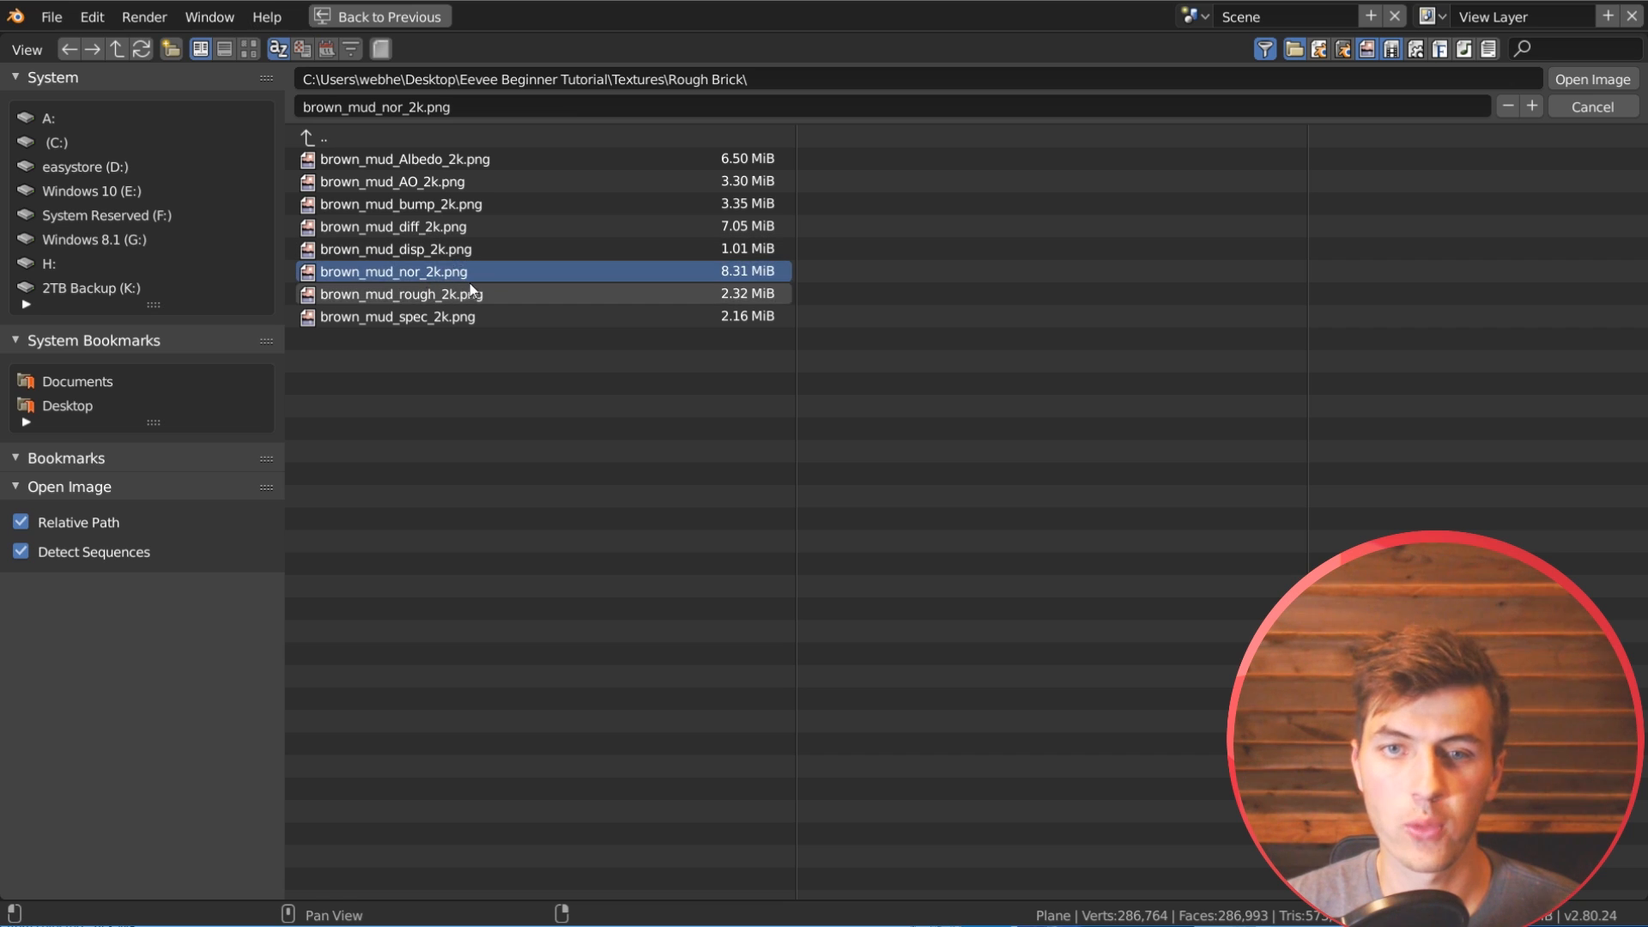
double_click(496, 271)
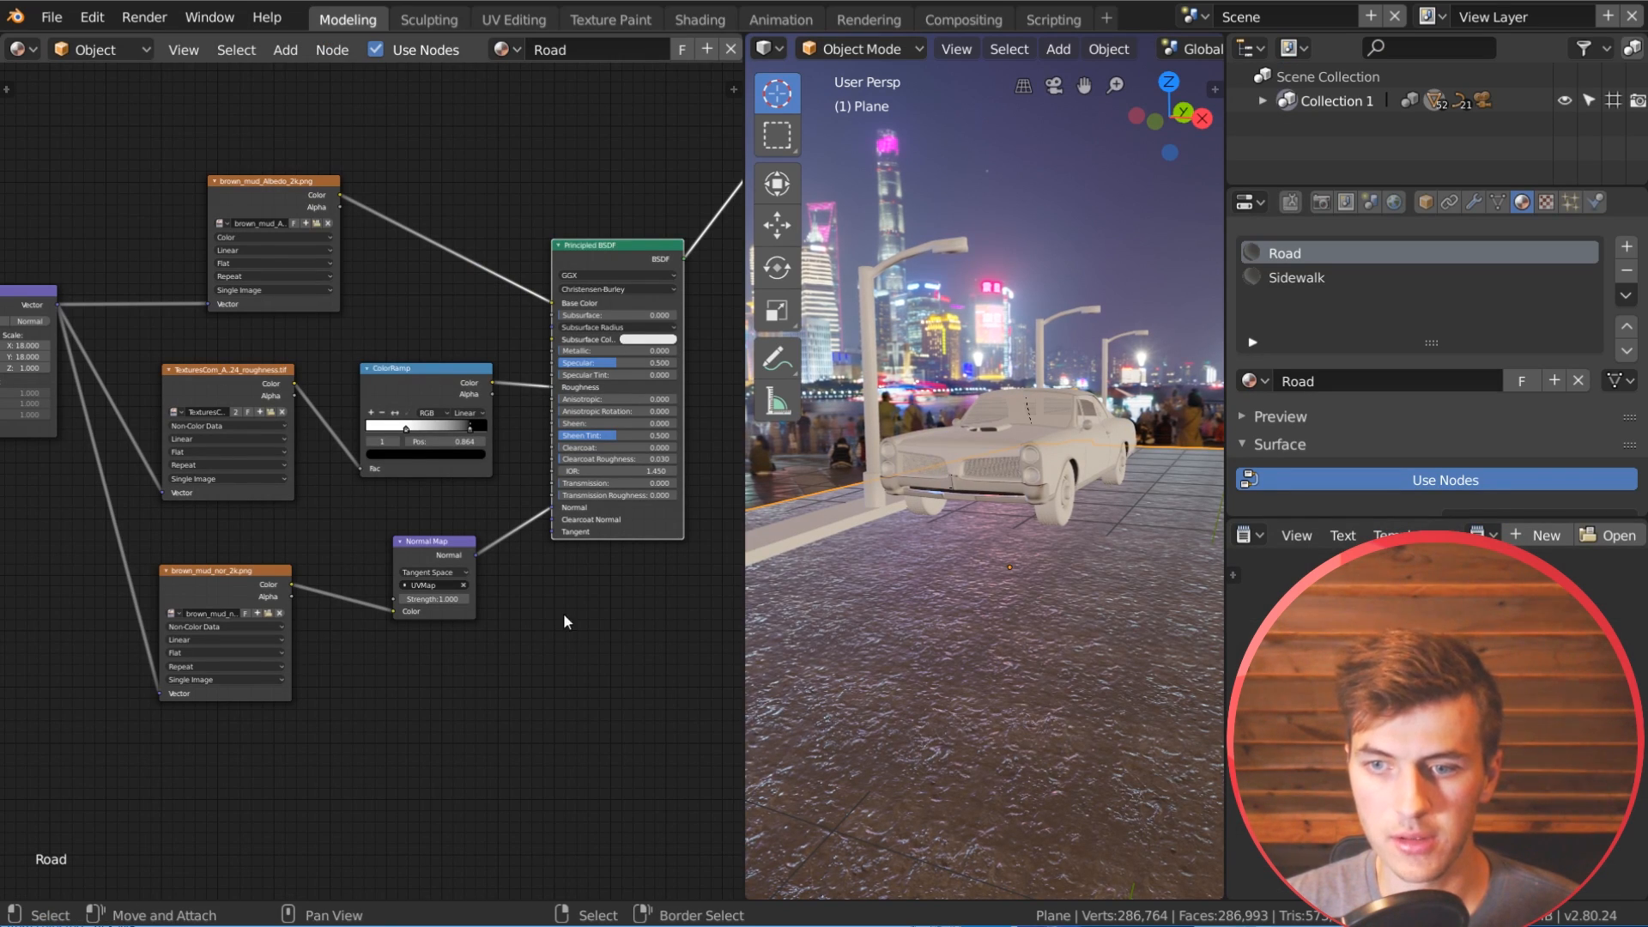
Step: Replace the copied roughness texture with brown_mud_rough_2k.png from the Rough Brick folder and inspect the road up close
scroll(492, 692, up, 3)
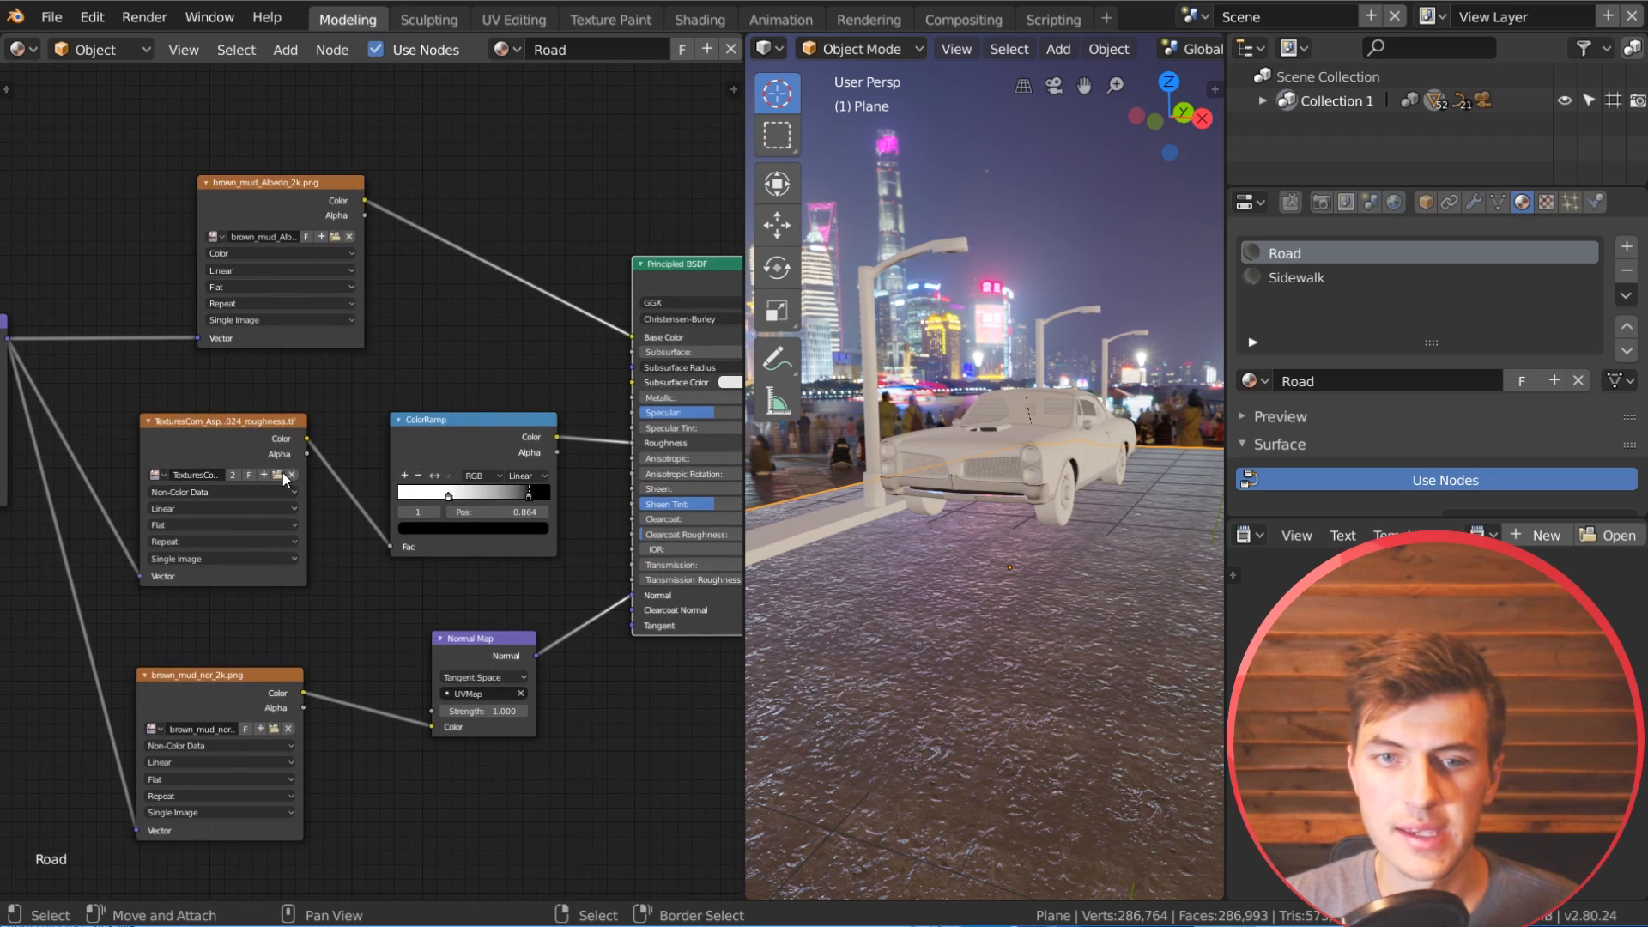
click(277, 478)
double_click(335, 137)
double_click(388, 163)
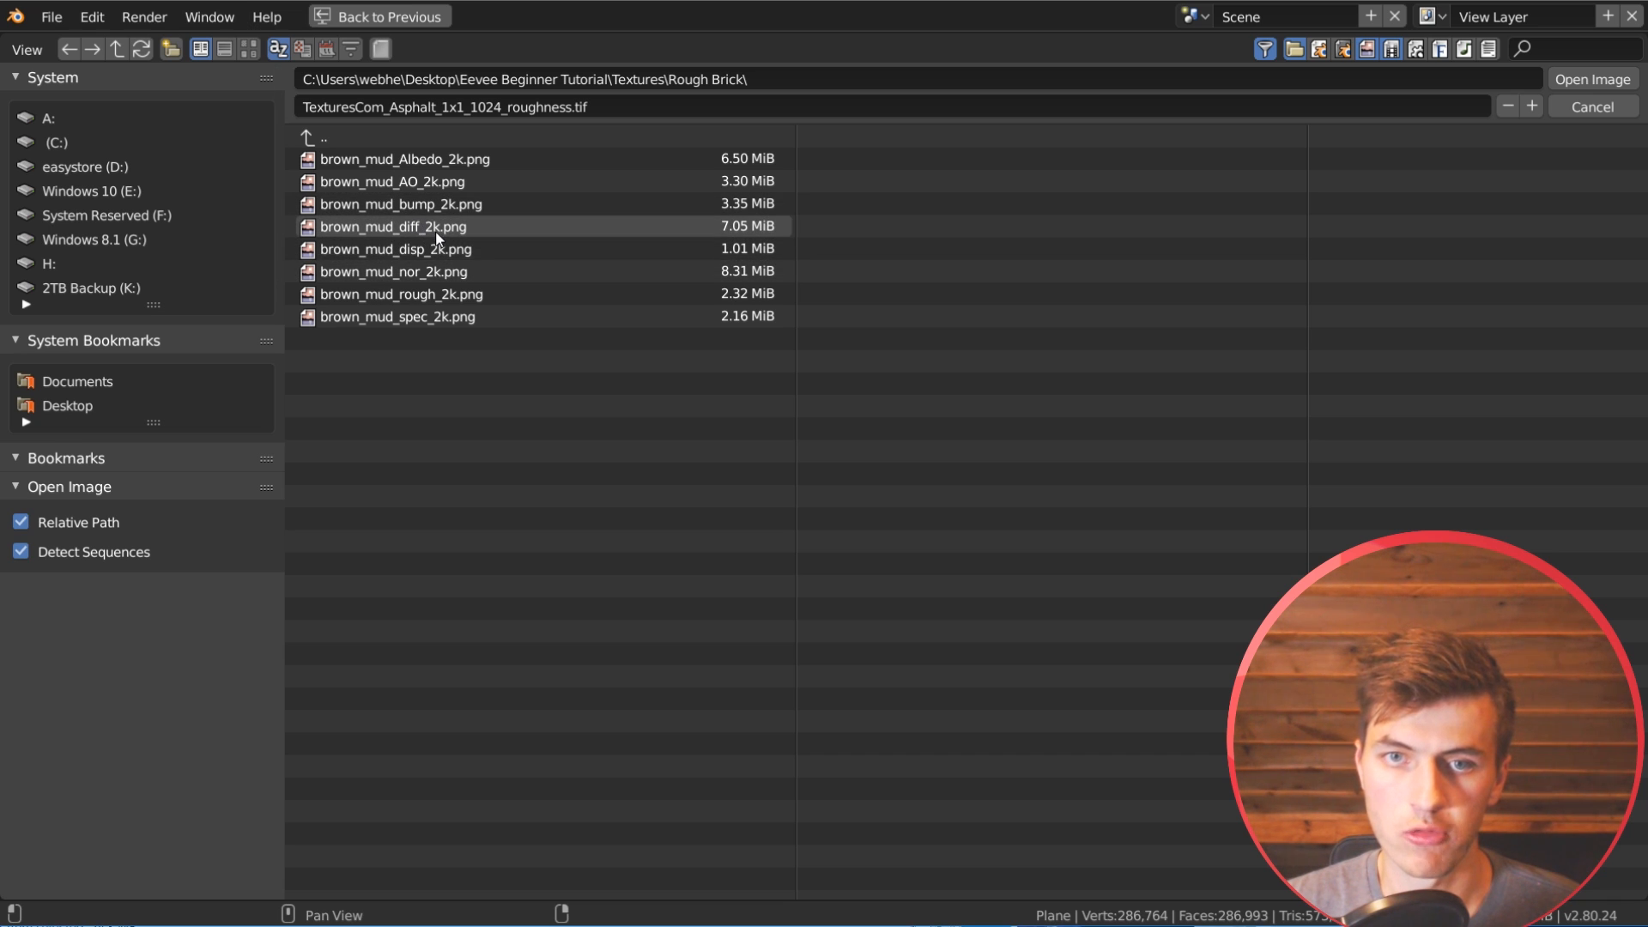
double_click(438, 294)
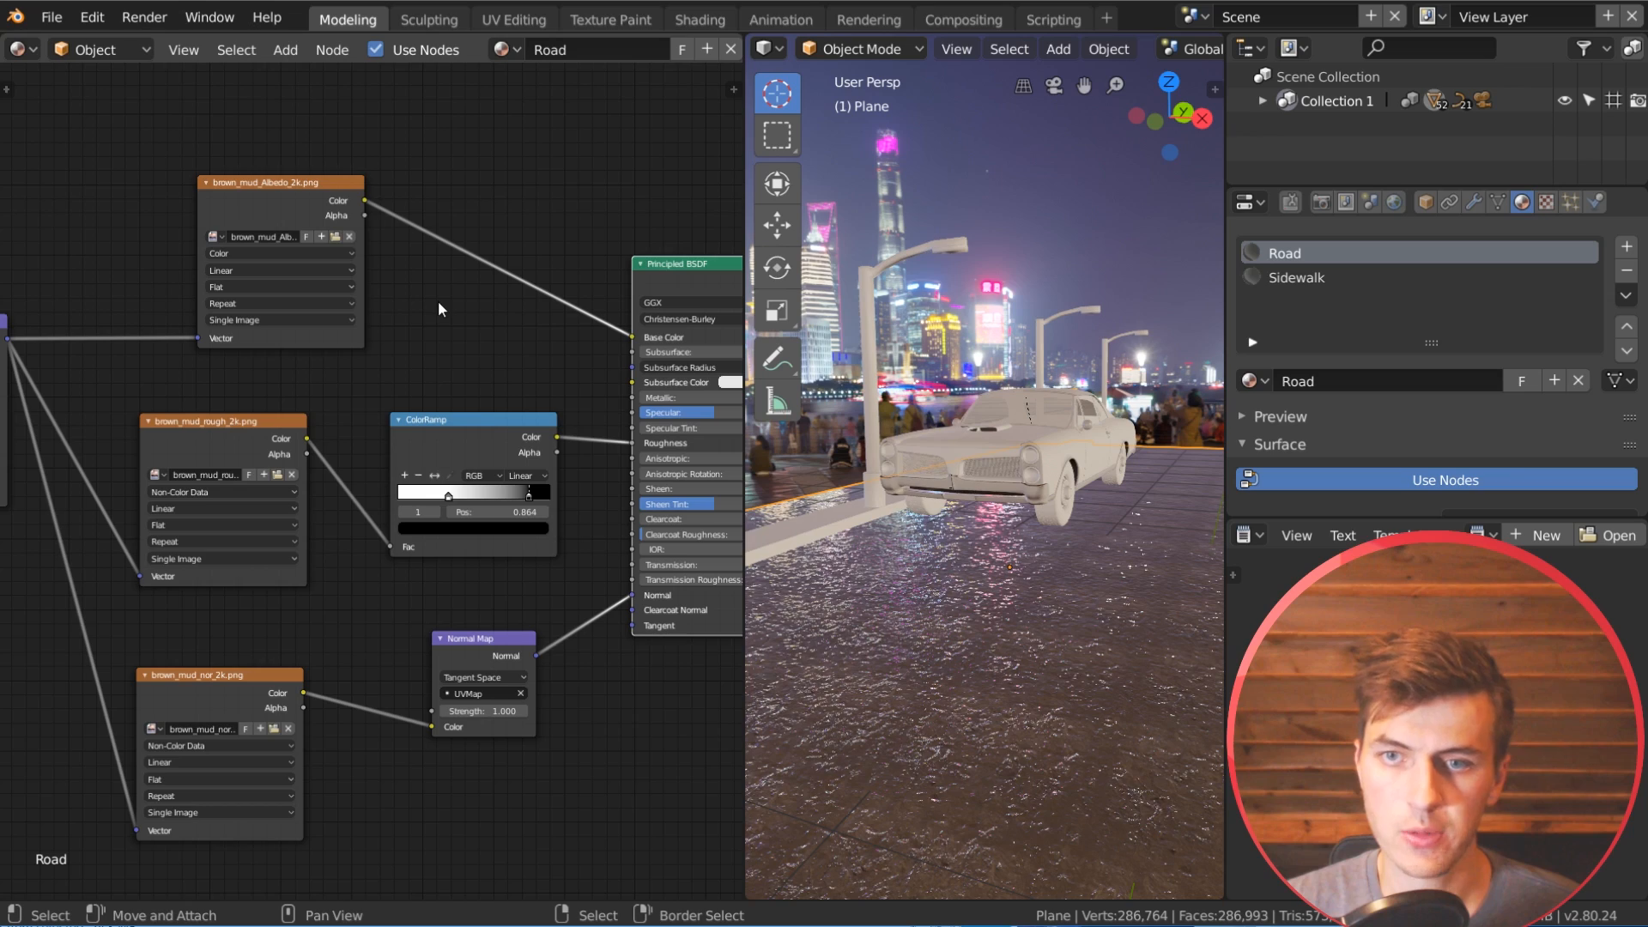
middle_drag(1018, 781, 1009, 745)
scroll(1009, 745, up, 4)
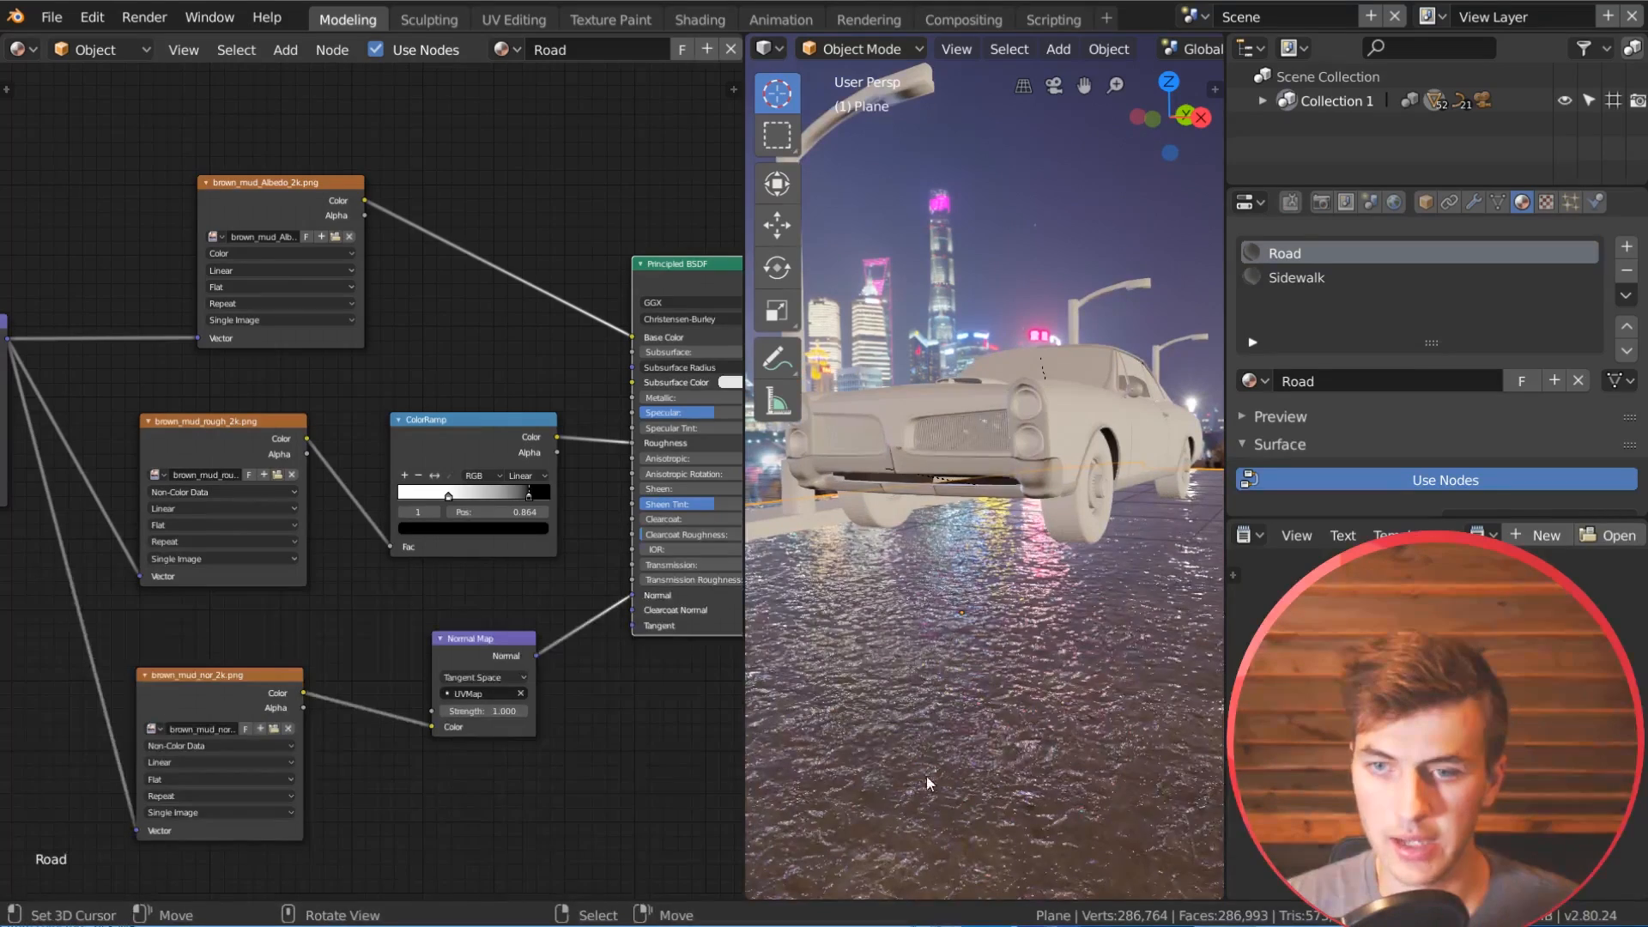
Step: Set the X, Y and Z scale of the brown mud textures' Mapping node to 14
middle_drag(409, 639, 547, 541)
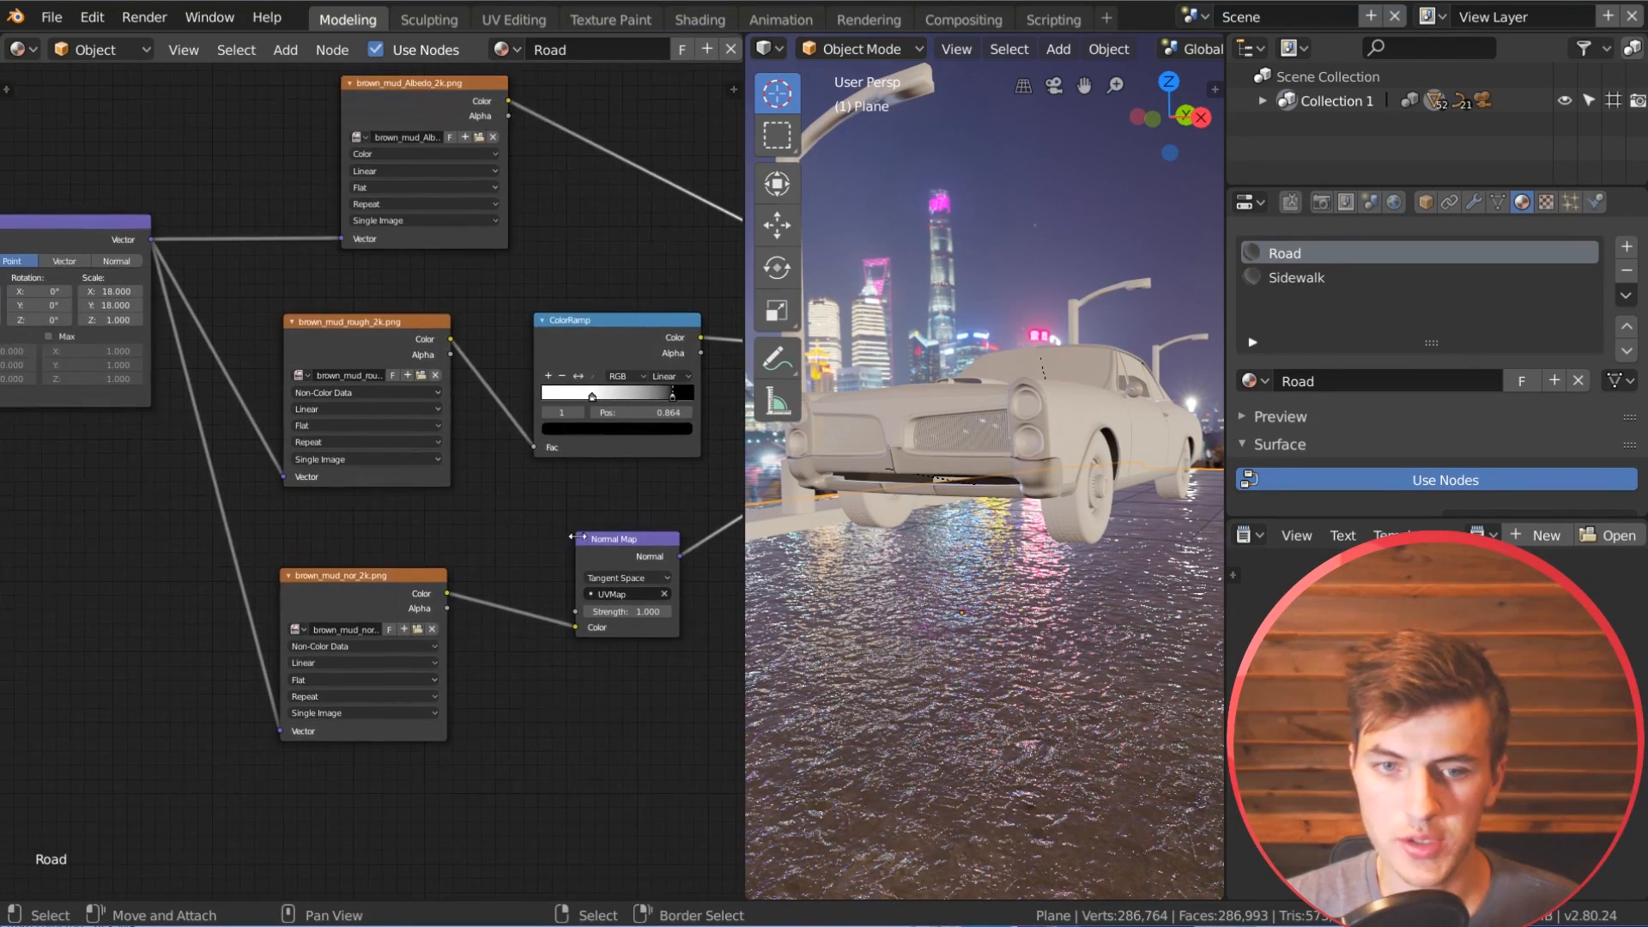
middle_drag(366, 515, 446, 599)
scroll(472, 519, down, 6)
scroll(436, 518, up, 5)
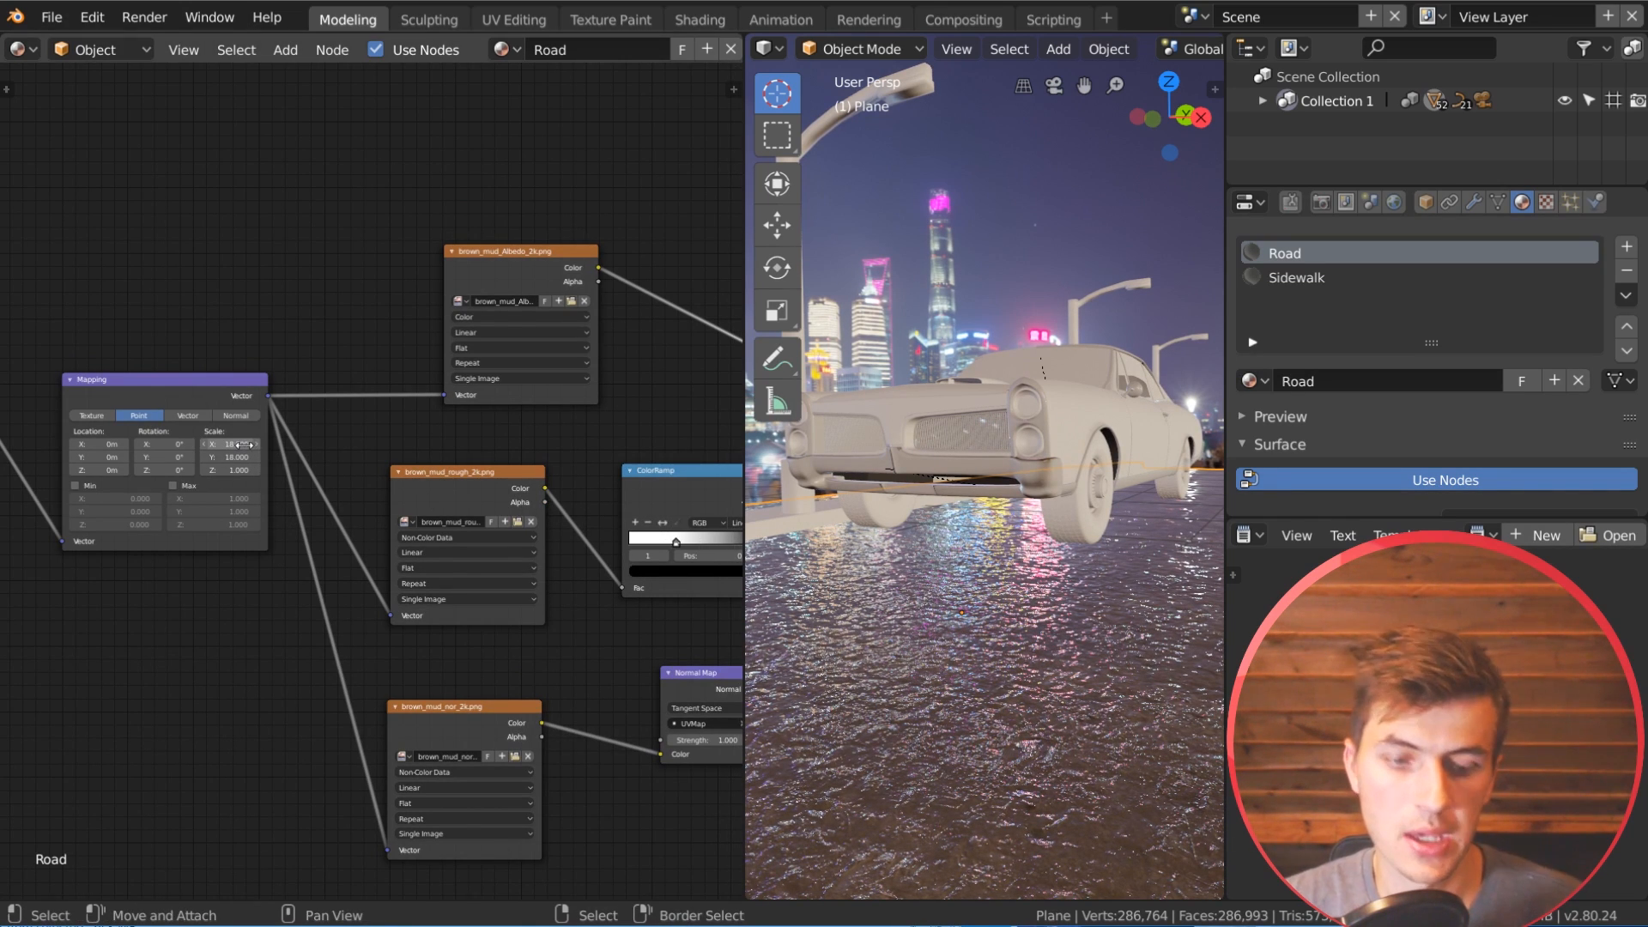
key(Tab)
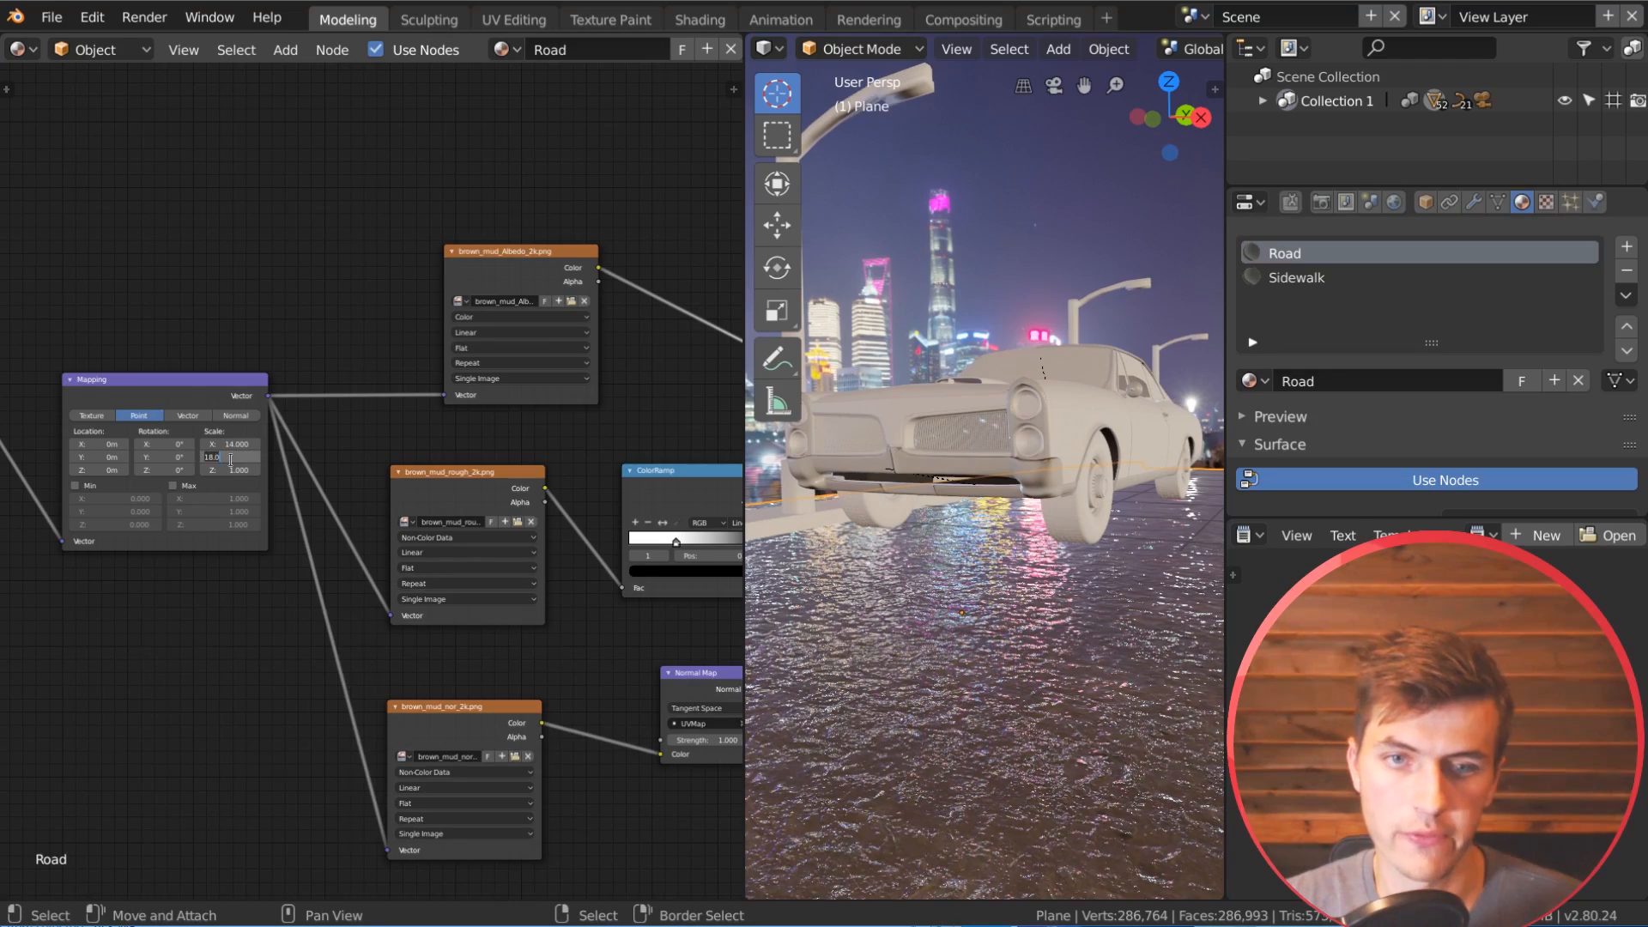
key(Return)
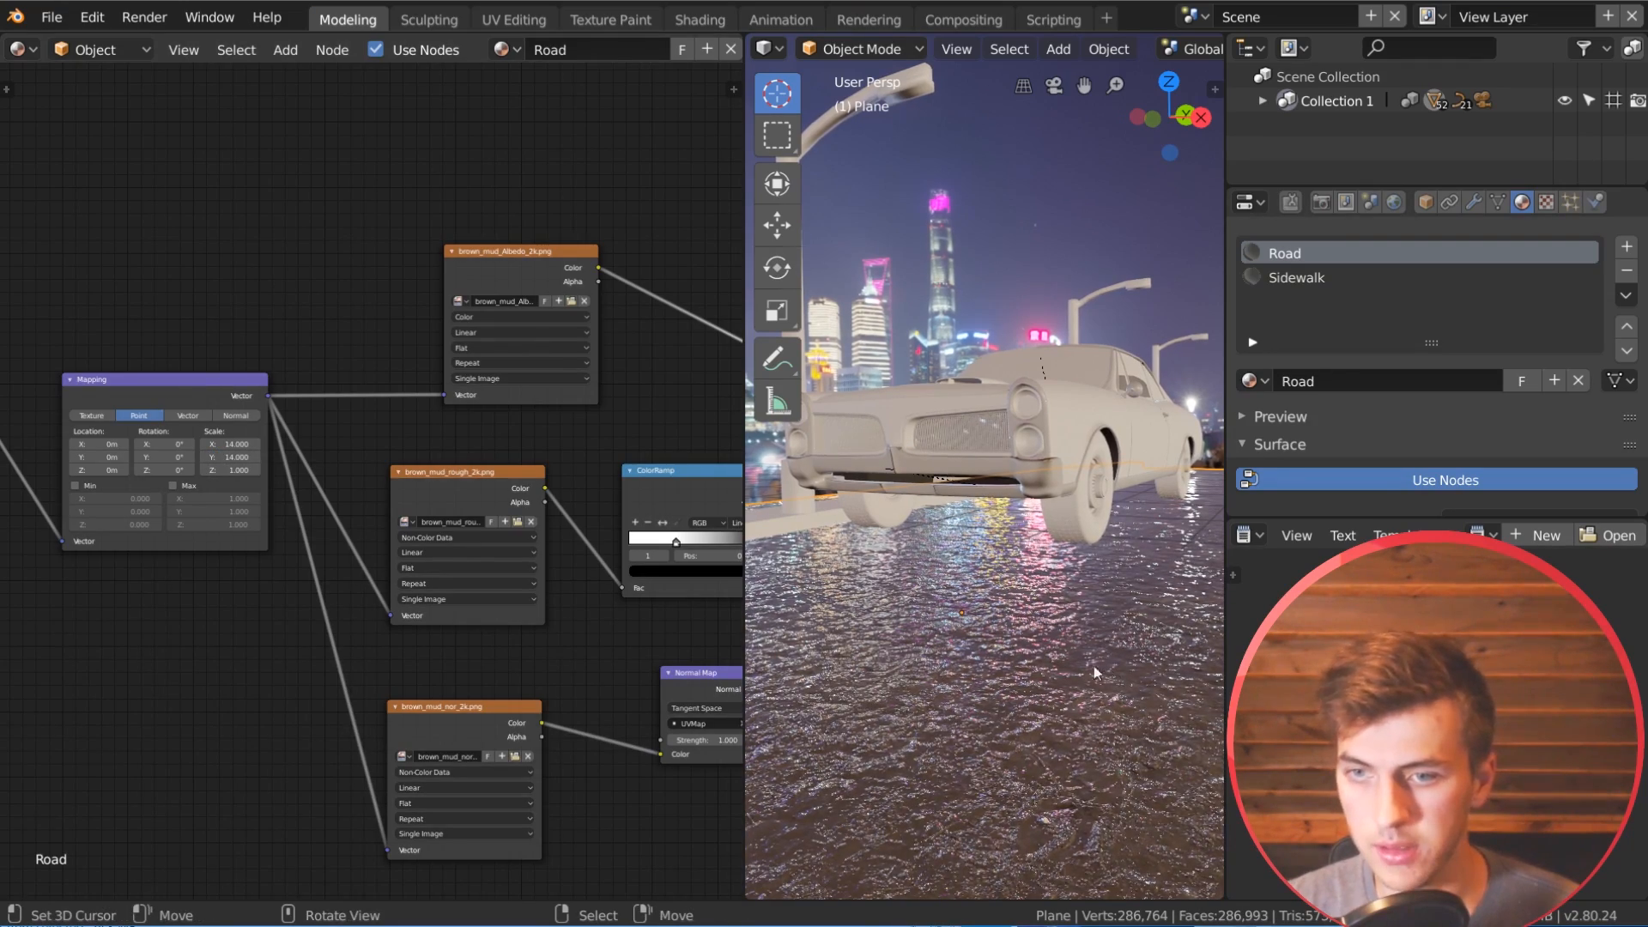
scroll(1073, 664, down, 5)
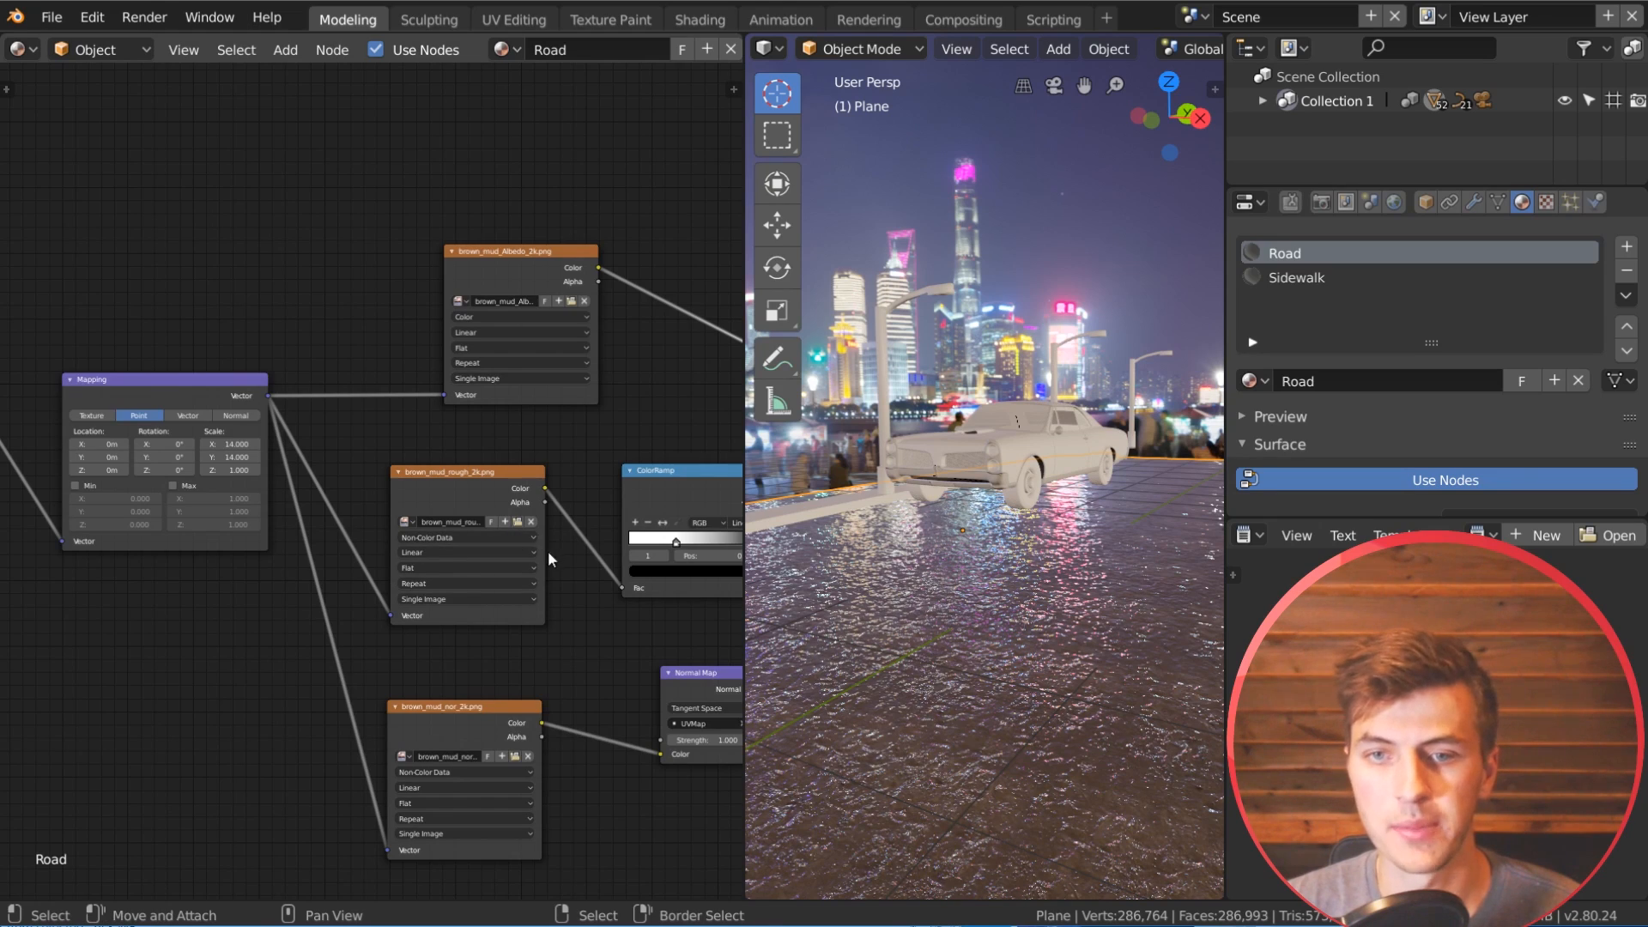
Step: Move the brown mud ColorRamp's white stop close to the start and its black stop to 0.702
middle_drag(548, 549, 288, 522)
middle_drag(479, 552, 431, 569)
scroll(429, 569, up, 2)
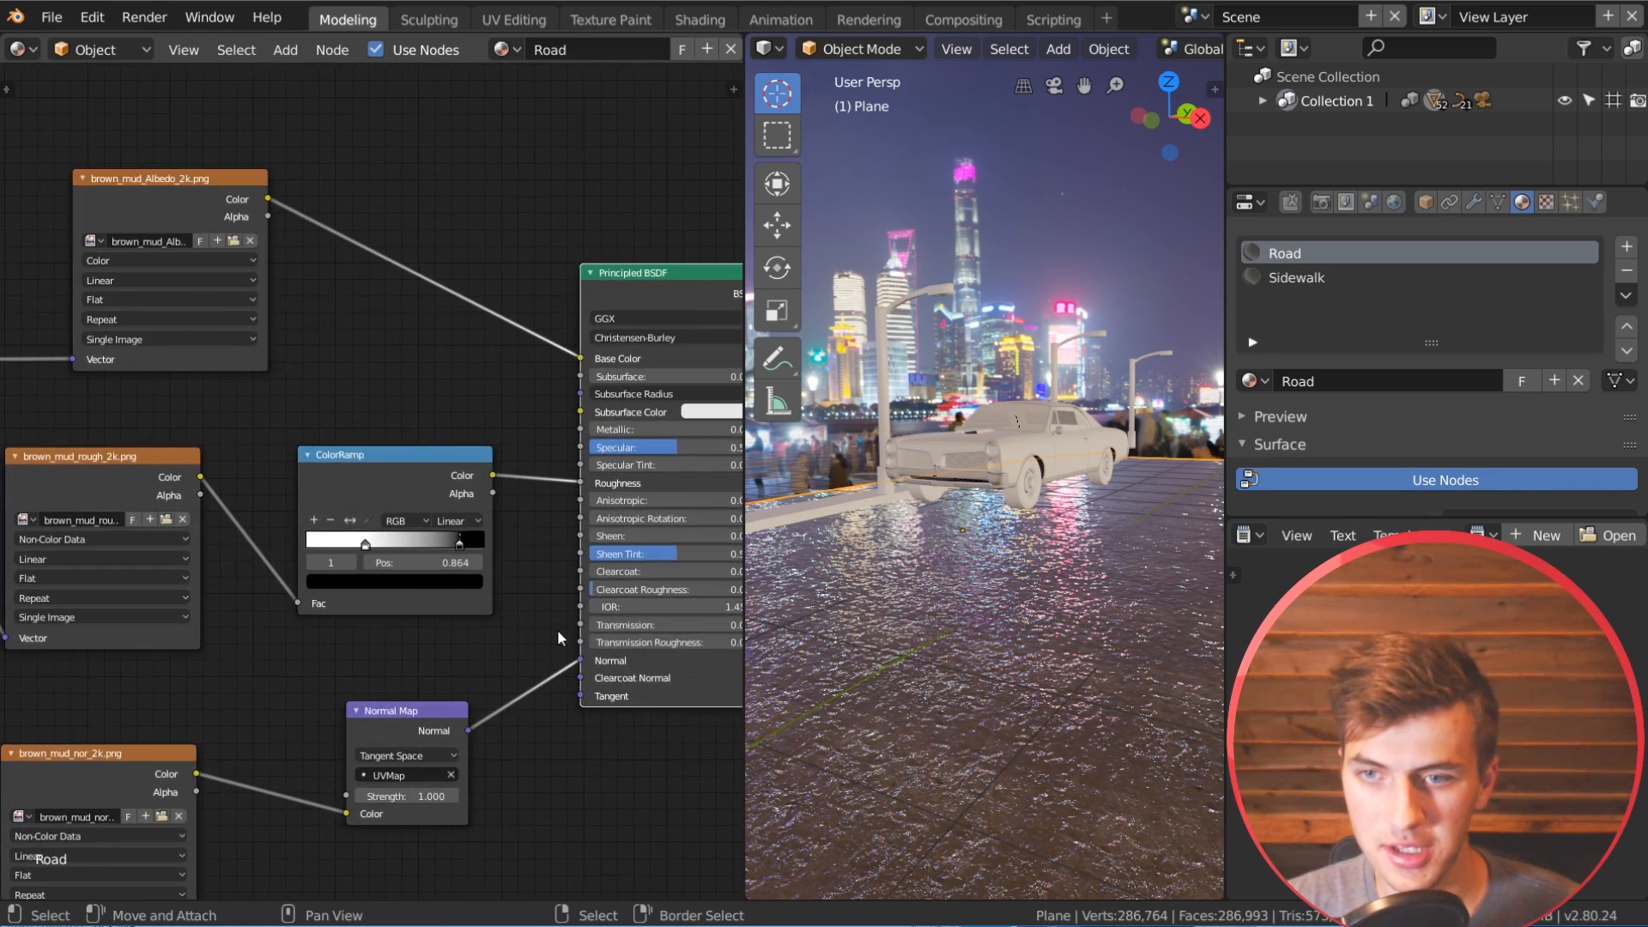
scroll(1063, 647, up, 3)
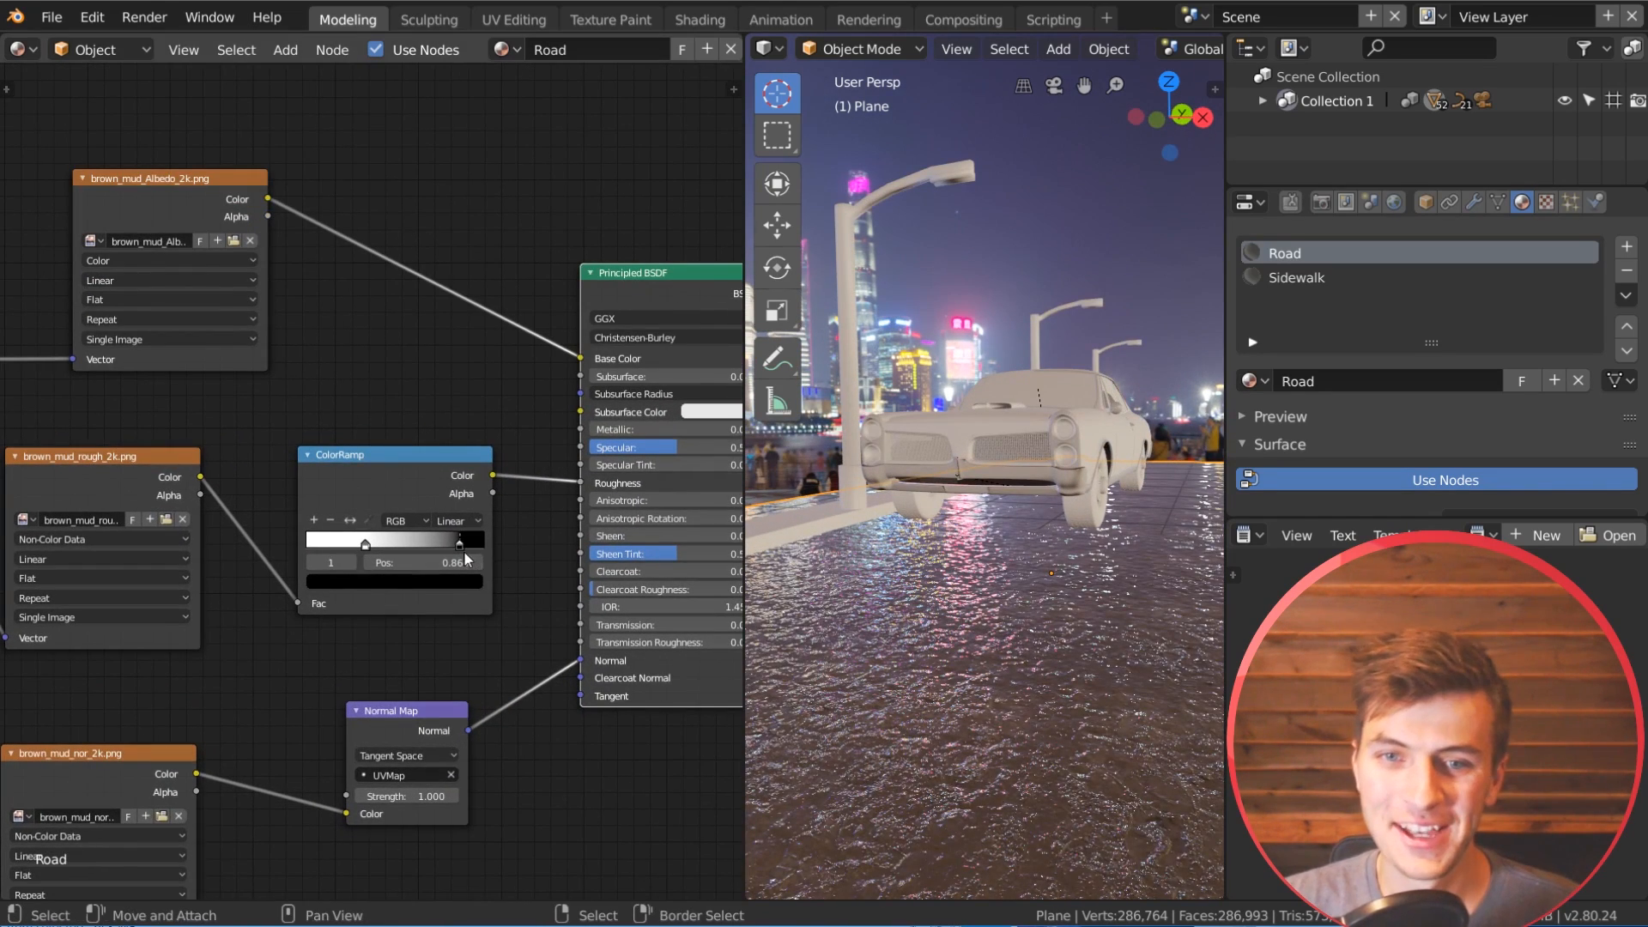
drag(460, 546, 475, 543)
drag(366, 546, 311, 544)
mouse_move(469, 543)
mouse_down()
mouse_move(342, 544)
mouse_move(498, 544)
mouse_move(409, 538)
mouse_move(431, 541)
mouse_up()
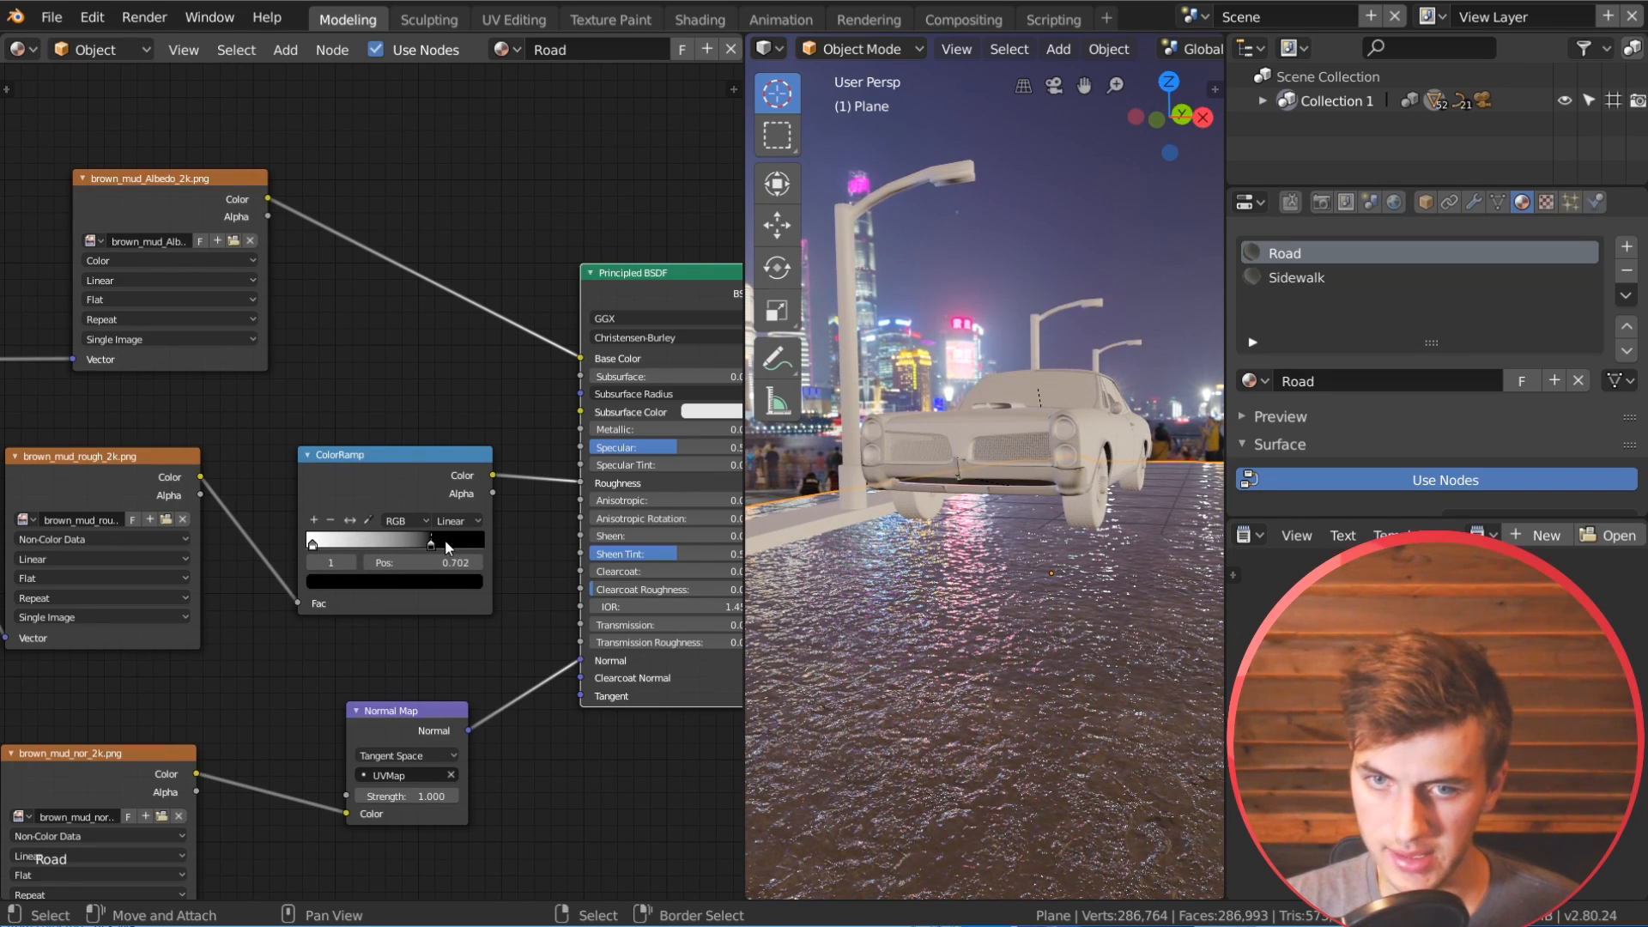
Step: Lighten the ColorRamp's black stop to a mid grey and move it to 0.752
click(434, 579)
mouse_move(449, 449)
mouse_down()
mouse_move(448, 372)
mouse_move(448, 405)
mouse_up()
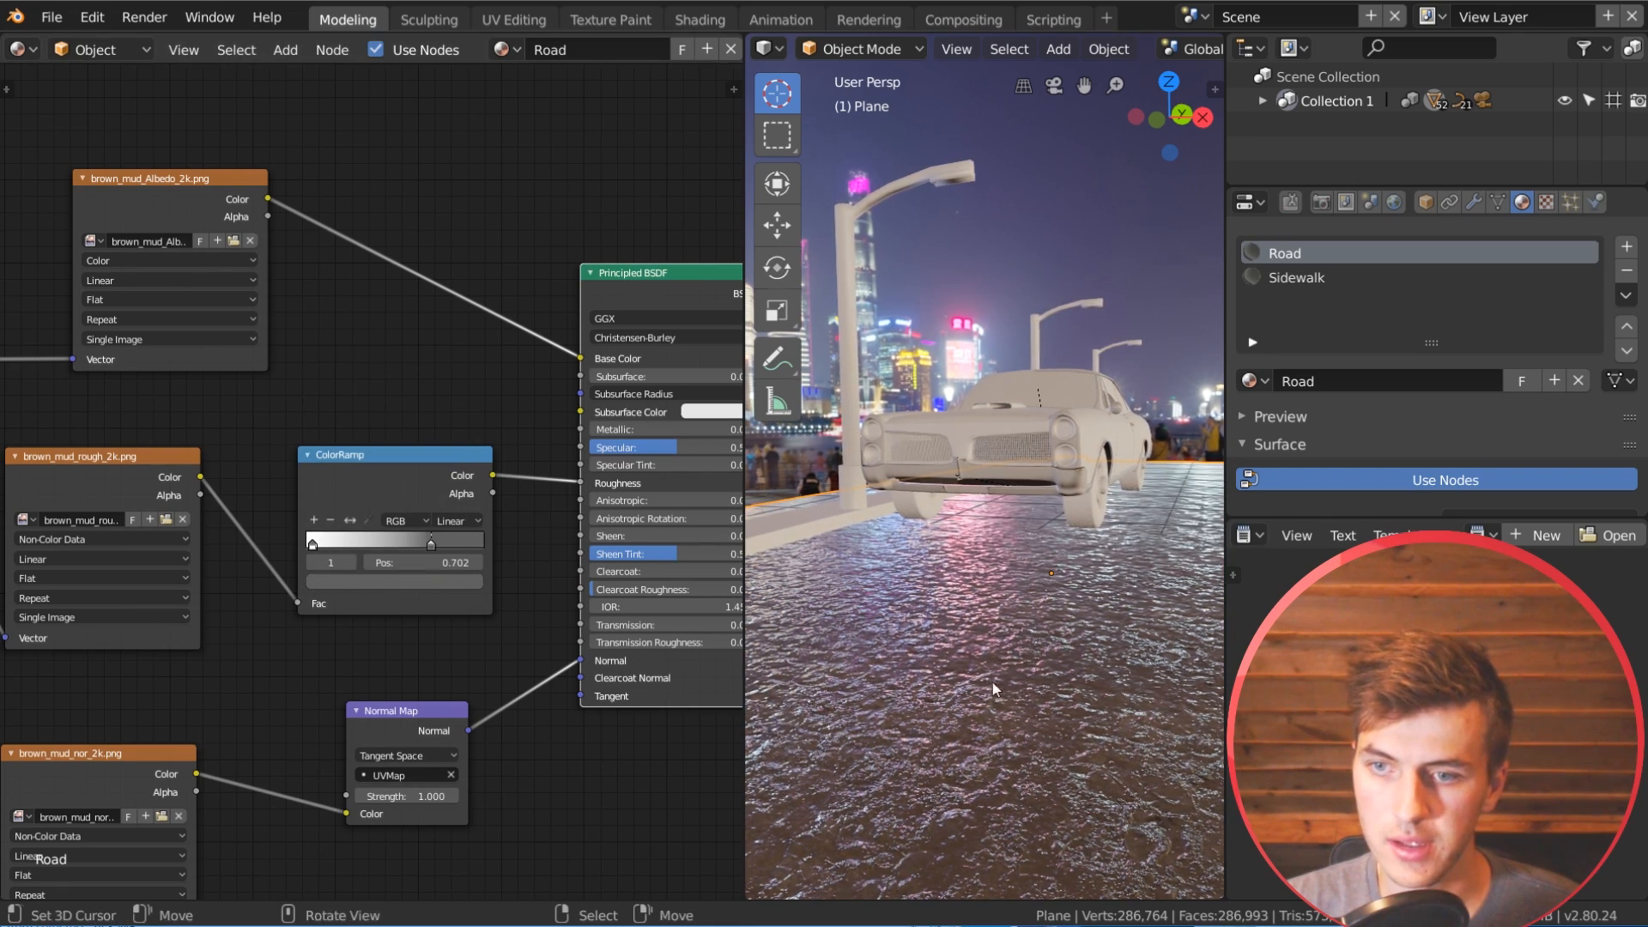
middle_drag(994, 682, 973, 684)
click(433, 580)
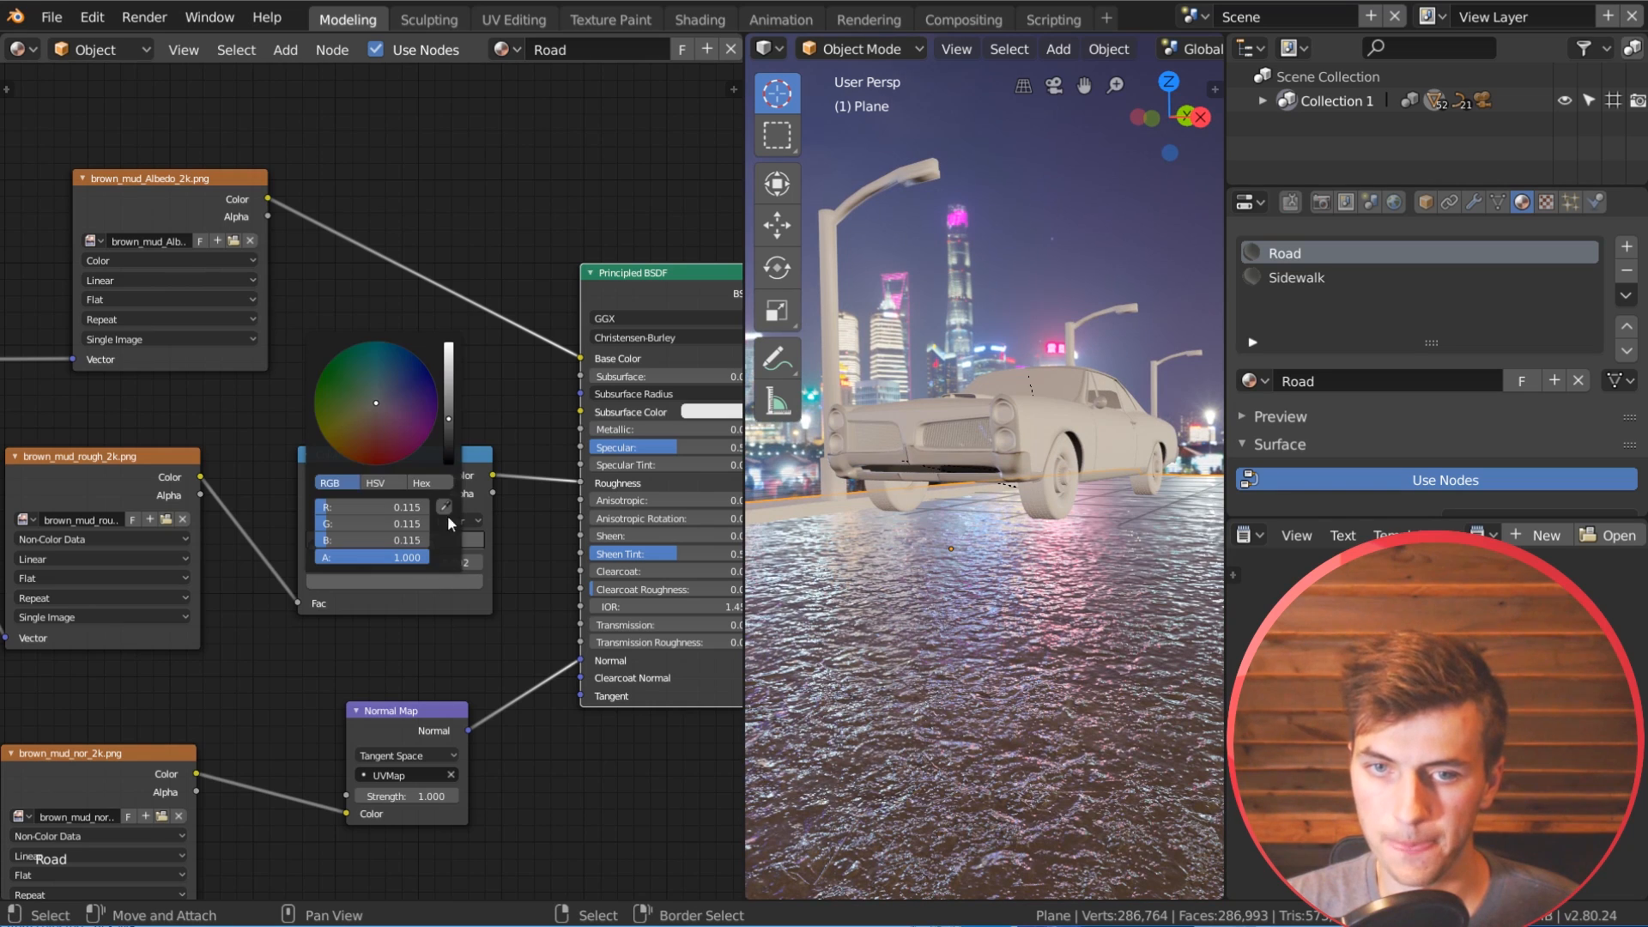
drag(448, 421, 448, 407)
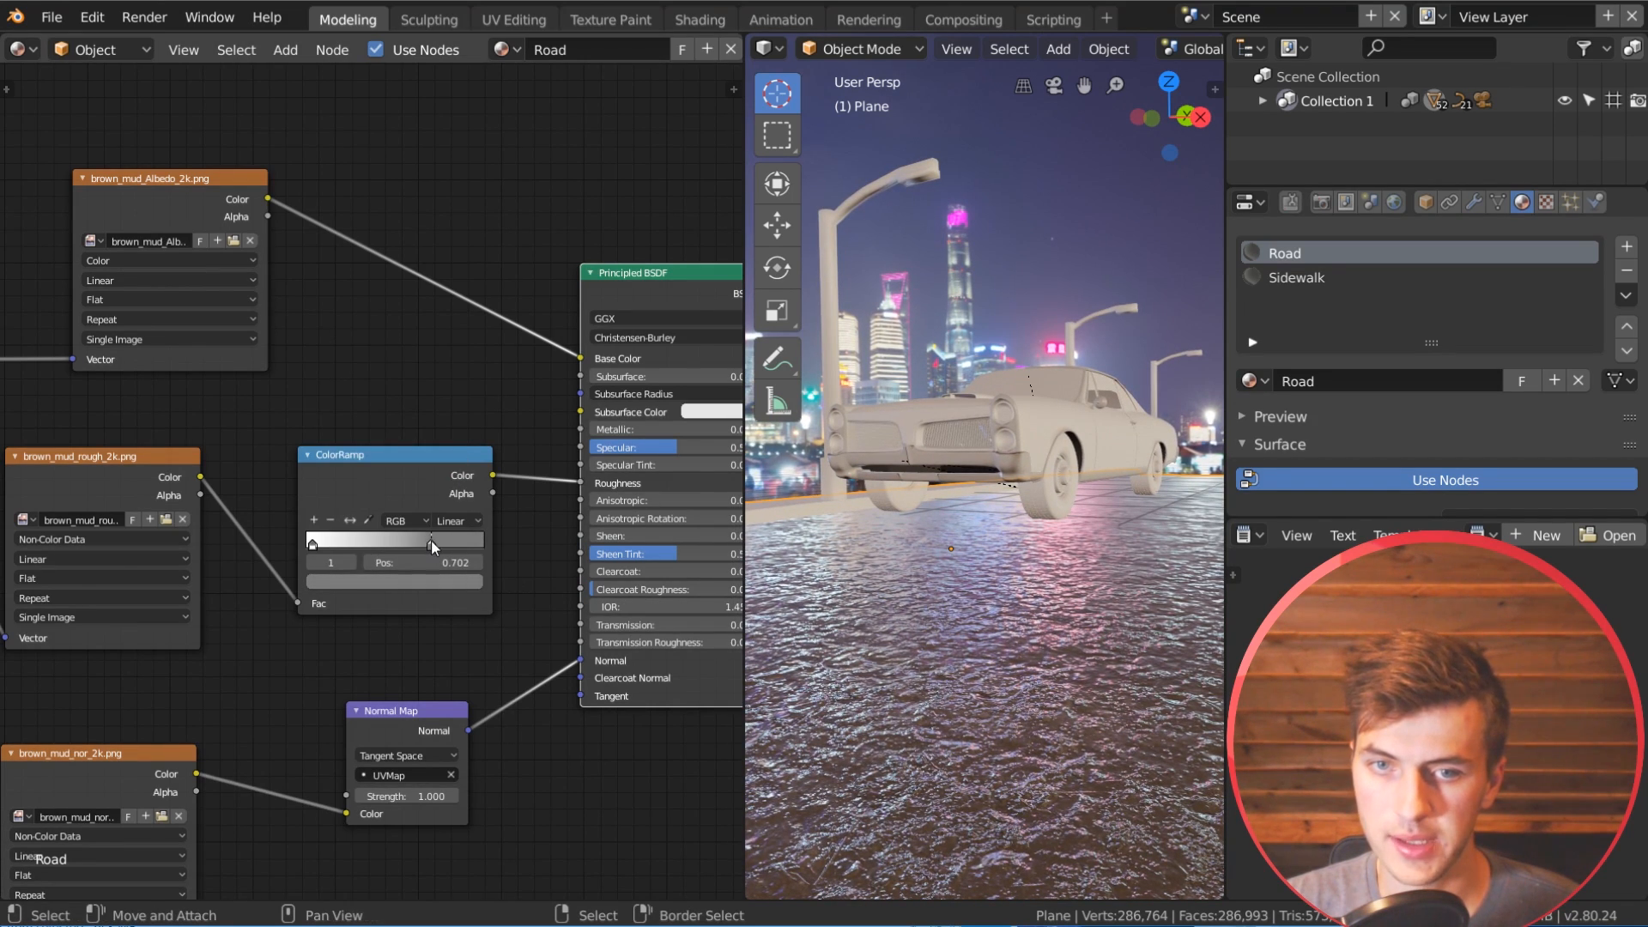
drag(434, 542, 441, 542)
scroll(579, 411, down, 6)
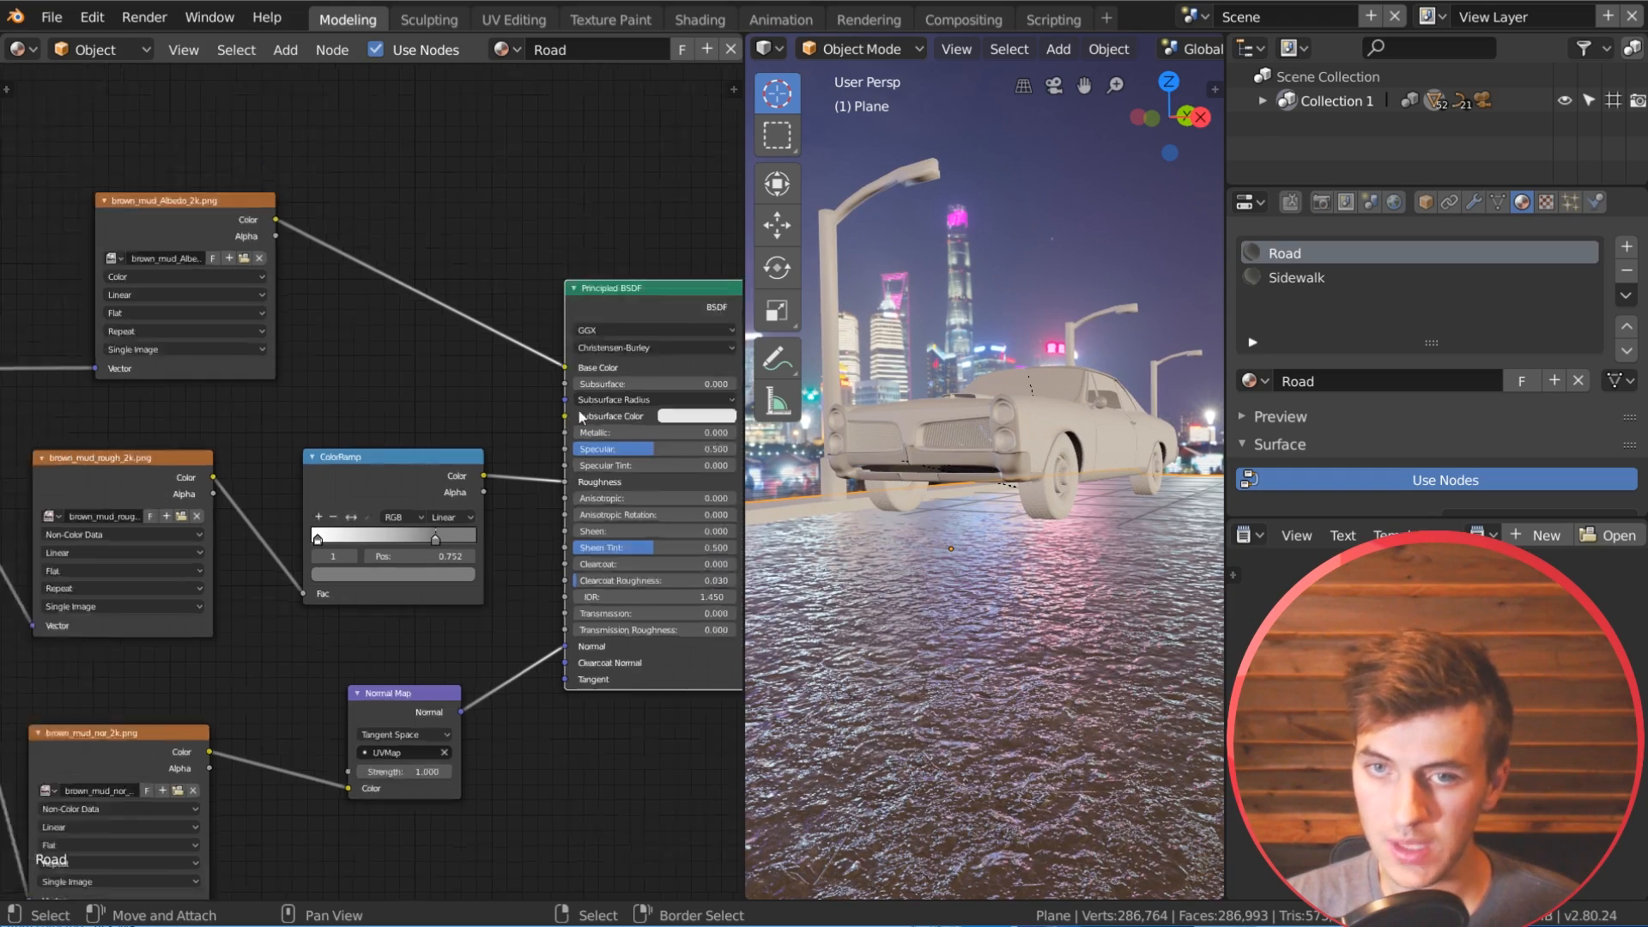
Step: Add a Noise Texture node in the empty area above the asphalt shader's nodes
middle_drag(561, 428, 375, 594)
middle_drag(480, 333, 306, 632)
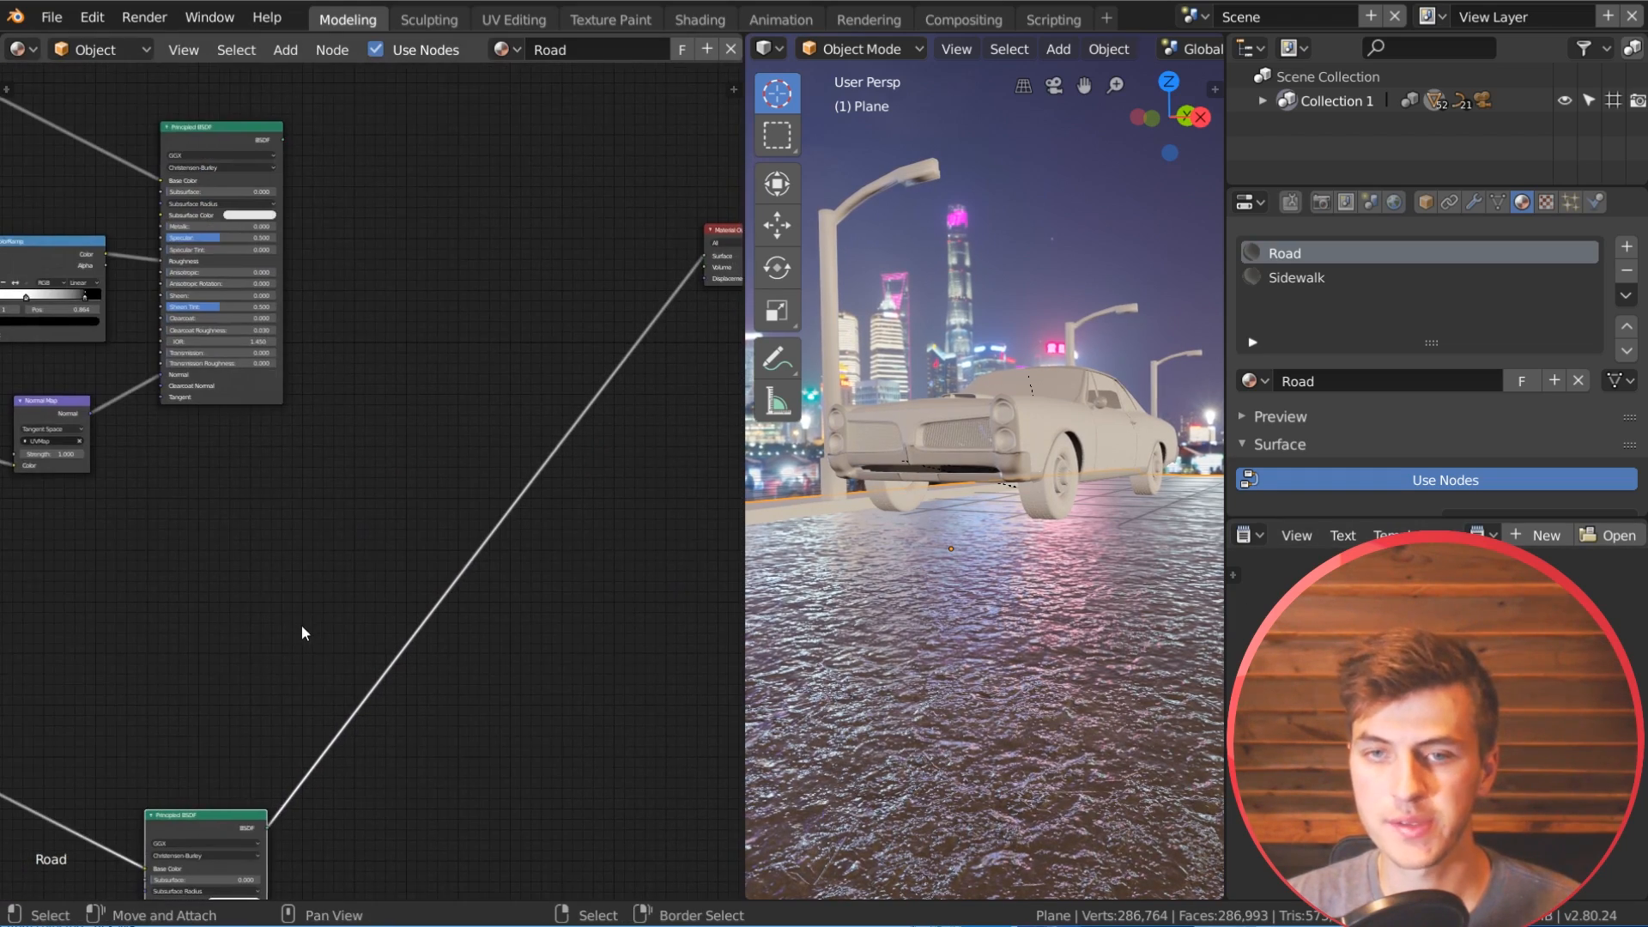
scroll(1073, 604, down, 5)
middle_drag(1064, 605, 1058, 643)
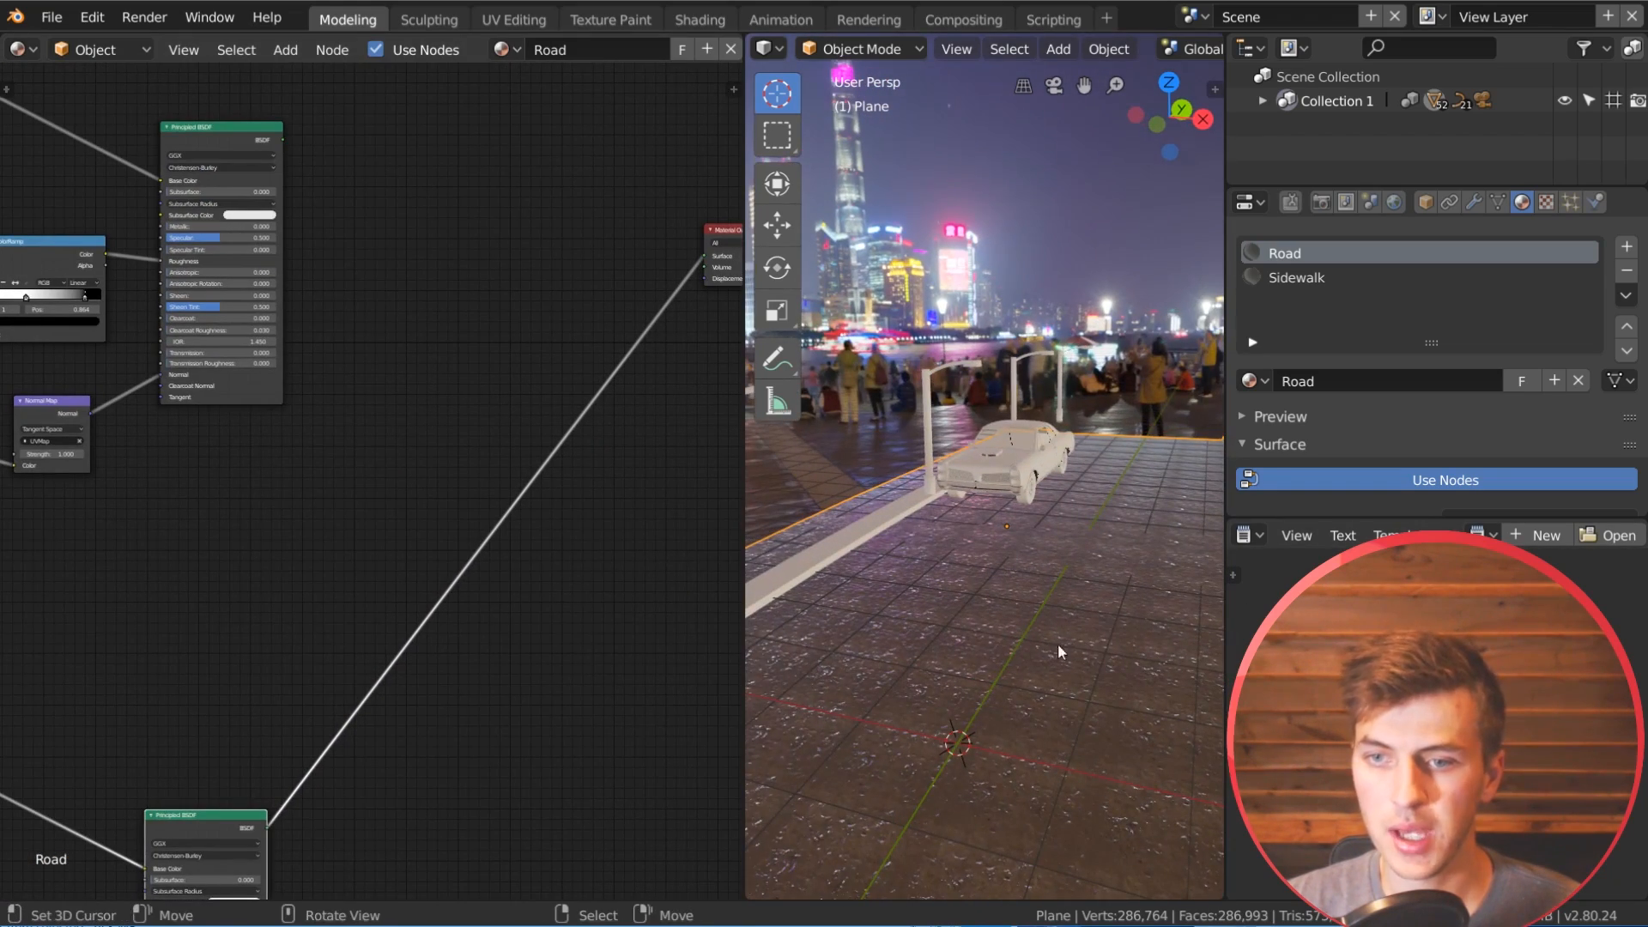
middle_drag(240, 228, 455, 553)
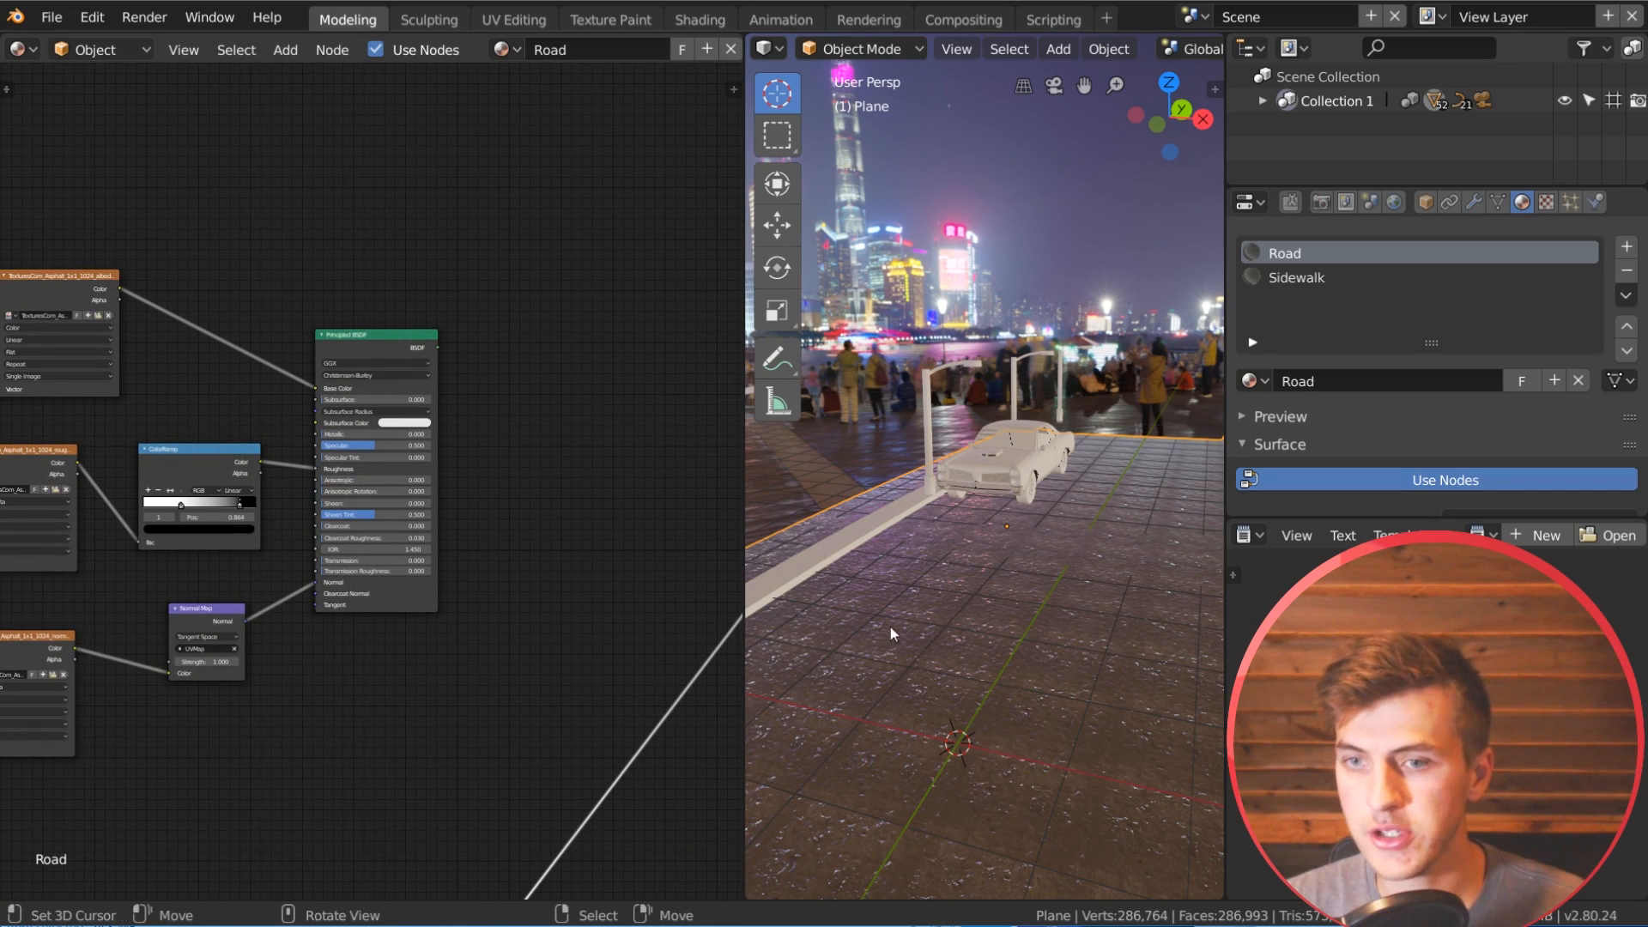
middle_drag(455, 438, 543, 607)
middle_drag(307, 417, 298, 554)
key(shift+a)
mouse_move(270, 385)
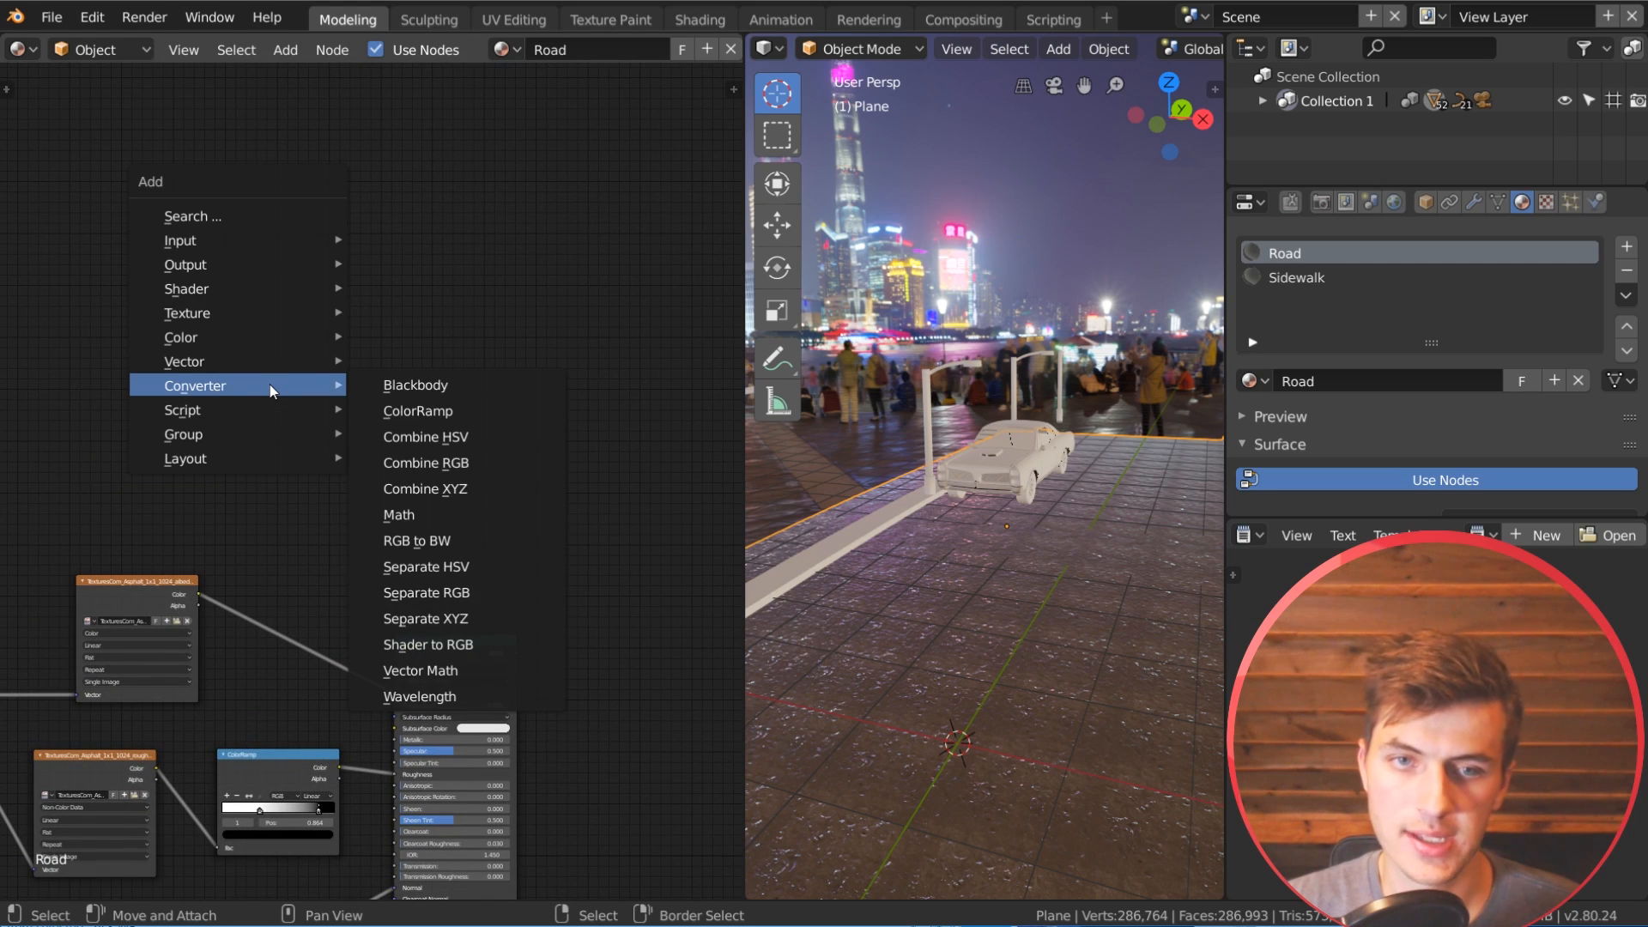
mouse_move(192, 311)
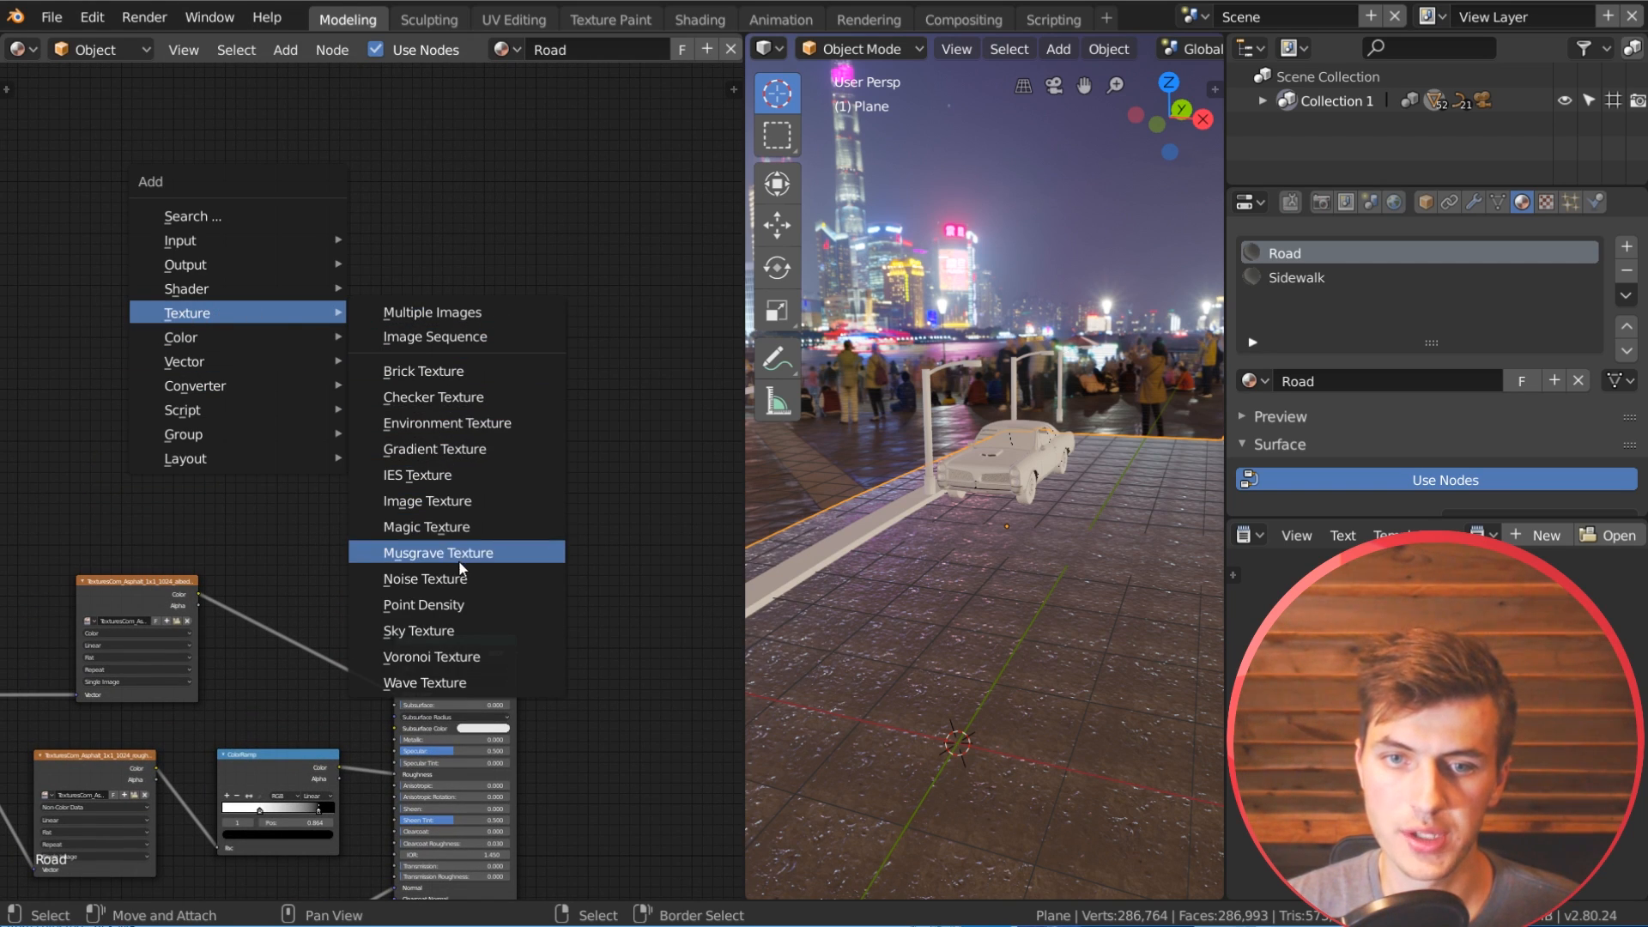
click(446, 579)
click(225, 326)
Step: Add a ColorRamp node beside the Noise Texture
scroll(371, 367, up, 2)
key(shift+a)
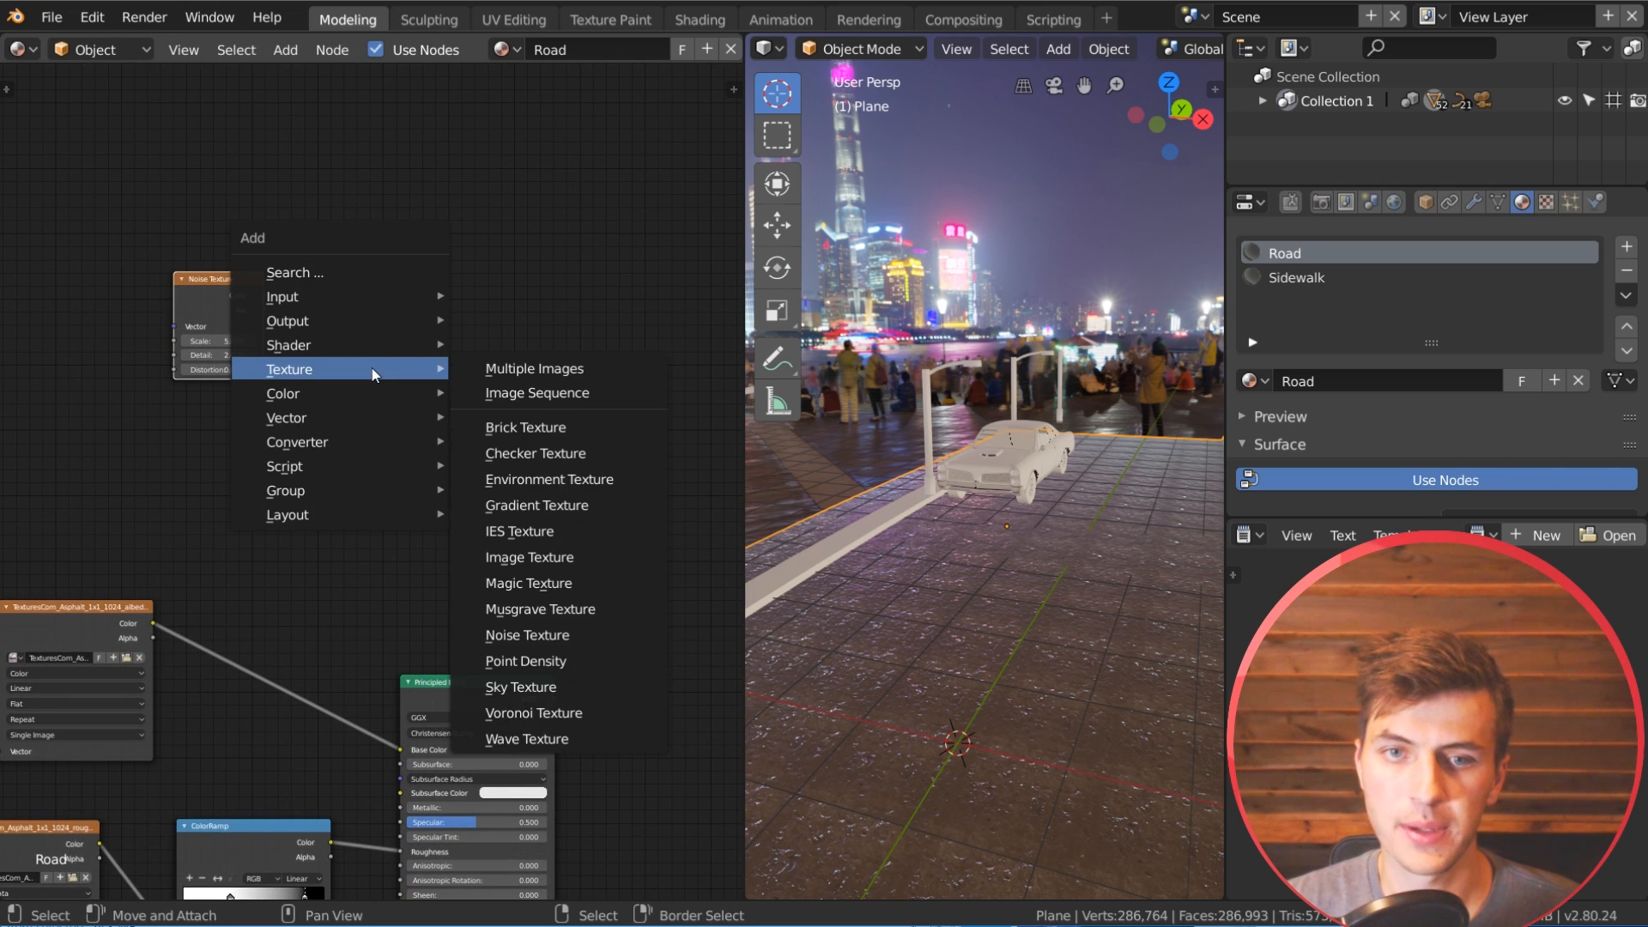
click(493, 460)
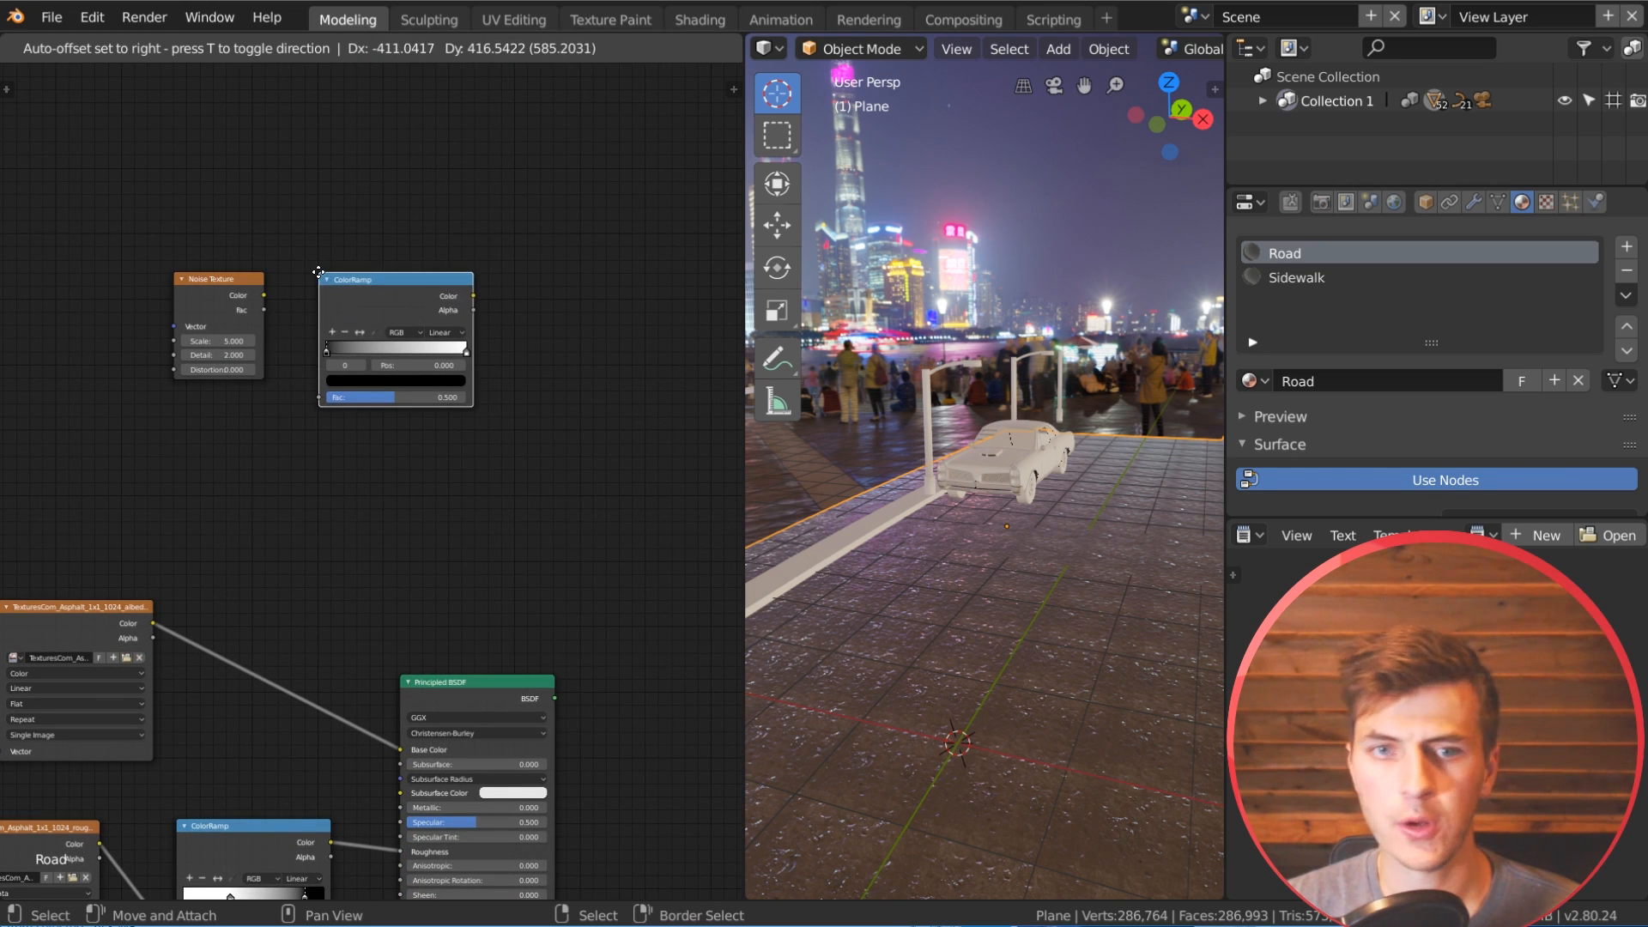
click(497, 468)
Step: Connect the Noise Texture's Color to the ColorRamp's Fac and preview the ramp's output on the road
mouse_move(266, 288)
mouse_down()
mouse_move(298, 312)
mouse_move(267, 295)
mouse_up()
drag(343, 419, 342, 419)
drag(397, 308, 398, 271)
drag(239, 305, 257, 305)
drag(419, 287, 394, 288)
middle_drag(548, 357, 401, 389)
ctrl+shift+click(287, 313)
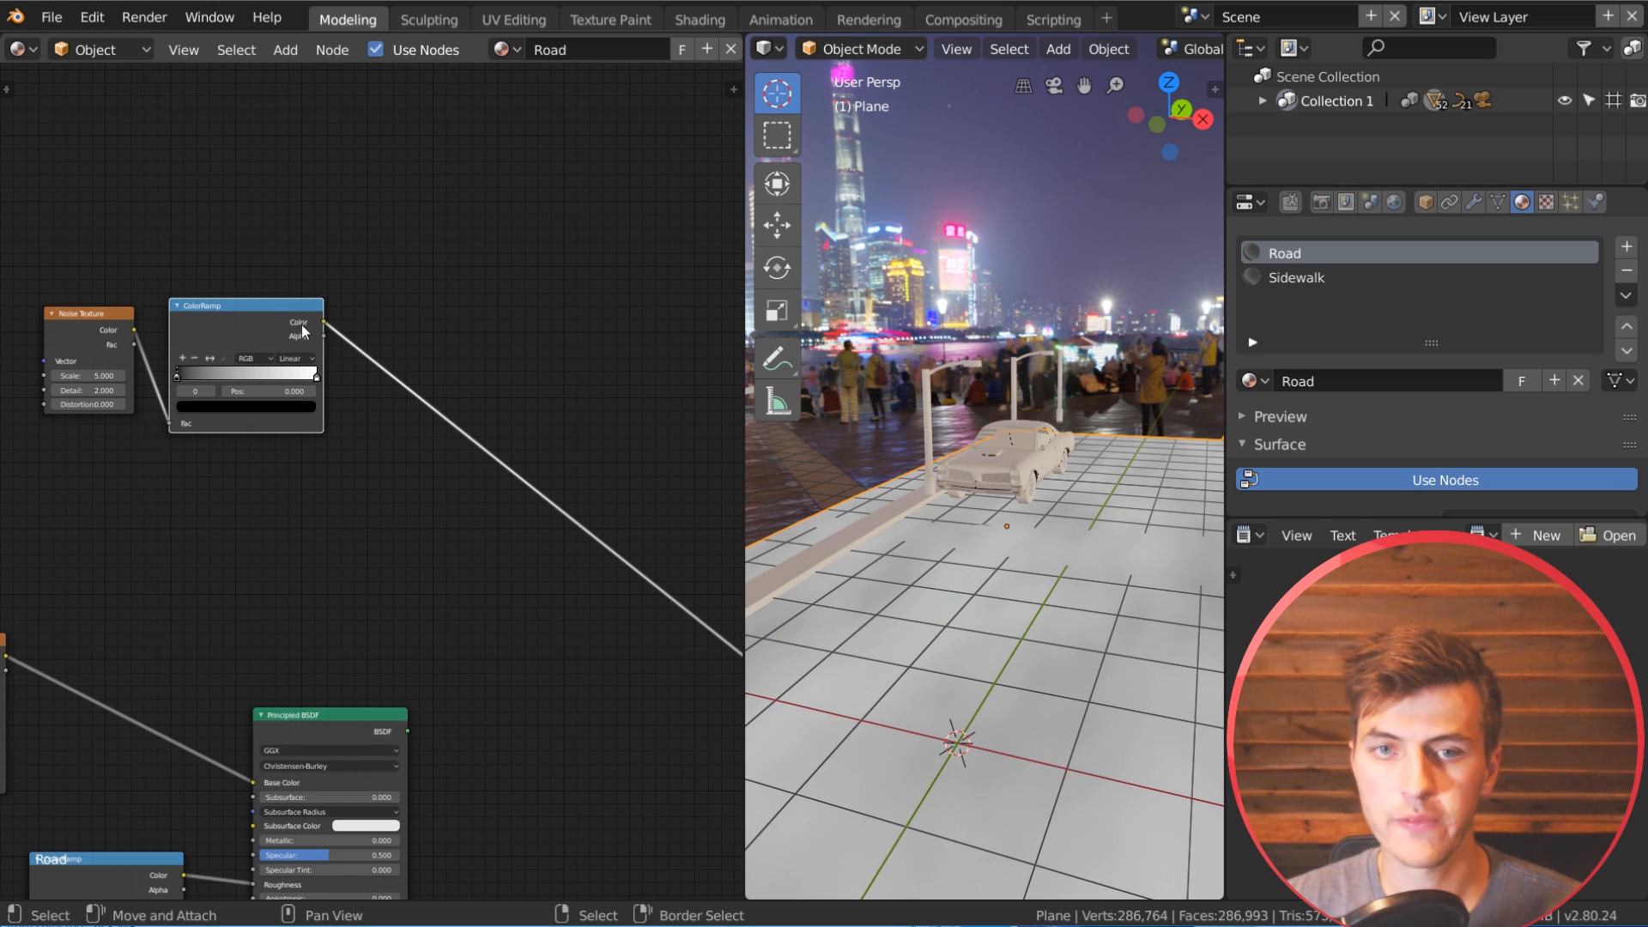
drag(295, 303, 305, 286)
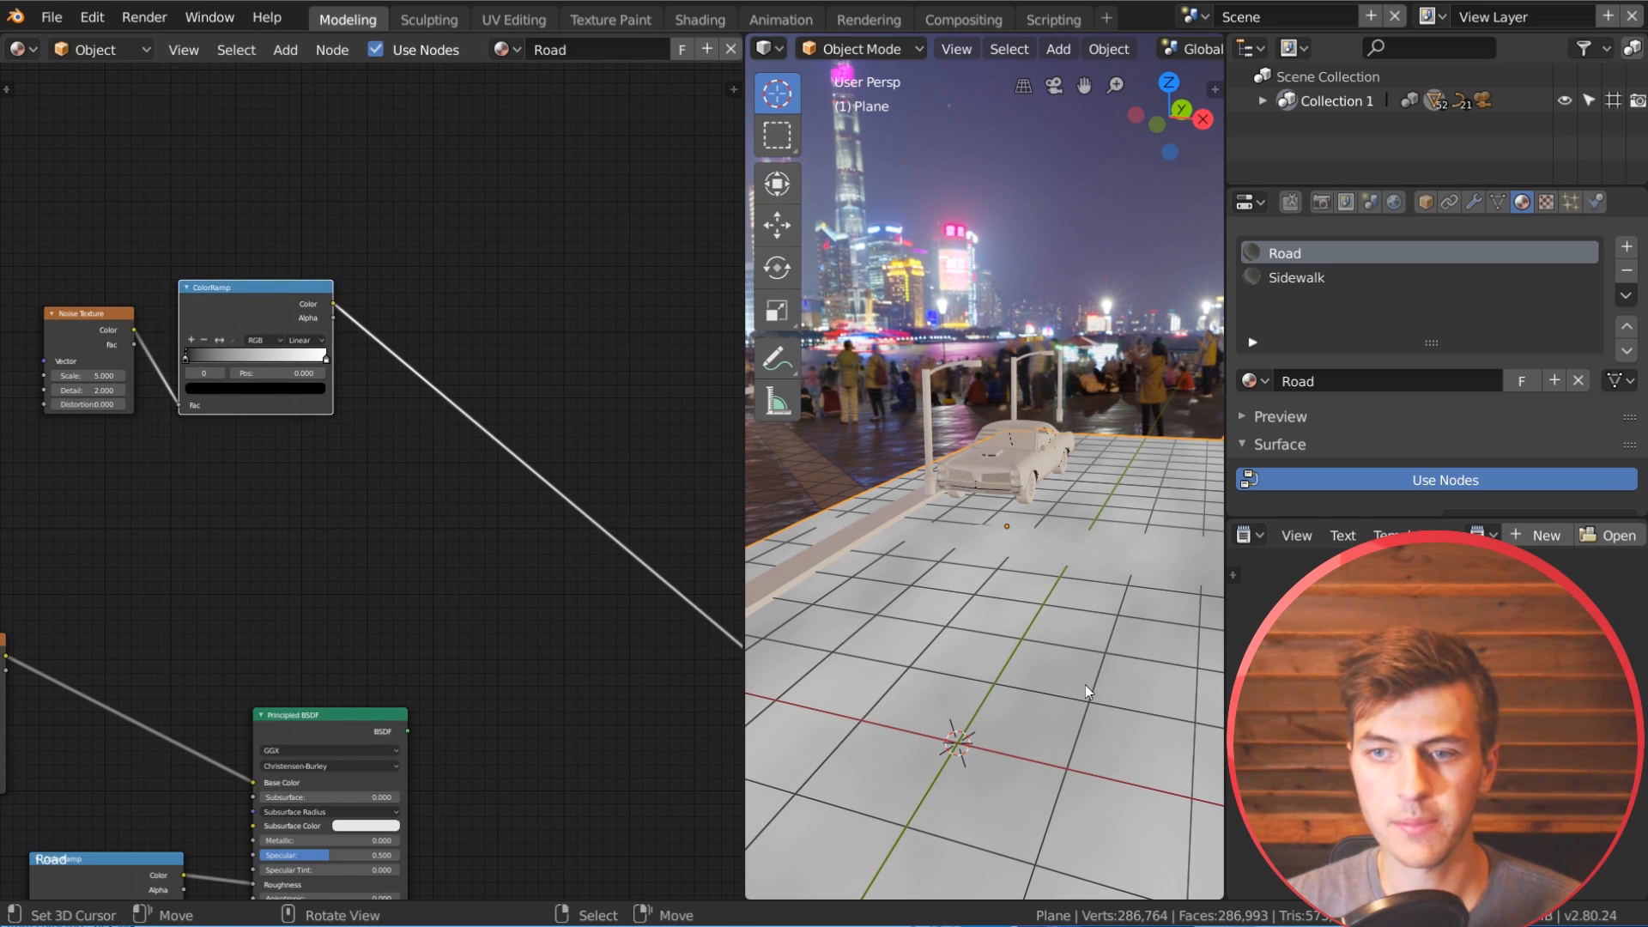
Step: Move the noise ColorRamp's black stop to 0.513 with the white stop close beside it, and set the Noise Texture's Scale to 10
scroll(915, 678, up, 2)
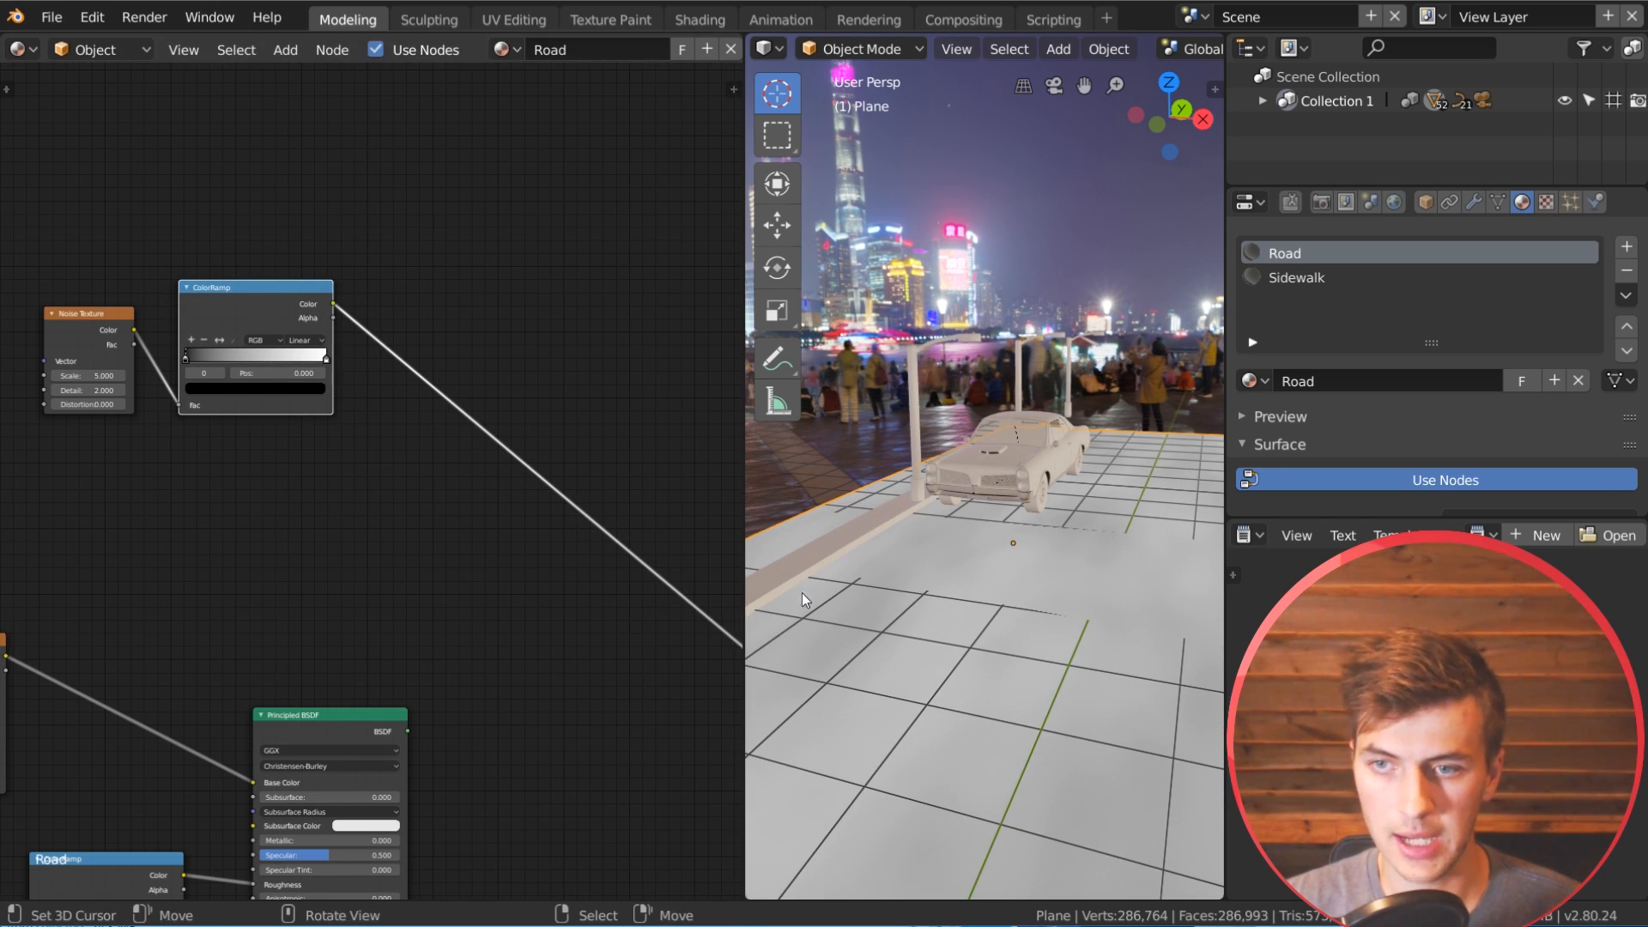
drag(184, 357, 270, 357)
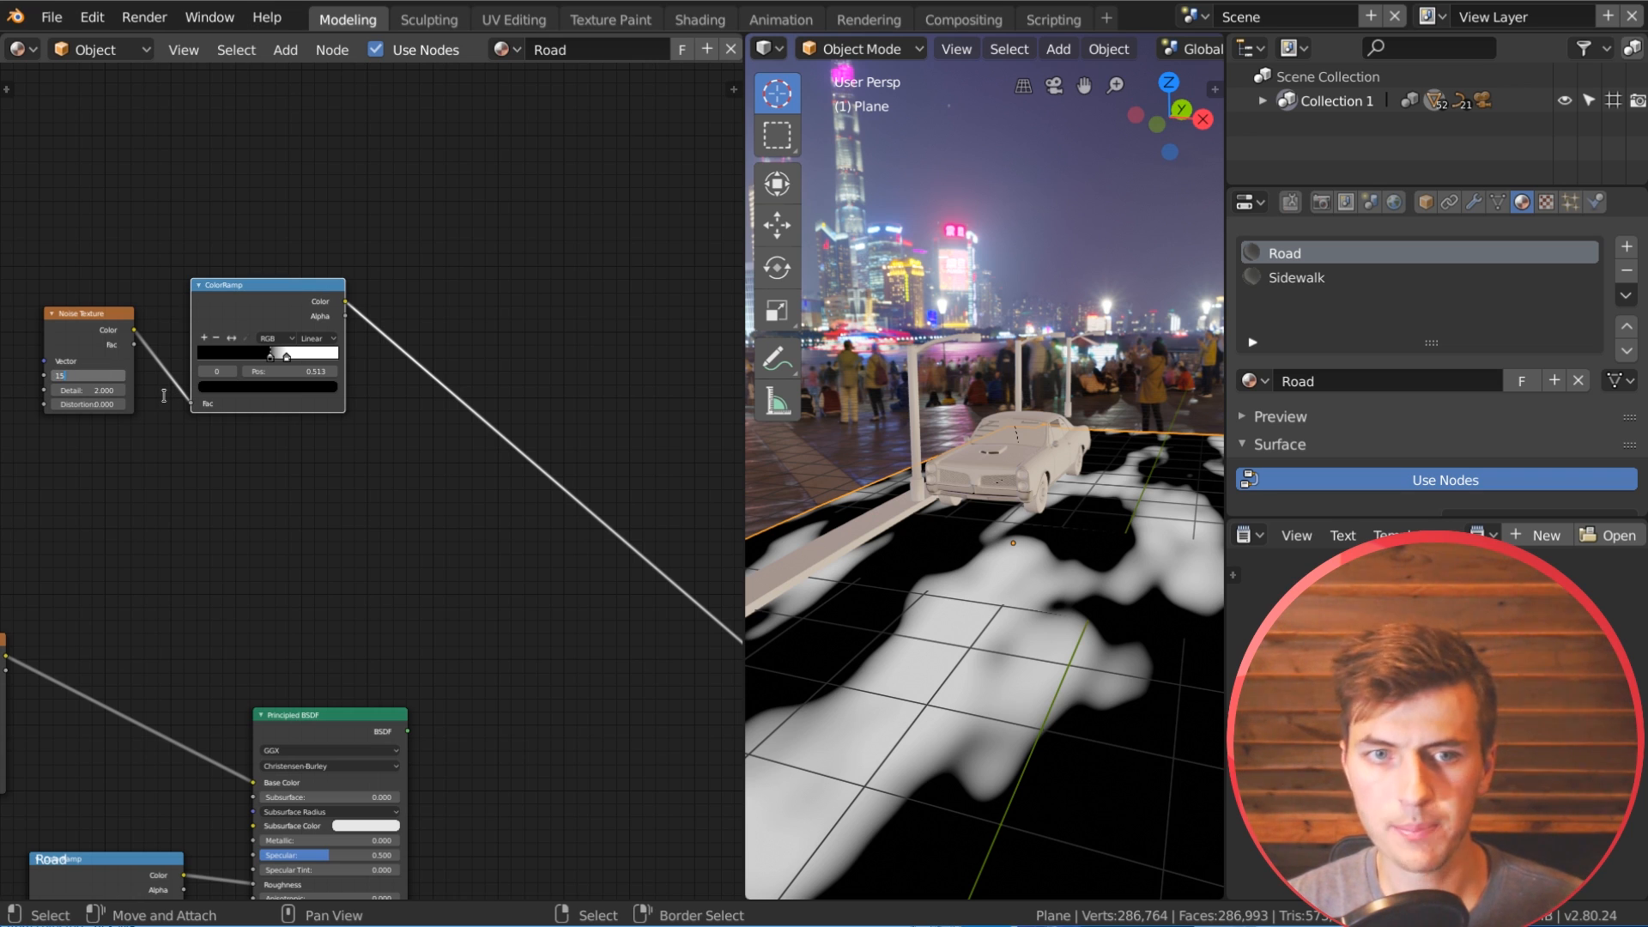
key(Return)
click(86, 375)
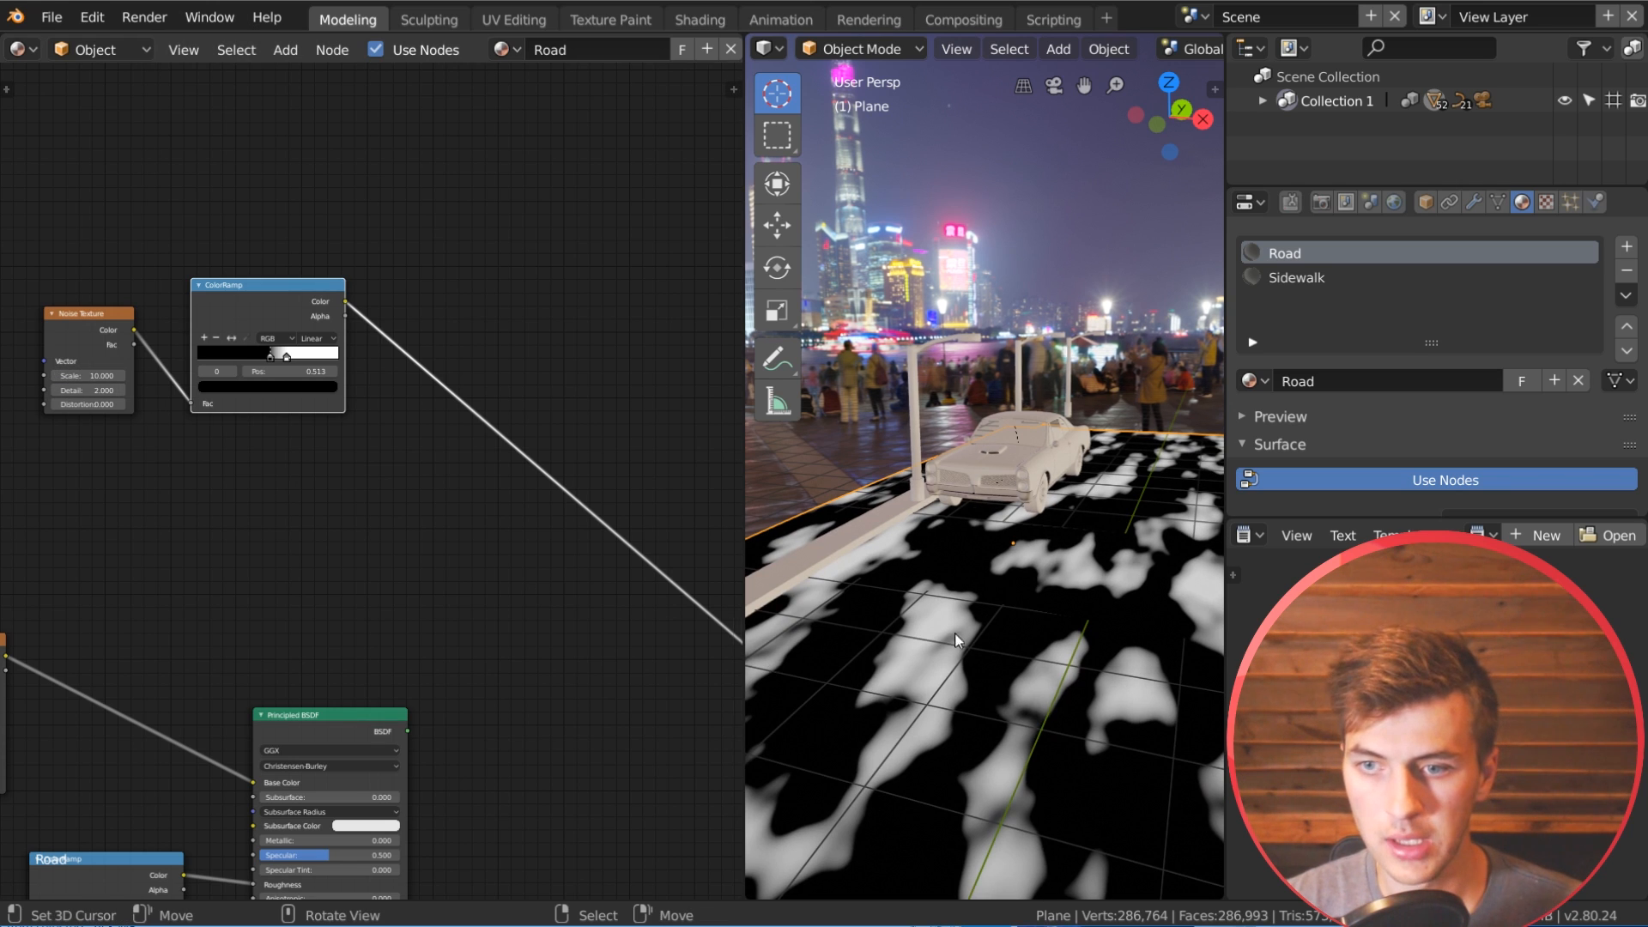
middle_drag(955, 634, 1055, 642)
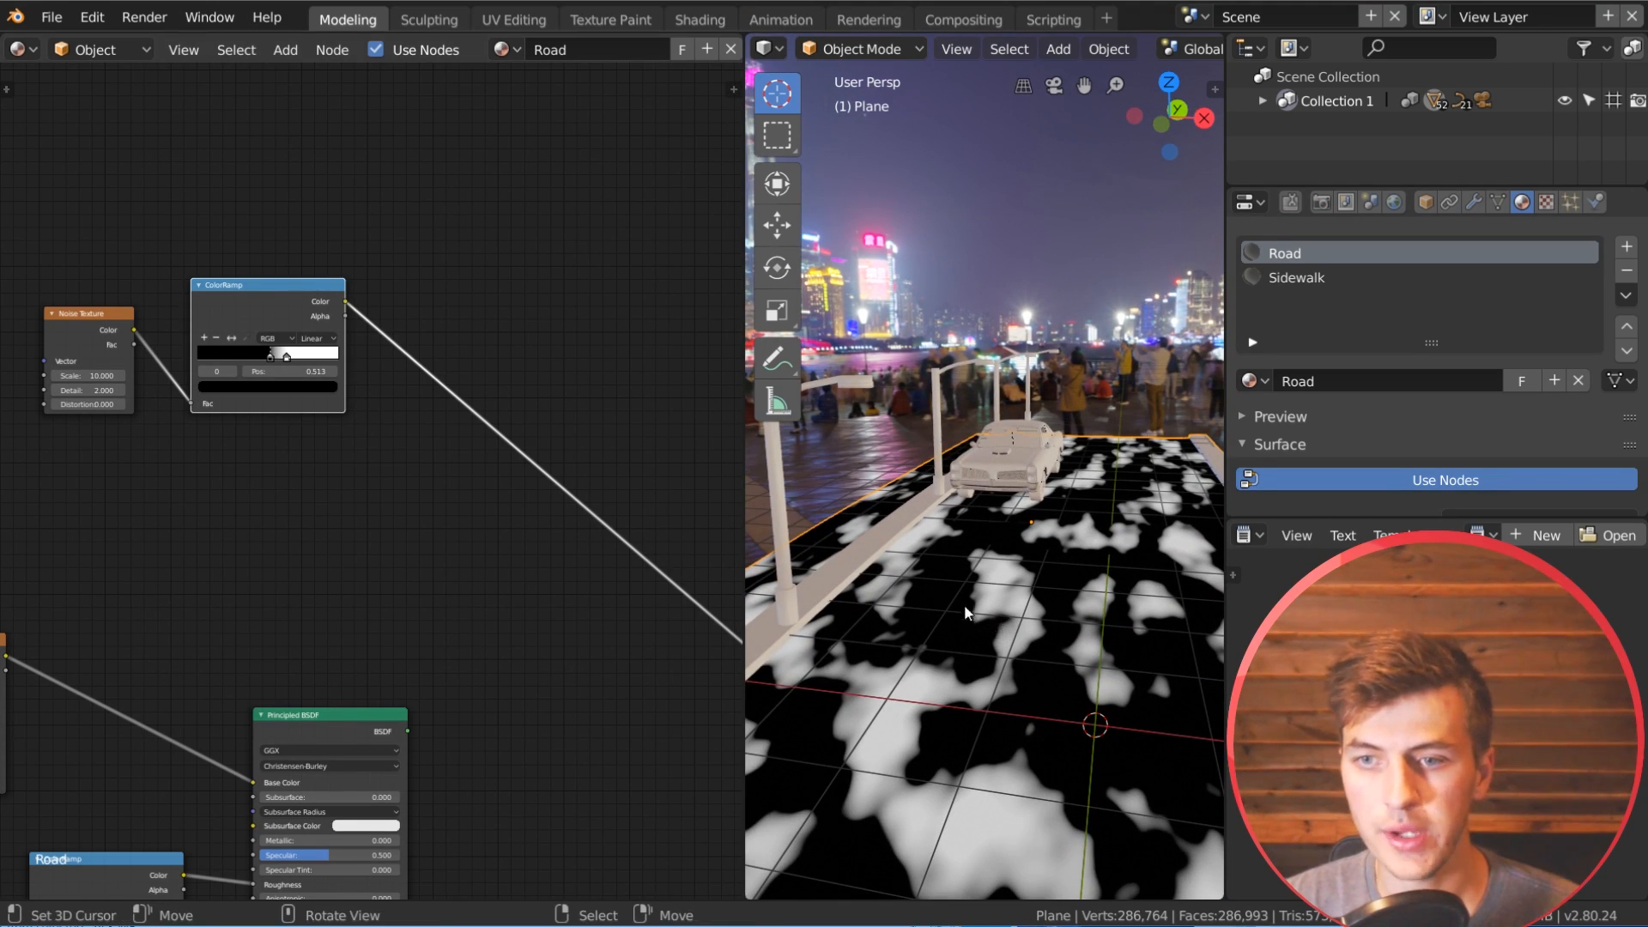
Step: Soften the noise ColorRamp by spacing its stops with black at 0.510, and raise the Noise Texture's Detail to 4.4
mouse_move(285, 358)
mouse_down()
mouse_move(307, 358)
mouse_move(268, 357)
mouse_up()
scroll(256, 425, up, 2)
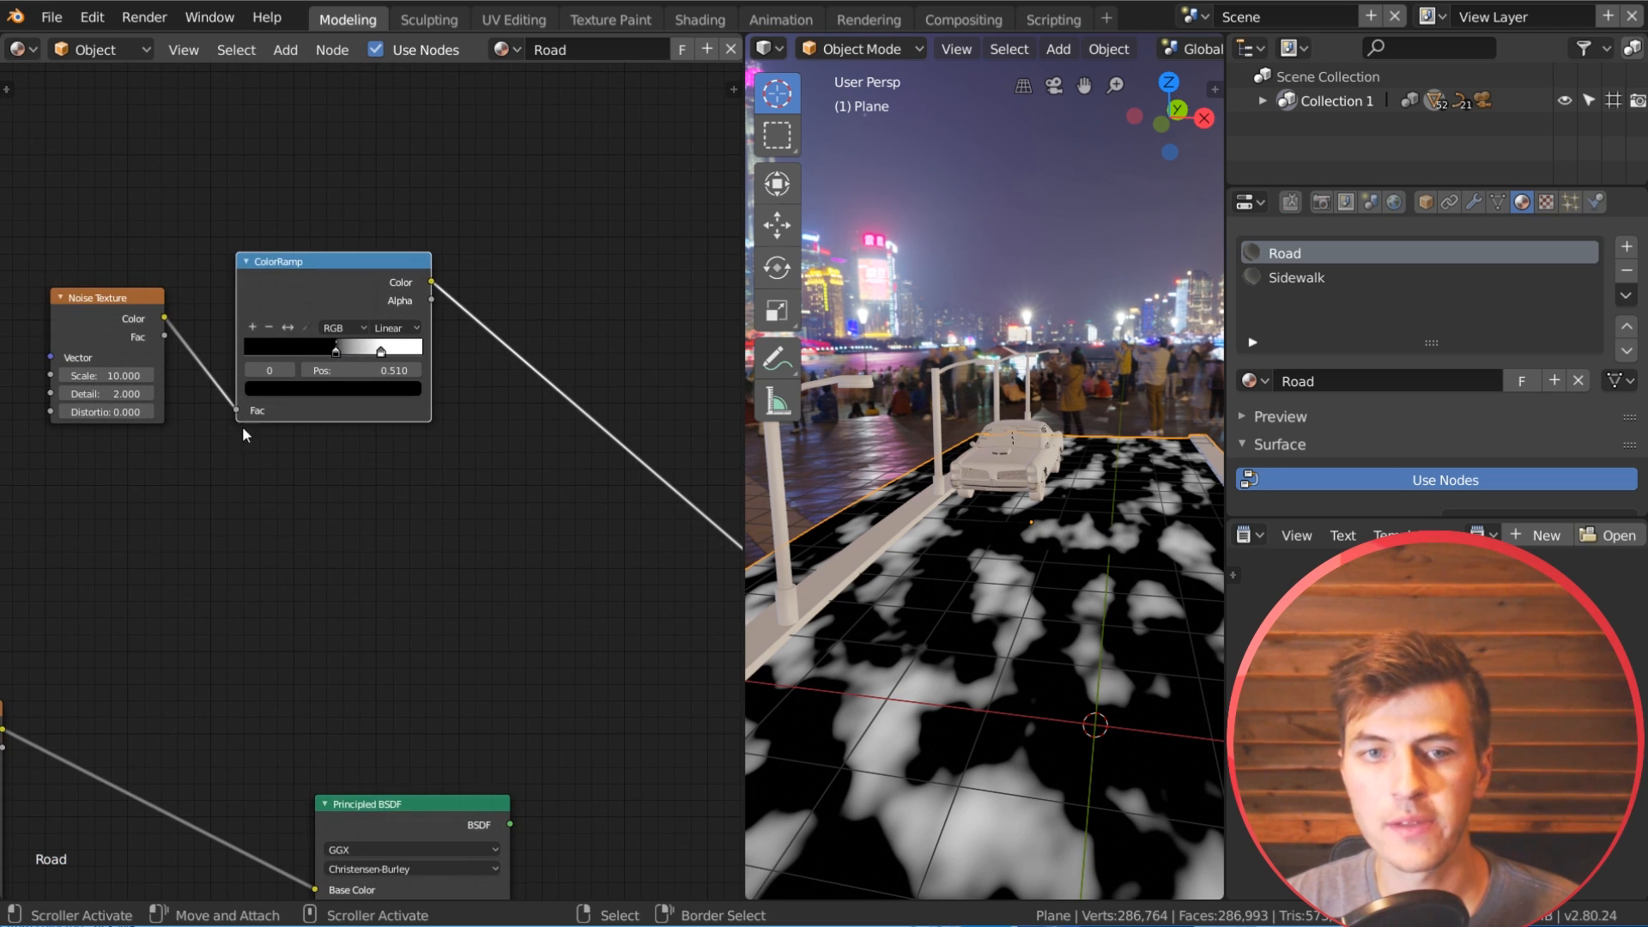
drag(106, 393, 128, 393)
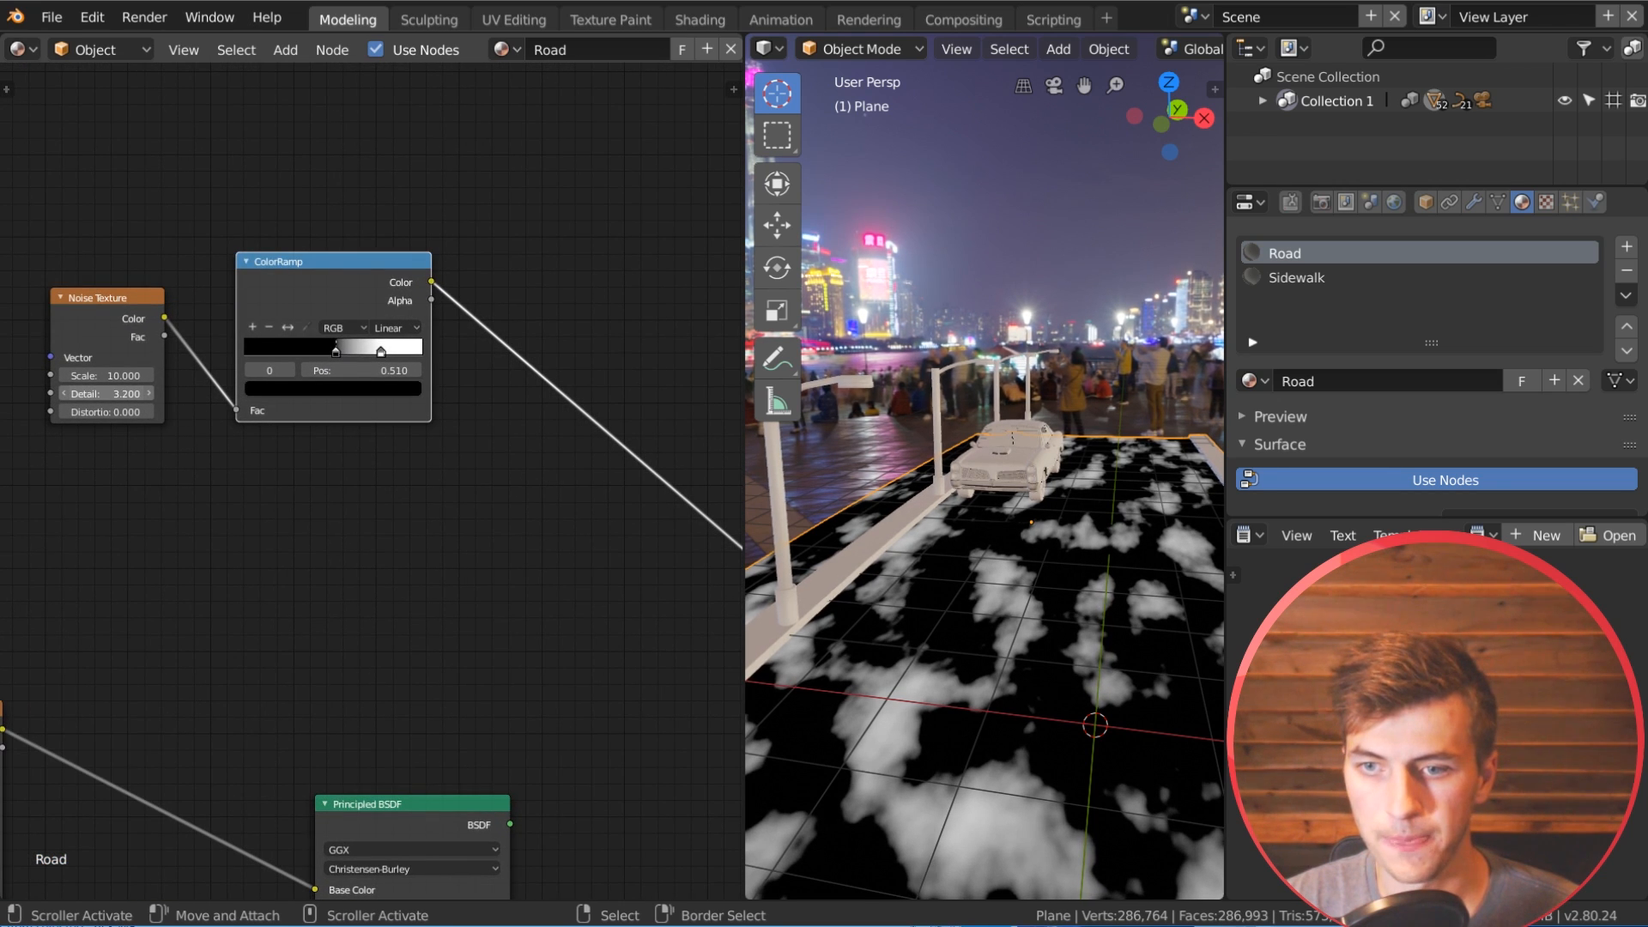
scroll(1059, 721, up, 2)
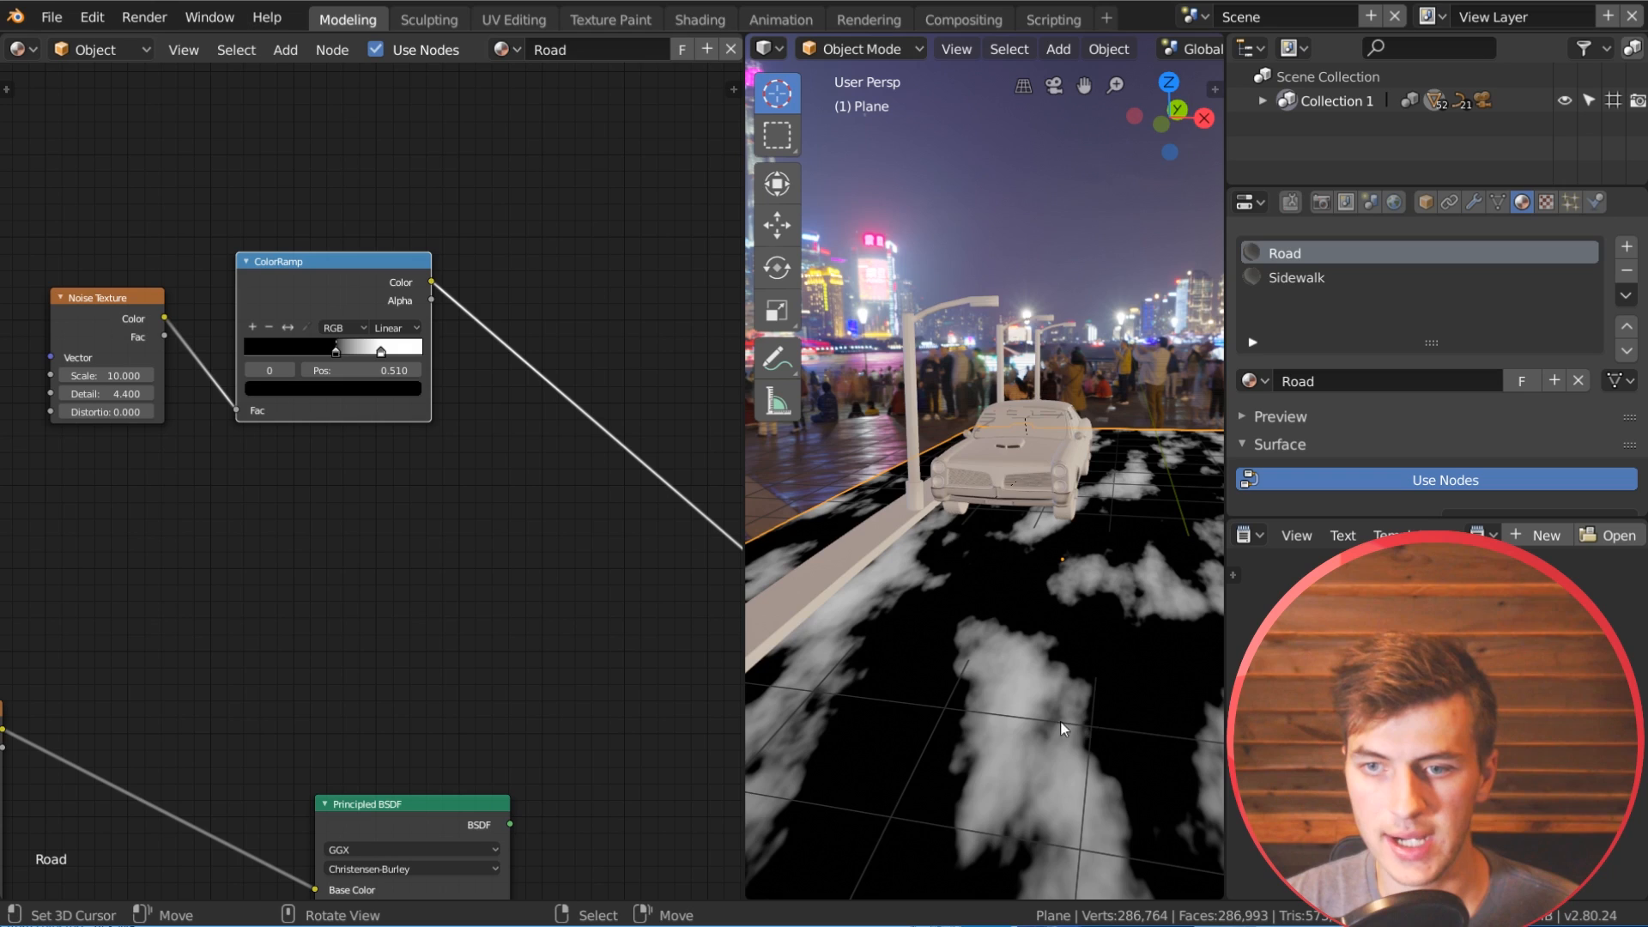
scroll(1030, 732, down, 3)
scroll(1034, 773, up, 1)
middle_drag(1042, 769, 1023, 762)
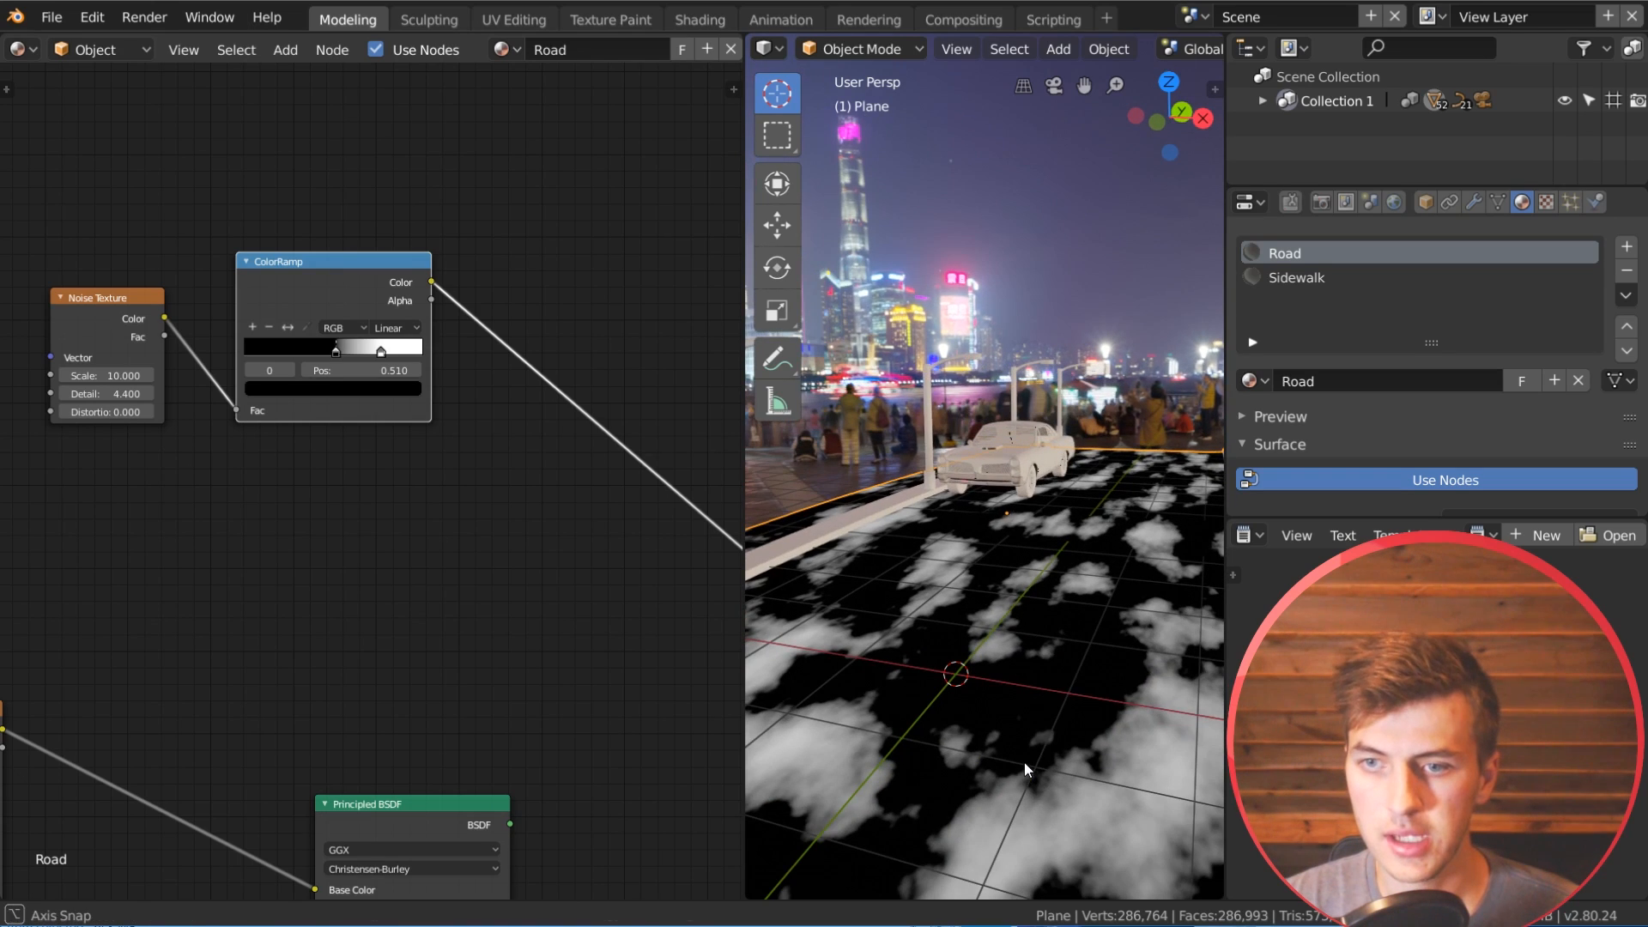
Step: Move the noise ColorRamp's white stop slightly closer to the end and its black stop to 0.520
scroll(379, 359, down, 1)
click(380, 360)
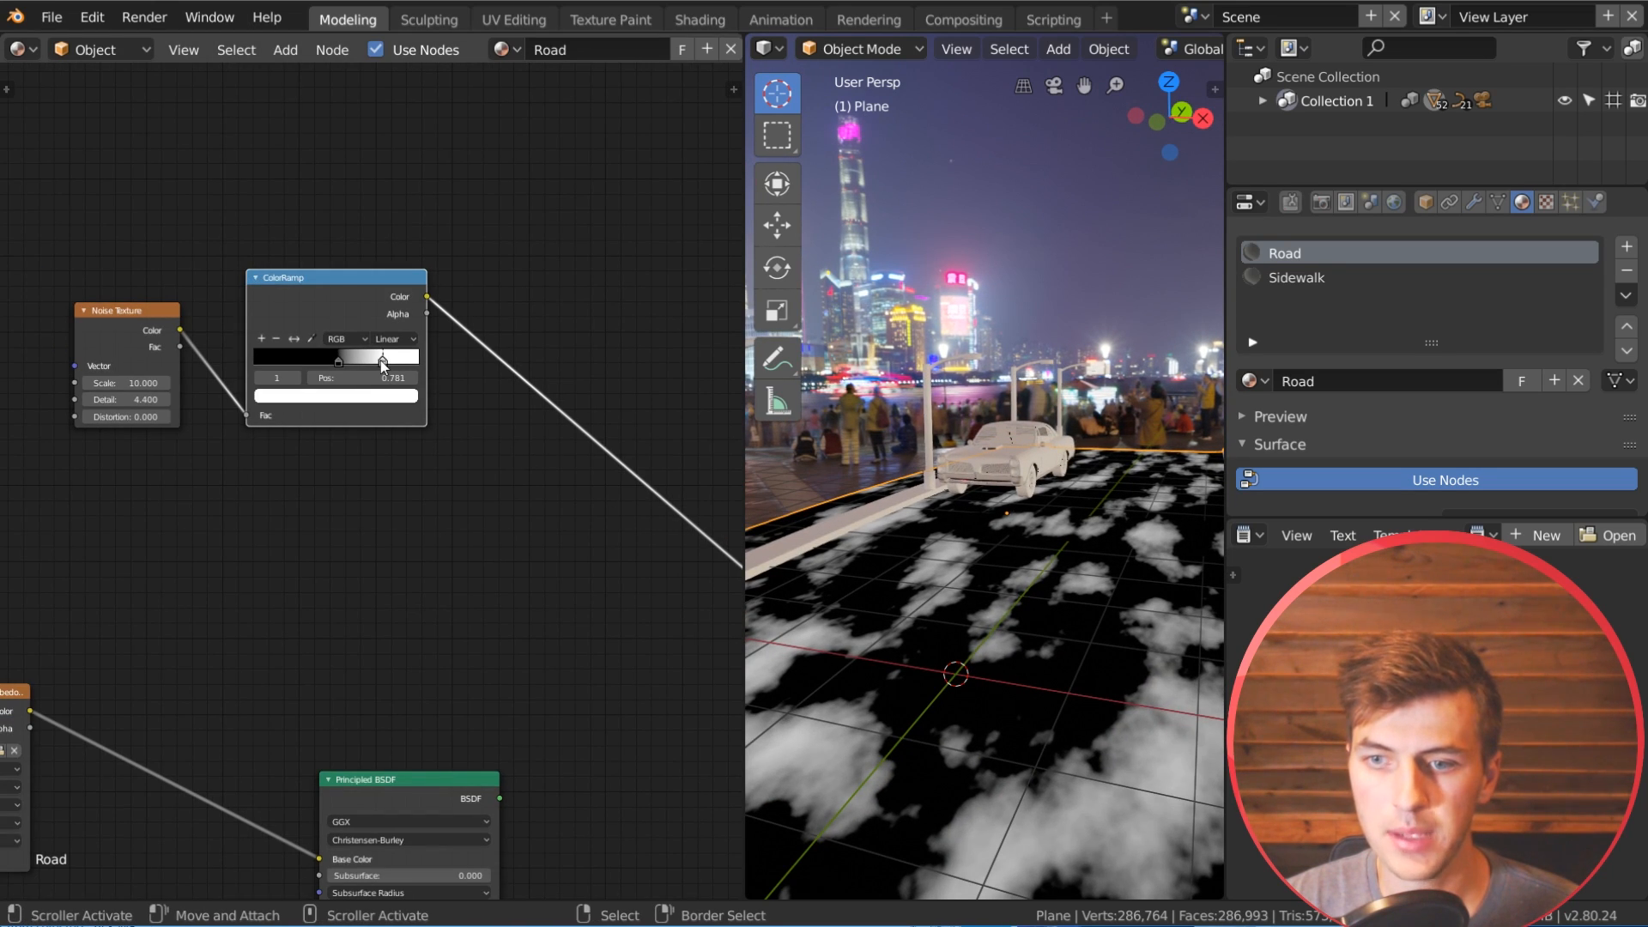
drag(347, 363, 340, 361)
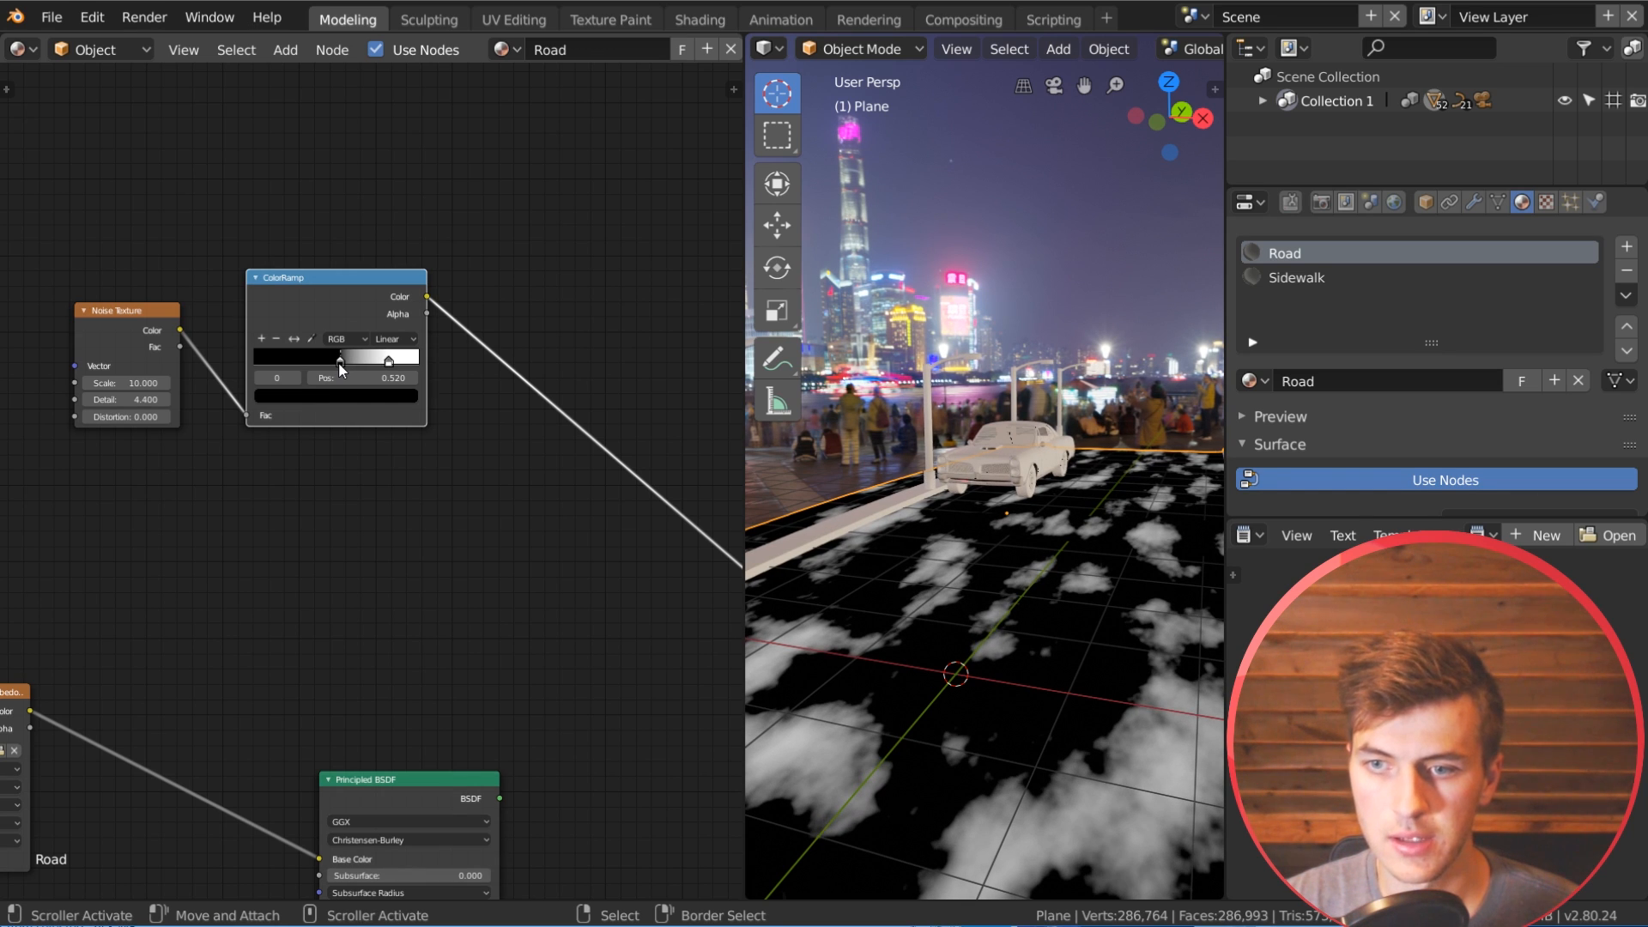
Step: Add a Mix Shader node between the two Principled BSDF shaders and the Material Output
scroll(564, 581, down, 2)
middle_drag(564, 580, 464, 342)
scroll(563, 548, down, 3)
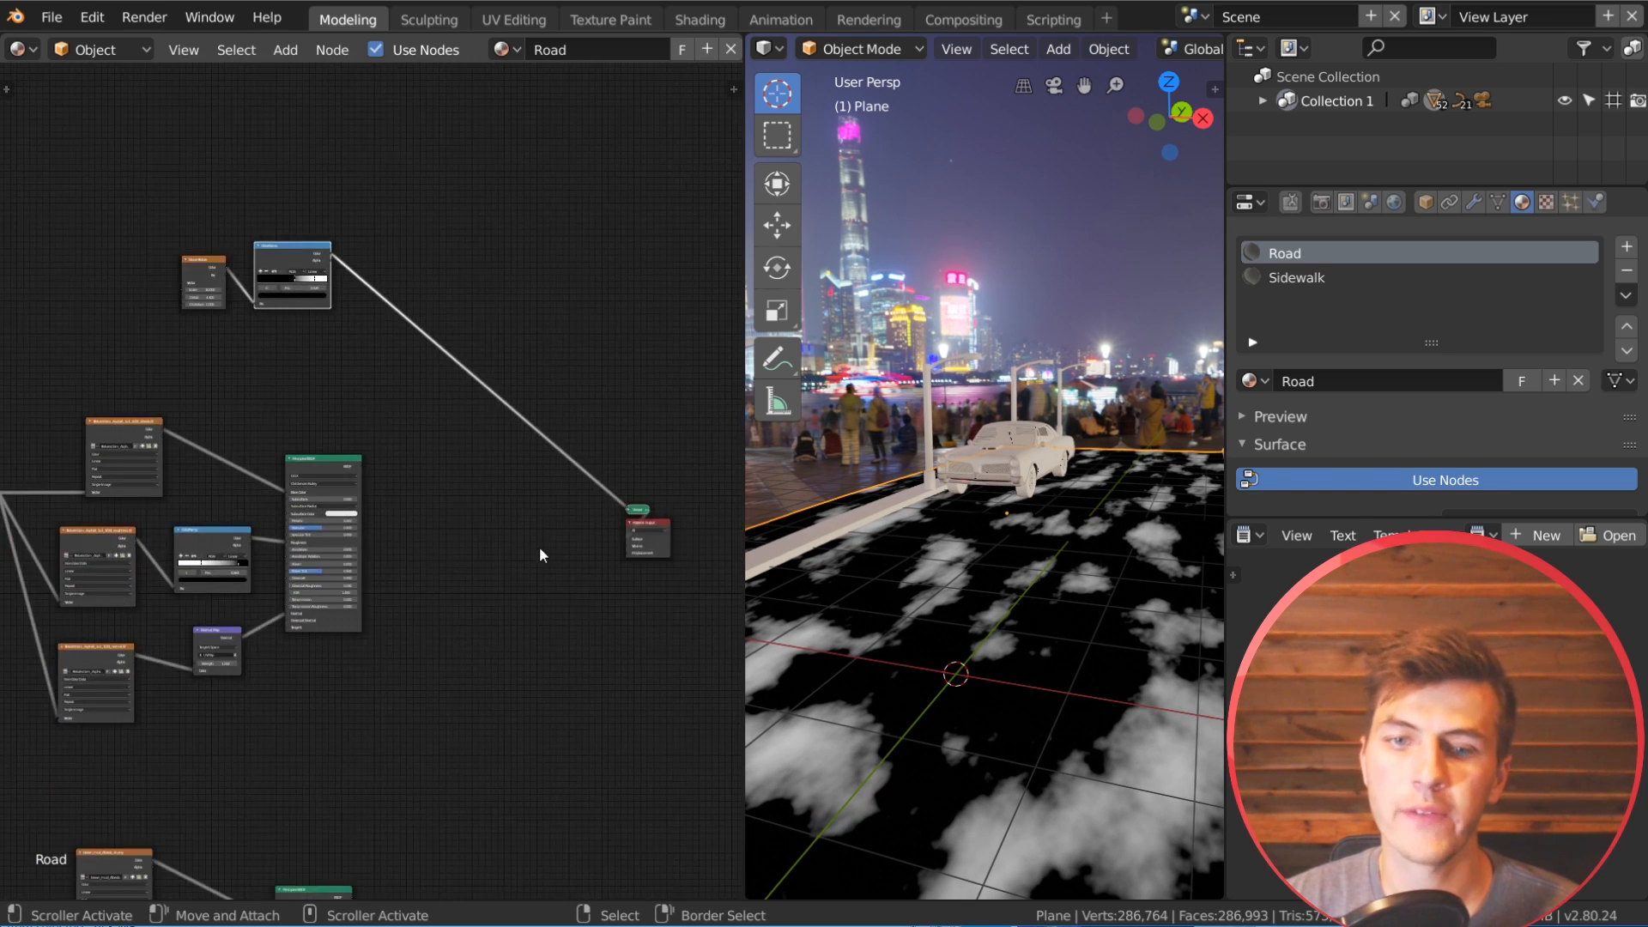
middle_drag(540, 552, 544, 313)
middle_drag(482, 366, 541, 409)
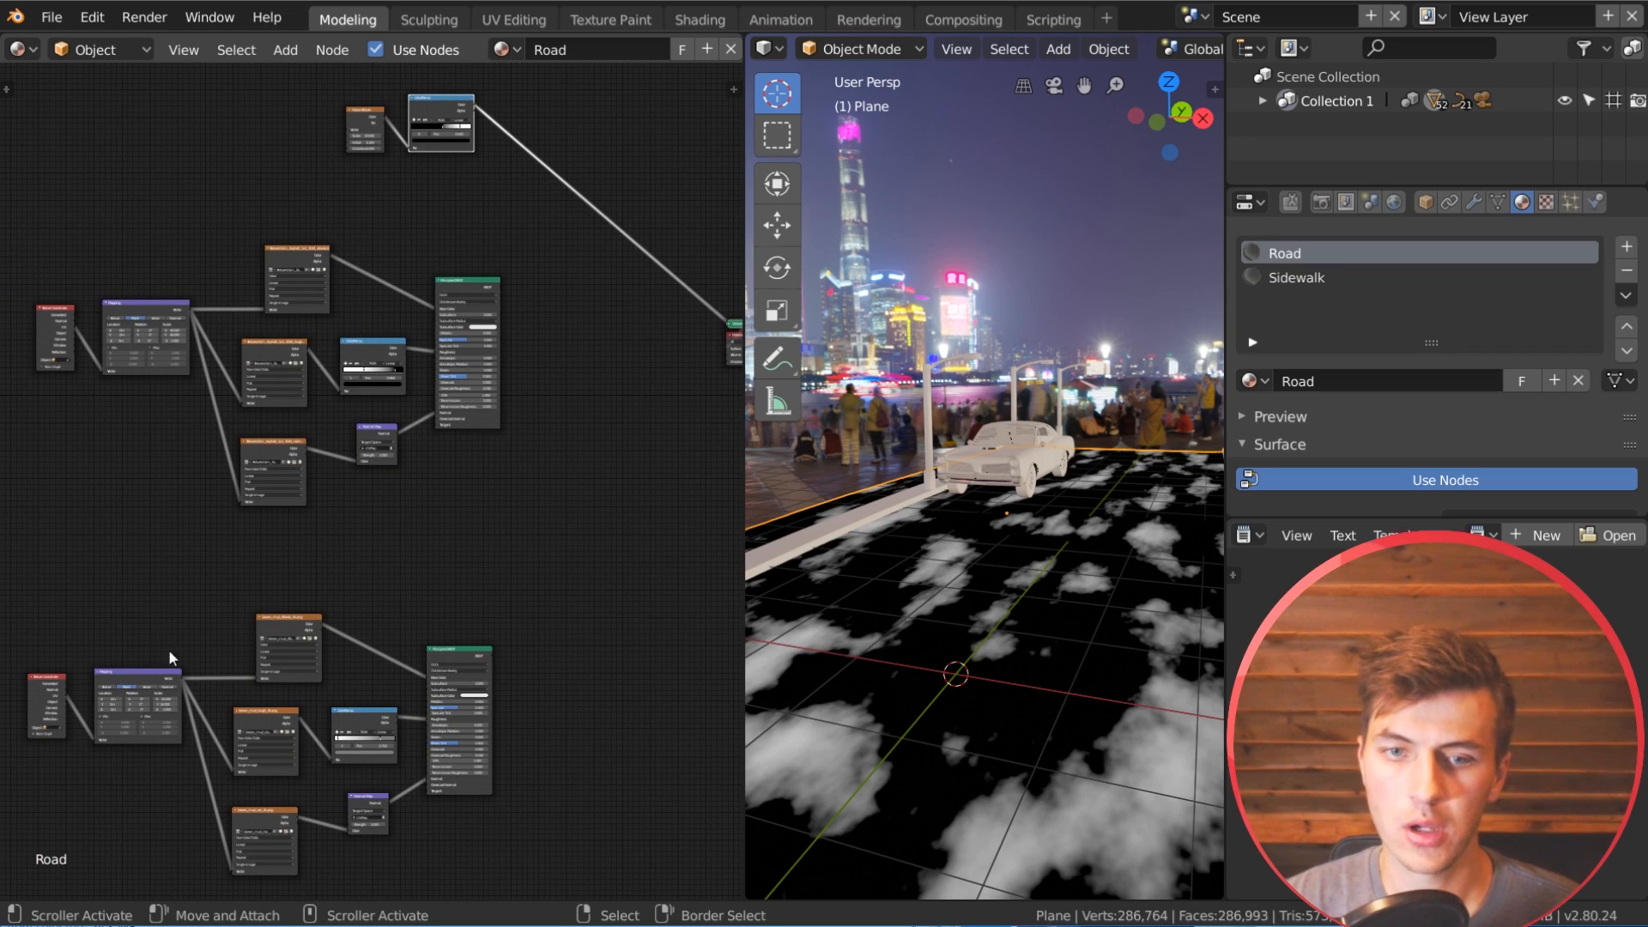
middle_drag(287, 496, 210, 501)
key(shift+a)
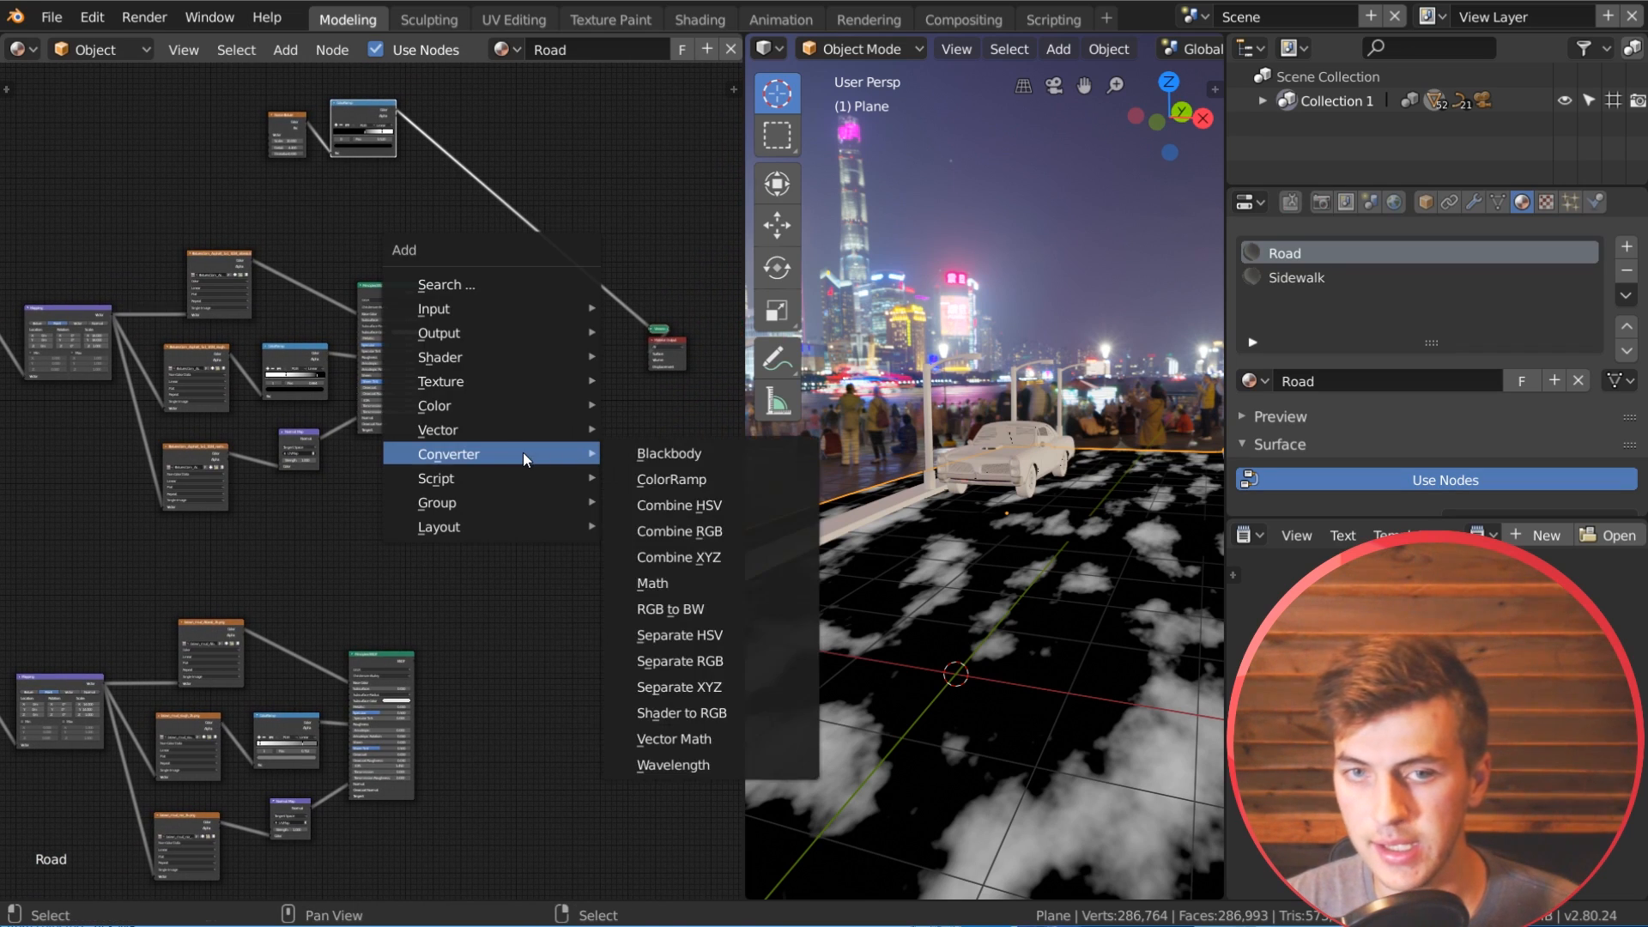
mouse_move(447, 366)
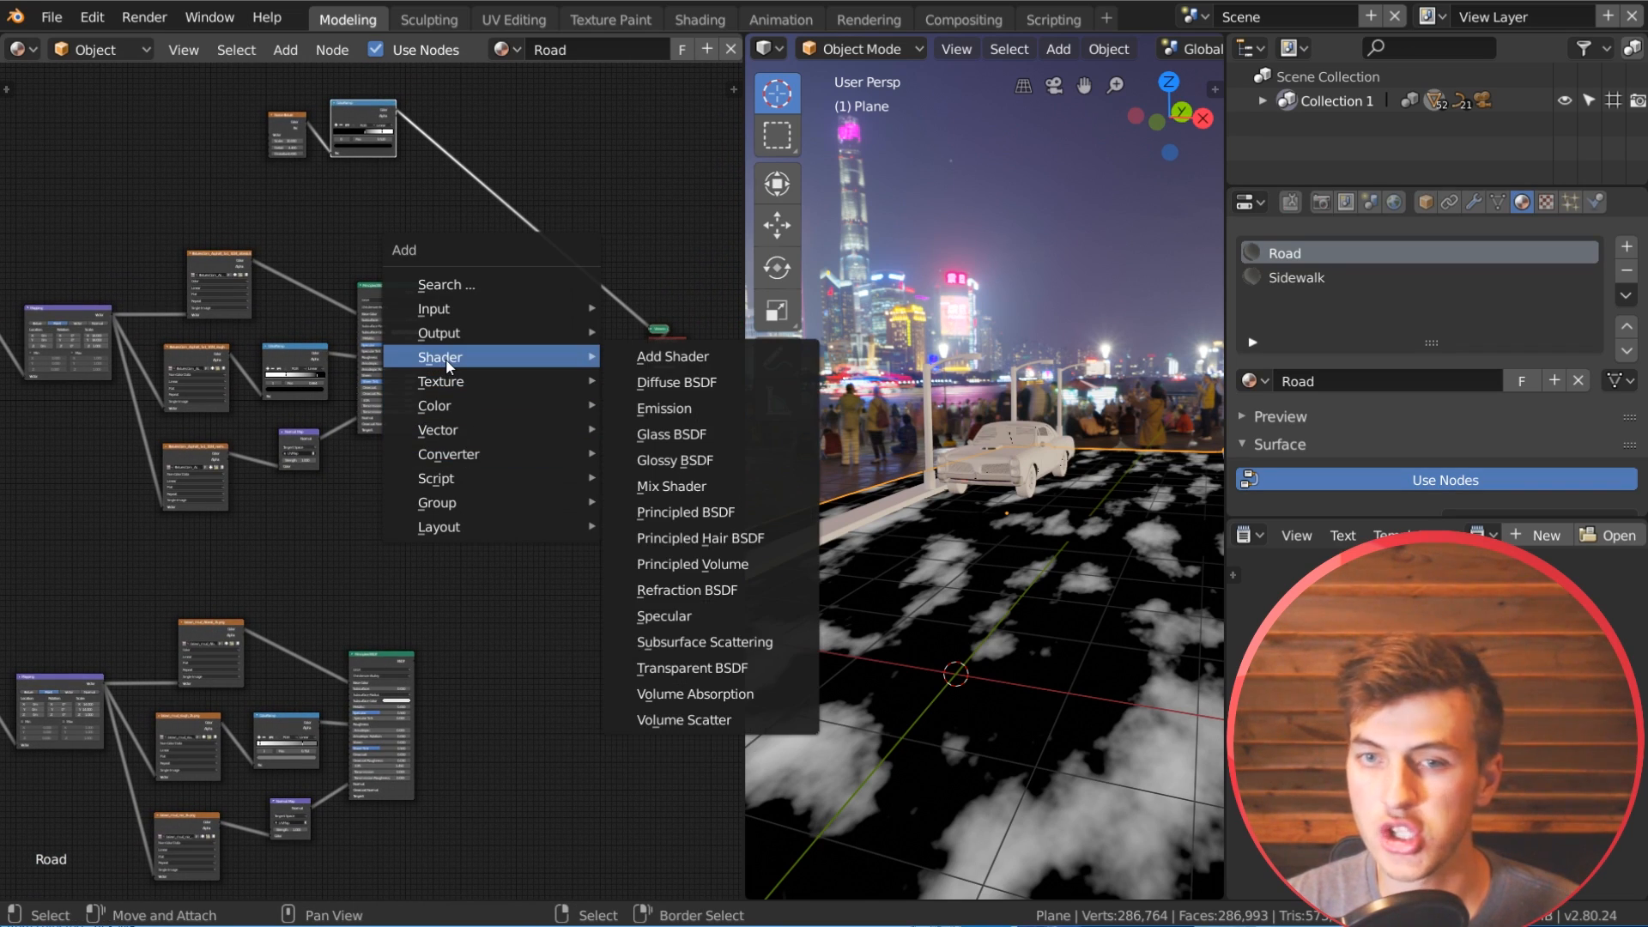
click(682, 485)
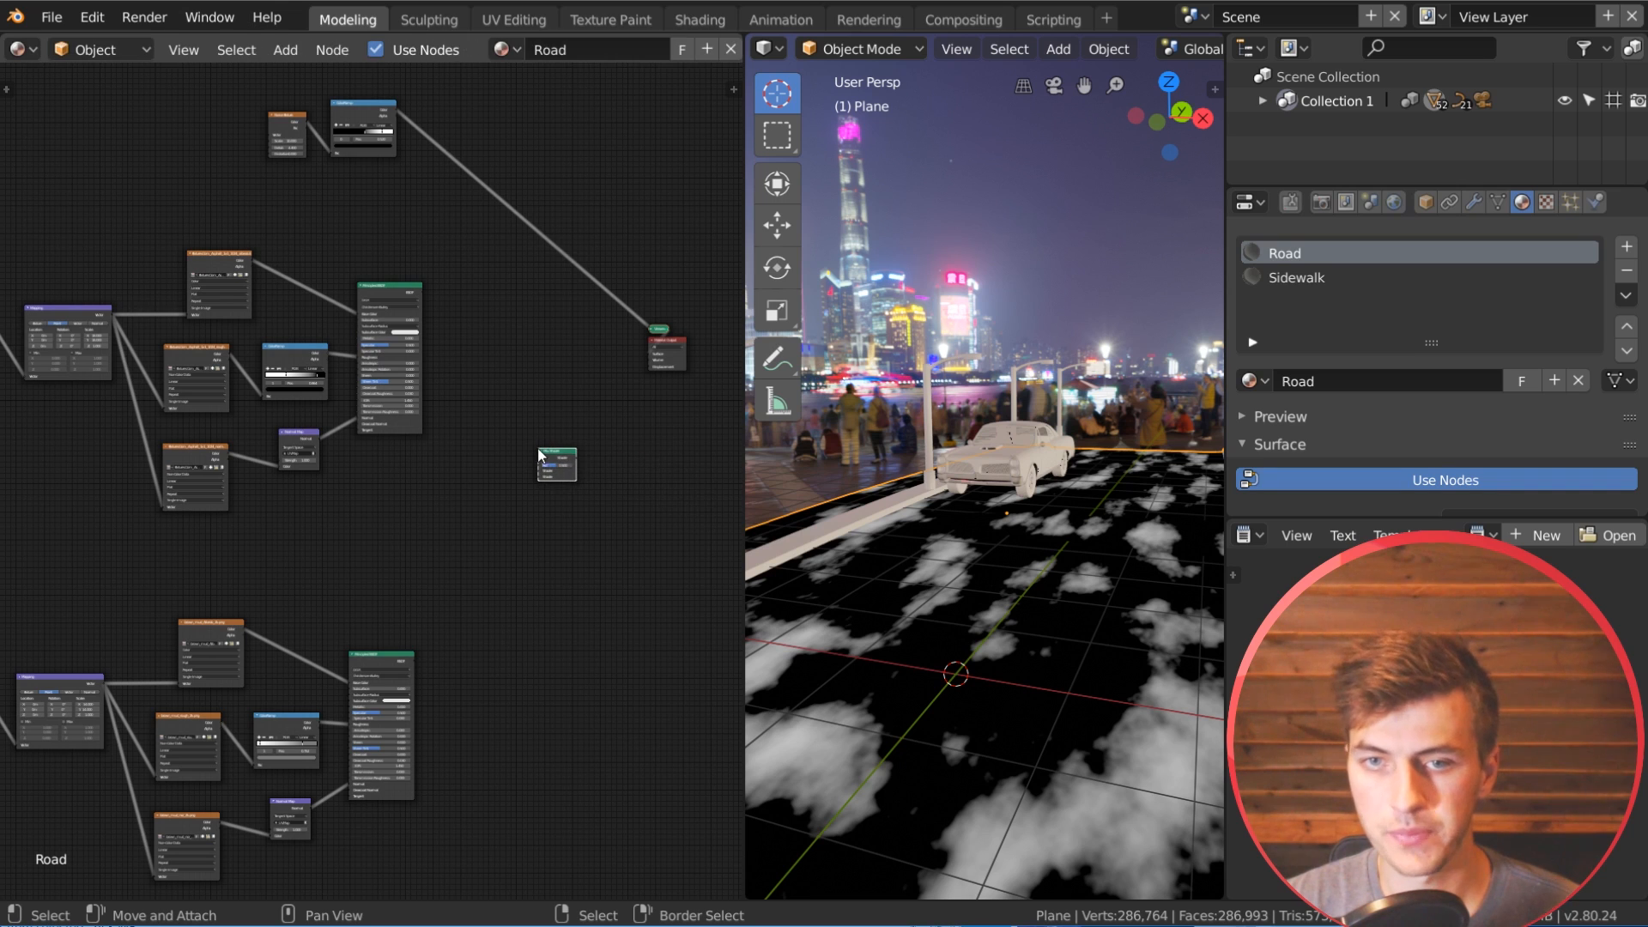
Step: Connect the asphalt and brown mud Principled BSDFs to the Mix Shader's two shader inputs and the noise ColorRamp to its Fac
drag(416, 659, 542, 474)
scroll(515, 467, up, 3)
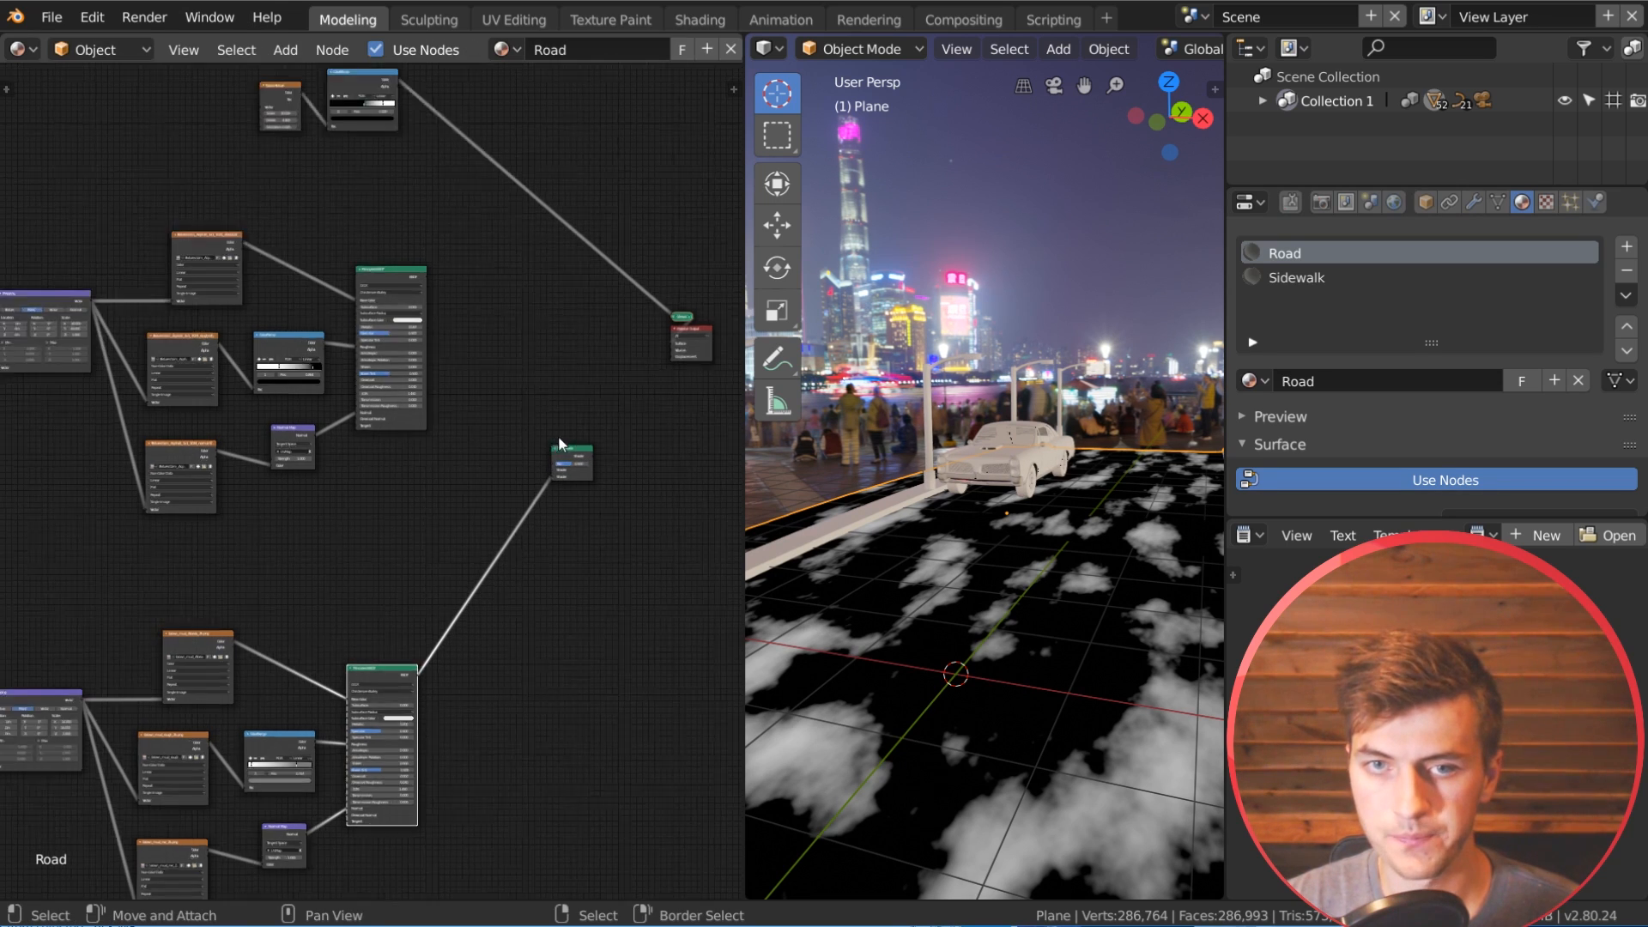
drag(328, 268, 477, 492)
scroll(412, 343, down, 1)
middle_drag(398, 322, 452, 456)
scroll(395, 412, up, 2)
drag(356, 149, 559, 639)
Step: Connect the Mix Shader to the Material Output's Surface in place of the noise preview and inspect the blended road up close
middle_drag(600, 631, 360, 601)
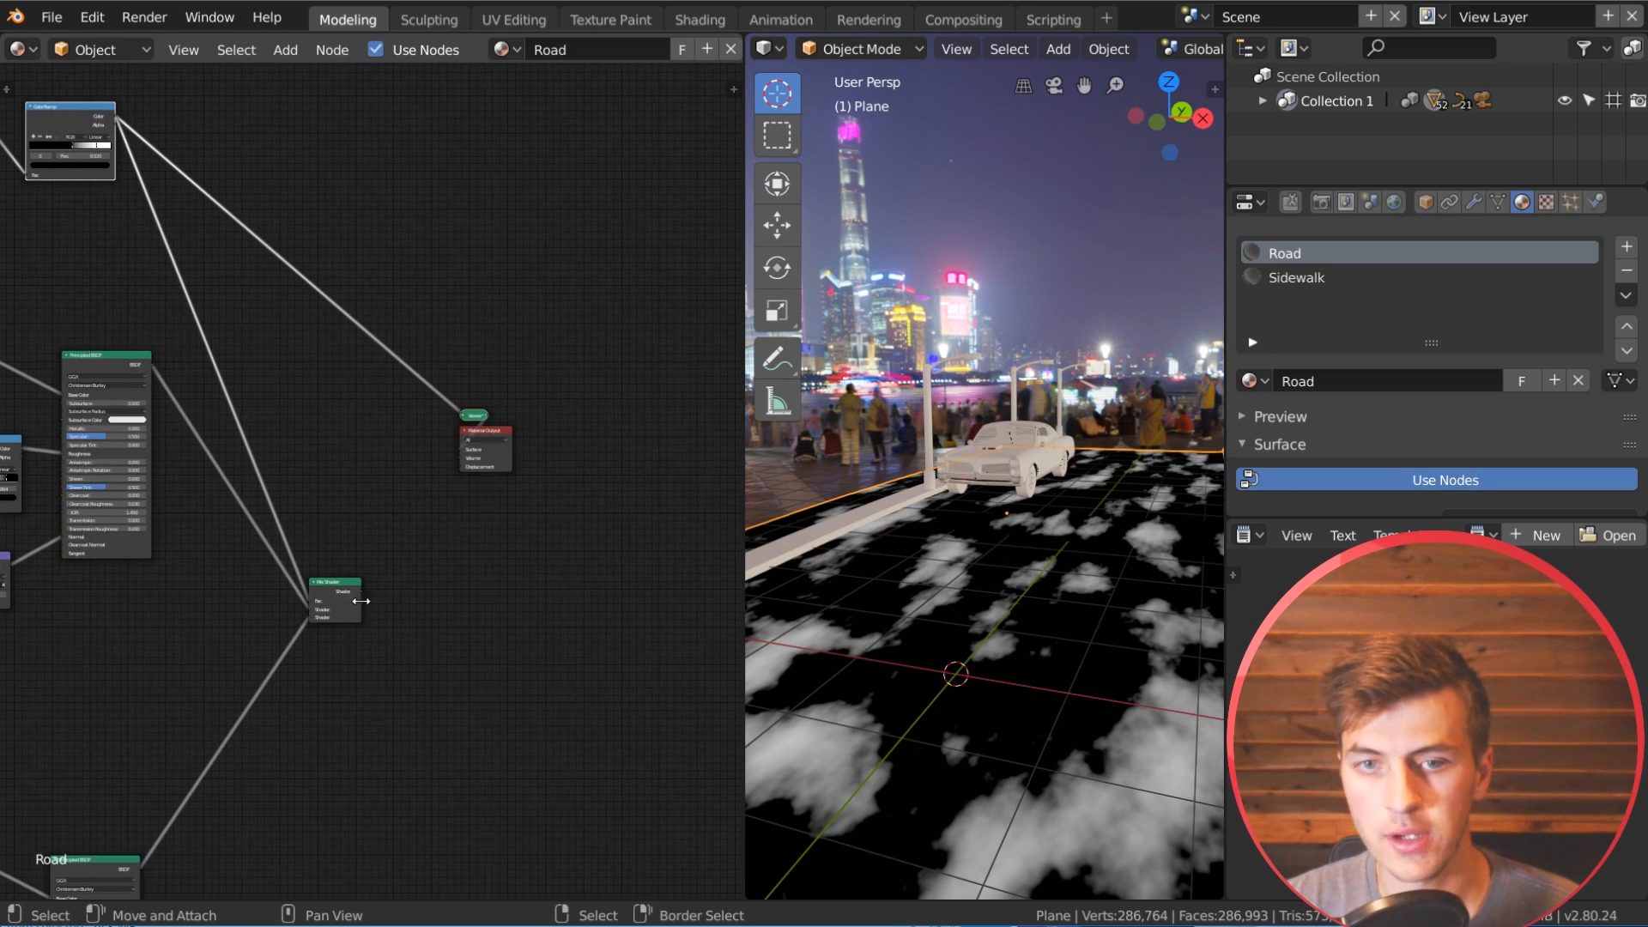
drag(361, 592, 460, 443)
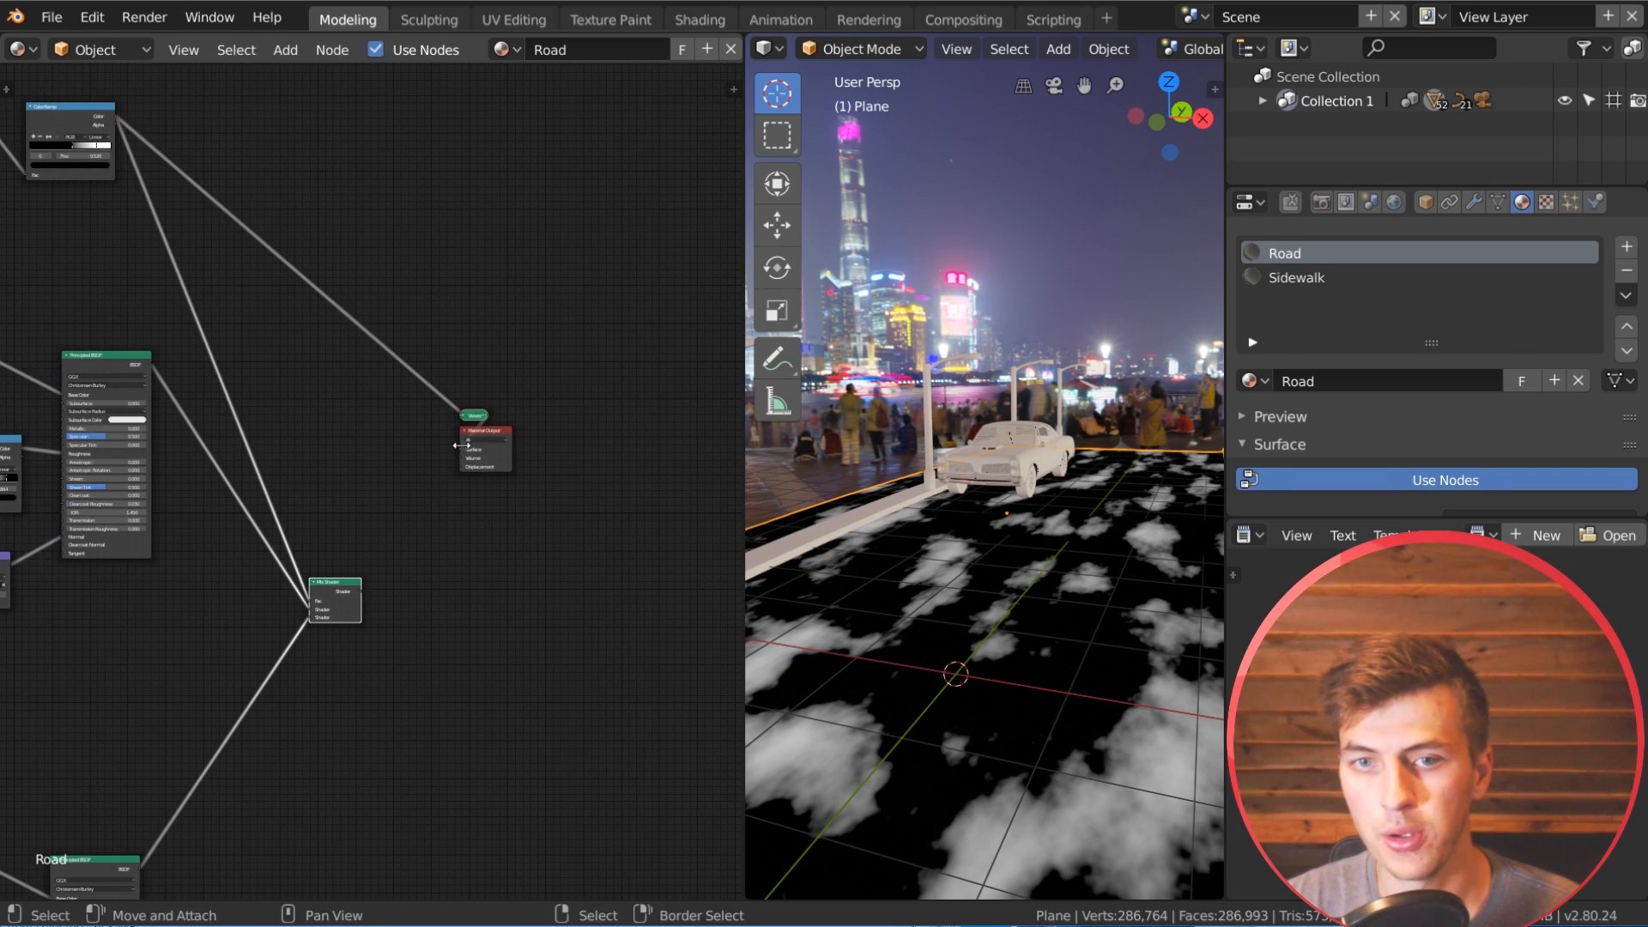
ctrl+shift+click(347, 587)
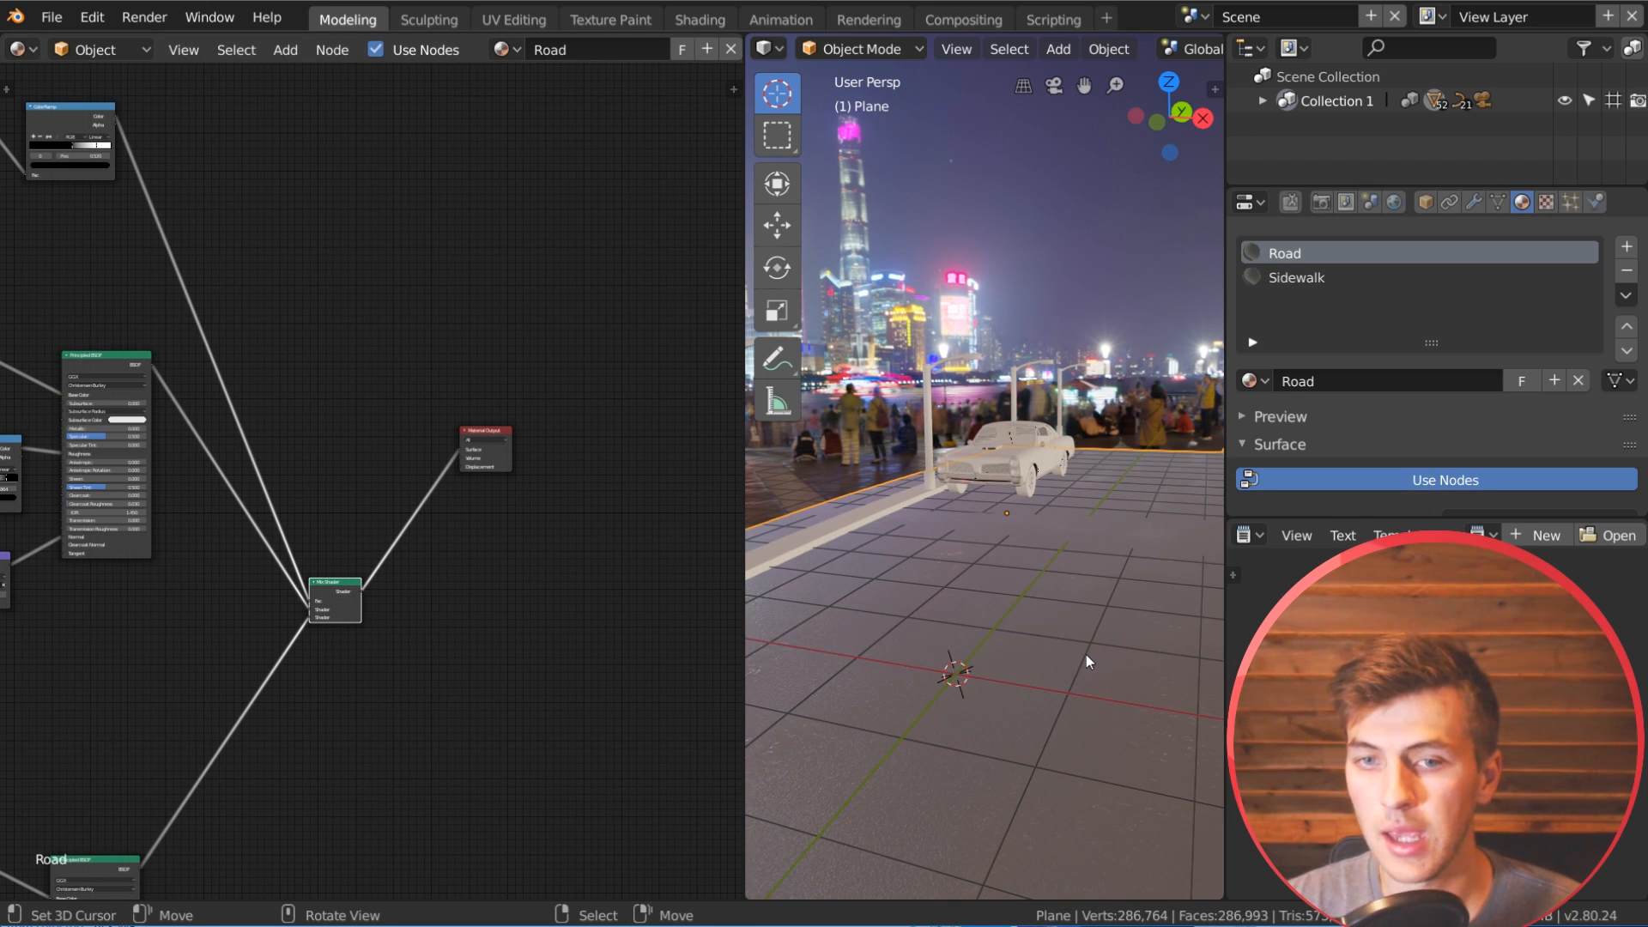
middle_drag(1079, 656, 1006, 630)
scroll(1080, 679, up, 3)
scroll(1079, 704, up, 2)
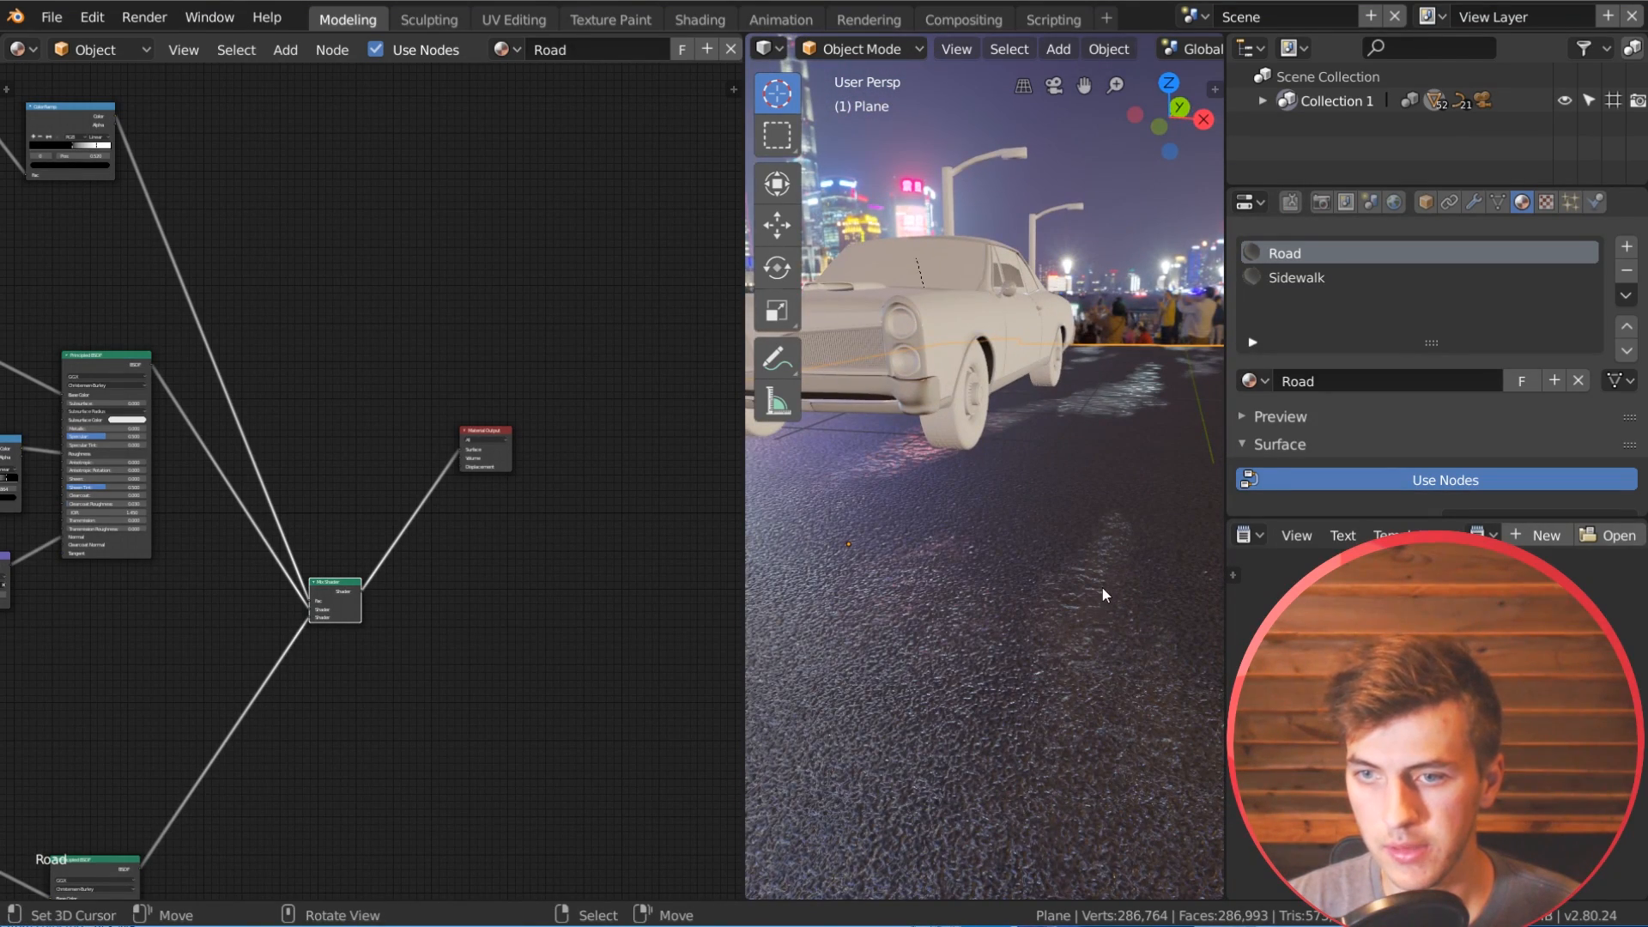
shift+middle_drag(1136, 707, 1069, 668)
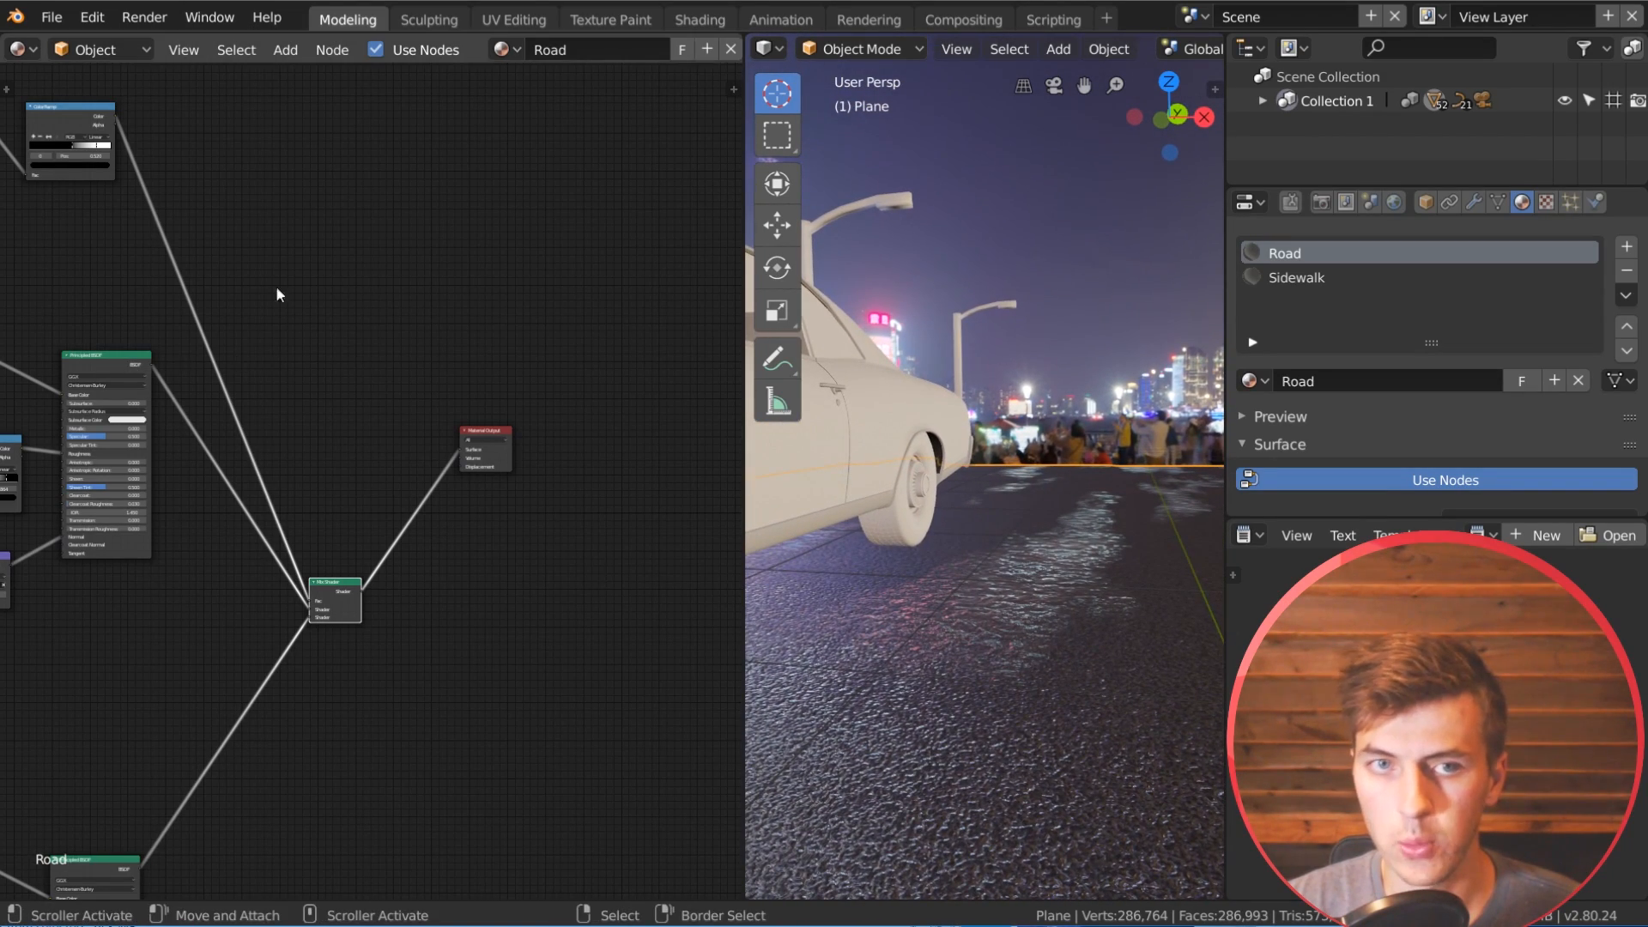
Step: Sharpen the wet patches by moving the noise ColorRamp's white stop closer to the black one and the black stop to 0.507
middle_drag(255, 253, 519, 439)
scroll(450, 260, up, 4)
drag(369, 352, 309, 351)
click(307, 351)
middle_drag(1072, 549, 1157, 547)
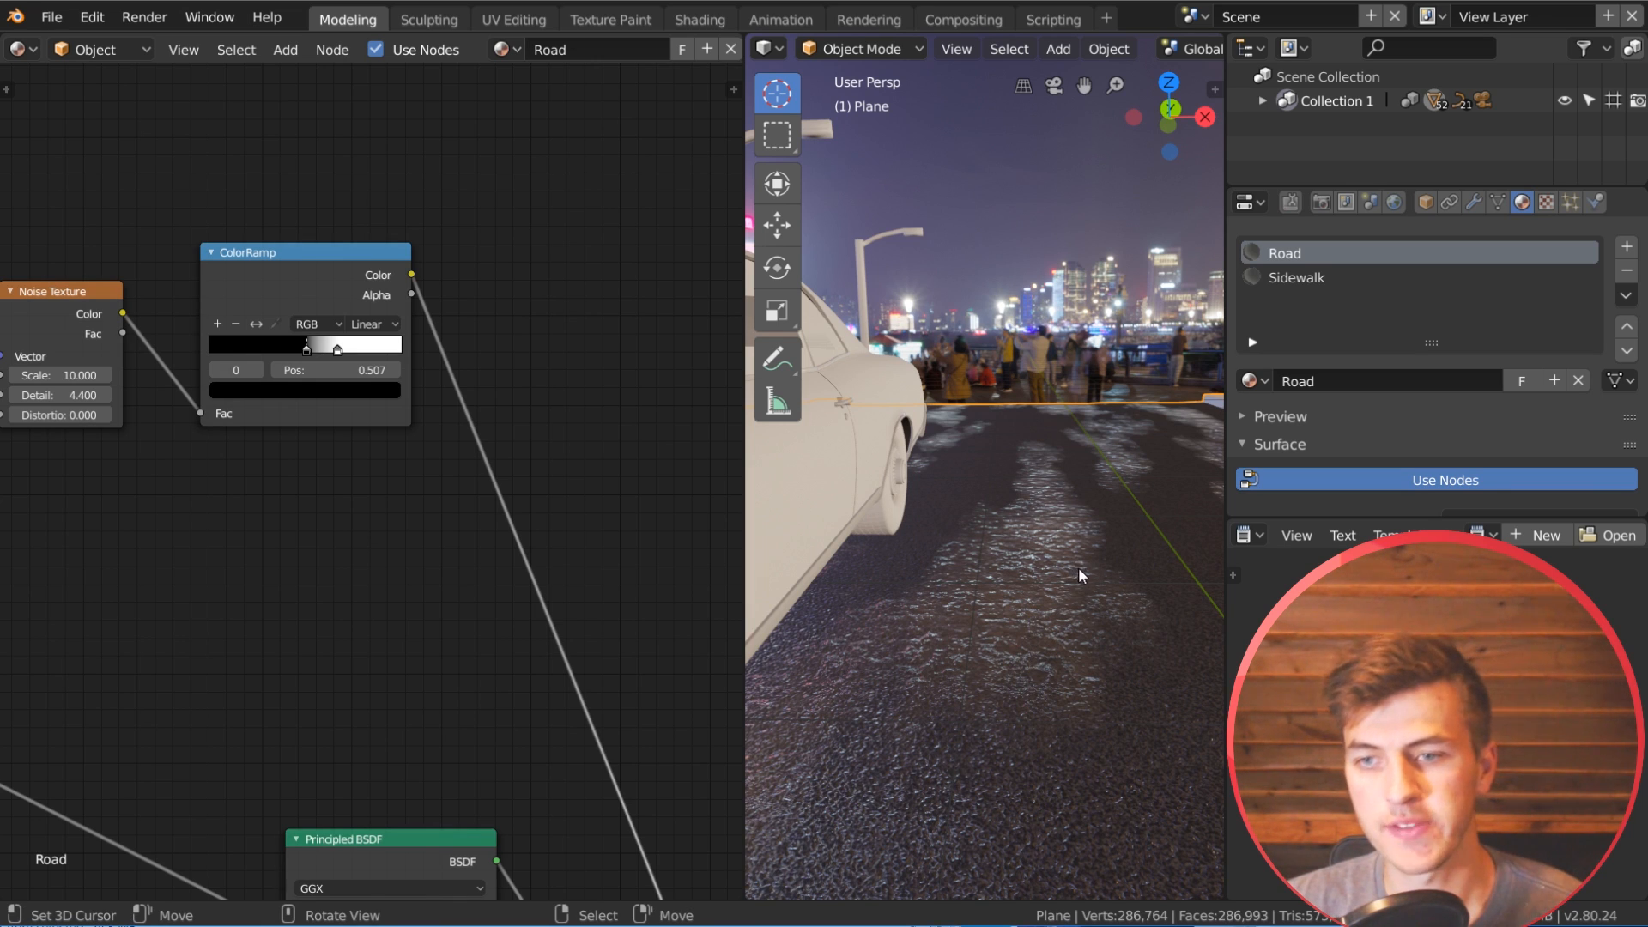
middle_drag(1095, 680, 1086, 668)
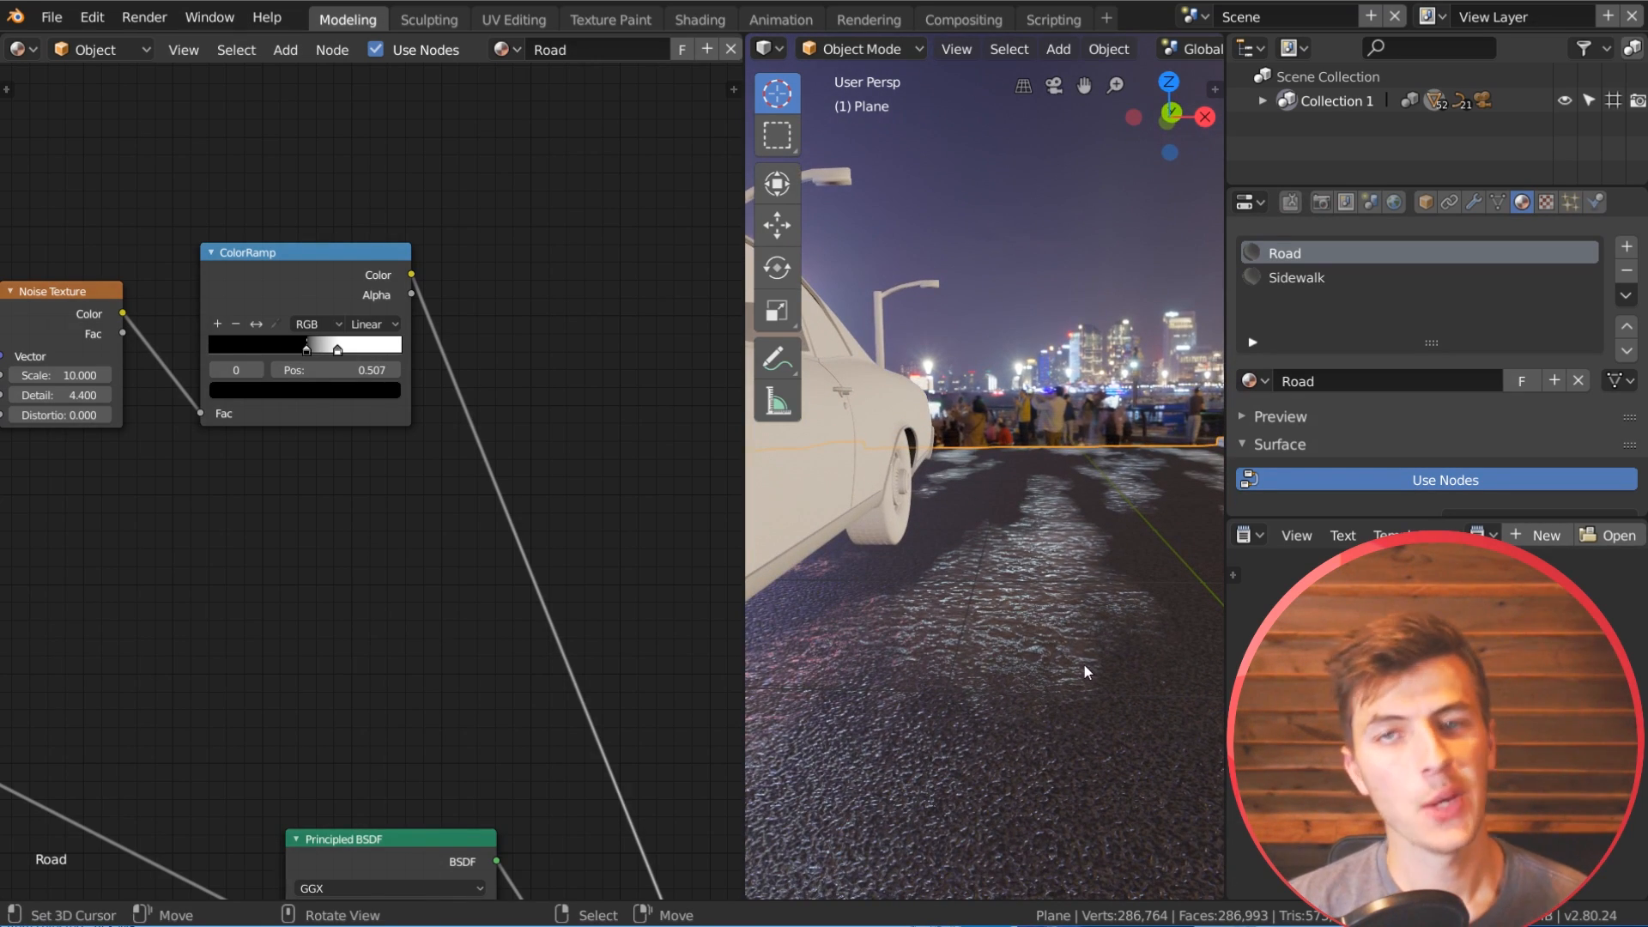
Step: Reposition the noise ColorRamp and move the brown mud Principled BSDF farther from its texture nodes to make room
scroll(636, 686, down, 4)
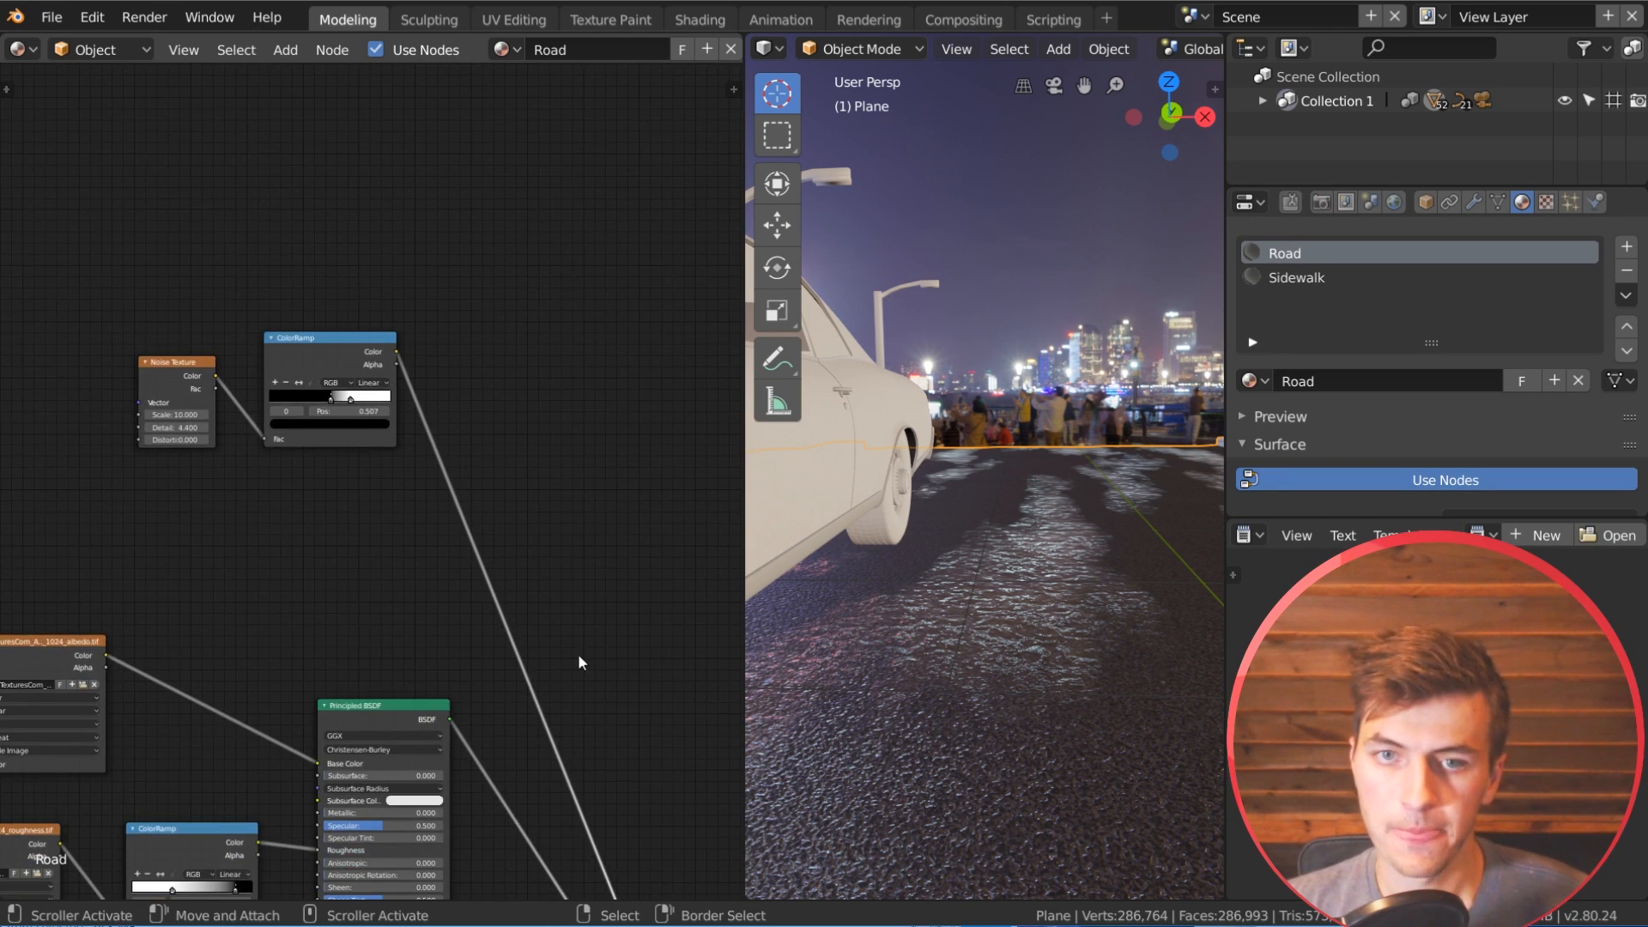
middle_drag(579, 657, 594, 411)
drag(362, 103, 341, 121)
scroll(481, 524, down, 4)
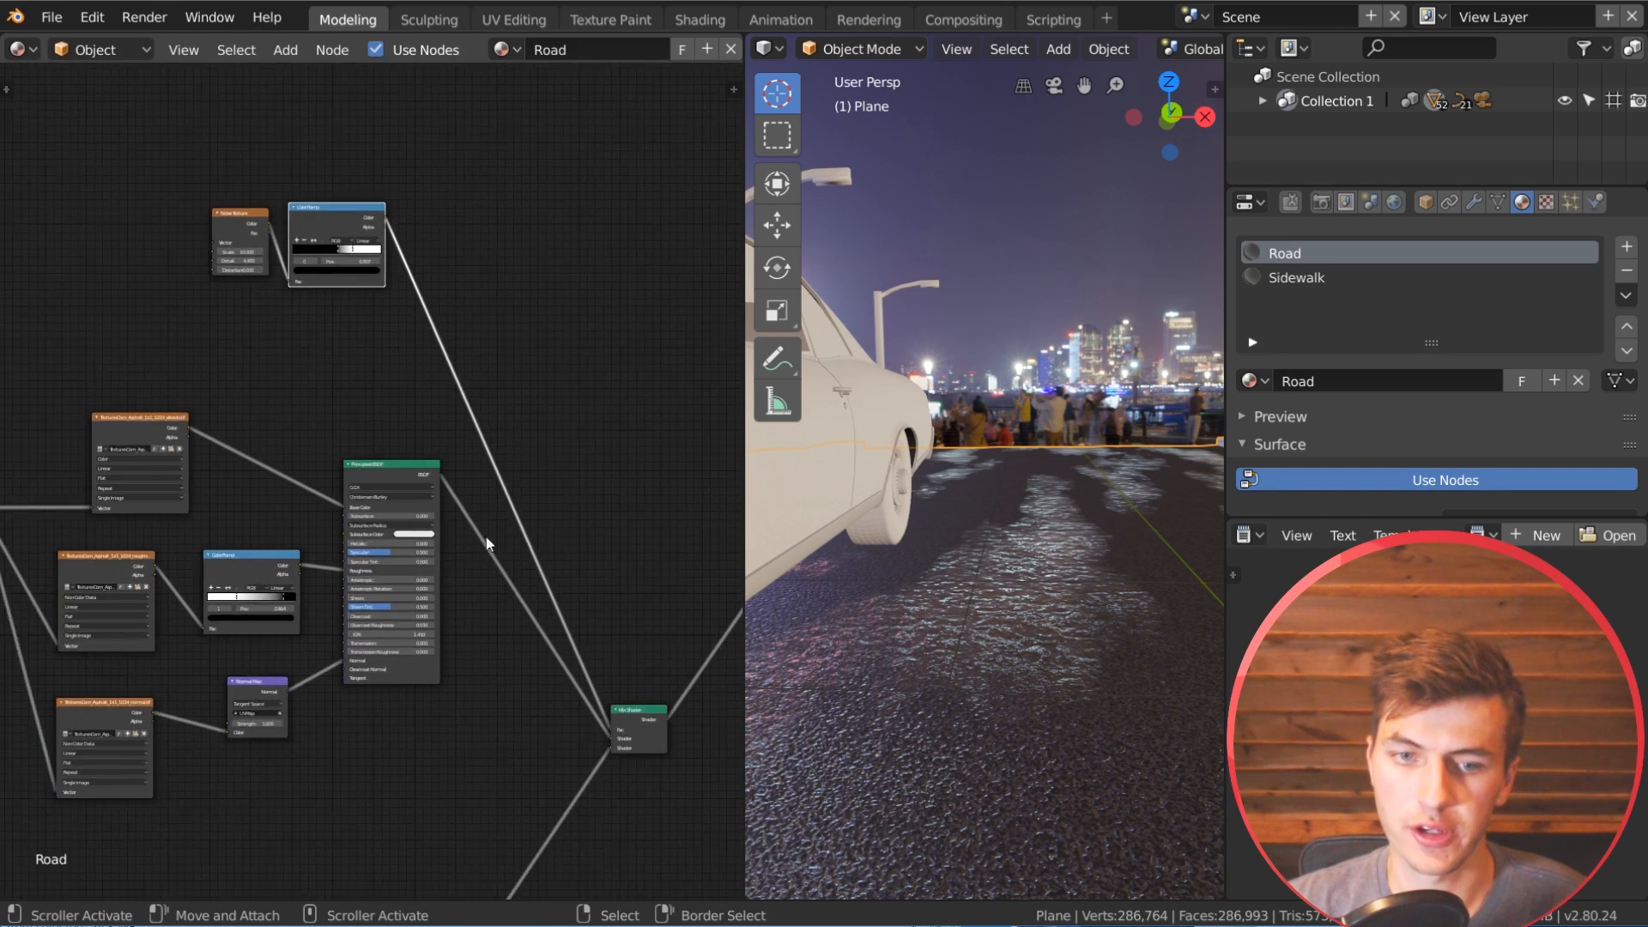
middle_drag(486, 526, 518, 780)
scroll(518, 781, up, 1)
drag(230, 709, 236, 697)
middle_drag(361, 451, 317, 466)
drag(354, 434, 447, 419)
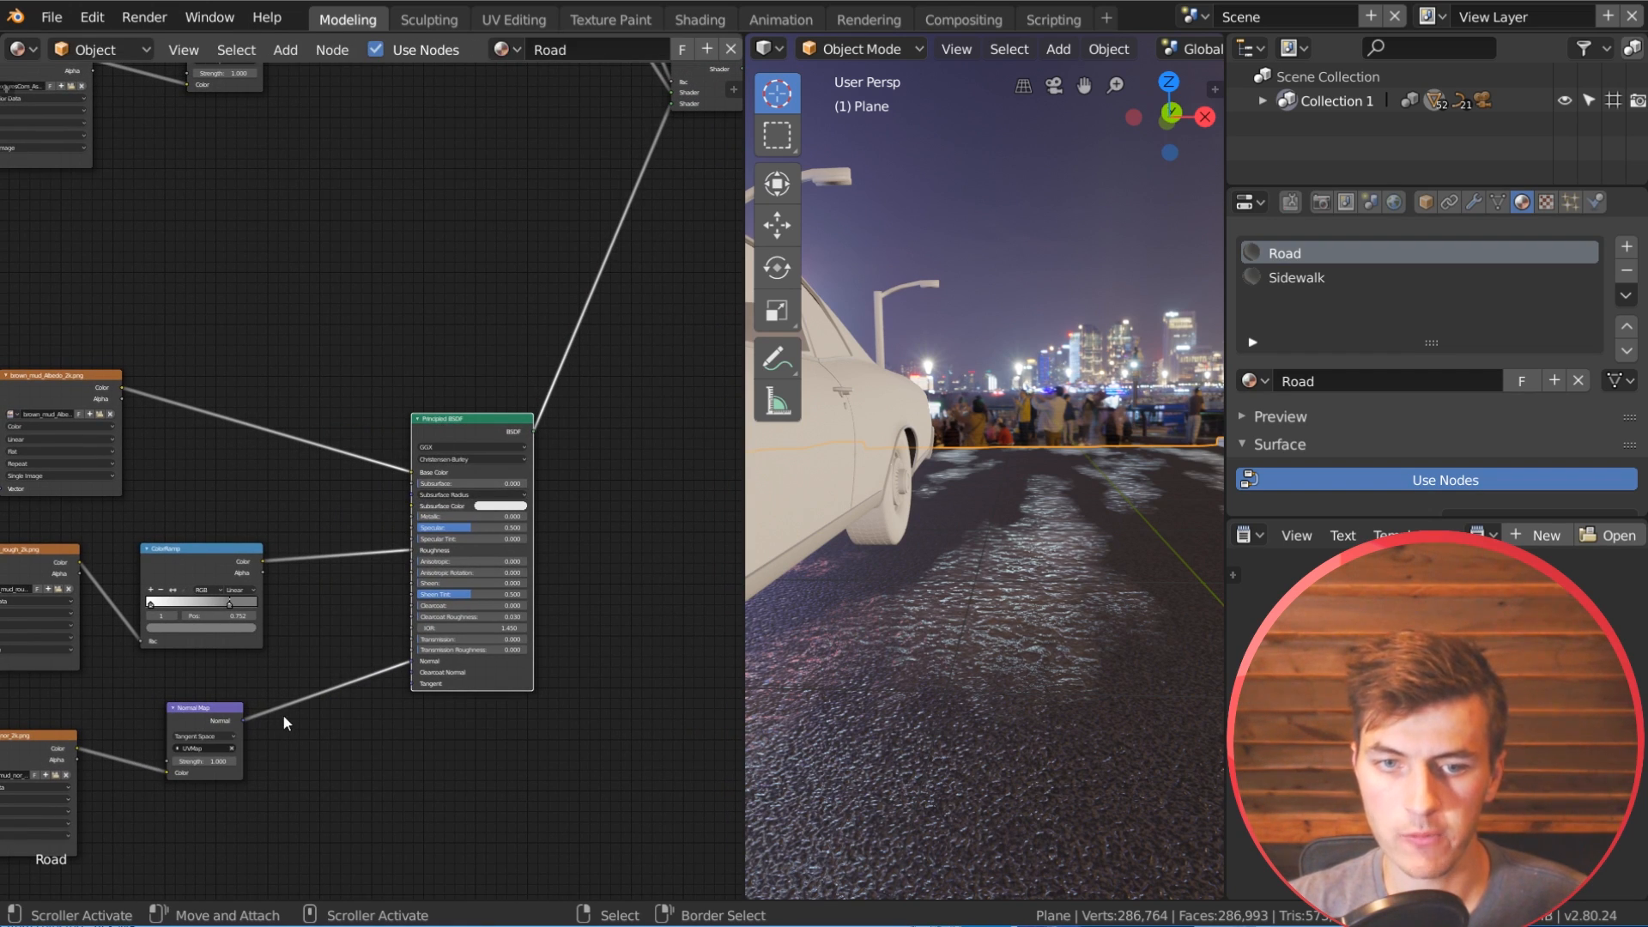
Step: Insert a Bump node between the mud's Normal Map and Principled BSDF, moving the Normal Map back to make room
key(shift+a)
mouse_move(311, 786)
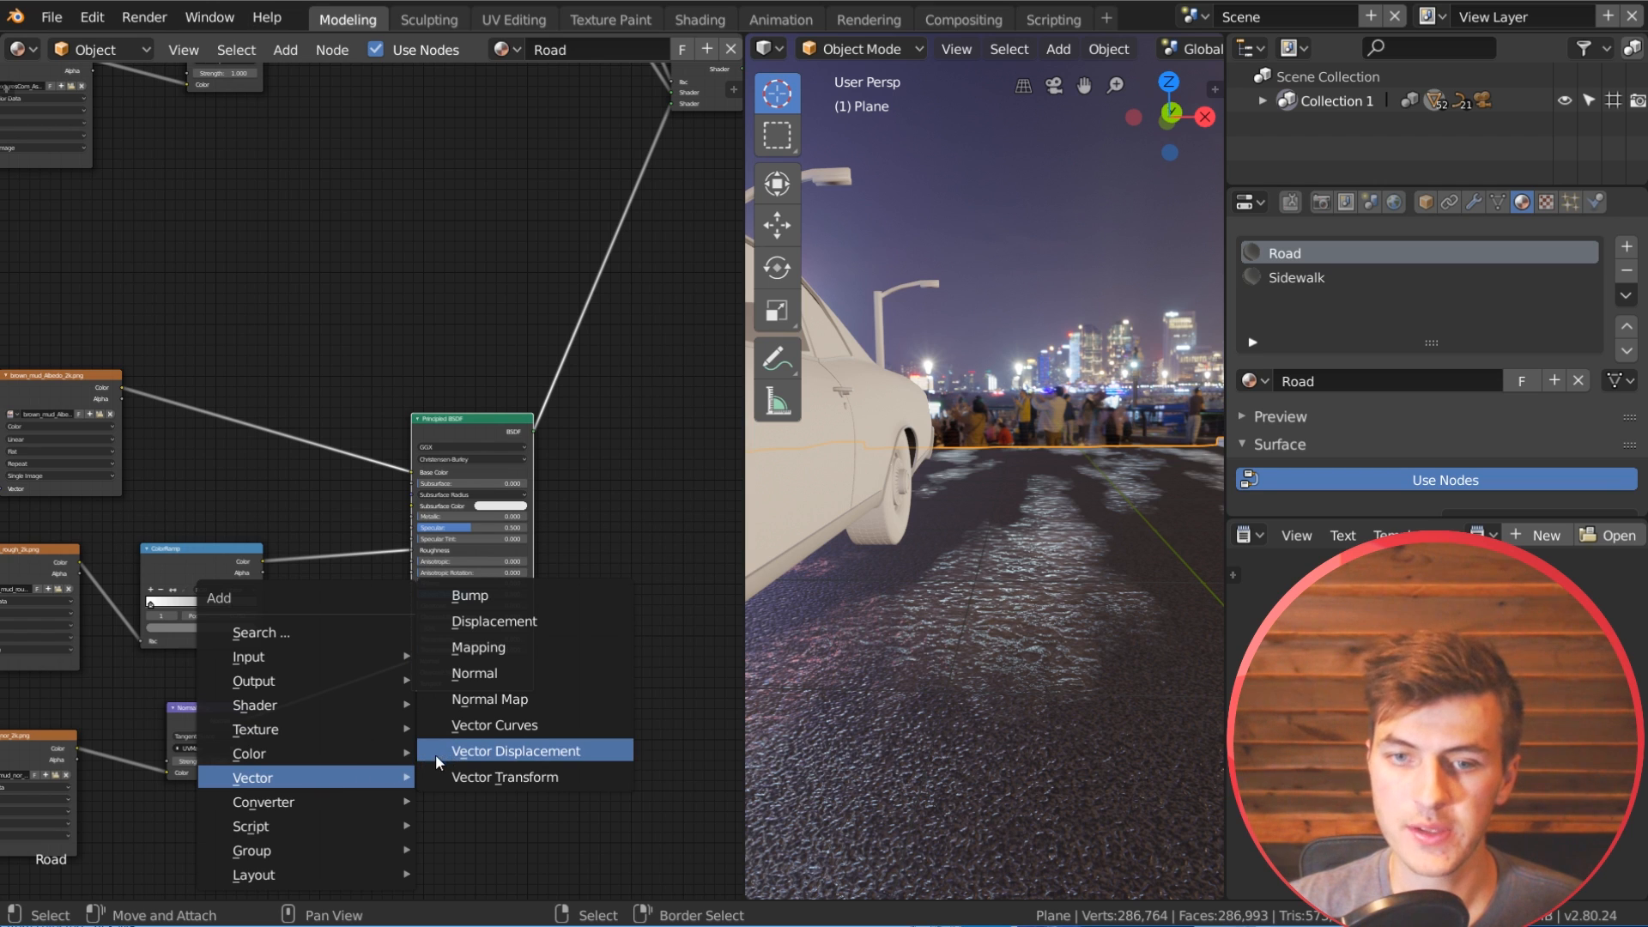
click(480, 596)
click(382, 679)
scroll(346, 678, up, 2)
mouse_move(167, 692)
mouse_down()
mouse_move(275, 689)
mouse_move(187, 693)
mouse_up()
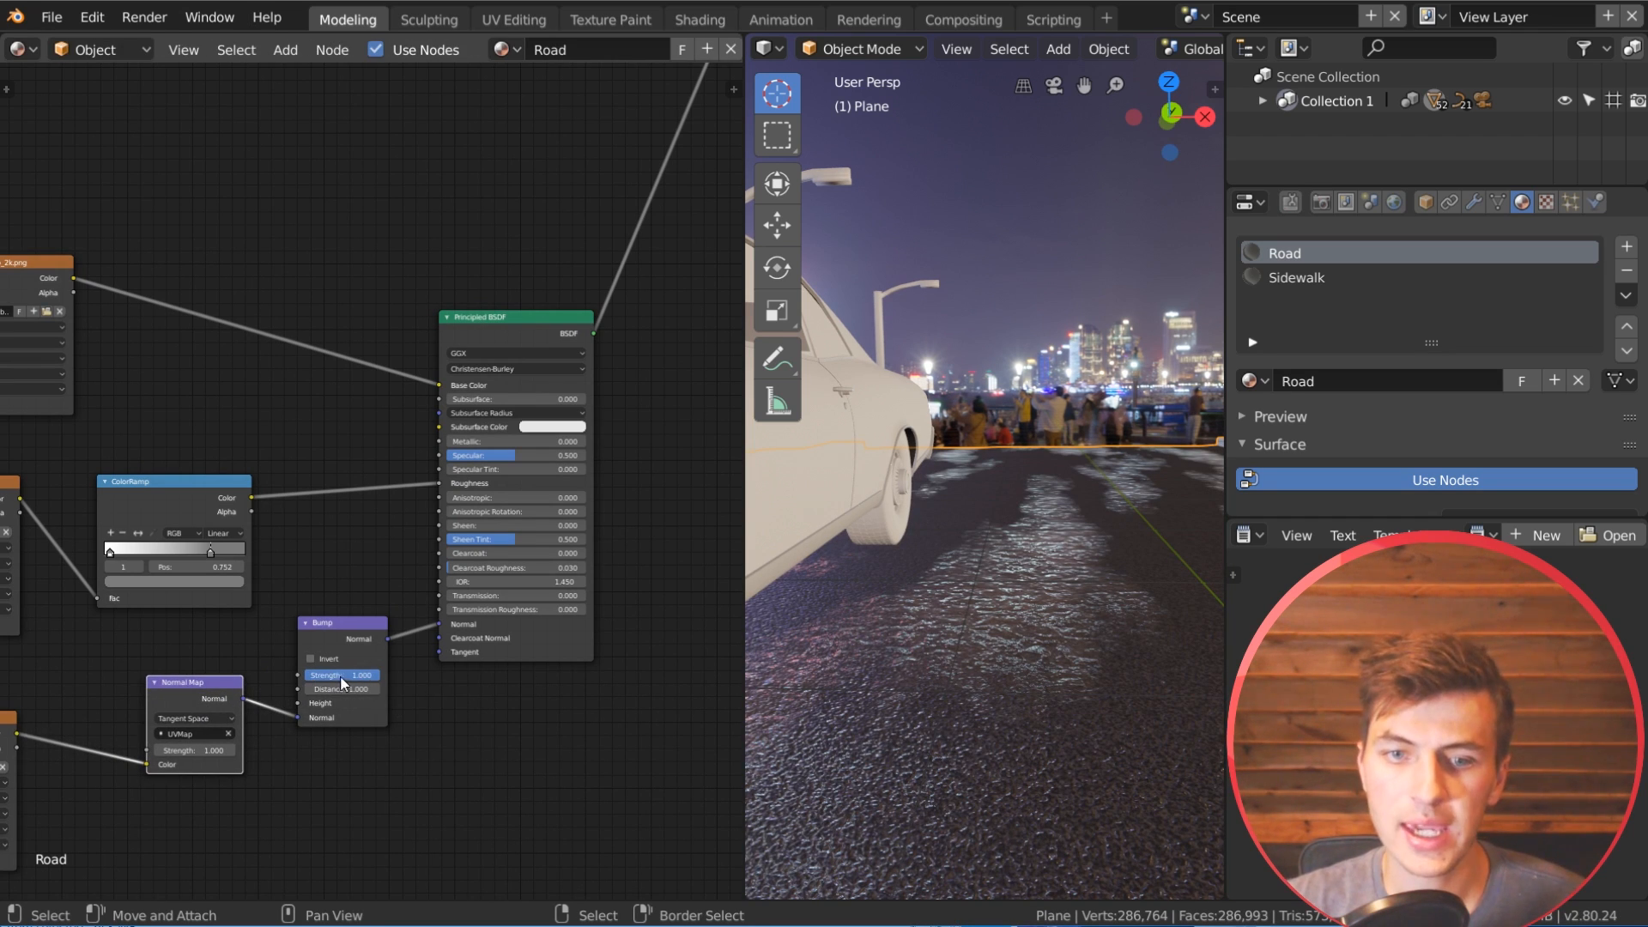
key(g)
click(304, 697)
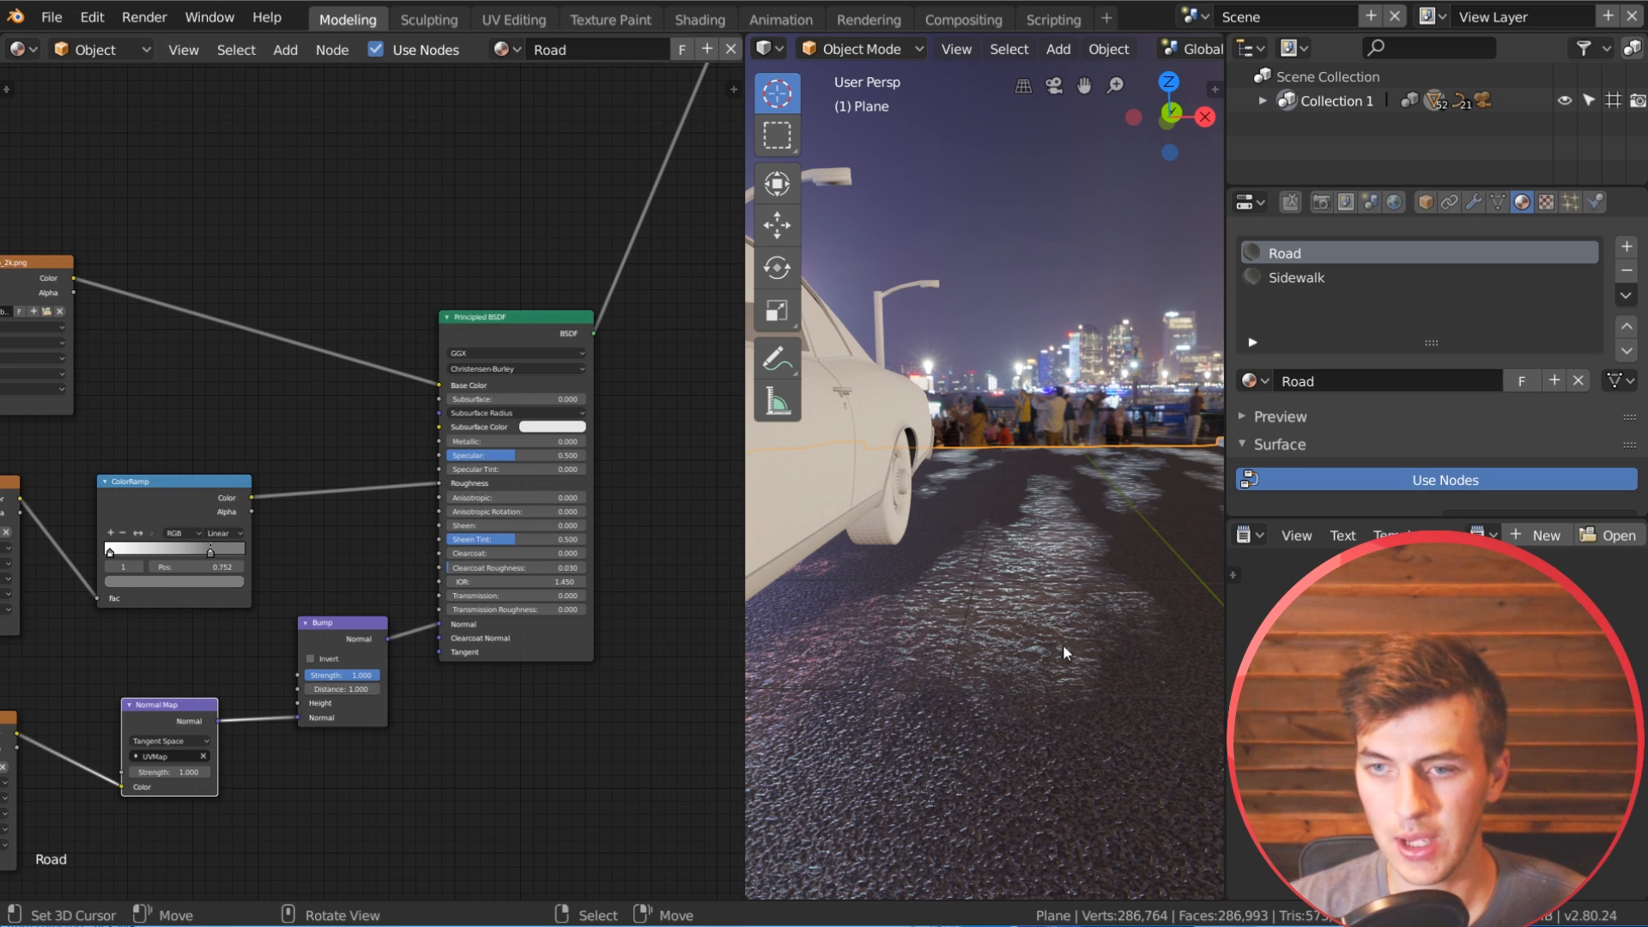
scroll(357, 460, down, 11)
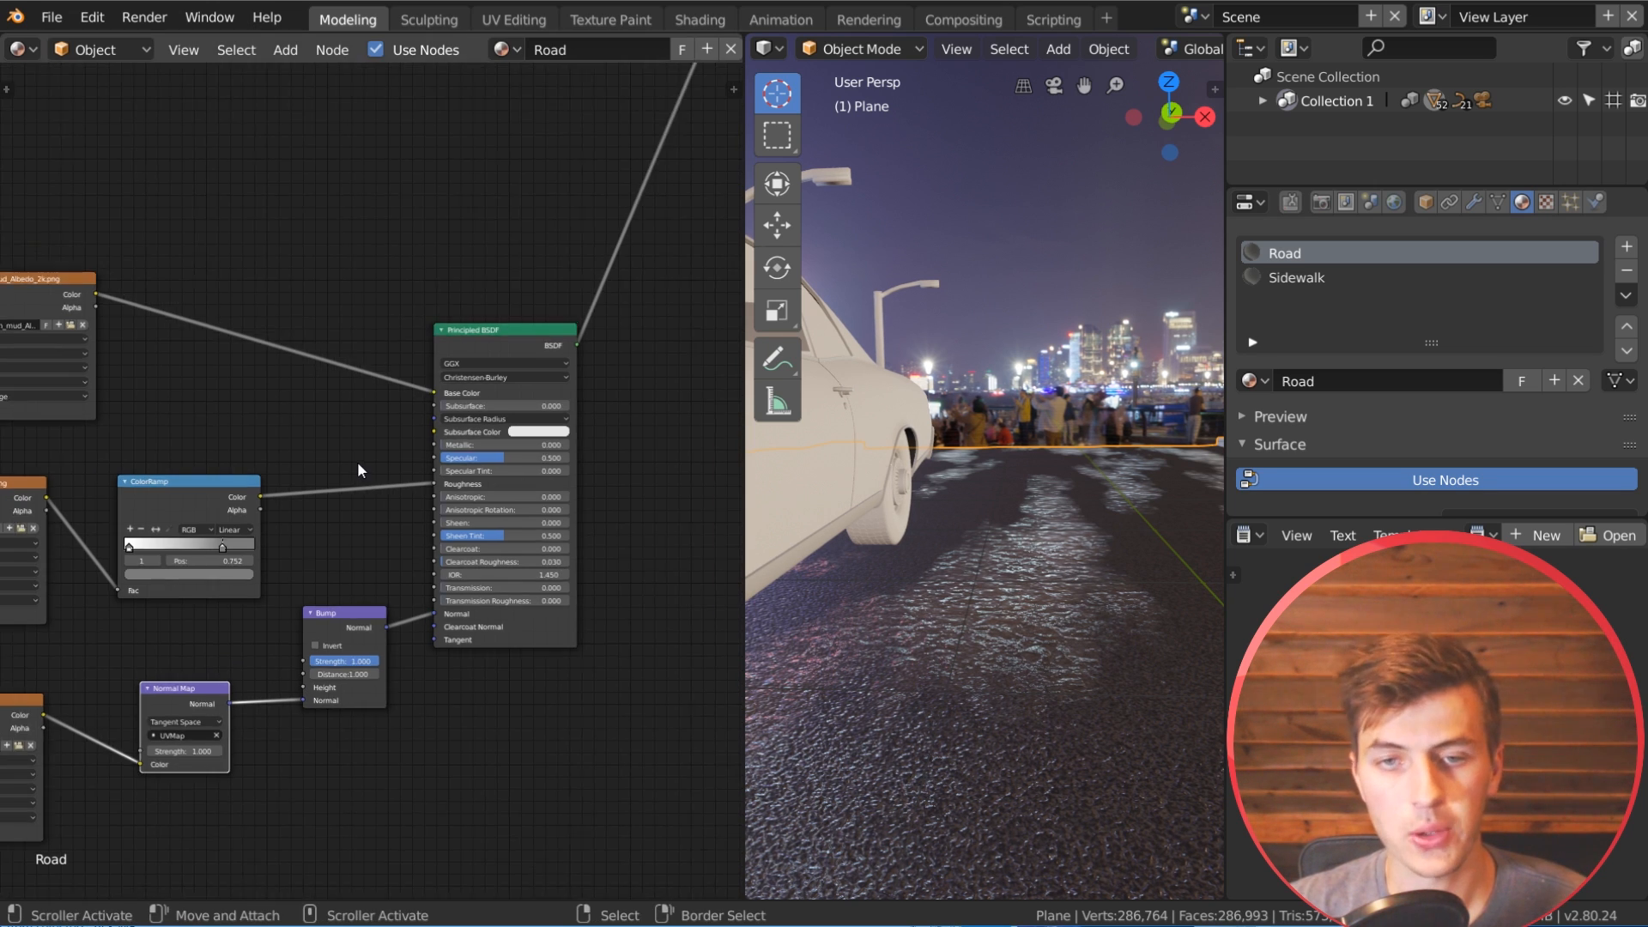
Step: Connect the noise ColorRamp's Color output to the Height input of the mud's Bump node
middle_drag(423, 376, 462, 514)
middle_drag(487, 262, 451, 433)
middle_drag(373, 320, 377, 263)
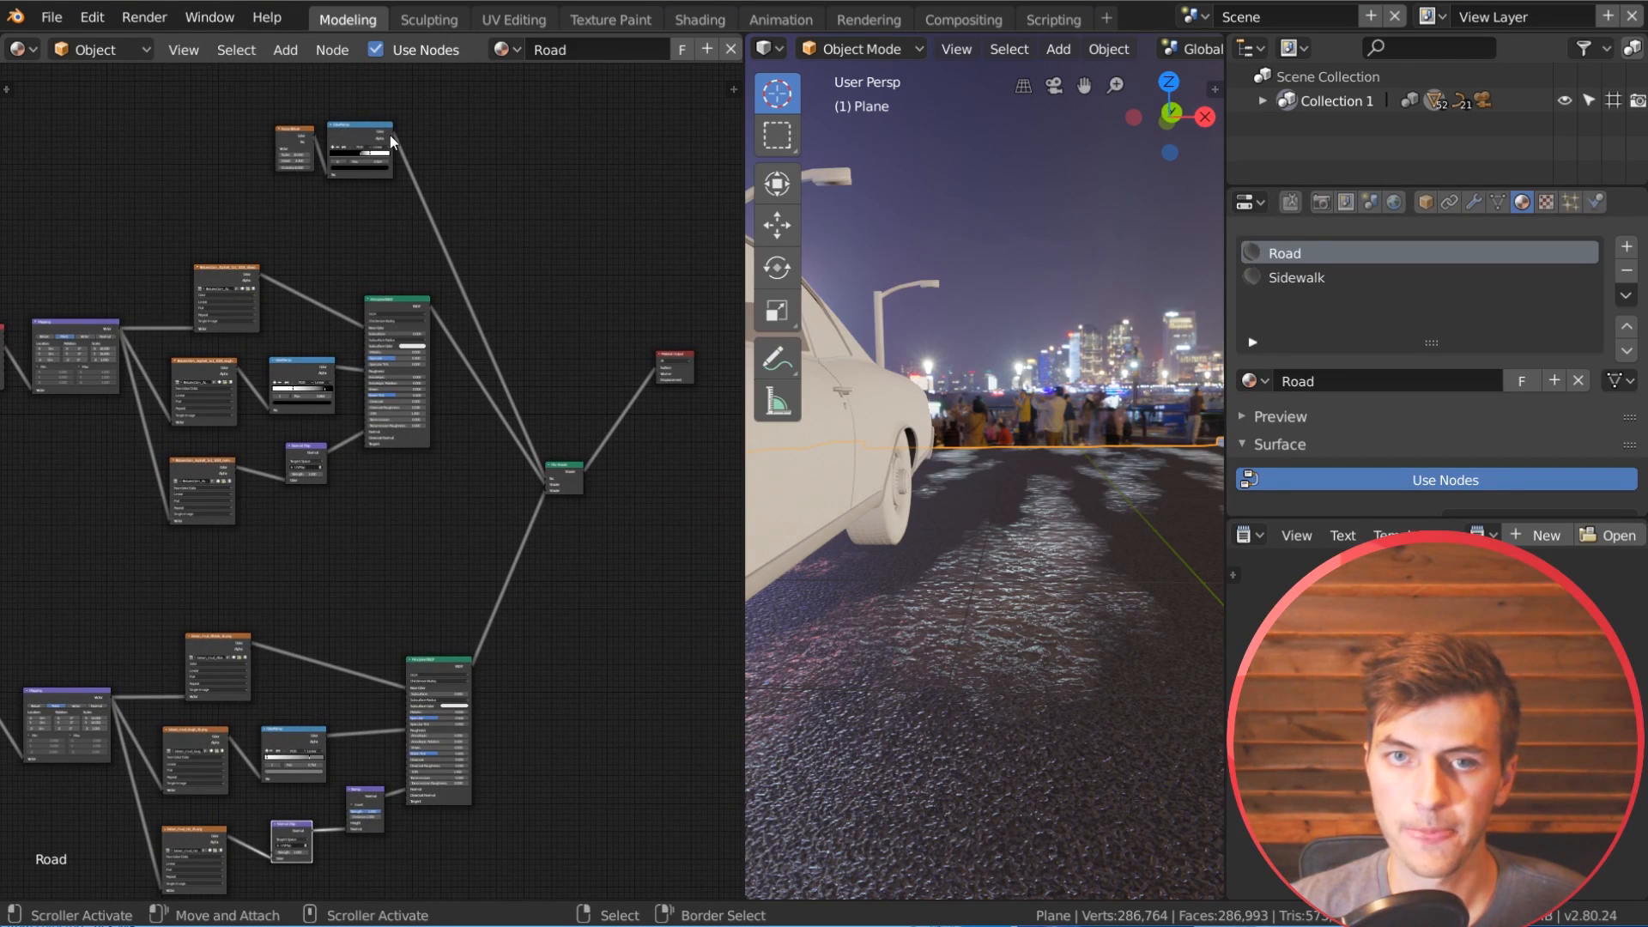
drag(392, 132, 348, 822)
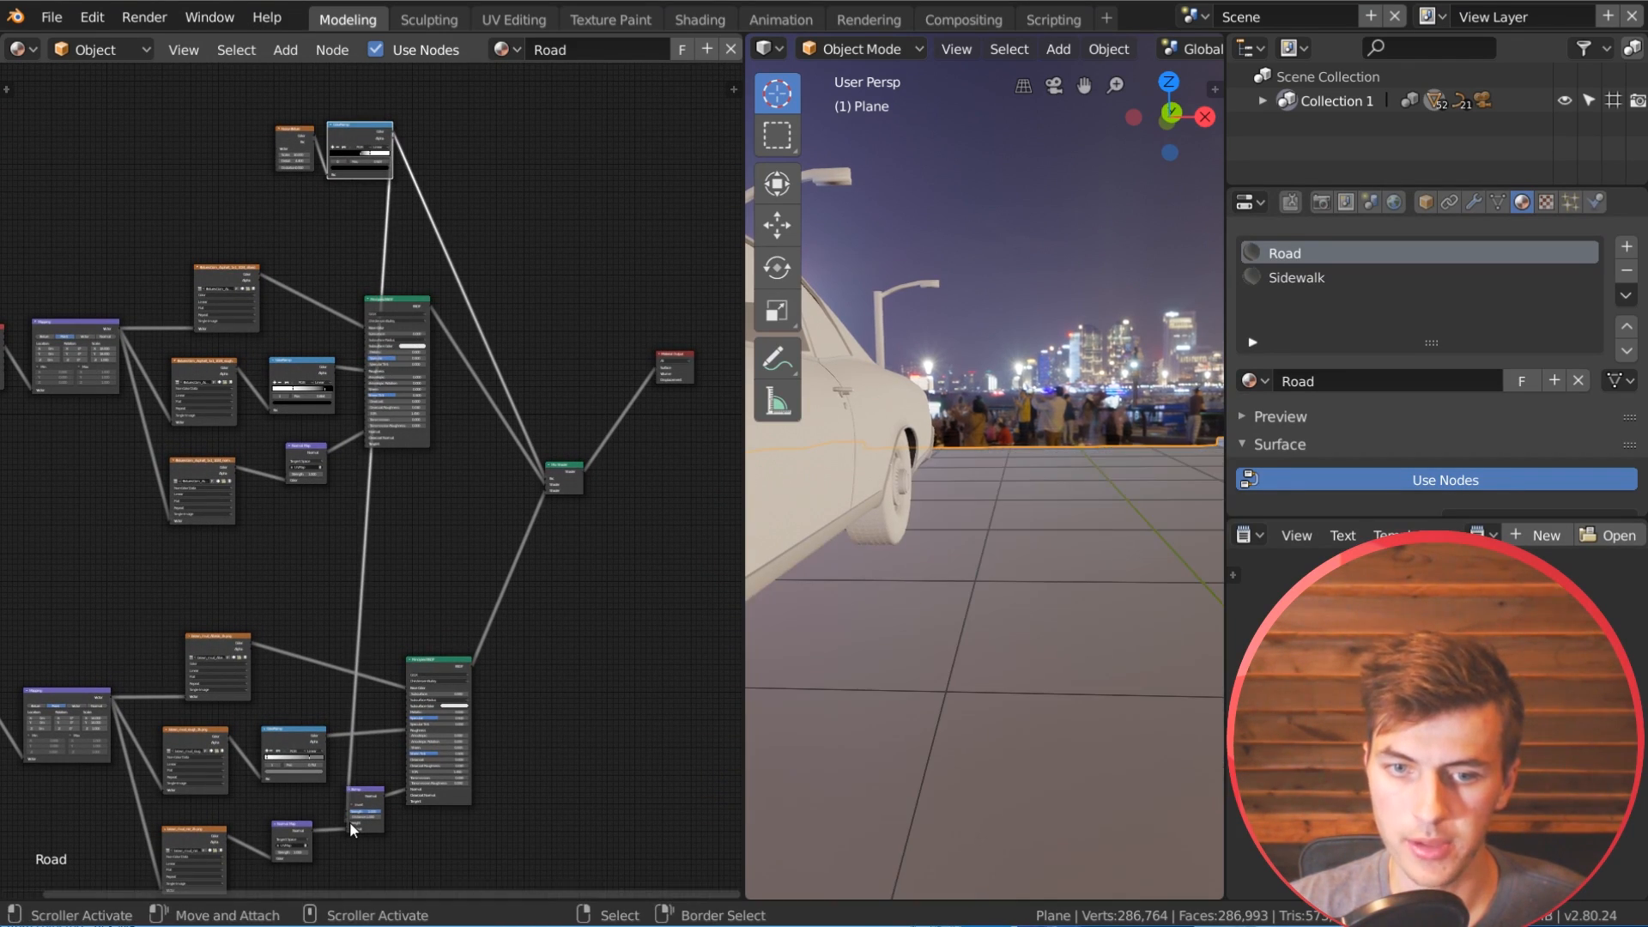
scroll(412, 836, up, 5)
middle_drag(450, 830, 436, 460)
scroll(436, 461, up, 8)
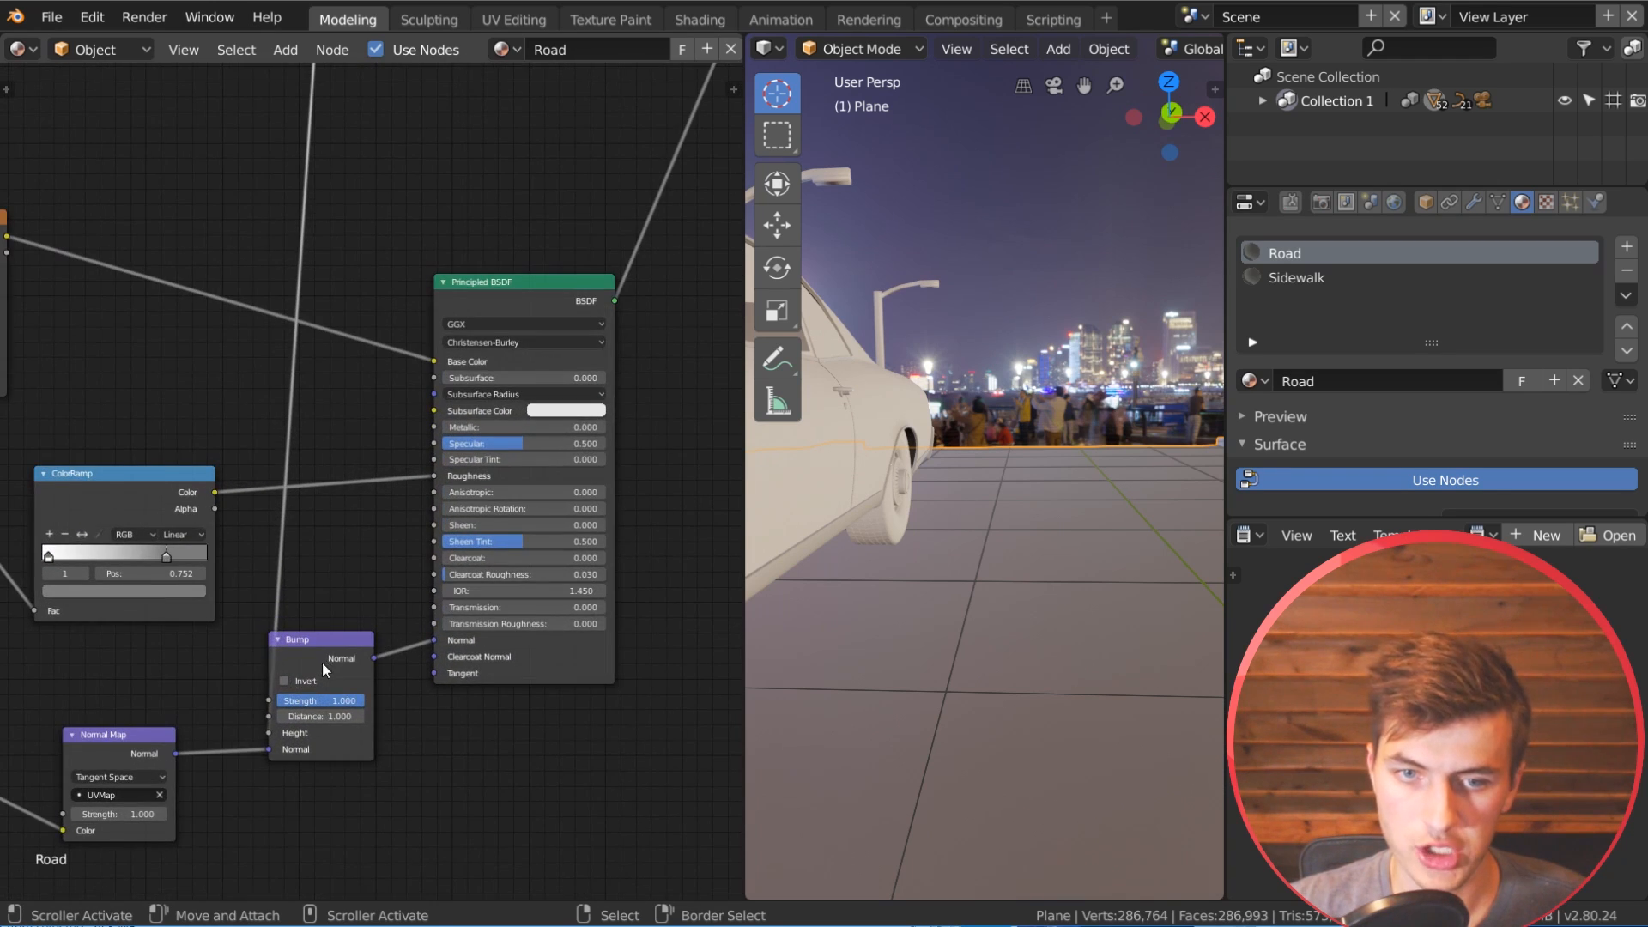
drag(321, 661, 365, 642)
middle_drag(504, 582, 258, 598)
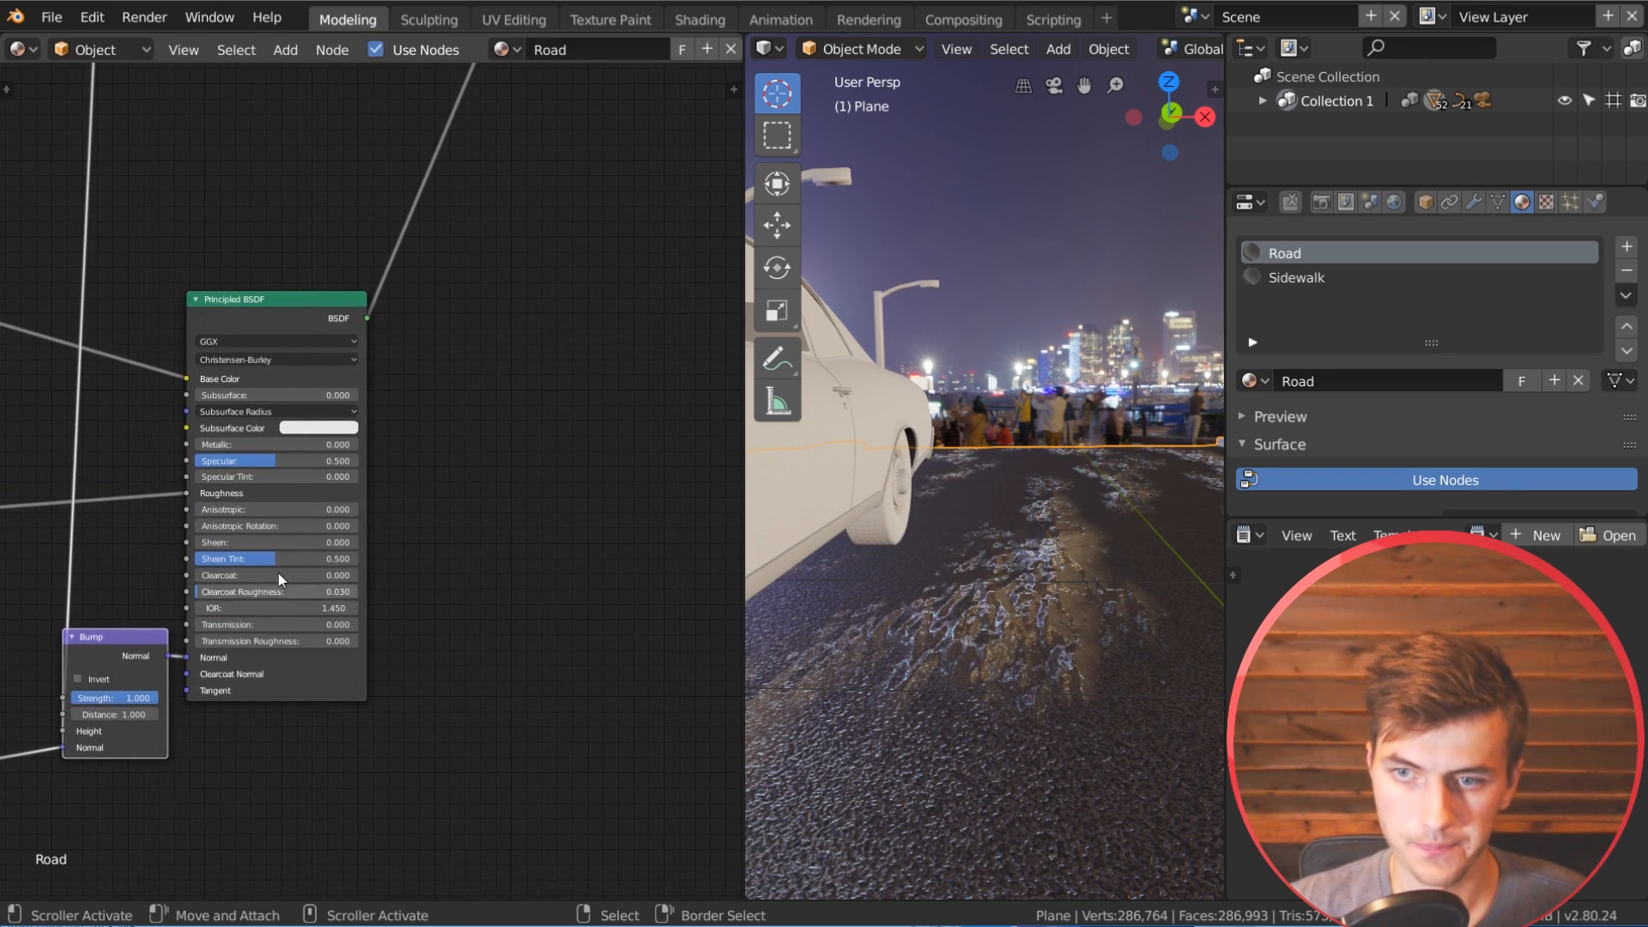
Step: Rearrange the mud shader nodes and move the Noise Texture with its ColorRamp between the asphalt and mud node groups
drag(310, 315, 574, 242)
drag(93, 652, 272, 589)
scroll(352, 206, down, 9)
middle_drag(352, 198, 471, 816)
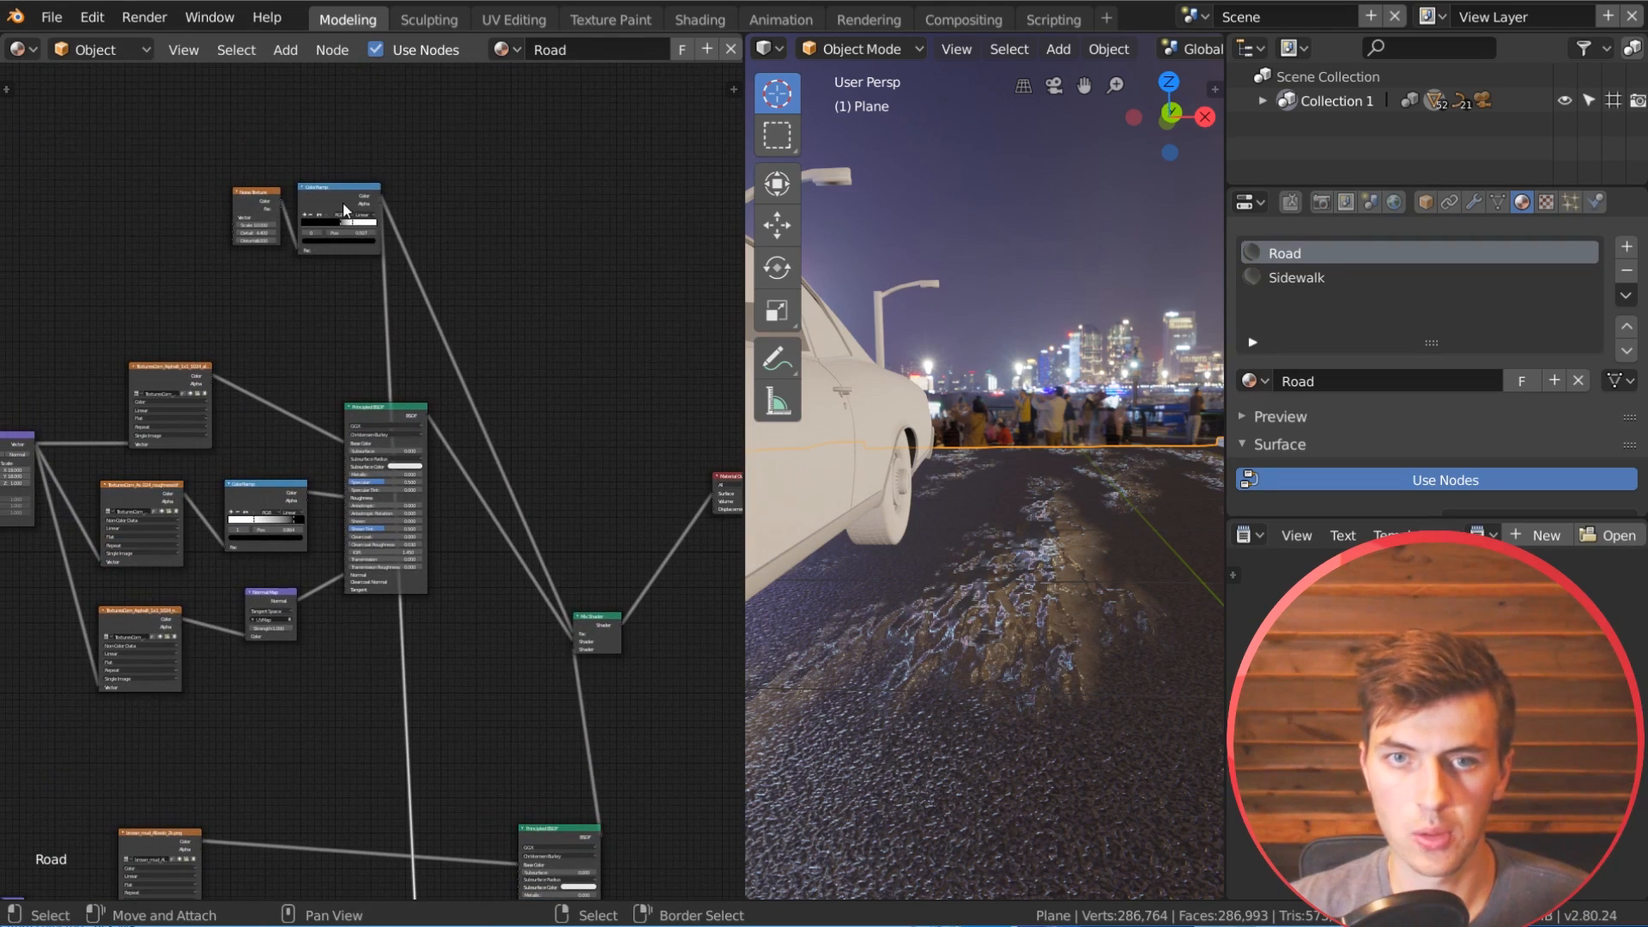
shift+click(263, 197)
drag(263, 197, 262, 751)
middle_drag(451, 861, 474, 429)
scroll(482, 321, up, 3)
scroll(484, 317, up, 6)
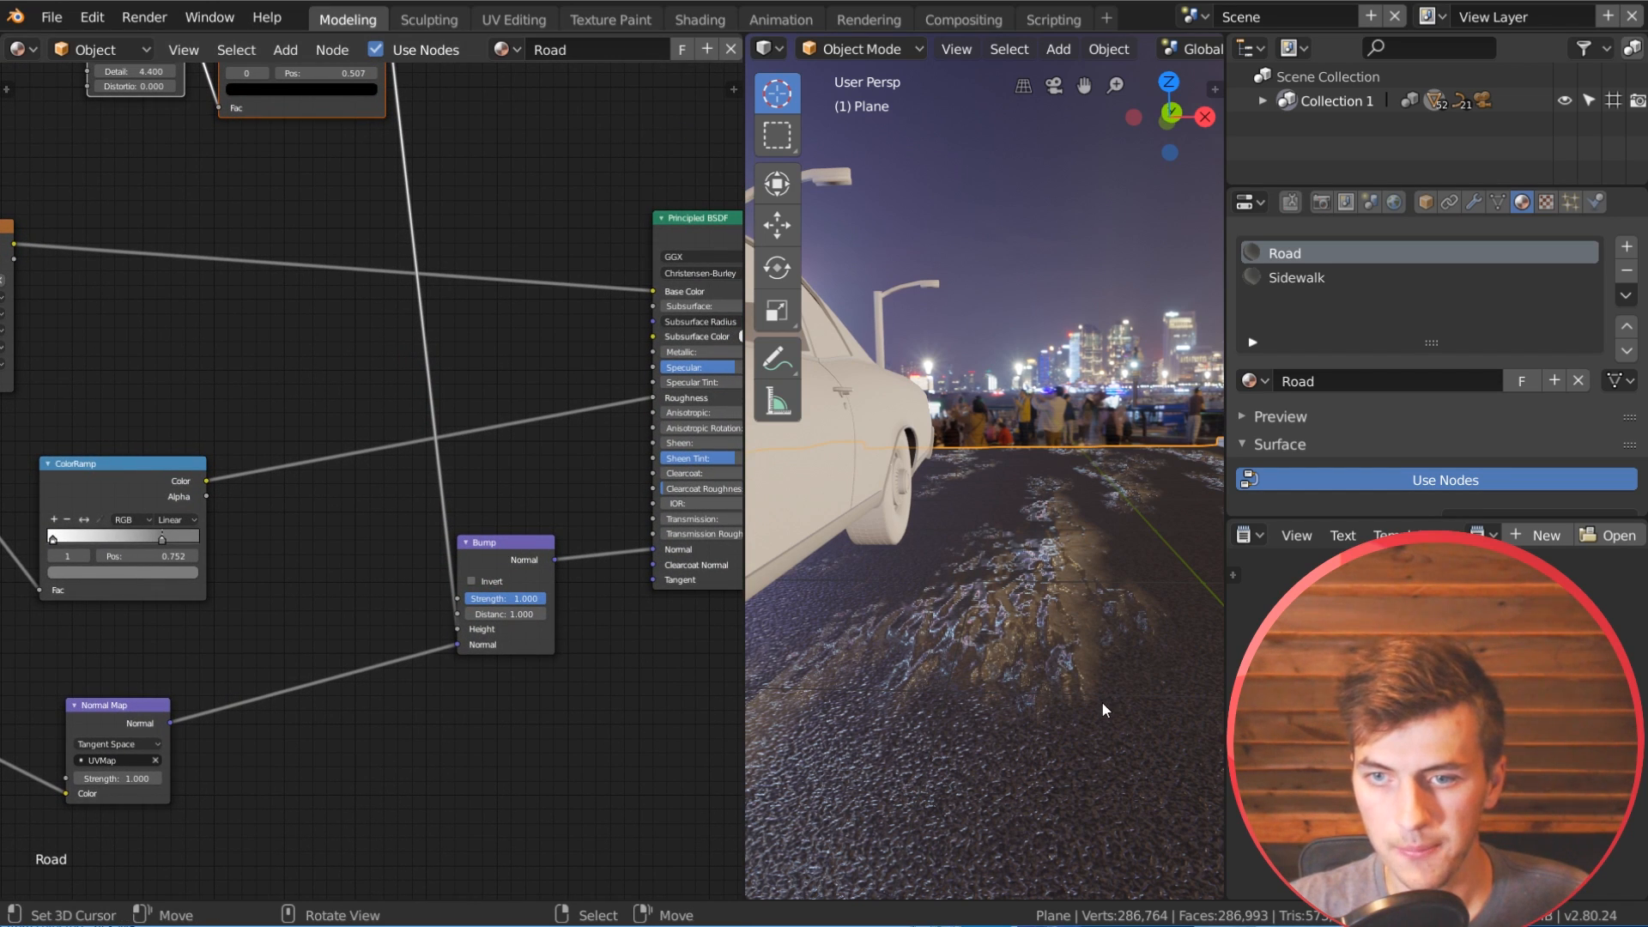
Step: Enable Invert on the mud's Bump node and inspect the wet patches on the road
scroll(1102, 702, up, 1)
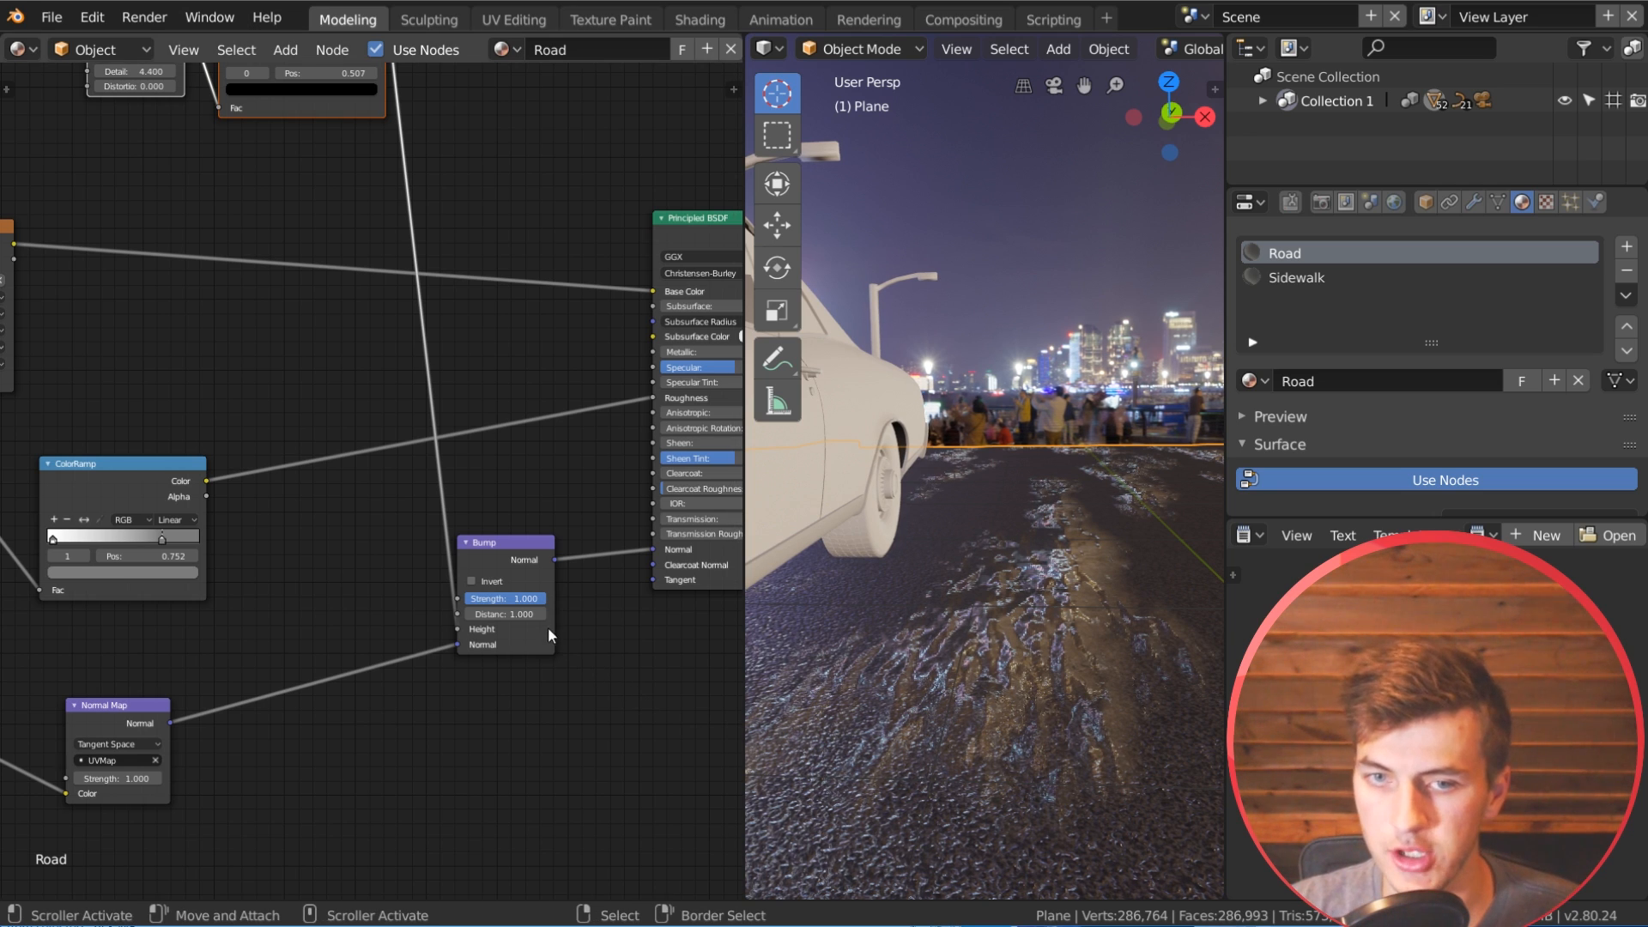
click(486, 582)
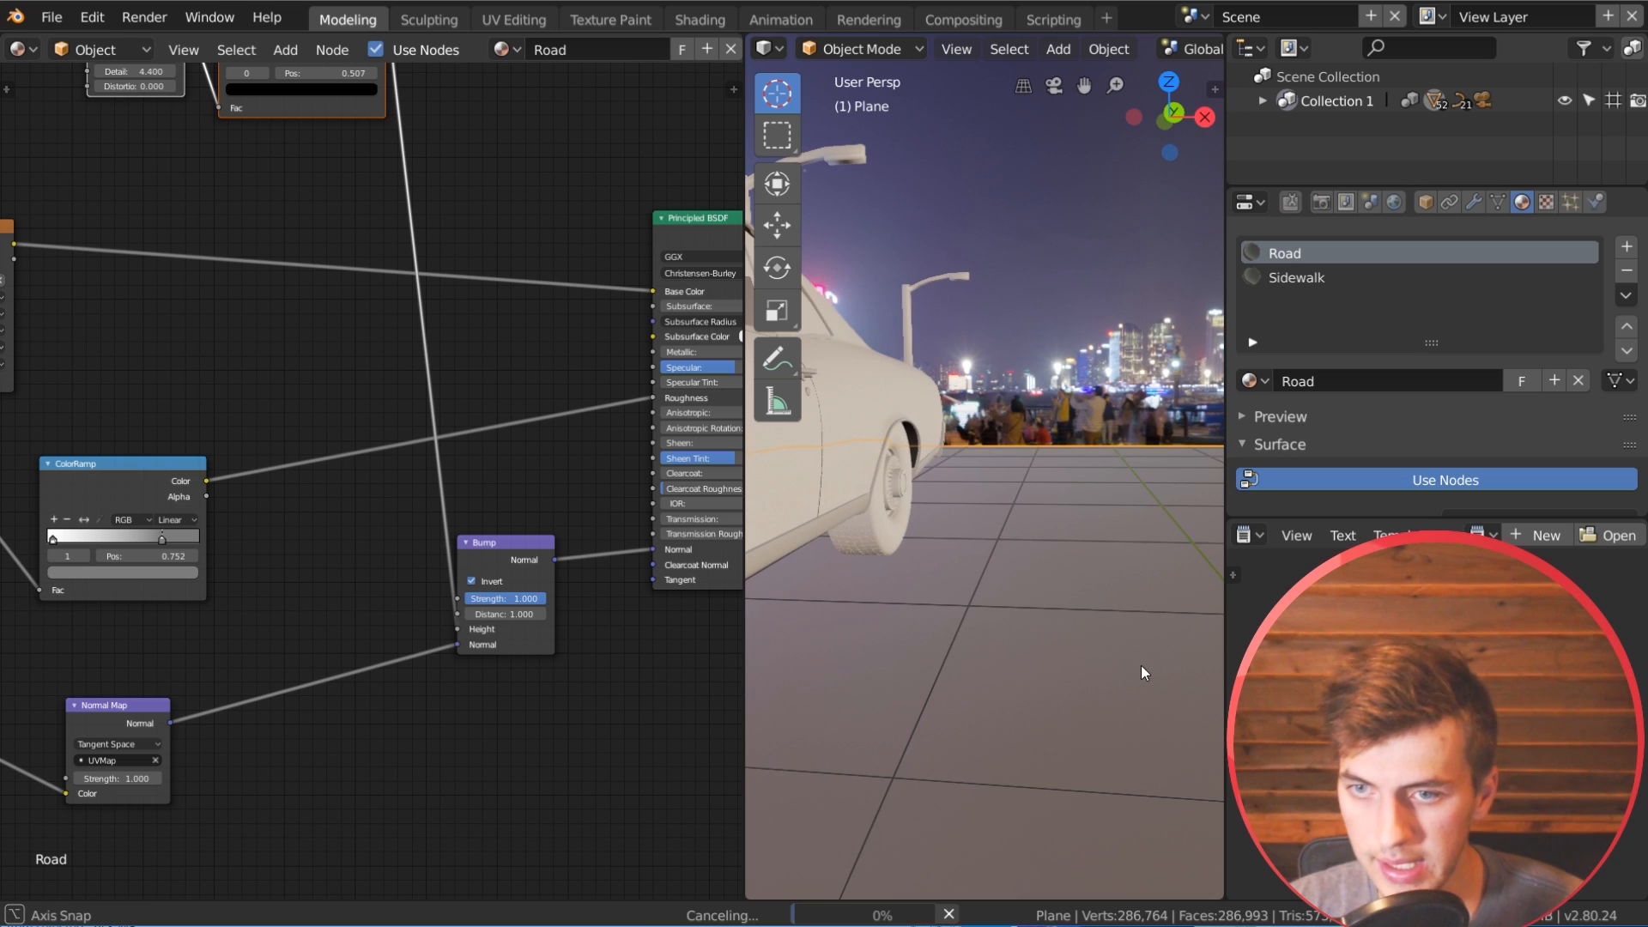
middle_drag(1141, 666, 1085, 682)
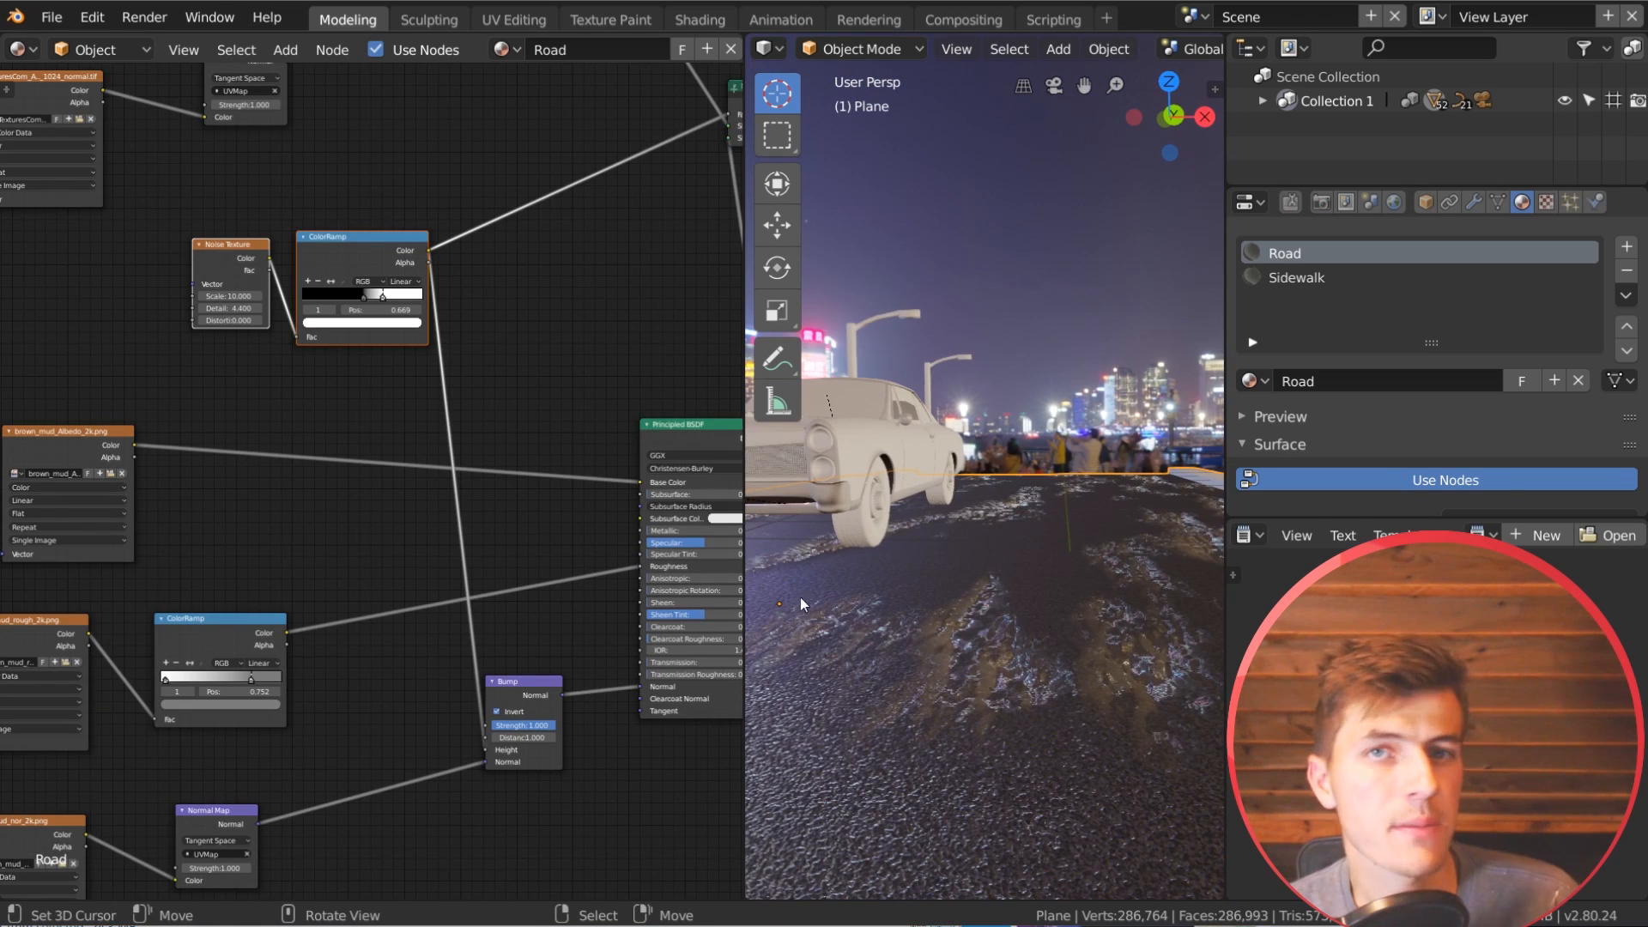
Step: Set the Bump node's strength to 5 and inspect the road surface
scroll(521, 682, up, 3)
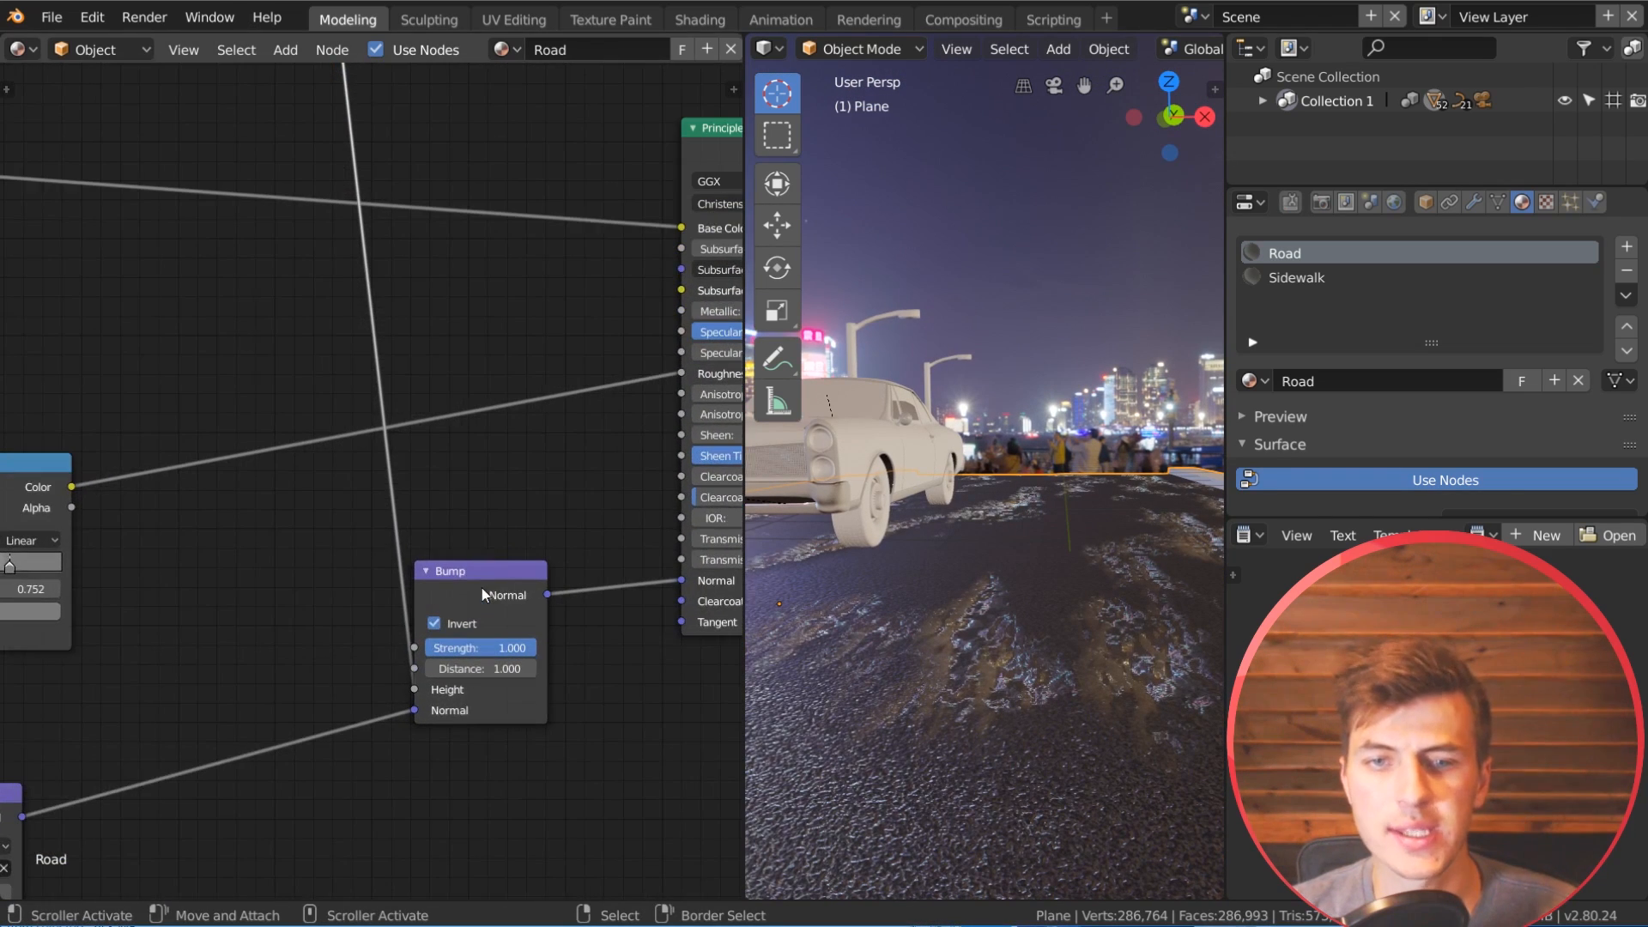
double_click(481, 647)
text(5)
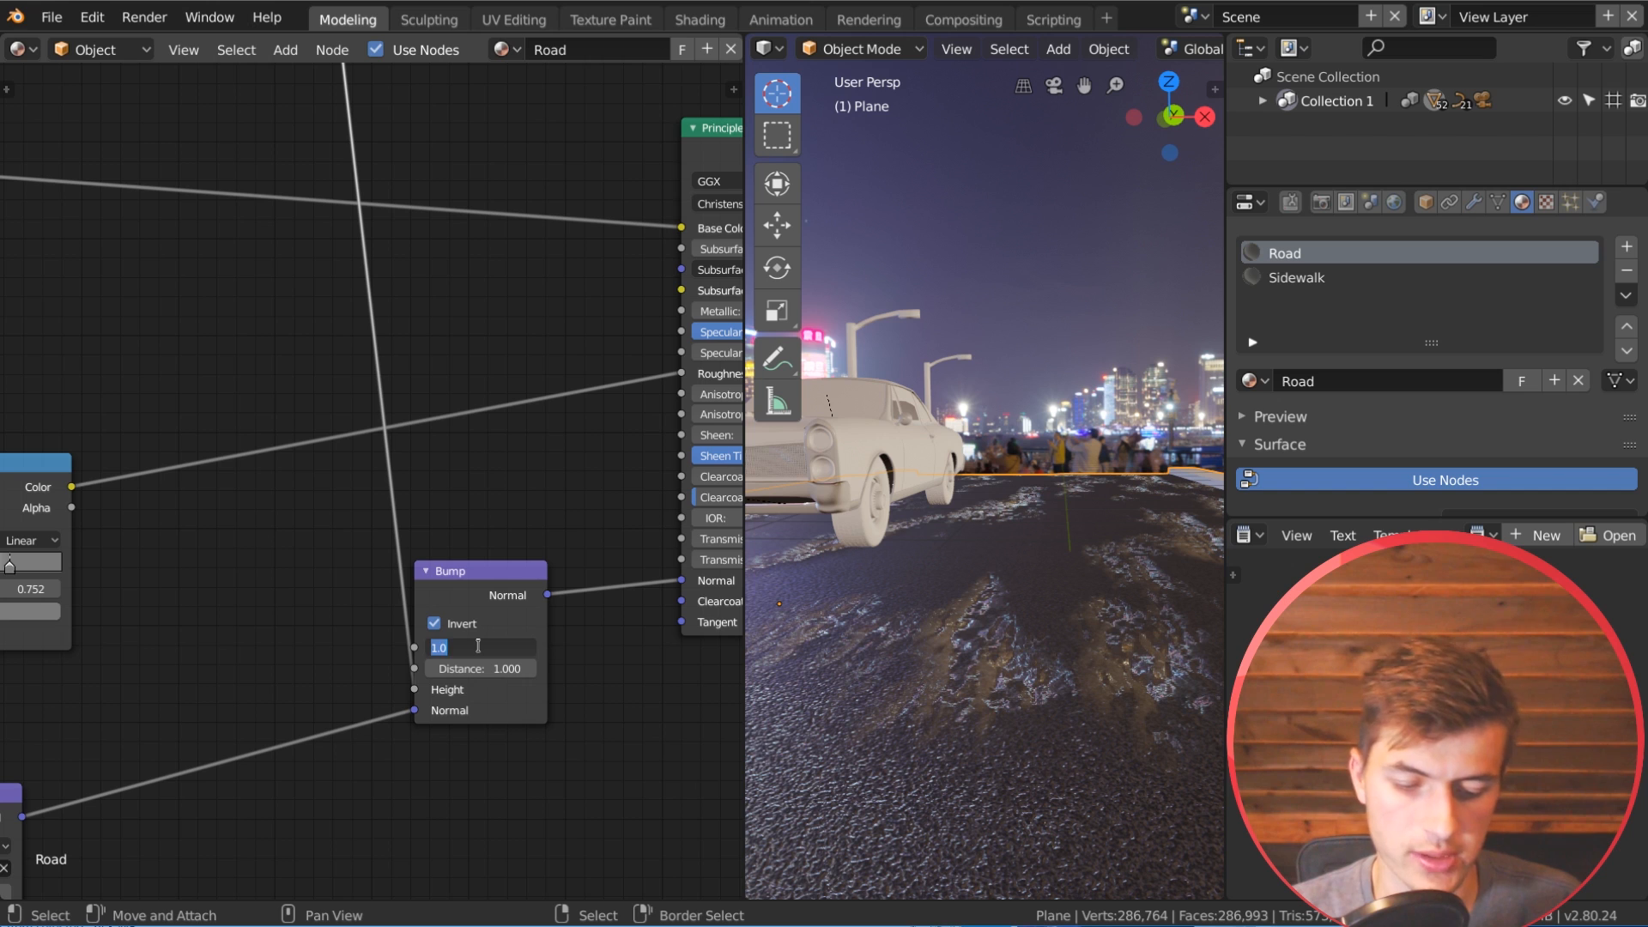
key(Return)
mouse_move(1020, 556)
middle_down()
mouse_move(997, 562)
mouse_move(1013, 575)
mouse_move(1013, 560)
middle_up()
Step: Set both the distance and the strength of the Bump node to 0.5
double_click(478, 667)
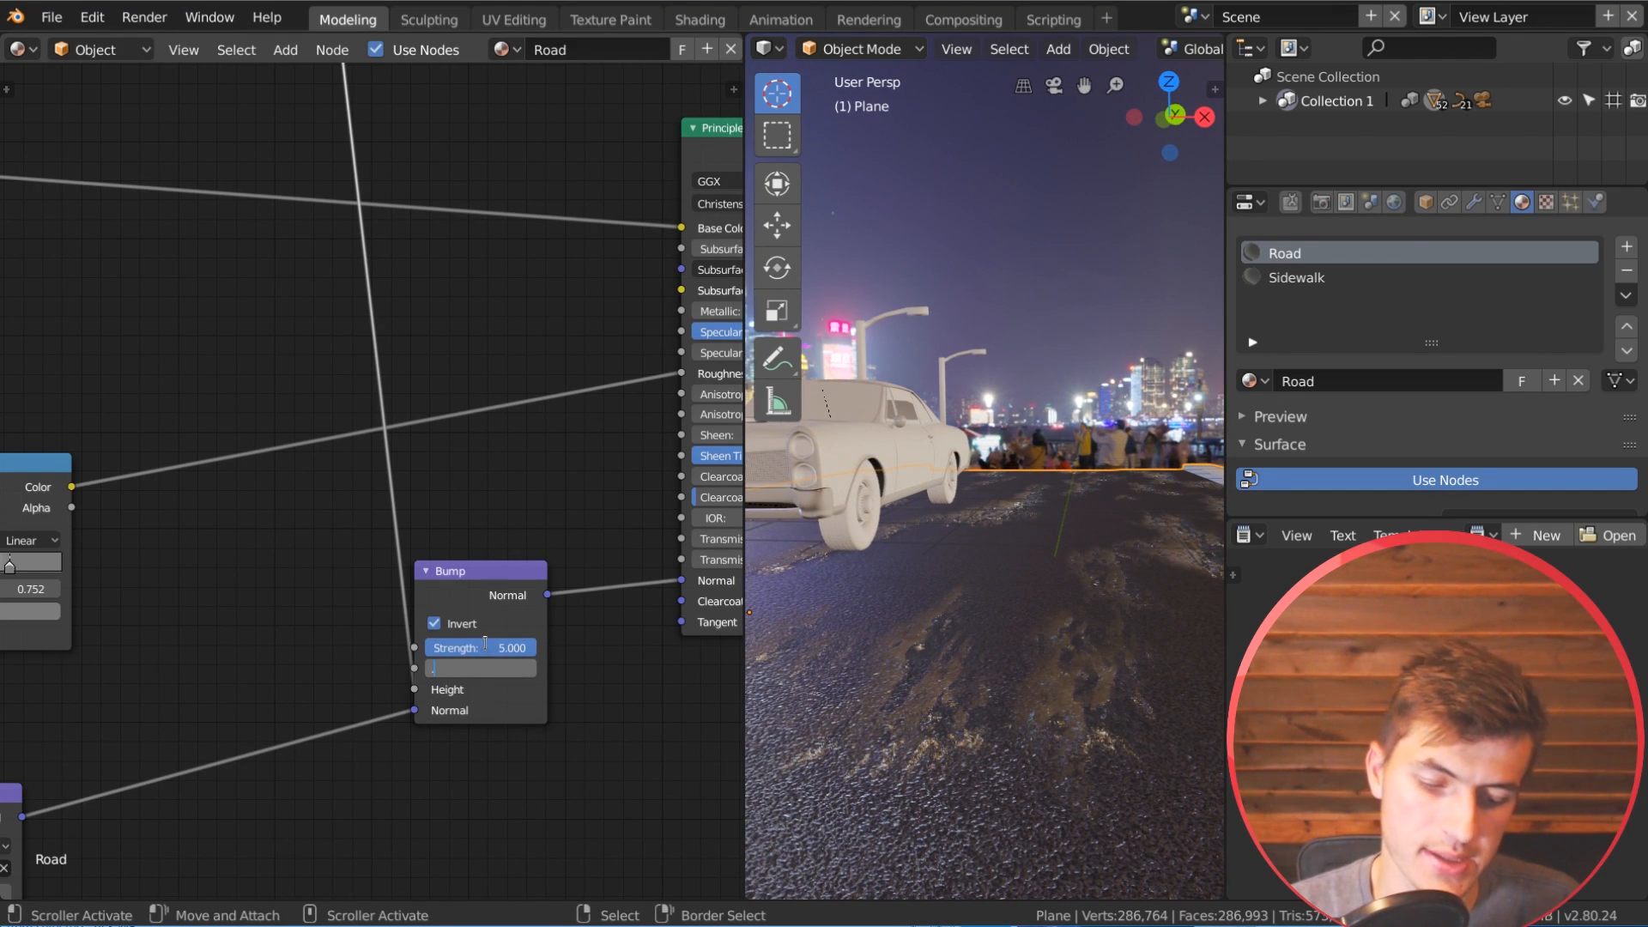
text(.5)
key(Return)
double_click(486, 646)
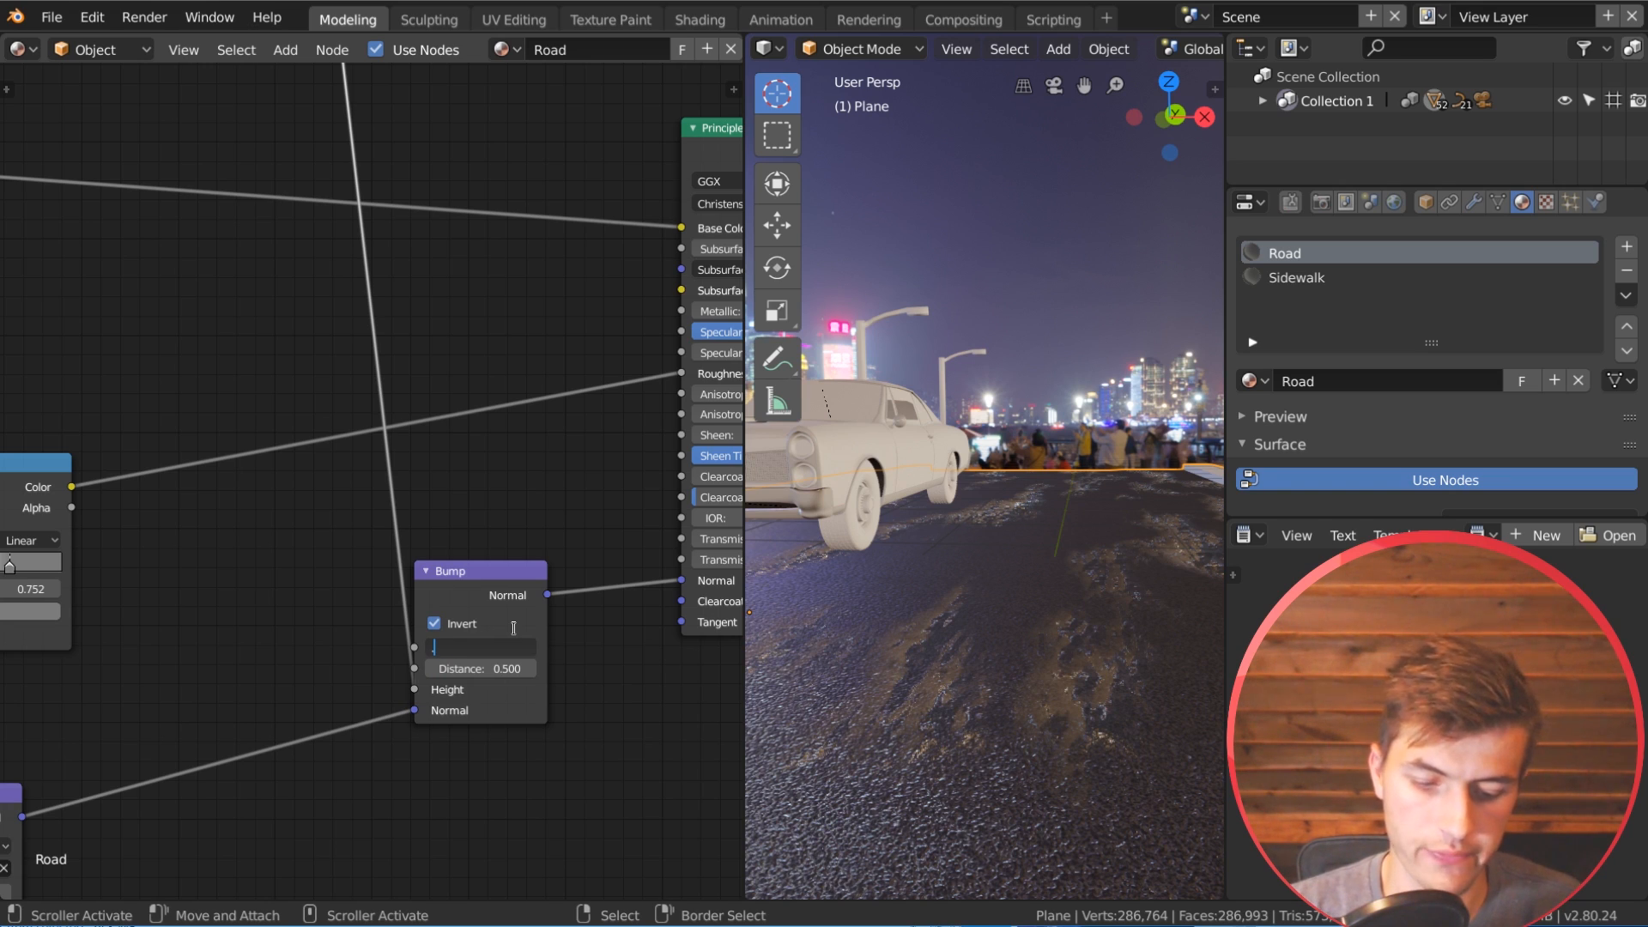
text(.5)
key(Return)
middle_drag(832, 636, 1049, 657)
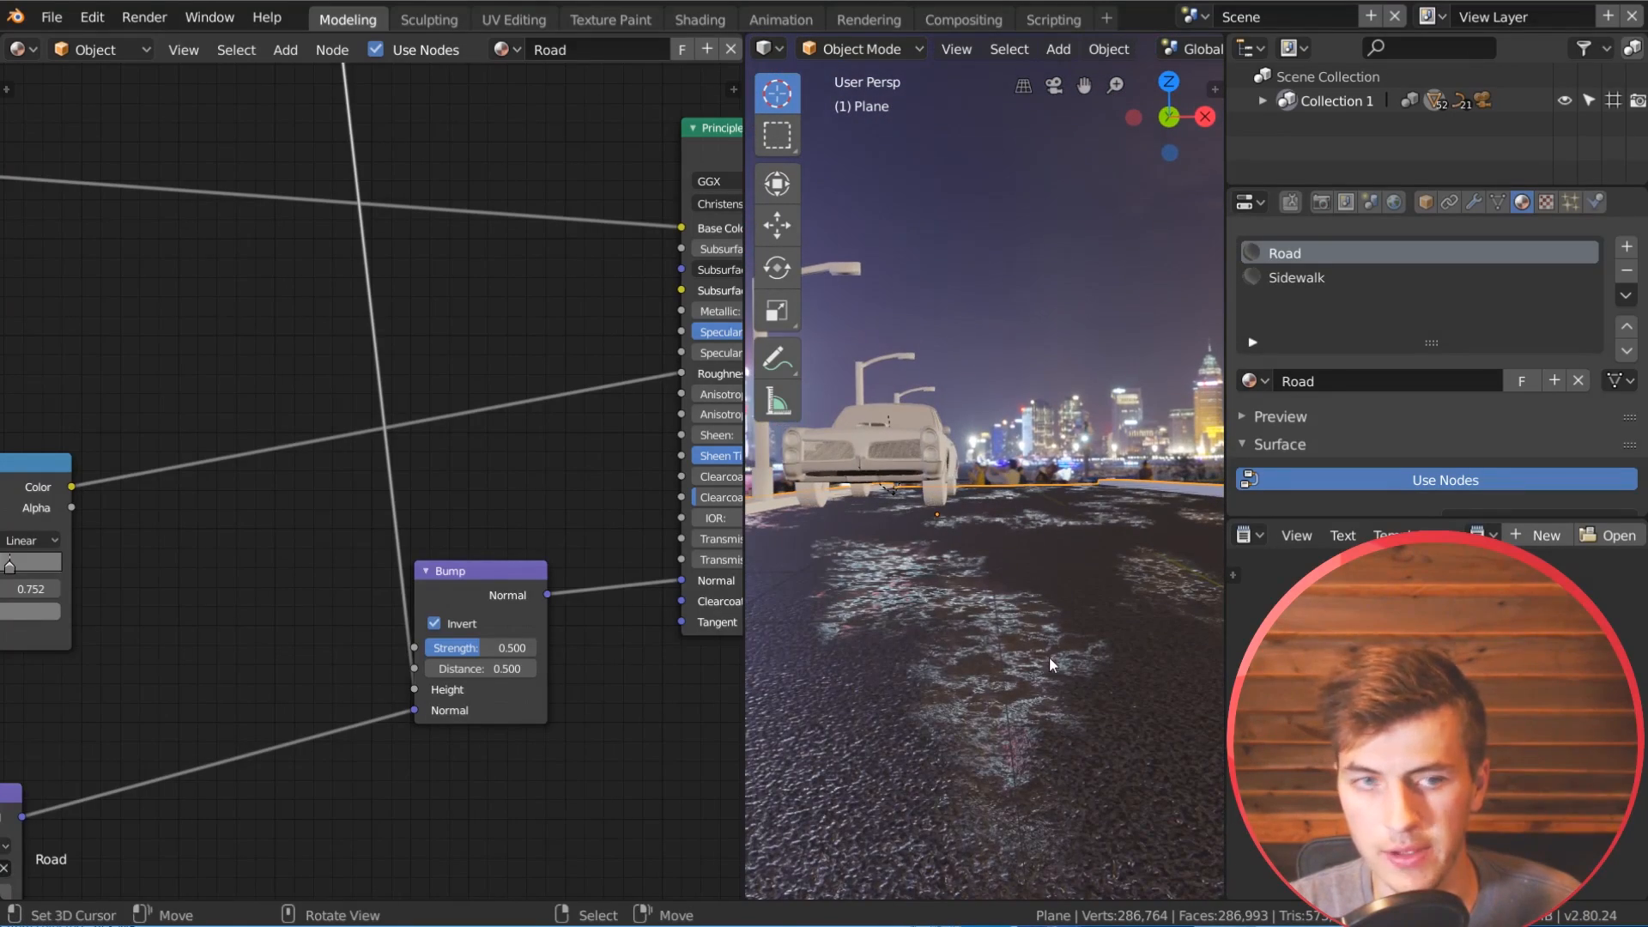
Step: Lower the Bump node's strength to 0.340 and inspect the puddle edges on the road
drag(481, 647, 469, 648)
mouse_move(1008, 595)
middle_down()
mouse_move(984, 651)
mouse_move(1017, 647)
mouse_move(1017, 595)
mouse_move(1003, 597)
middle_up()
scroll(429, 674, down, 5)
middle_drag(344, 736, 559, 538)
scroll(1124, 624, down, 3)
middle_drag(1125, 623, 1067, 654)
Step: Set the Noise Texture's scale to 7 and inspect the size of the wet patches
scroll(240, 685, down, 1)
middle_drag(240, 685, 285, 857)
scroll(432, 371, up, 3)
middle_drag(433, 371, 260, 661)
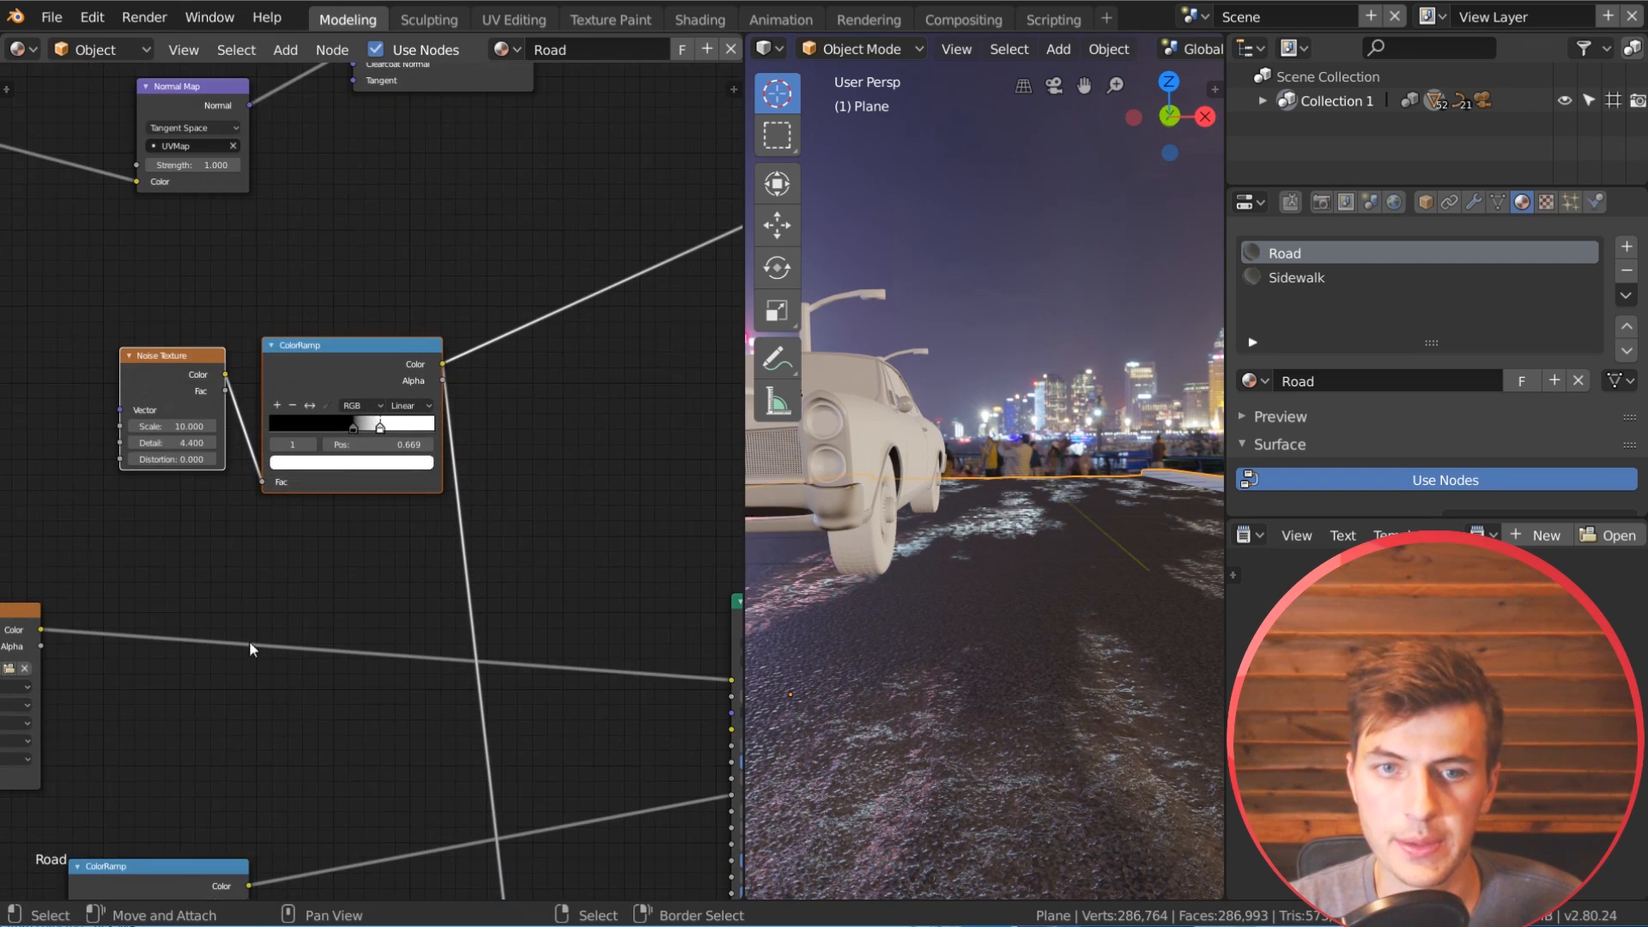
click(164, 426)
text(7)
key(Return)
mouse_move(1069, 573)
middle_down()
mouse_move(1052, 614)
mouse_move(1049, 582)
middle_up()
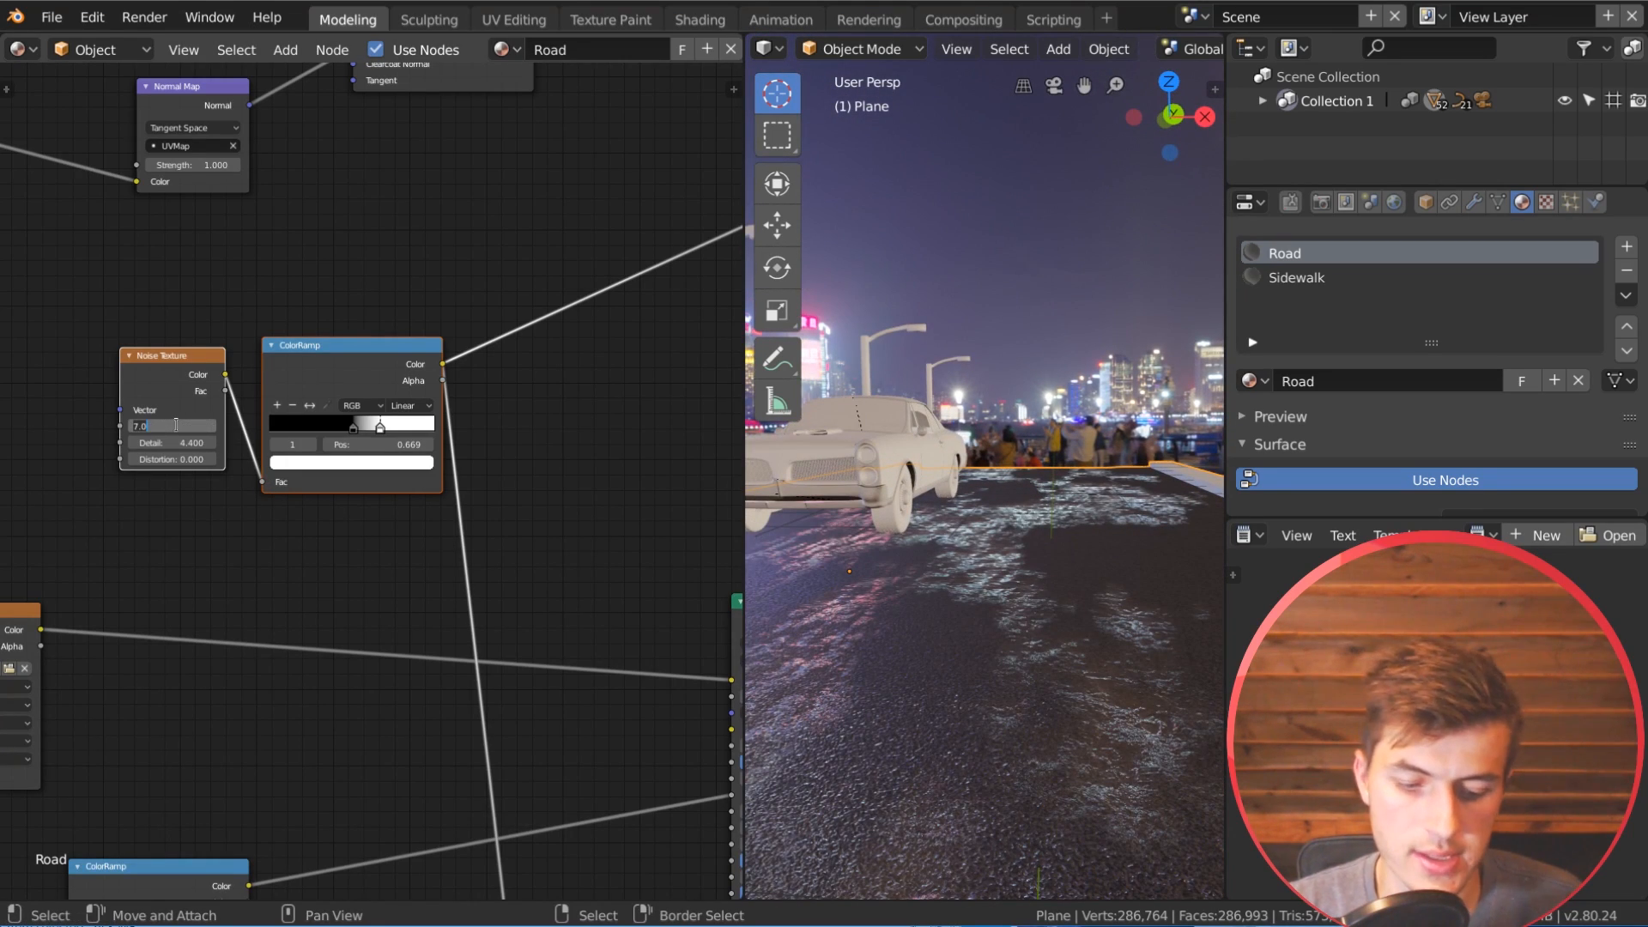
Step: Set the Noise Texture's scale to 6 and inspect the wet patches around the car
text(6)
key(Return)
middle_drag(986, 541, 946, 656)
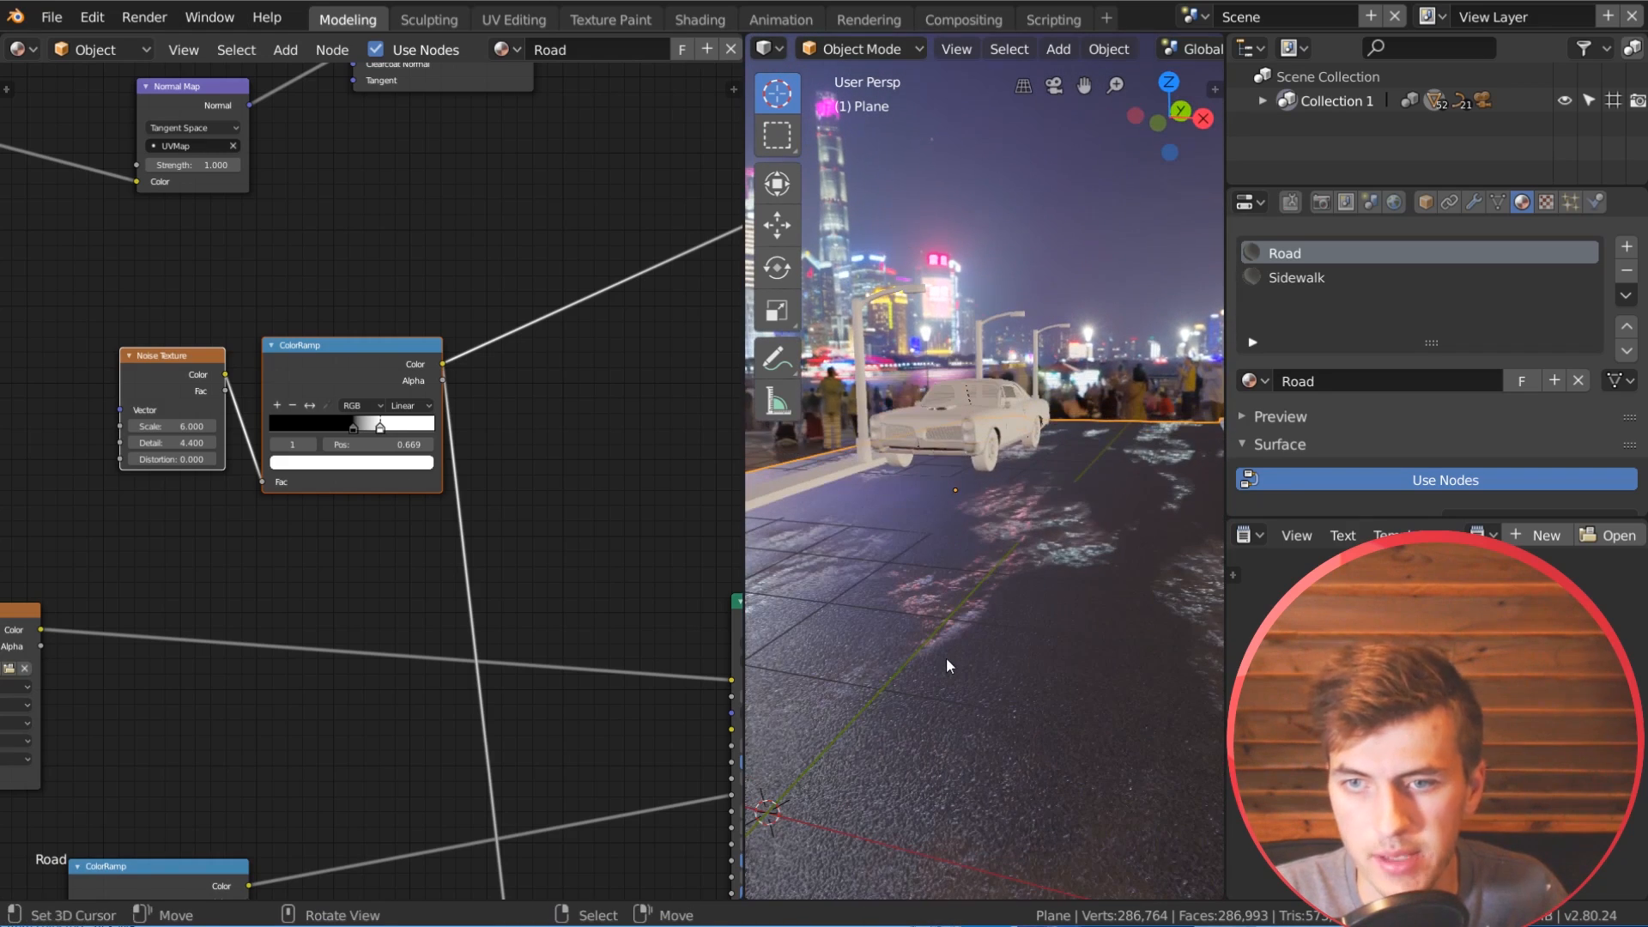
scroll(956, 644, up, 3)
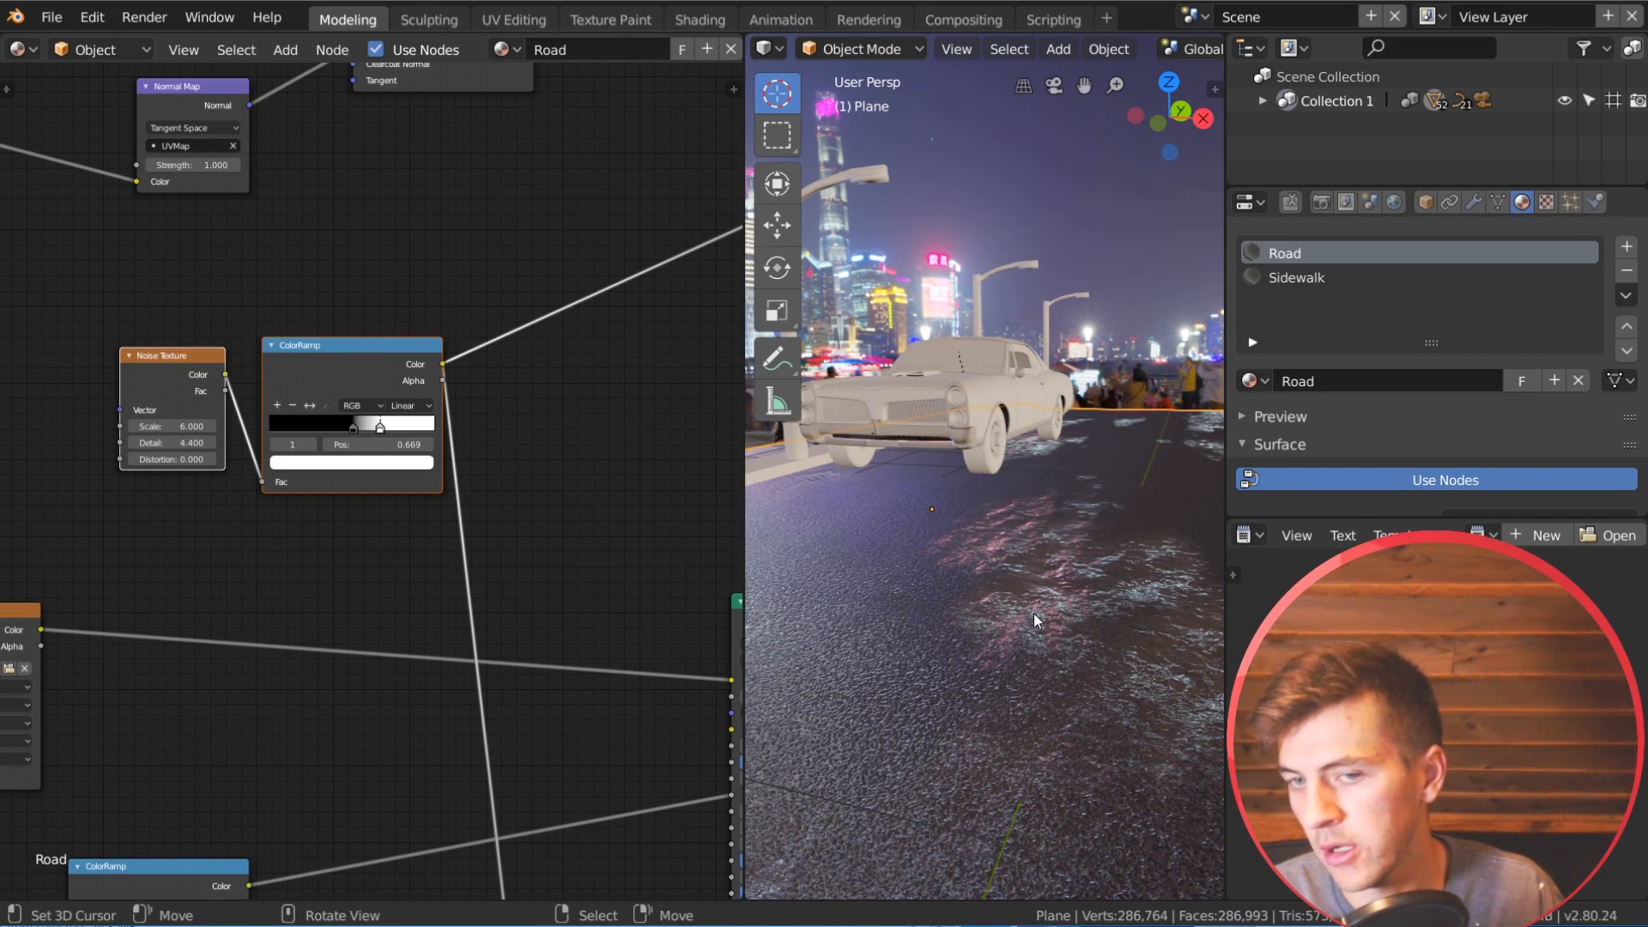
scroll(579, 583, down, 1)
middle_drag(582, 594, 504, 544)
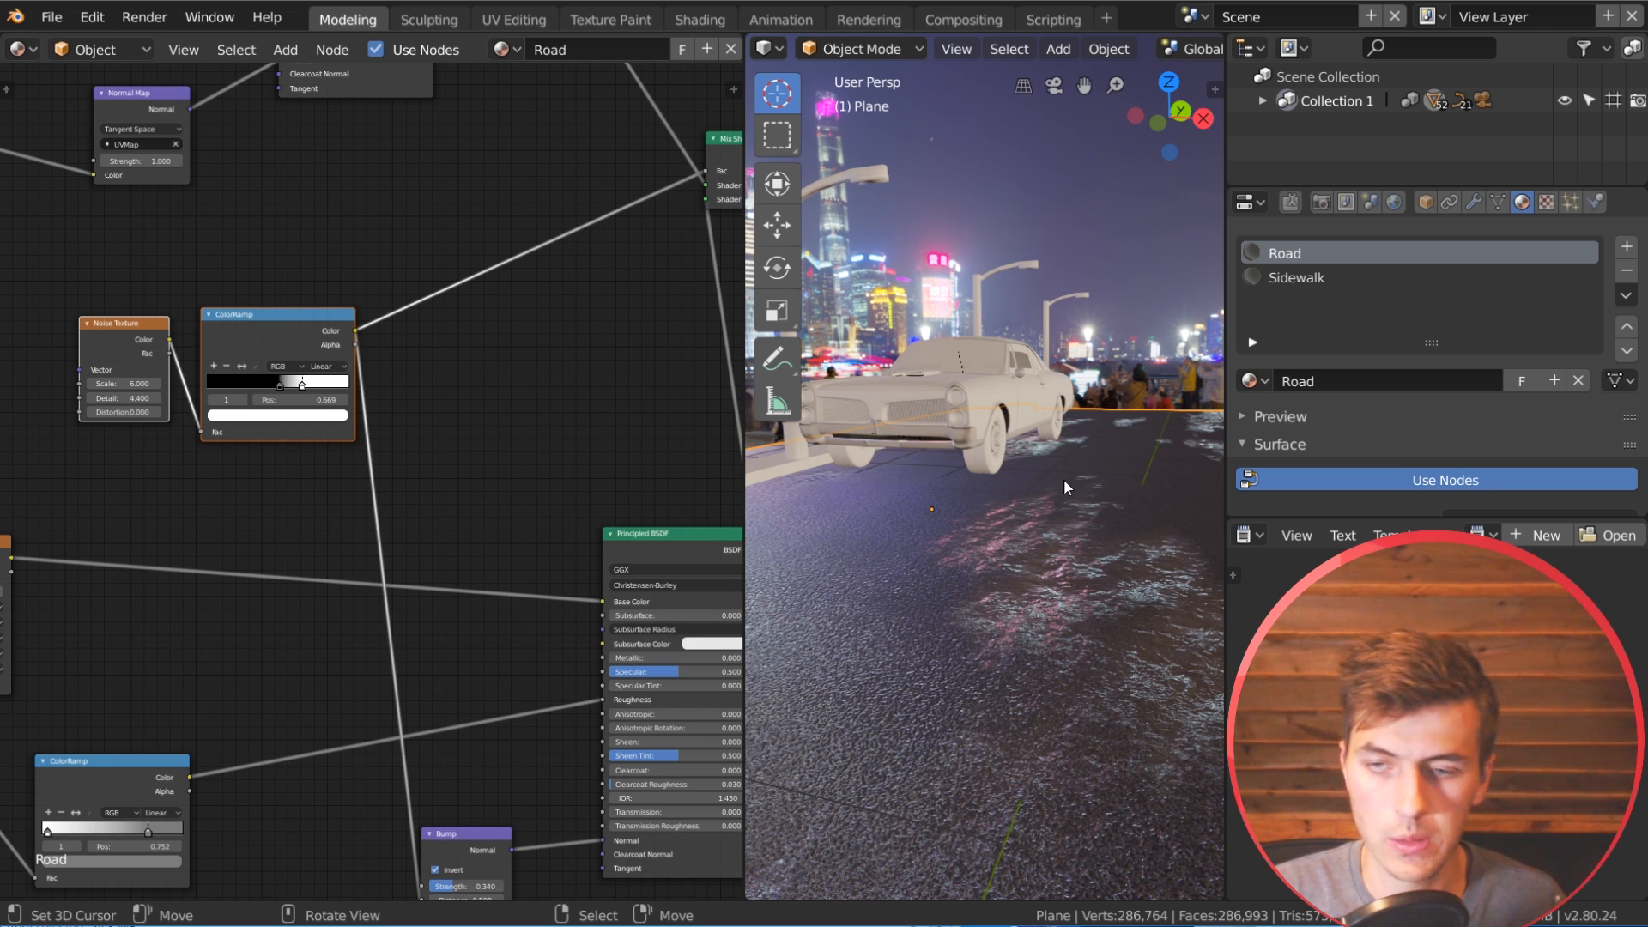
middle_drag(1058, 482, 1014, 498)
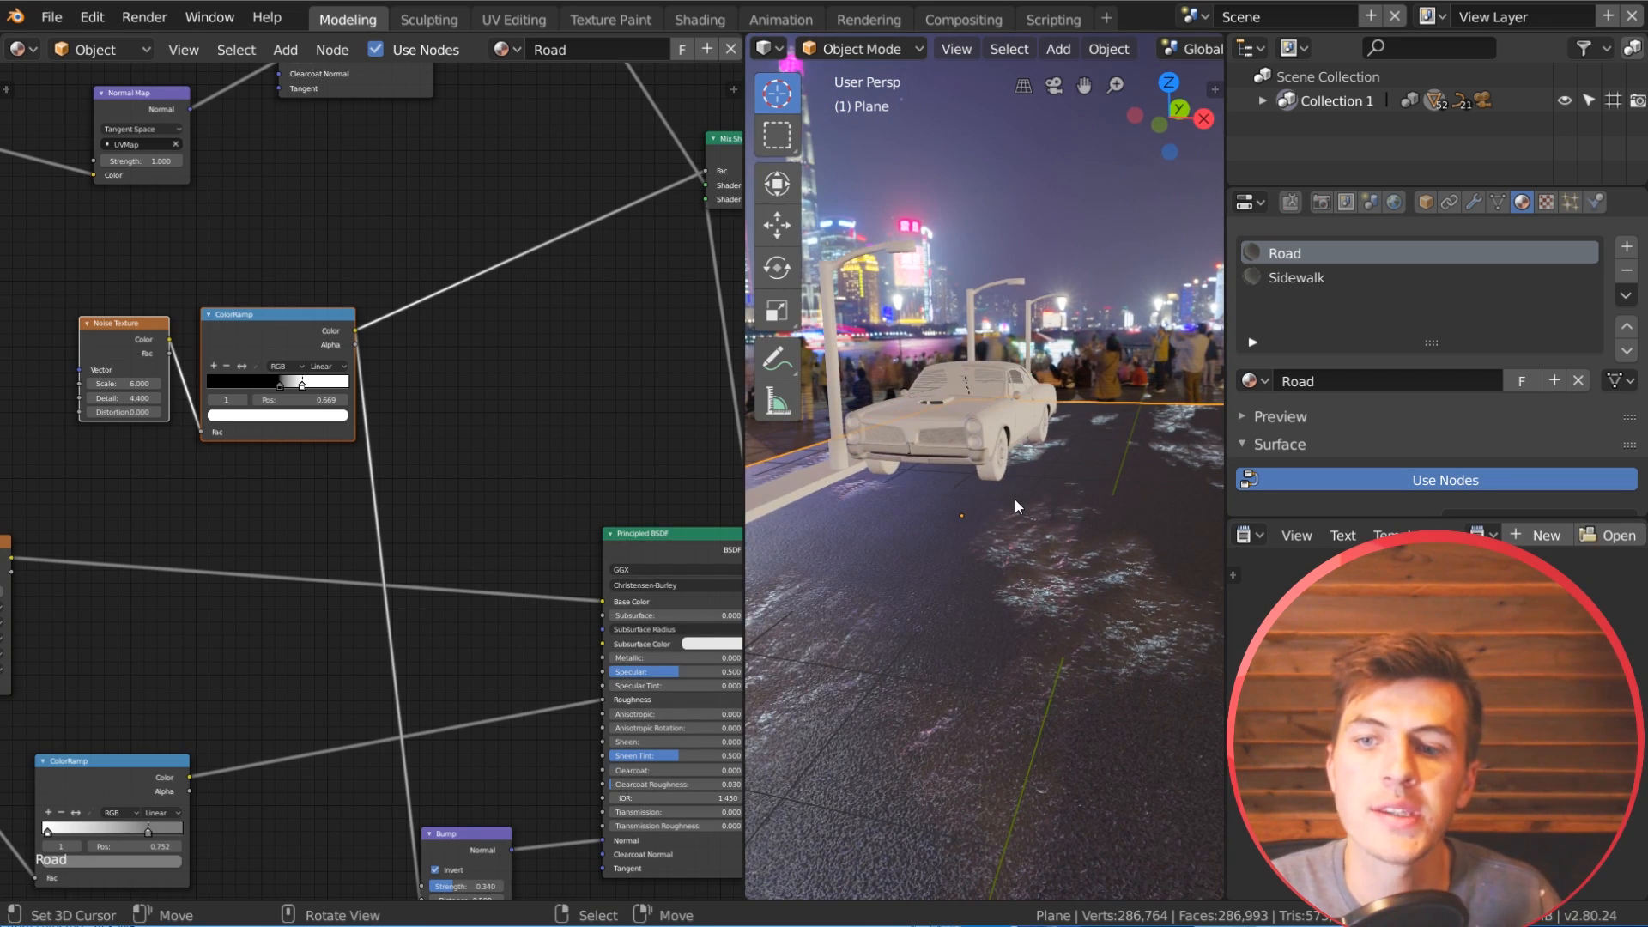
Step: Duplicate the asphalt albedo Image Texture node and place the copy above the original
scroll(414, 343, down, 3)
middle_drag(367, 352, 542, 472)
scroll(543, 474, up, 3)
middle_drag(589, 417, 522, 773)
mouse_move(395, 453)
mouse_down()
mouse_move(422, 396)
mouse_move(379, 441)
mouse_up()
middle_drag(365, 464, 275, 544)
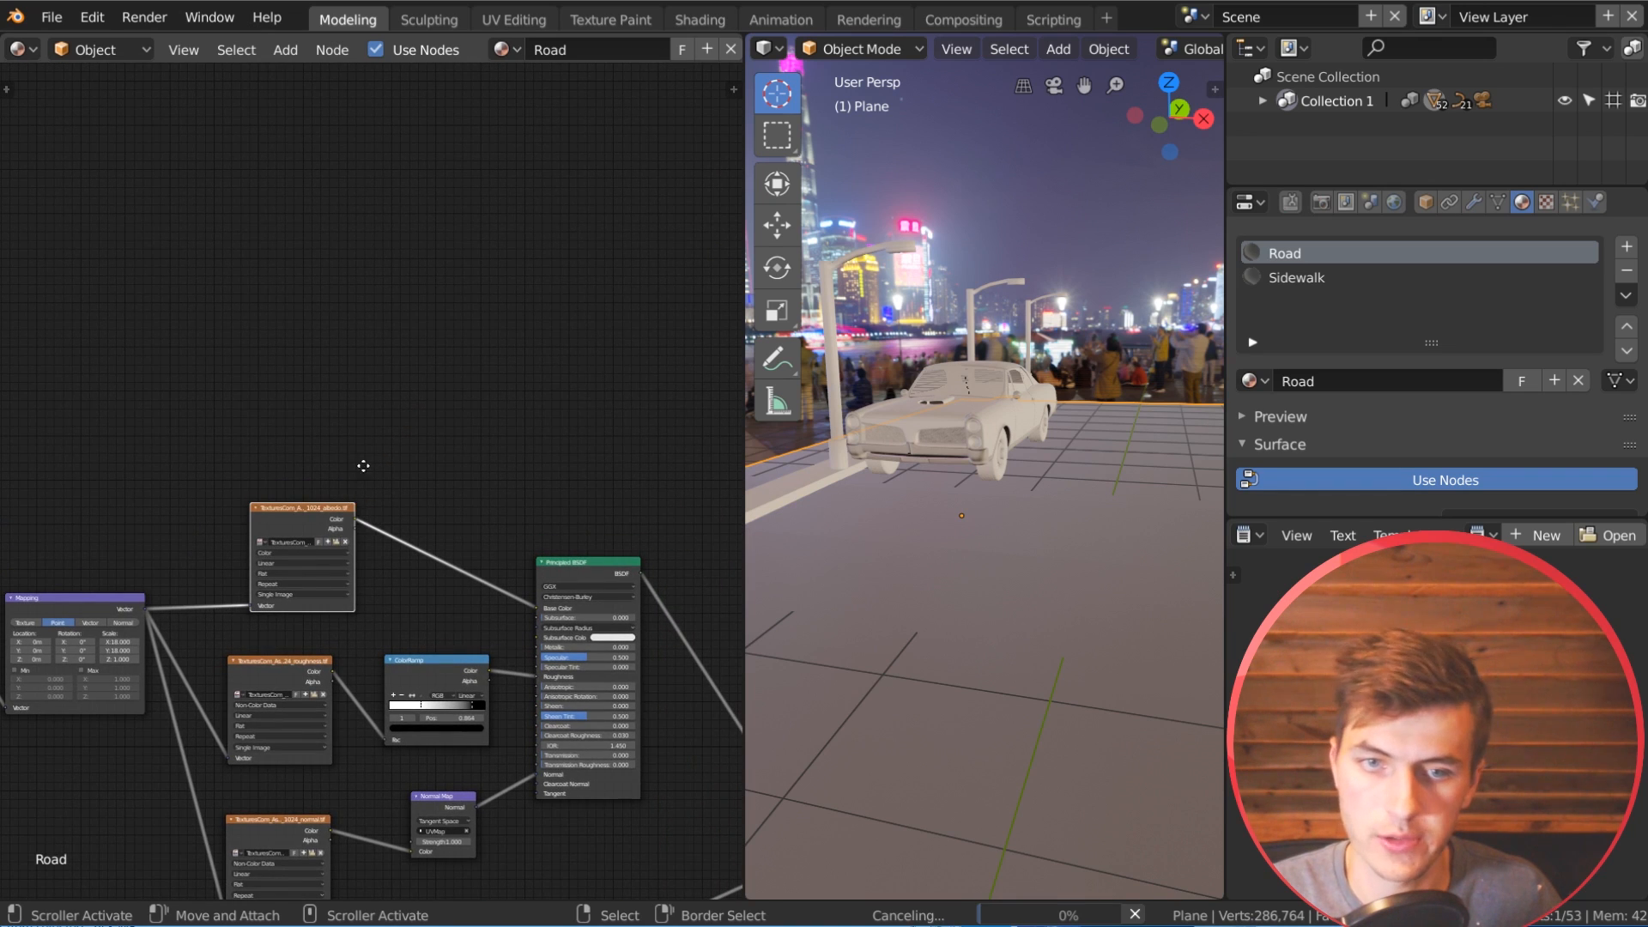
middle_drag(363, 466, 431, 584)
scroll(431, 583, up, 1)
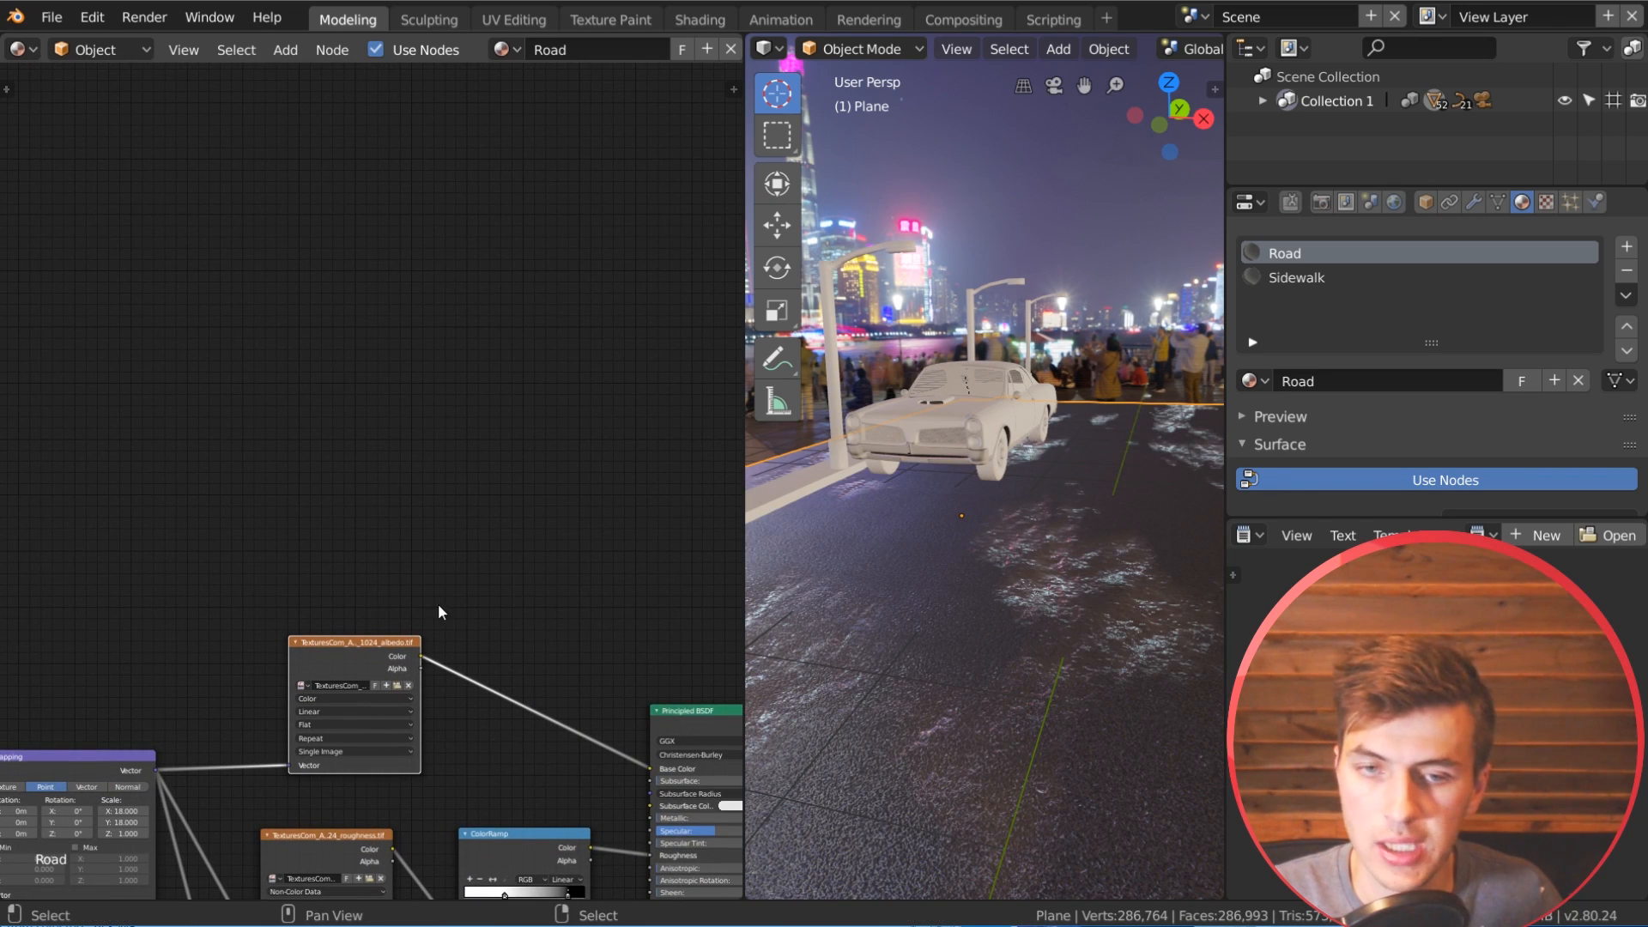
key(shift+d)
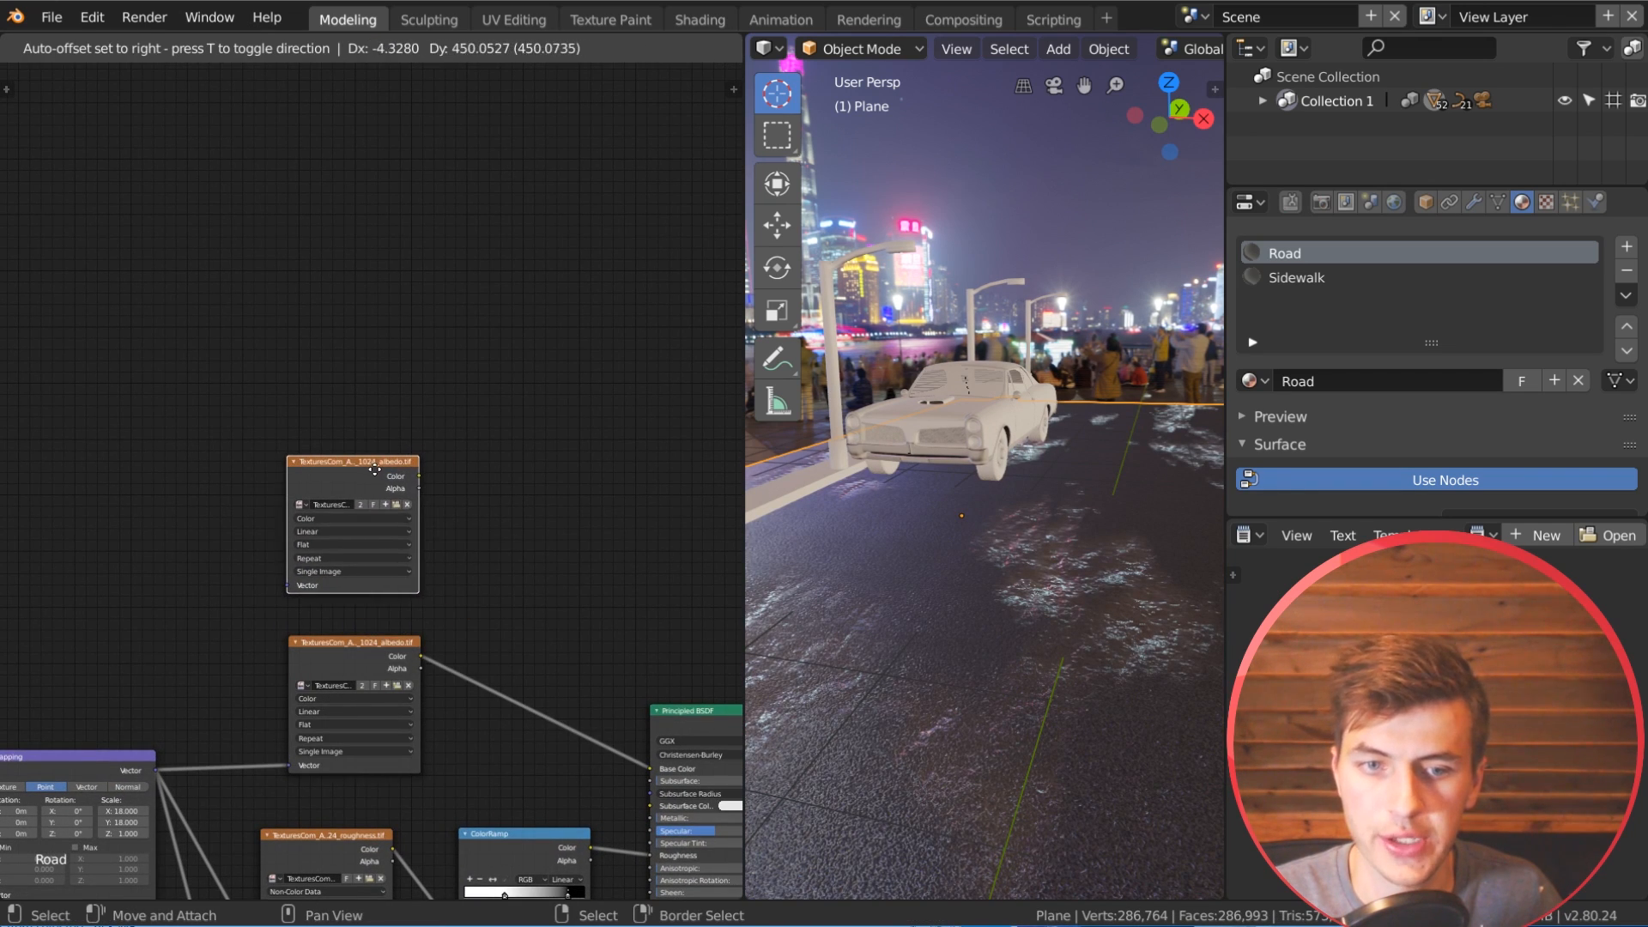
click(410, 521)
Step: Load Roads0072_34_S.jpg from the Textures folder into the duplicated Image Texture node
click(395, 505)
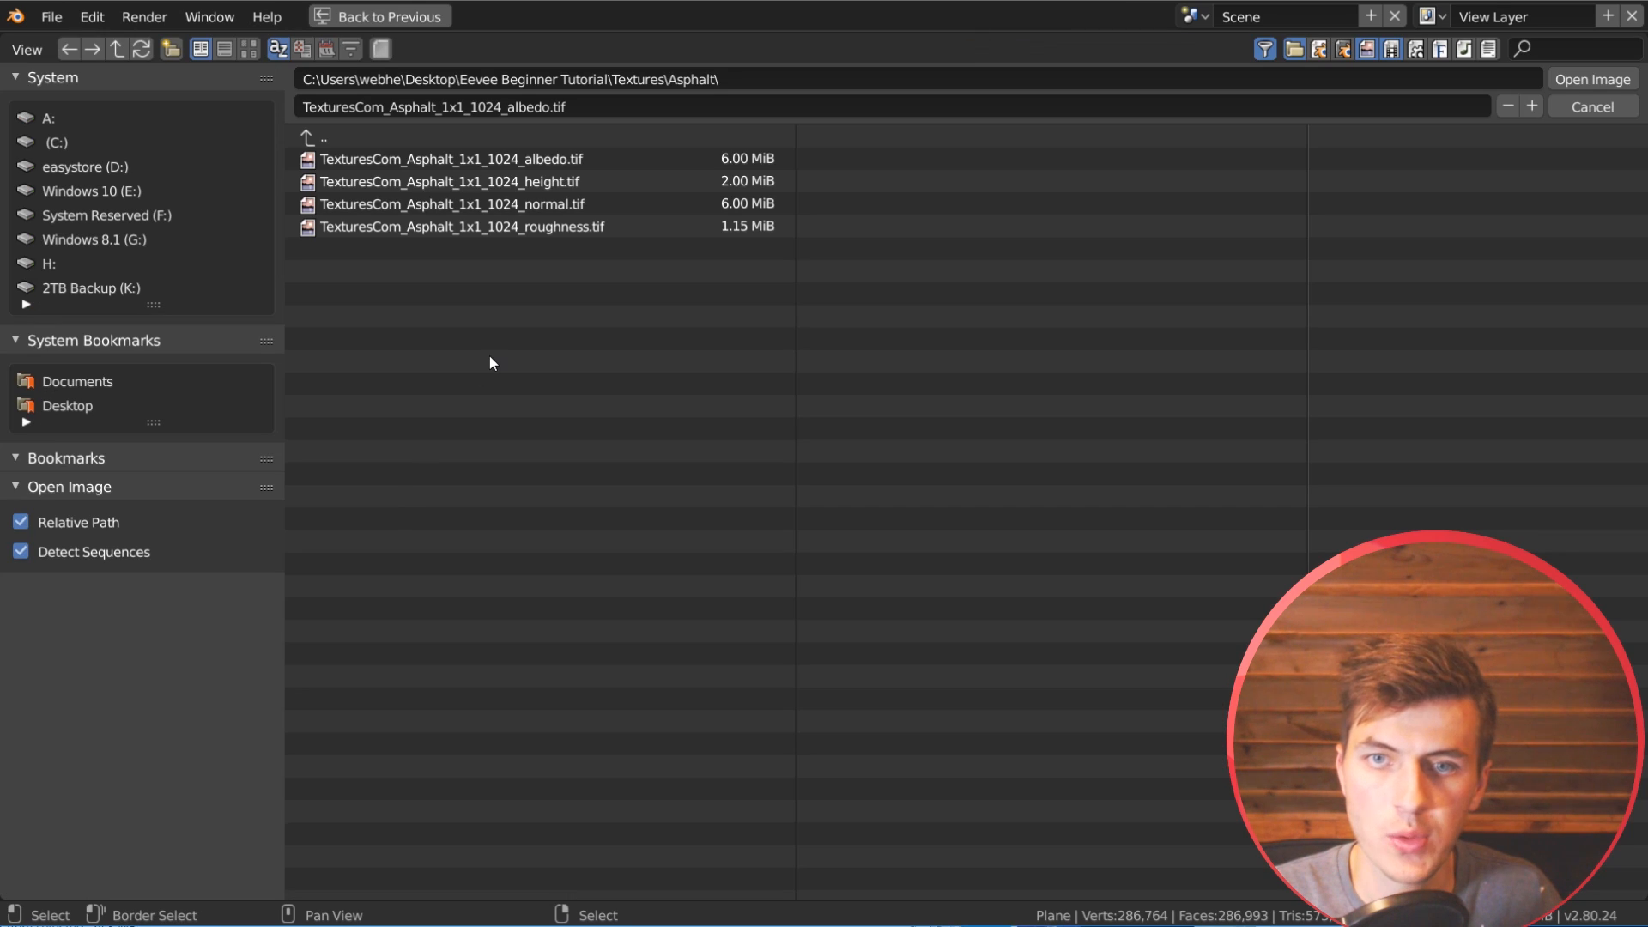
click(348, 139)
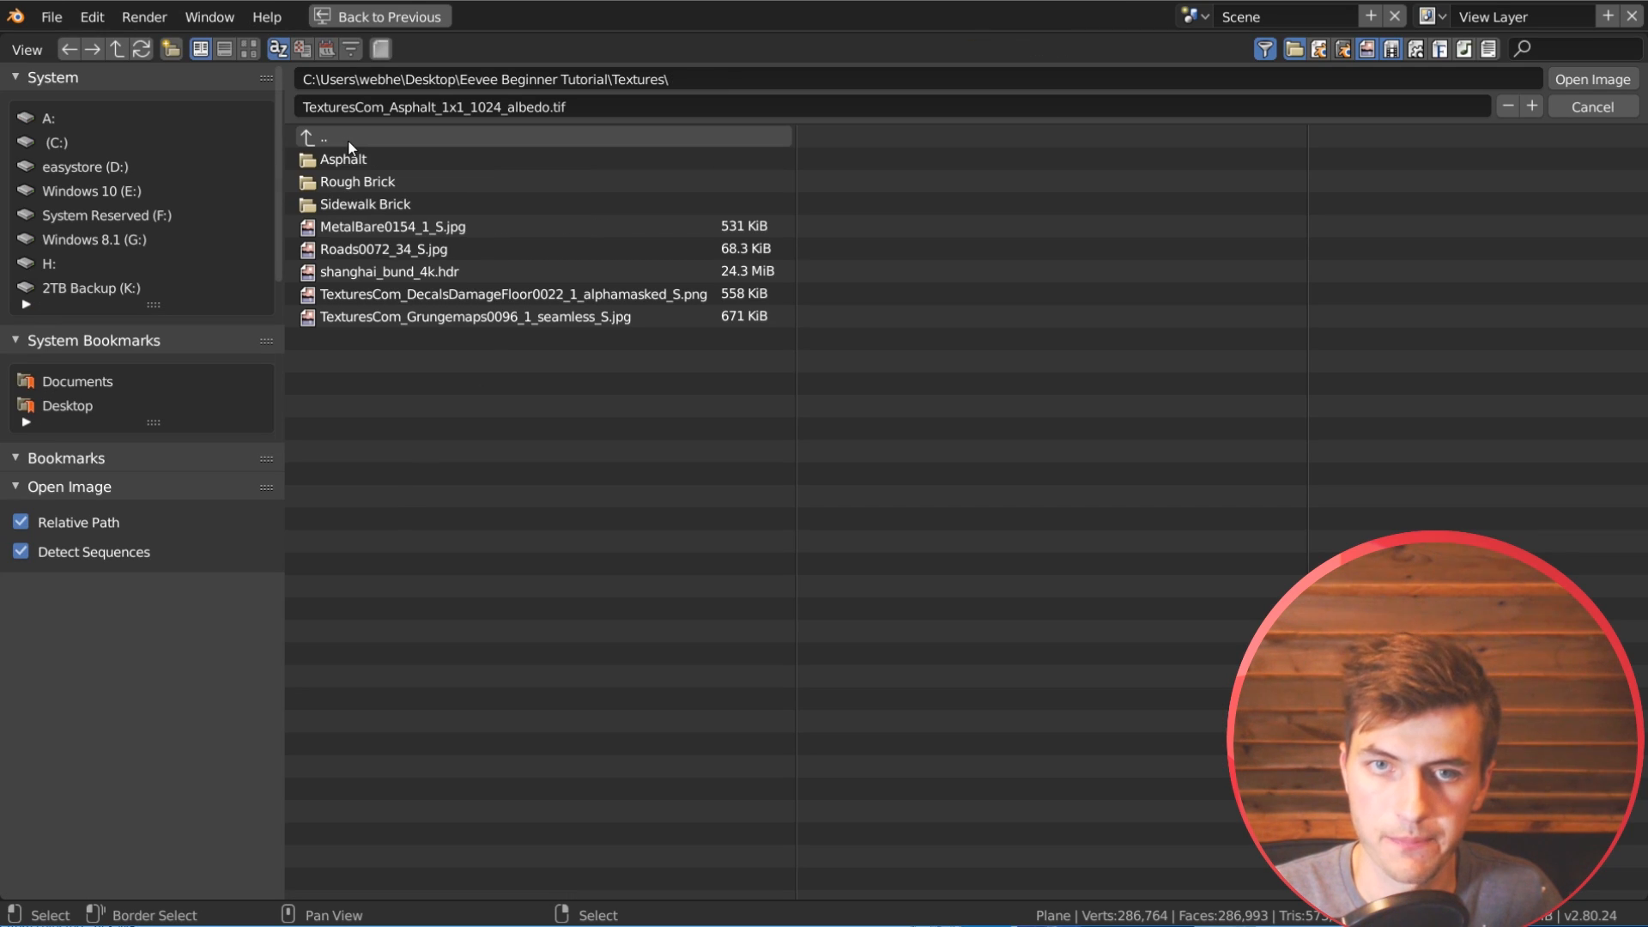
double_click(501, 249)
scroll(410, 596, down, 3)
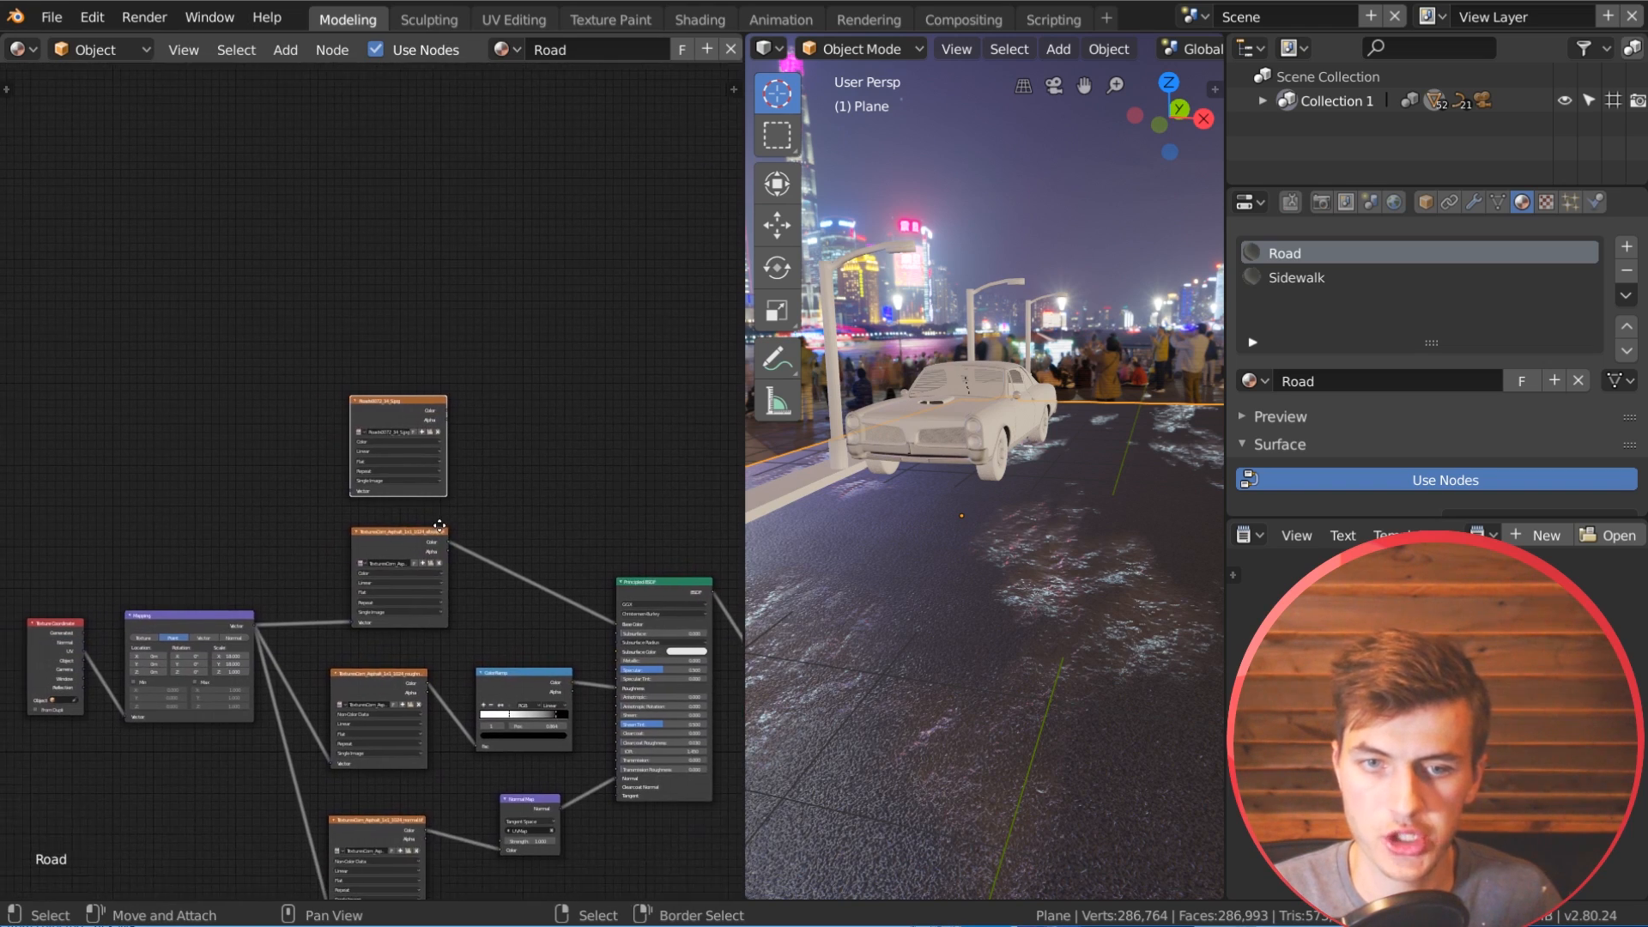
Step: Duplicate the asphalt Mapping node above the original and feed its Vector input from the same Texture Coordinate output
scroll(403, 585, up, 2)
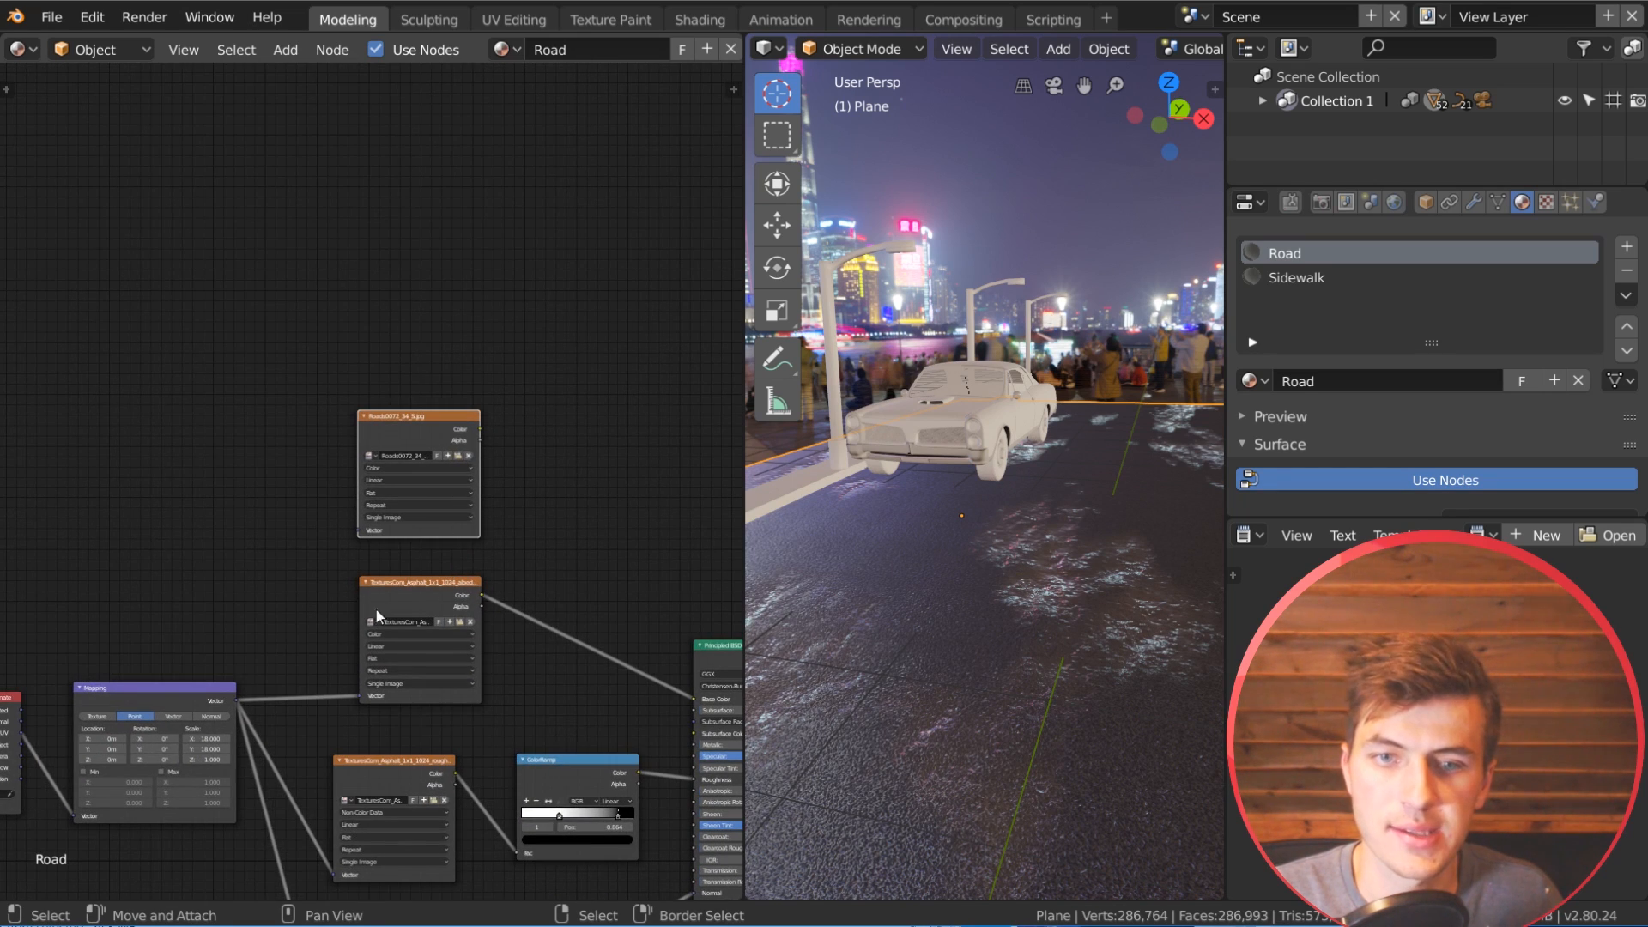
key(shift+d)
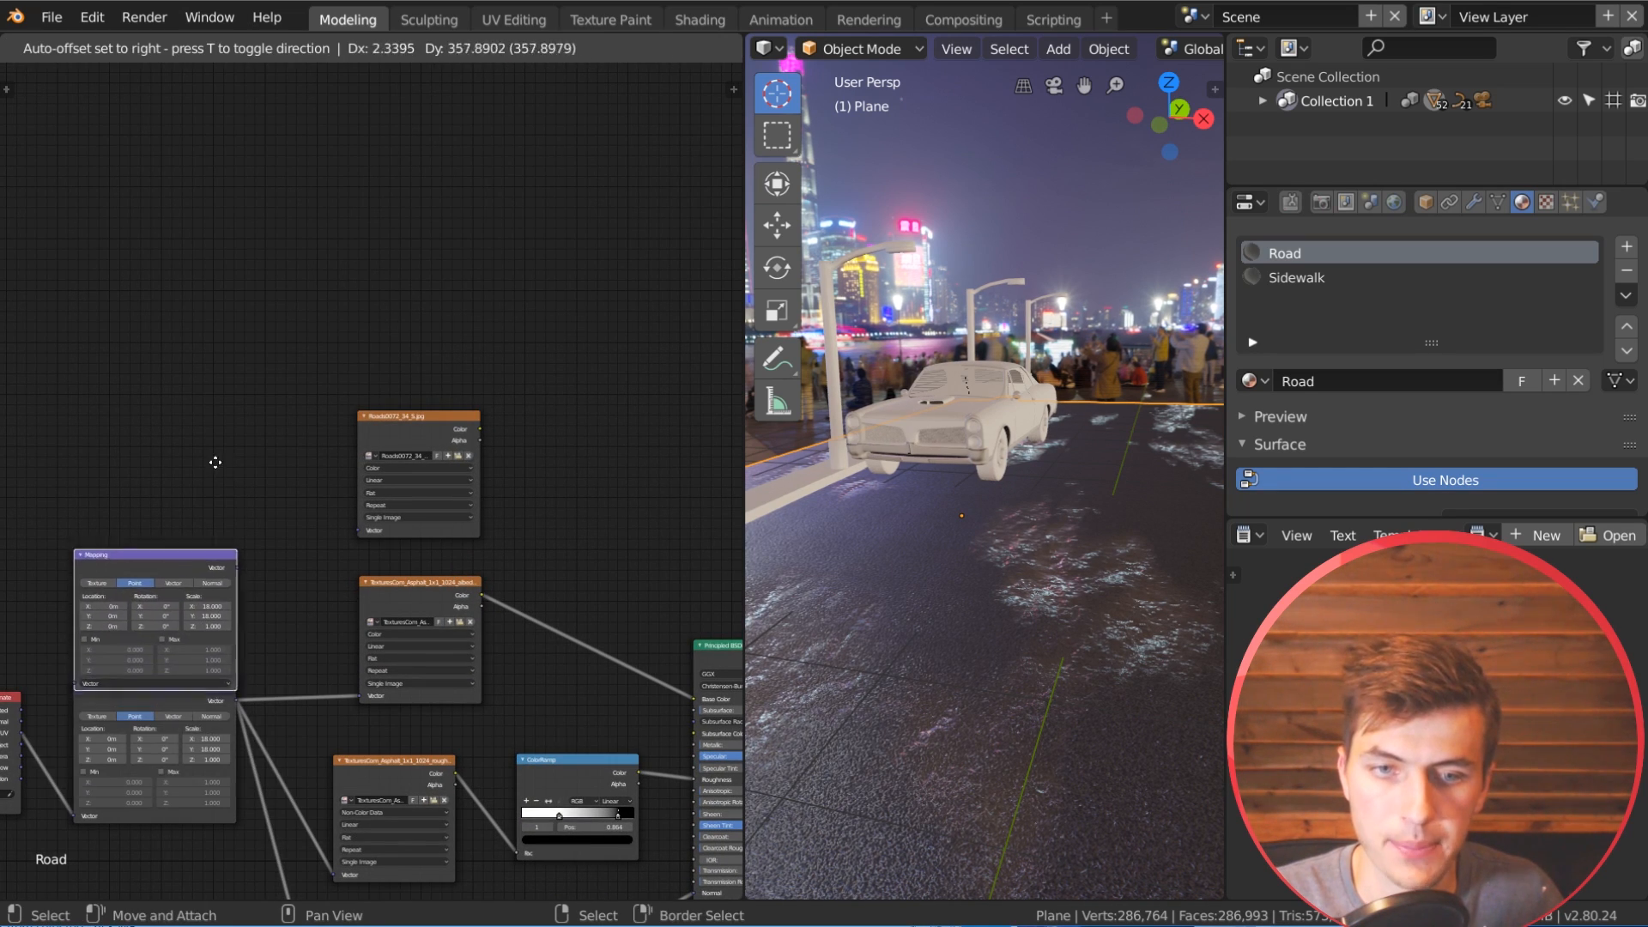
click(155, 554)
drag(21, 735, 43, 714)
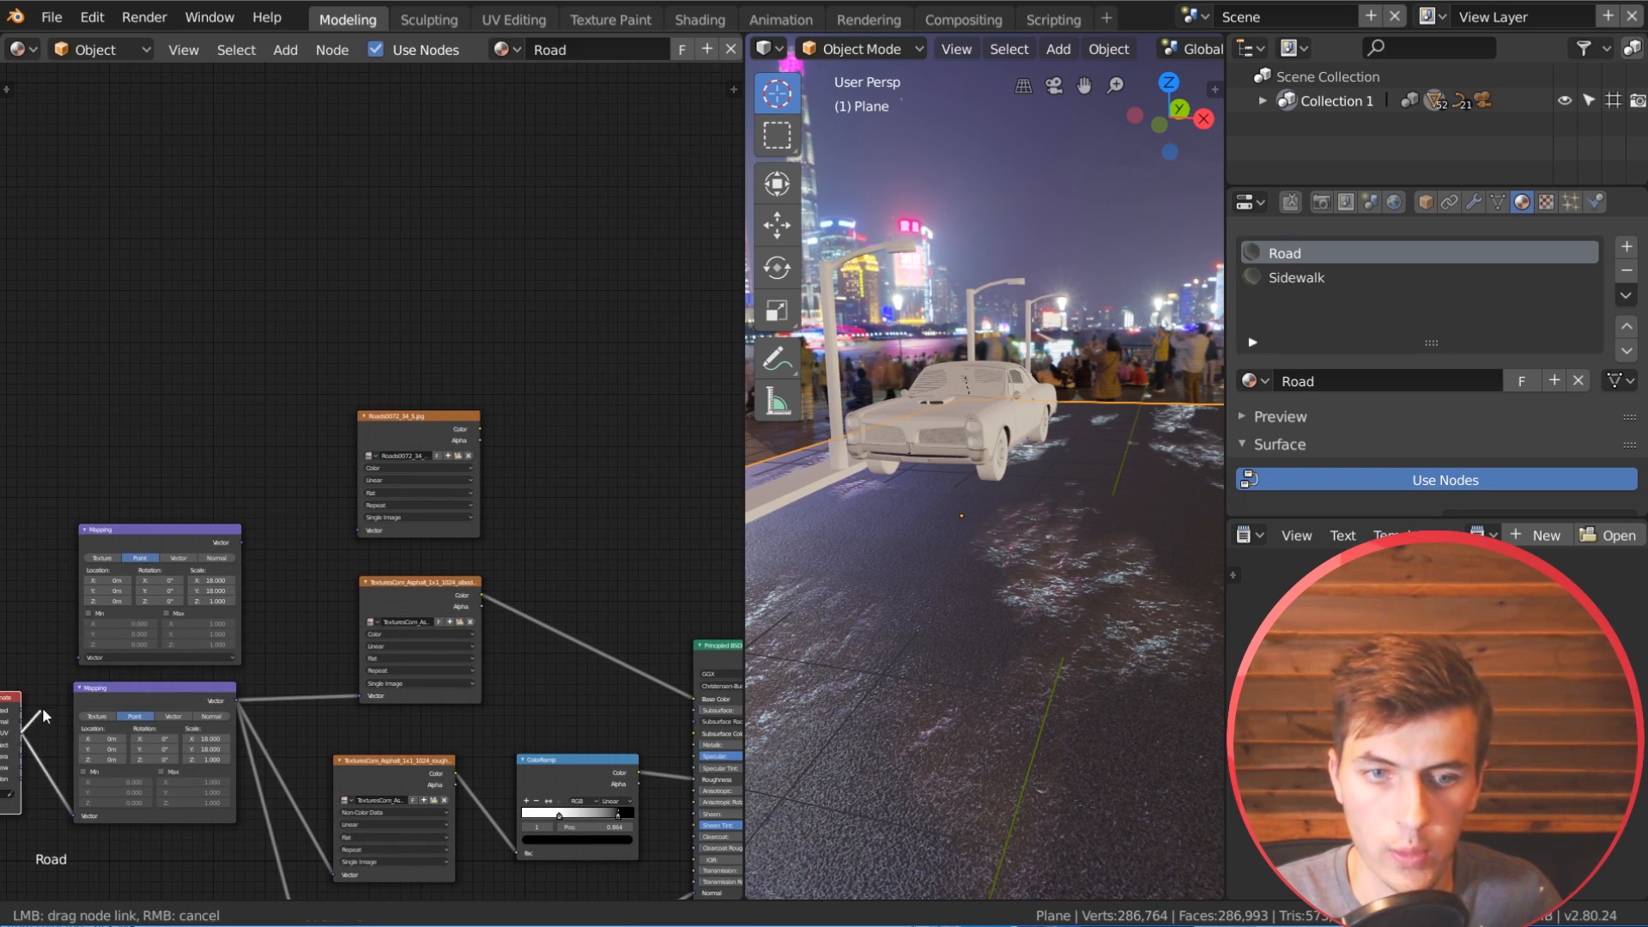
drag(79, 659, 79, 659)
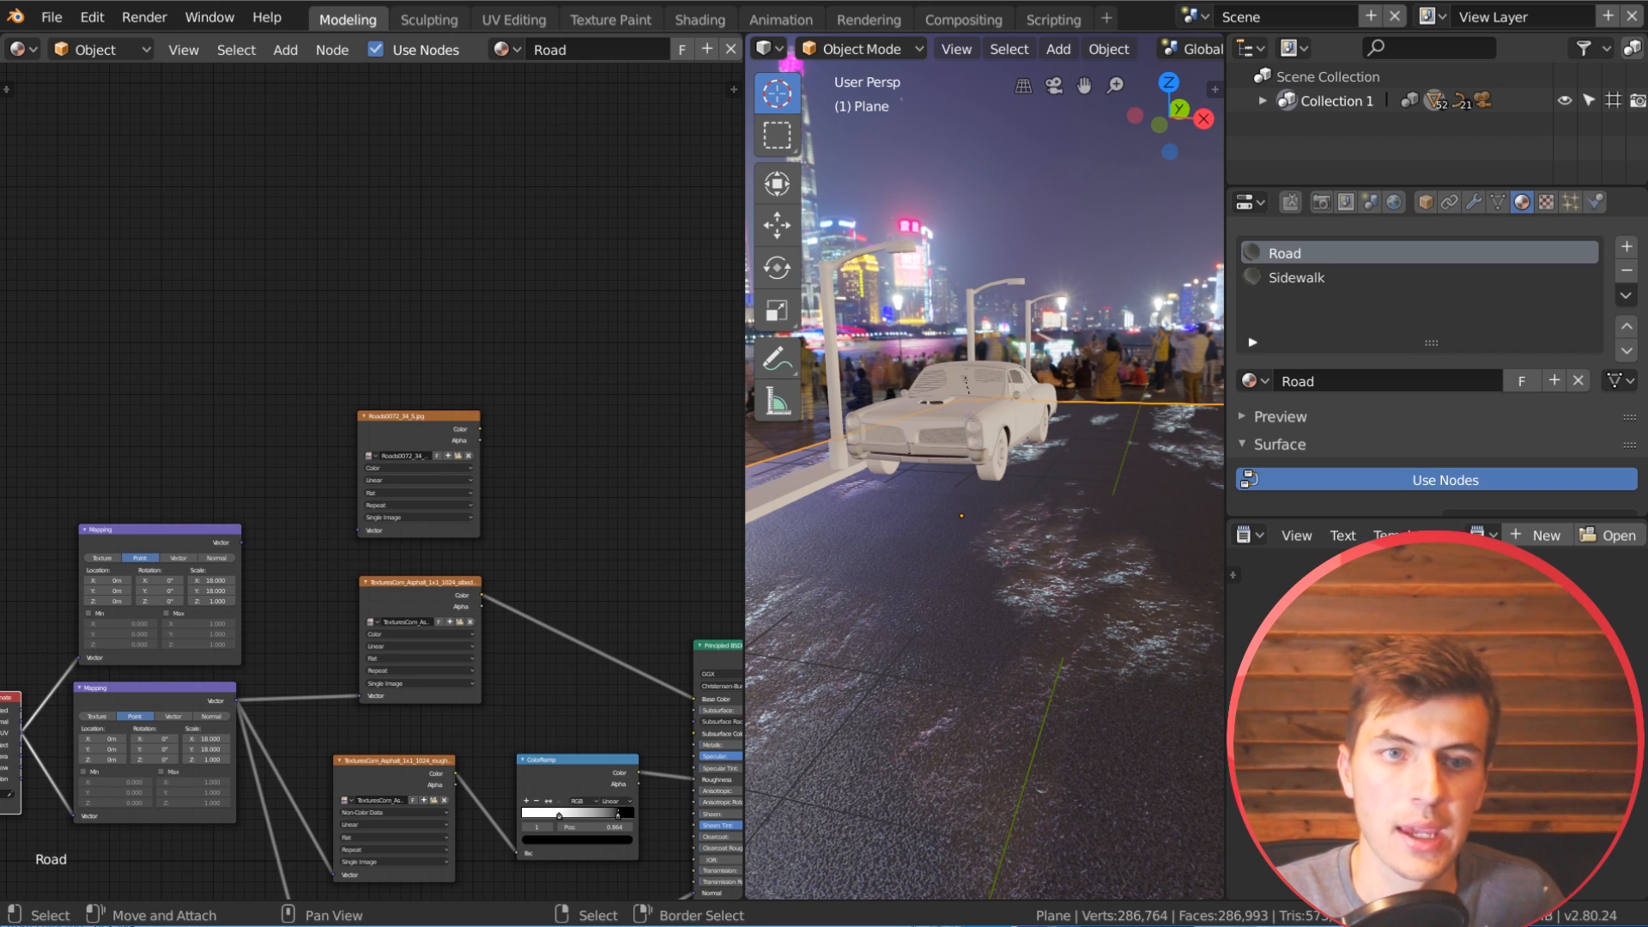
Step: Set the new Mapping node's scale to X 1.25 and Y 3, and feed its Vector output into the Roads0072_34_S.jpg texture
click(209, 581)
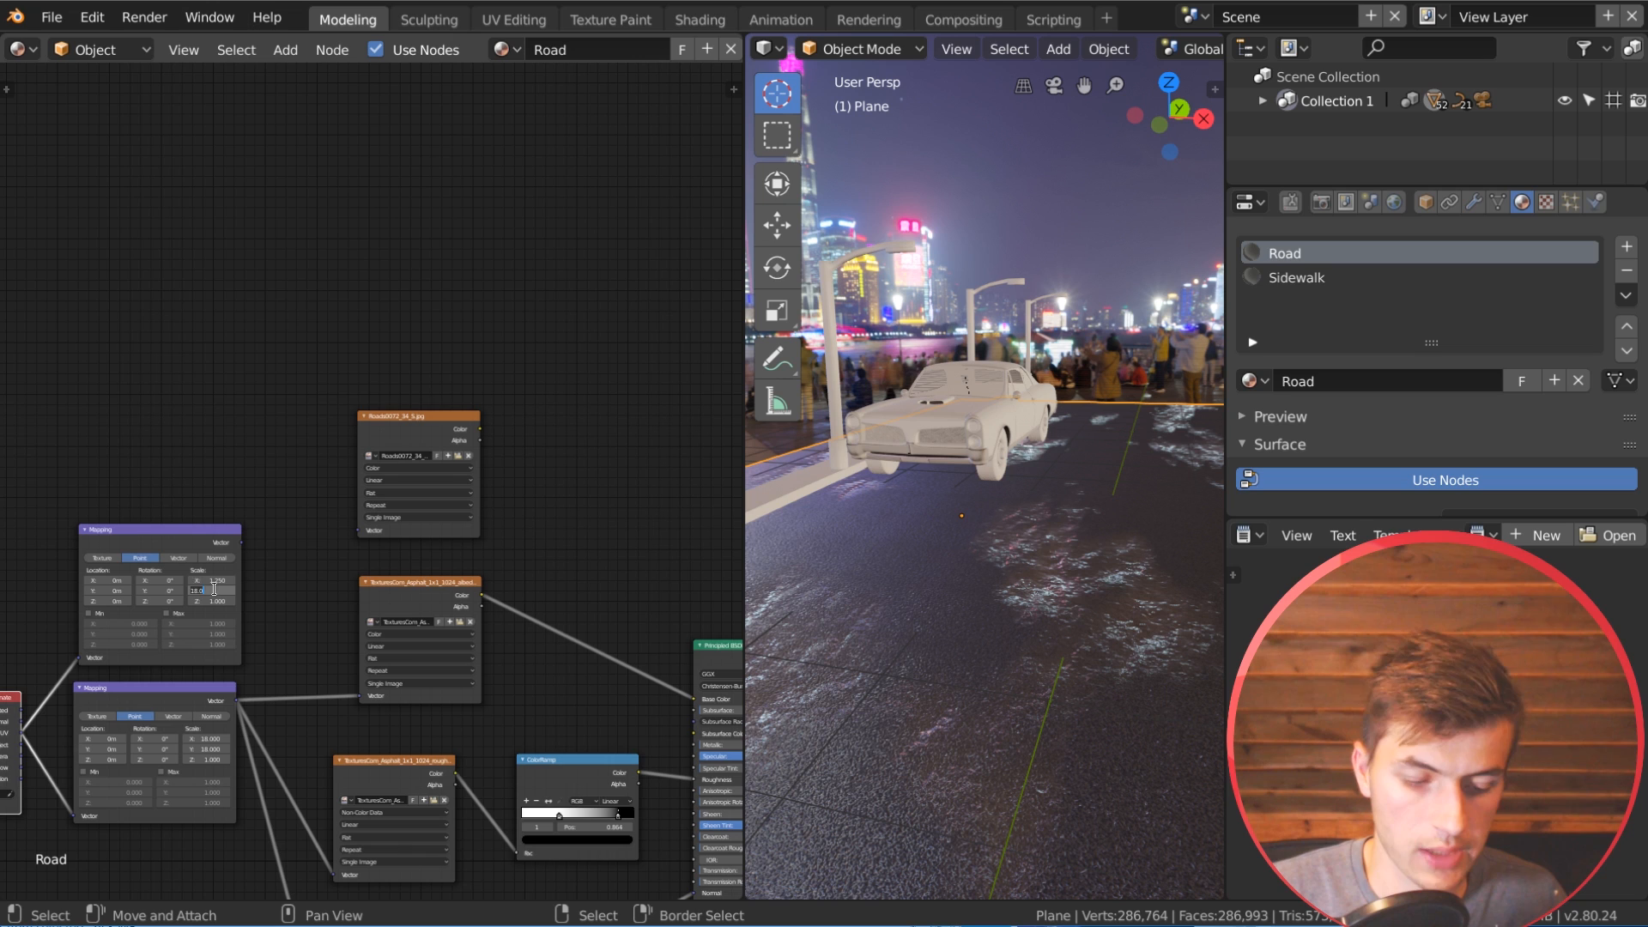
drag(242, 541, 359, 530)
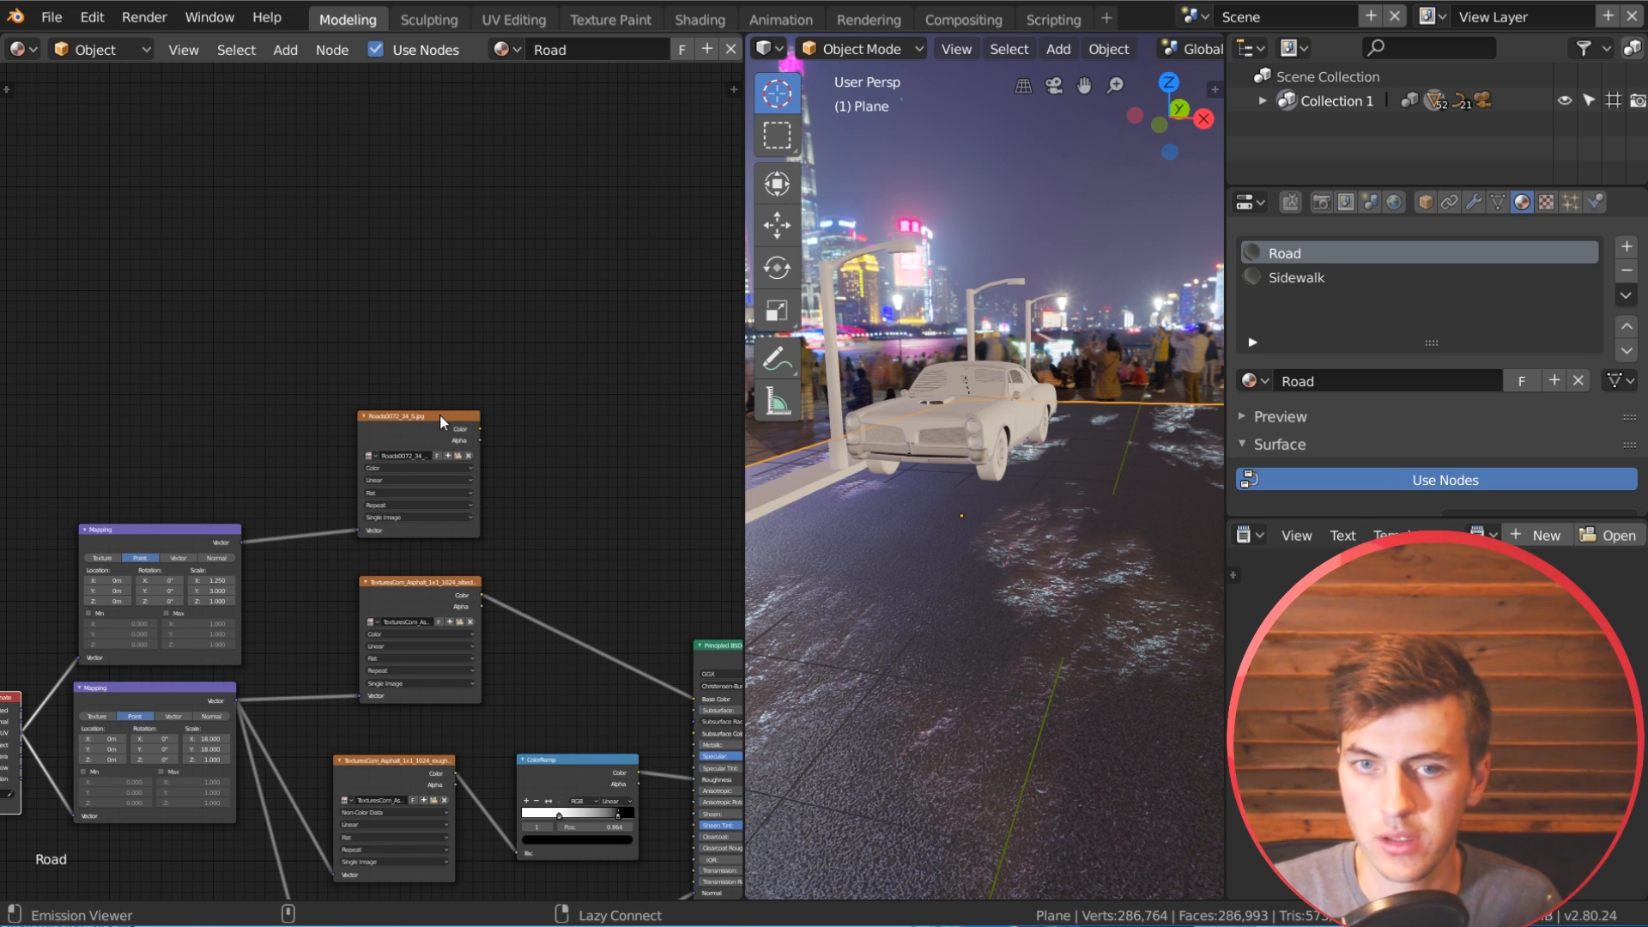
Step: Preview the Roads0072_34_S.jpg texture on the road plane and set its Mapping node's Z rotation to 90°
ctrl+shift+click(441, 416)
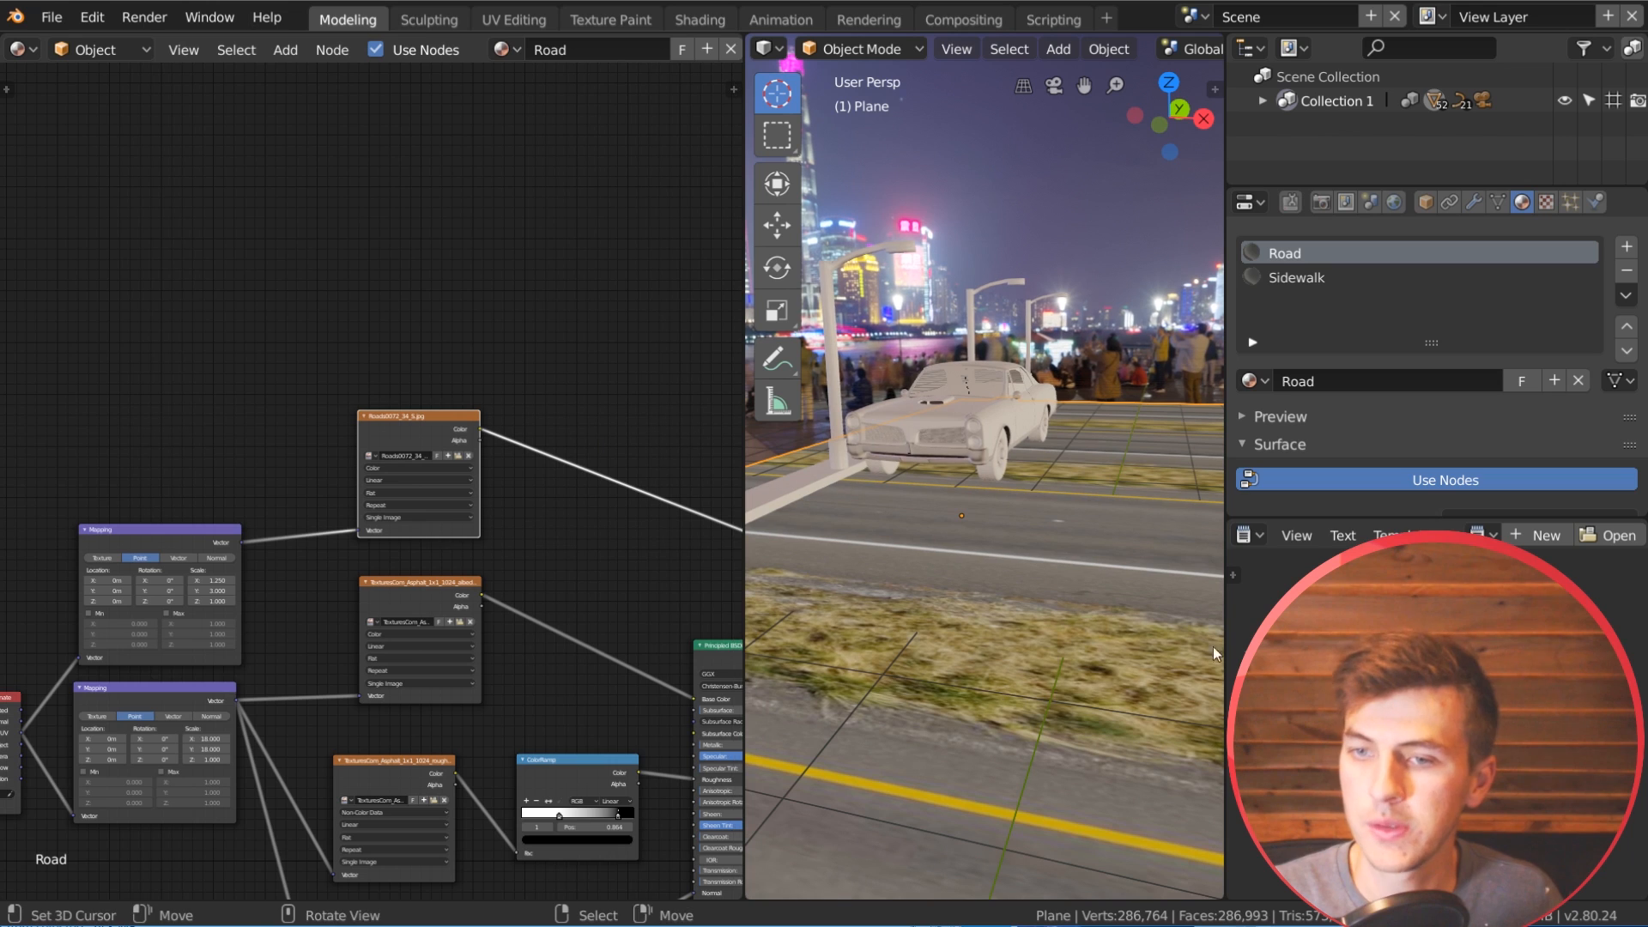
middle_drag(971, 644, 960, 775)
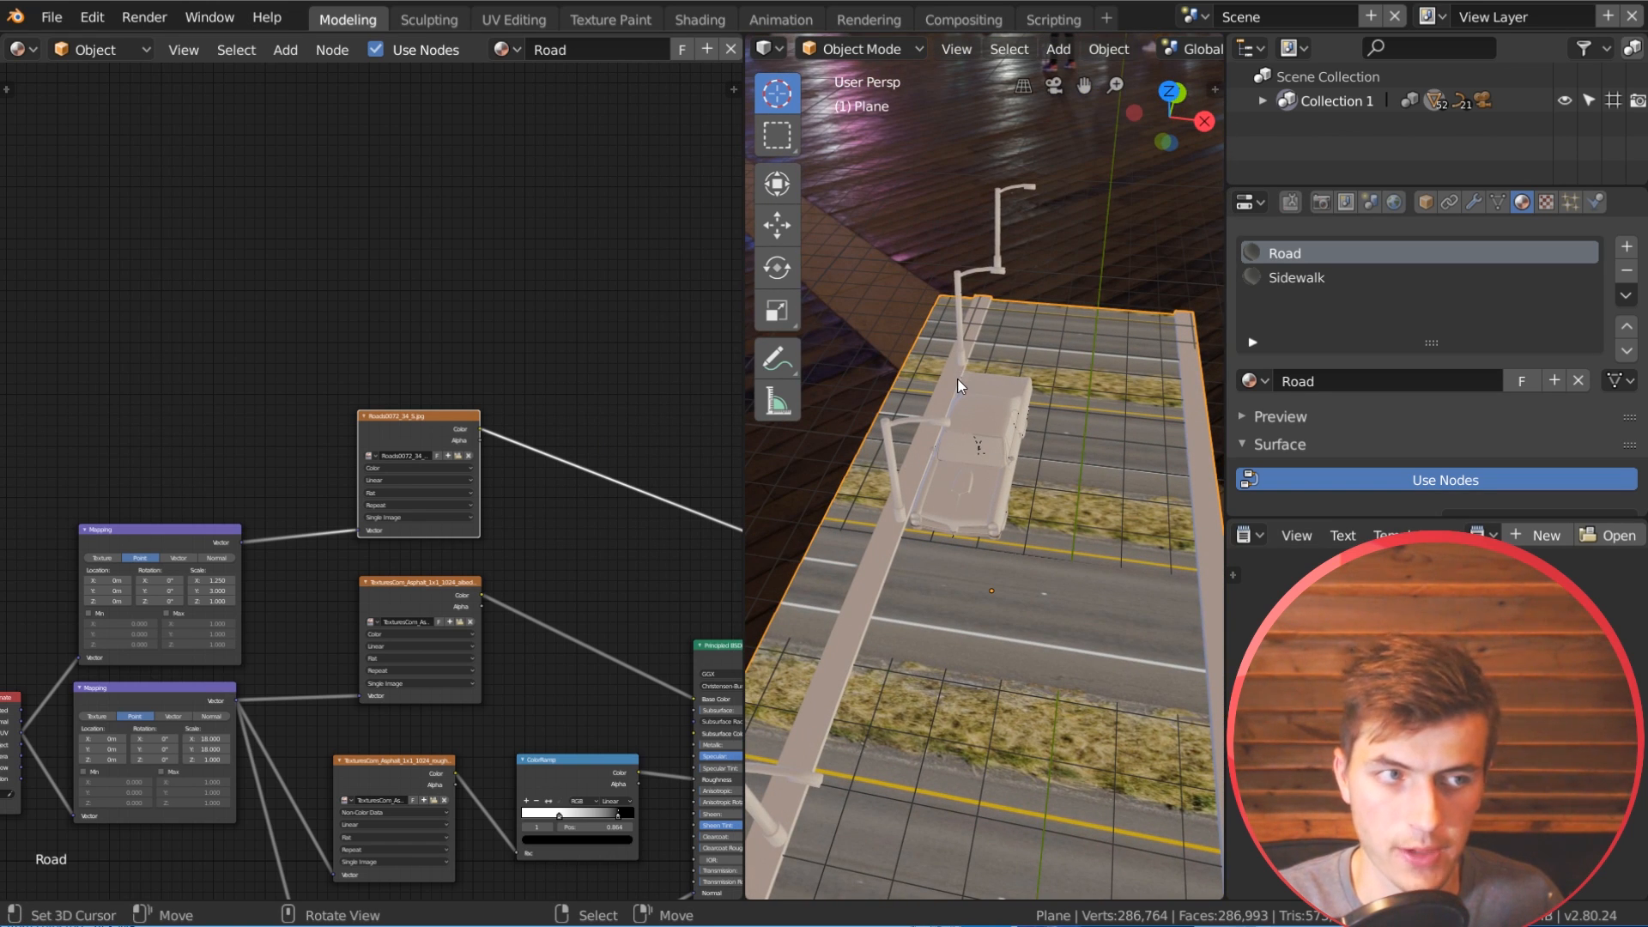
scroll(515, 558, up, 2)
middle_drag(318, 442, 496, 359)
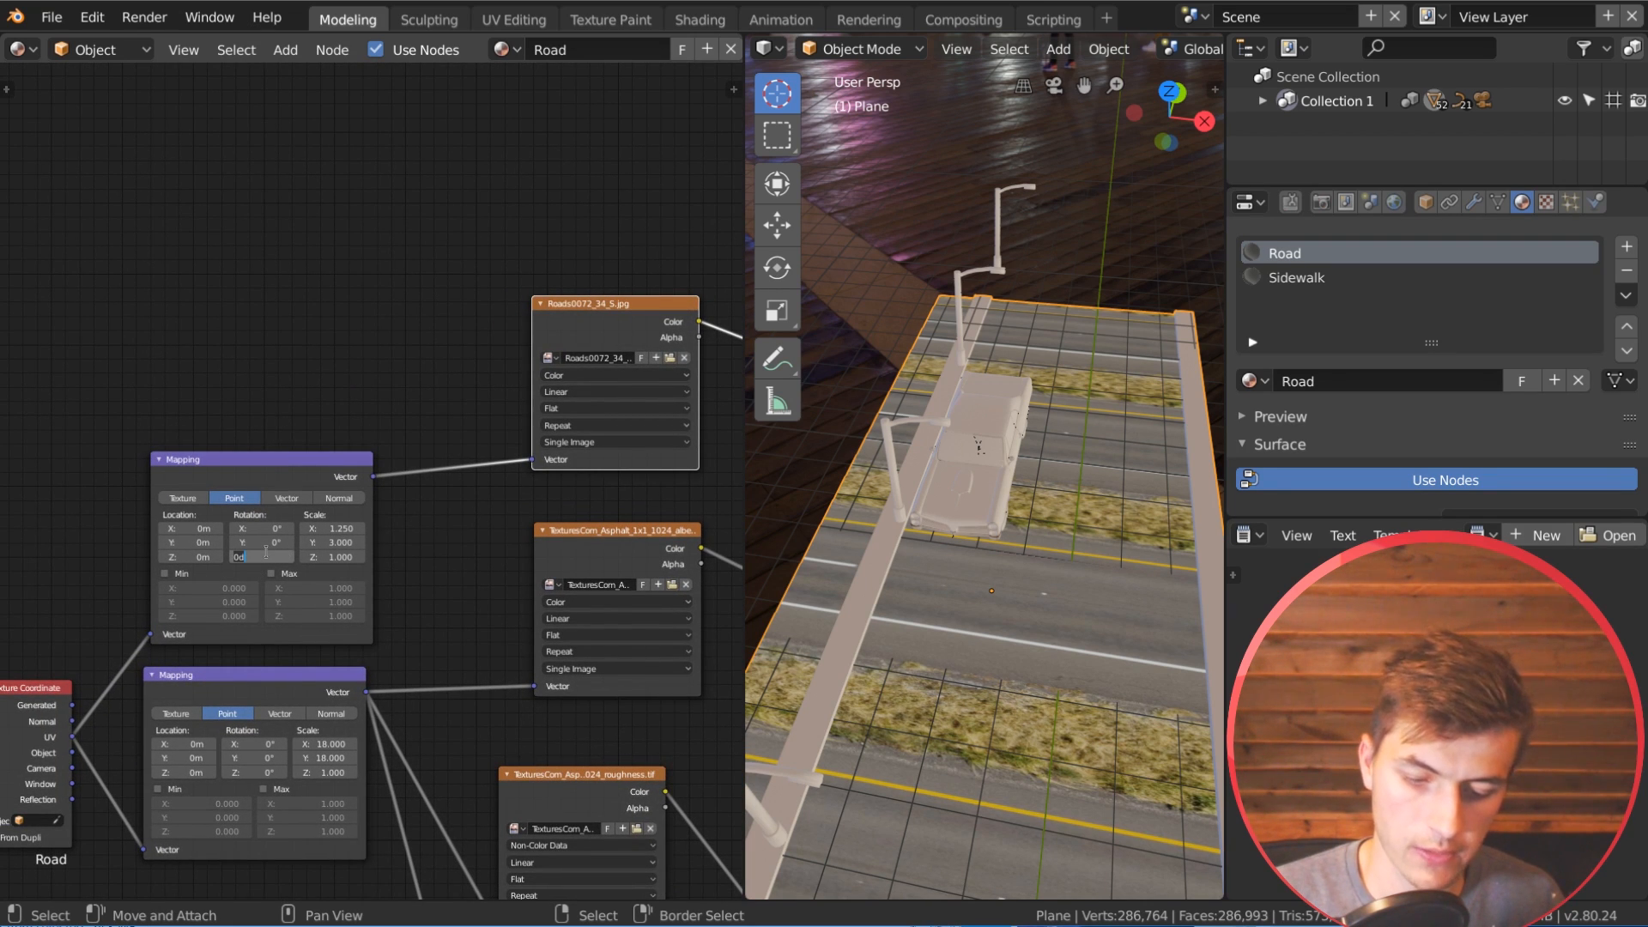
text(90)
key(Return)
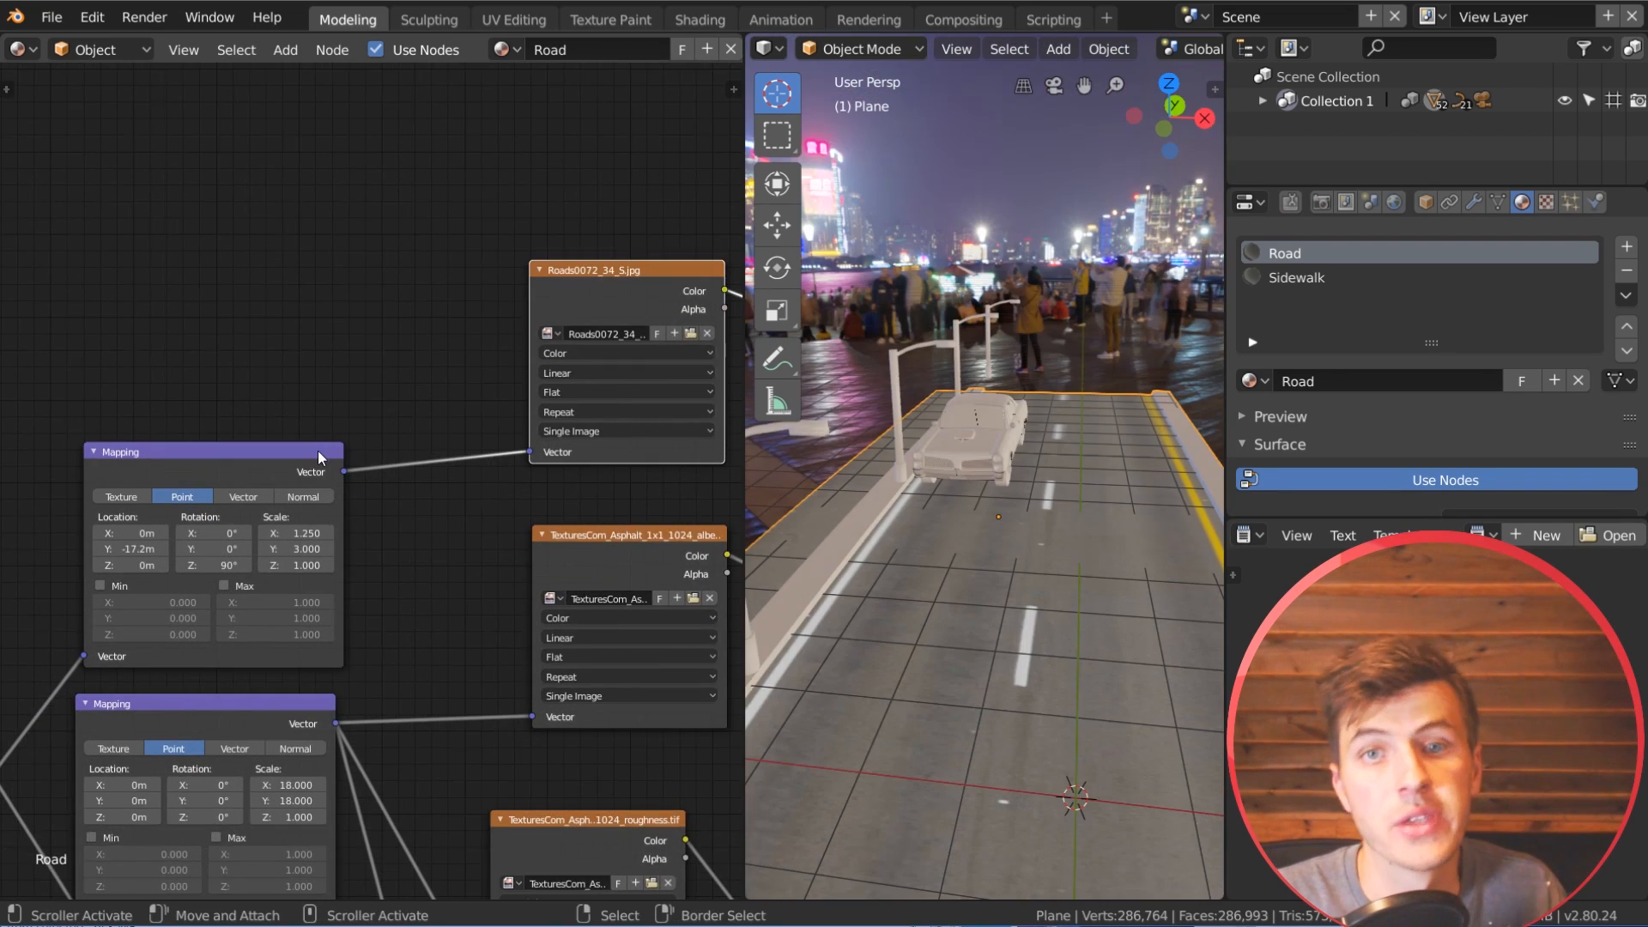
Step: Set the road image's Mapping location to Y -17.2 m, aligning the lane markings along the road plane
scroll(144, 558, up, 1)
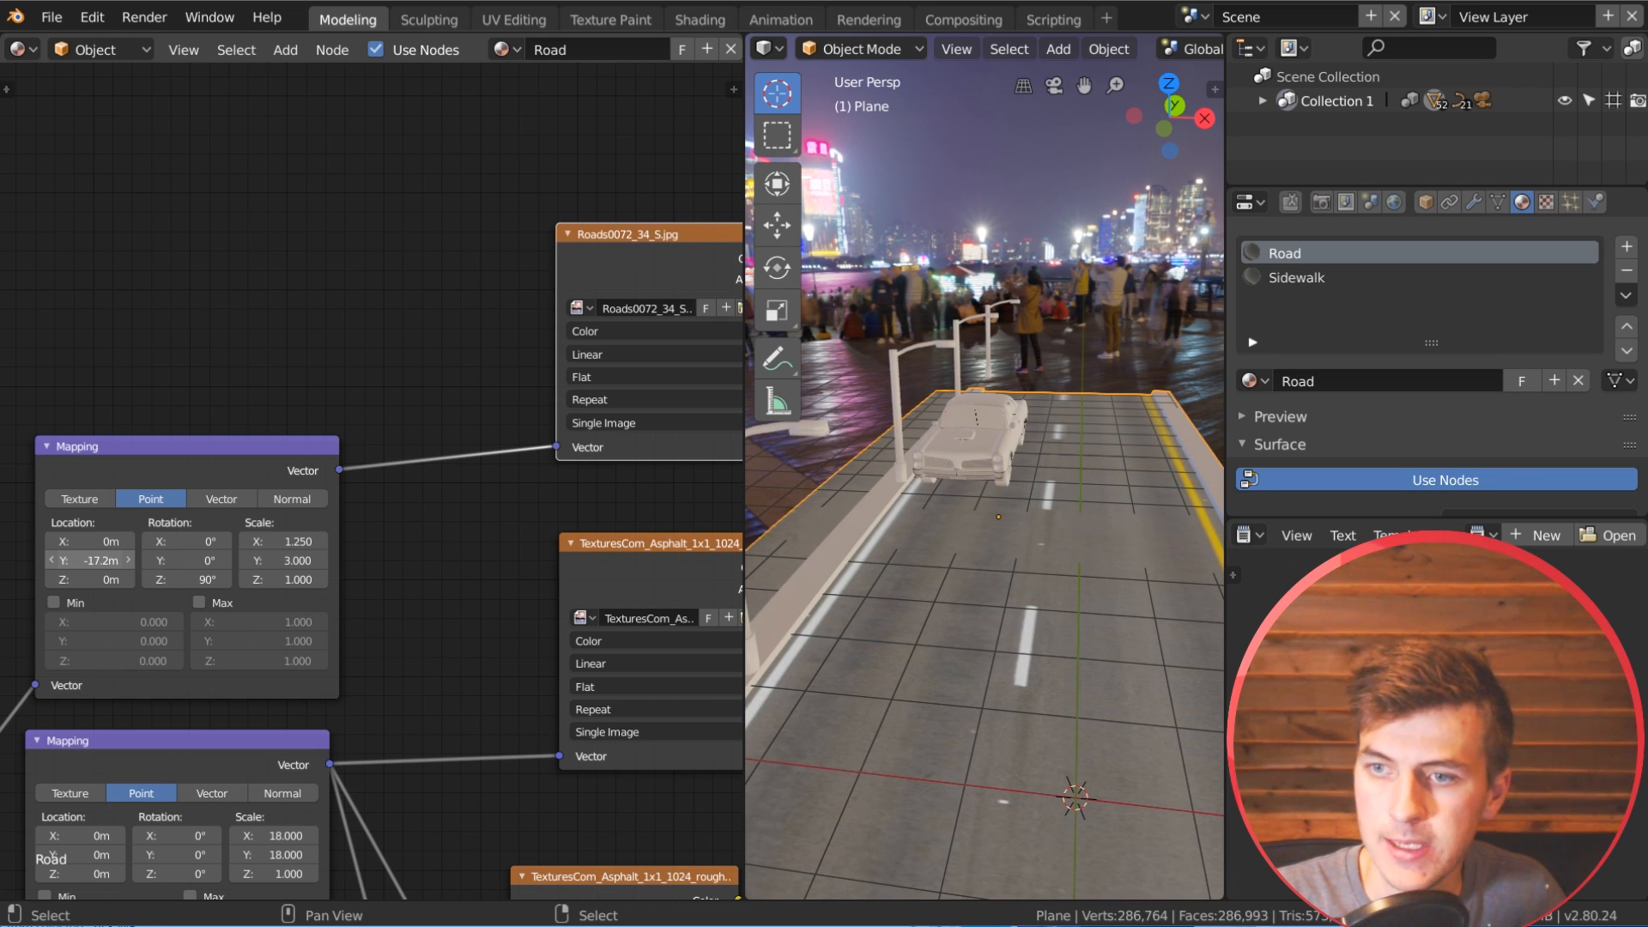
drag(82, 564, 75, 564)
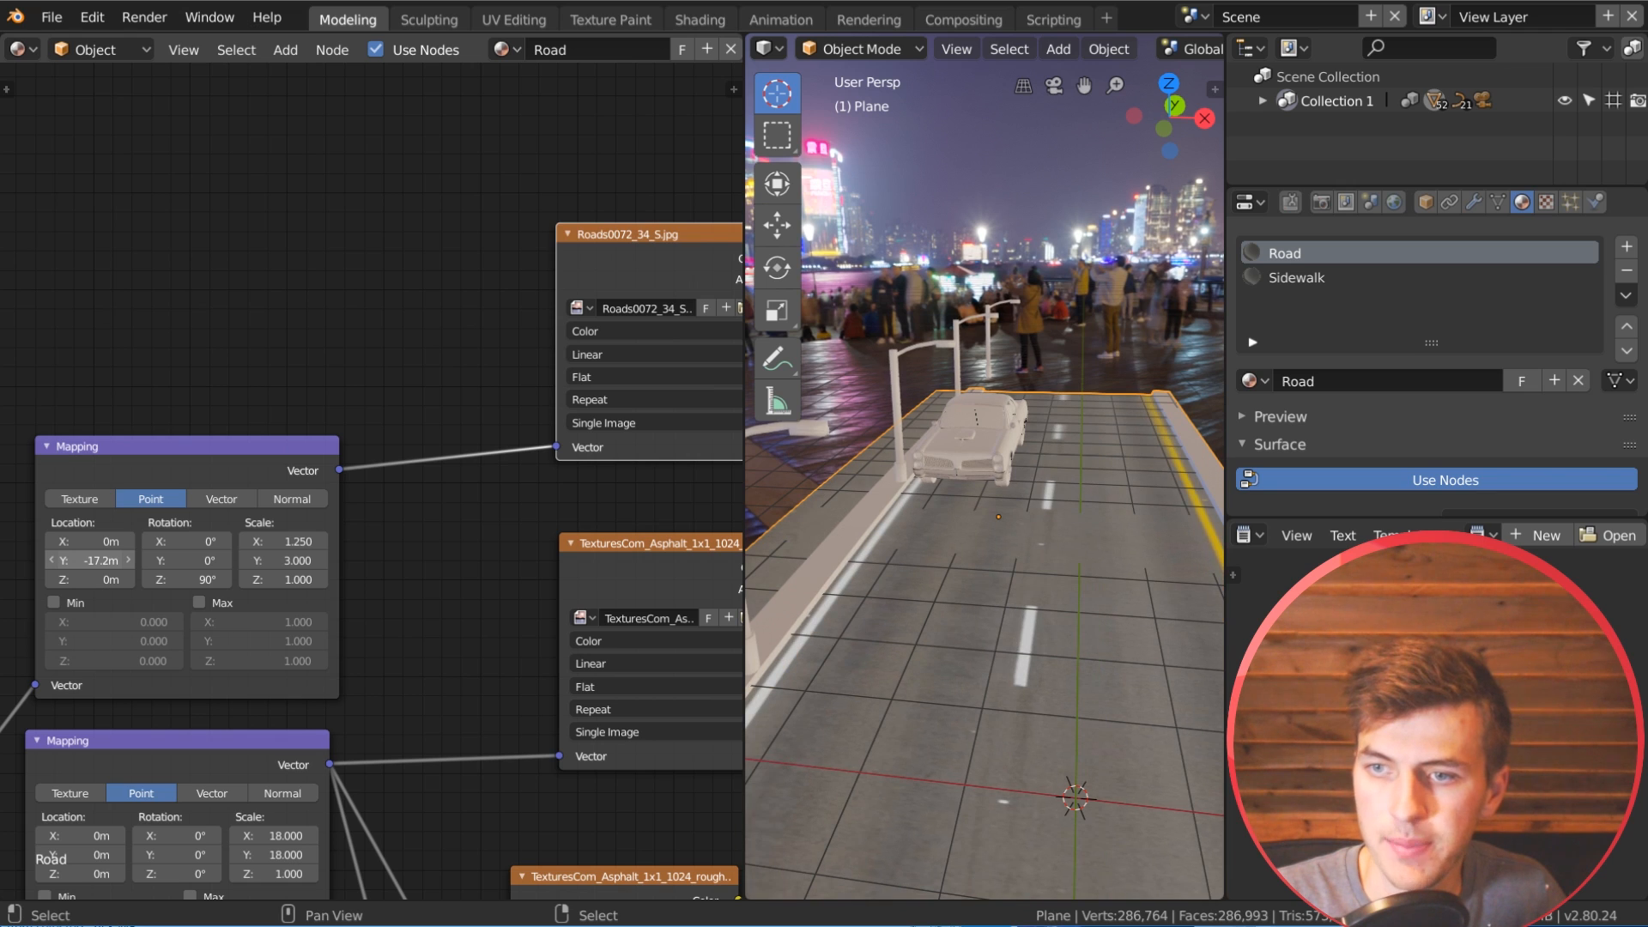
scroll(86, 564, up, 1)
middle_drag(82, 564, 146, 555)
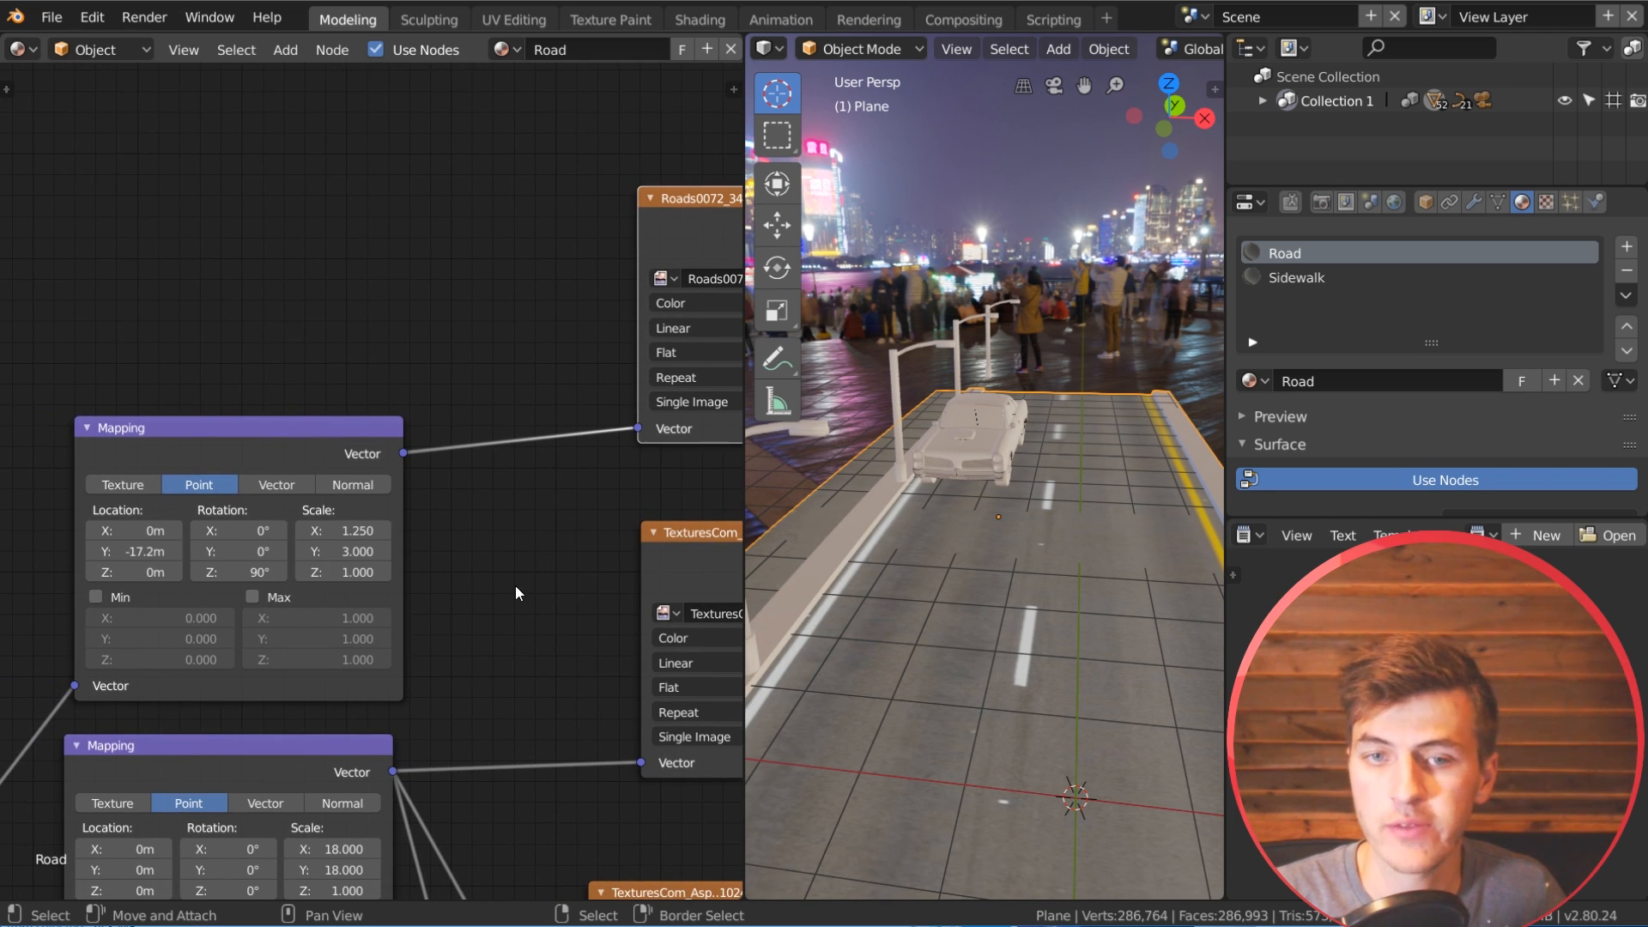
scroll(486, 619, up, 1)
scroll(486, 619, up, 2)
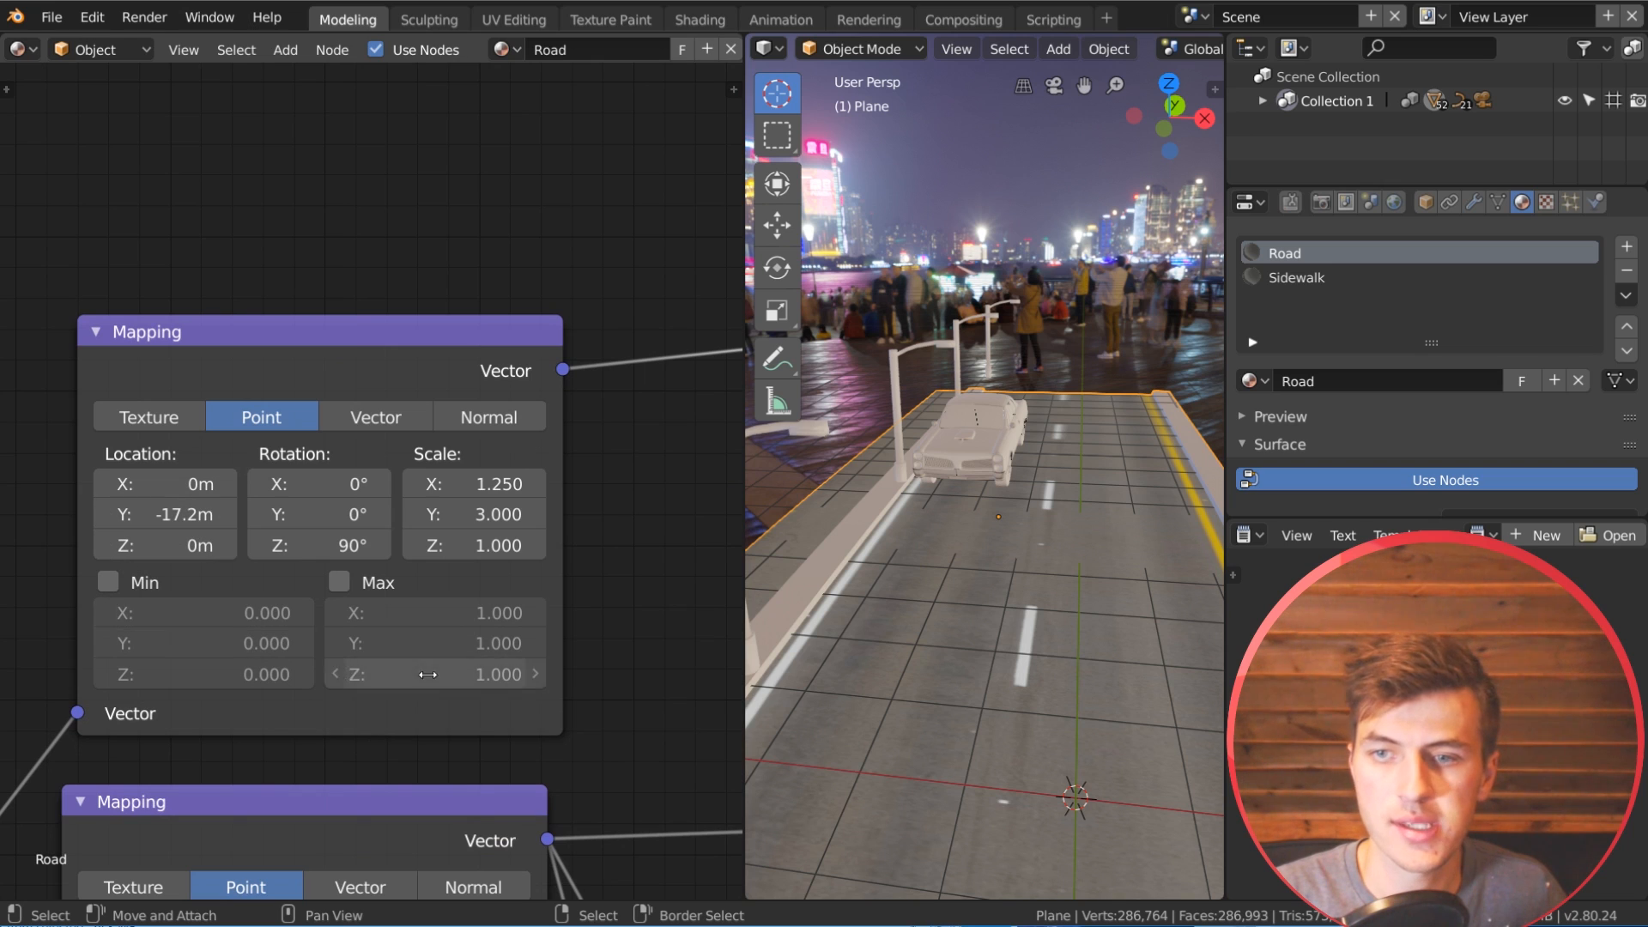
middle_drag(1029, 686, 1038, 666)
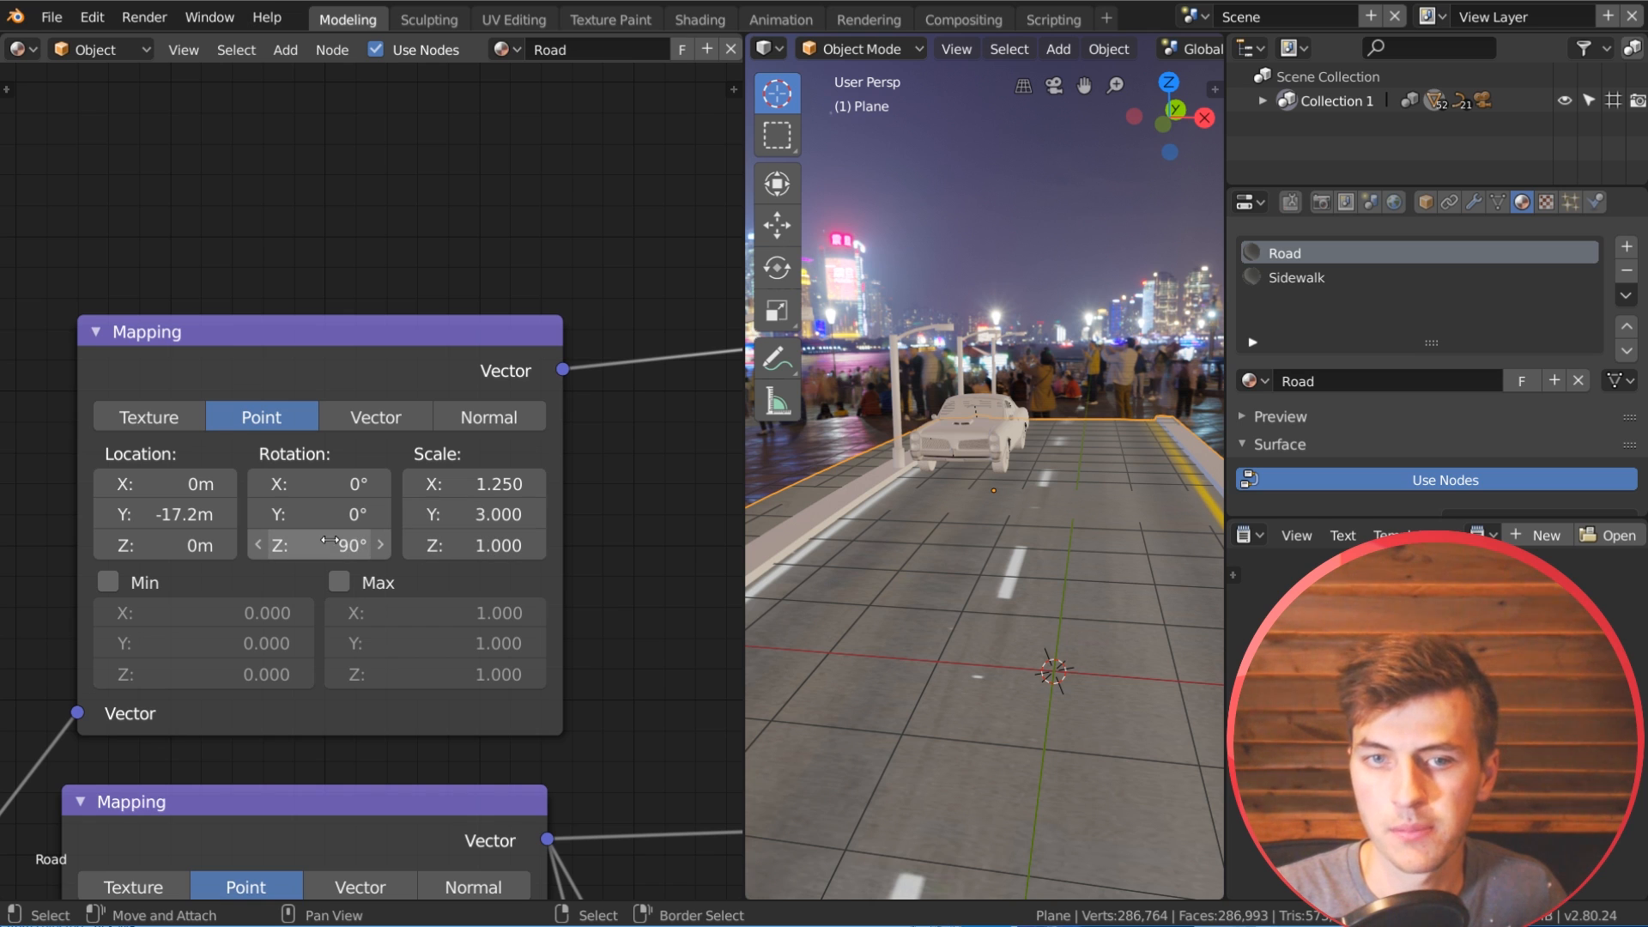
middle_drag(976, 576, 954, 745)
scroll(525, 468, down, 3)
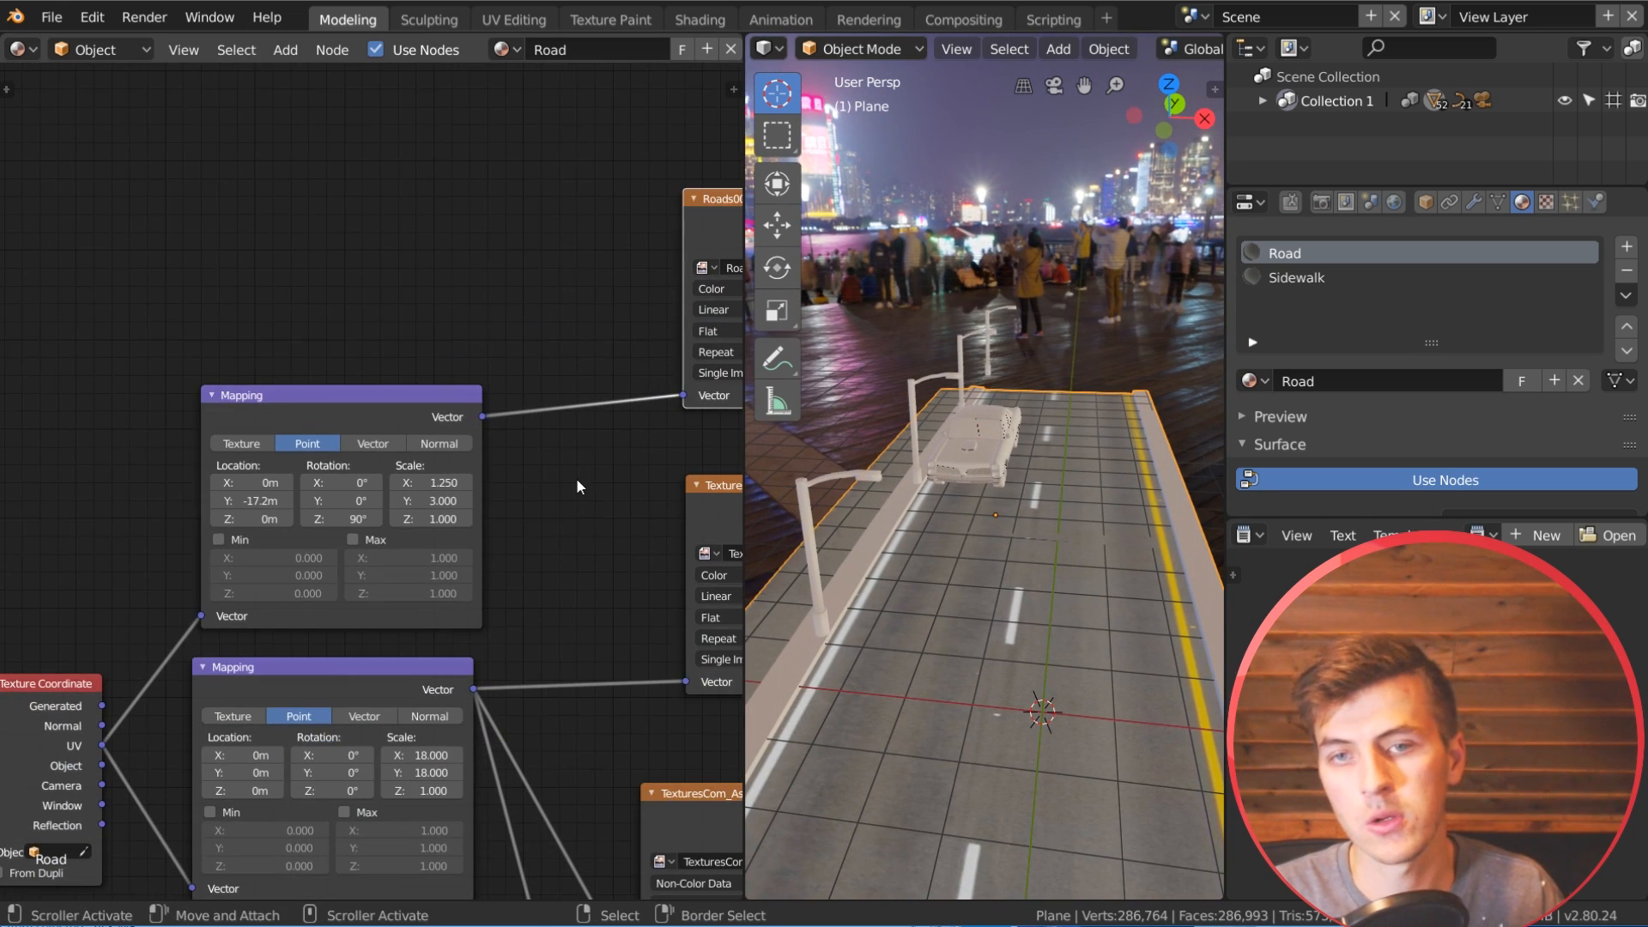
Step: Add a MixRGB node on the link between the asphalt albedo texture and the Principled BSDF's Base Color
scroll(533, 581, down, 2)
middle_drag(533, 581, 71, 530)
key(shift+a)
mouse_move(482, 449)
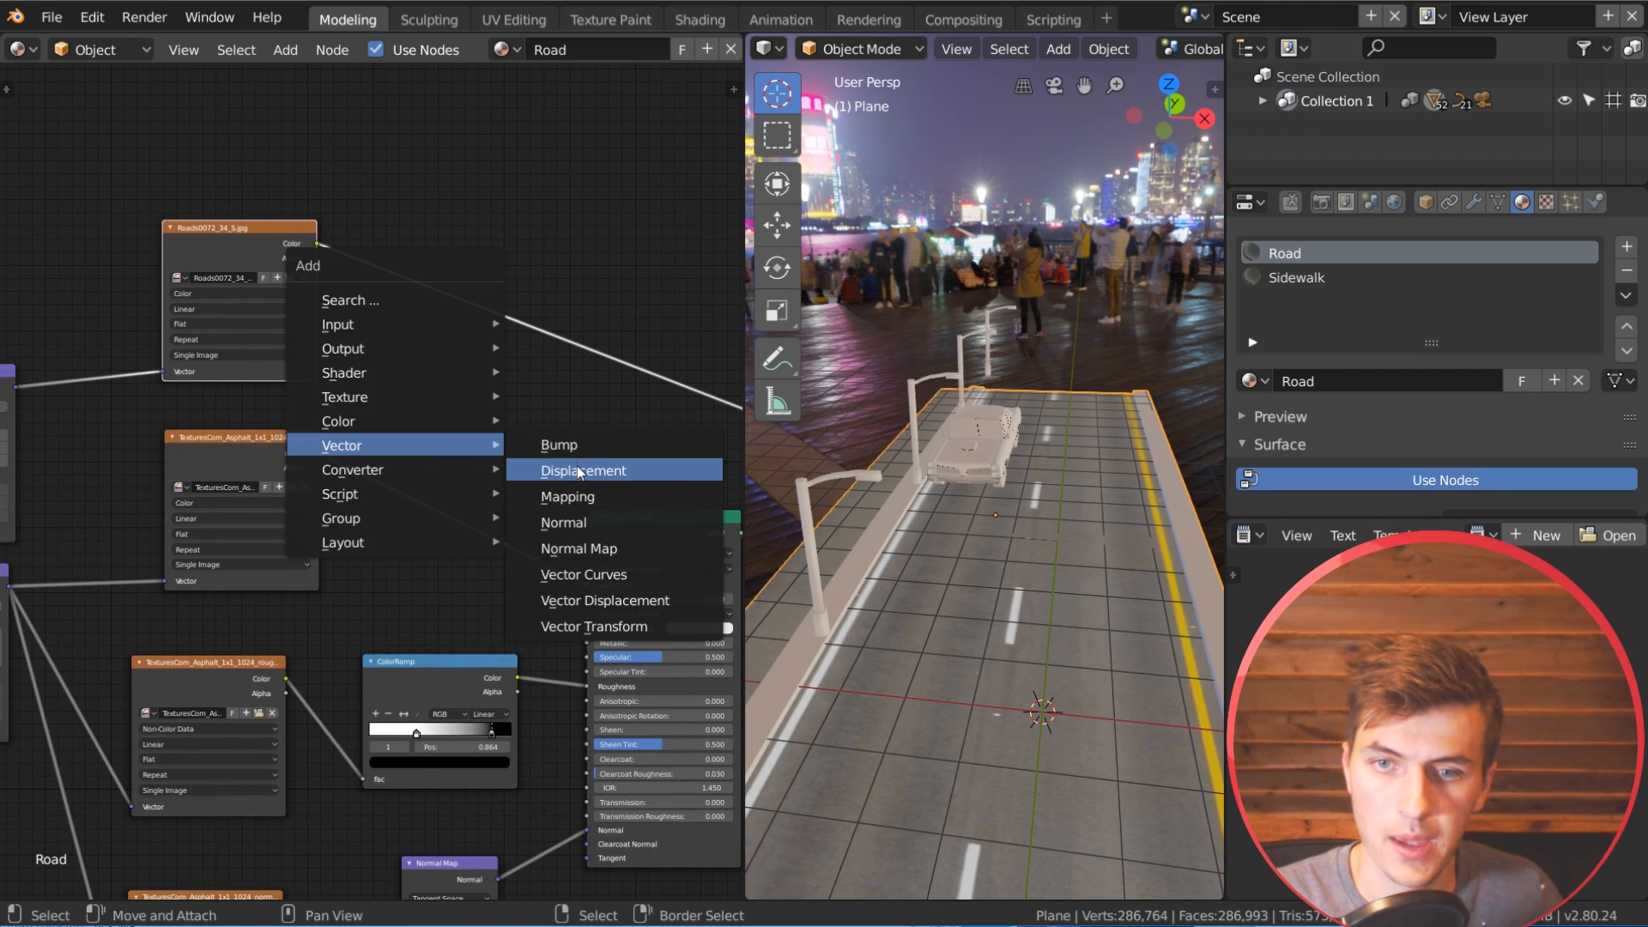
mouse_move(342, 425)
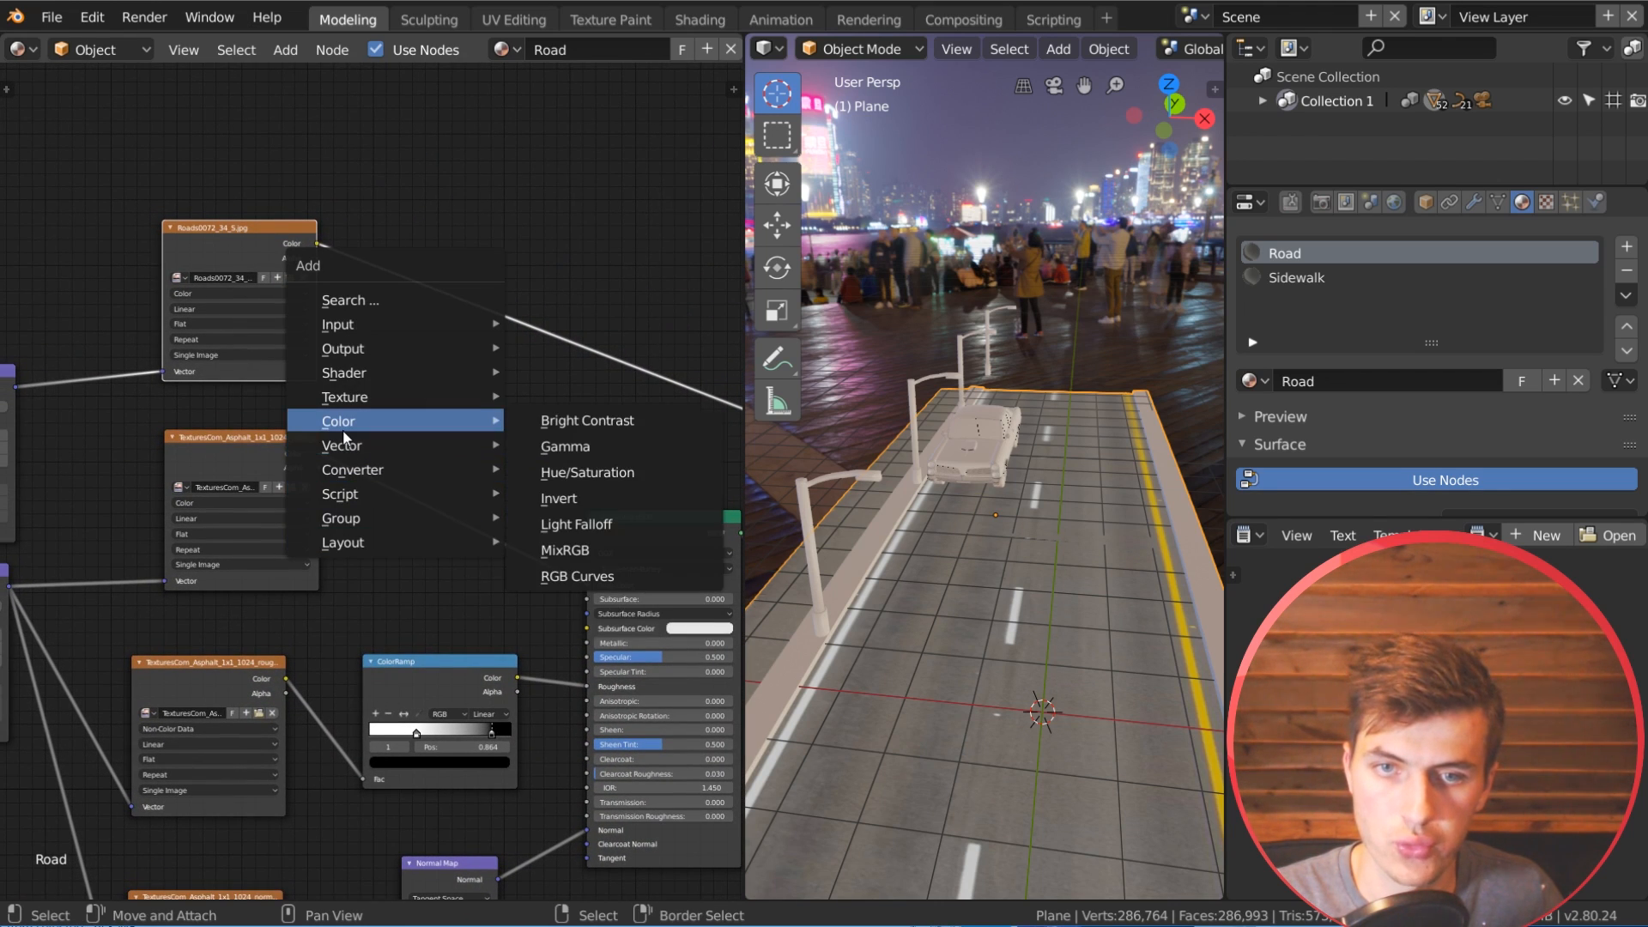
click(570, 552)
click(431, 429)
scroll(455, 426, up, 2)
scroll(460, 425, up, 3)
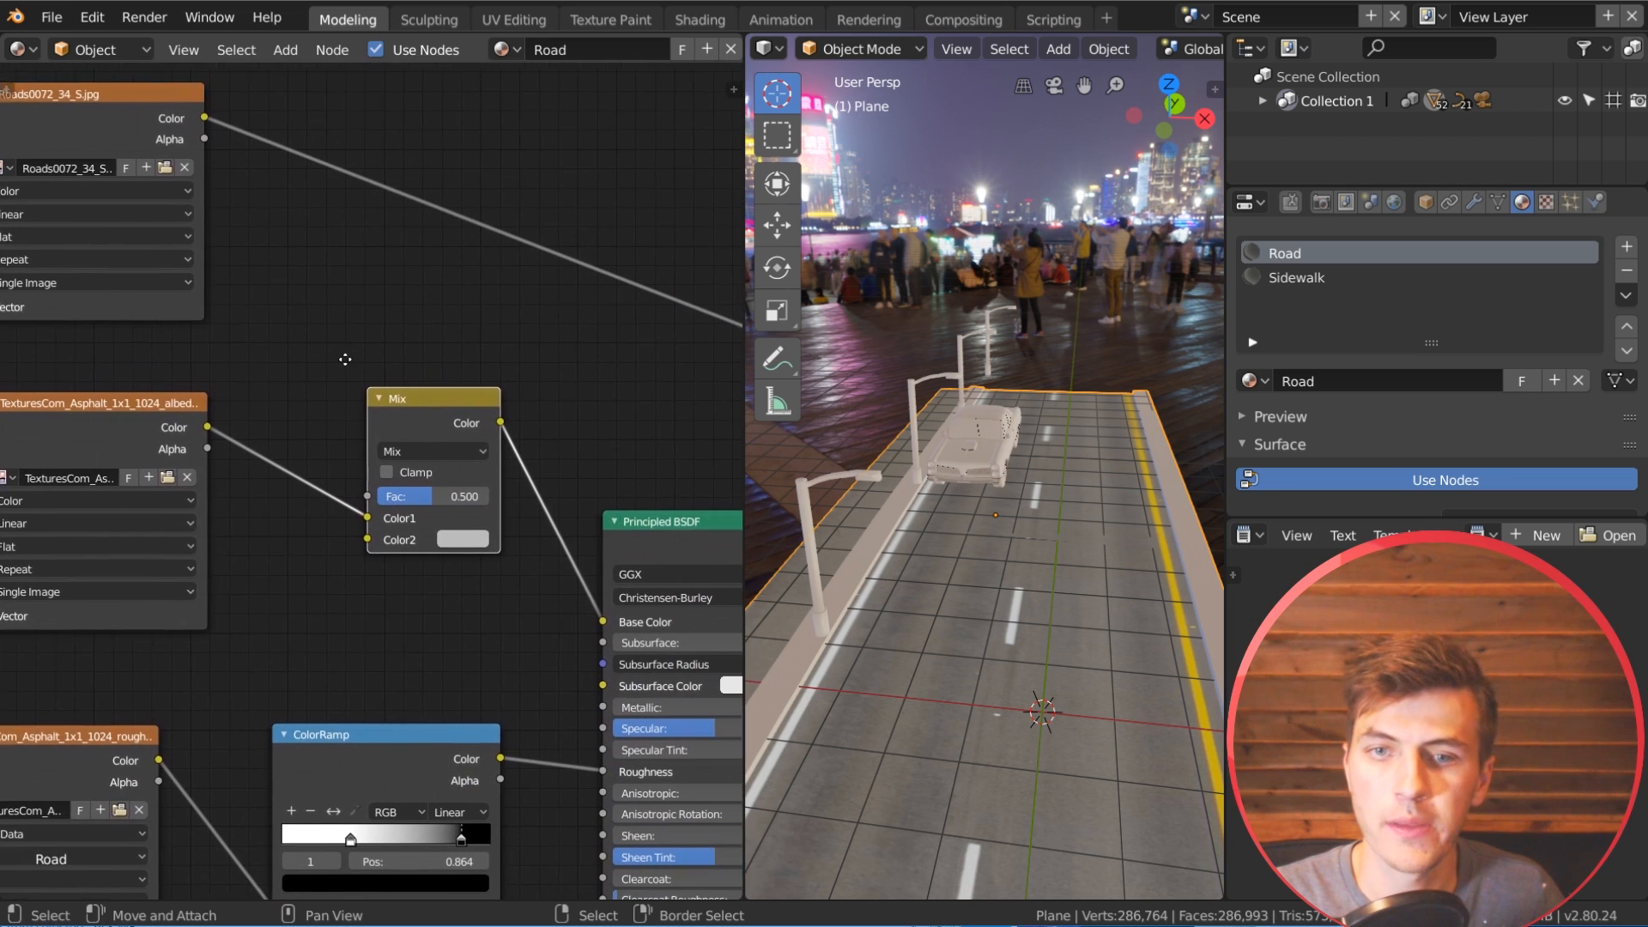
Step: Set the mix node to Difference with a factor of 0.860 and feed the road image's Color output into Color2
click(416, 441)
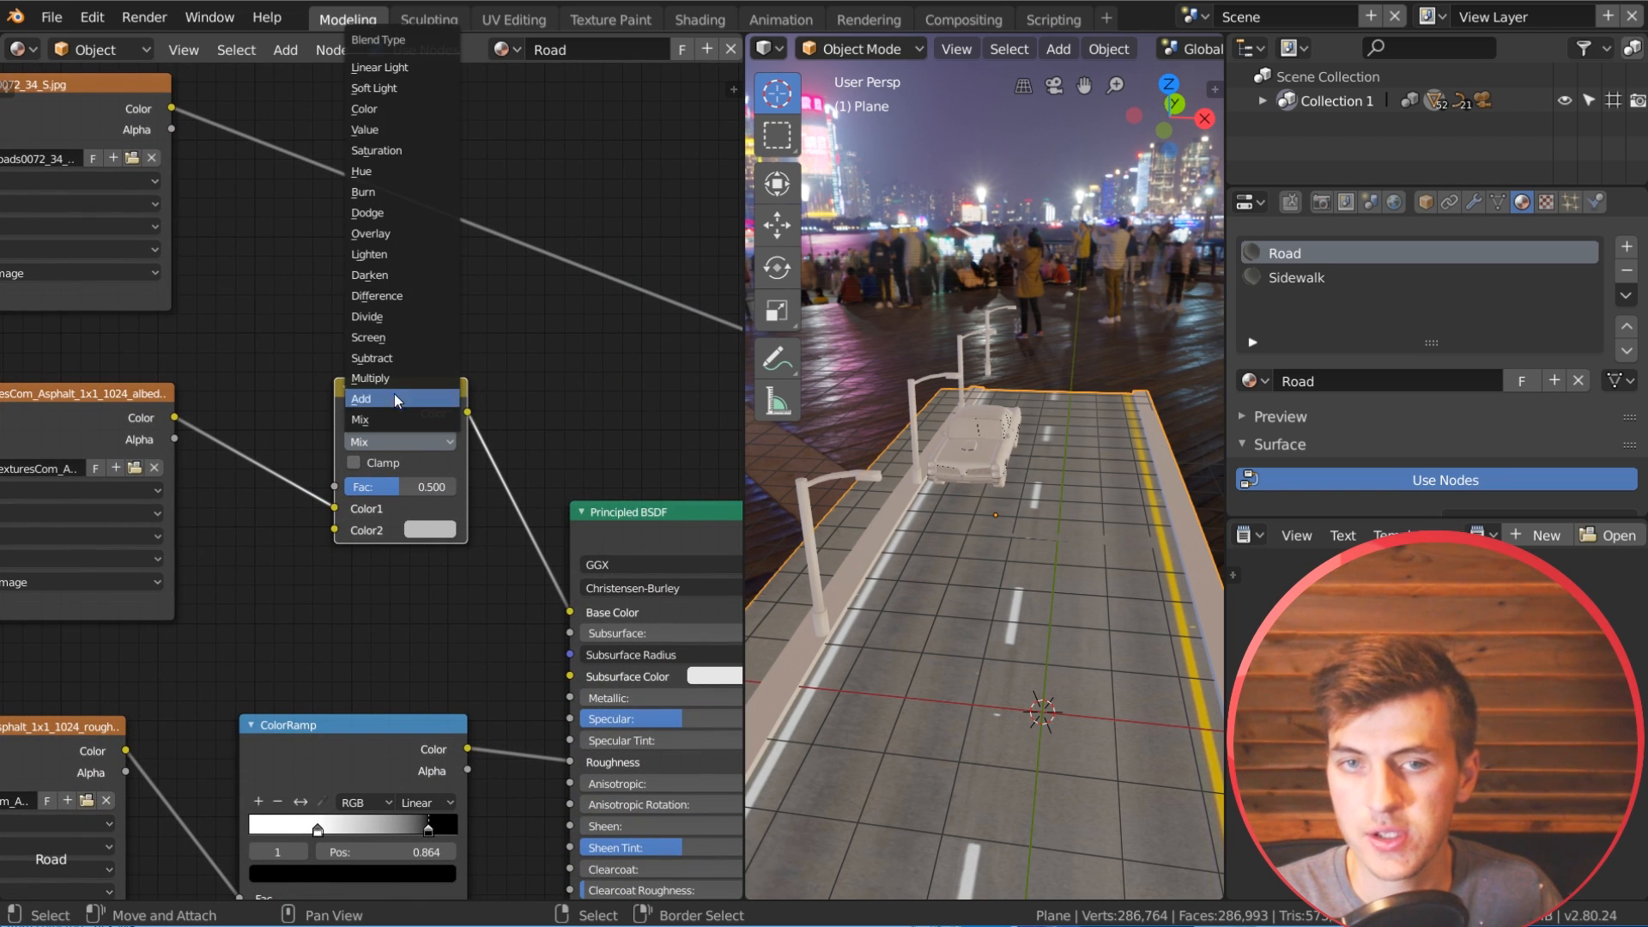
click(386, 297)
drag(172, 107, 336, 527)
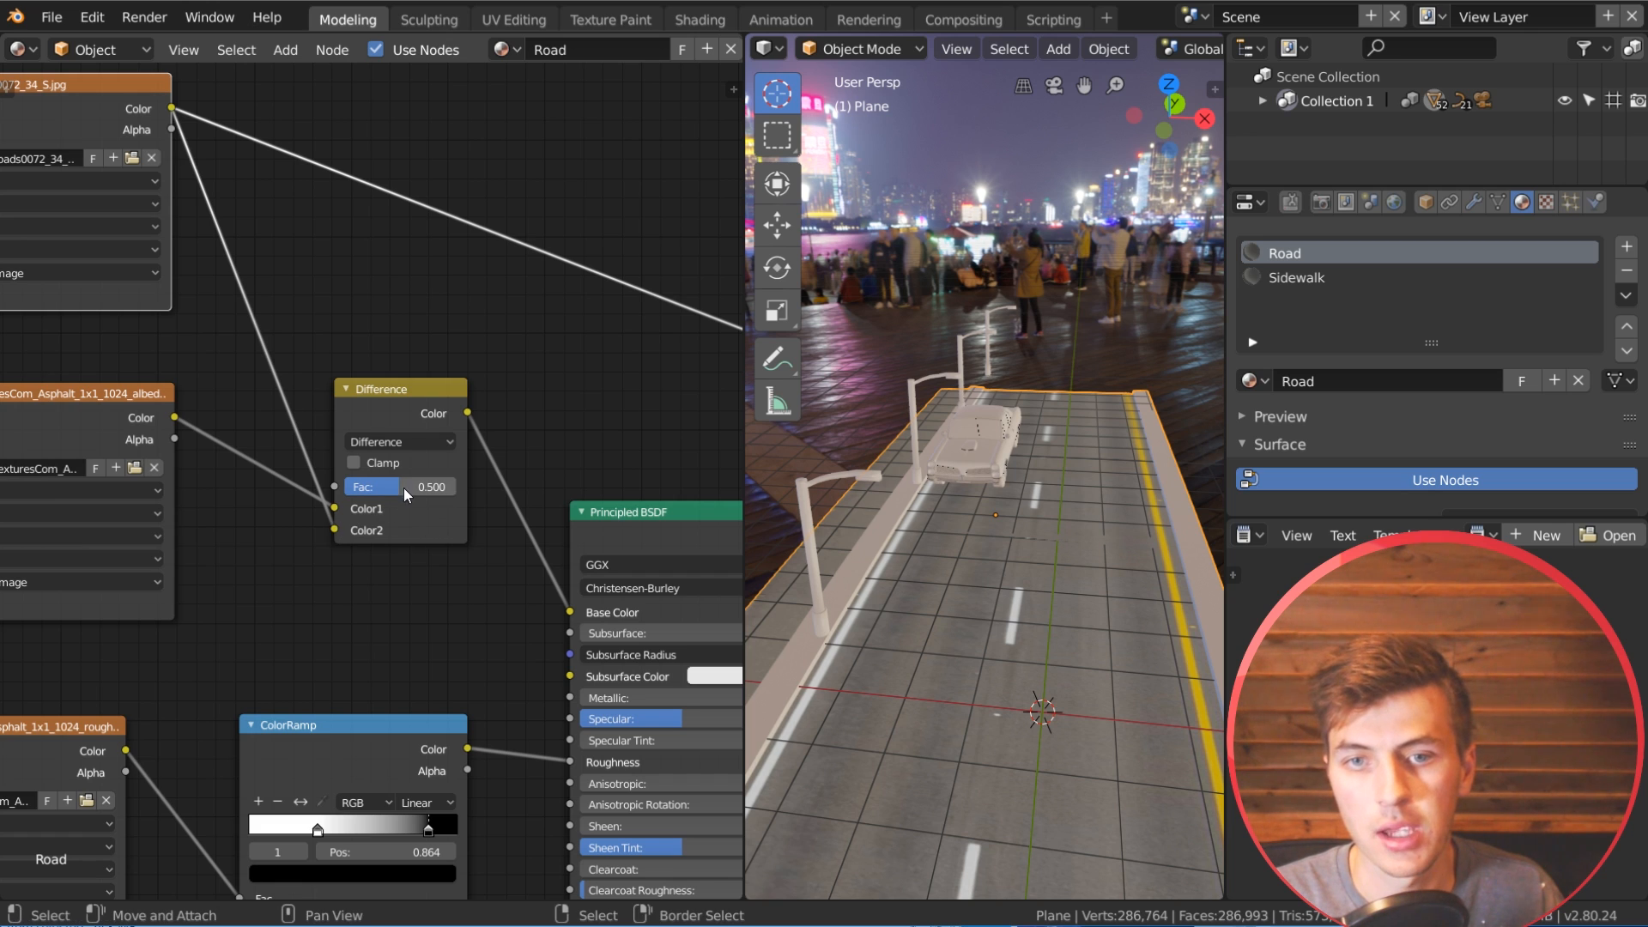
drag(410, 487, 440, 486)
scroll(482, 463, down, 3)
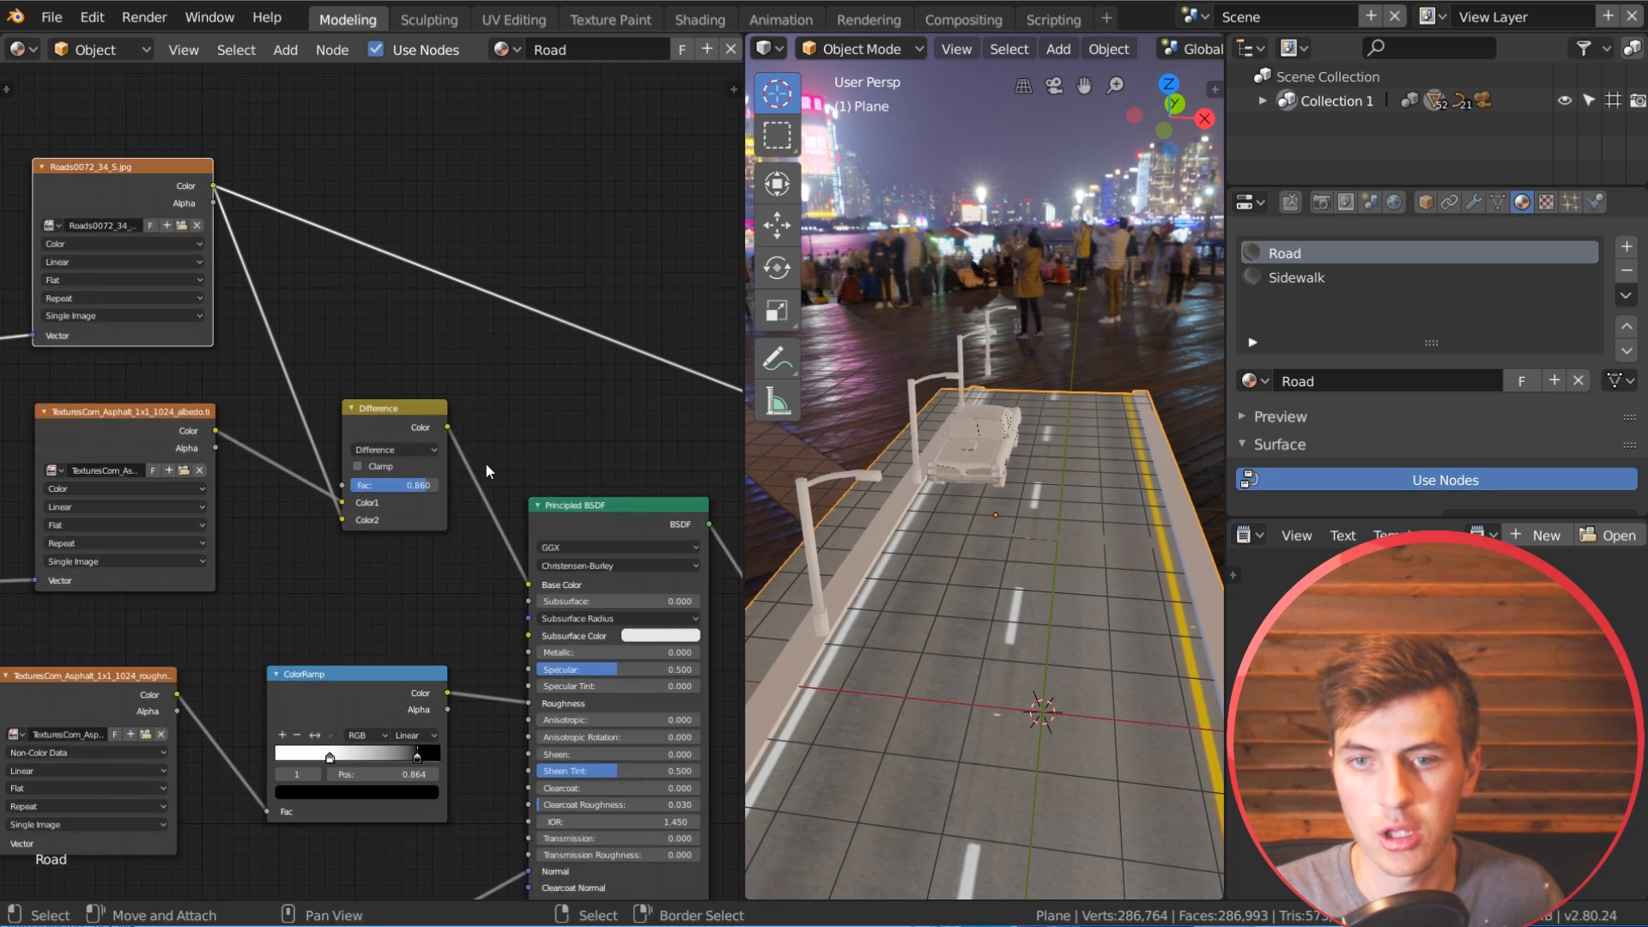
Step: Preview the dry asphalt Principled BSDF on its own and examine the lane markings up close on the road
middle_drag(698, 527, 474, 463)
ctrl+shift+click(404, 454)
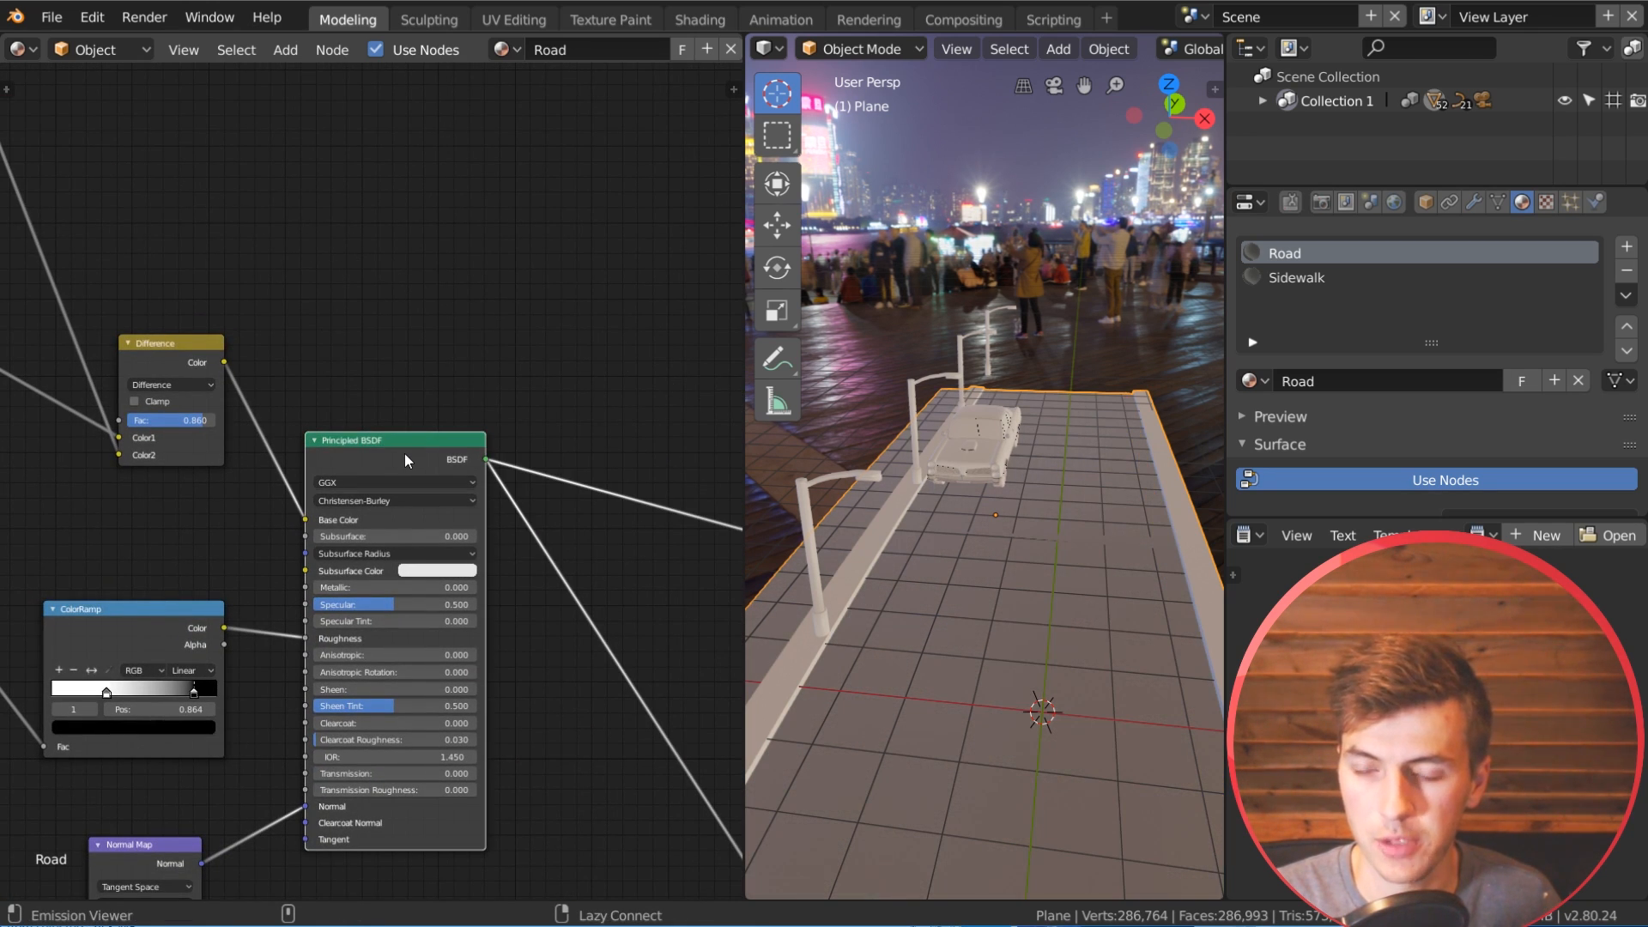
mouse_move(1048, 676)
middle_down()
mouse_move(1063, 683)
mouse_move(1064, 656)
middle_up()
scroll(1064, 658, up, 4)
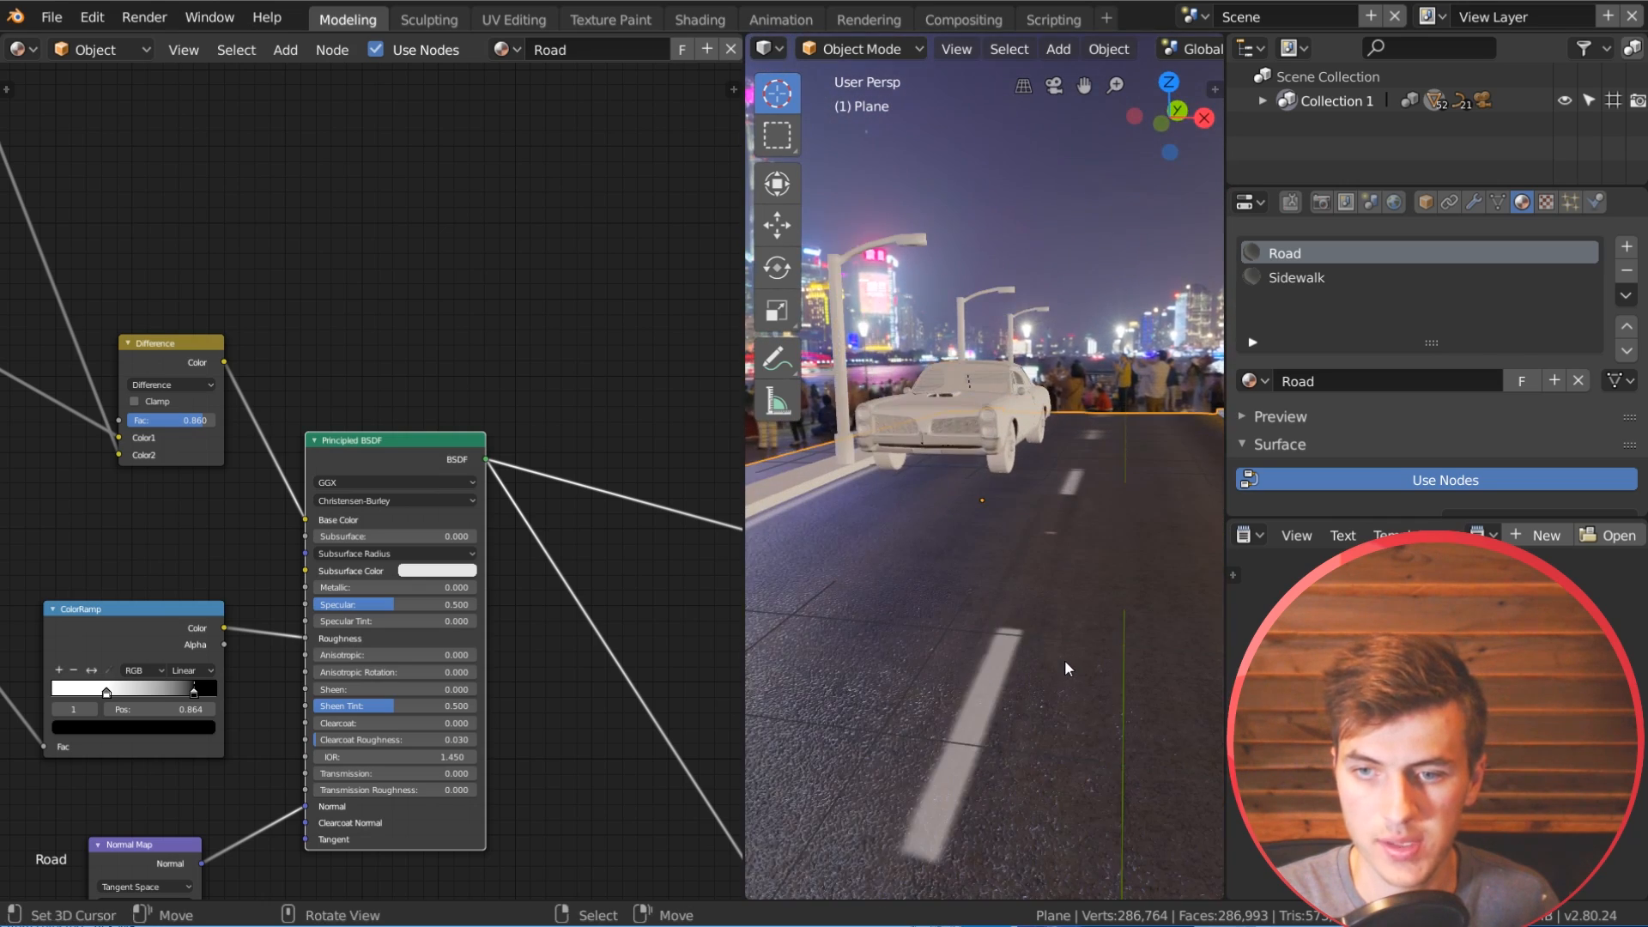
scroll(1064, 659, up, 2)
scroll(854, 751, up, 2)
scroll(945, 714, down, 5)
middle_drag(1007, 684, 987, 704)
scroll(453, 648, down, 2)
Step: Route the Mix Shader back to the Material Output and inspect the lane markings and wet patches around the car
middle_drag(455, 654, 461, 476)
ctrl+shift+click(346, 519)
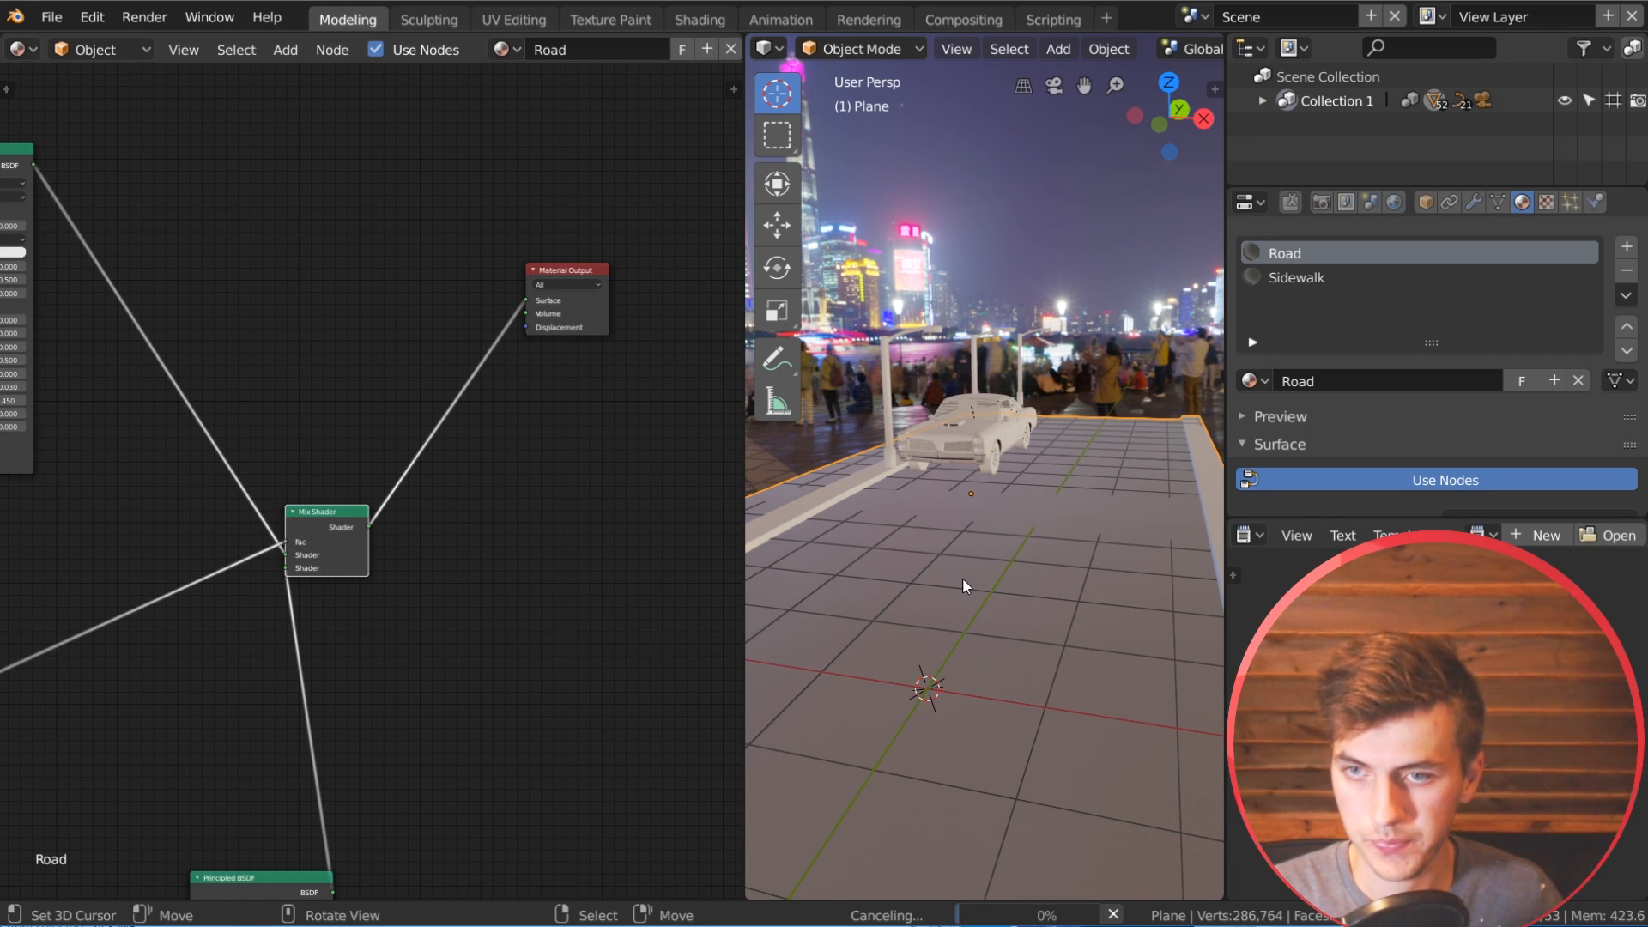
scroll(998, 739, up, 5)
middle_drag(1013, 729, 868, 663)
middle_drag(1037, 570, 986, 620)
scroll(1098, 569, down, 5)
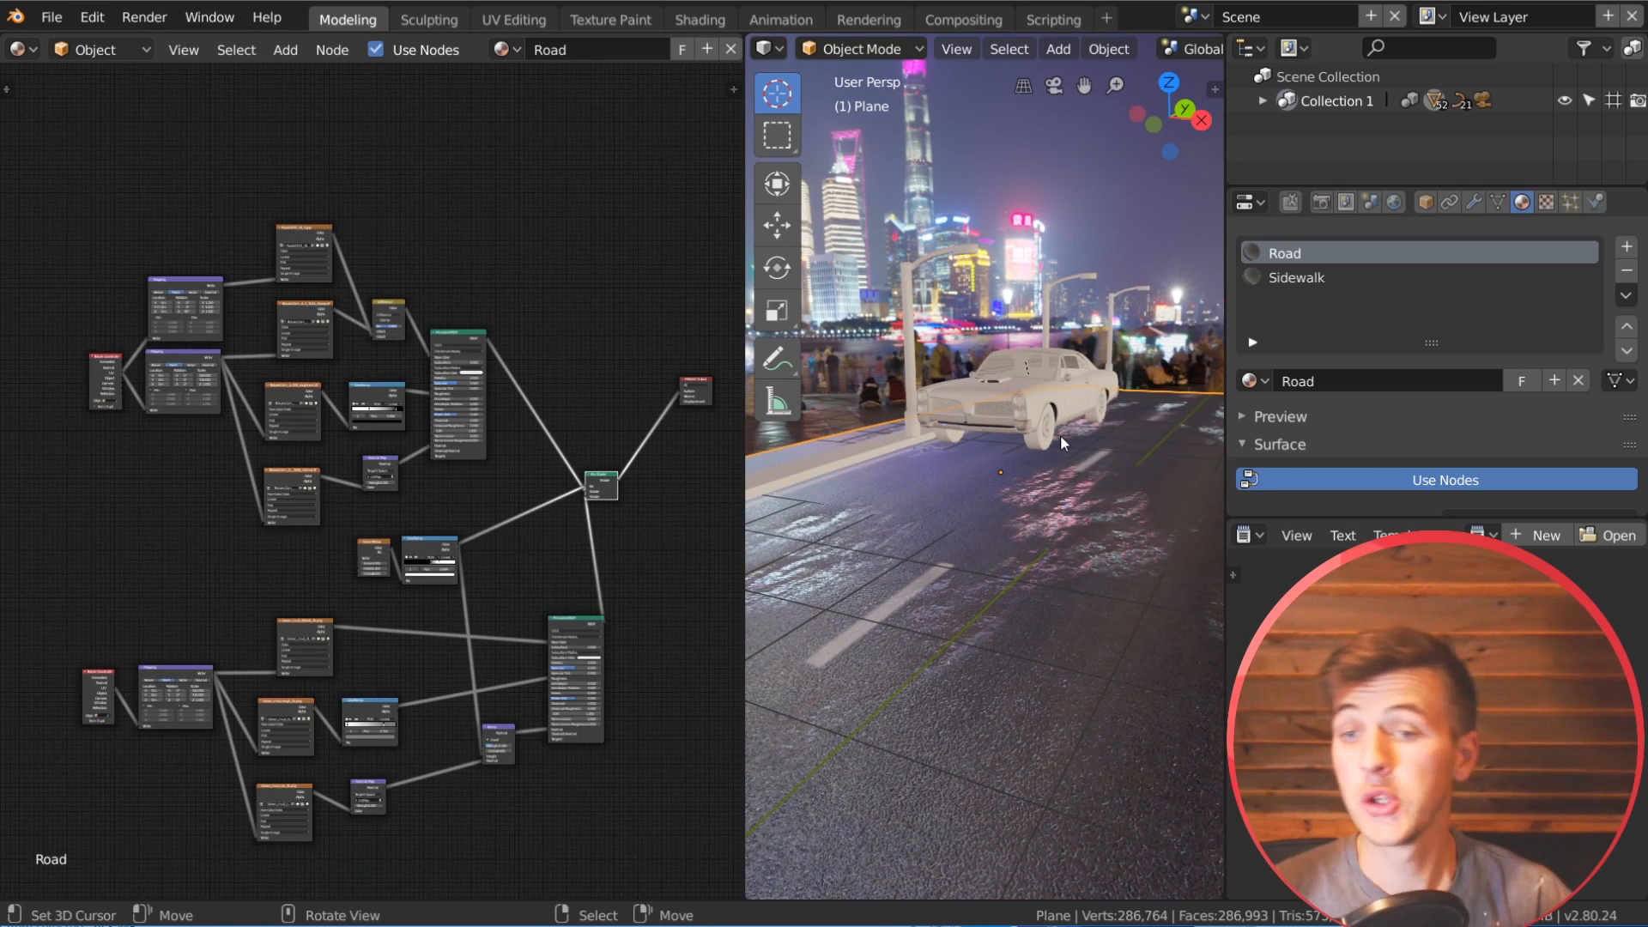
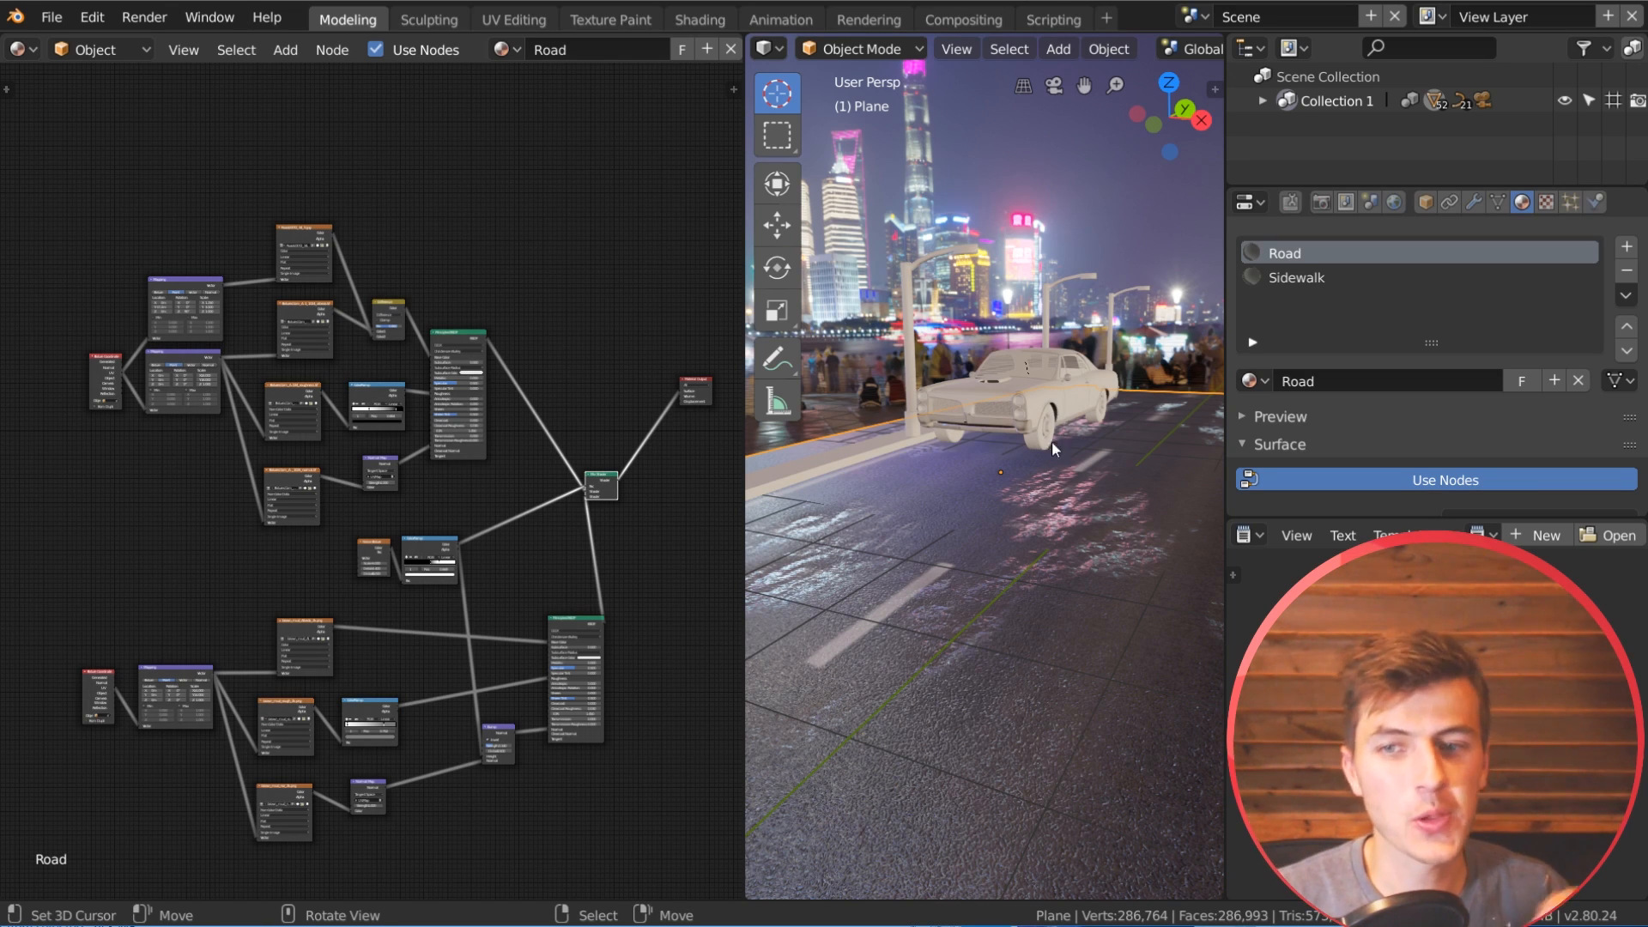
Step: Inspect the wet asphalt in front of the car and review the road material's node layout
scroll(1065, 514, down, 4)
middle_drag(1064, 514, 1056, 563)
scroll(1041, 552, up, 4)
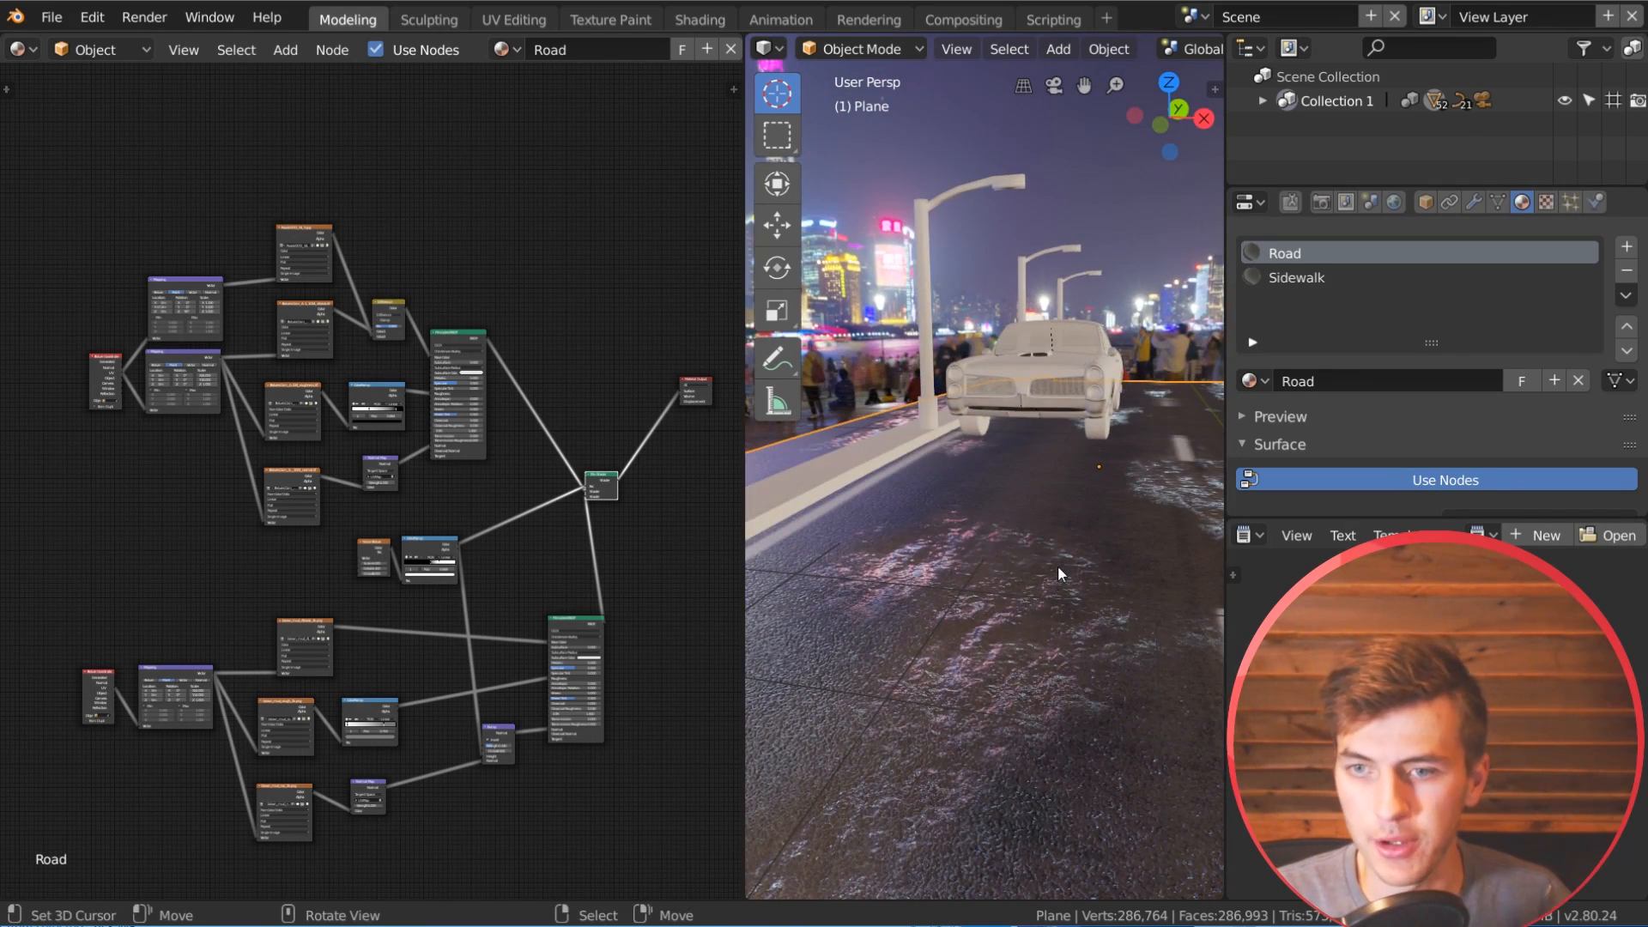
scroll(288, 645, down, 3)
mouse_move(566, 487)
middle_down()
mouse_move(508, 501)
mouse_move(555, 478)
middle_up()
scroll(481, 412, up, 3)
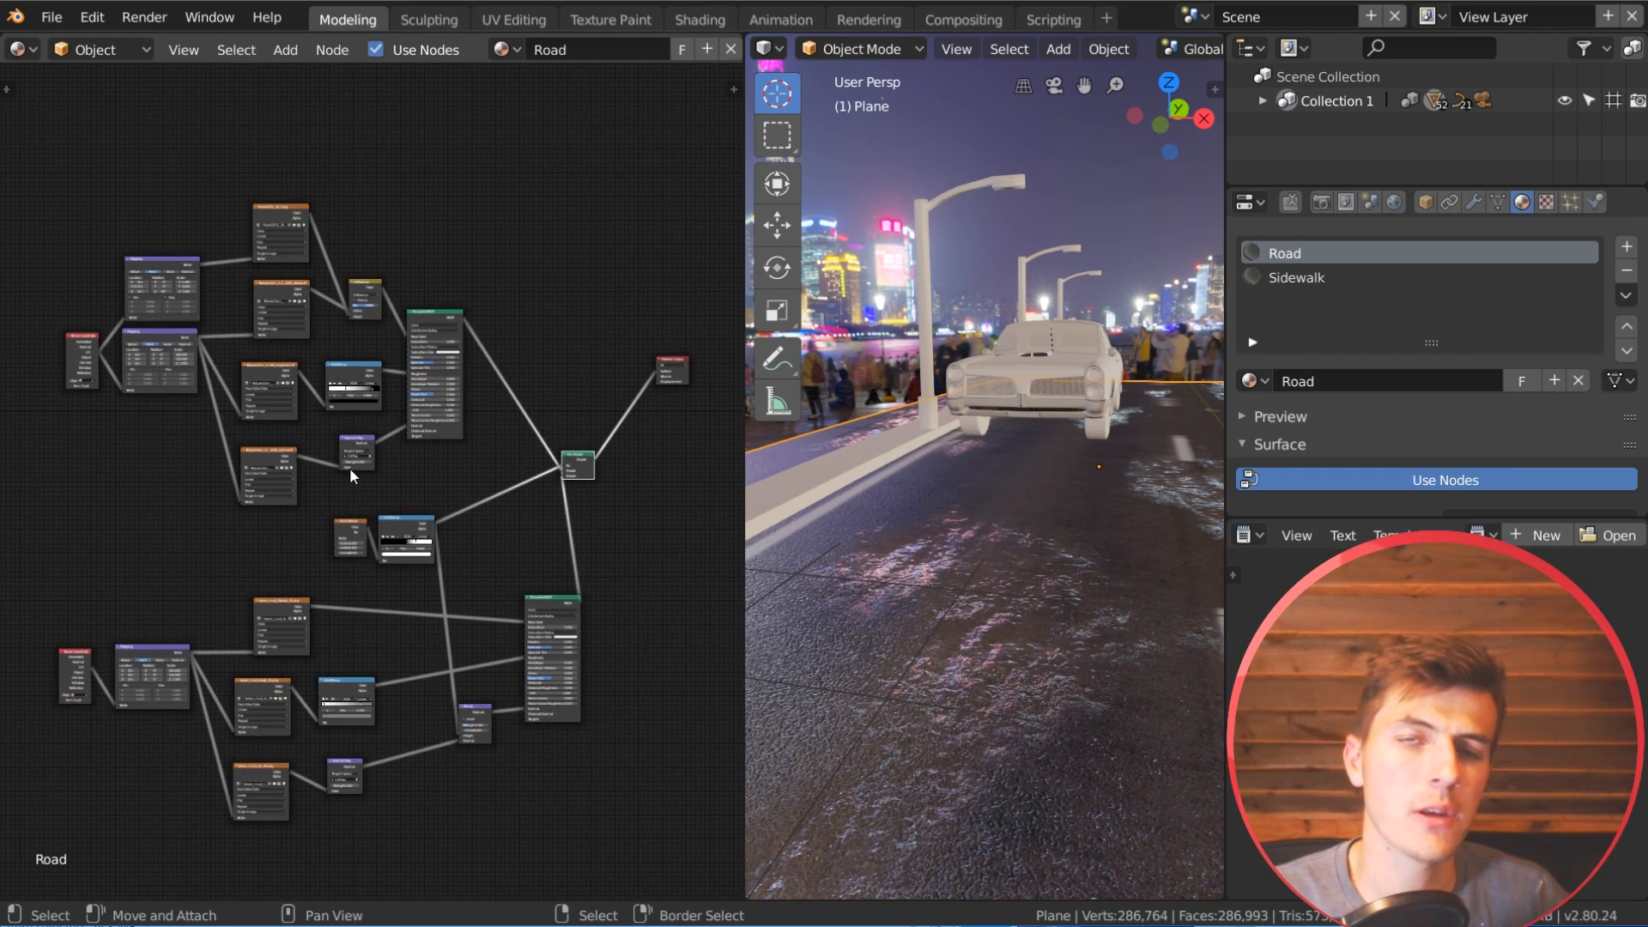
middle_drag(476, 456, 555, 618)
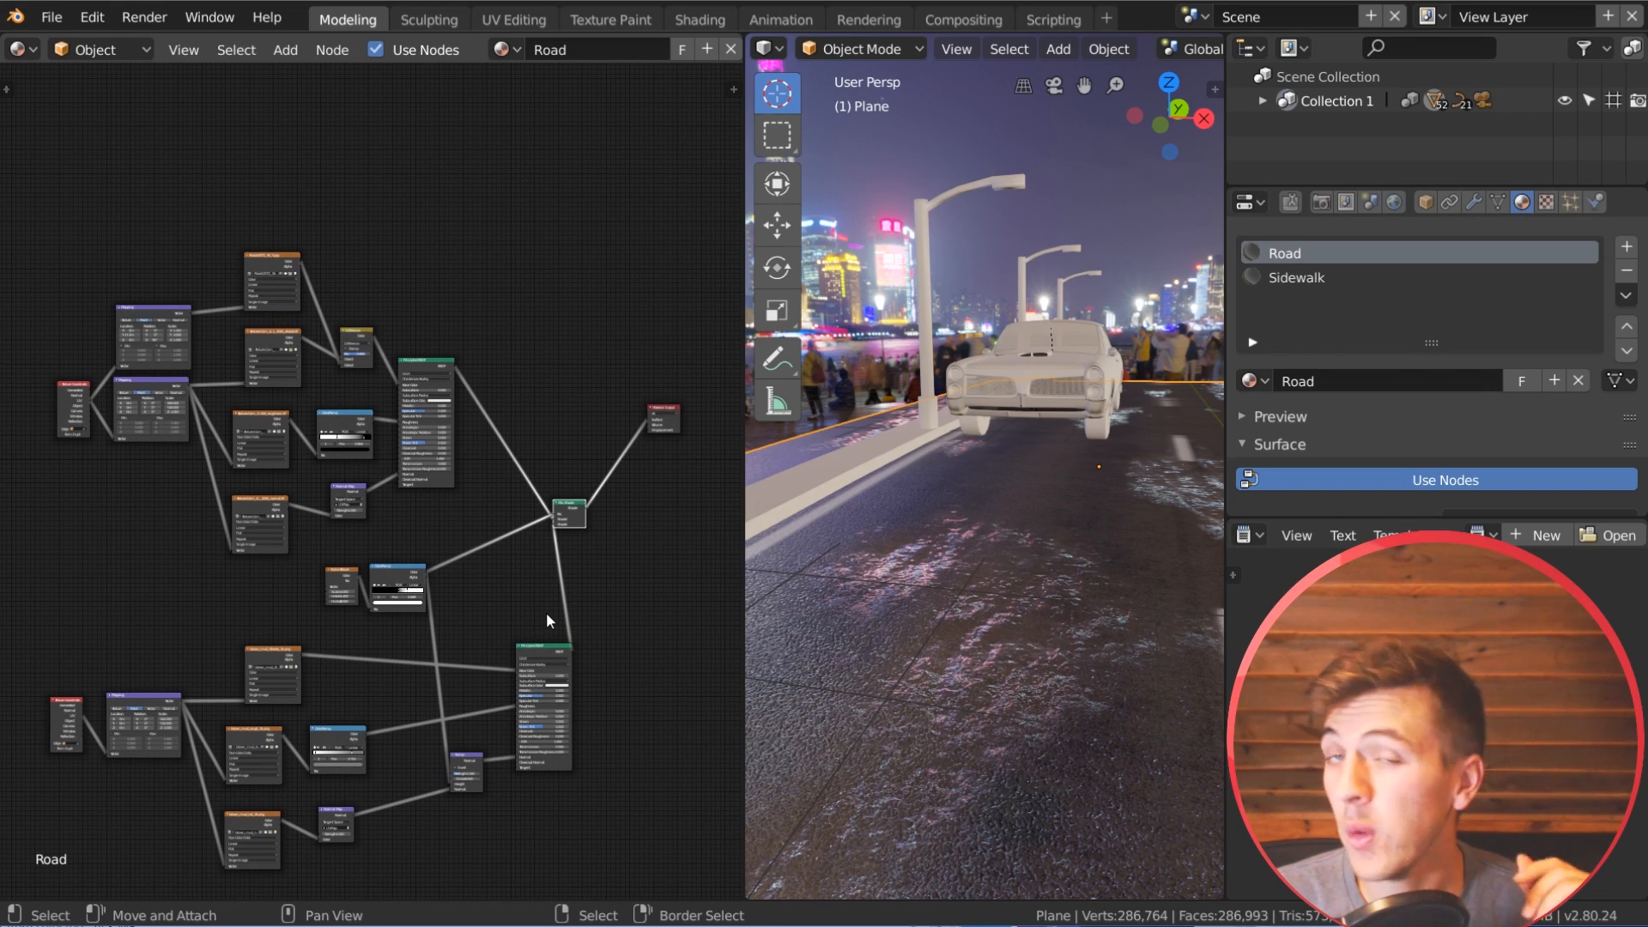
scroll(528, 426, up, 4)
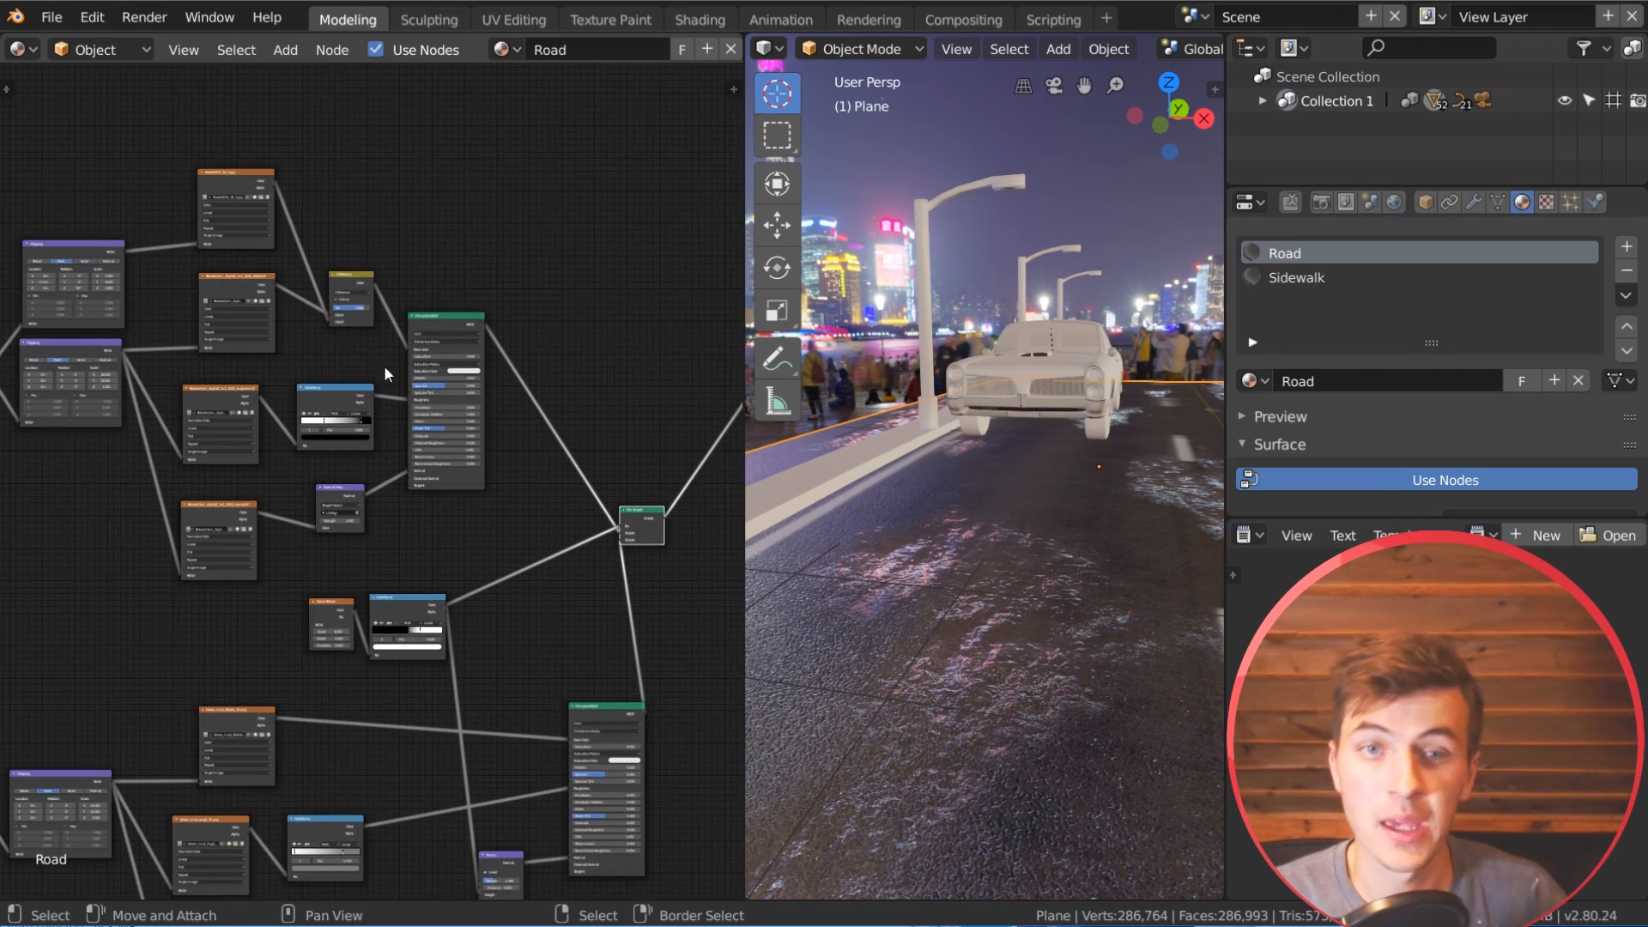
Step: Duplicate the Texture Coordinate node and the asphalt's Mapping node, placing the copies above the existing road node setup
middle_drag(383, 364, 512, 529)
middle_drag(343, 325, 356, 362)
scroll(419, 451, up, 3)
scroll(279, 519, up, 3)
click(77, 644)
shift+click(187, 625)
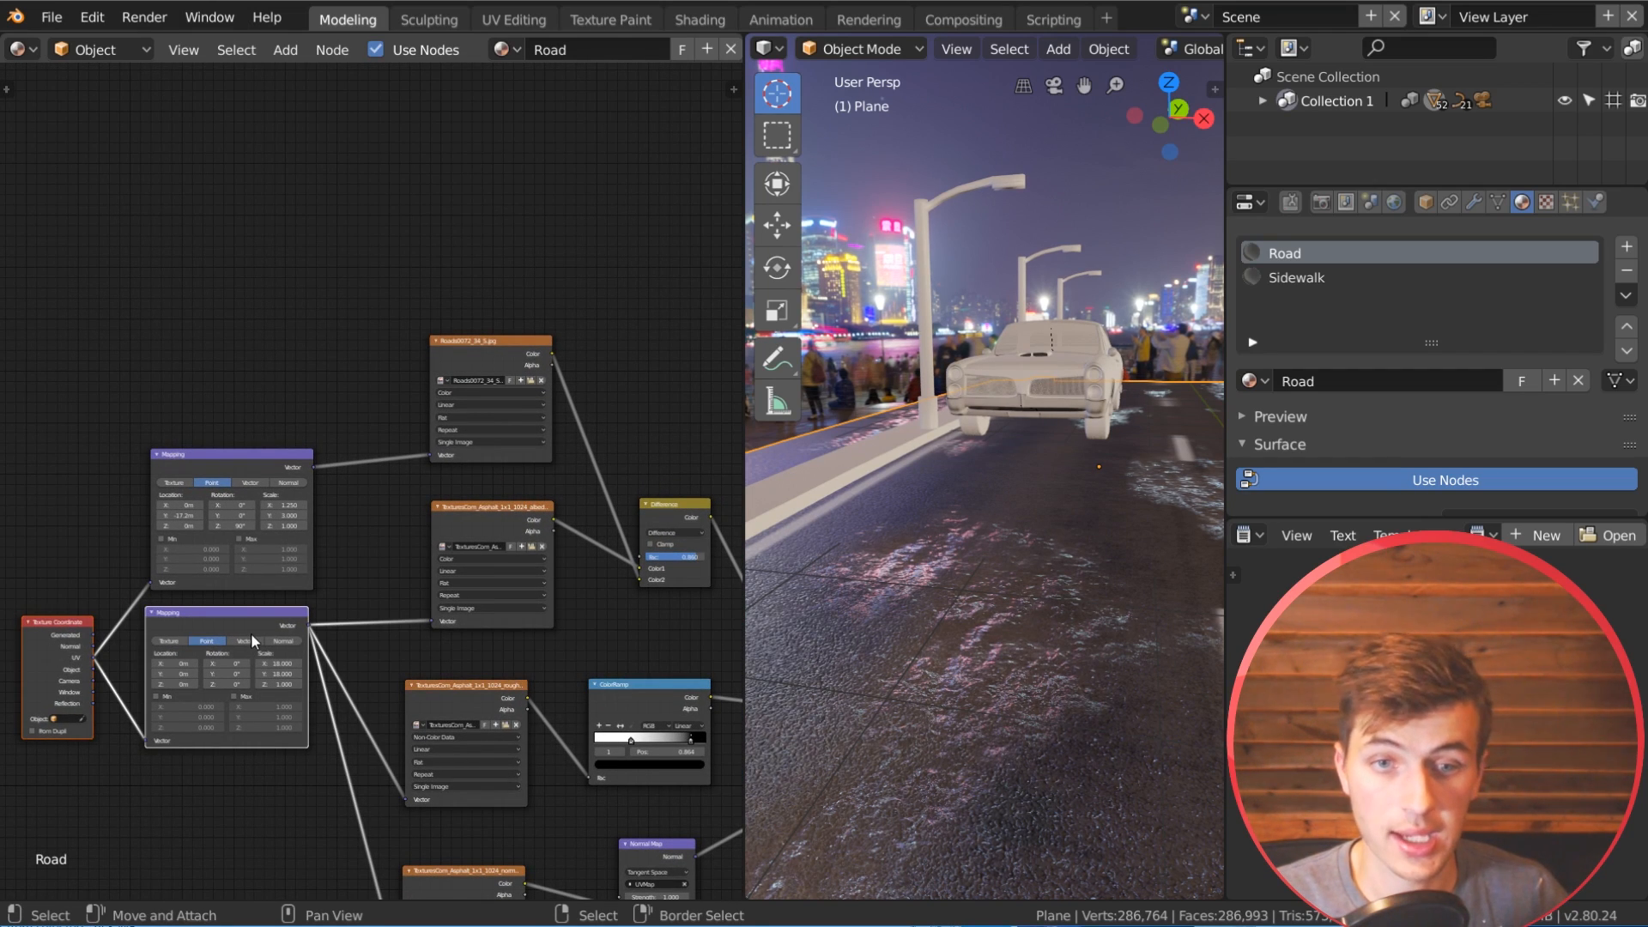
key(shift+d)
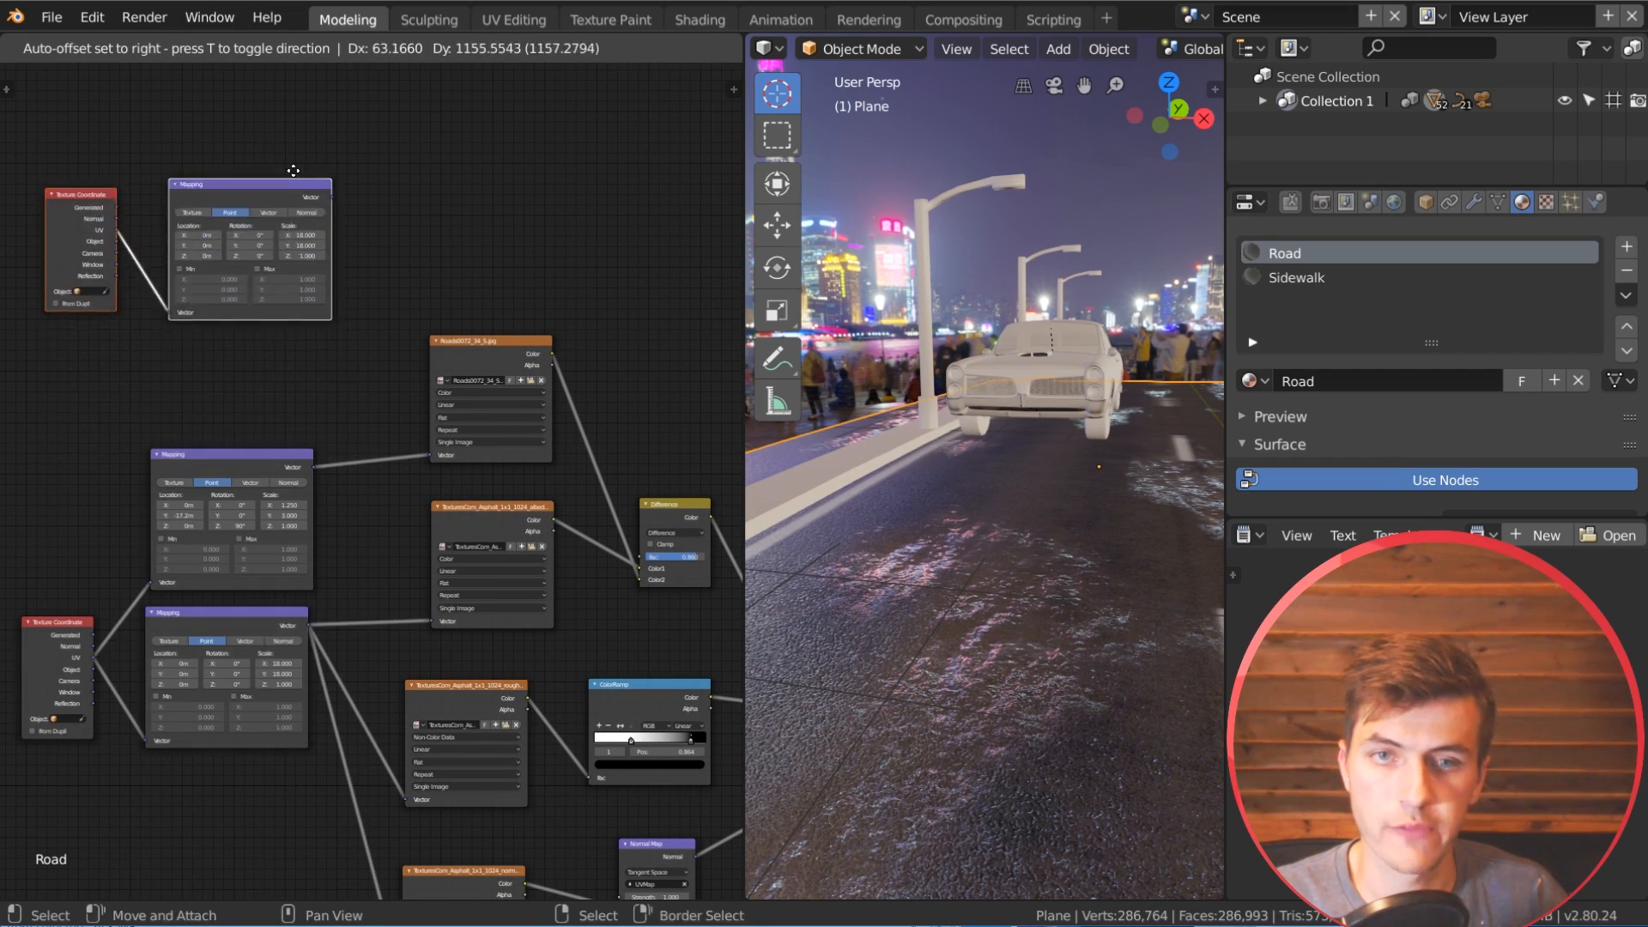
click(330, 105)
Step: Duplicate the Roads0072_34_S.jpg texture node beside the copied Mapping node and connect that Mapping's Vector output to its Vector input
middle_drag(418, 185, 432, 472)
scroll(372, 471, up, 3)
scroll(371, 445, up, 1)
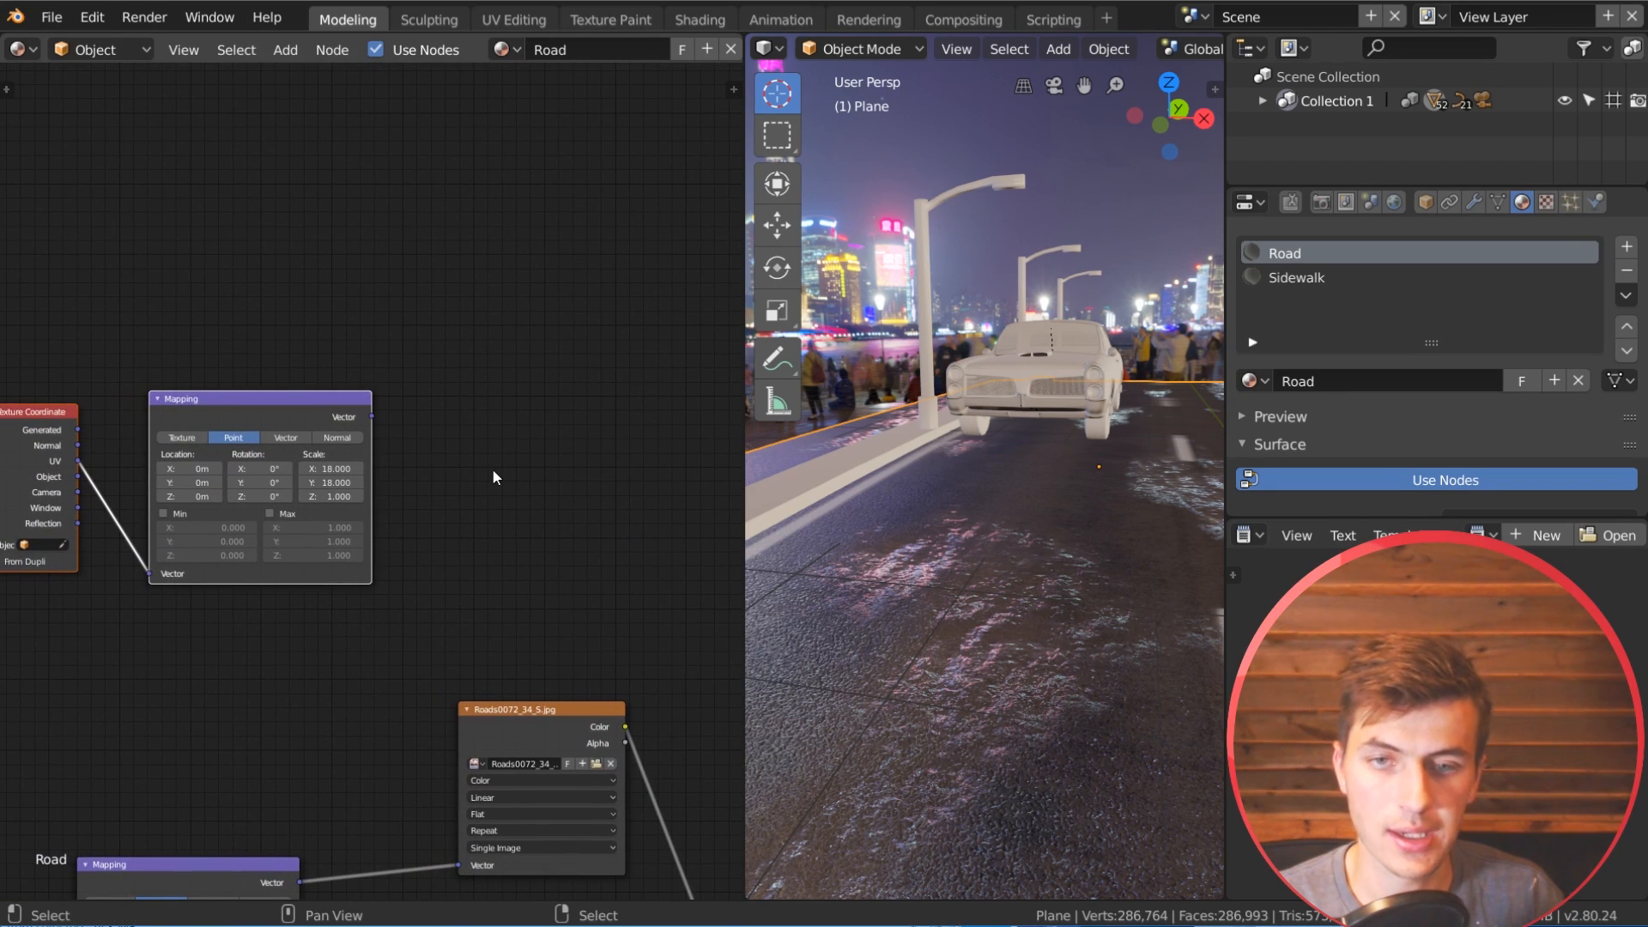
key(shift+a)
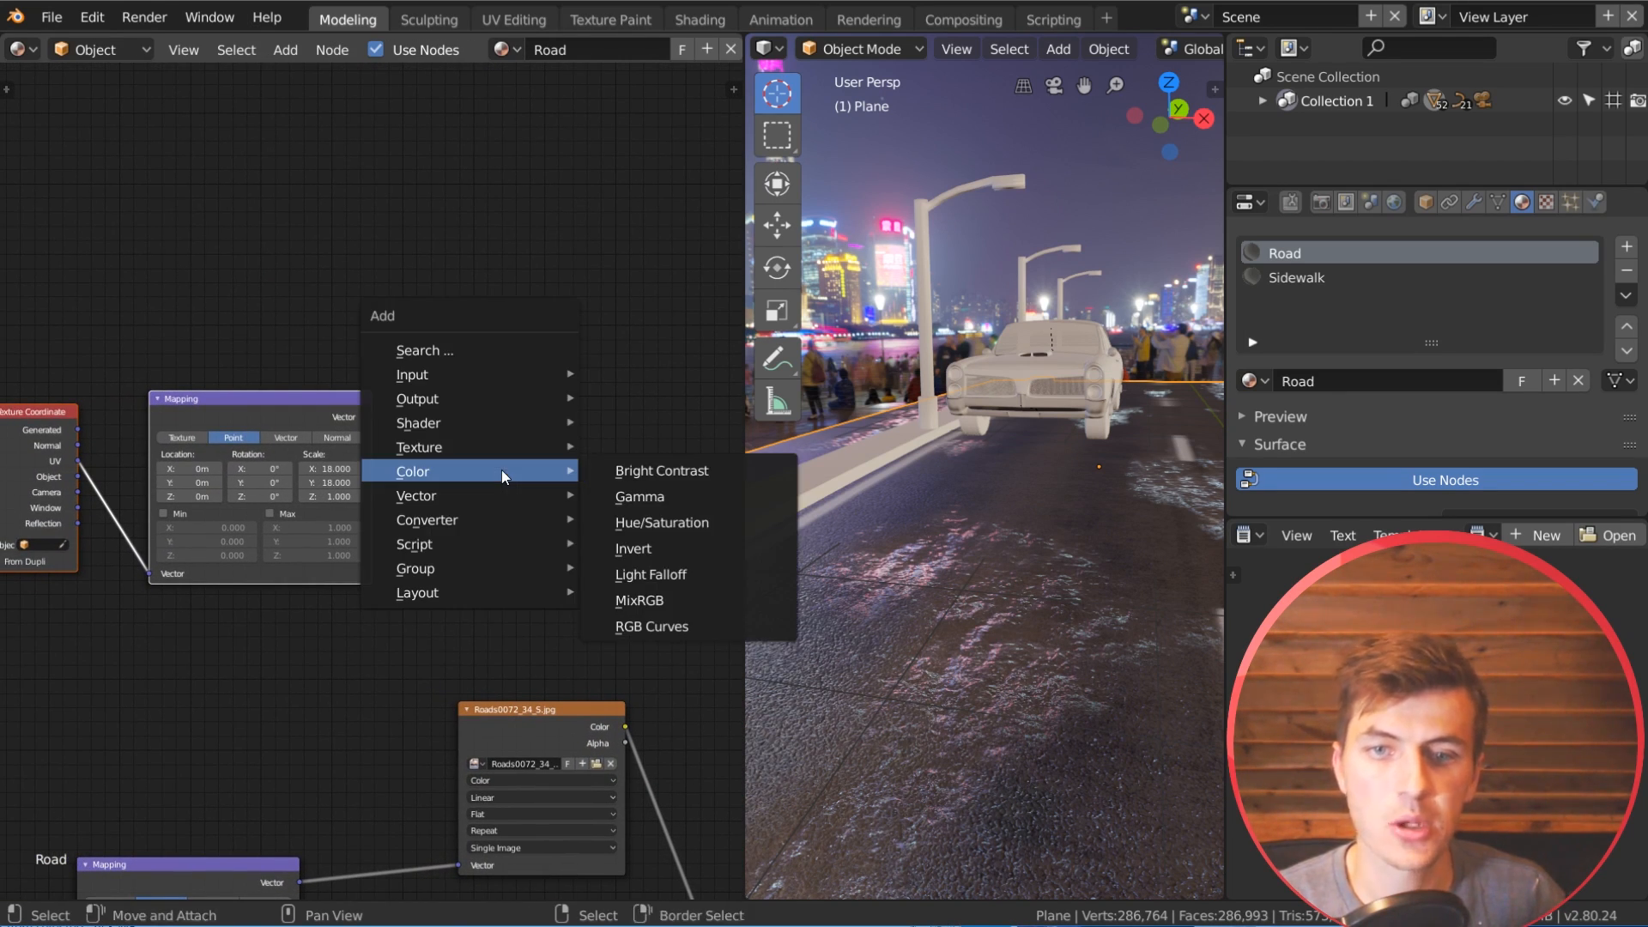
click(534, 723)
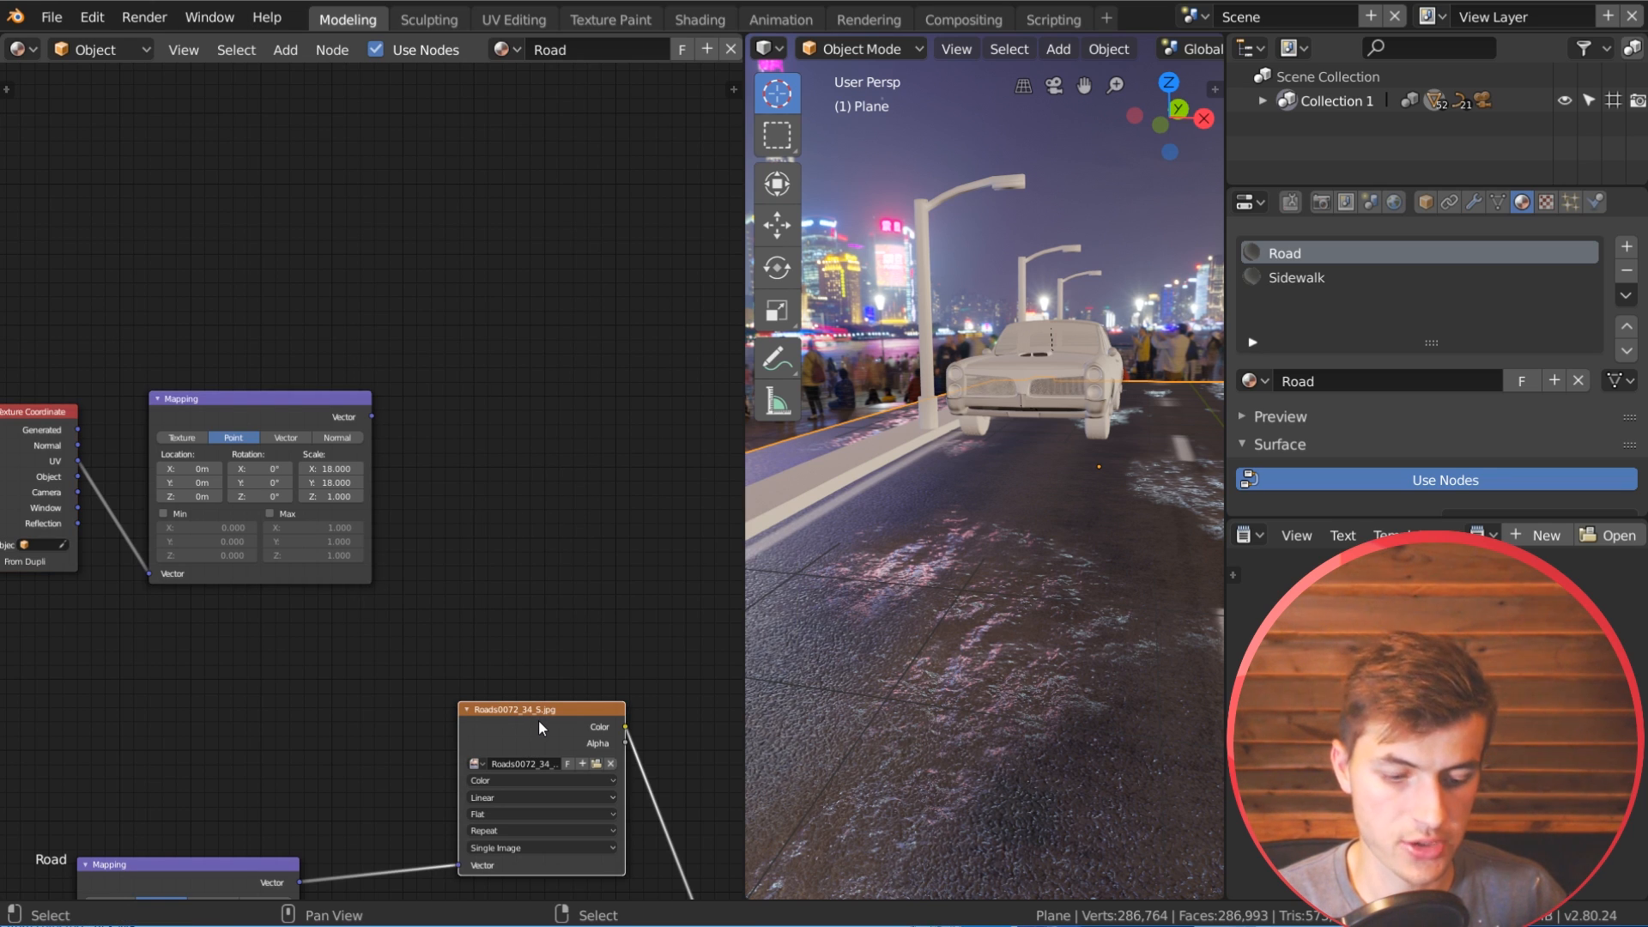
key(shift+d)
click(497, 372)
drag(372, 416, 418, 529)
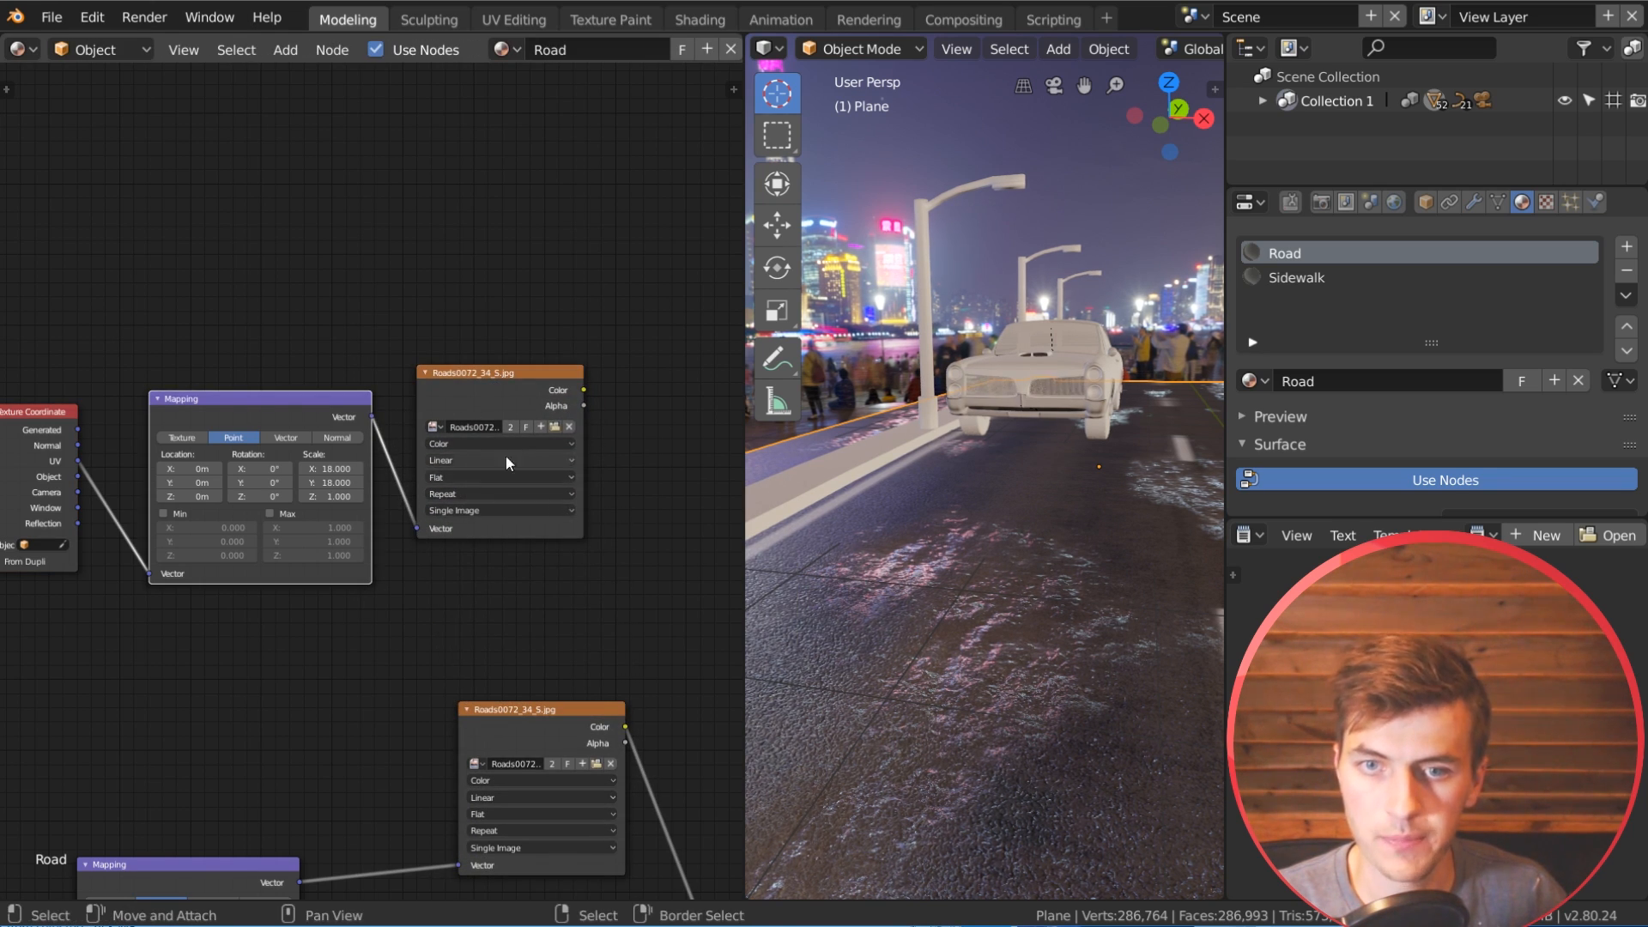
Step: Load TexturesCom_DecalsDamageFloor0022_1_alphamasked_S.png into the duplicated texture node and preview it on the road
click(552, 424)
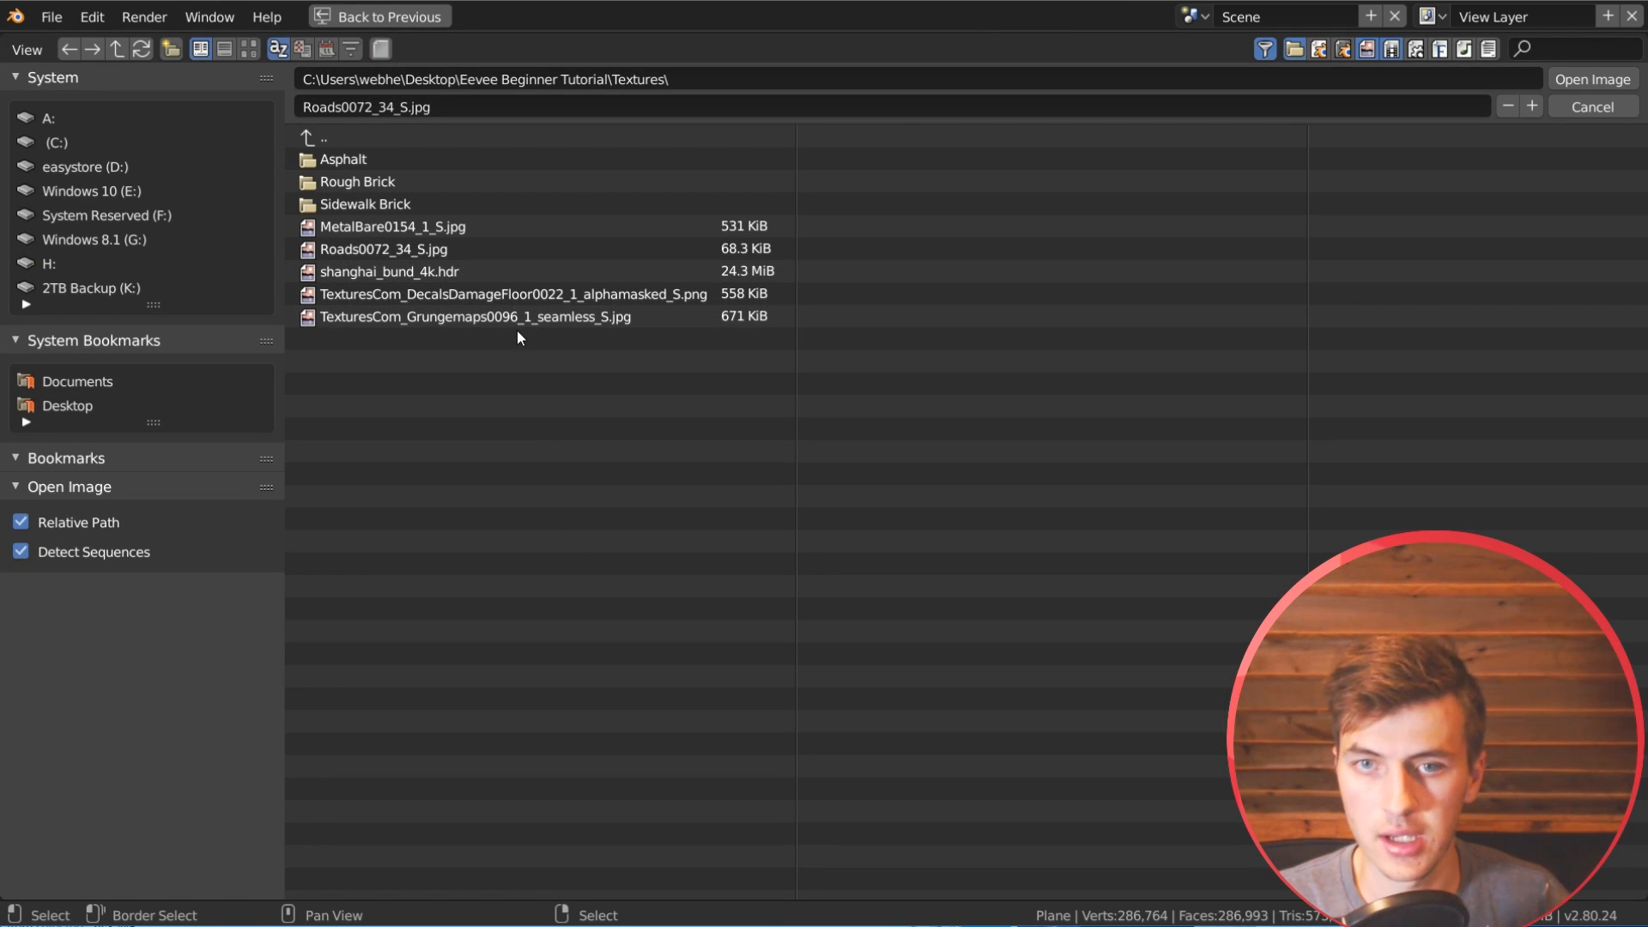
double_click(579, 303)
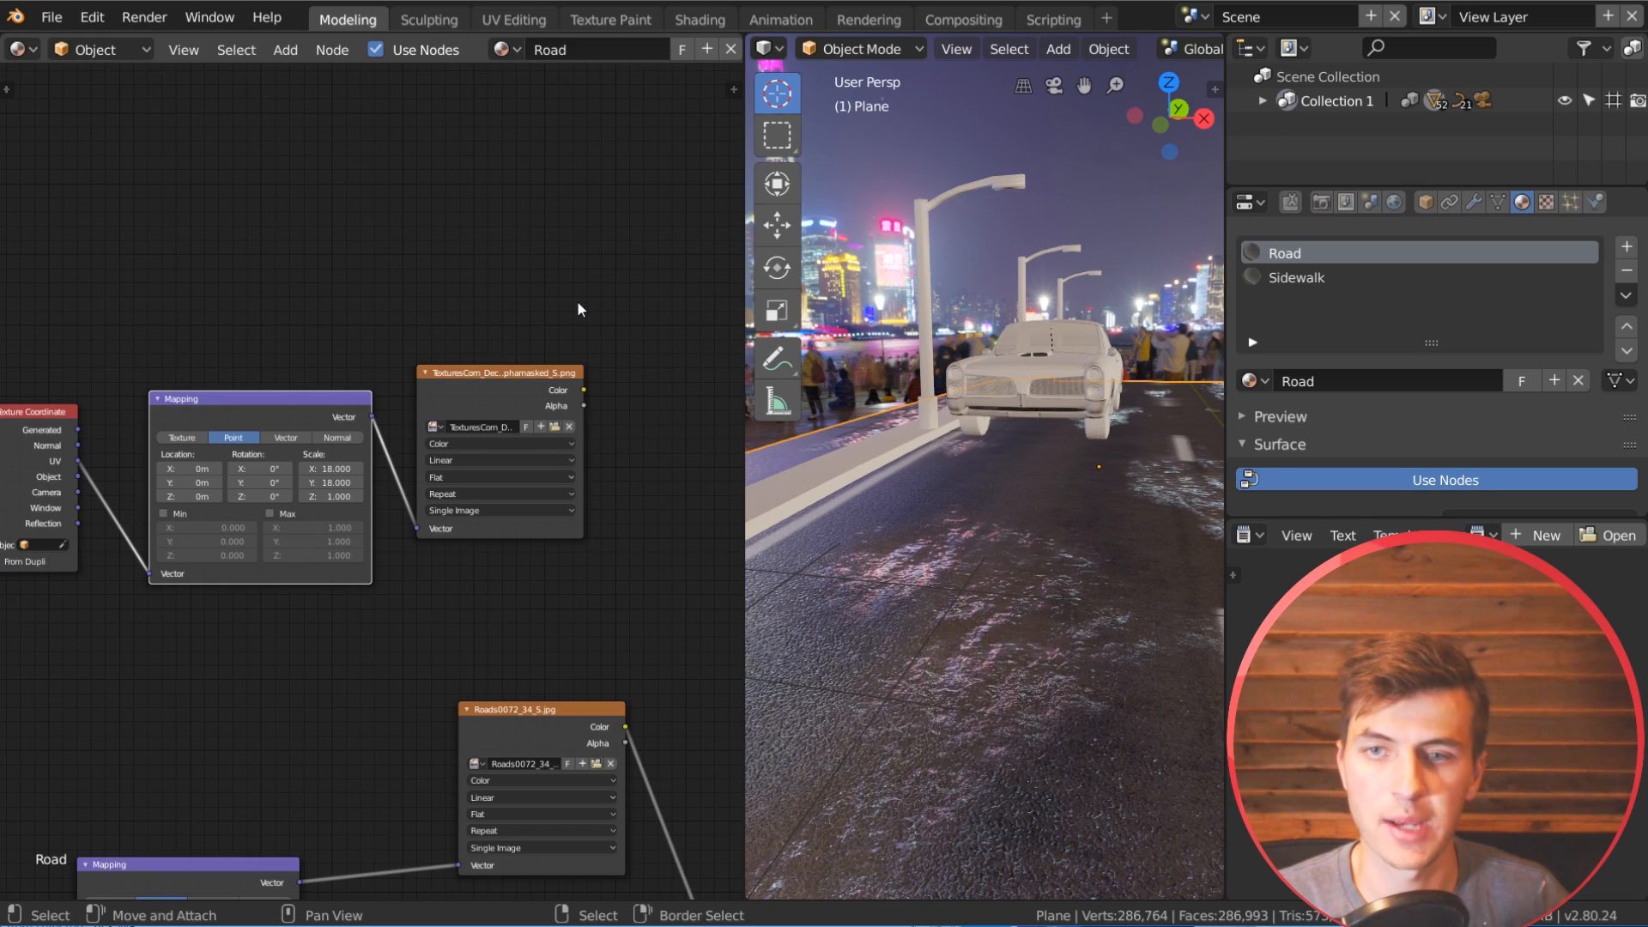
ctrl+shift+click(532, 391)
middle_drag(923, 620, 1073, 692)
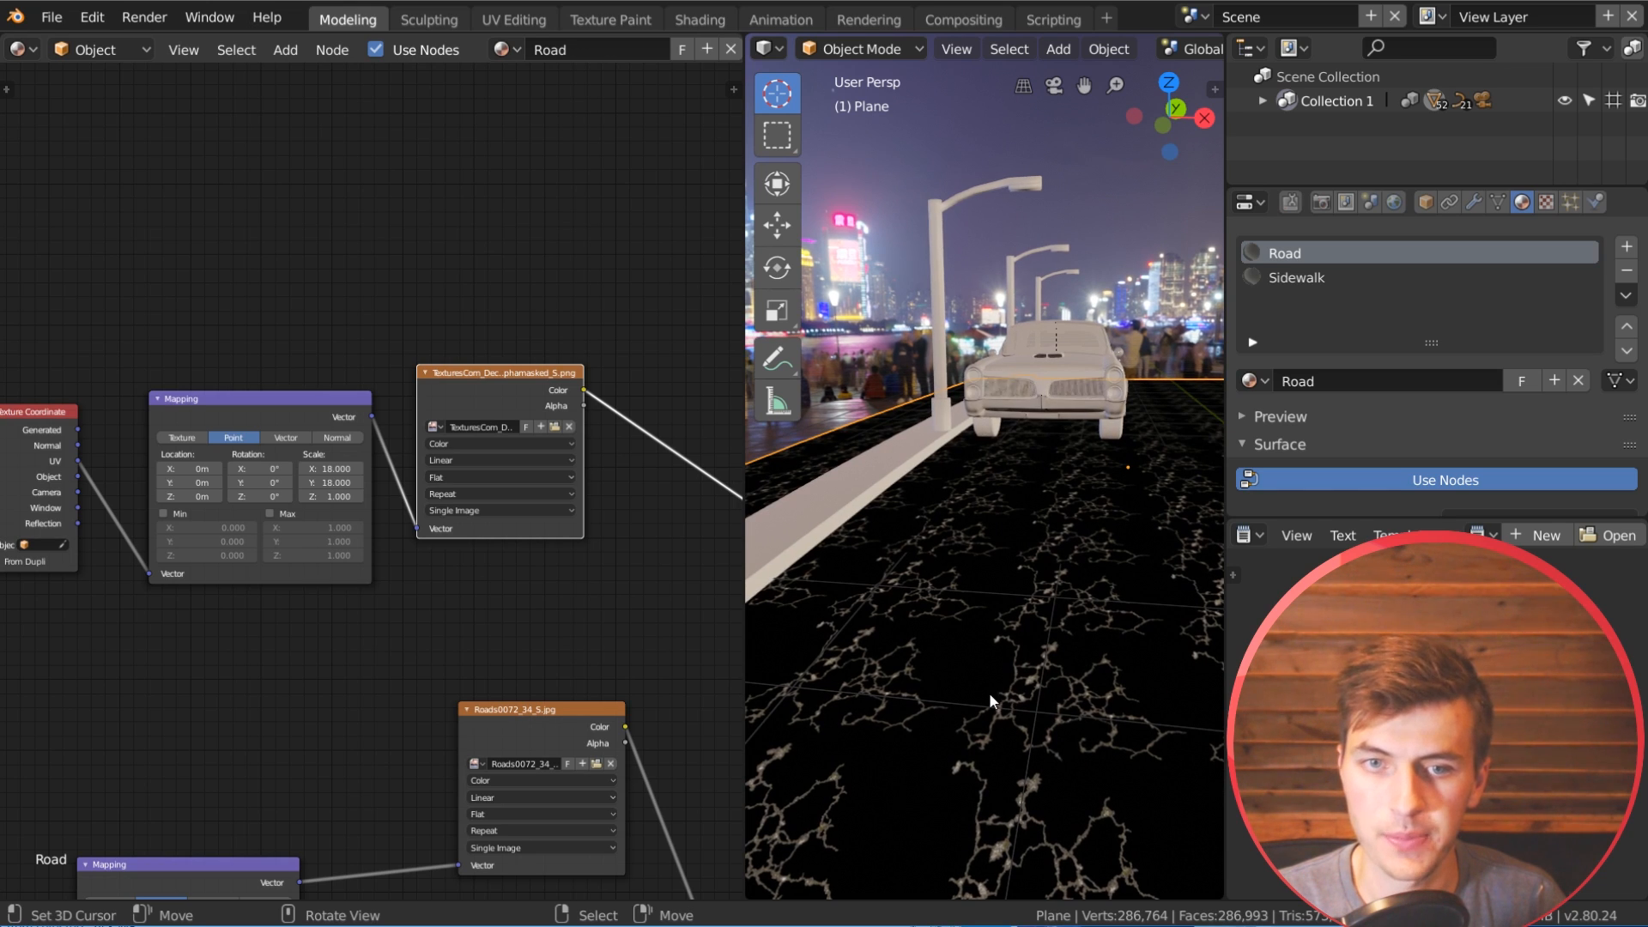
middle_drag(976, 681, 961, 678)
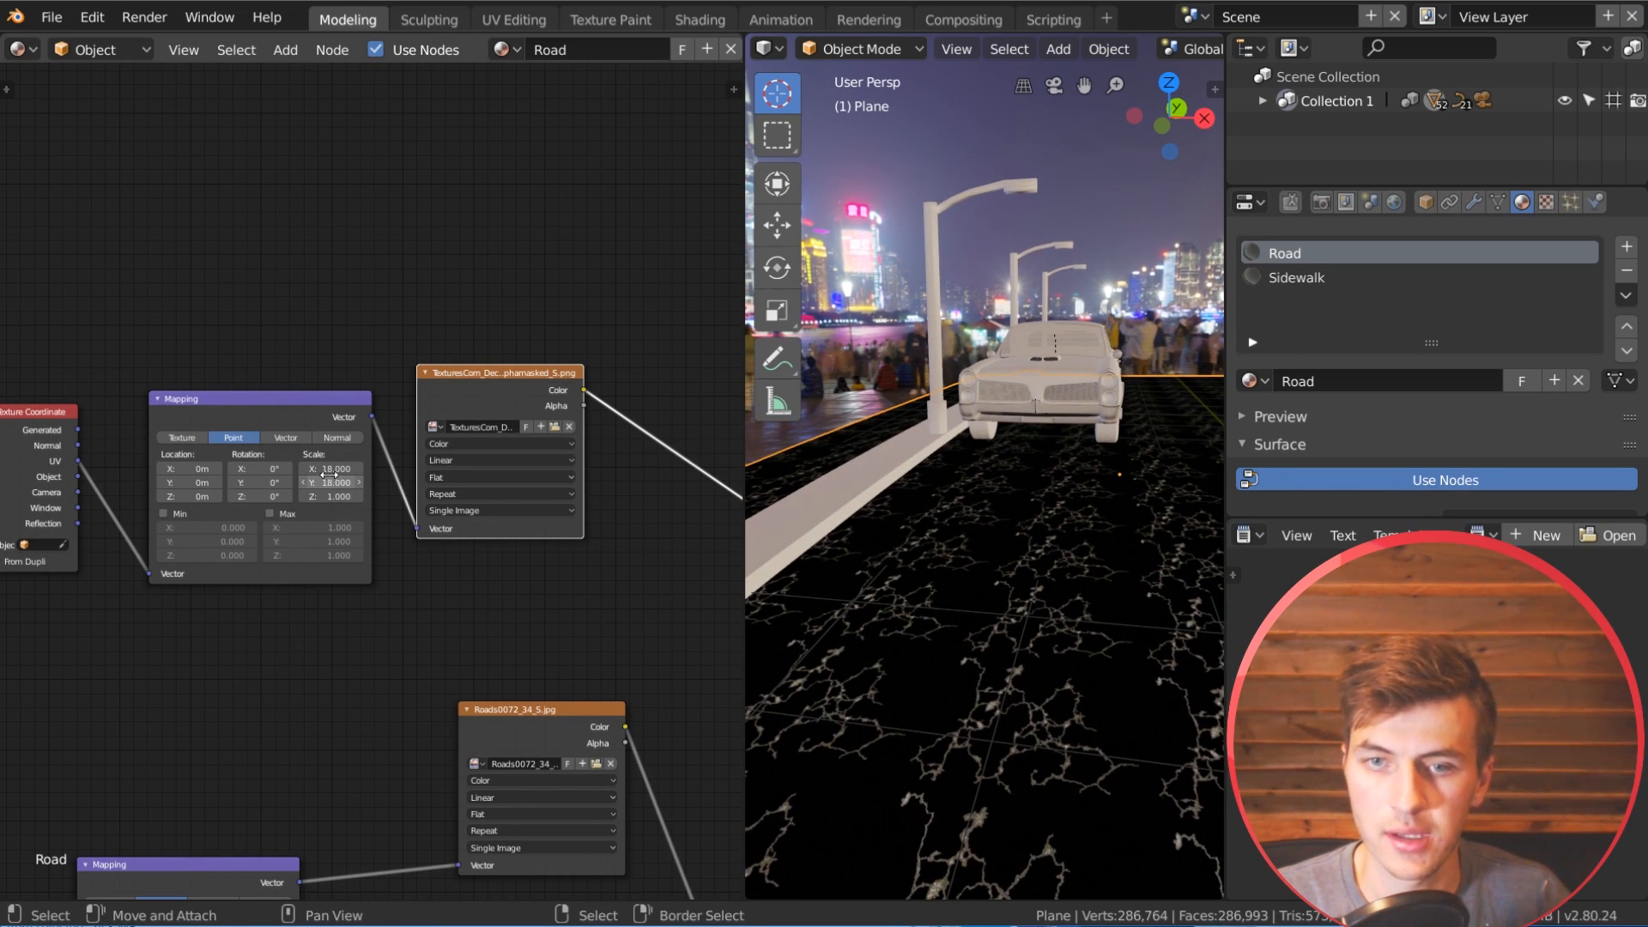
Step: Set the X scale of the crack texture's Mapping node to 15 and check the cracks around the car
drag(330, 469, 292, 469)
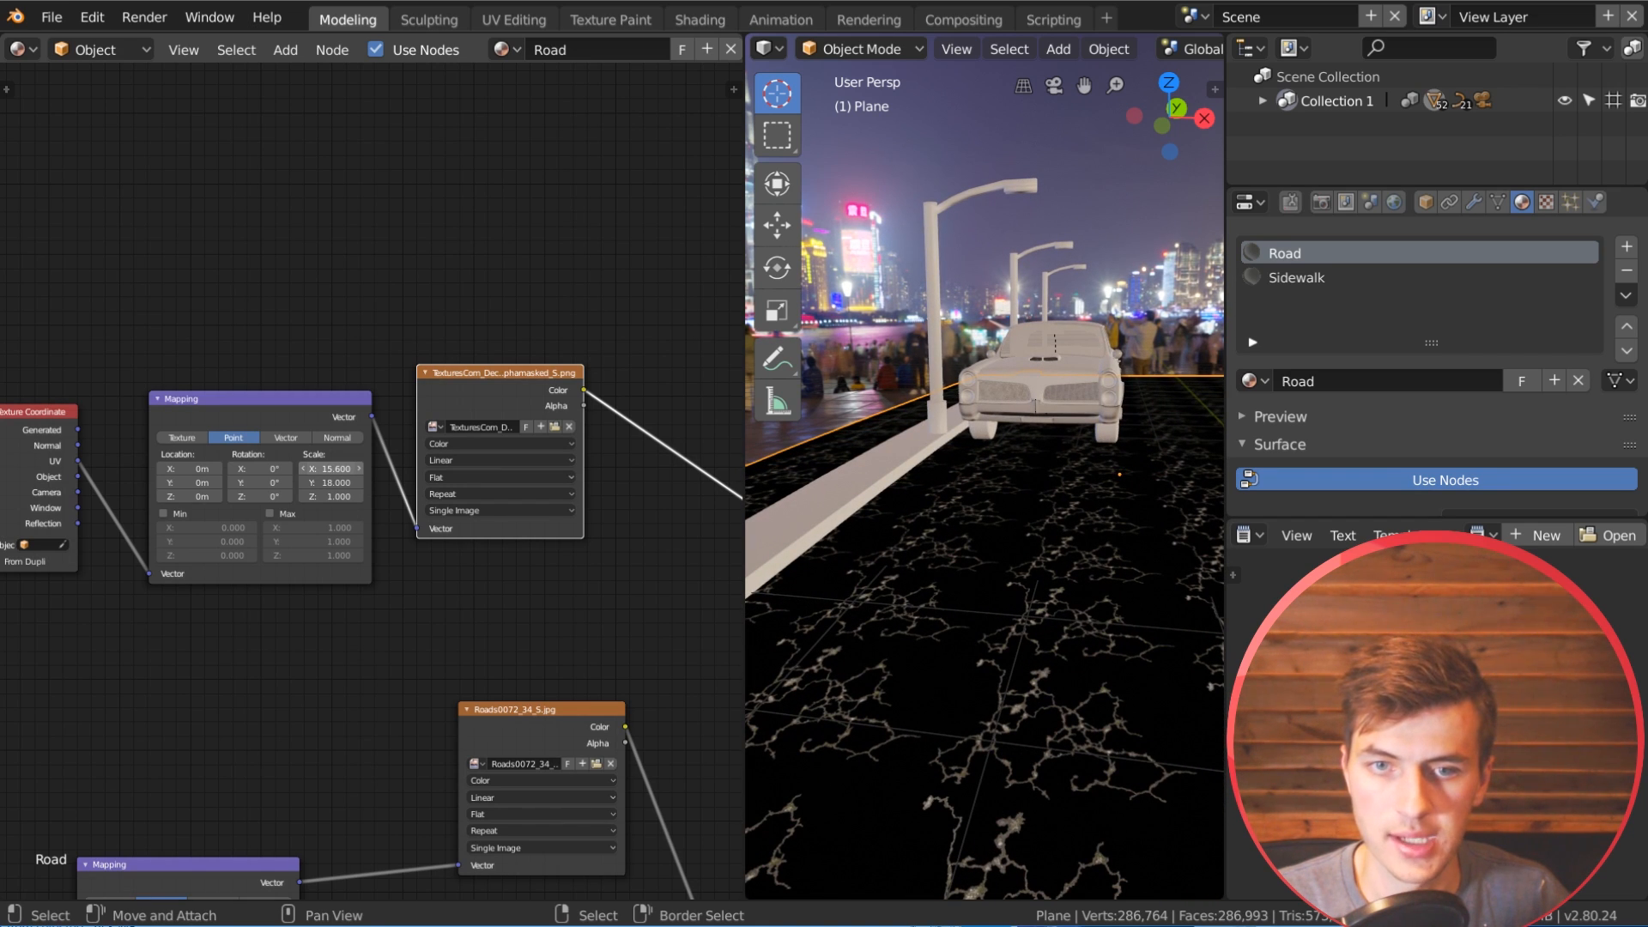
click(334, 468)
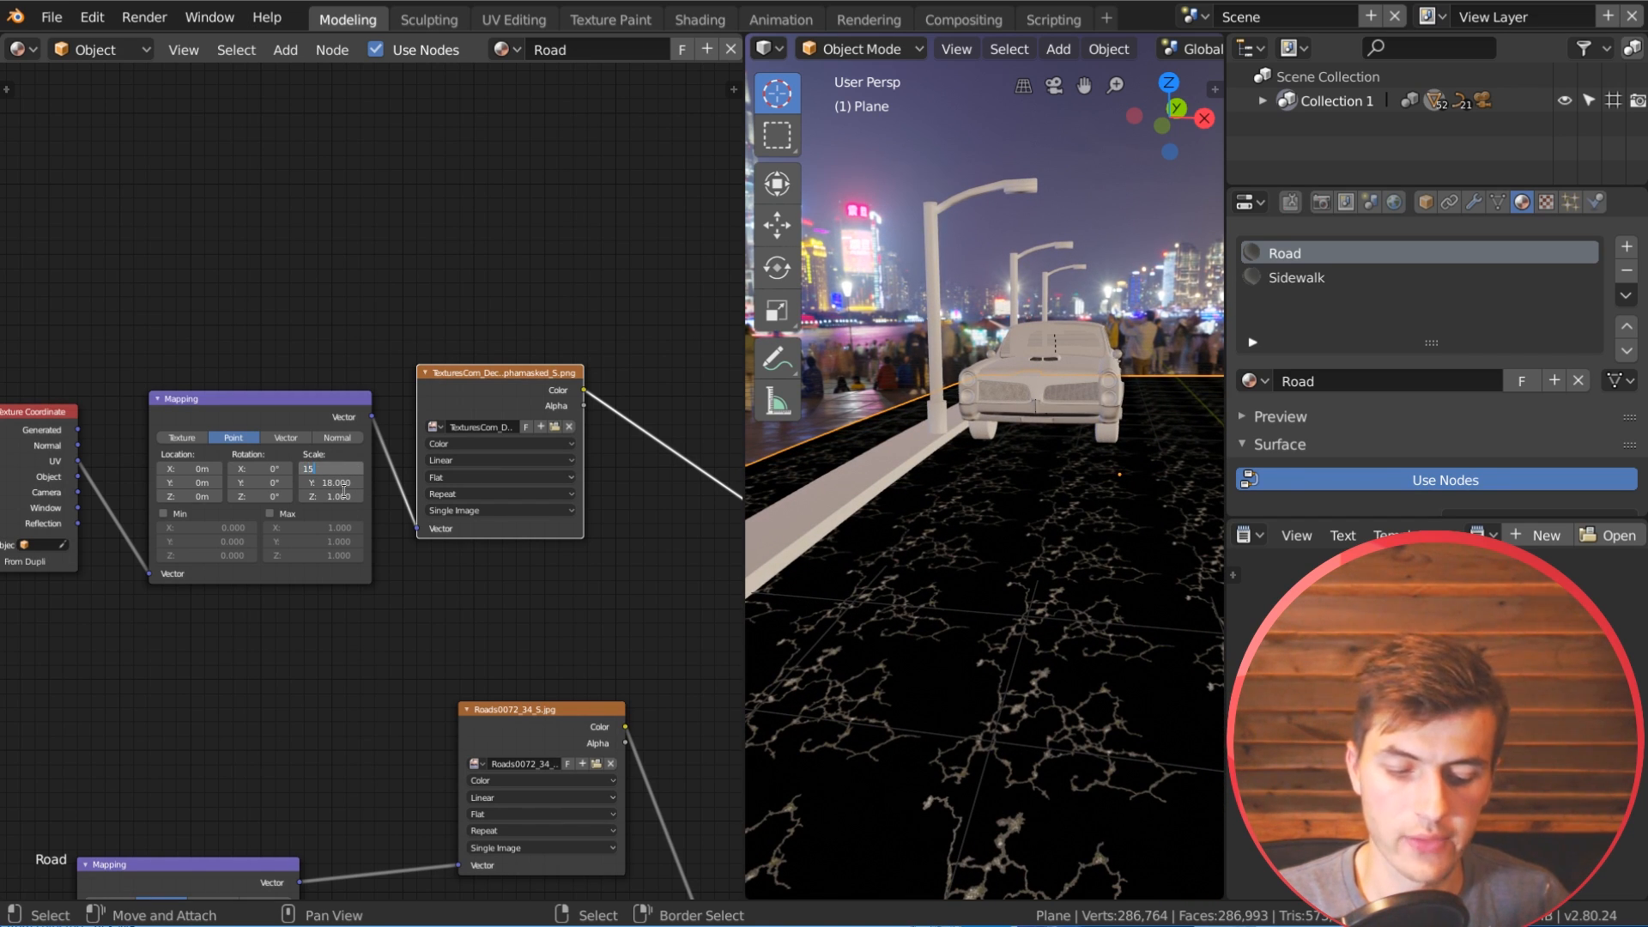
key(Return)
scroll(563, 613, down, 1)
middle_drag(563, 613, 469, 606)
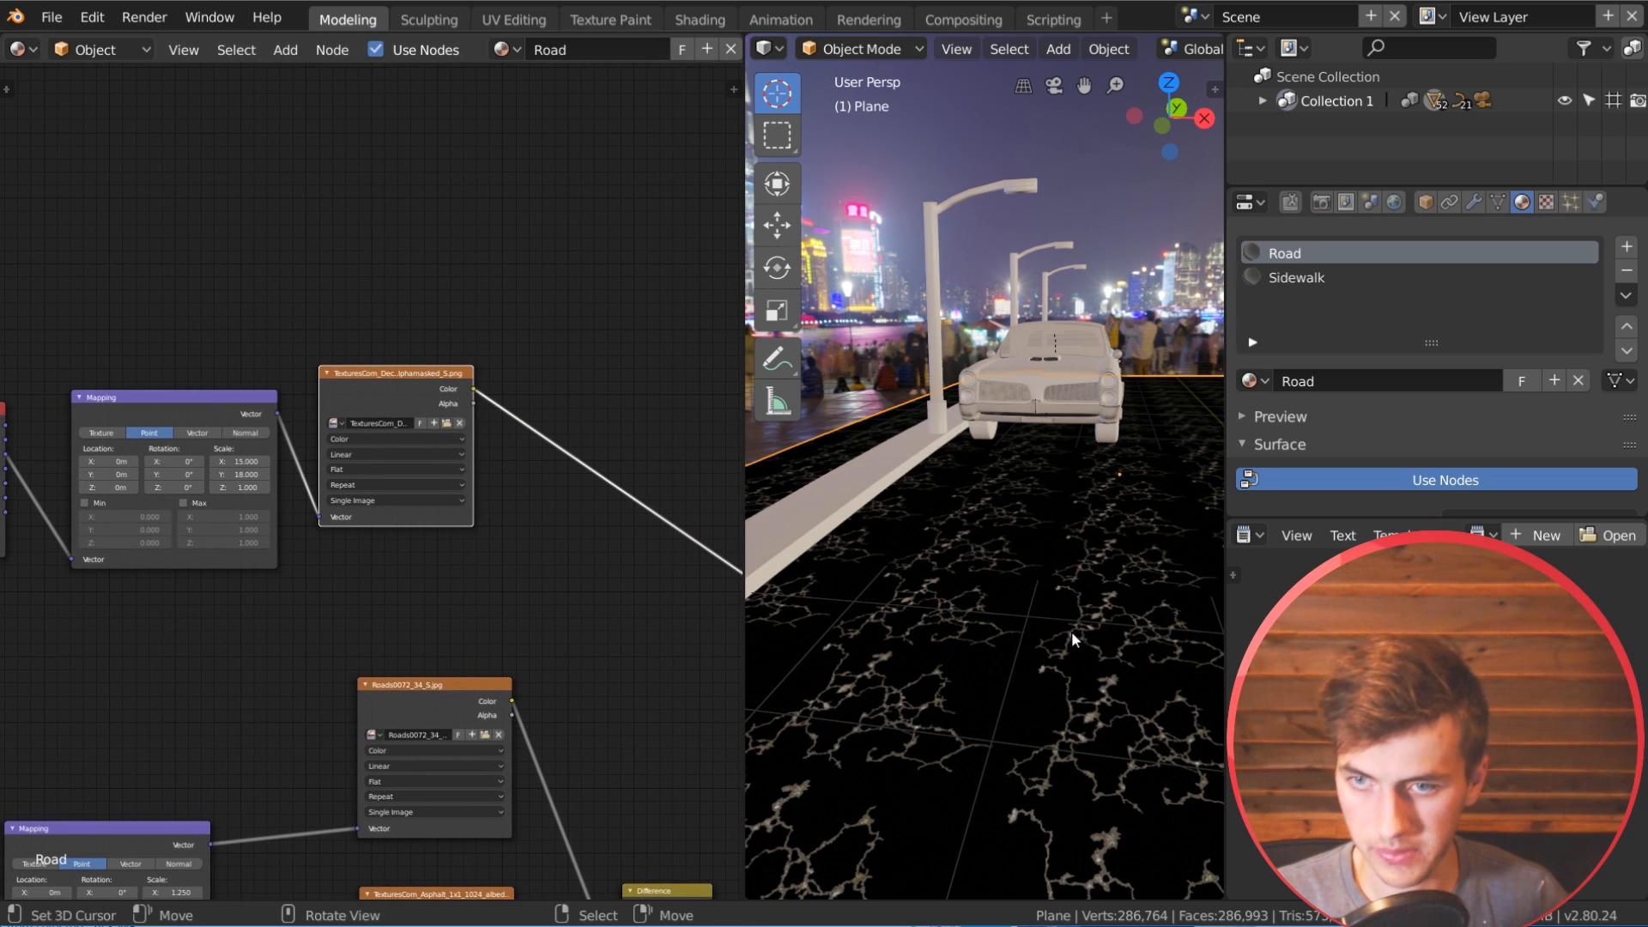
middle_drag(1071, 631, 1023, 633)
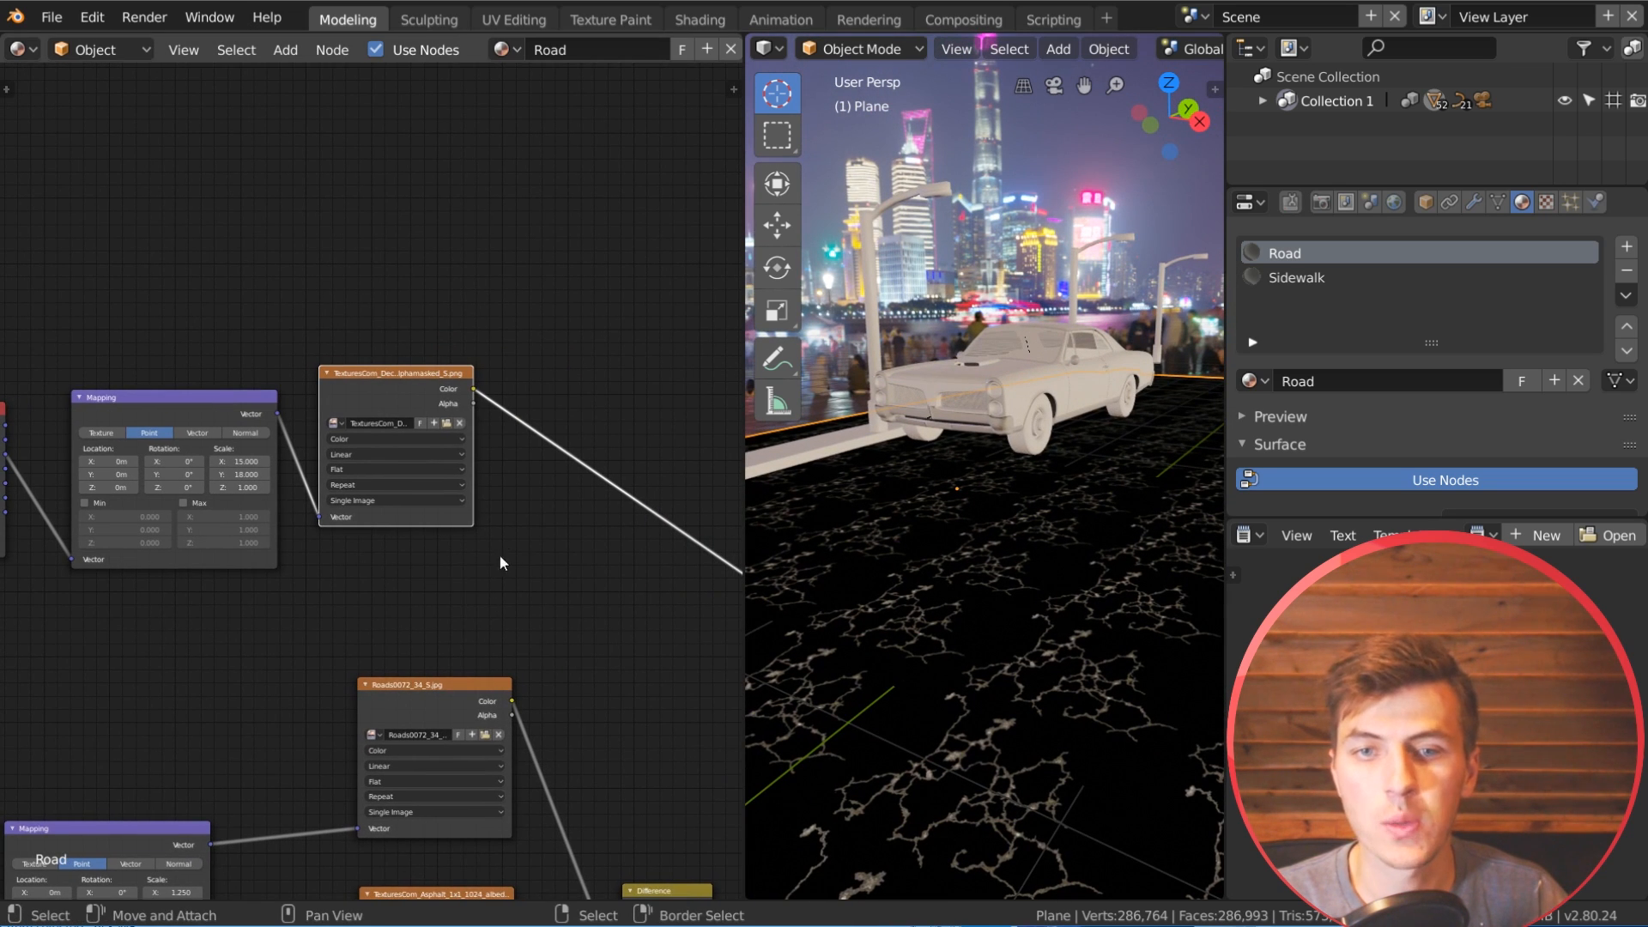
Step: Add a ColorRamp node on the link leaving the crack texture's Color output
middle_drag(500, 563, 326, 558)
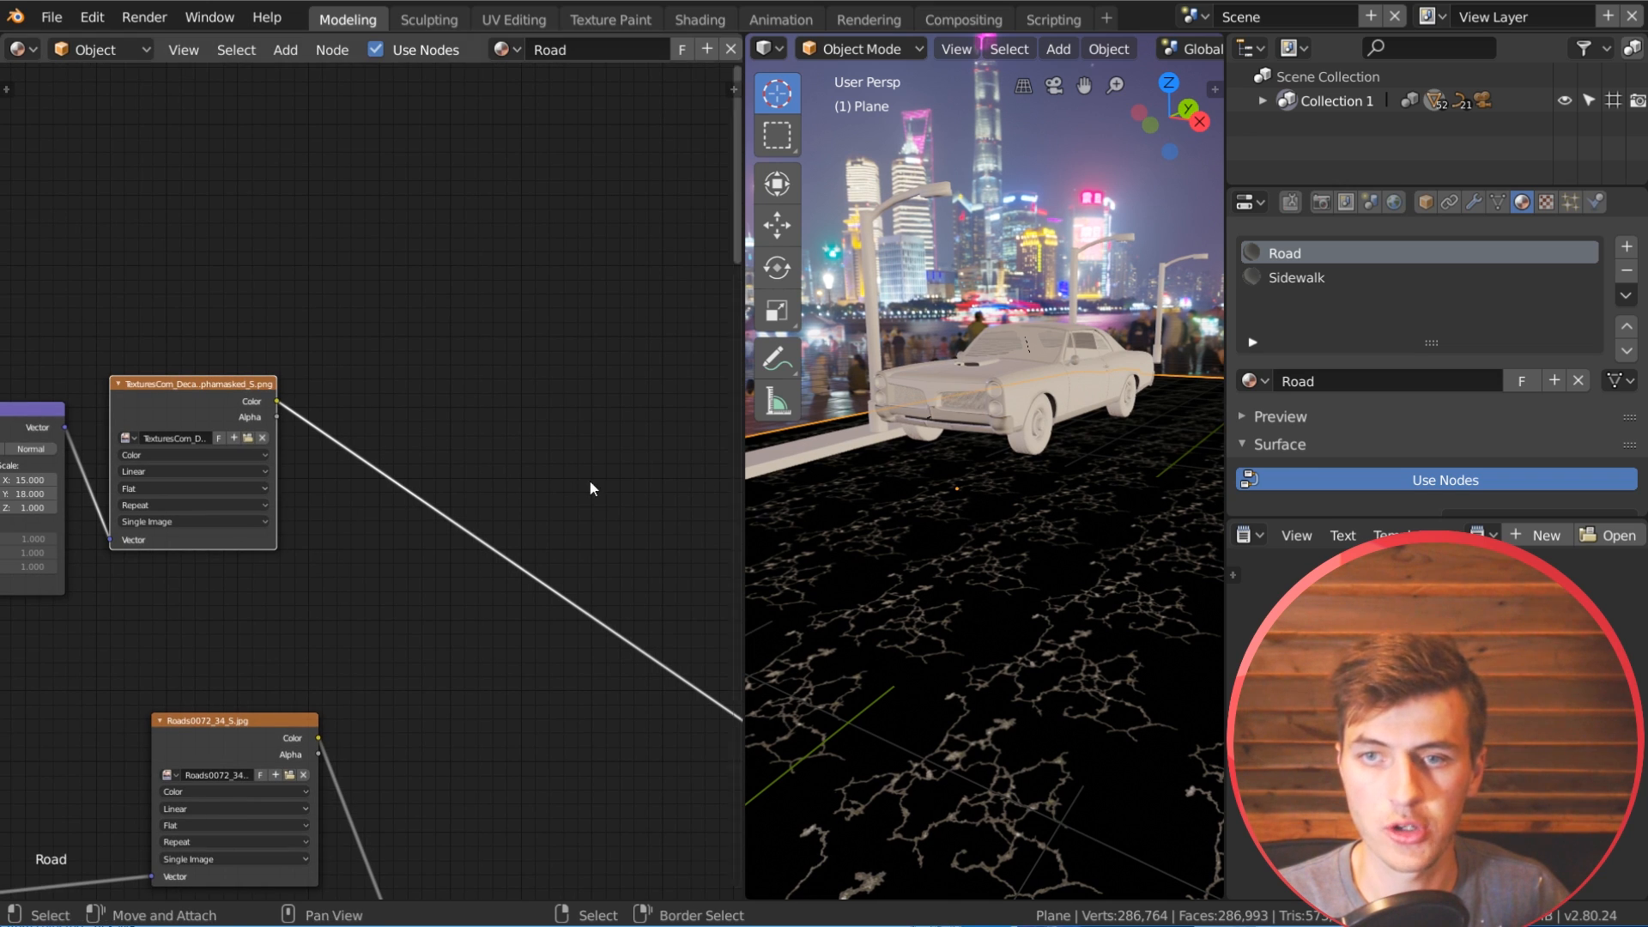
middle_drag(322, 440, 364, 451)
scroll(375, 456, up, 1)
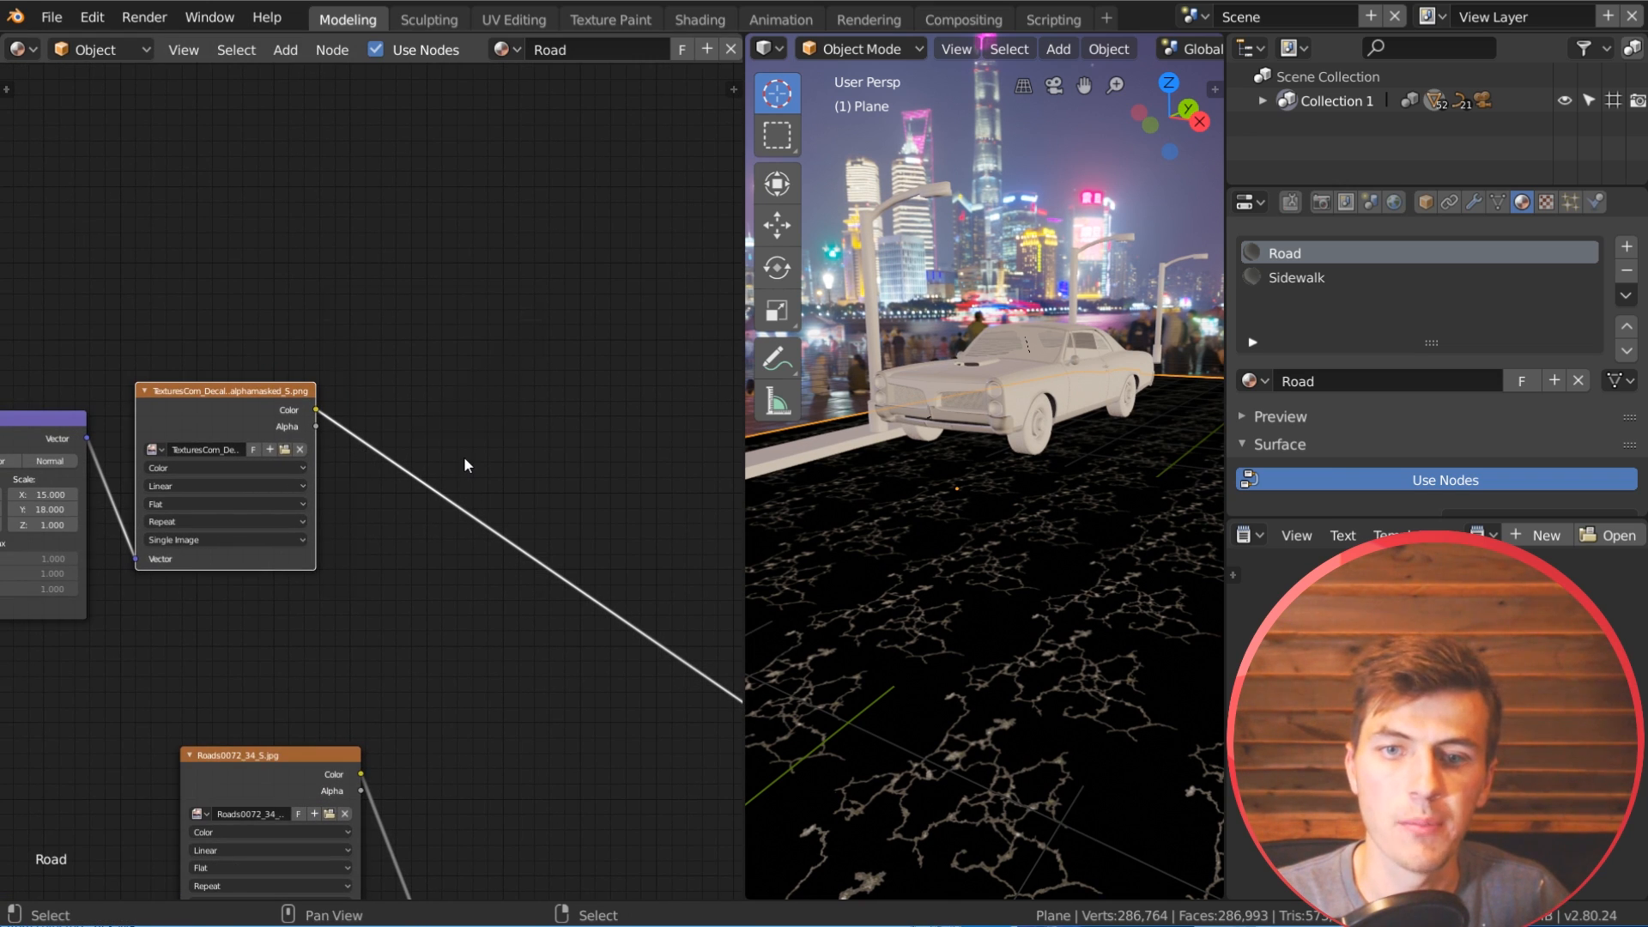
key(shift+a)
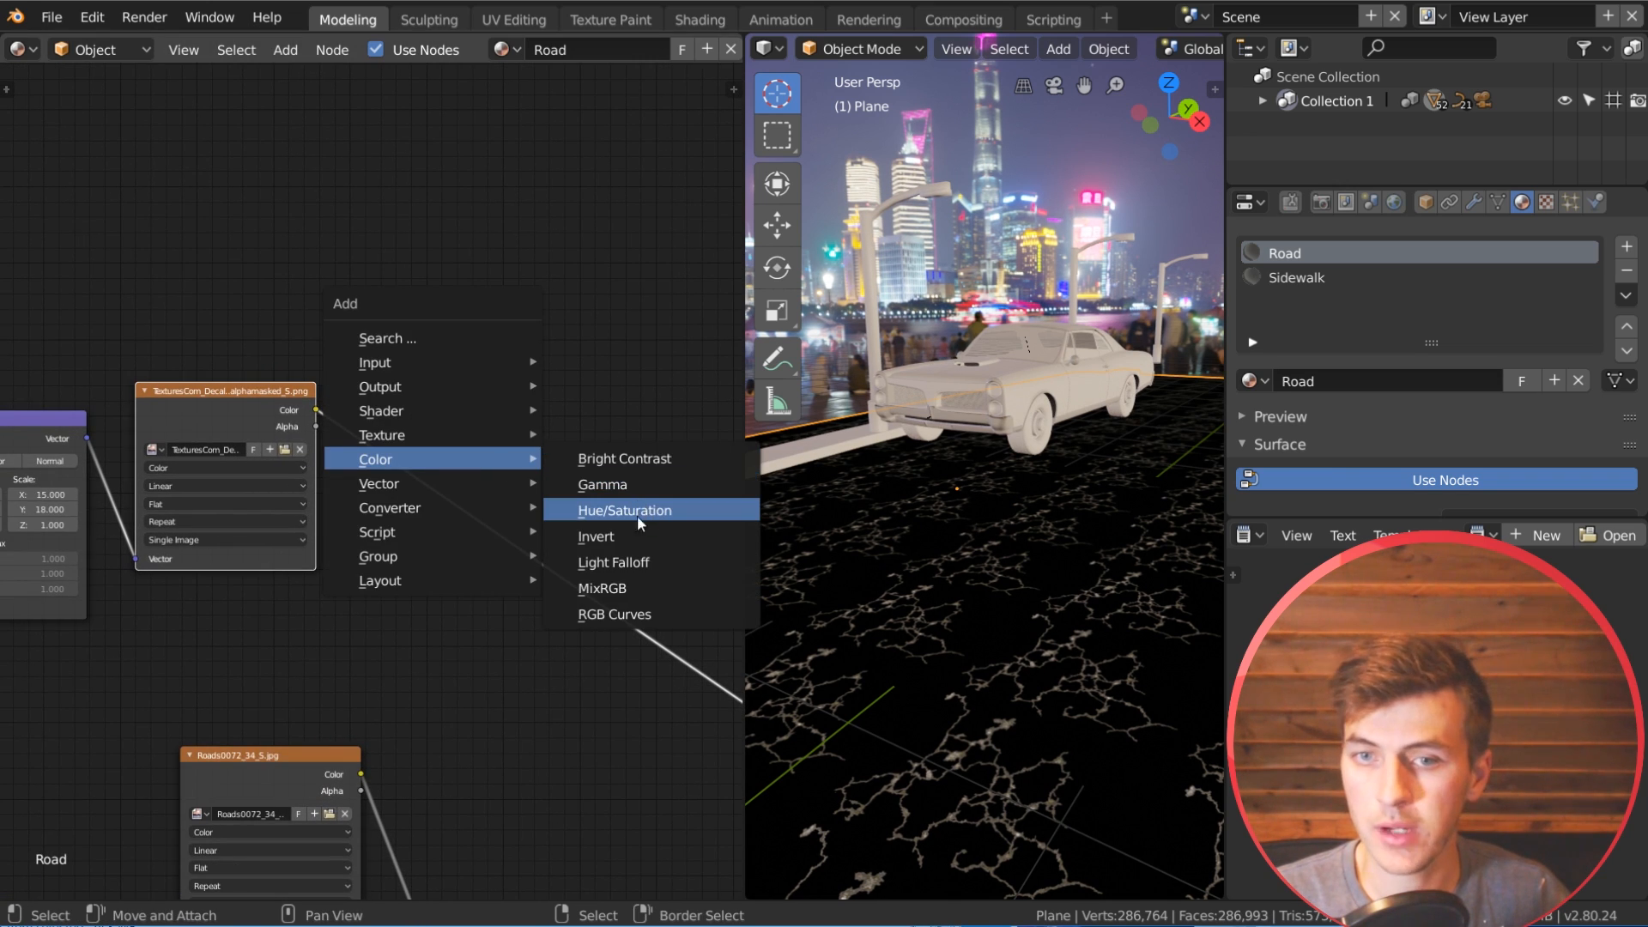
mouse_move(440, 508)
click(584, 526)
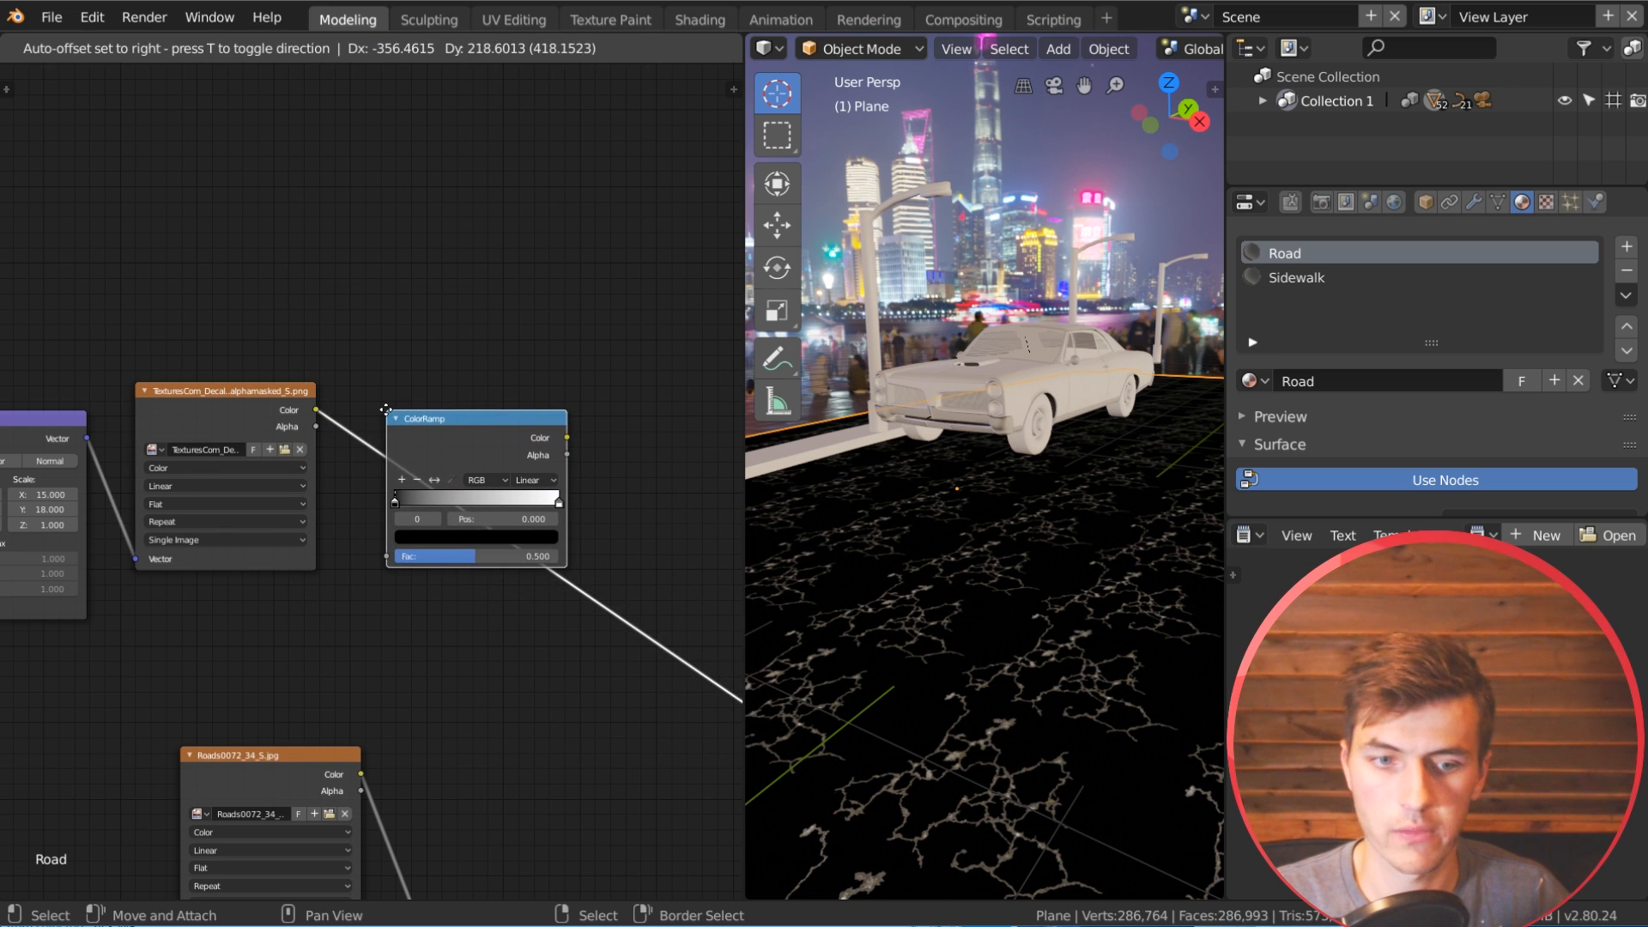
click(384, 408)
middle_drag(550, 402, 410, 395)
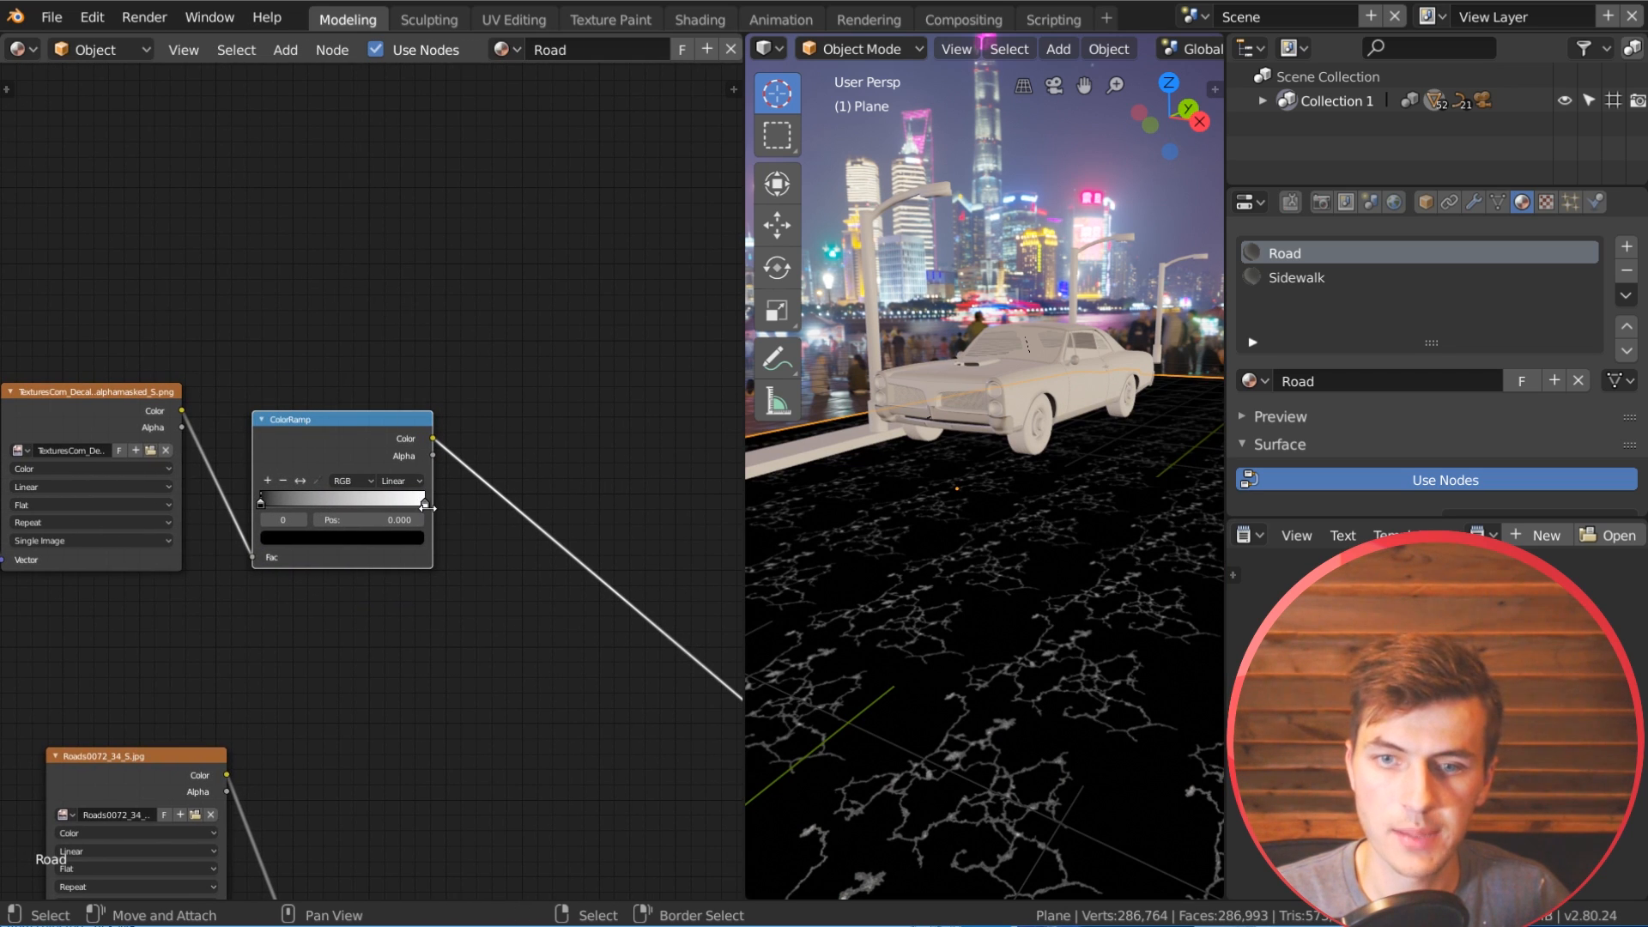
Step: Move the white stop of the crack ColorRamp to position 0.533 and check the cracks up close
drag(424, 503, 348, 503)
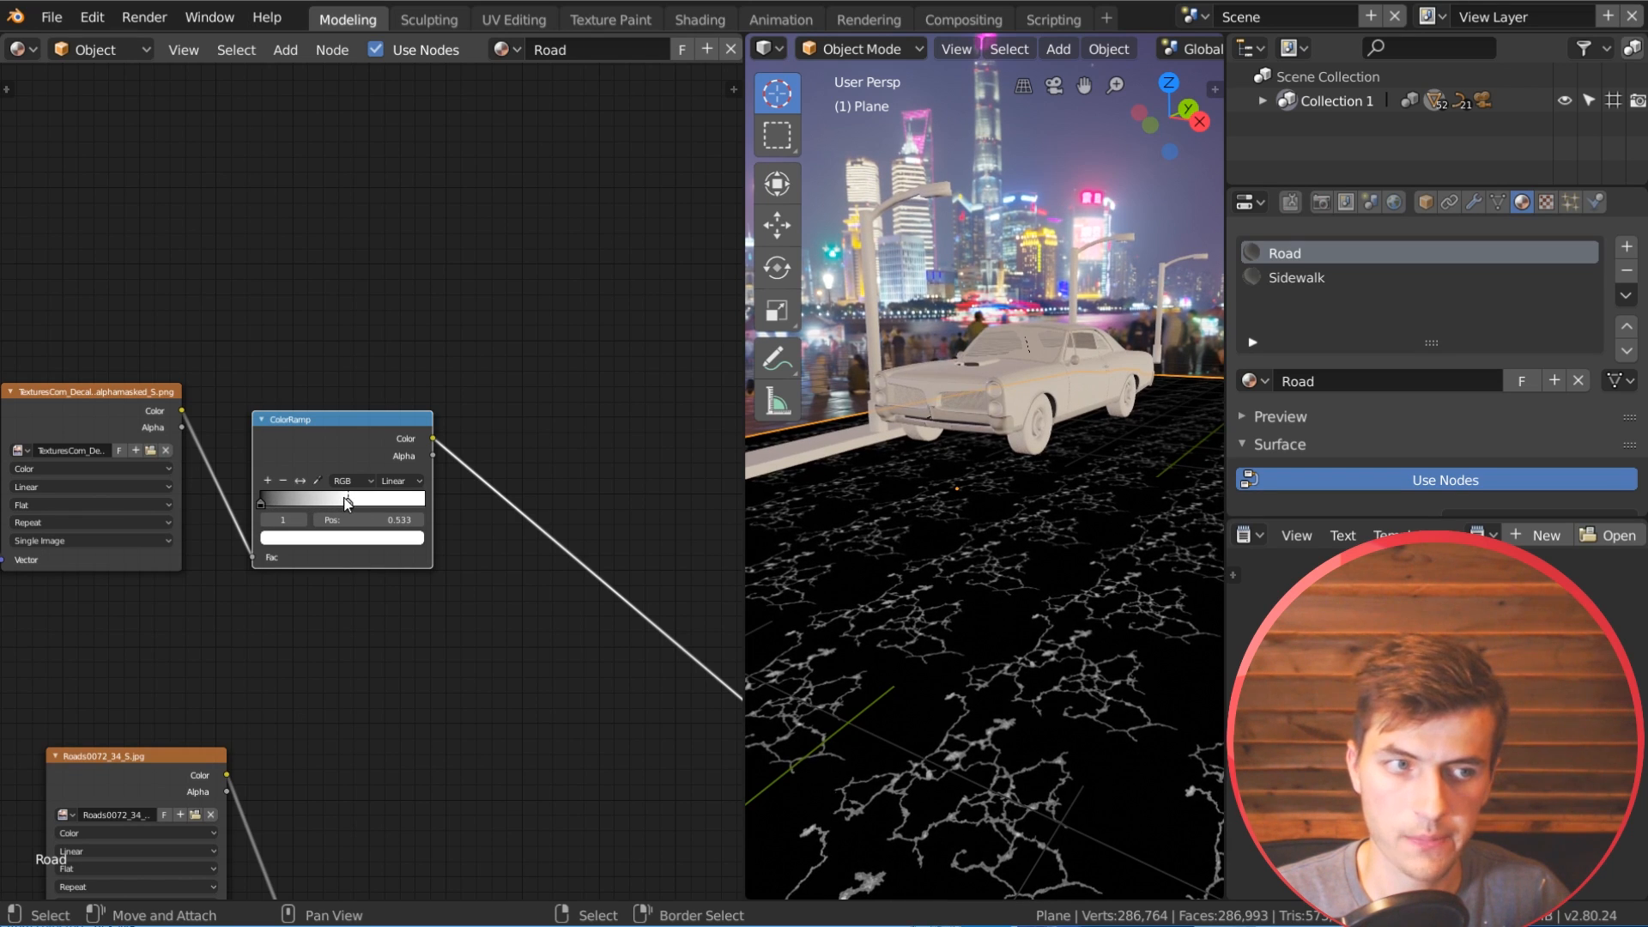
scroll(1085, 689, up, 5)
scroll(944, 772, down, 2)
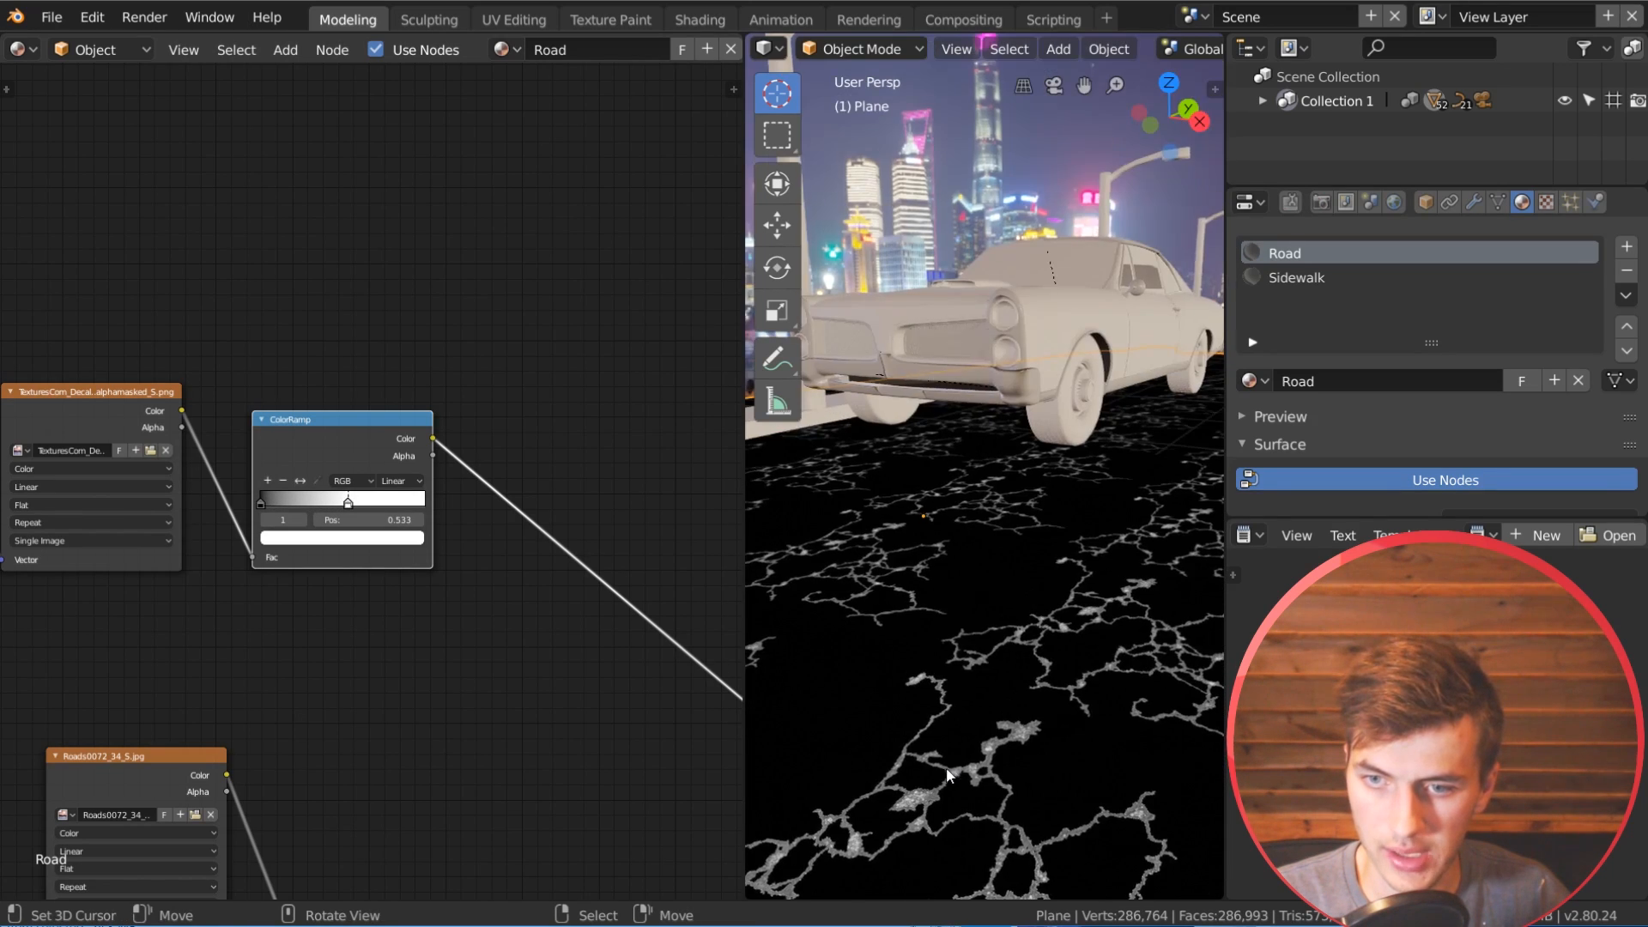
middle_drag(947, 775, 983, 760)
scroll(496, 565, down, 5)
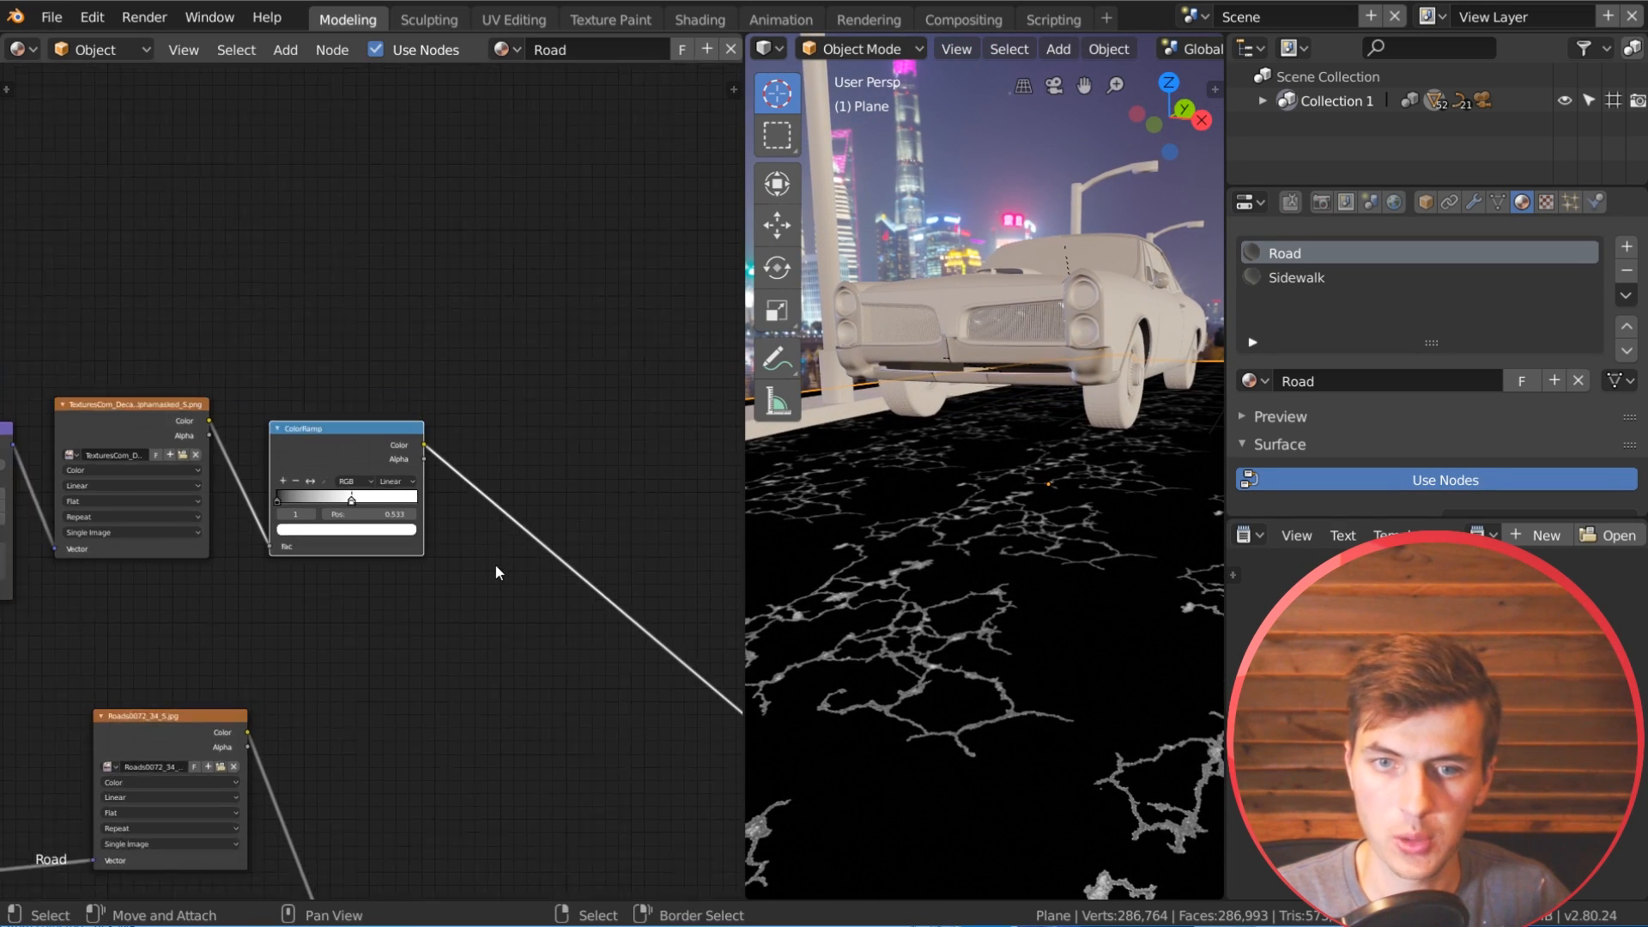
Step: Examine how the crack pattern repeats across the whole road and how its nodes sit in the material
middle_drag(402, 331, 388, 538)
scroll(1111, 594, down, 6)
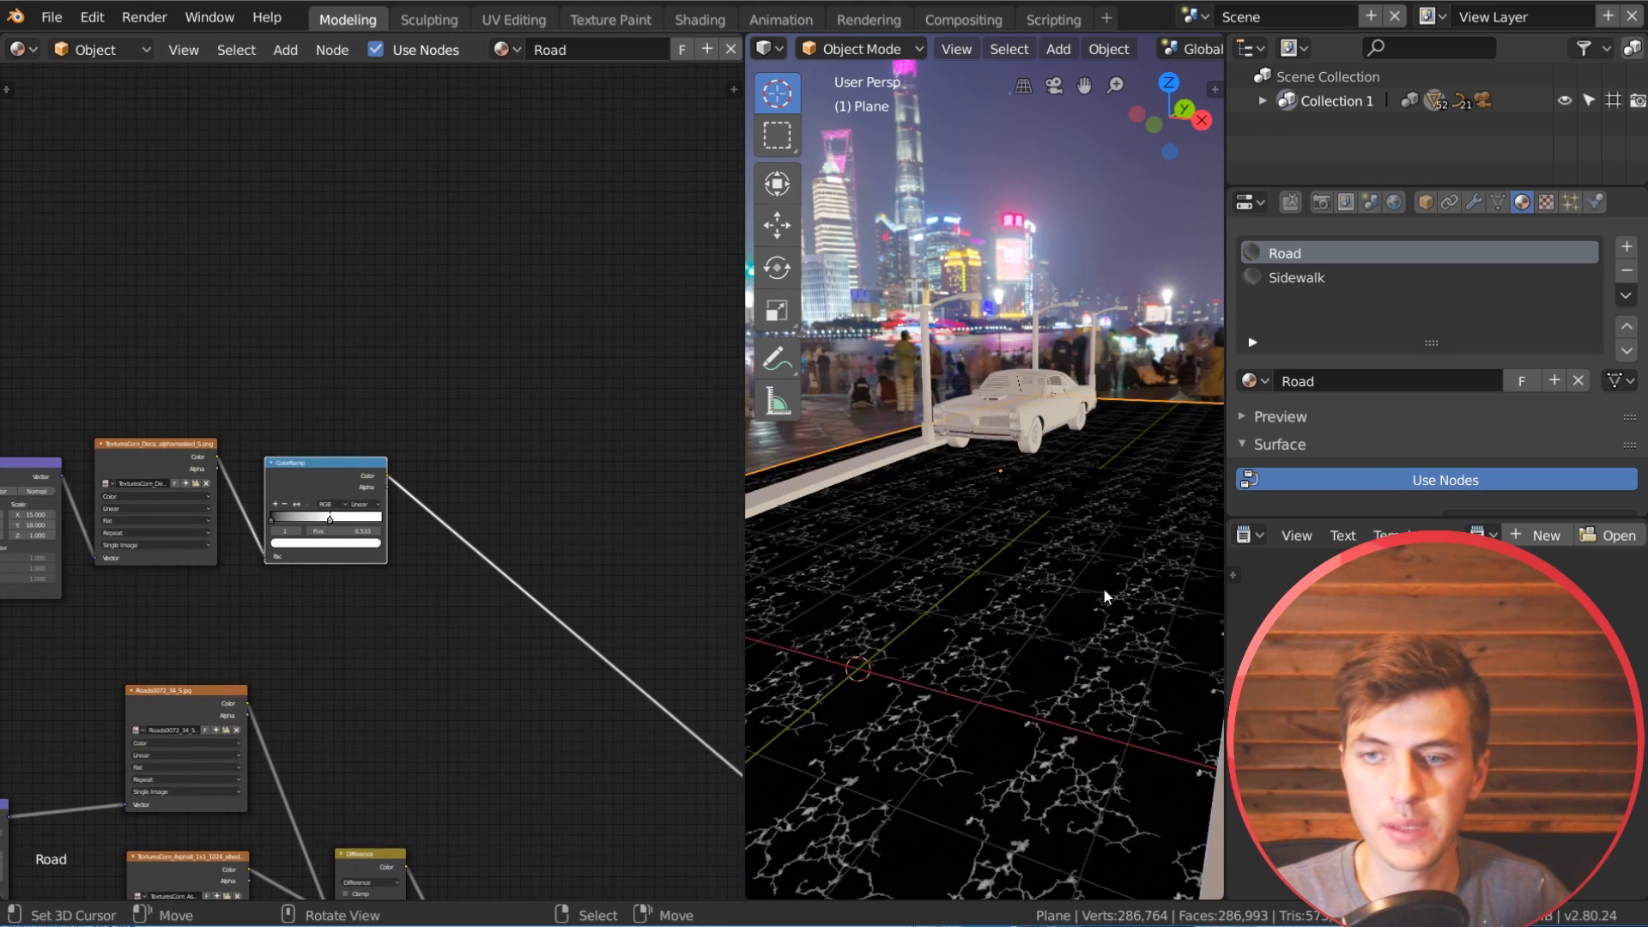
middle_drag(1111, 595, 1089, 626)
scroll(502, 626, down, 4)
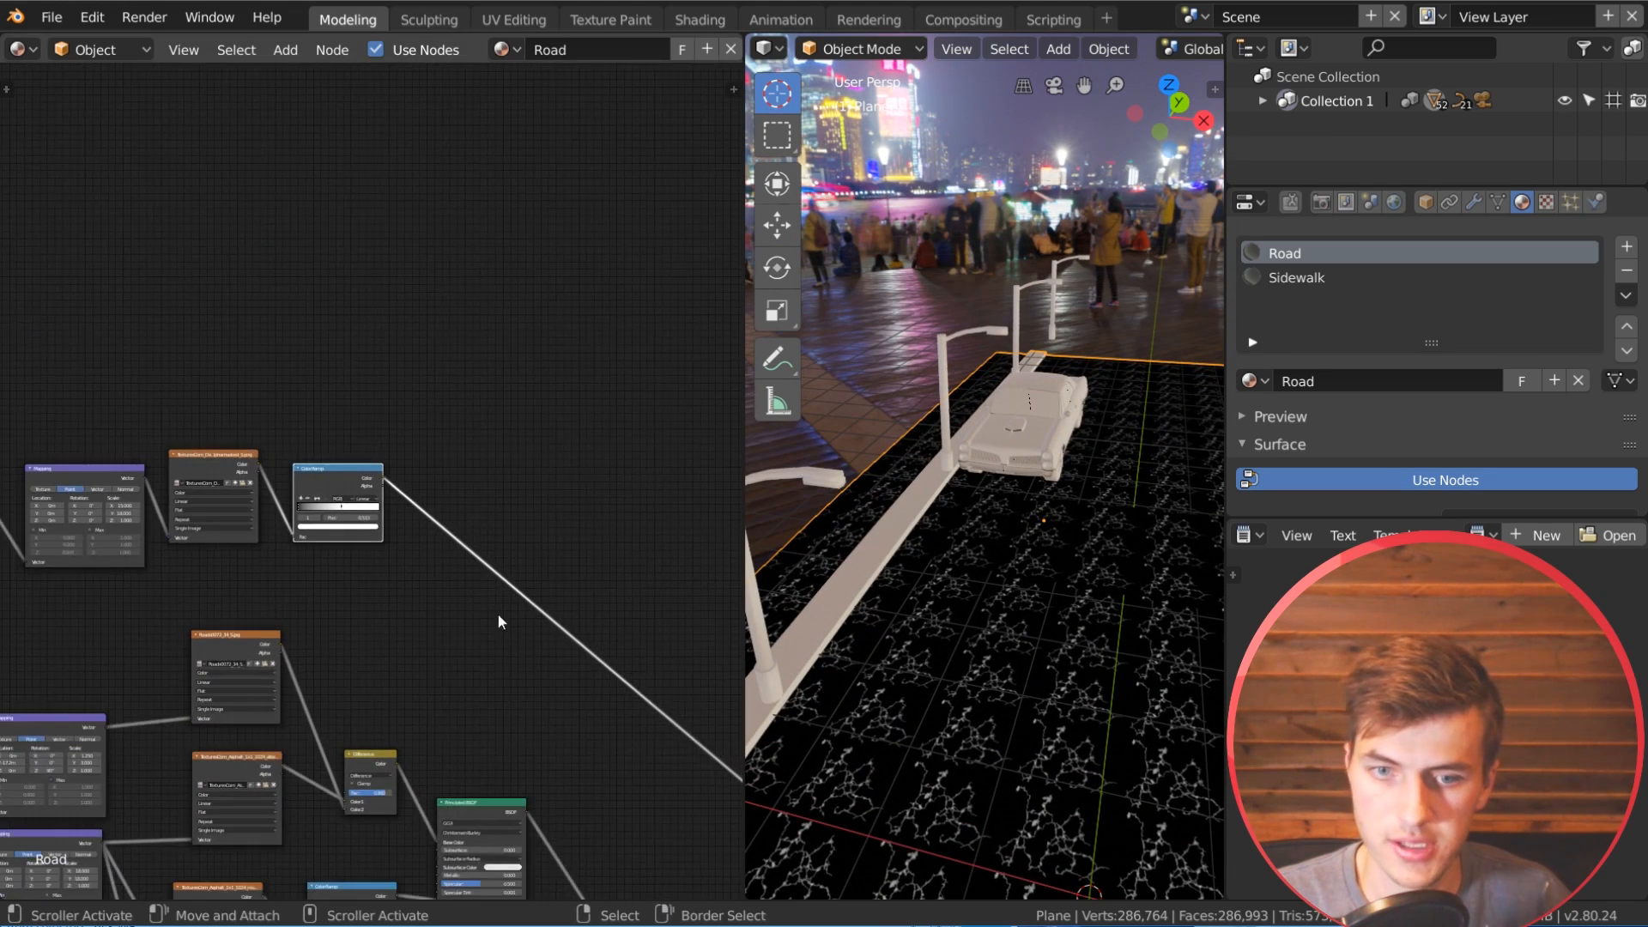
middle_drag(502, 626, 479, 454)
middle_drag(461, 699, 443, 420)
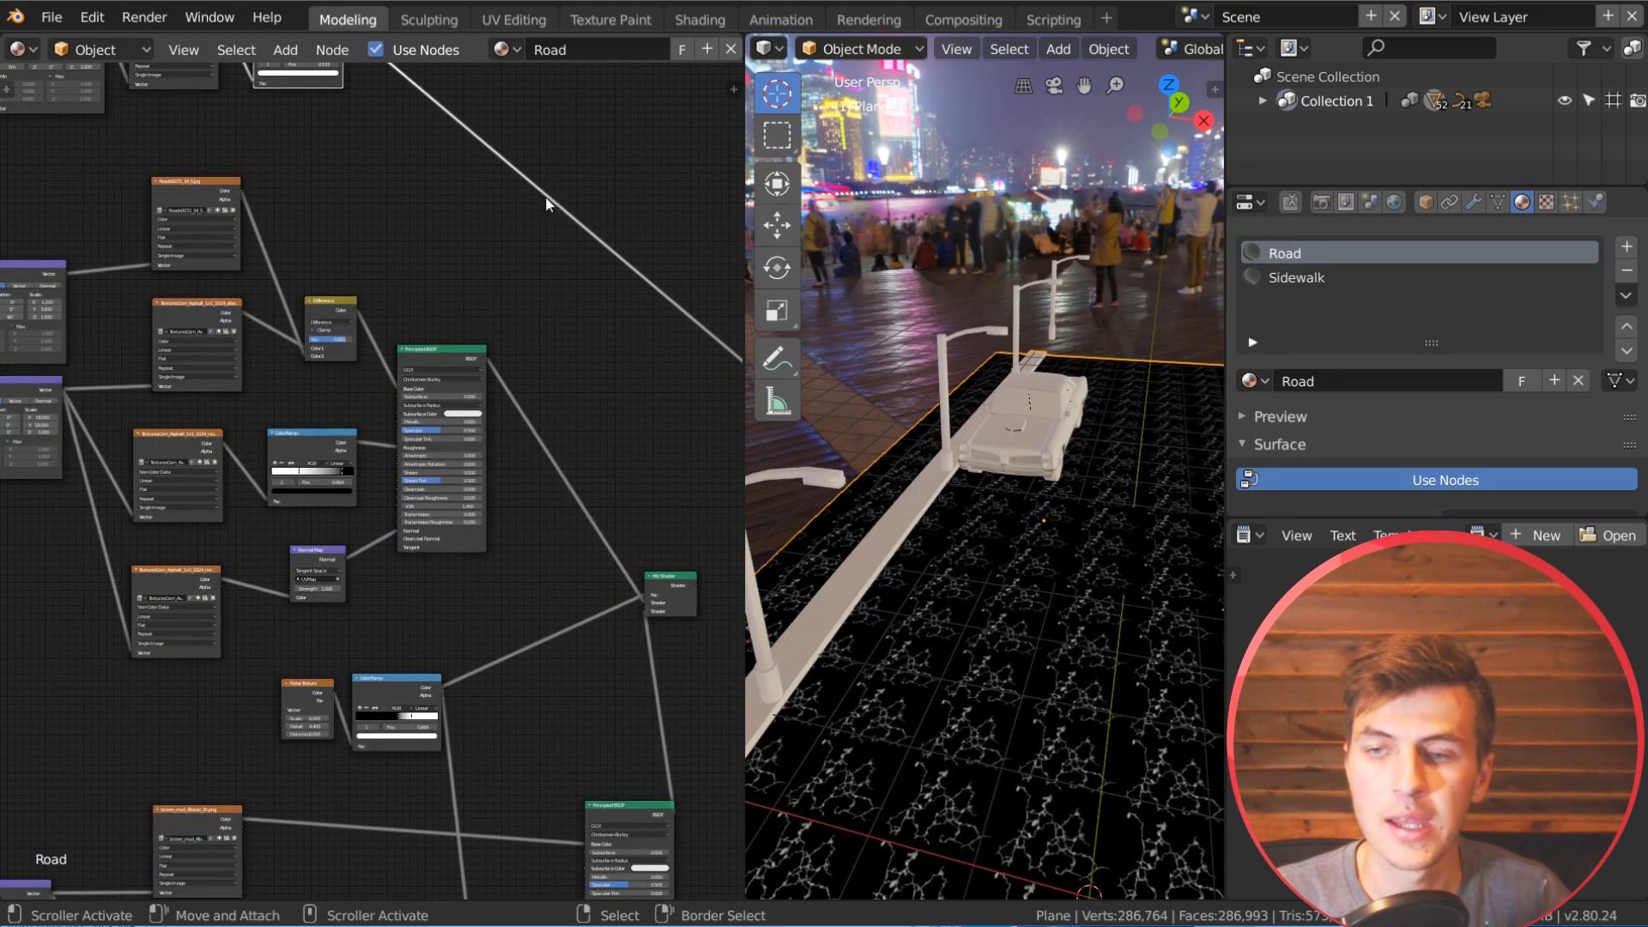
middle_drag(550, 204, 423, 430)
middle_drag(987, 640, 1004, 618)
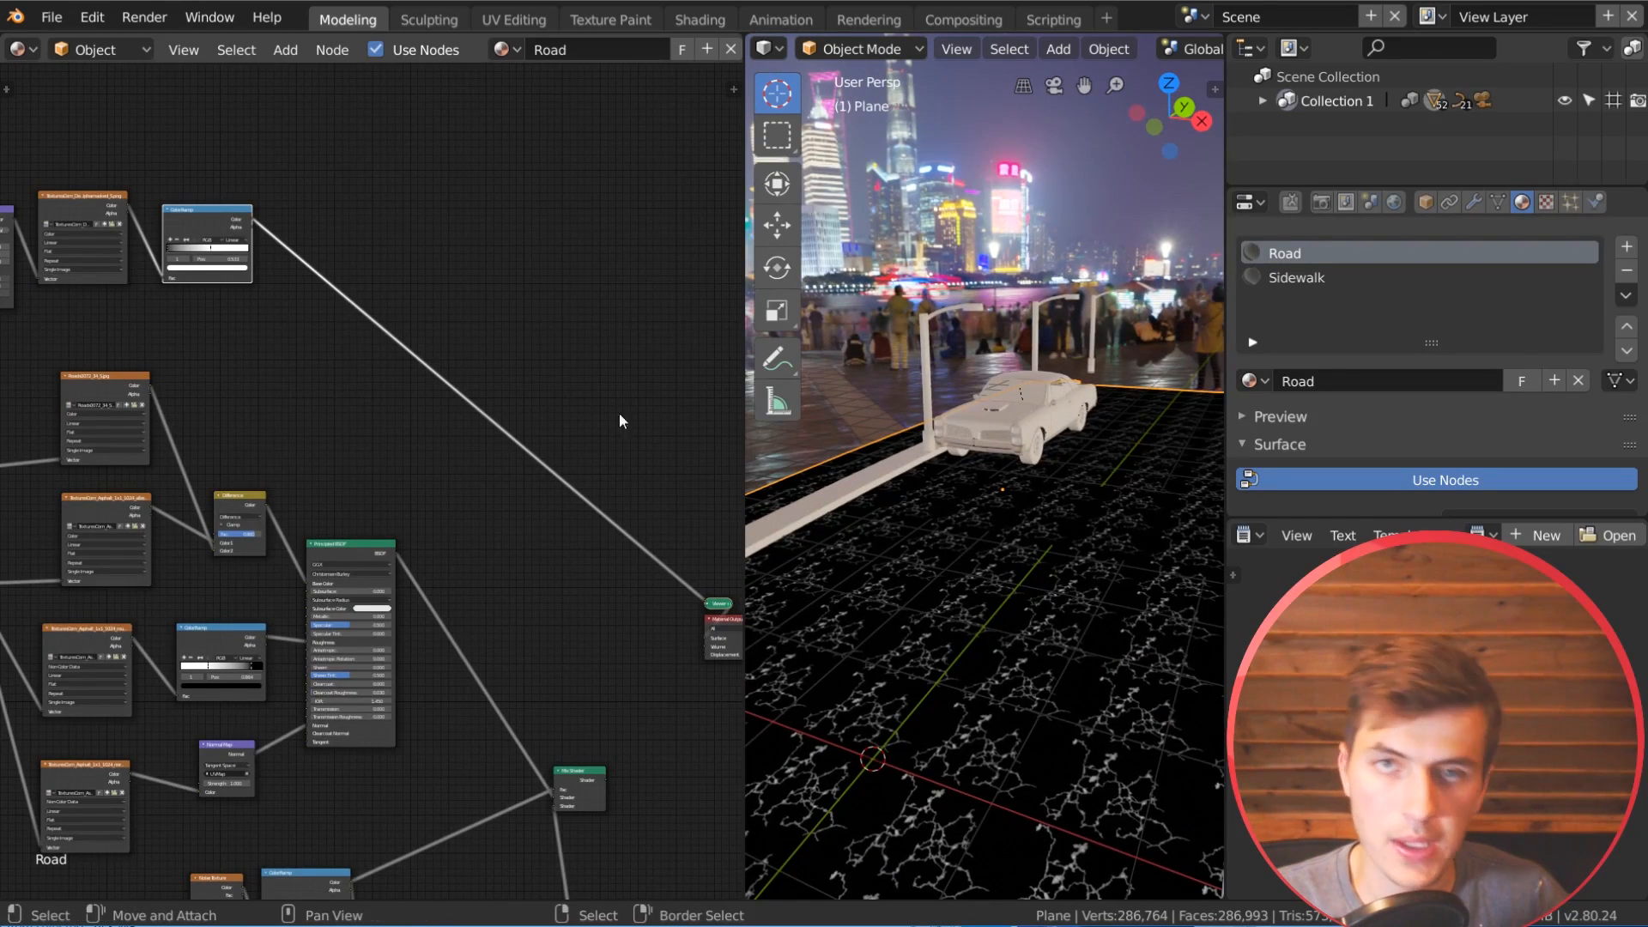
middle_drag(386, 430, 492, 682)
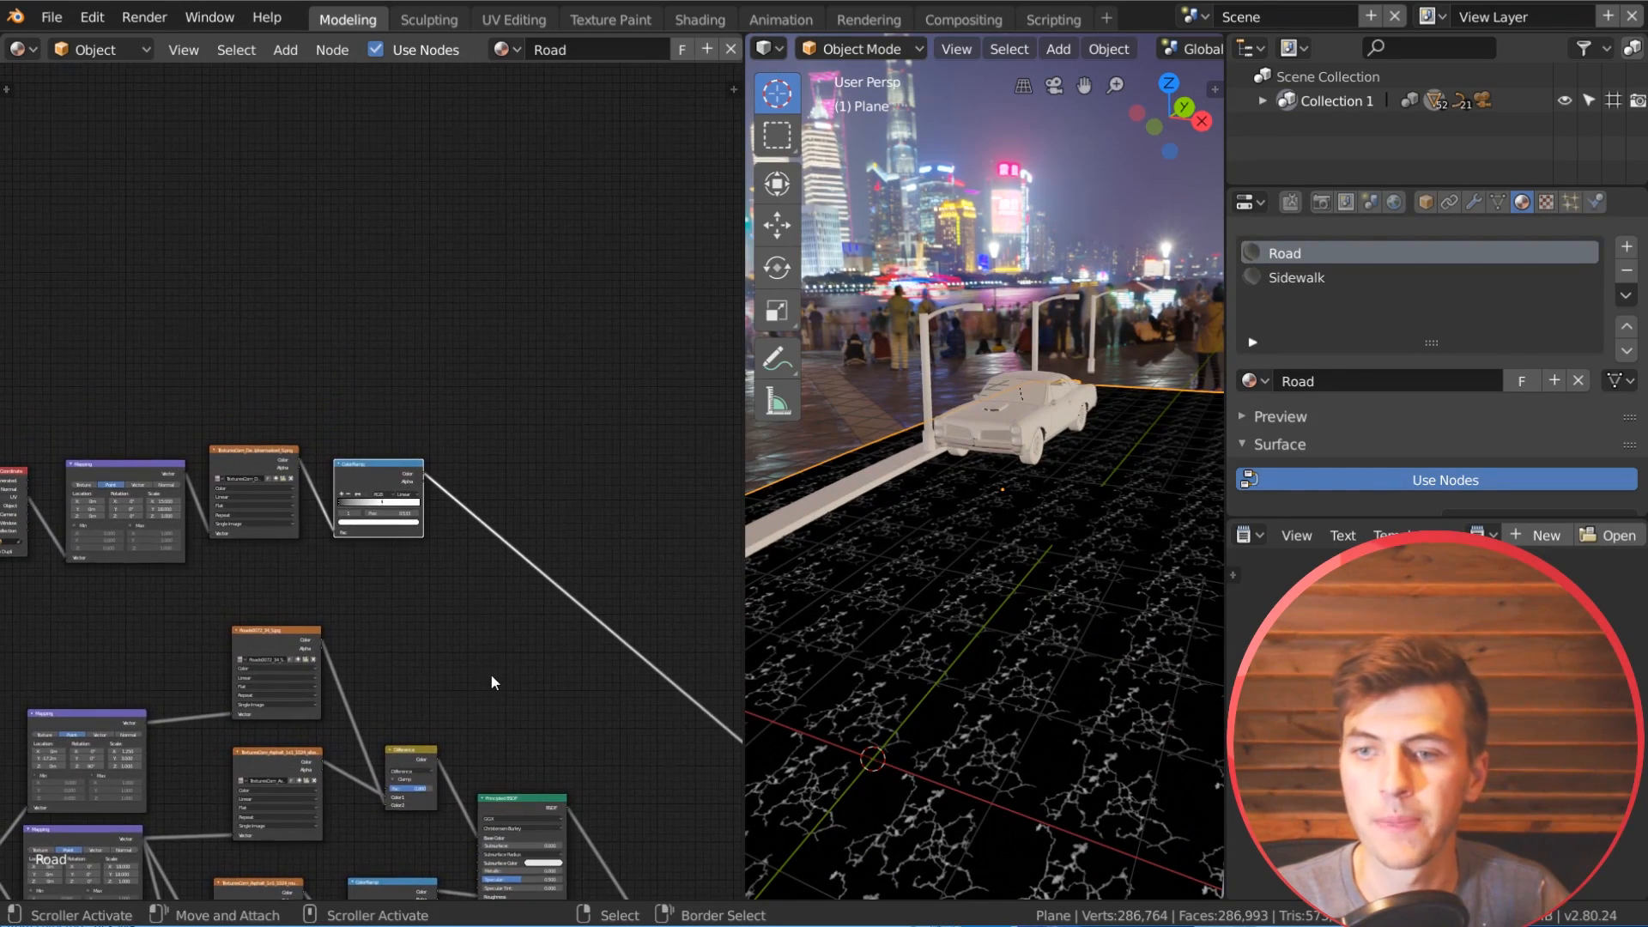
Step: Duplicate the mud mask's Noise Texture and ColorRamp nodes together and place the copies above the crack texture's nodes
middle_drag(382, 676, 506, 66)
middle_drag(506, 898, 321, 884)
scroll(357, 536, up, 5)
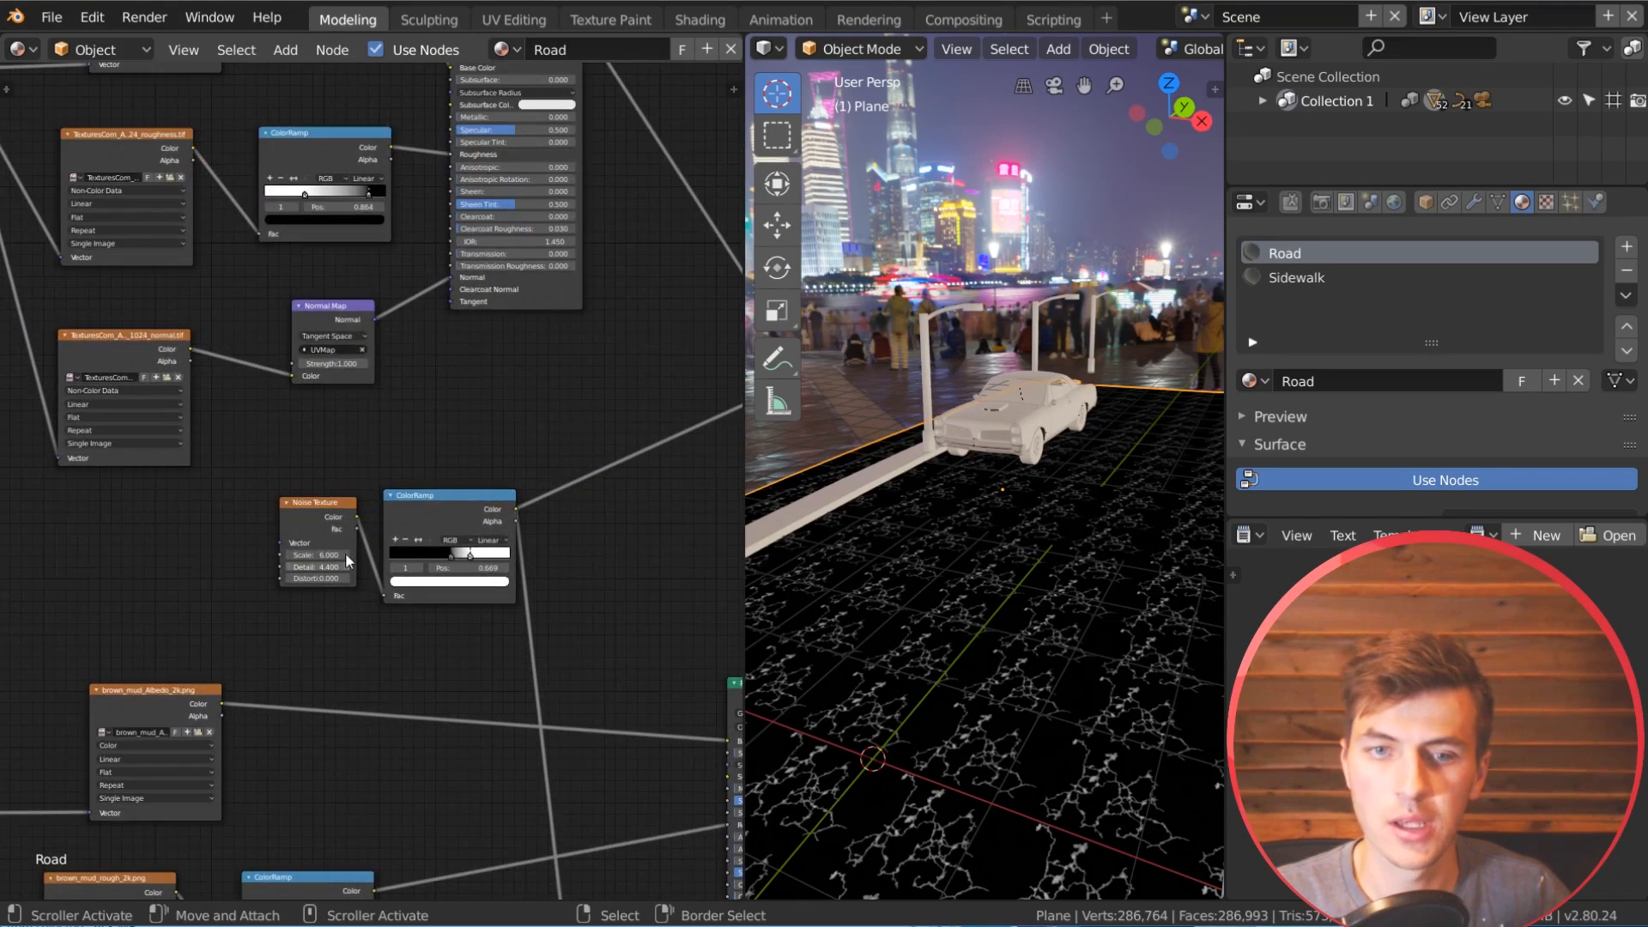
click(310, 514)
shift+click(393, 498)
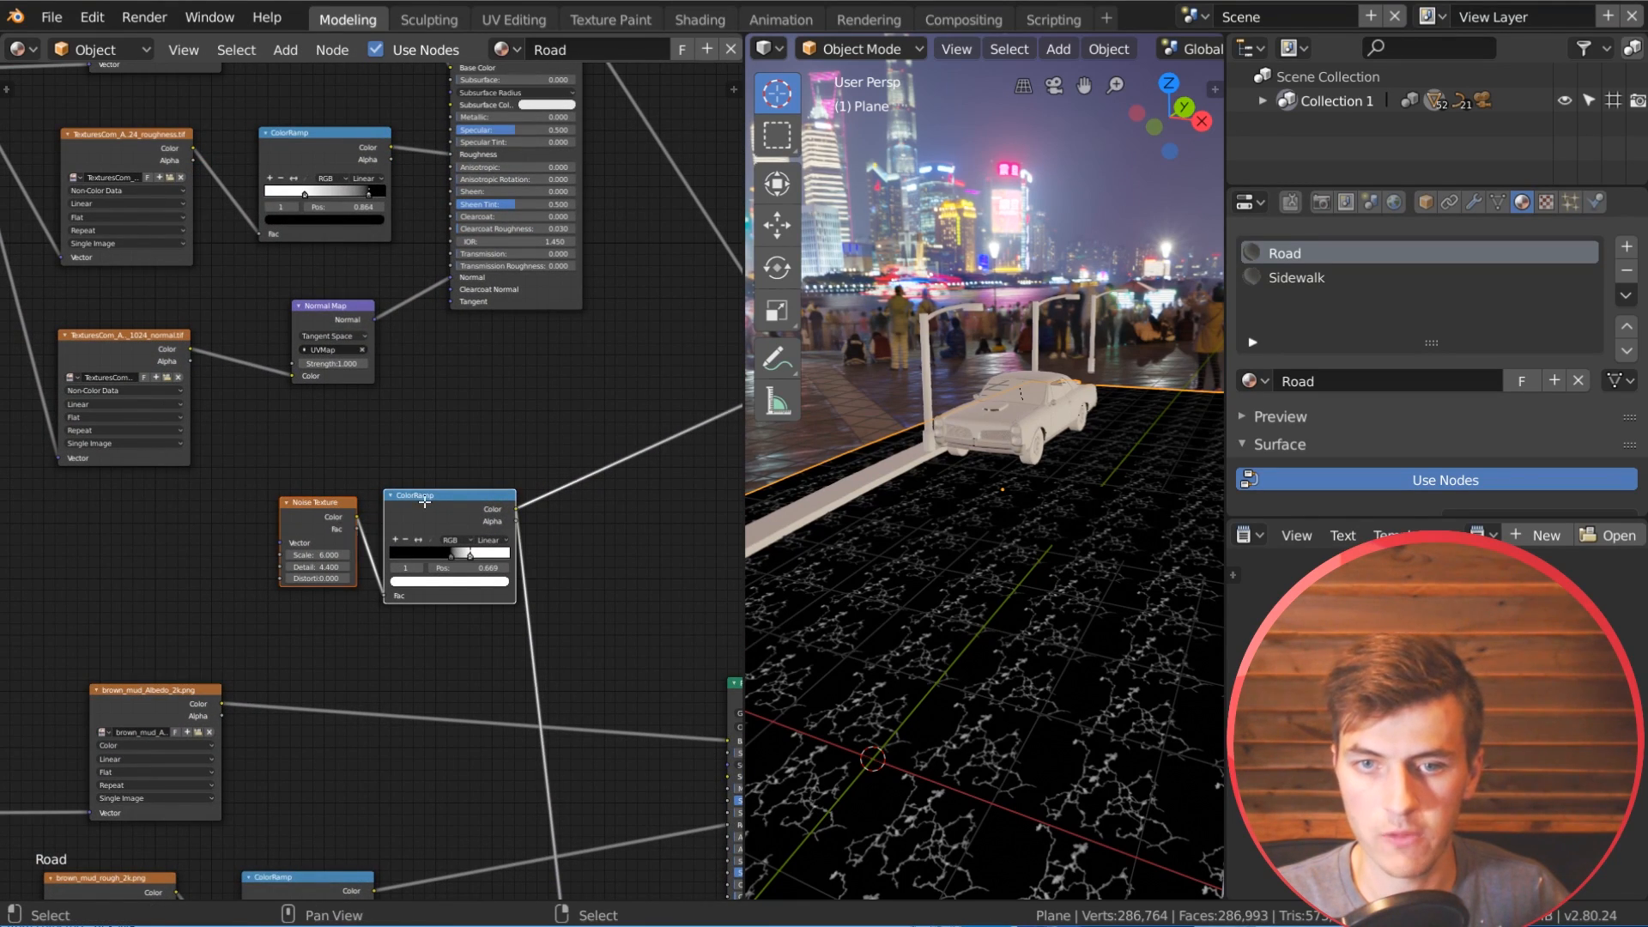
scroll(543, 458, down, 6)
middle_drag(464, 364, 475, 692)
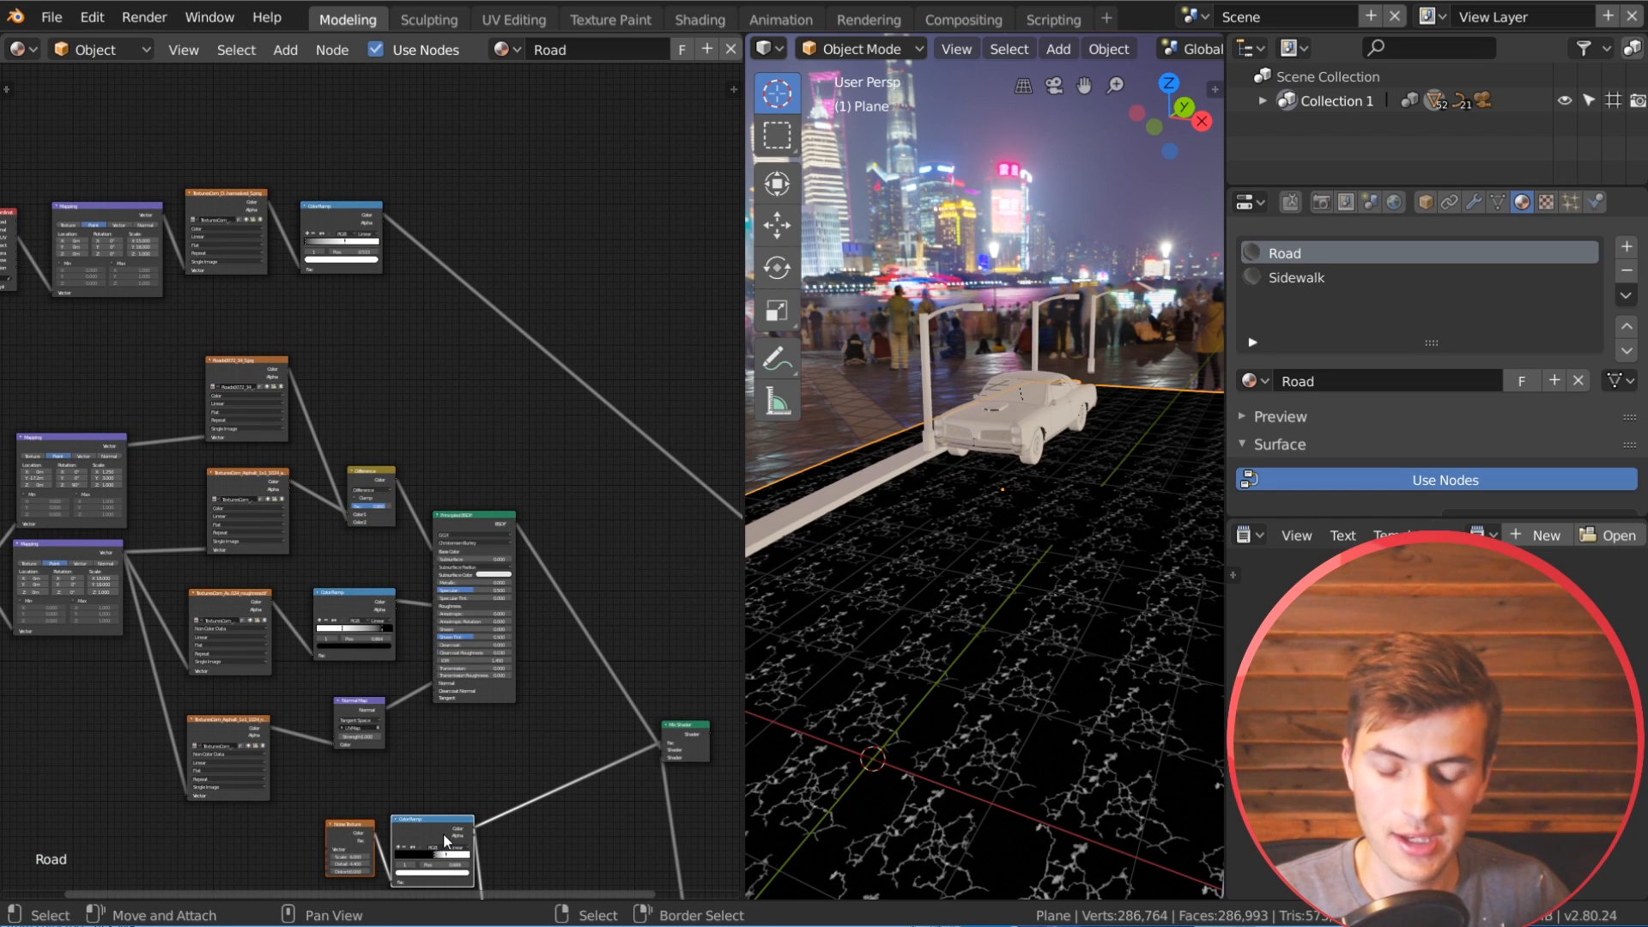
key(shift+d)
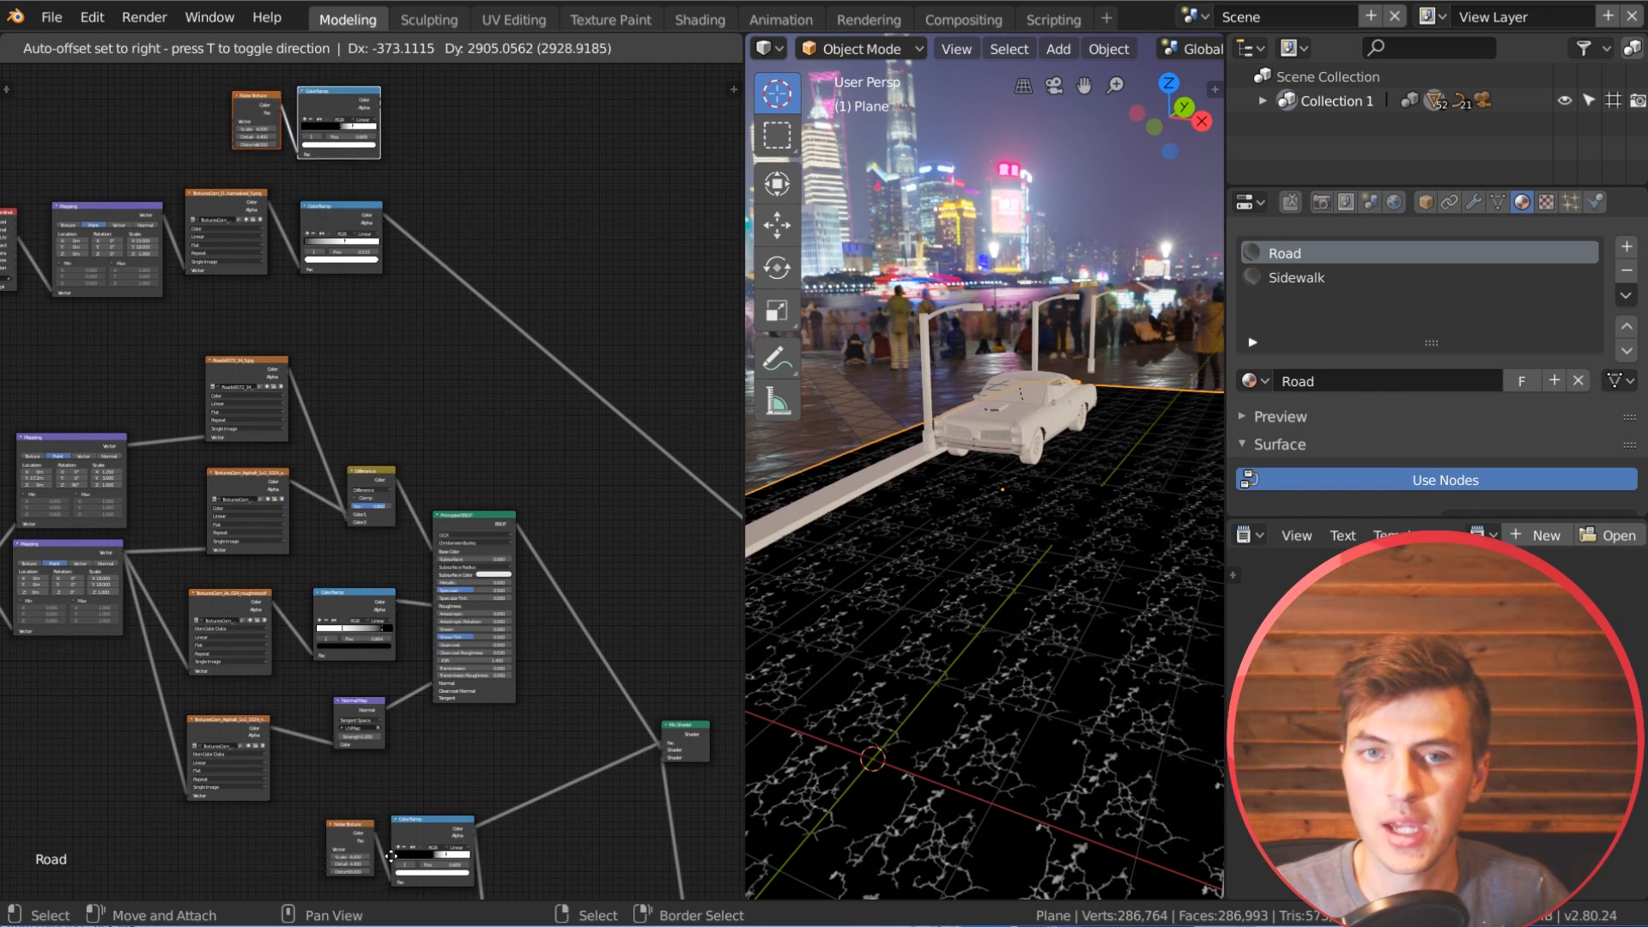
click(390, 854)
Step: Set the duplicated Noise Texture to scale 4, detail 5.7 and distortion 0.4, and preview its ColorRamp on the road
scroll(444, 589, up, 4)
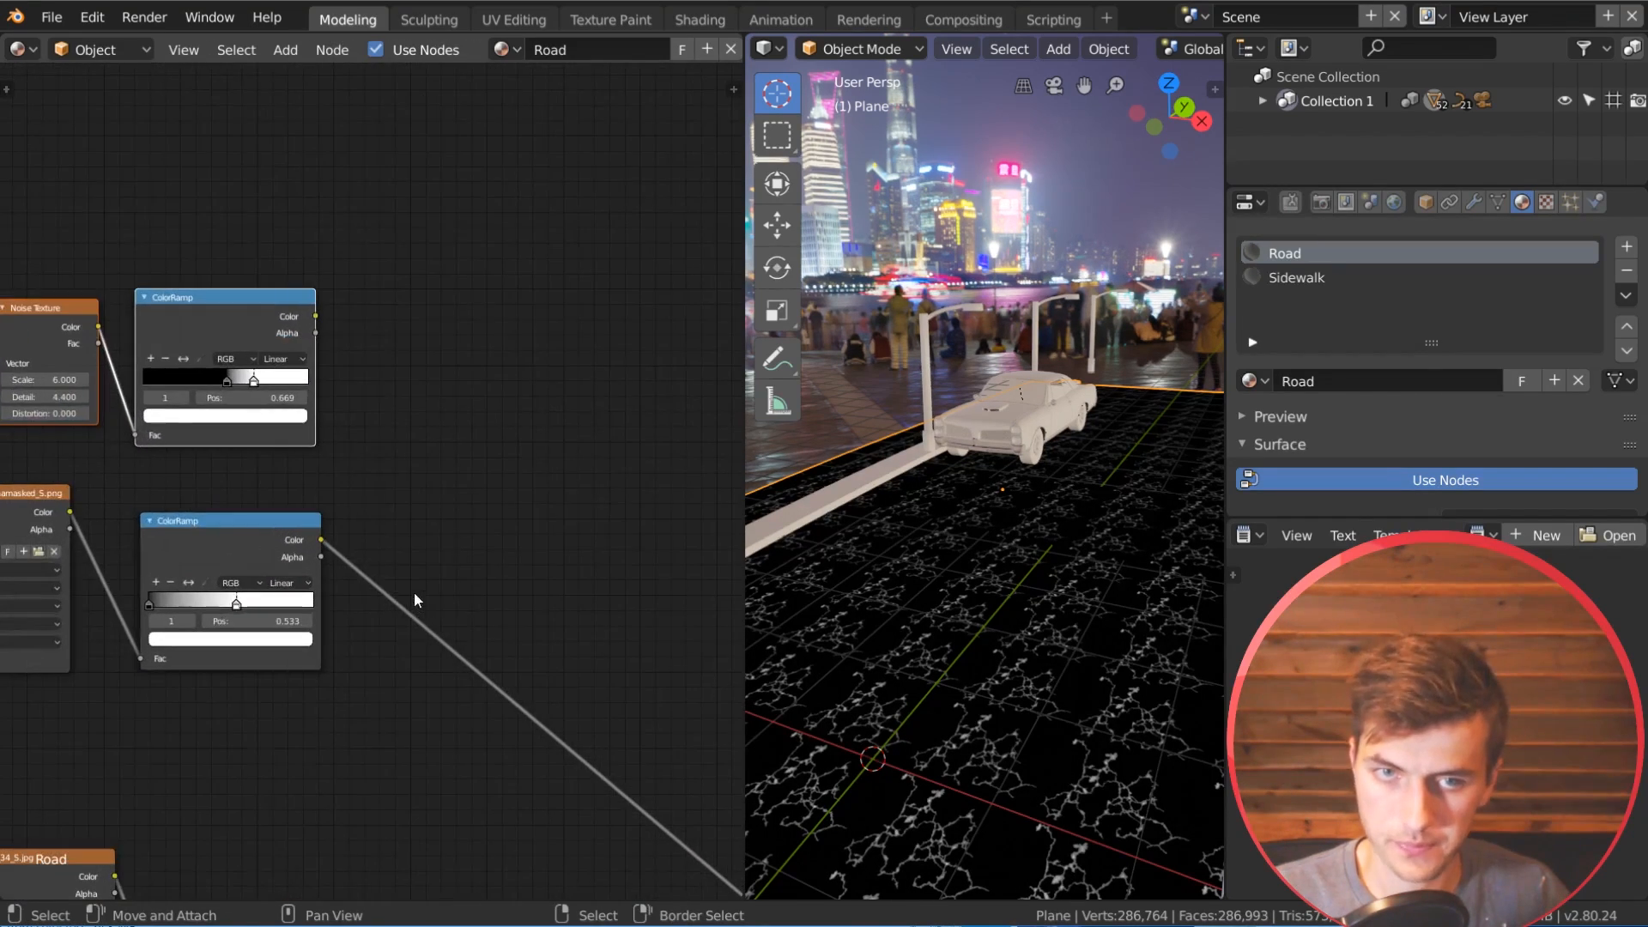
middle_drag(172, 365, 277, 372)
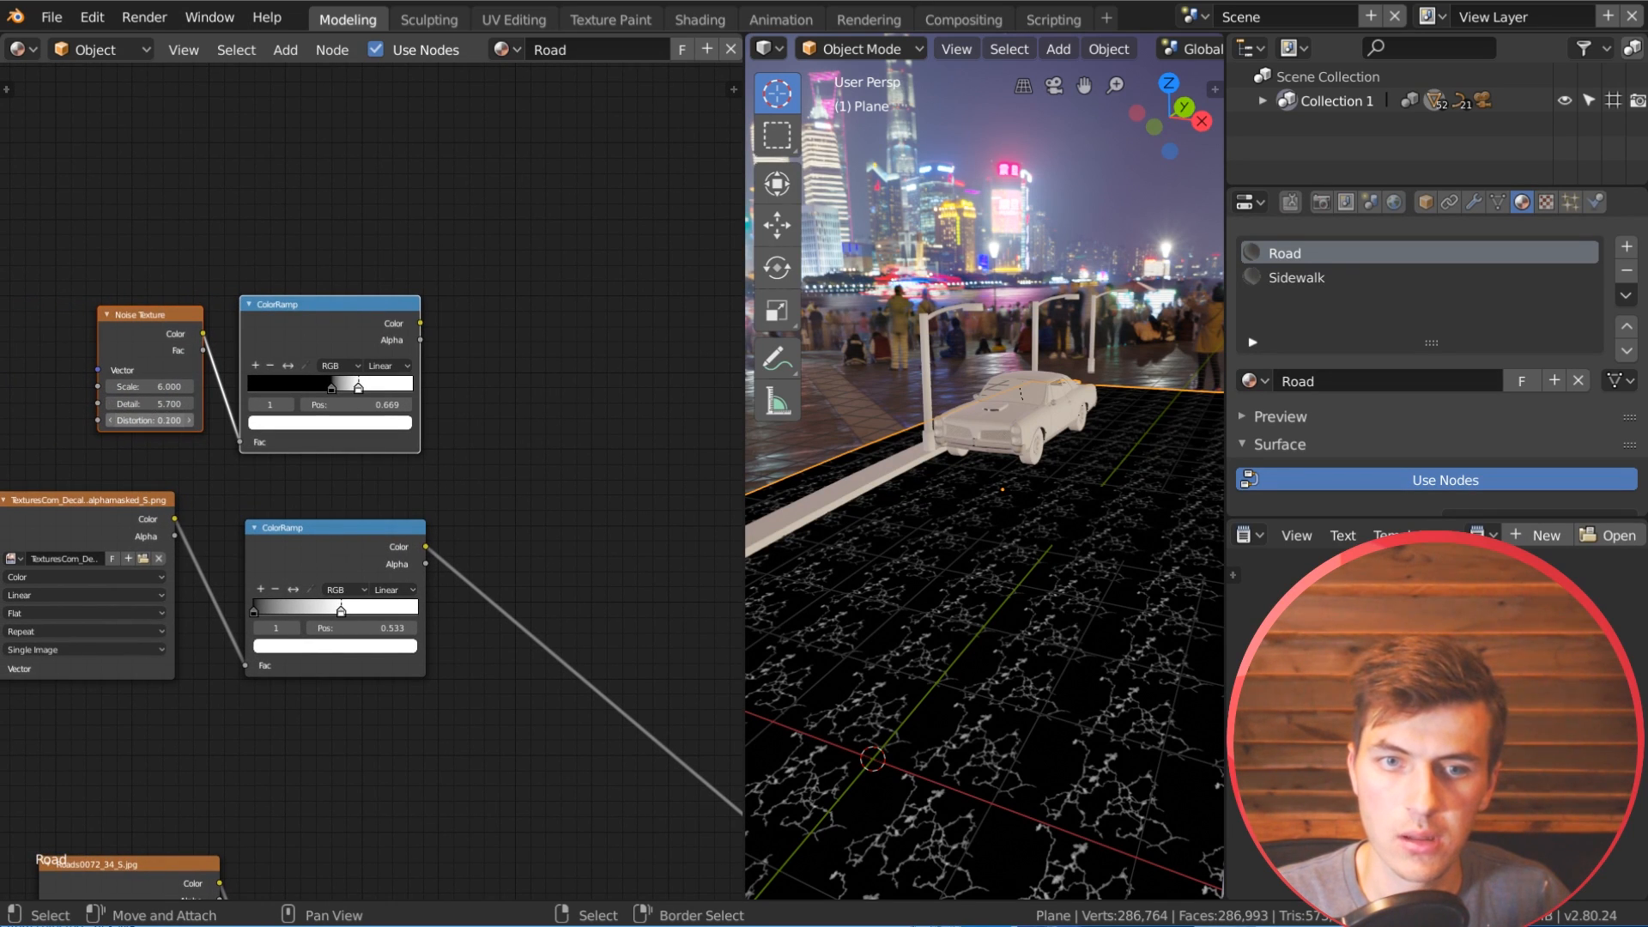
click(159, 386)
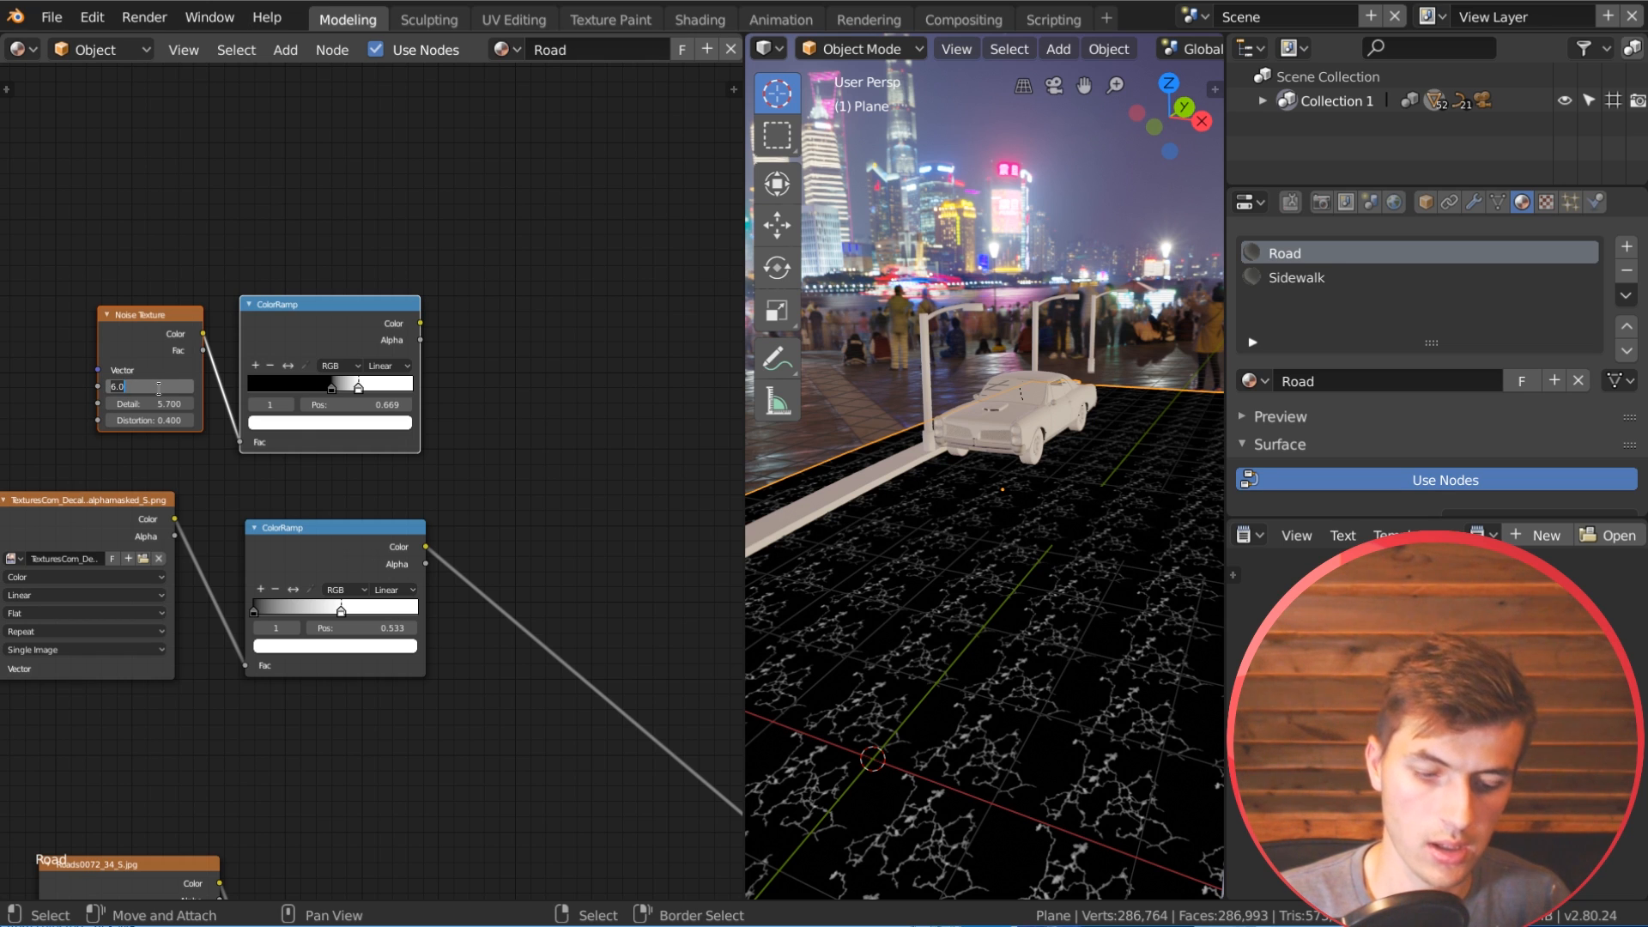
key(Return)
ctrl+shift+click(376, 342)
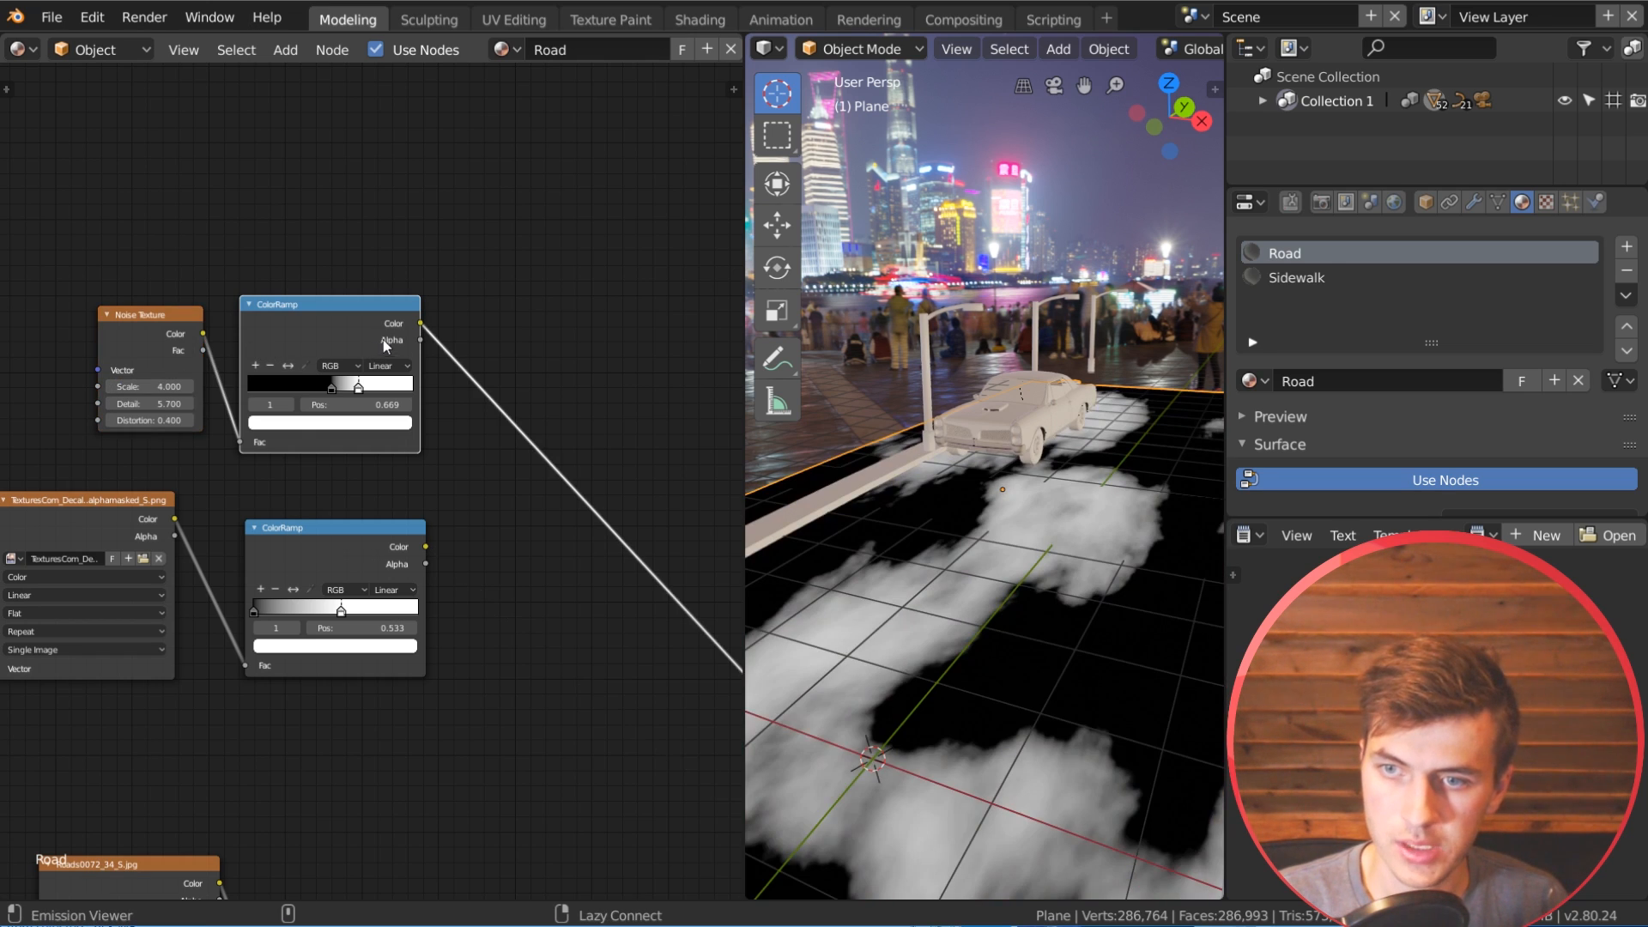
middle_drag(930, 733, 801, 824)
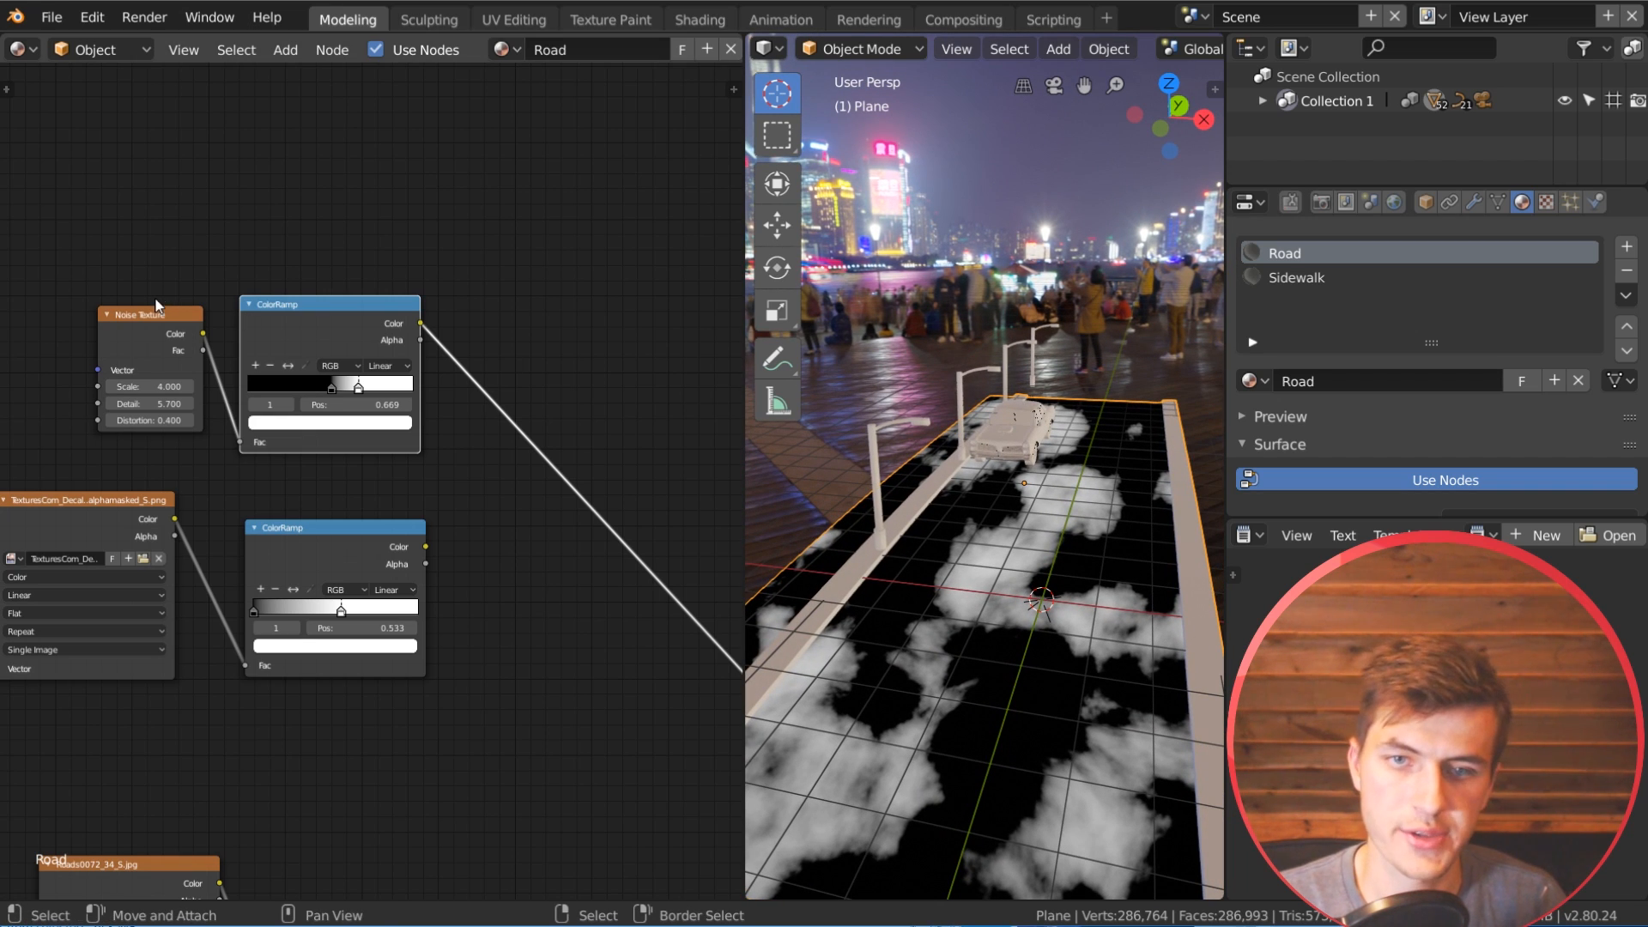
Step: Set the duplicated Noise Texture's scale to 4.5
click(162, 386)
text(5)
key(Return)
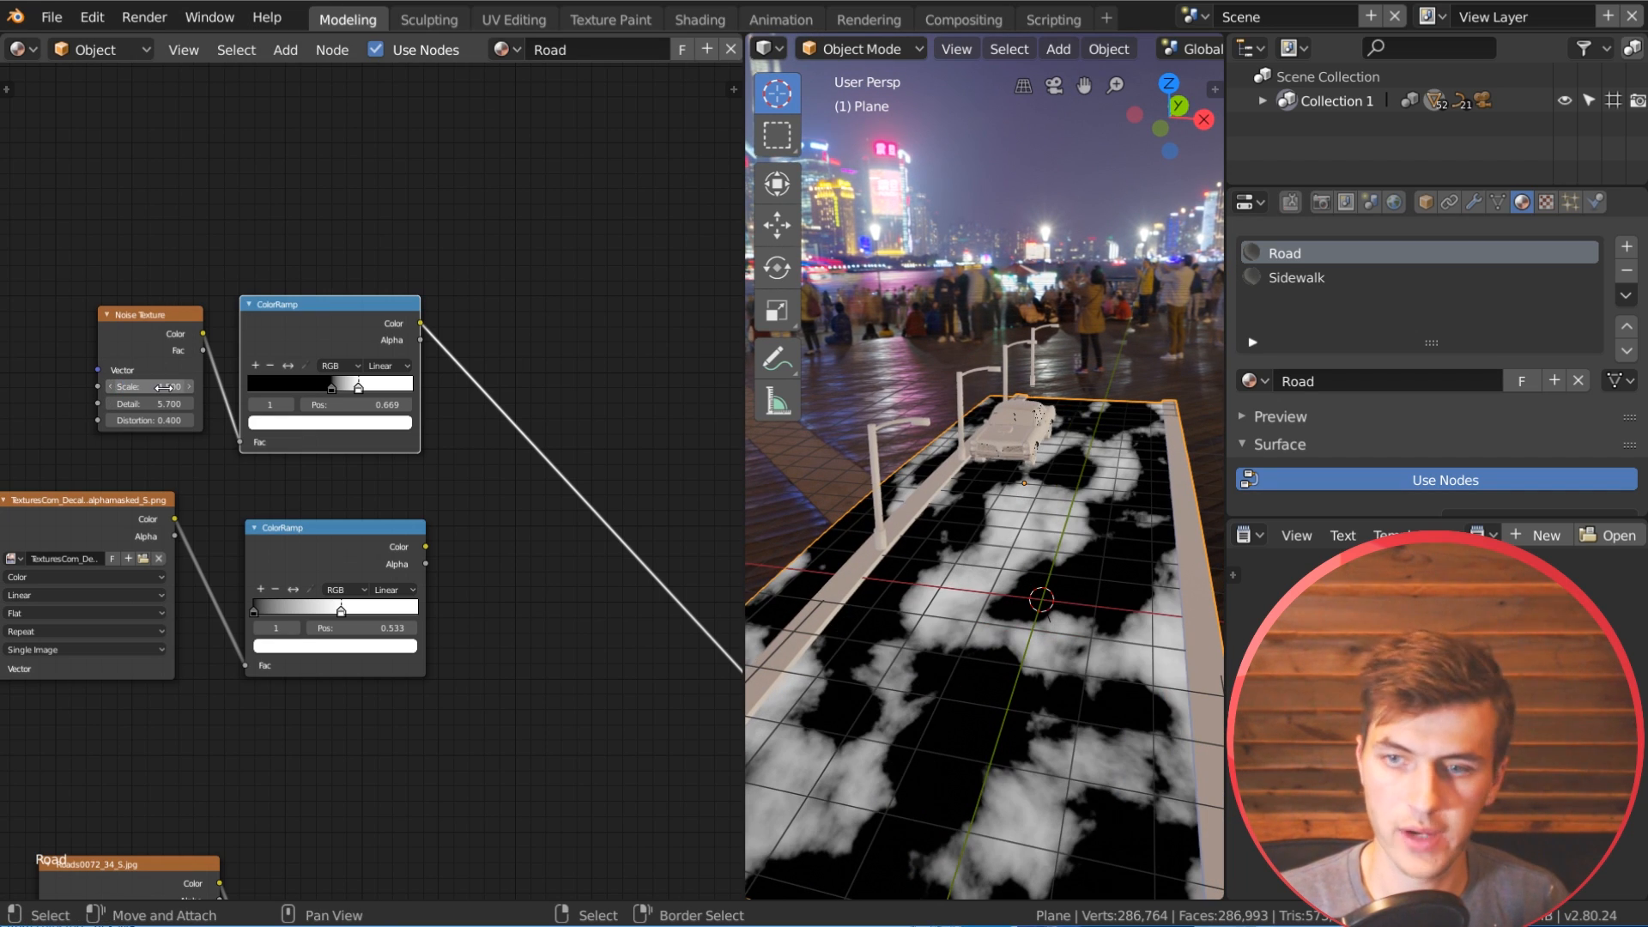
Step: Add a MixRGB node after the two ColorRamps, with the noise ColorRamp's color feeding it
middle_drag(406, 391, 242, 369)
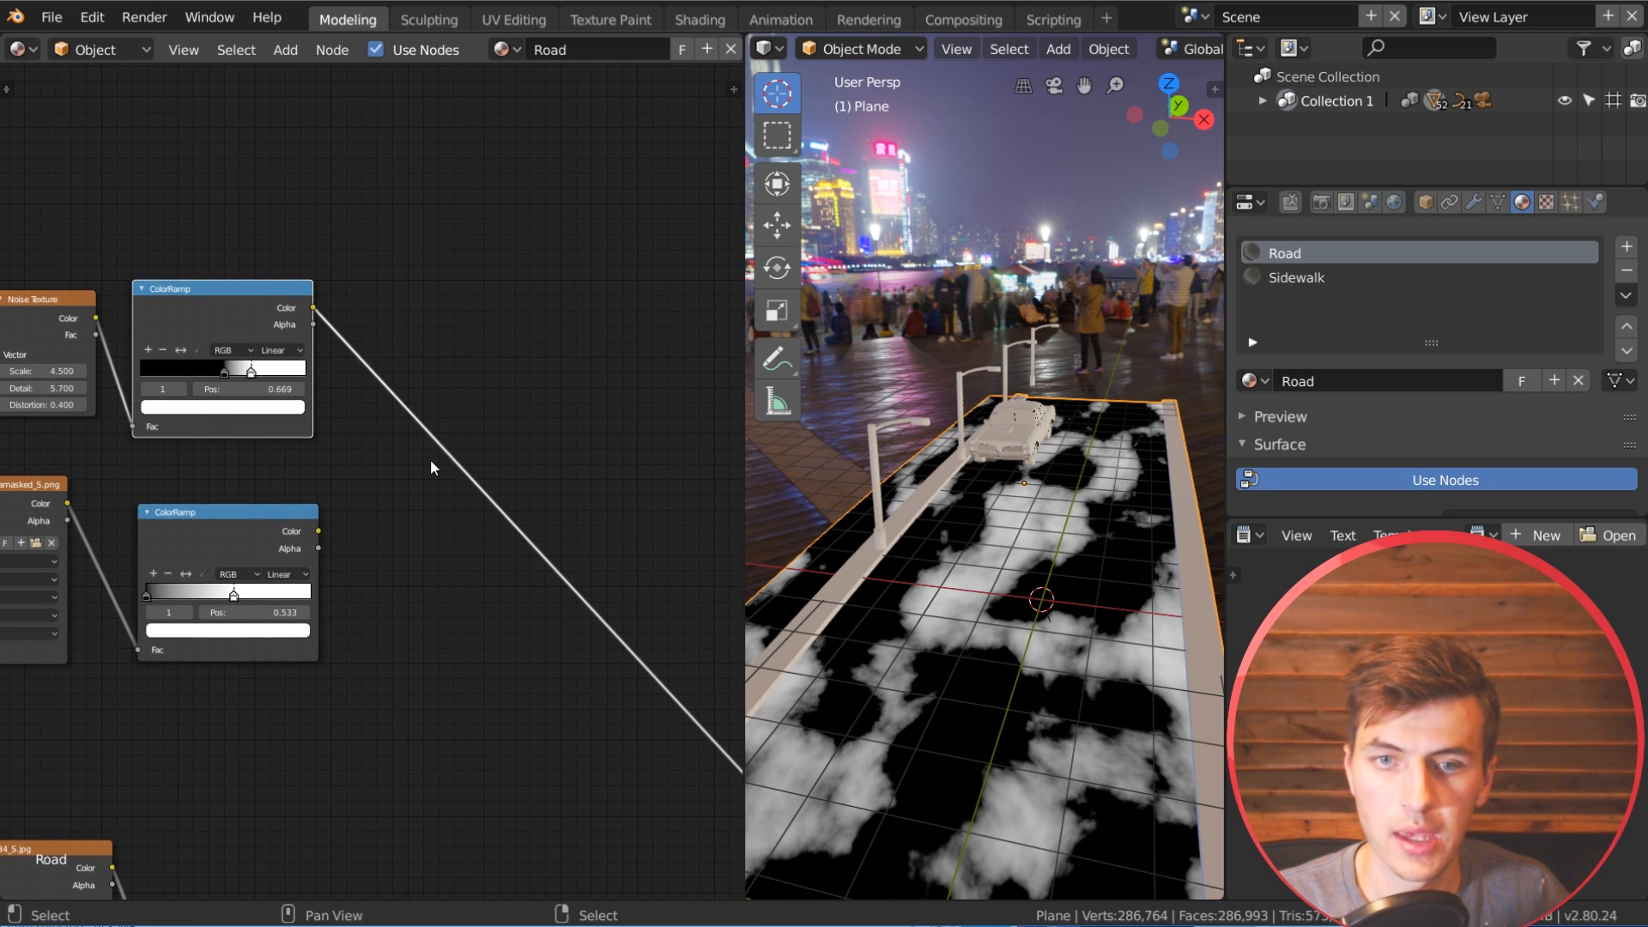
key(shift+a)
mouse_move(429, 415)
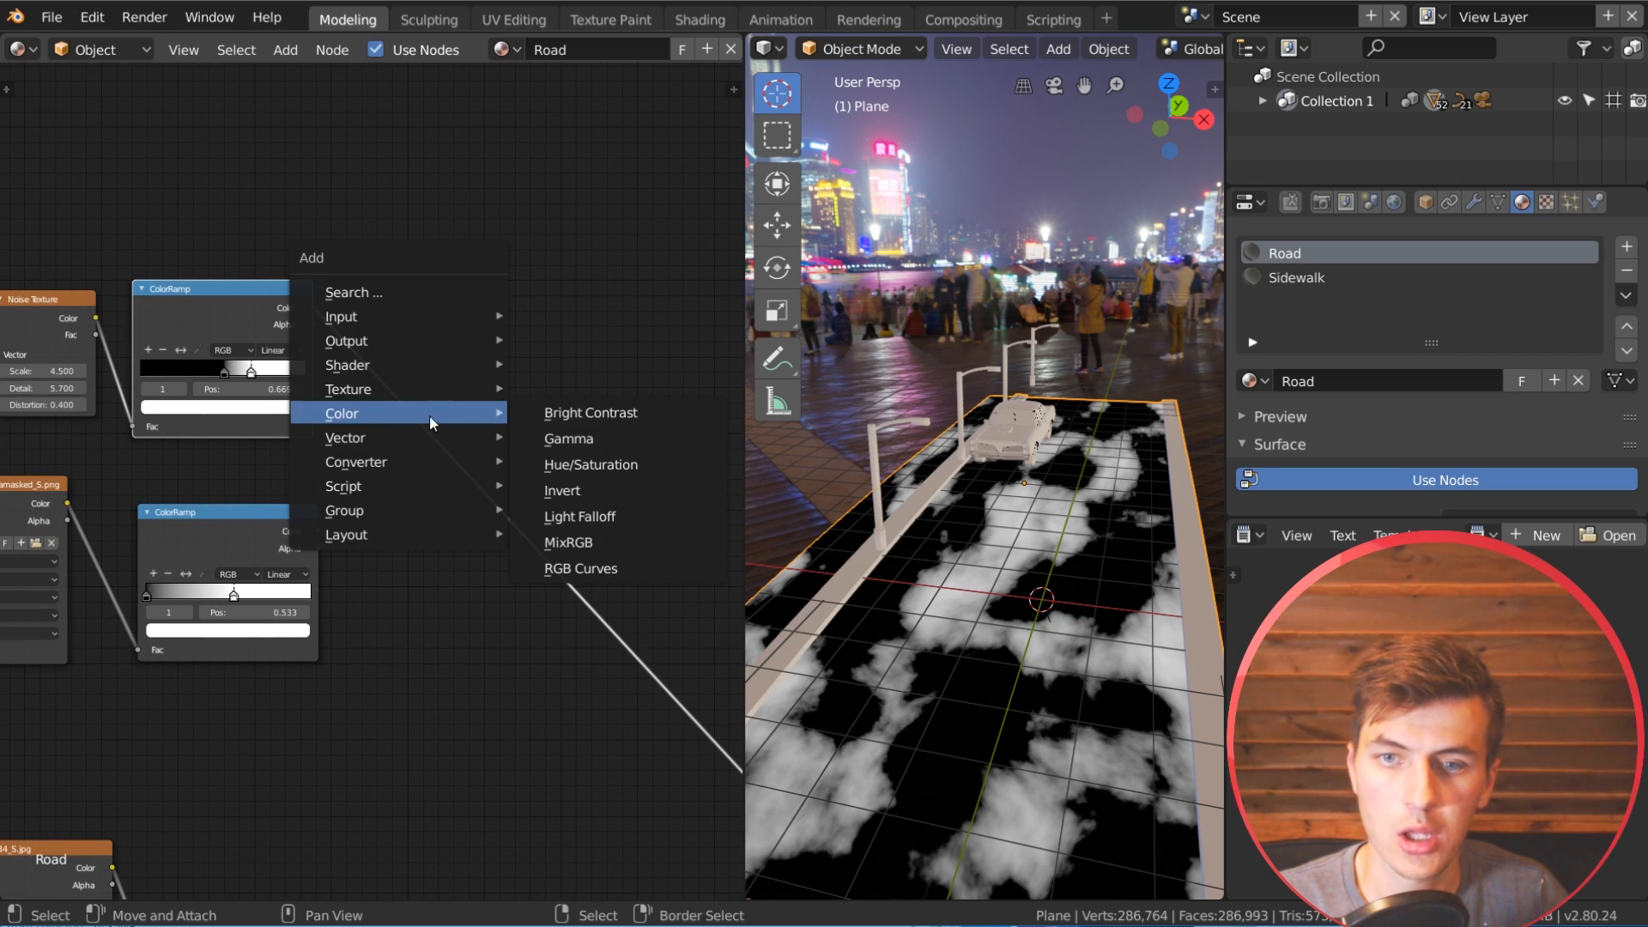
click(601, 544)
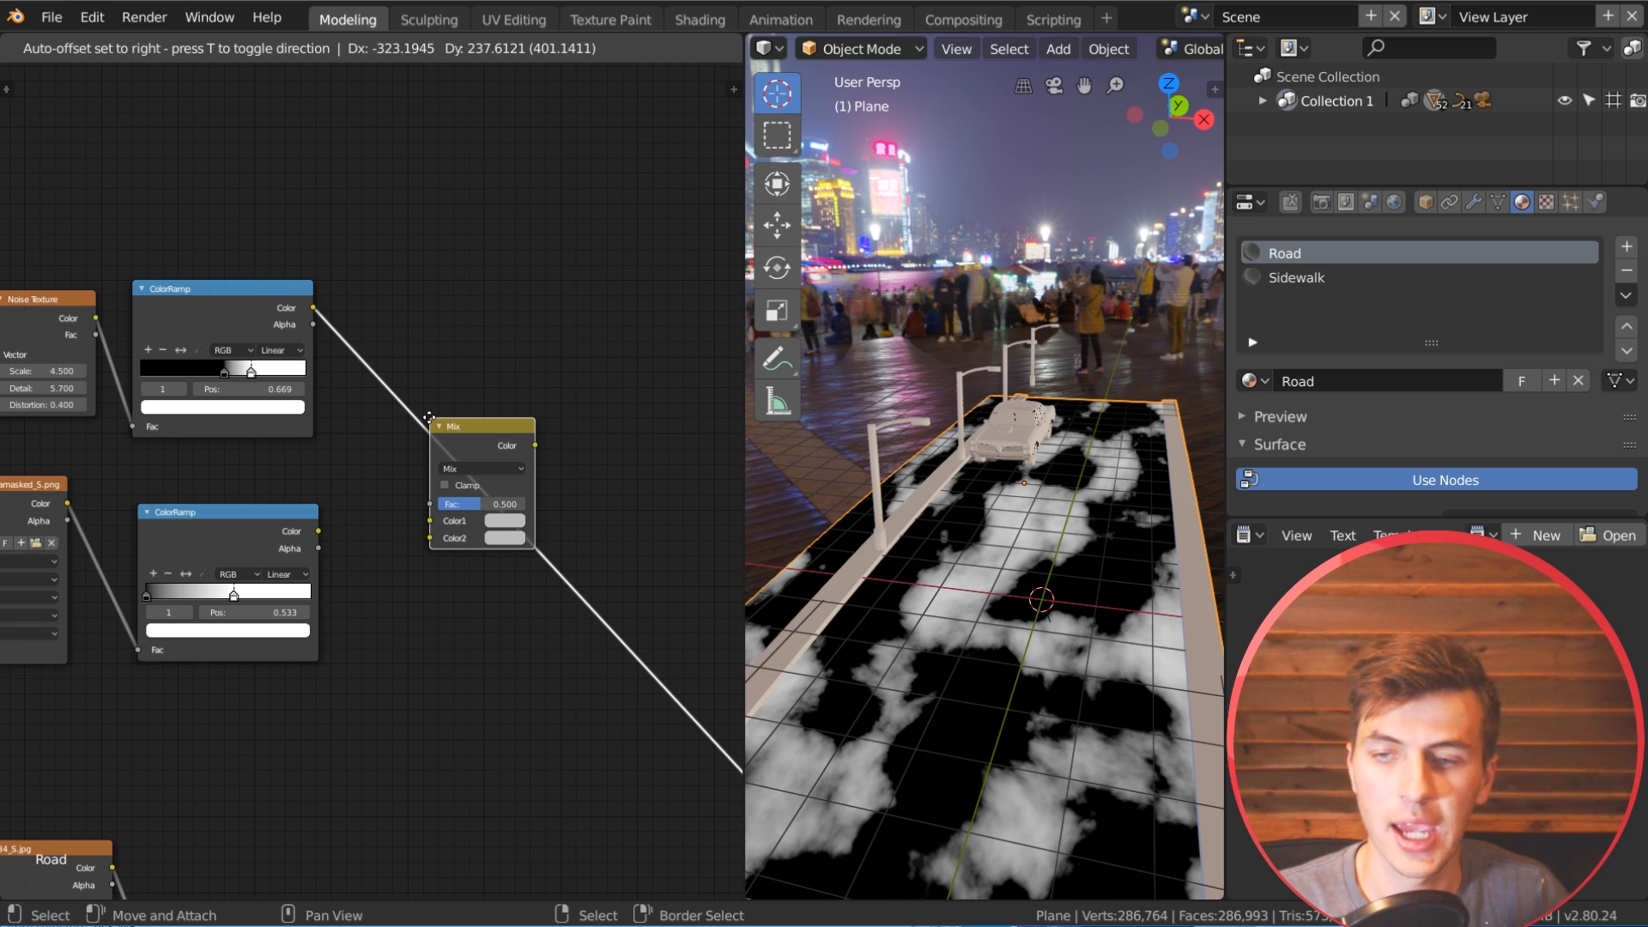
click(429, 418)
Step: Preview the crack texture's ColorRamp on the road and check the pattern
click(245, 532)
drag(244, 528, 241, 523)
ctrl+shift+click(240, 521)
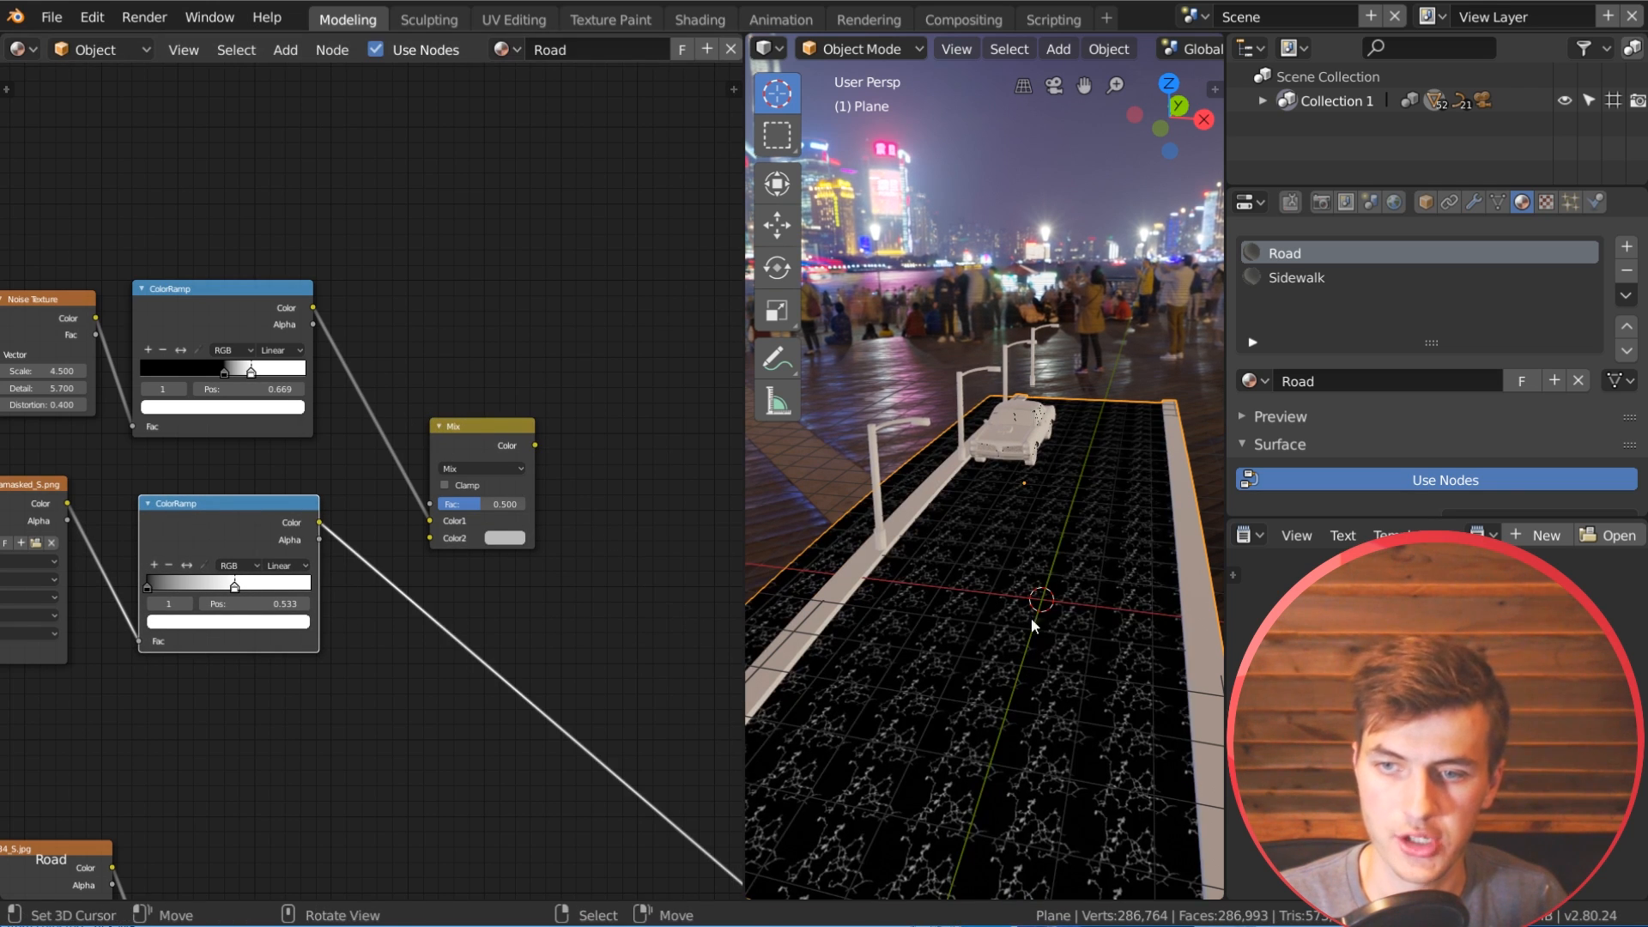
scroll(361, 553, up, 1)
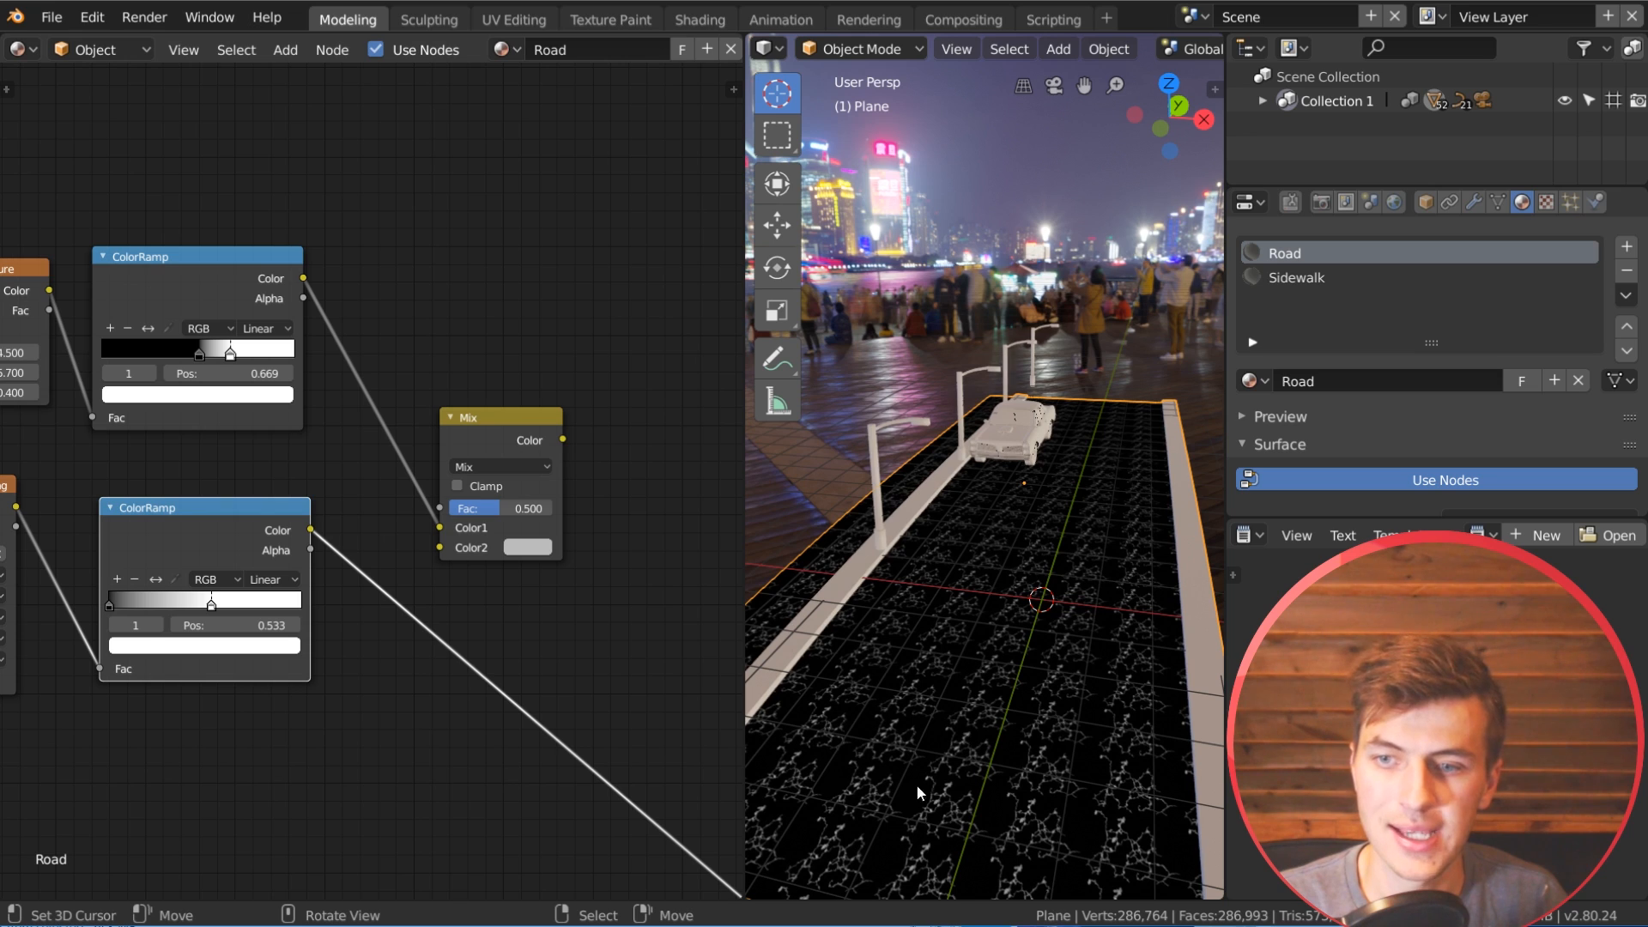
Step: Set the mix node to Multiply with factor 1, feeding the crack ColorRamp into Color1 and the noise ColorRamp into Color2
drag(310, 530, 442, 532)
click(482, 465)
click(505, 417)
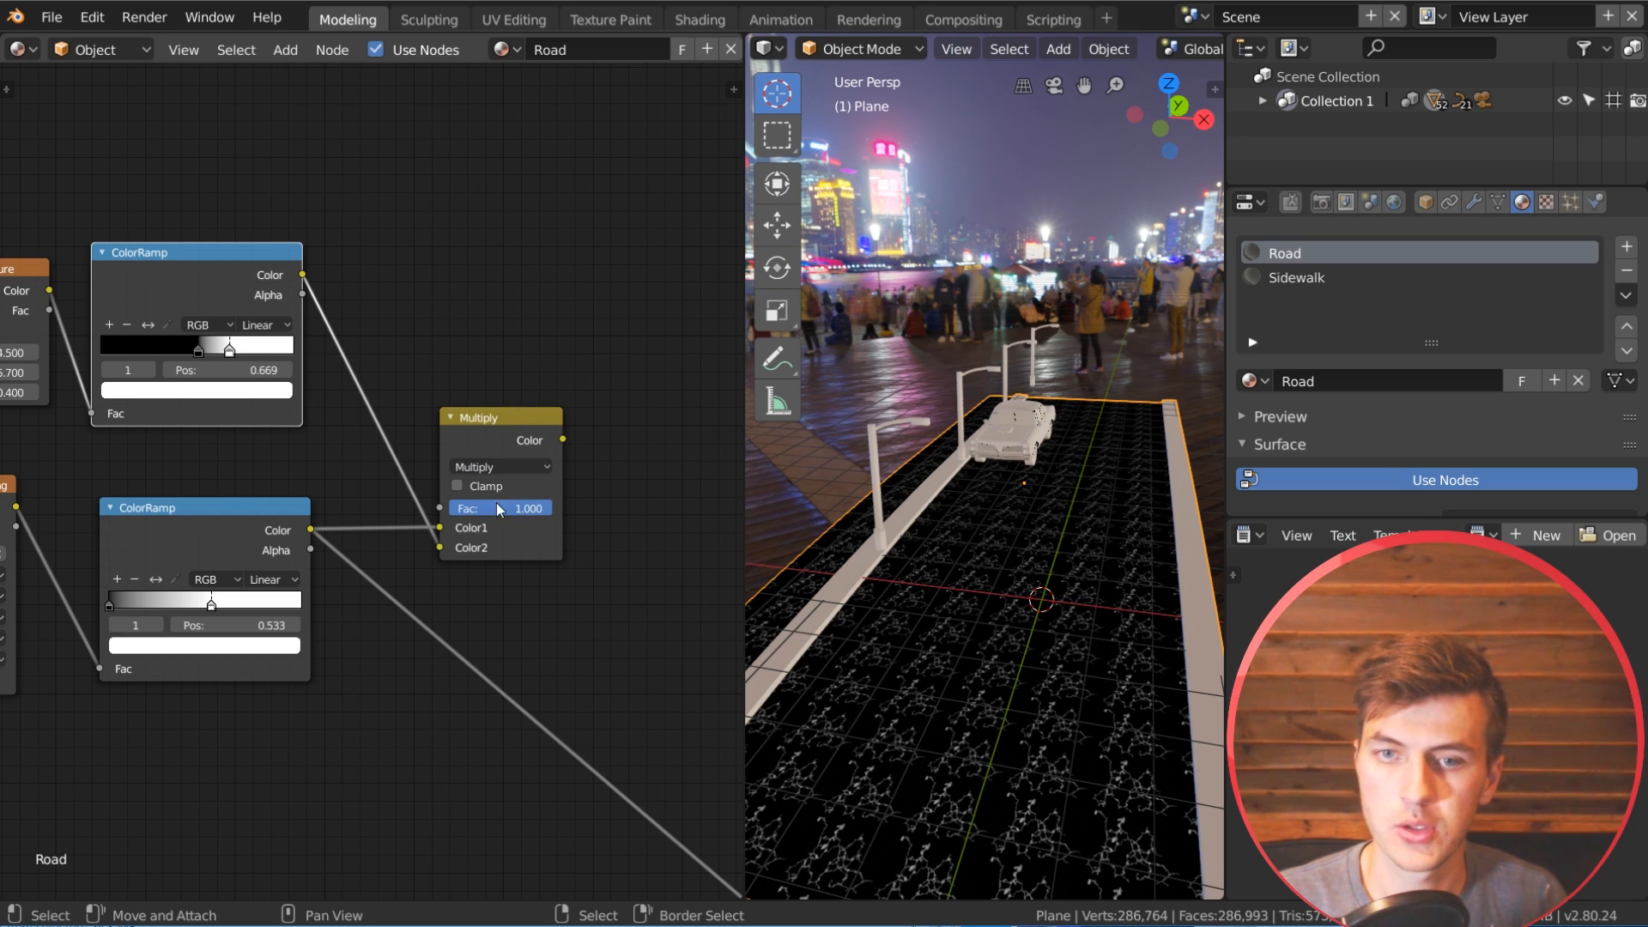
Step: Preview the Multiply node's output on the road and check the noise-masked cracks
ctrl+shift+click(529, 424)
scroll(893, 690, up, 3)
middle_drag(893, 690, 936, 663)
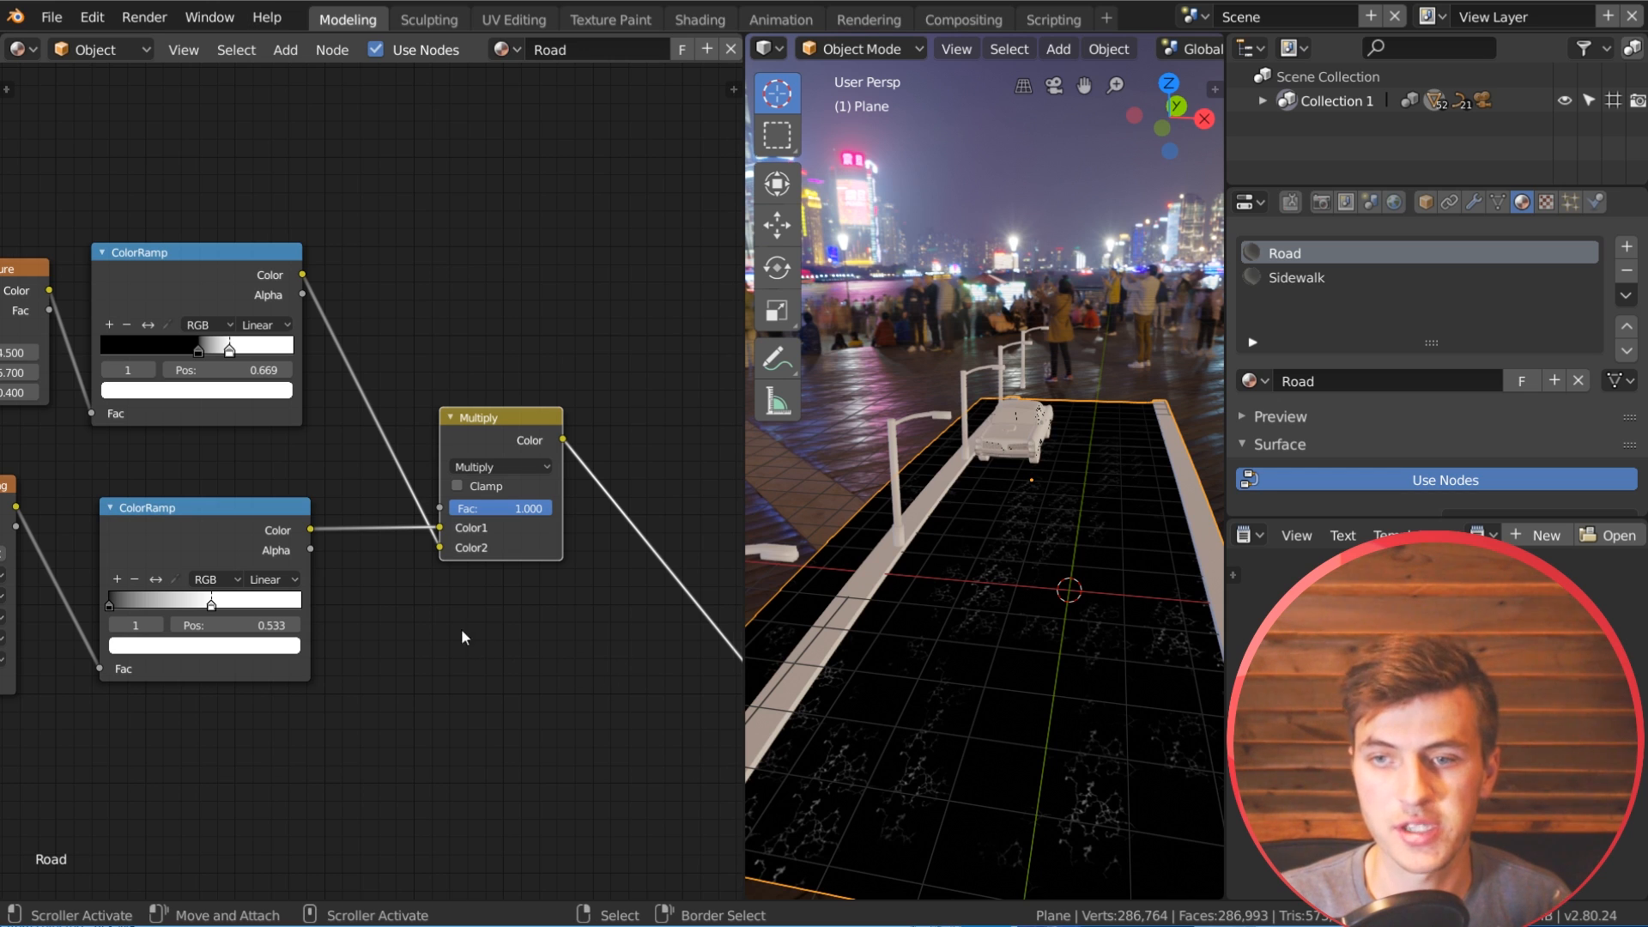
Step: Spread out the asphalt shader nodes by moving its Principled BSDF away from its inputs and adjusting the Normal Map node's position
middle_drag(435, 602, 373, 517)
scroll(400, 565, down, 3)
middle_drag(357, 448, 379, 320)
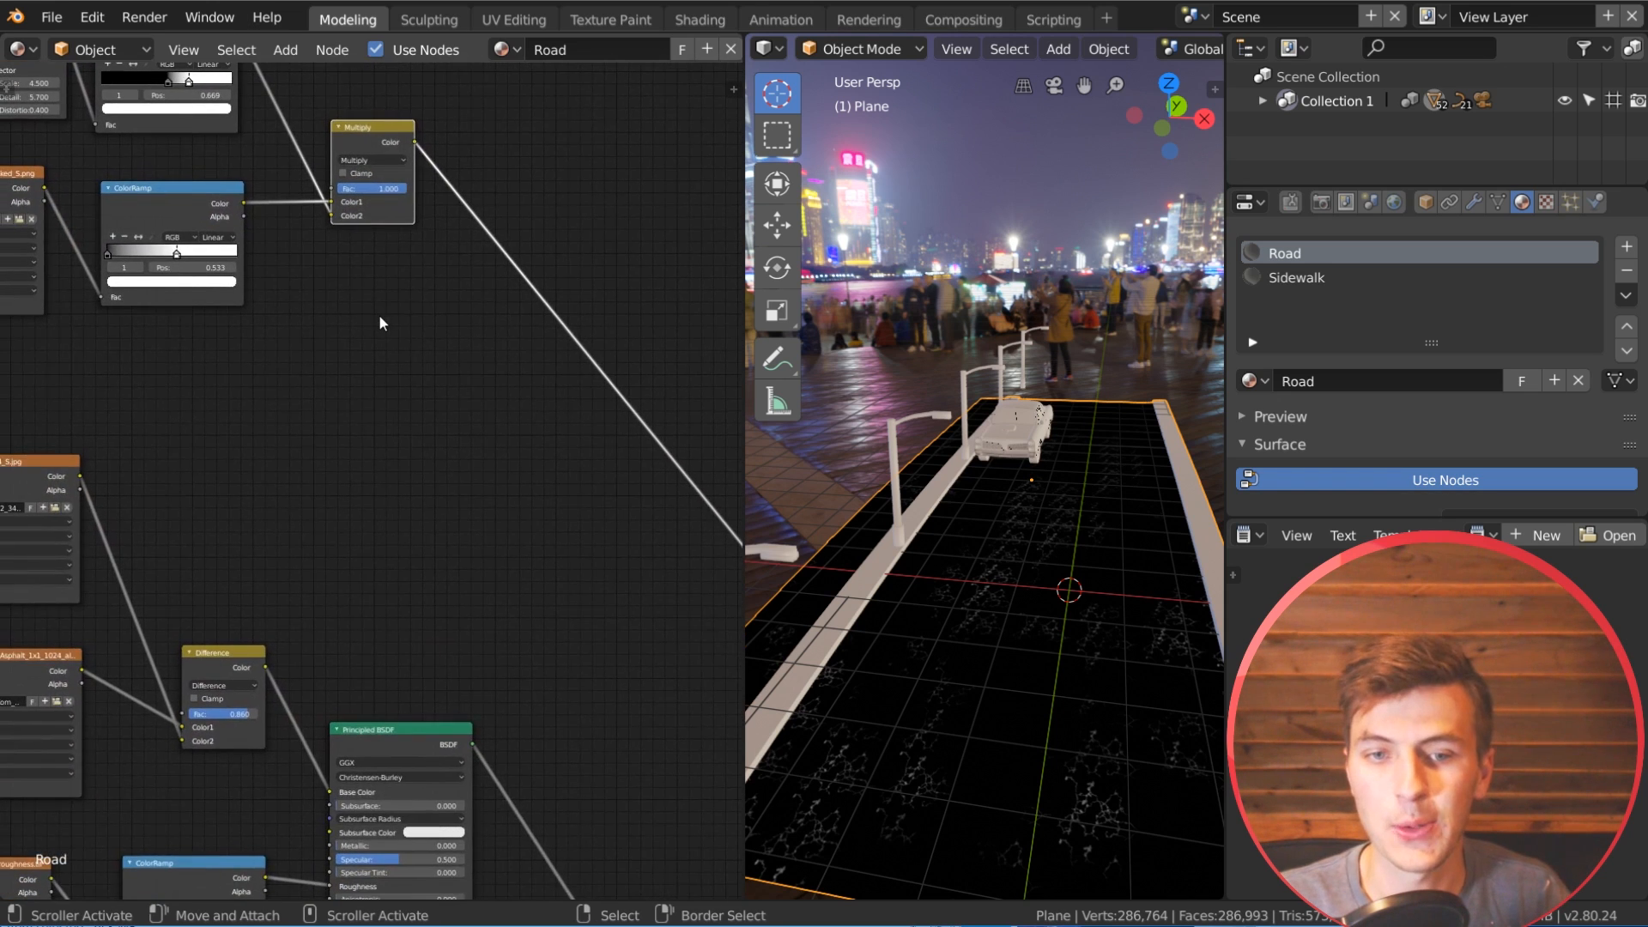
scroll(369, 386, down, 2)
drag(379, 498, 450, 493)
scroll(497, 452, up, 1)
drag(218, 672, 227, 661)
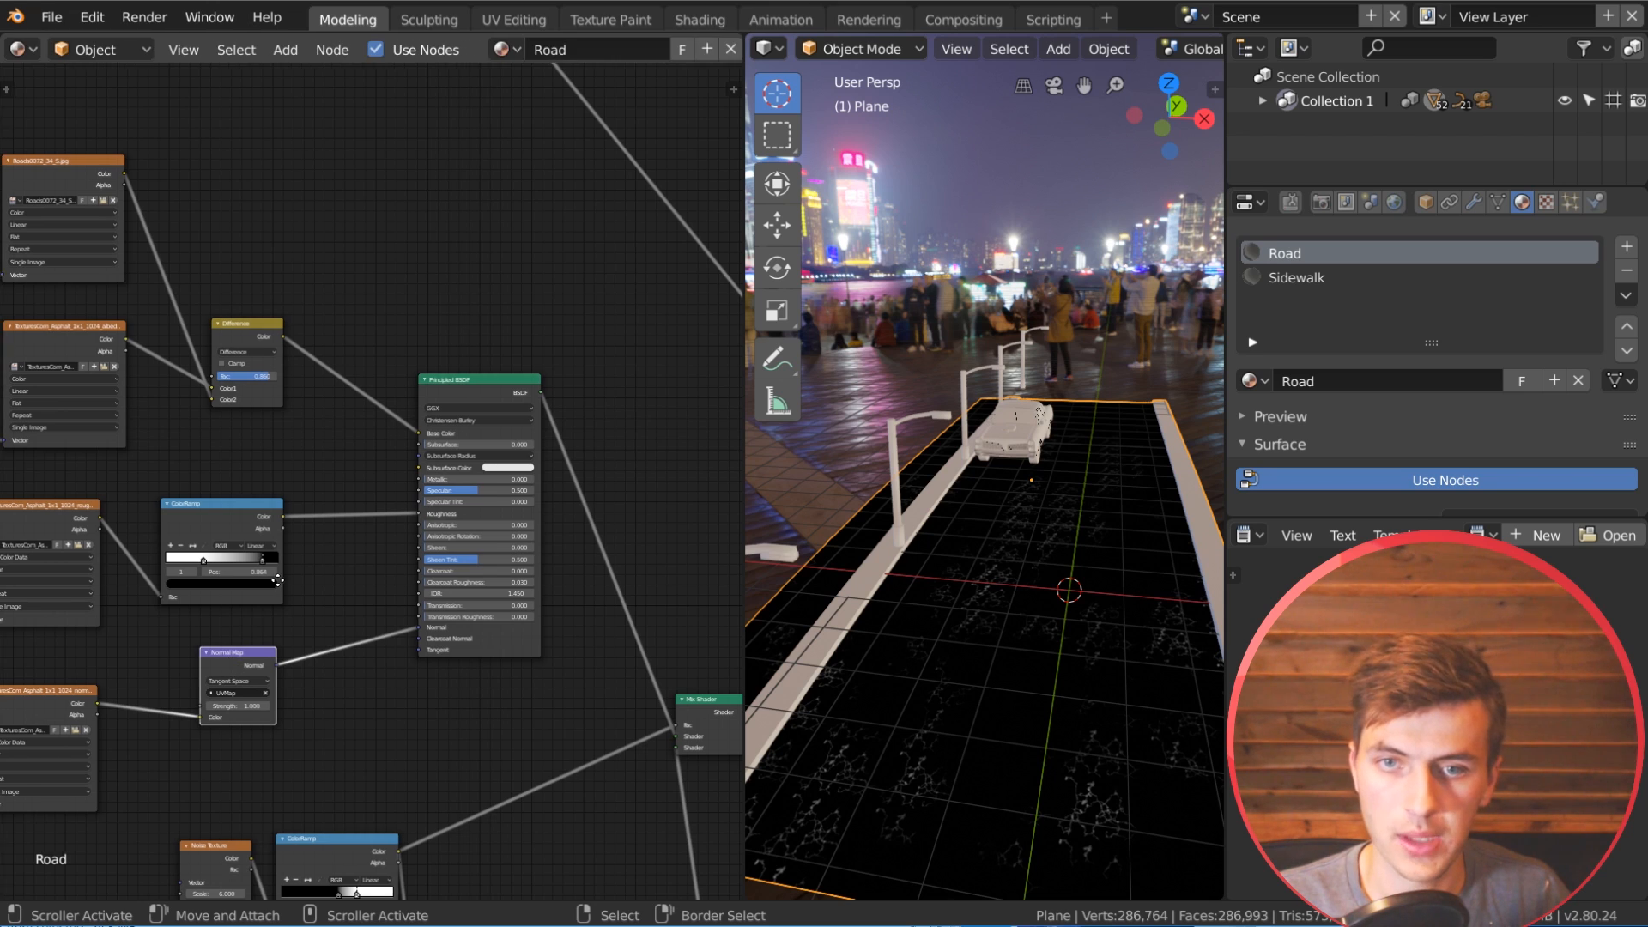
Step: Insert a Bump node between the asphalt's Normal Map and the Normal input of its Principled BSDF
middle_drag(507, 310, 575, 318)
key(shift+a)
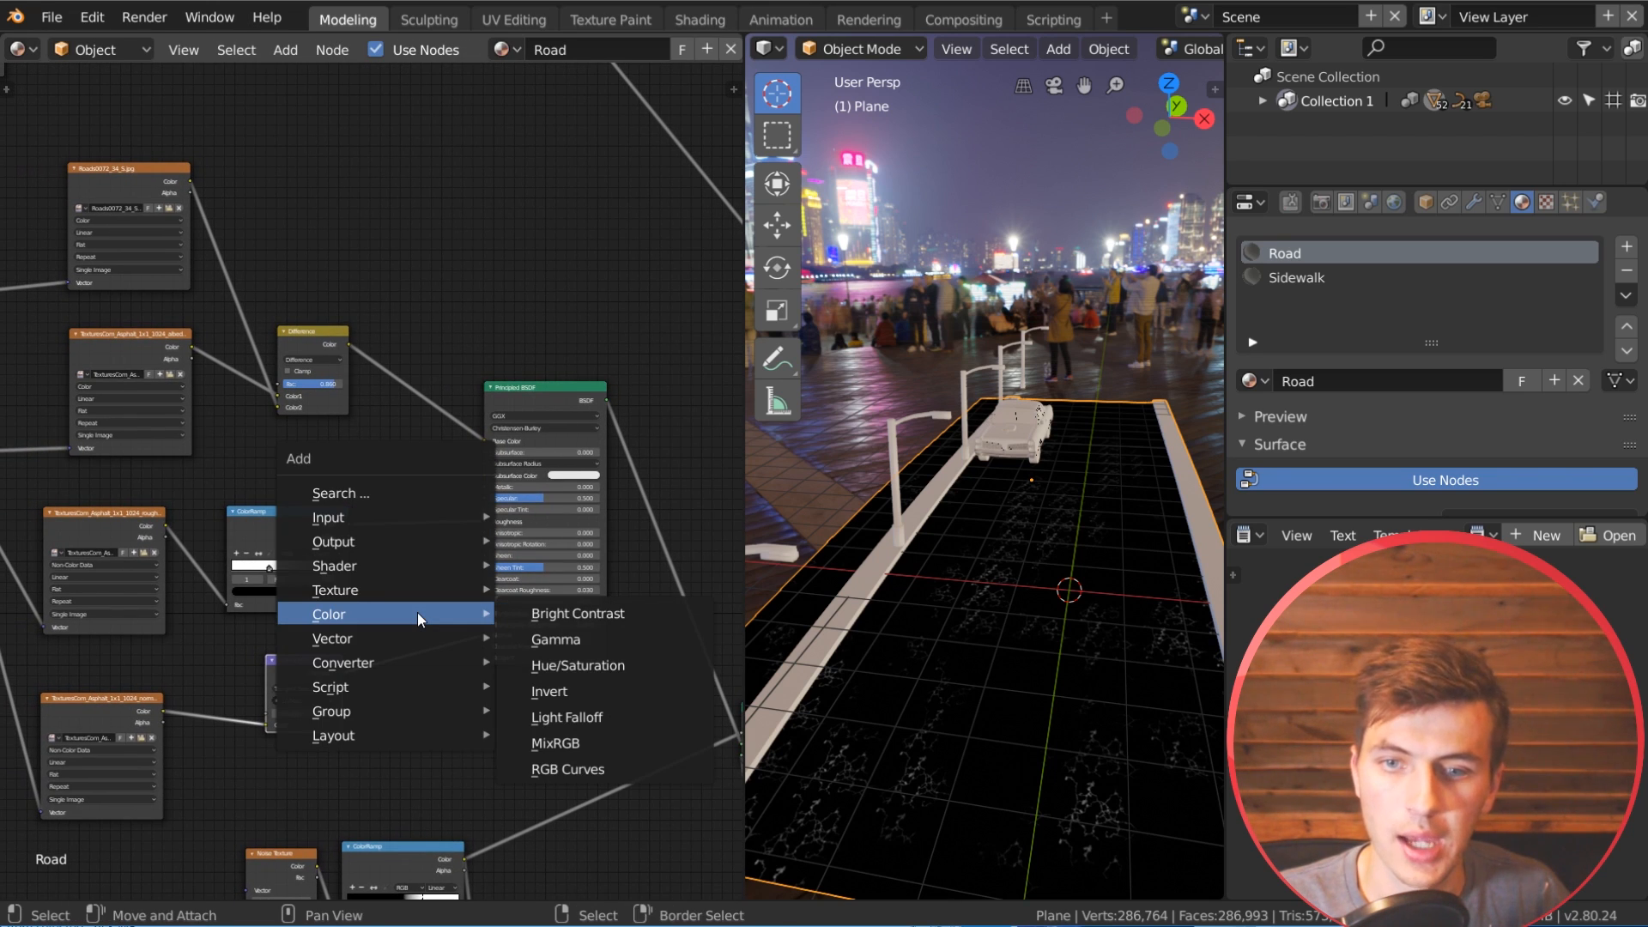
mouse_move(391, 657)
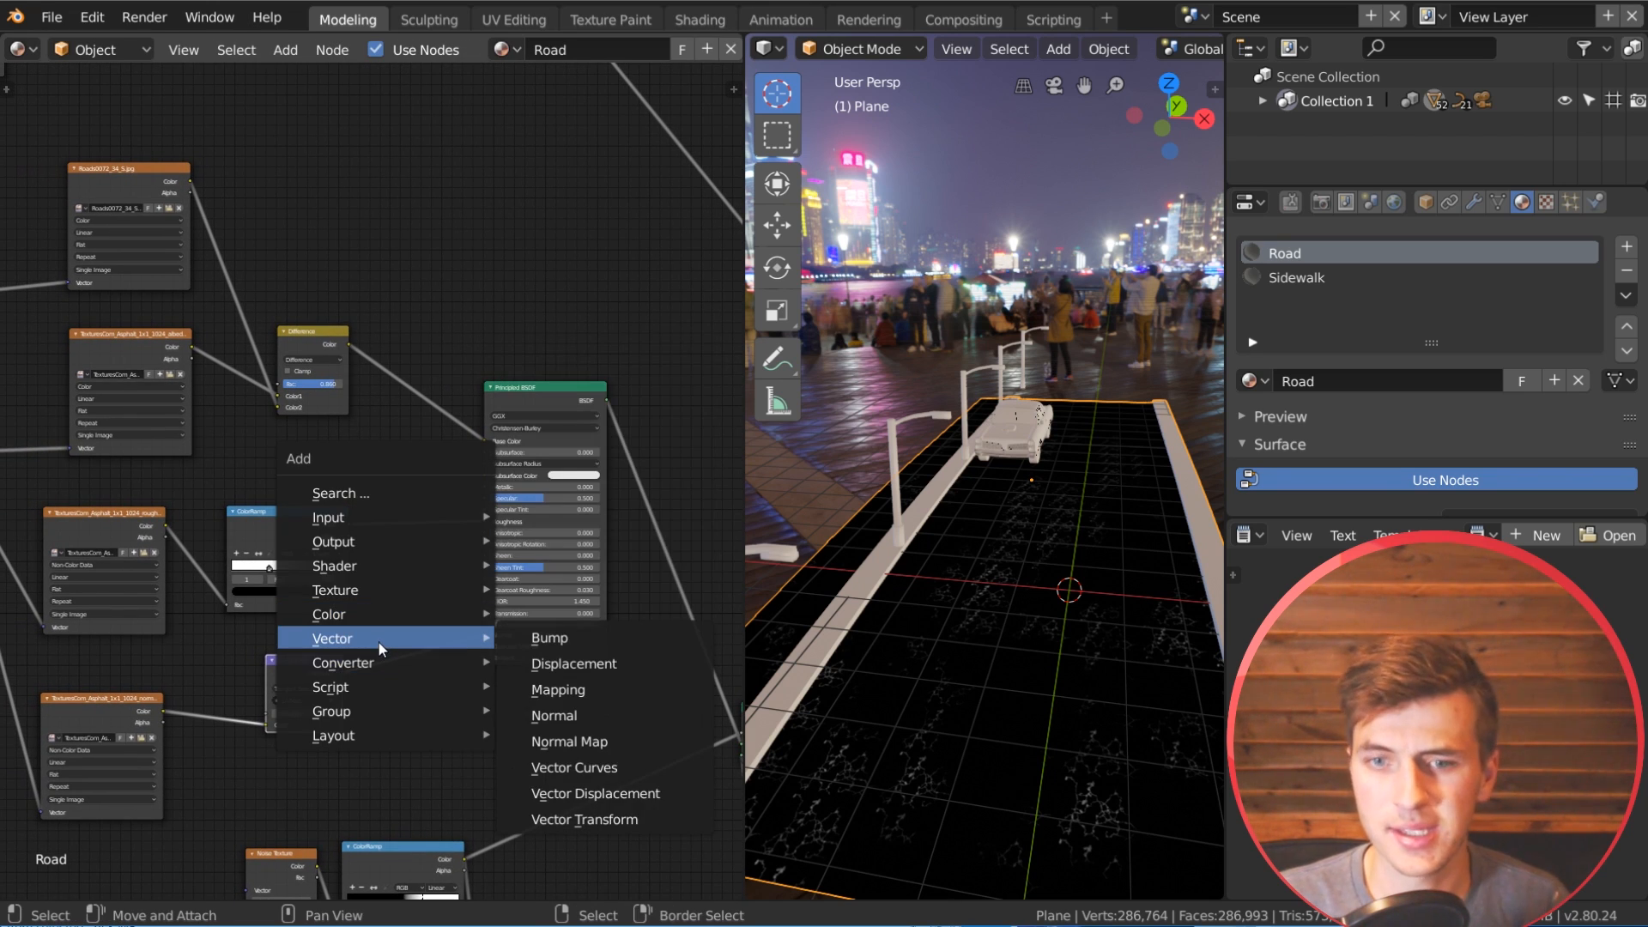
click(525, 637)
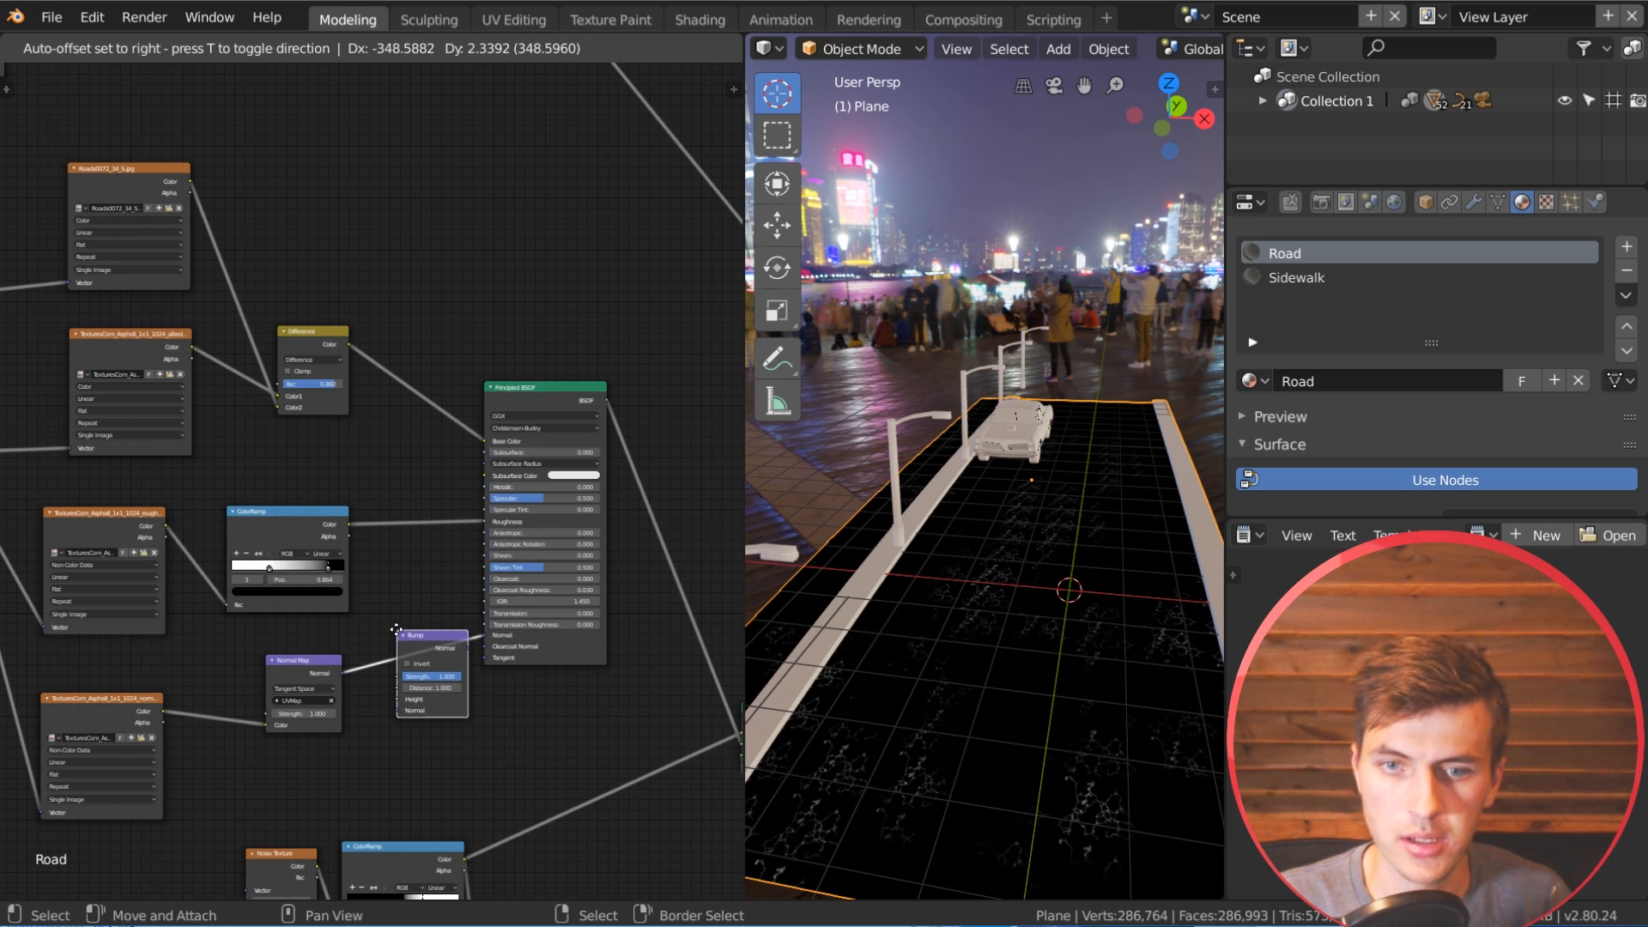
click(396, 631)
drag(420, 638, 423, 627)
Step: Connect the crack mask's Multiply color output to the Height input of the asphalt's Bump node
scroll(465, 448, down, 2)
middle_drag(405, 366, 394, 467)
drag(450, 82, 393, 766)
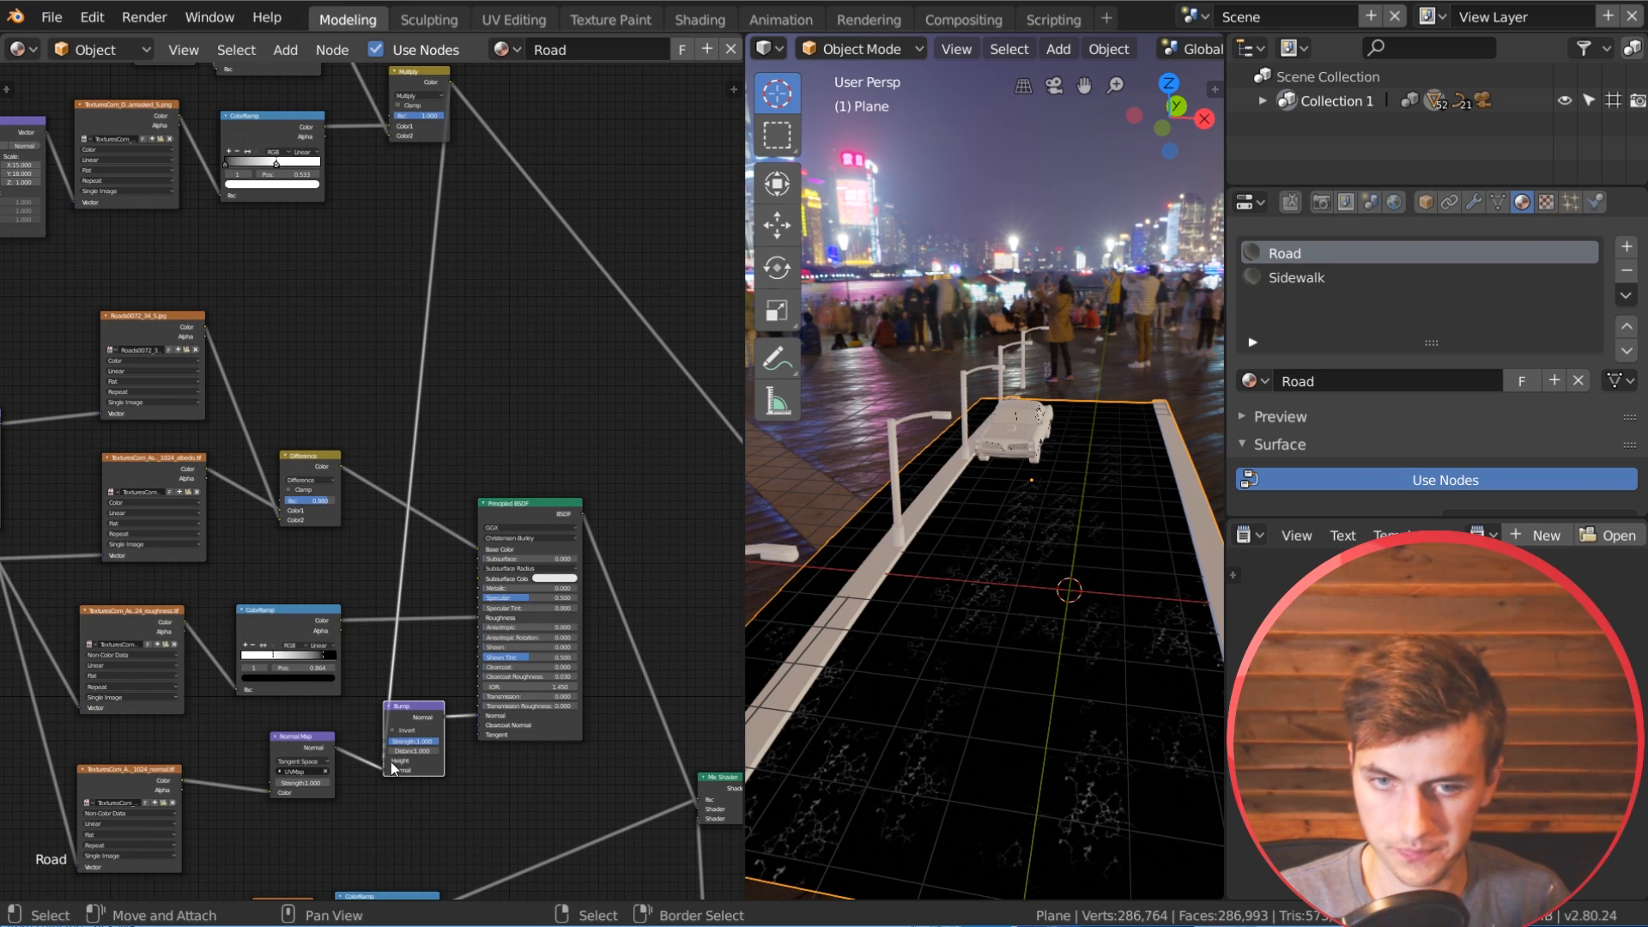
Step: Invert the asphalt's Bump node and set its distance to 0.5 and strength to 0.8
middle_drag(449, 739, 465, 619)
scroll(454, 640, up, 1)
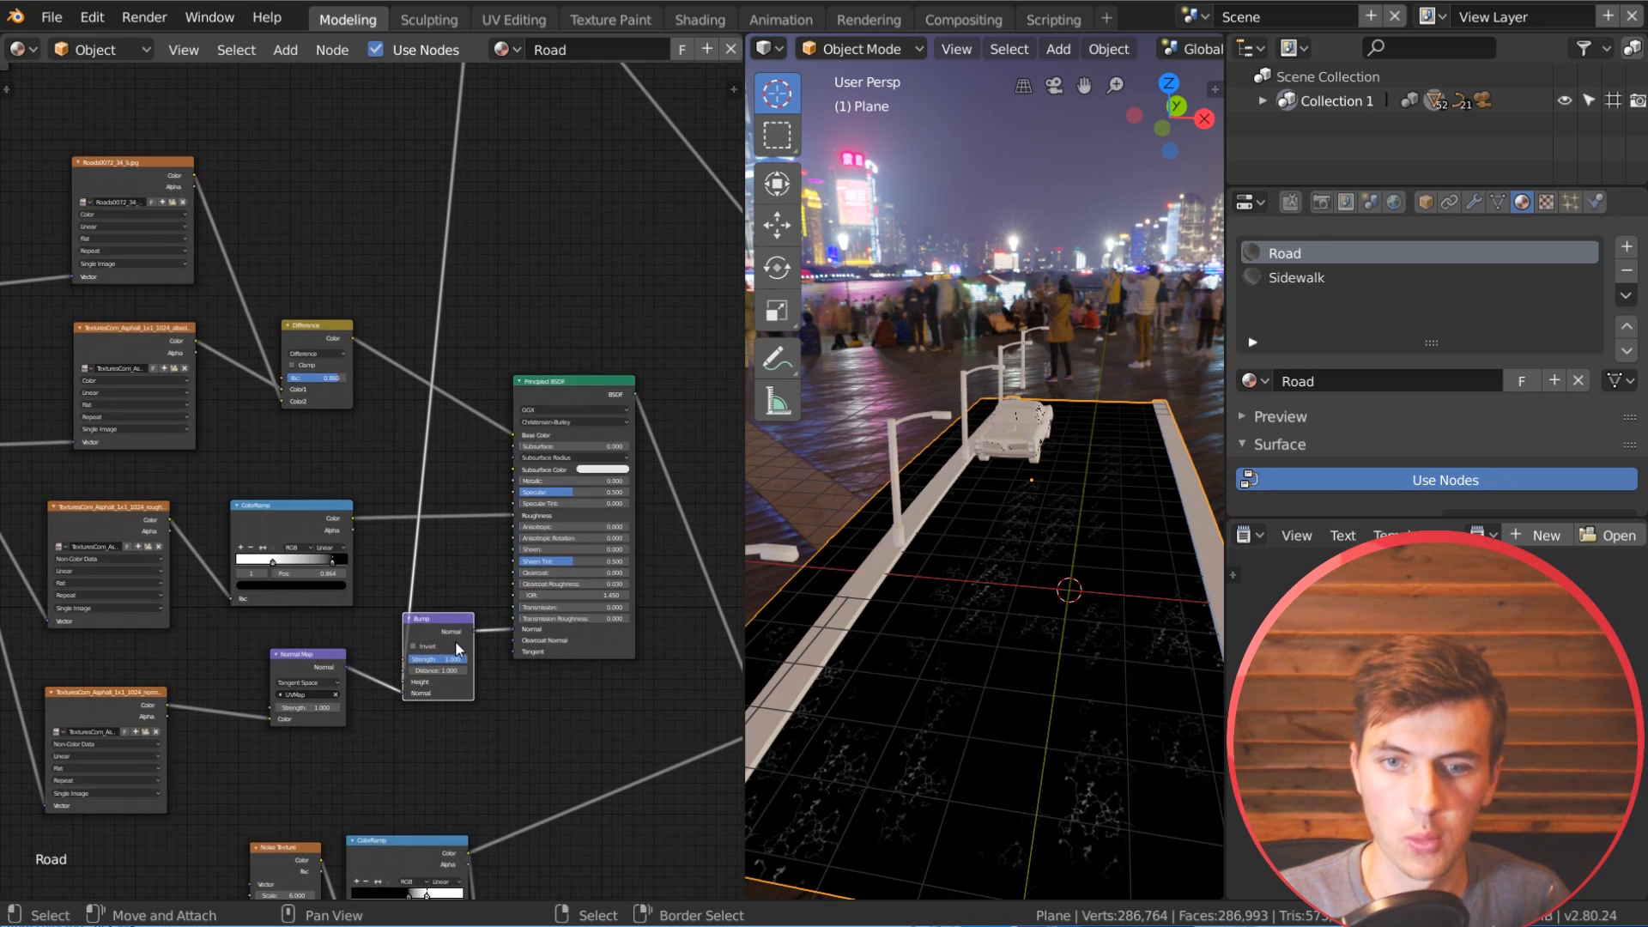
click(415, 645)
scroll(456, 642, up, 1)
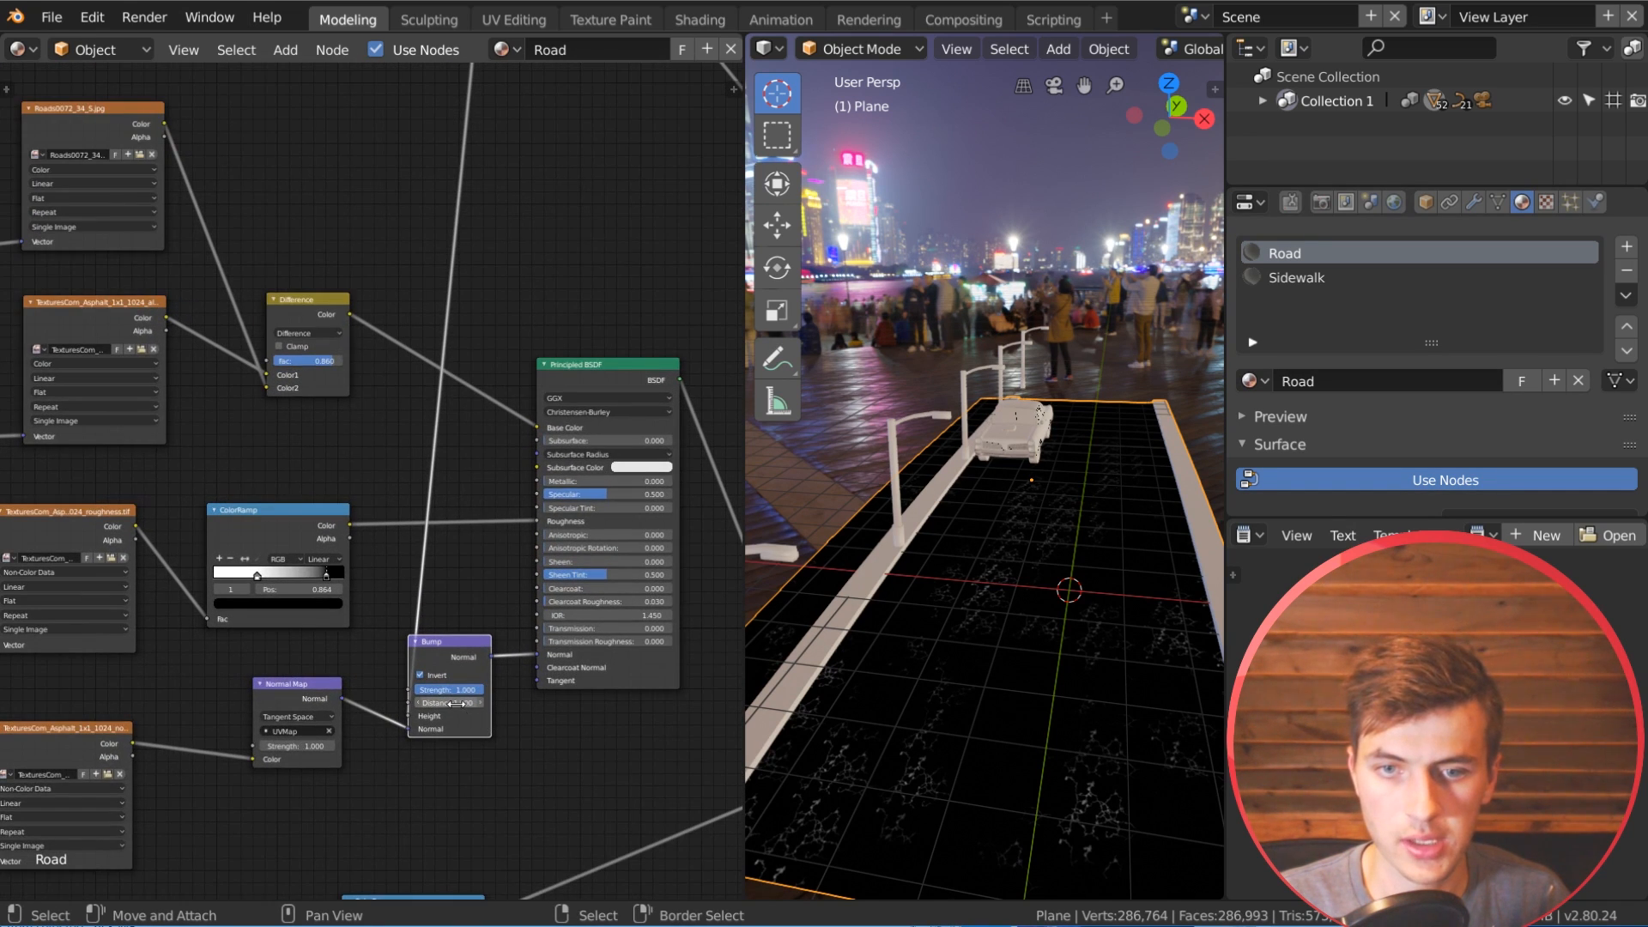
click(454, 702)
key(BackSpace)
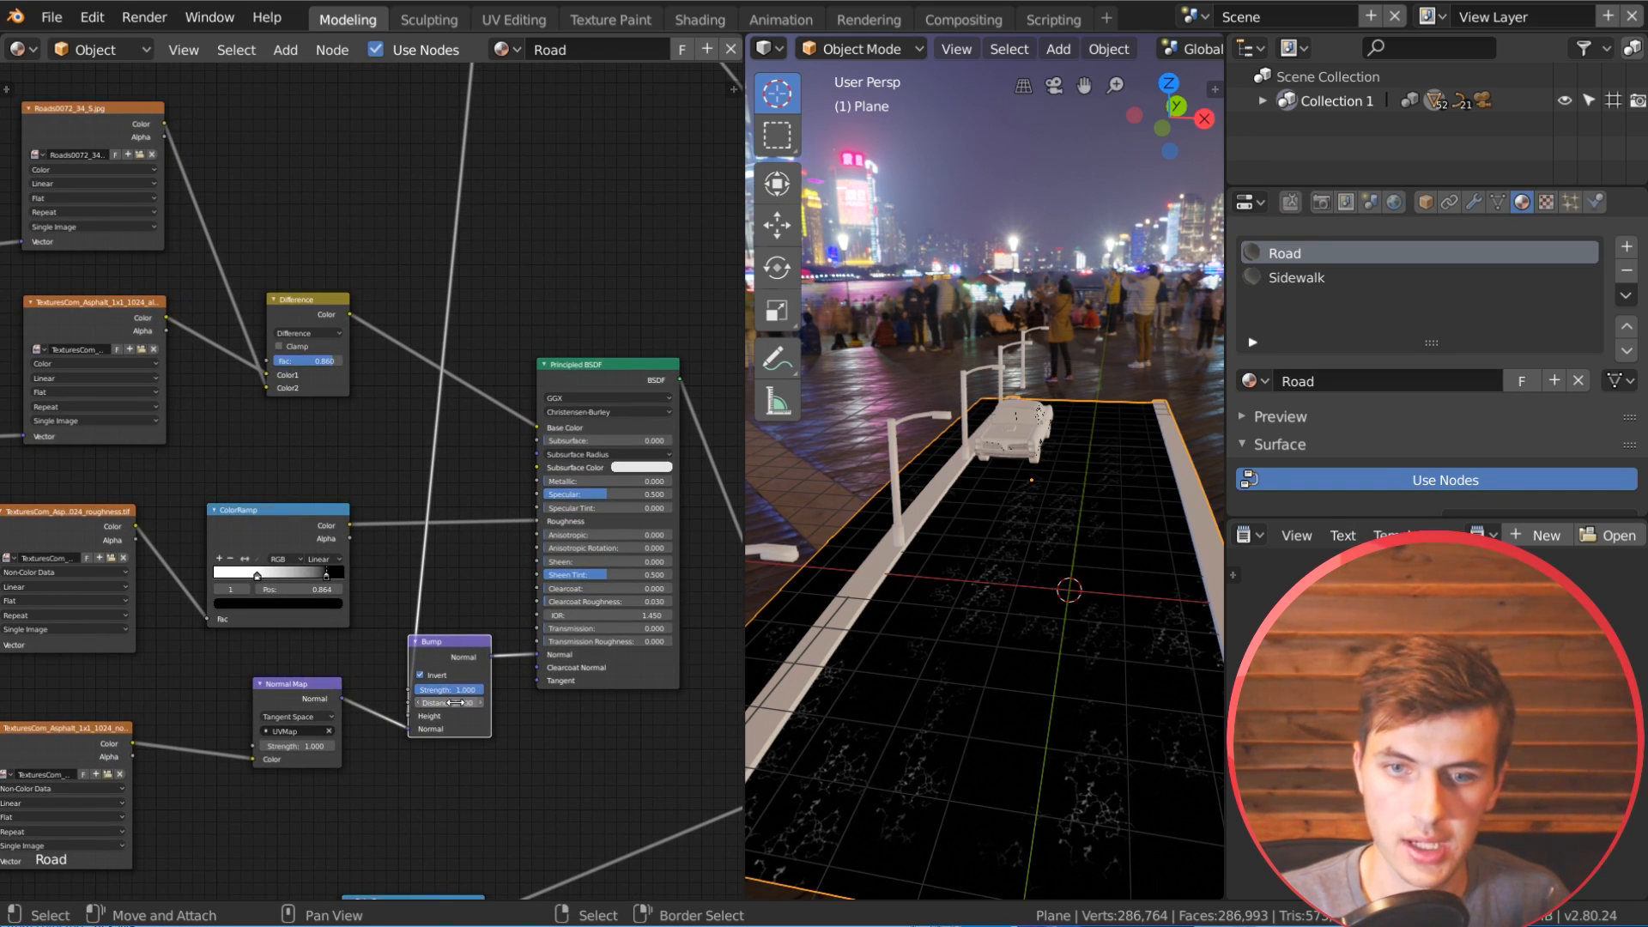
click(447, 690)
text(0.8)
key(Return)
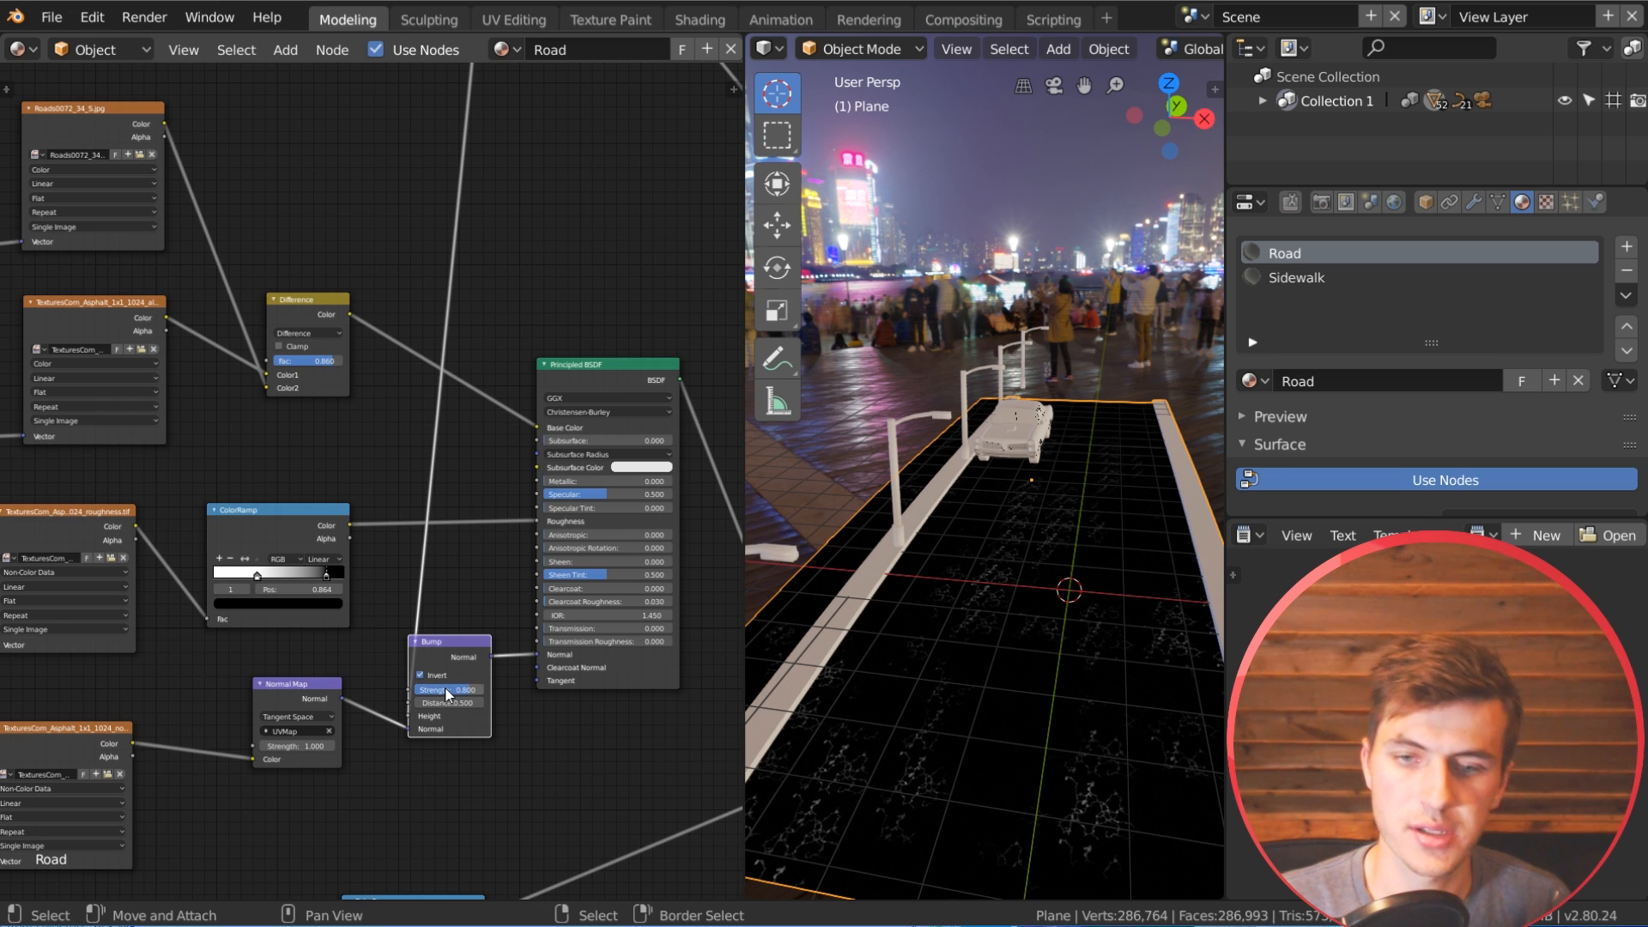
Step: Preview the asphalt's Principled BSDF on the road and examine the cracks in front of the car
ctrl+shift+click(615, 377)
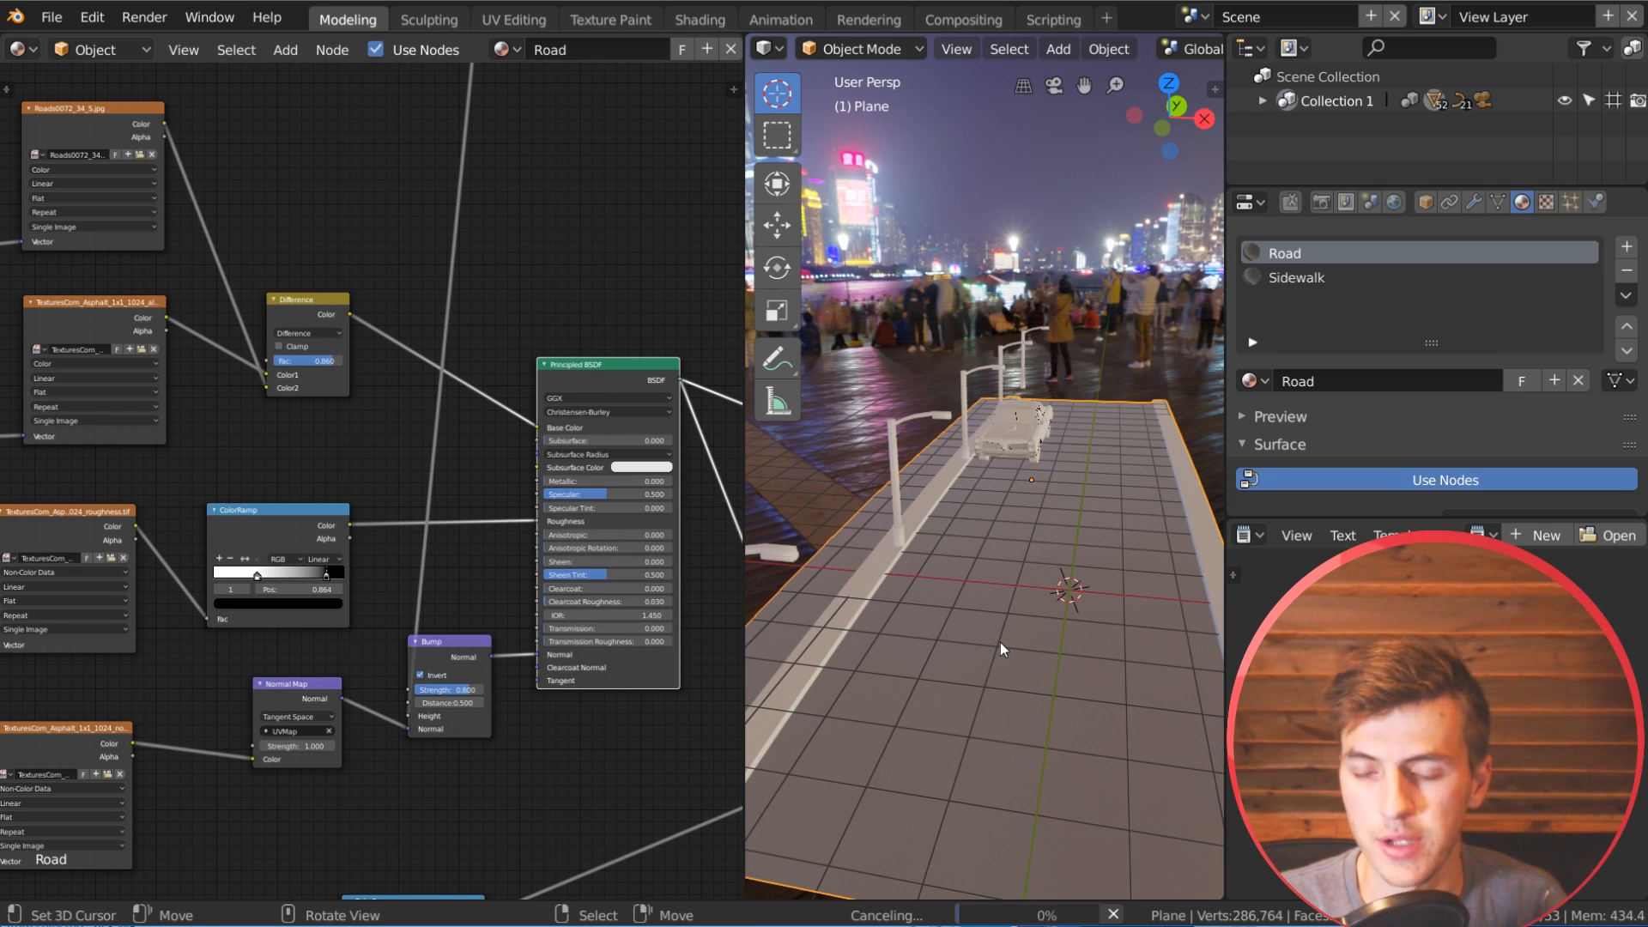
scroll(1001, 659, up, 5)
middle_drag(1000, 659, 894, 661)
scroll(1014, 642, up, 2)
scroll(1028, 642, down, 3)
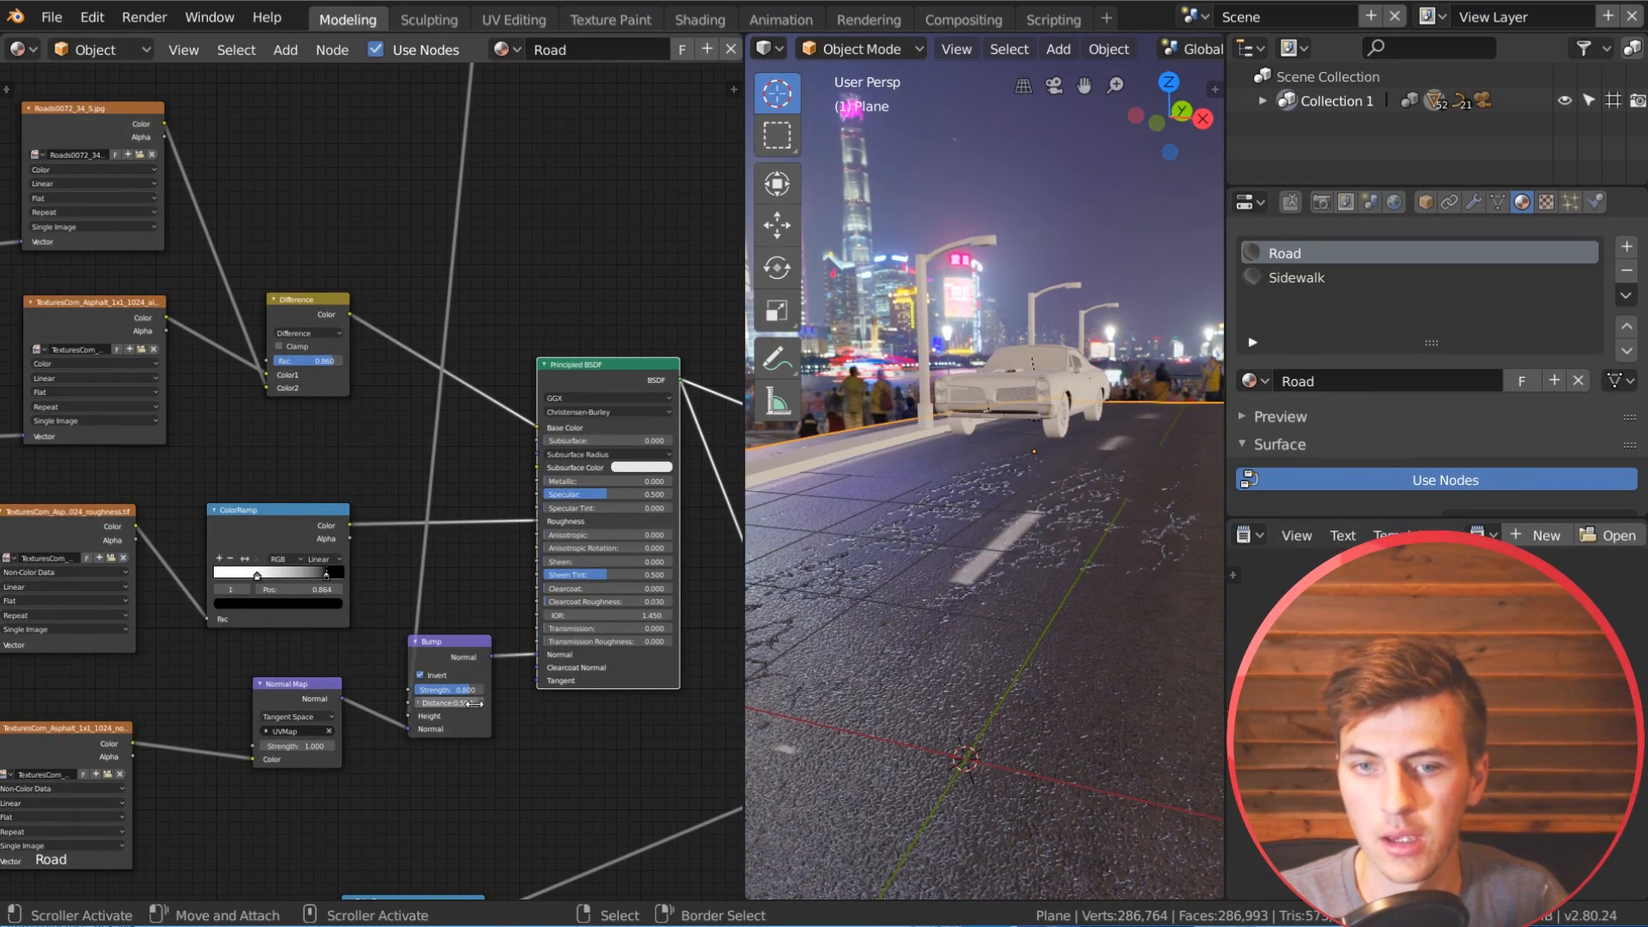
Step: Try a distance of 0.2 on the asphalt's Bump node, and settle on 0.4
text(.)
key(Return)
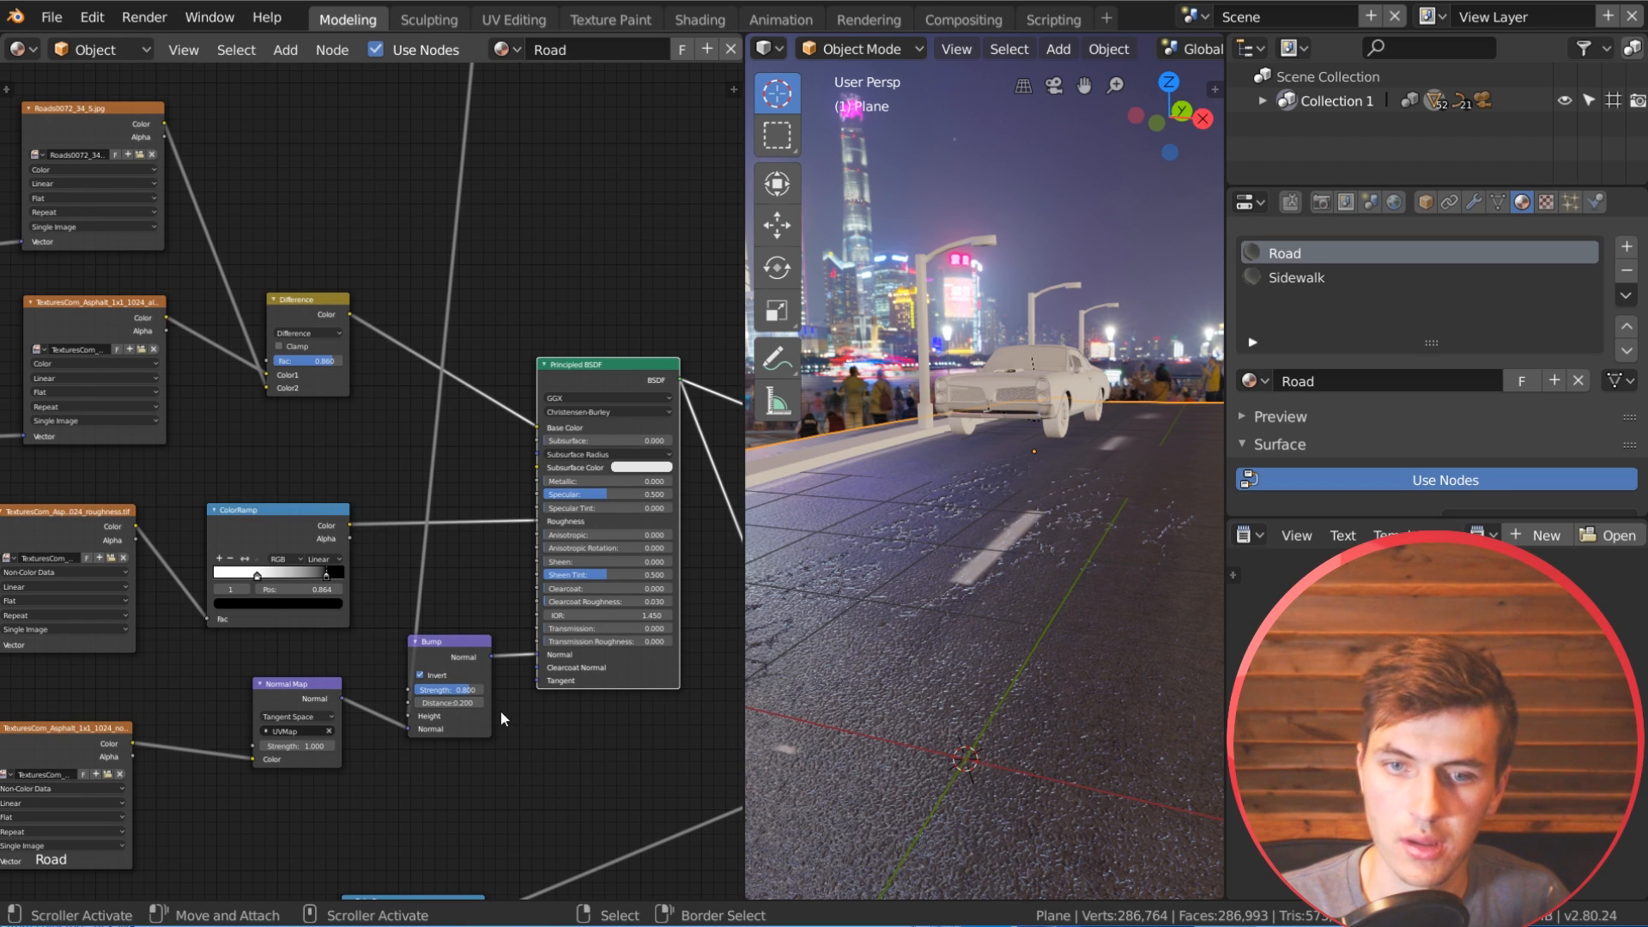
click(465, 702)
key(Return)
Step: Set the asphalt Bump node's strength to 0.5 and check the cracks up close and from farther back
click(456, 690)
key(BackSpace)
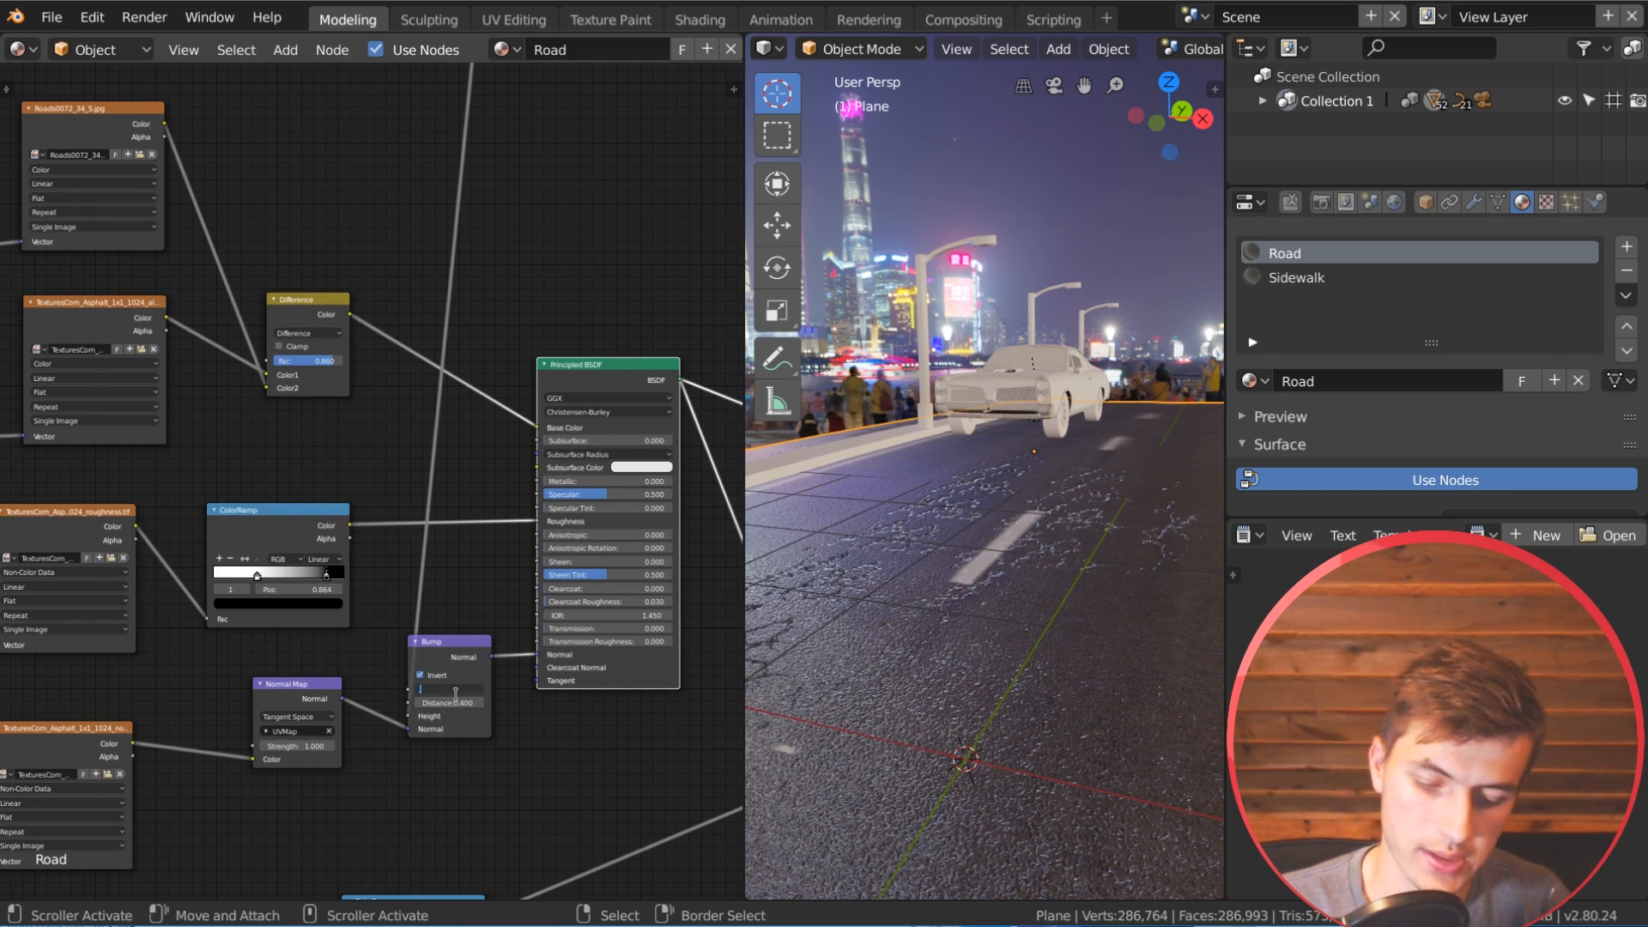
key(Return)
middle_drag(1061, 577, 1083, 596)
scroll(1083, 595, up, 3)
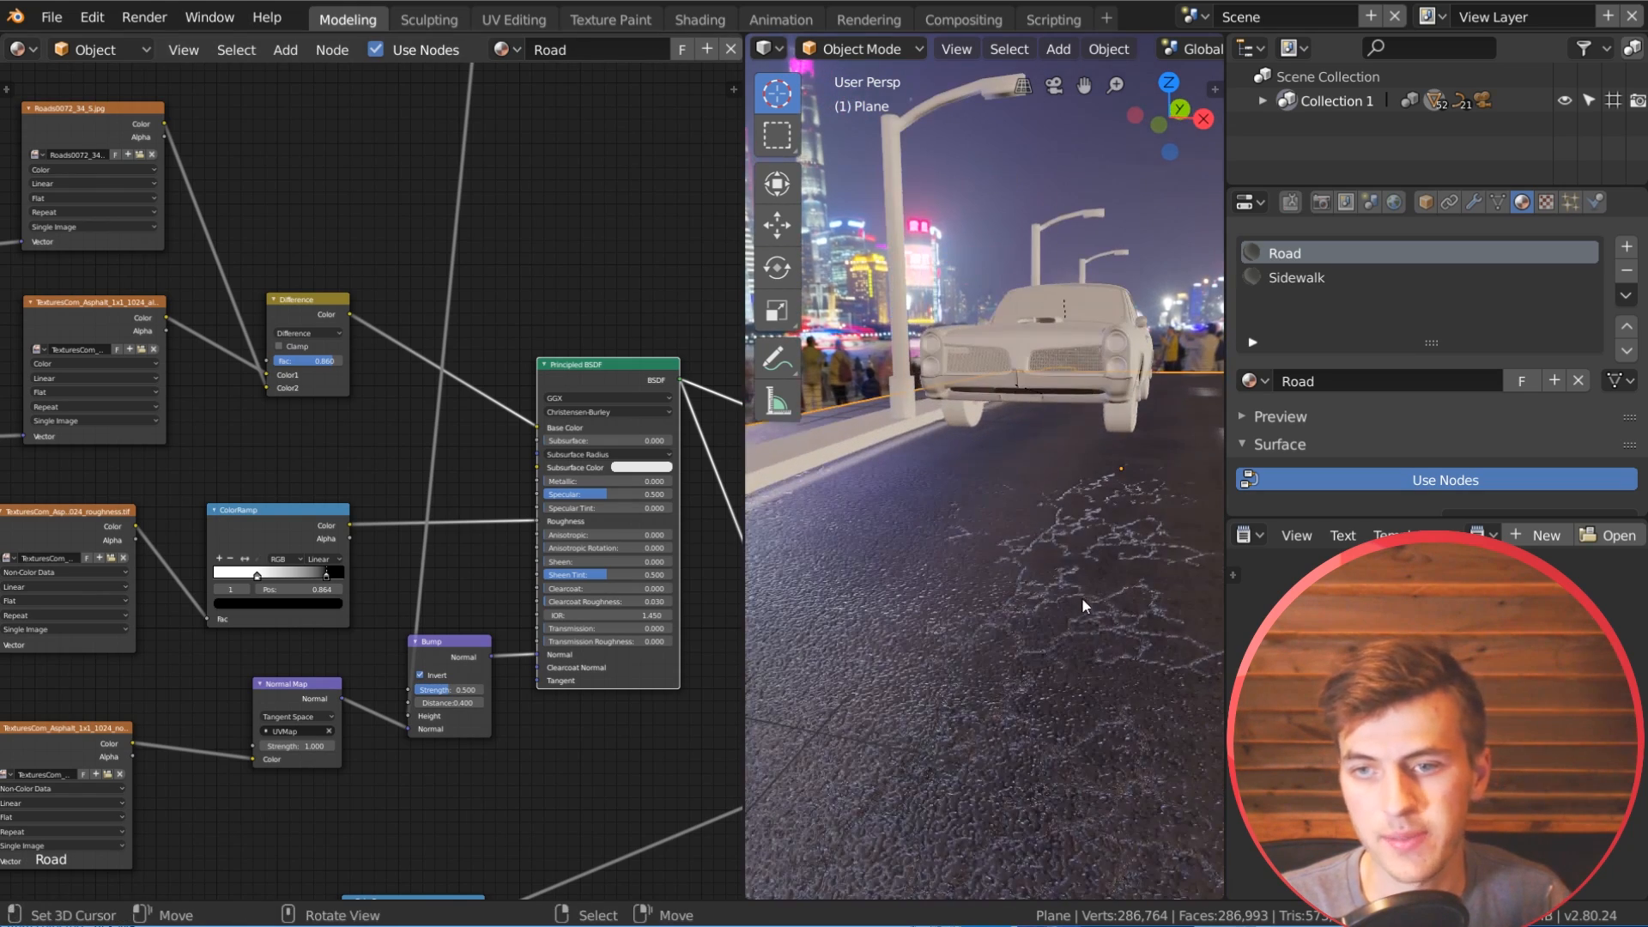
scroll(1038, 639, down, 3)
scroll(416, 558, down, 3)
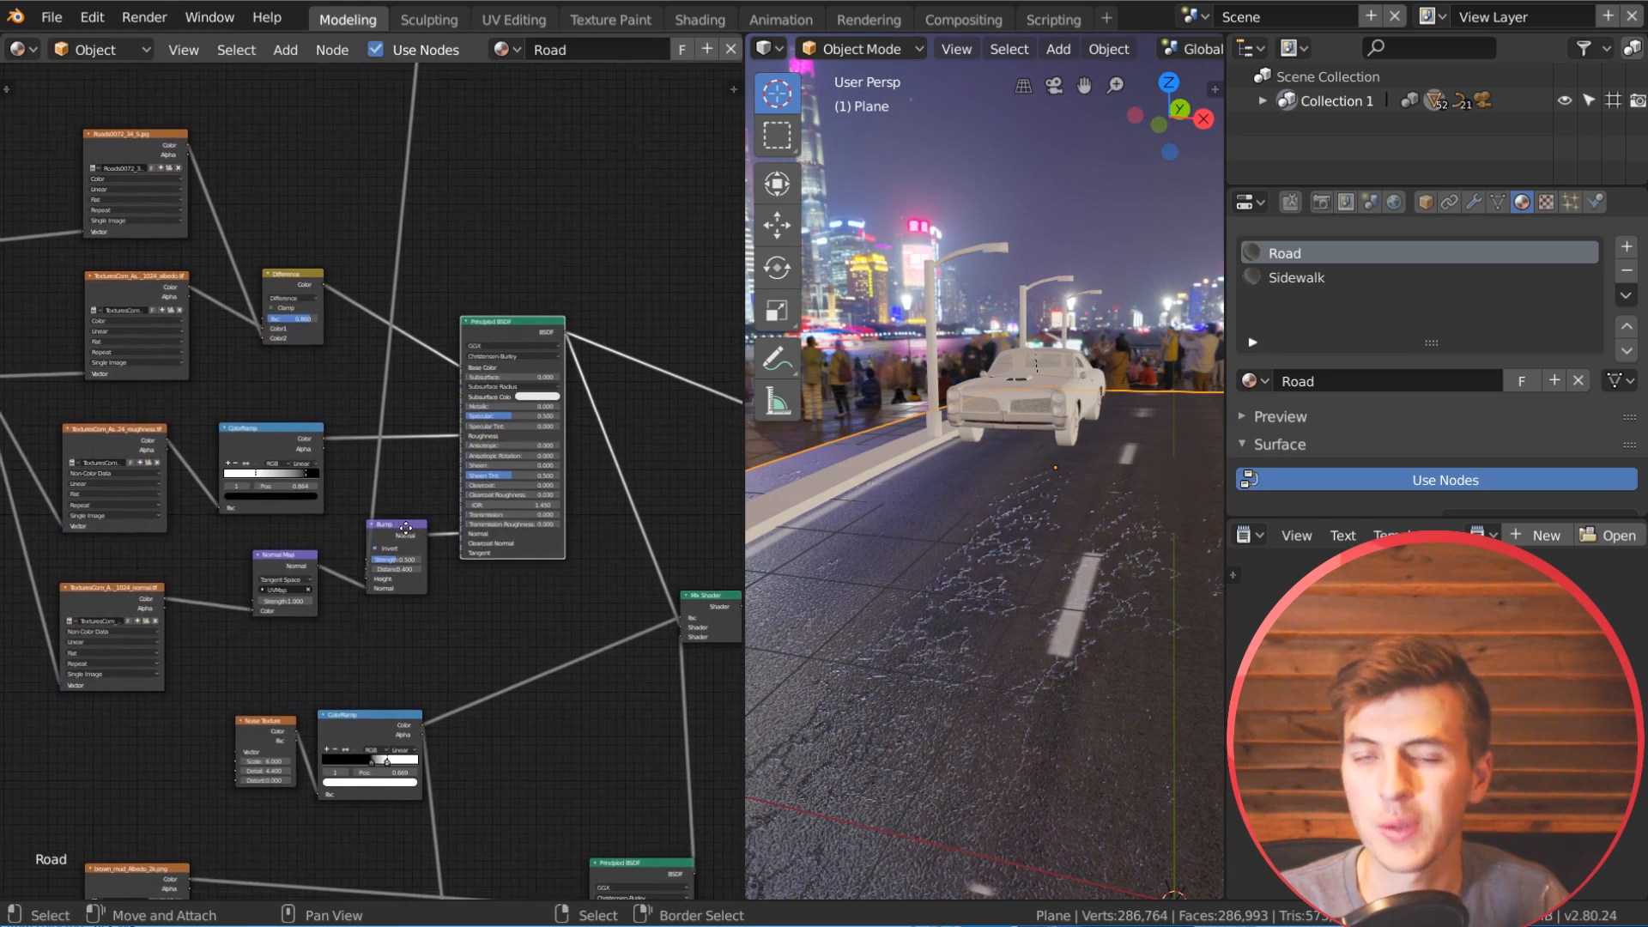
Step: Locate the mud's Bump node and preview the noise mask's ColorRamp that feeds it on the road
middle_drag(404, 526, 410, 466)
scroll(468, 532, down, 3)
middle_drag(539, 716, 478, 404)
scroll(482, 494, up, 2)
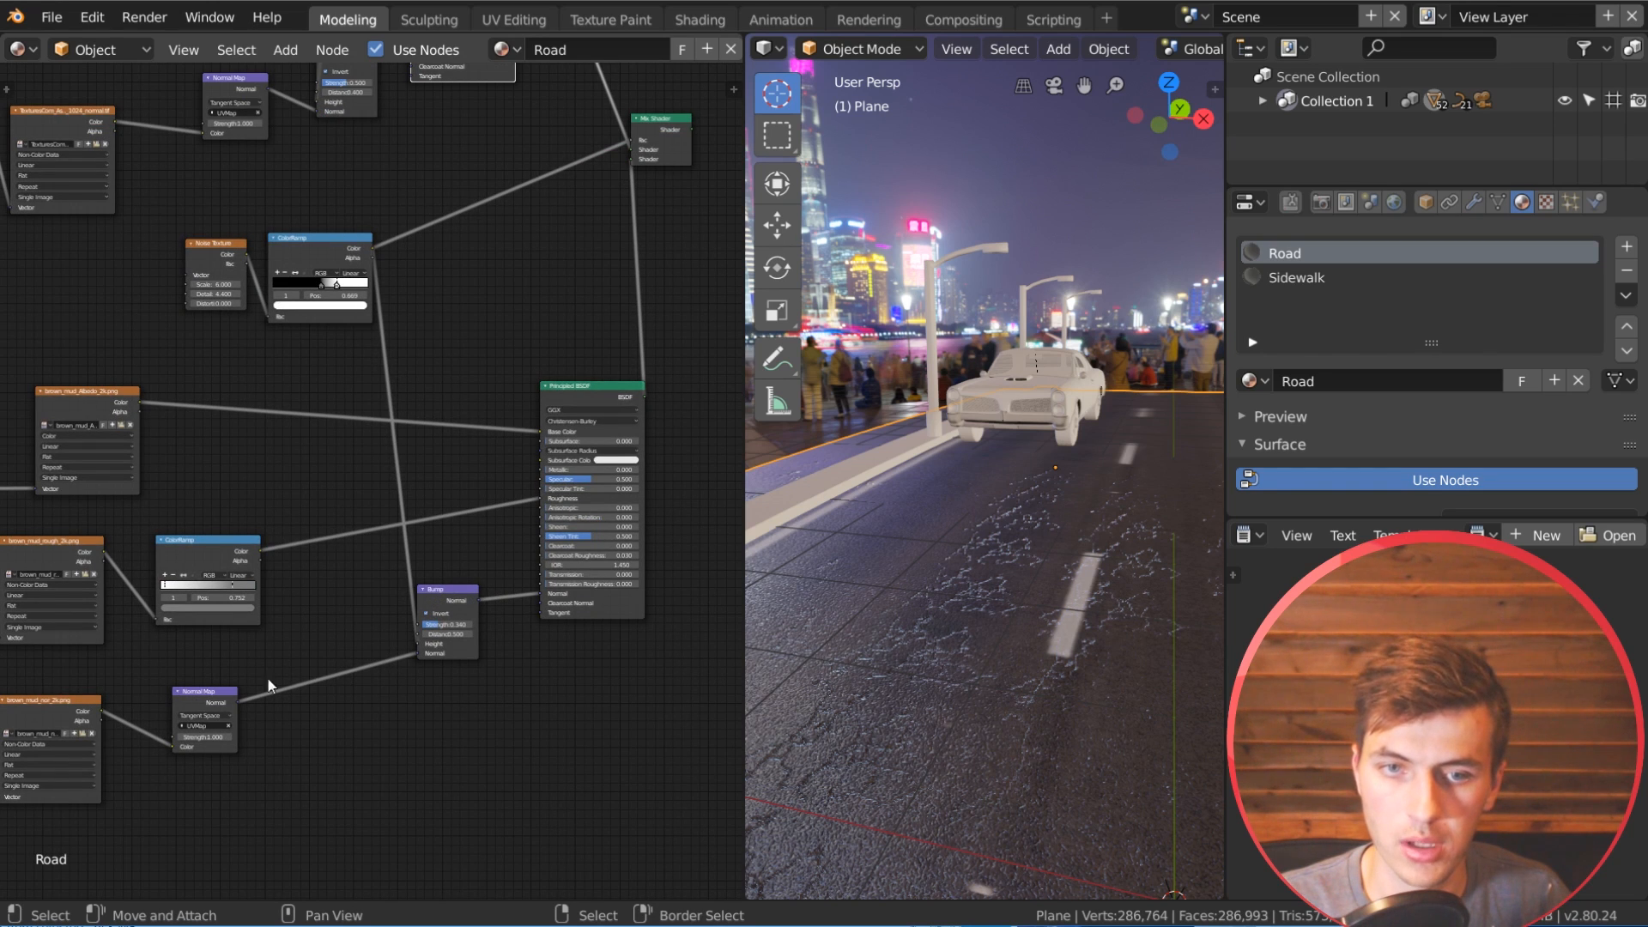
drag(436, 602, 443, 576)
middle_drag(475, 528, 379, 603)
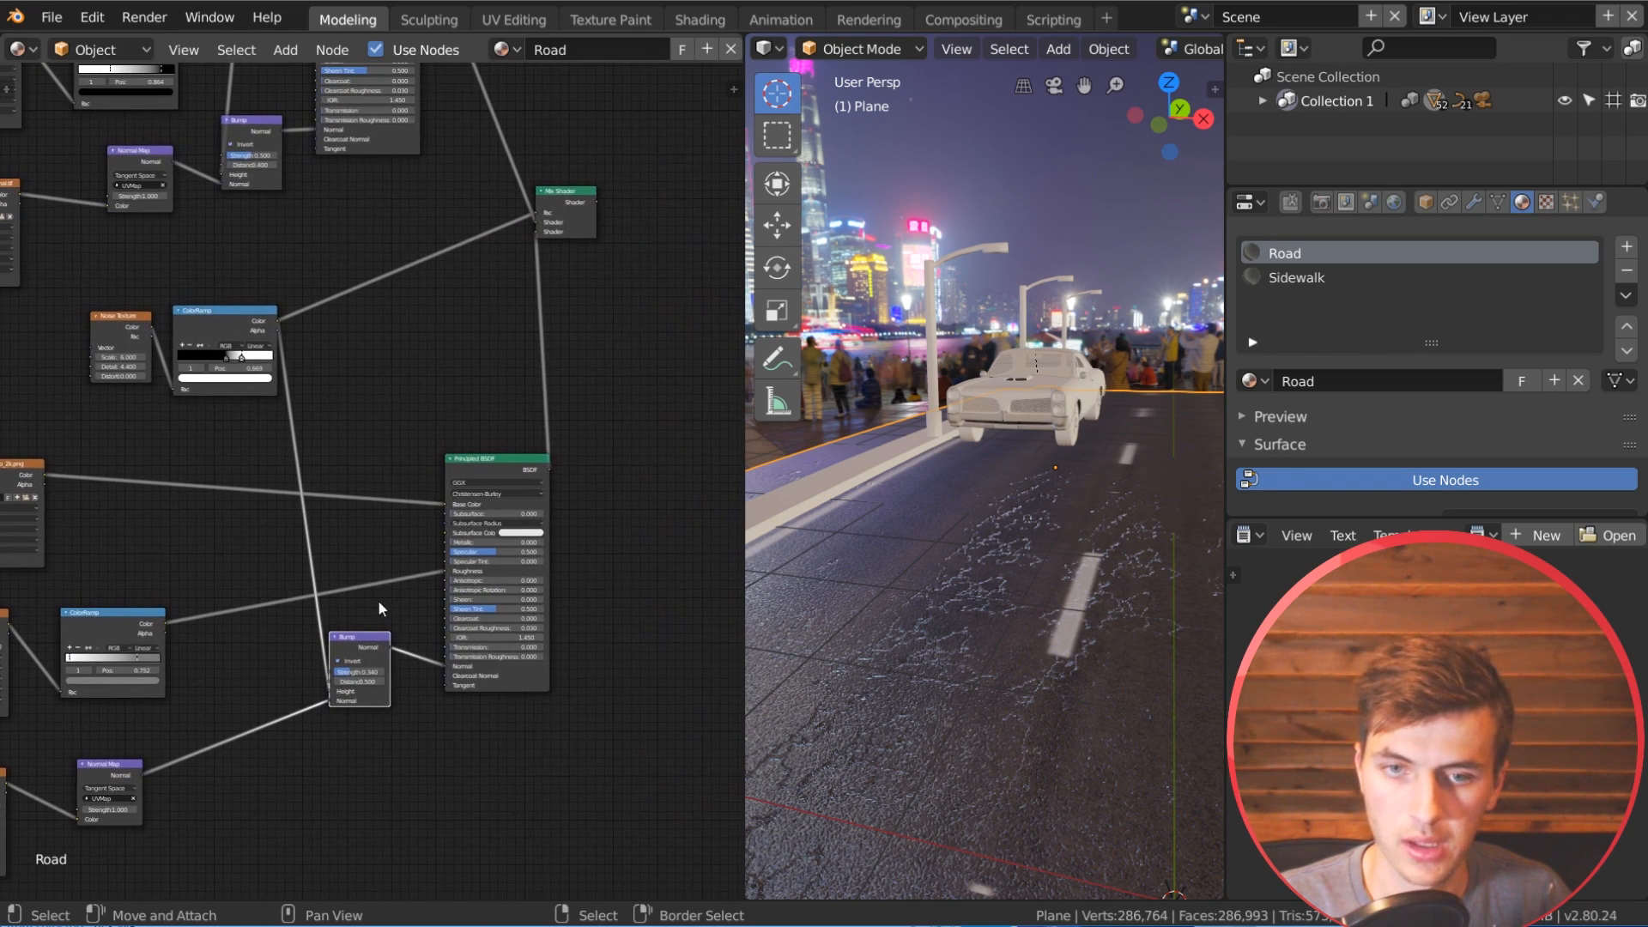
middle_drag(474, 512, 553, 489)
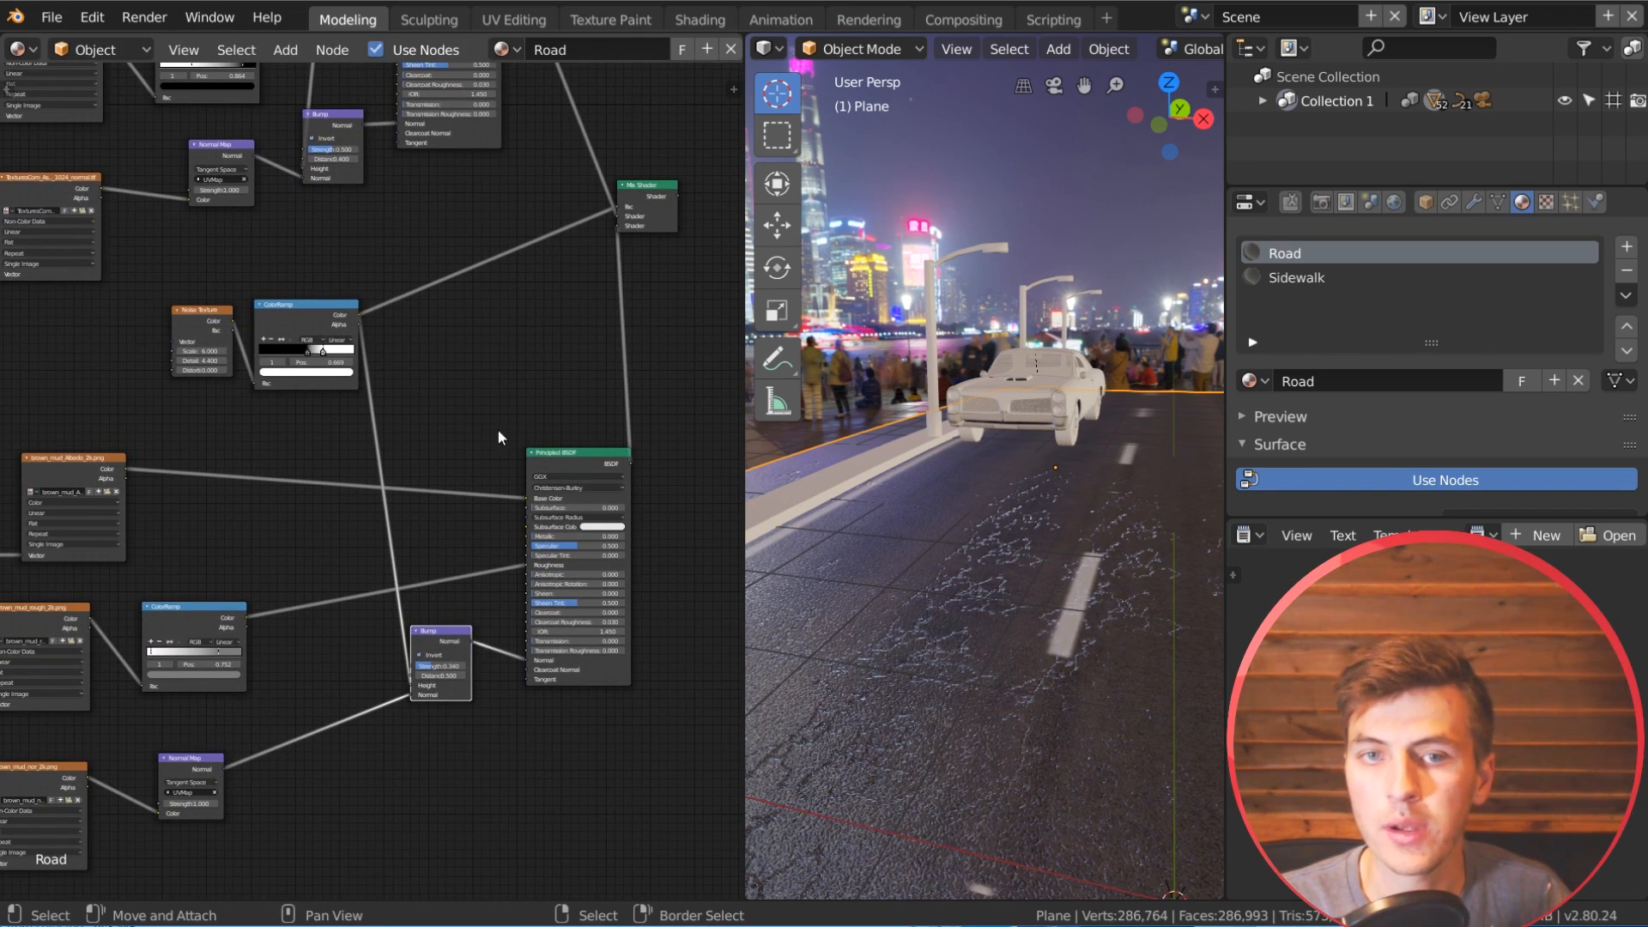
ctrl+shift+click(325, 316)
drag(323, 317, 325, 319)
shift+scroll(455, 513, up, 3)
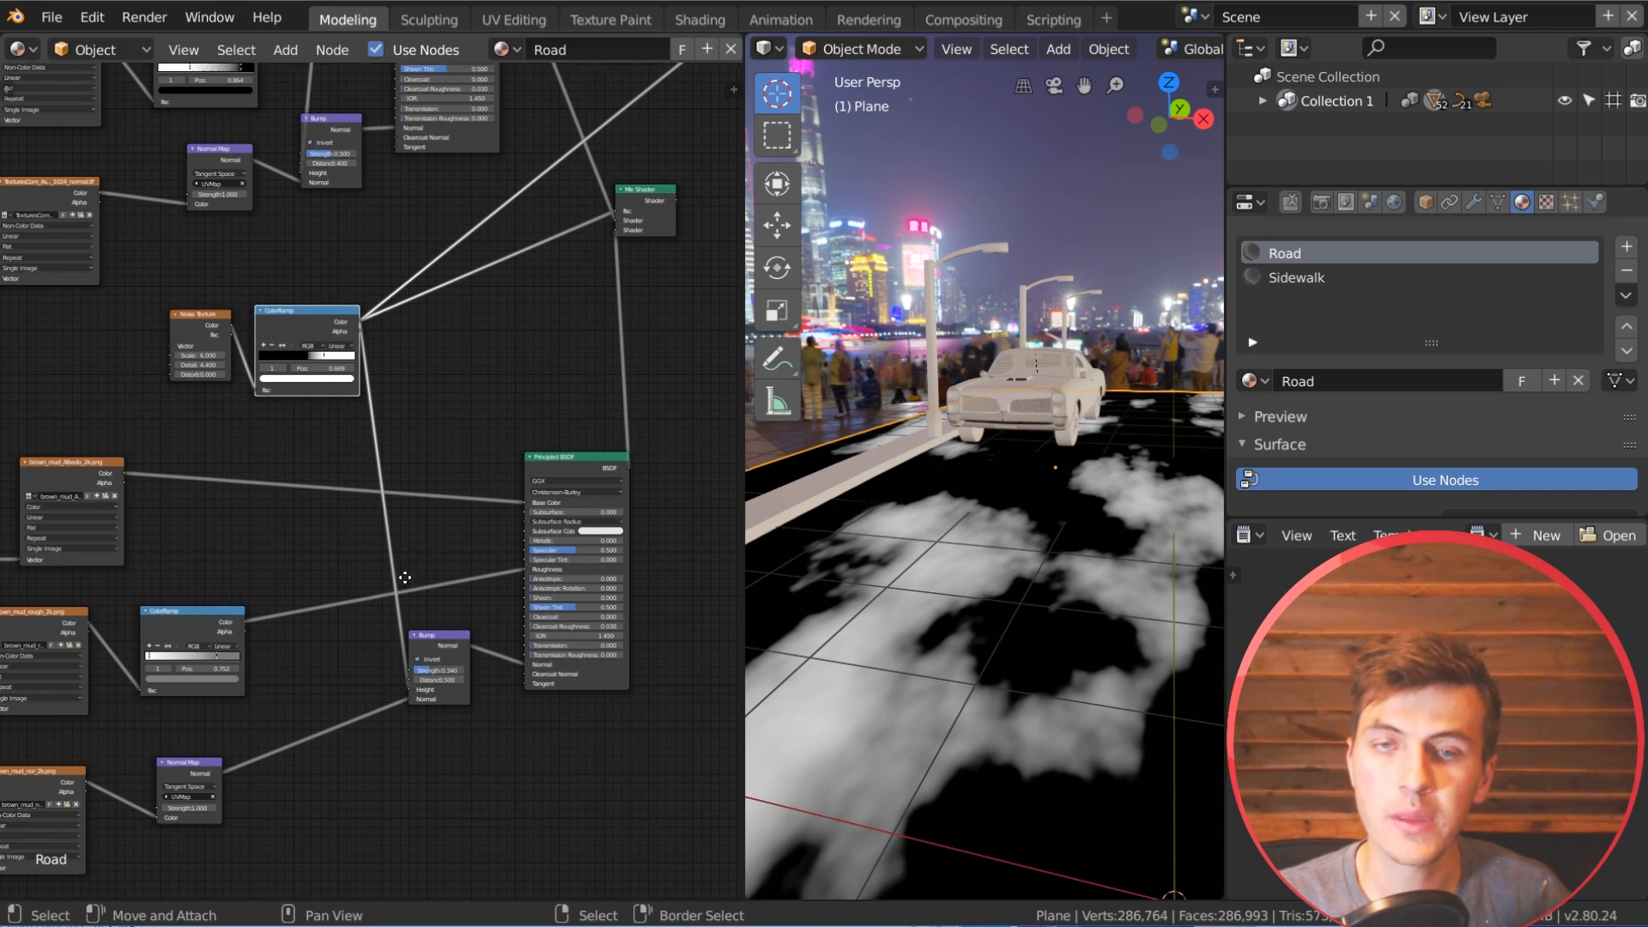
Step: Insert a MixRGB node between the noise mask's ColorRamp and the height of the mud's Bump node
key(shift+a)
mouse_move(430, 589)
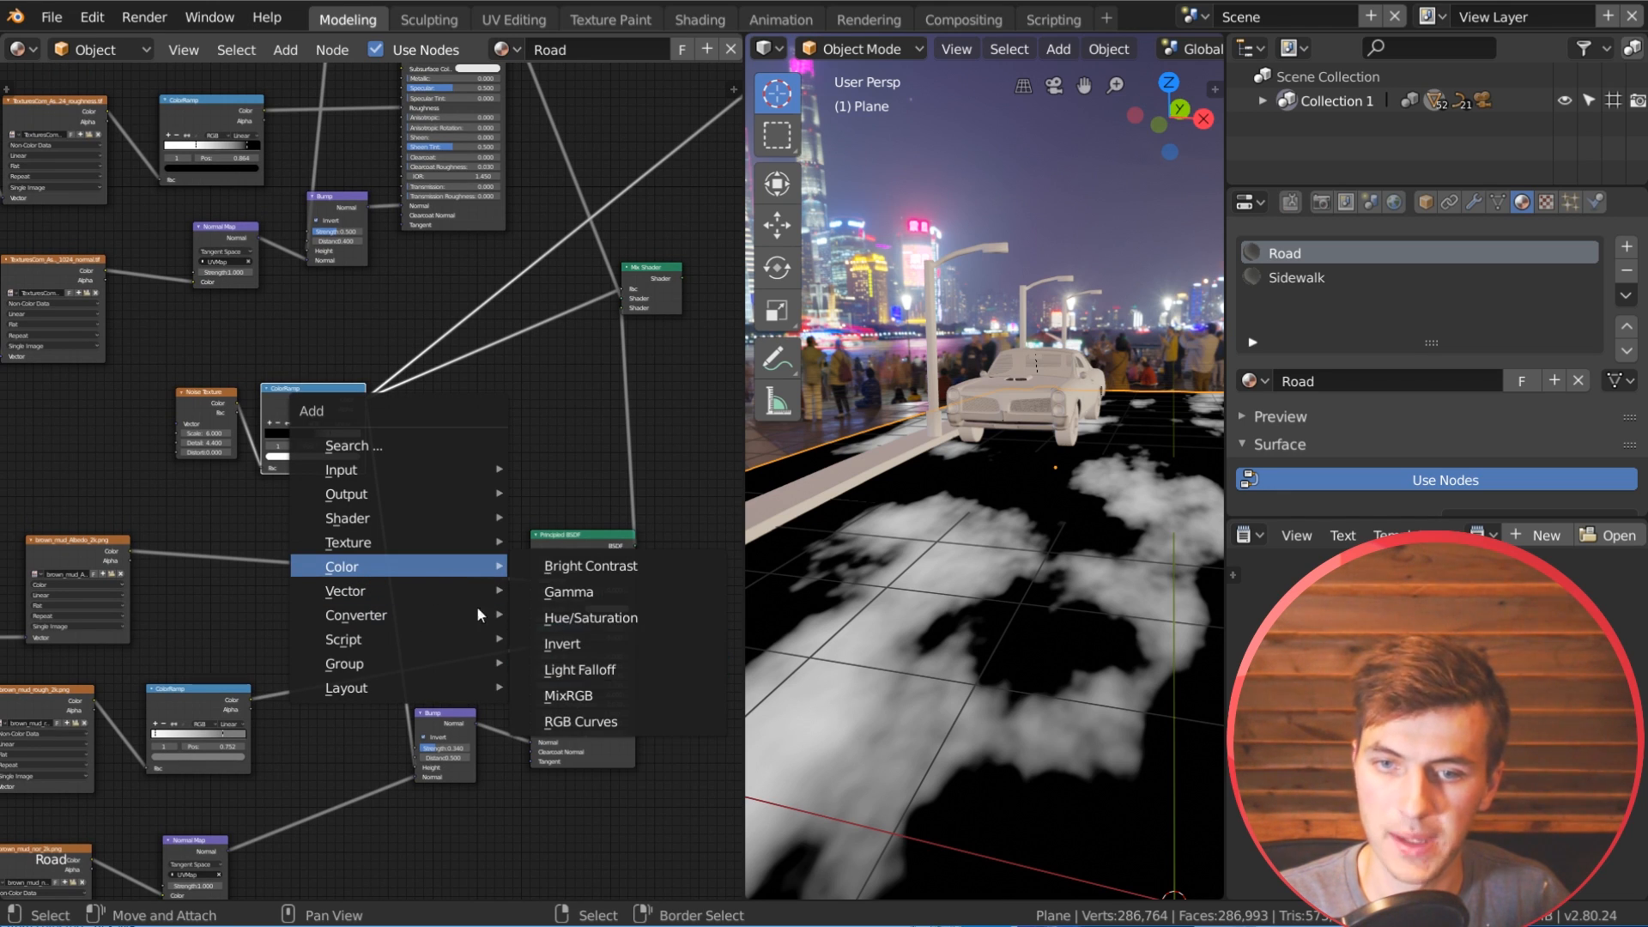
click(588, 695)
click(383, 498)
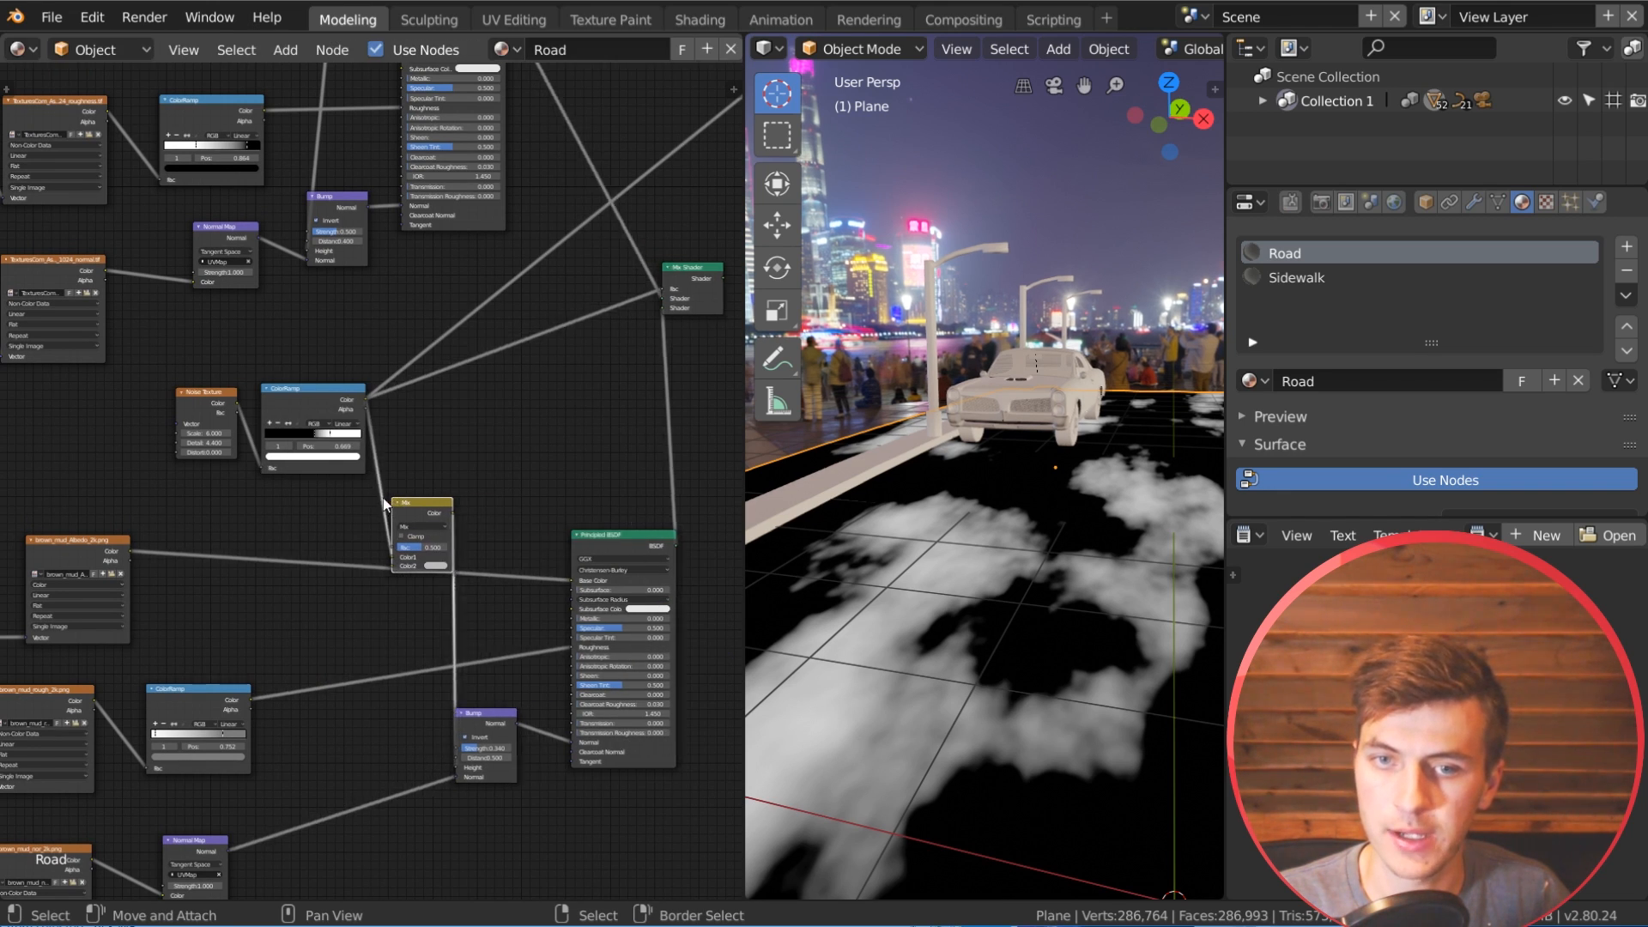
Step: Set the new MixRGB node to Multiply with black as its second color, and shift it clear of the base color link
scroll(527, 444, up, 2)
click(464, 474)
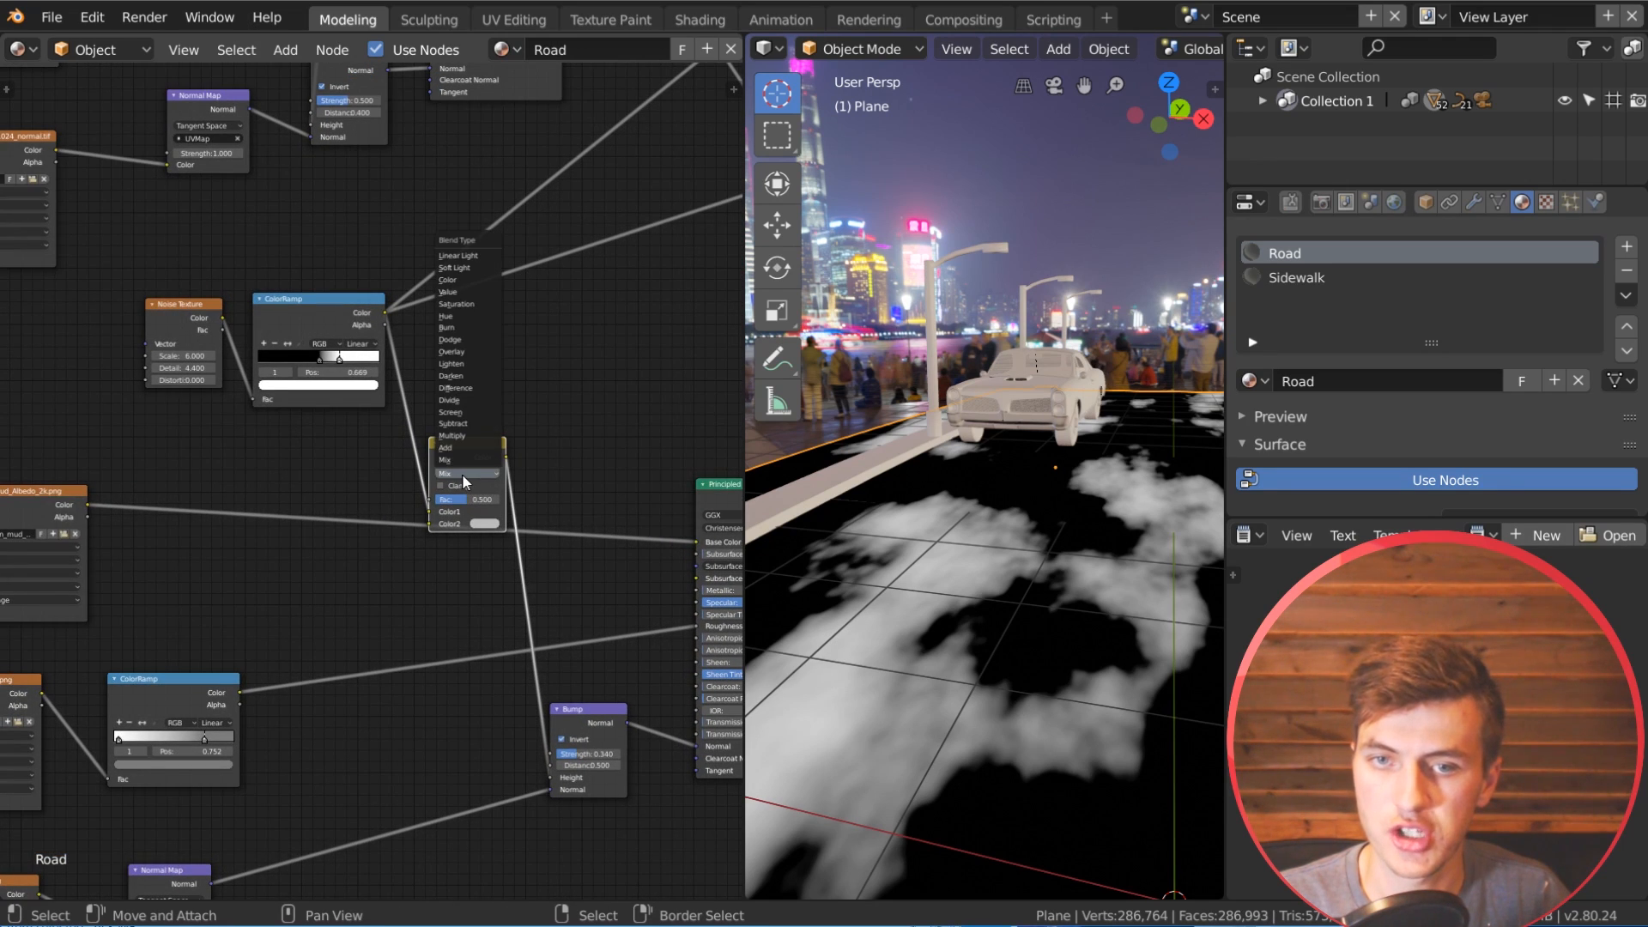
click(477, 436)
click(485, 523)
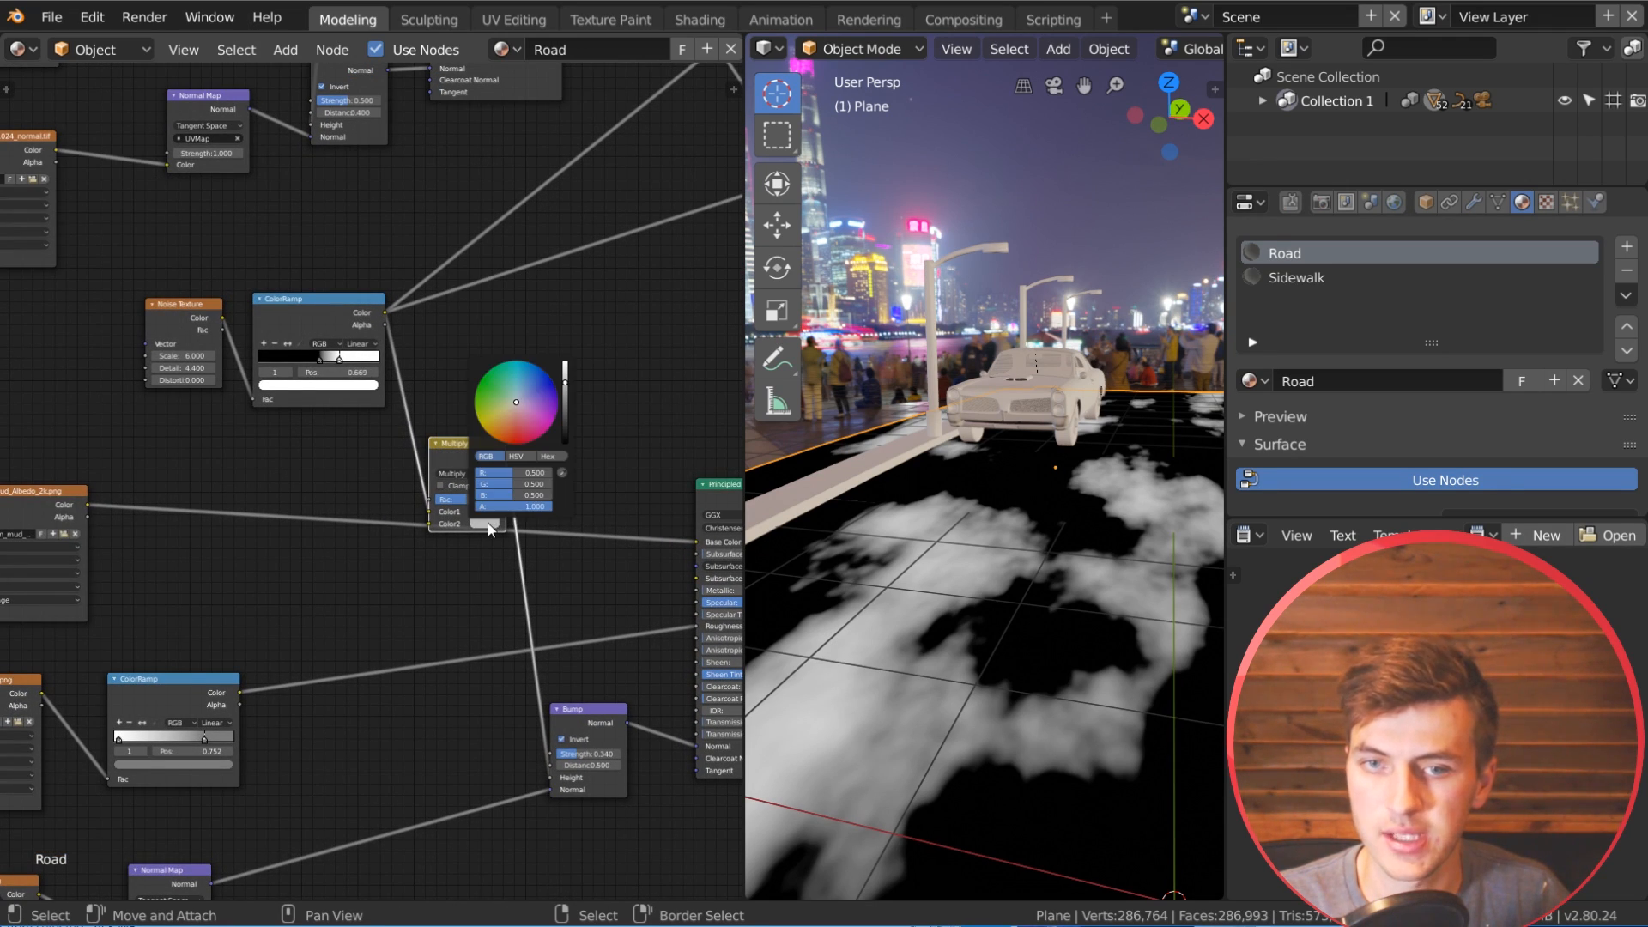
drag(569, 408, 567, 447)
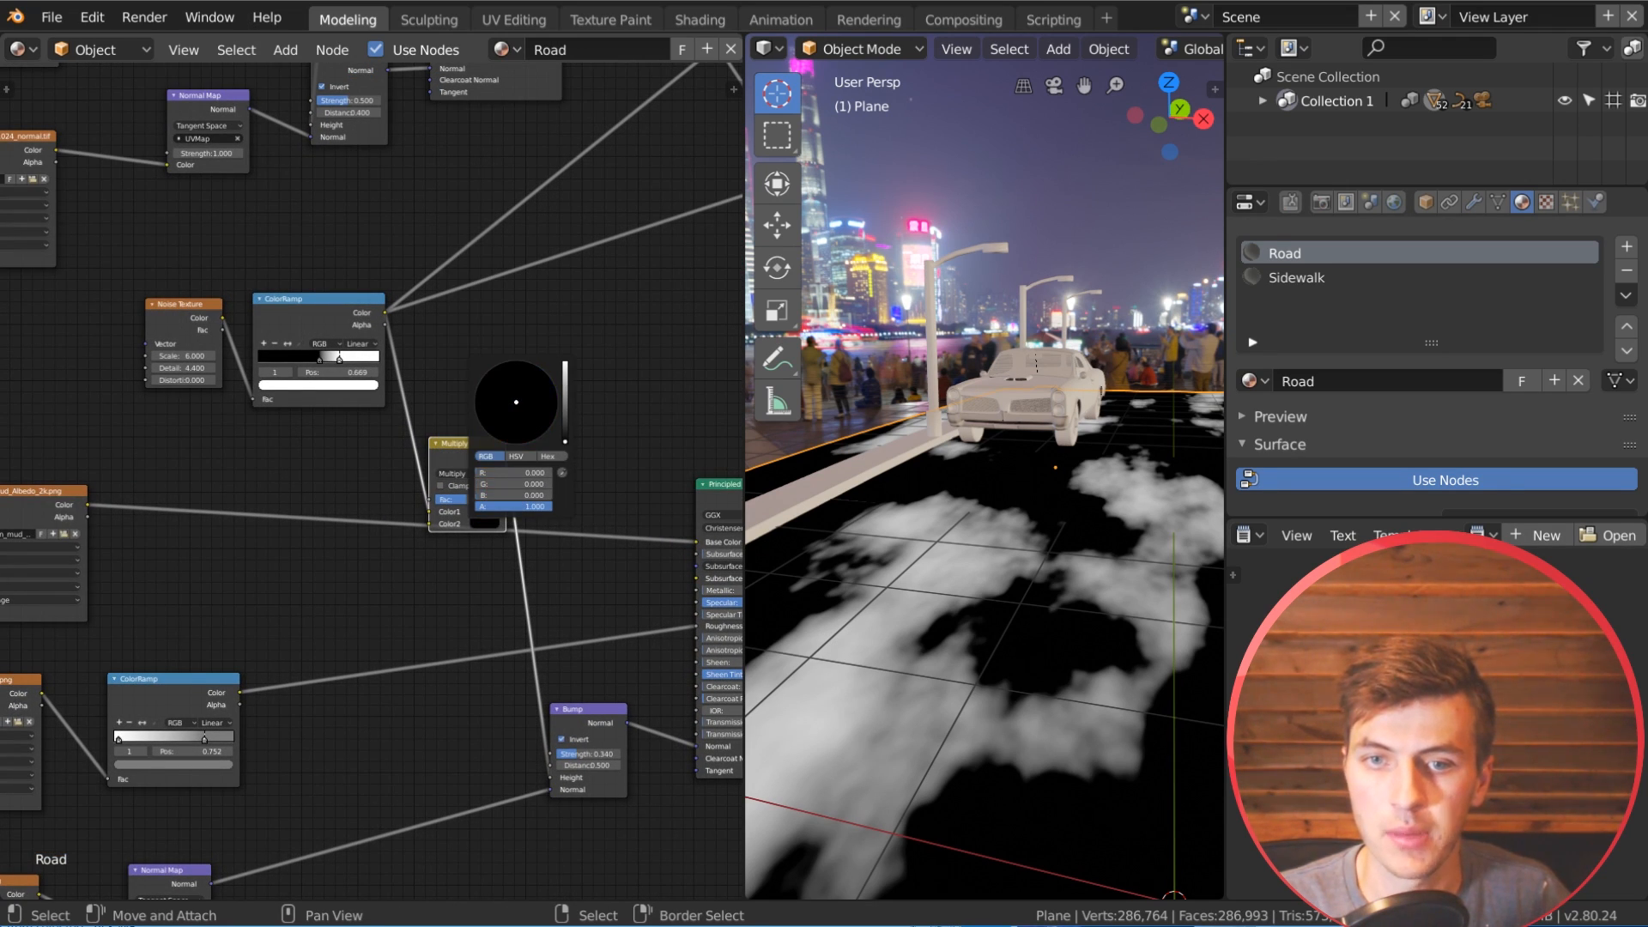
mouse_move(482, 445)
mouse_down()
mouse_move(527, 408)
mouse_move(460, 474)
mouse_move(486, 470)
mouse_up()
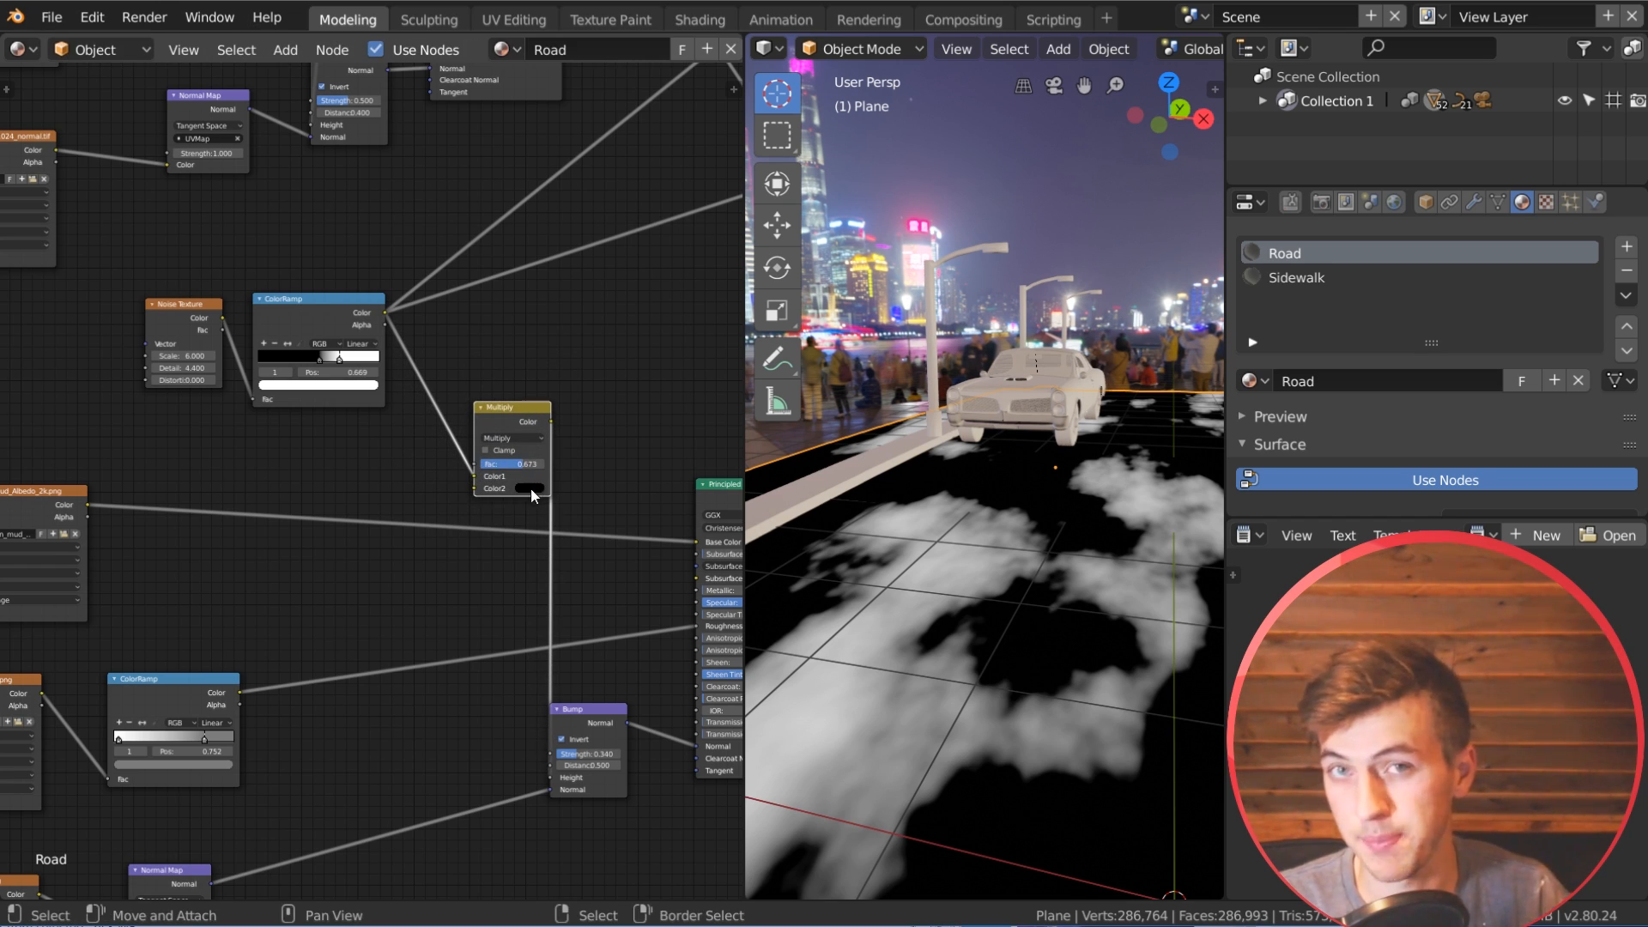
Step: Connect the crack mask's mix output to the factor of the new Multiply node
scroll(530, 491, down, 3)
middle_drag(538, 445, 523, 664)
scroll(399, 239, down, 2)
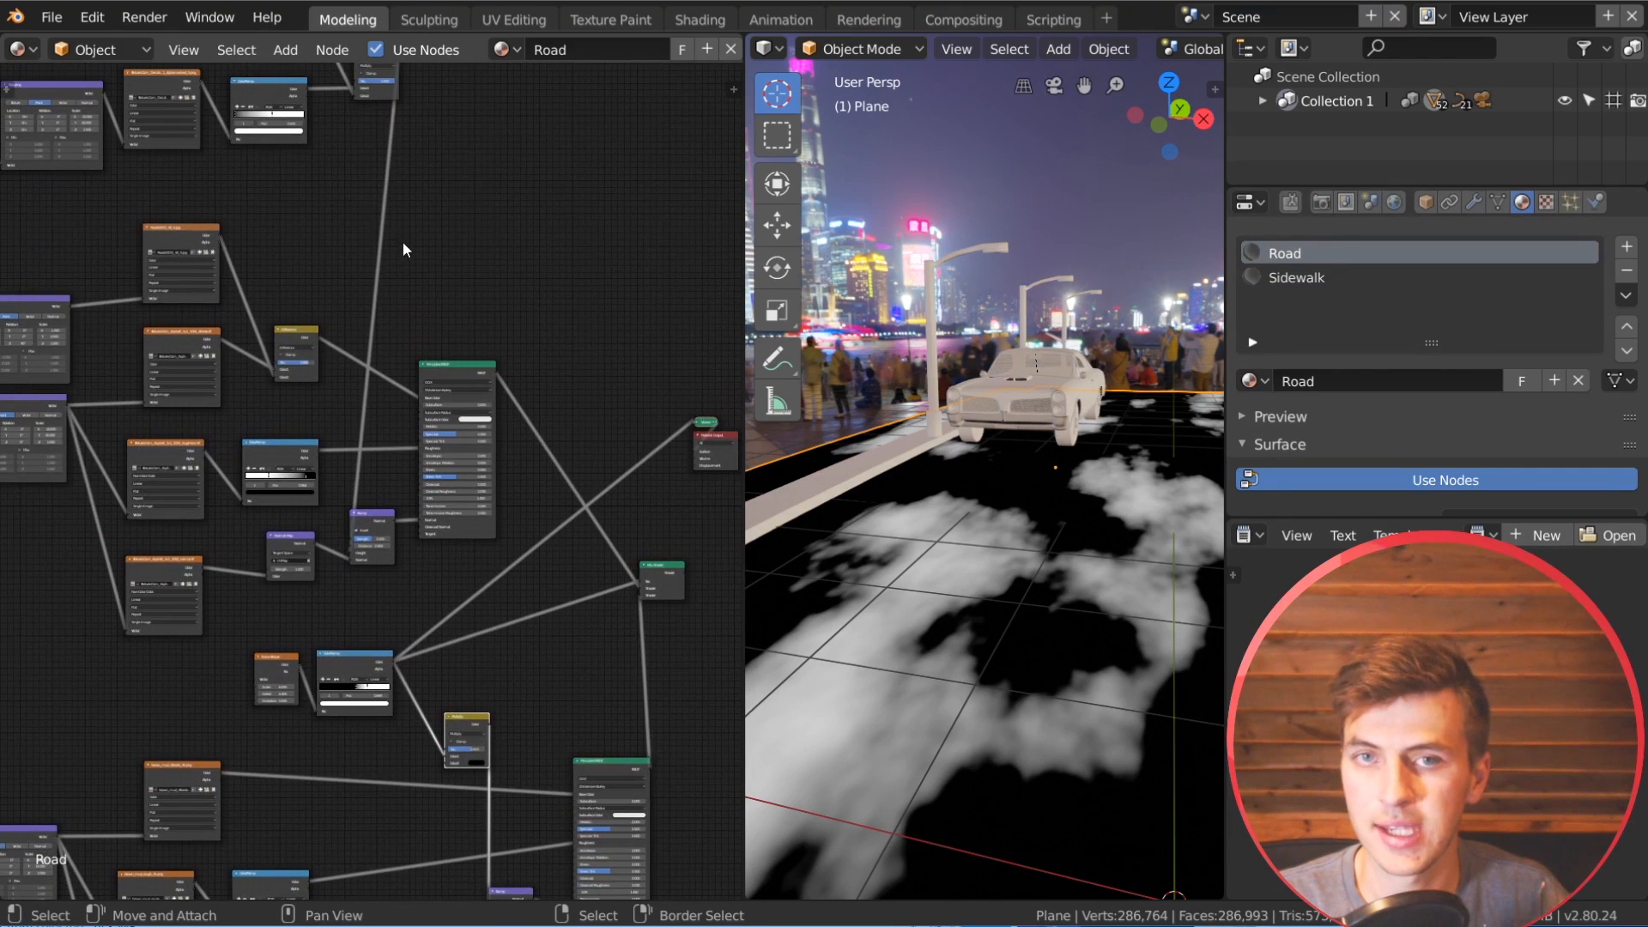
drag(393, 146, 433, 697)
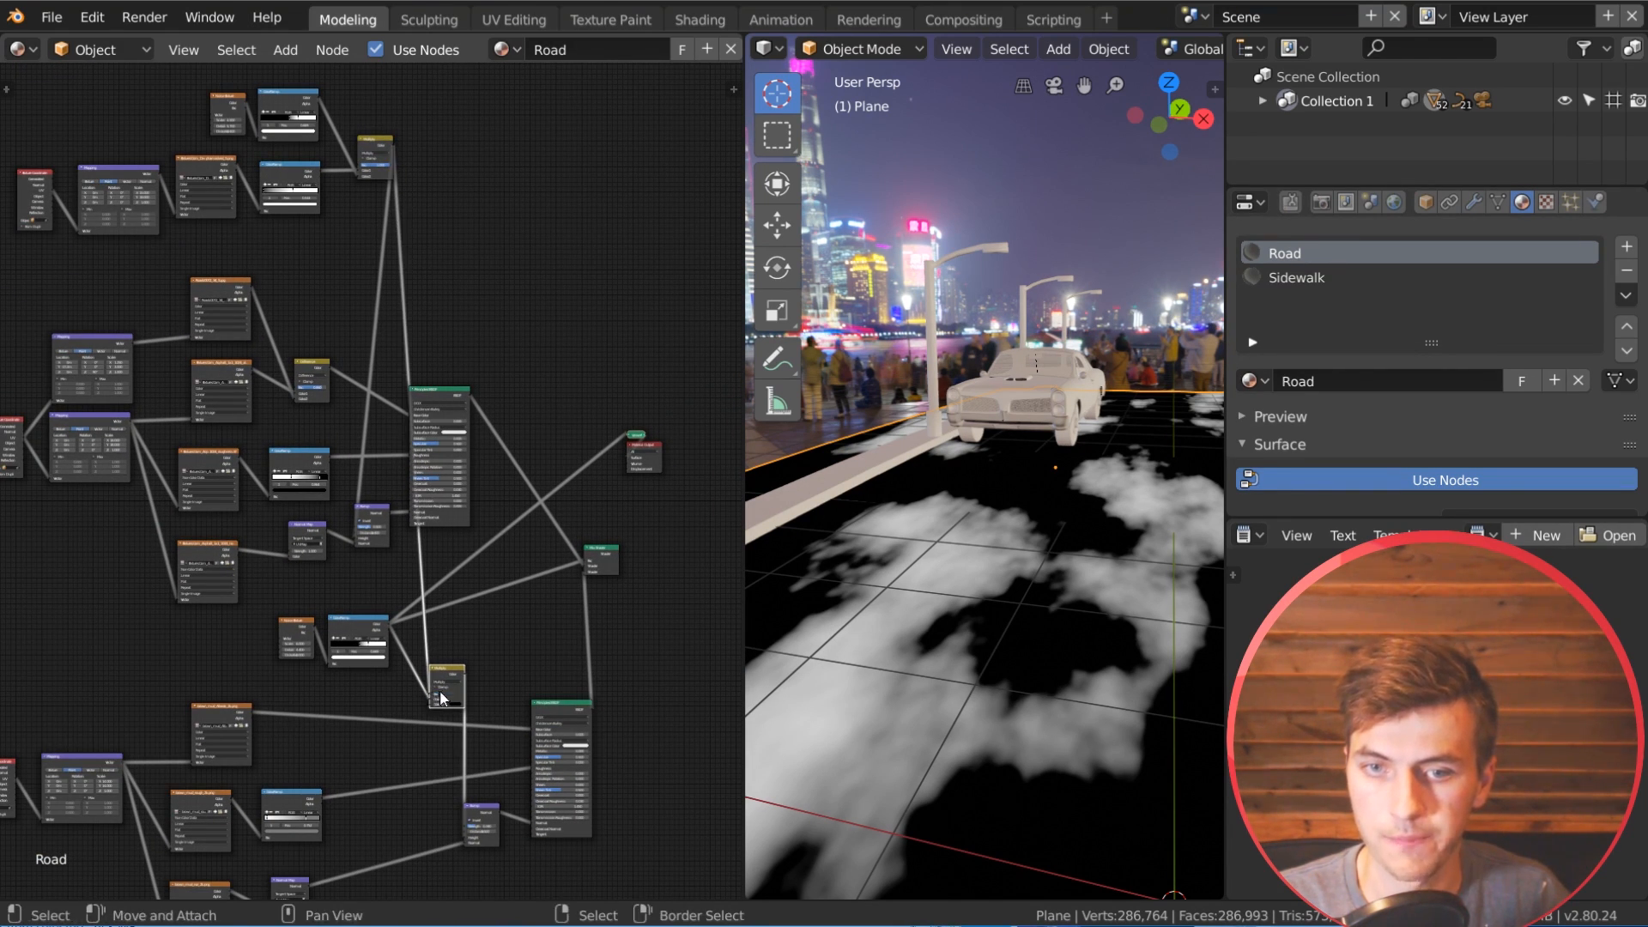
scroll(439, 691, up, 5)
drag(452, 480, 487, 446)
scroll(488, 446, down, 4)
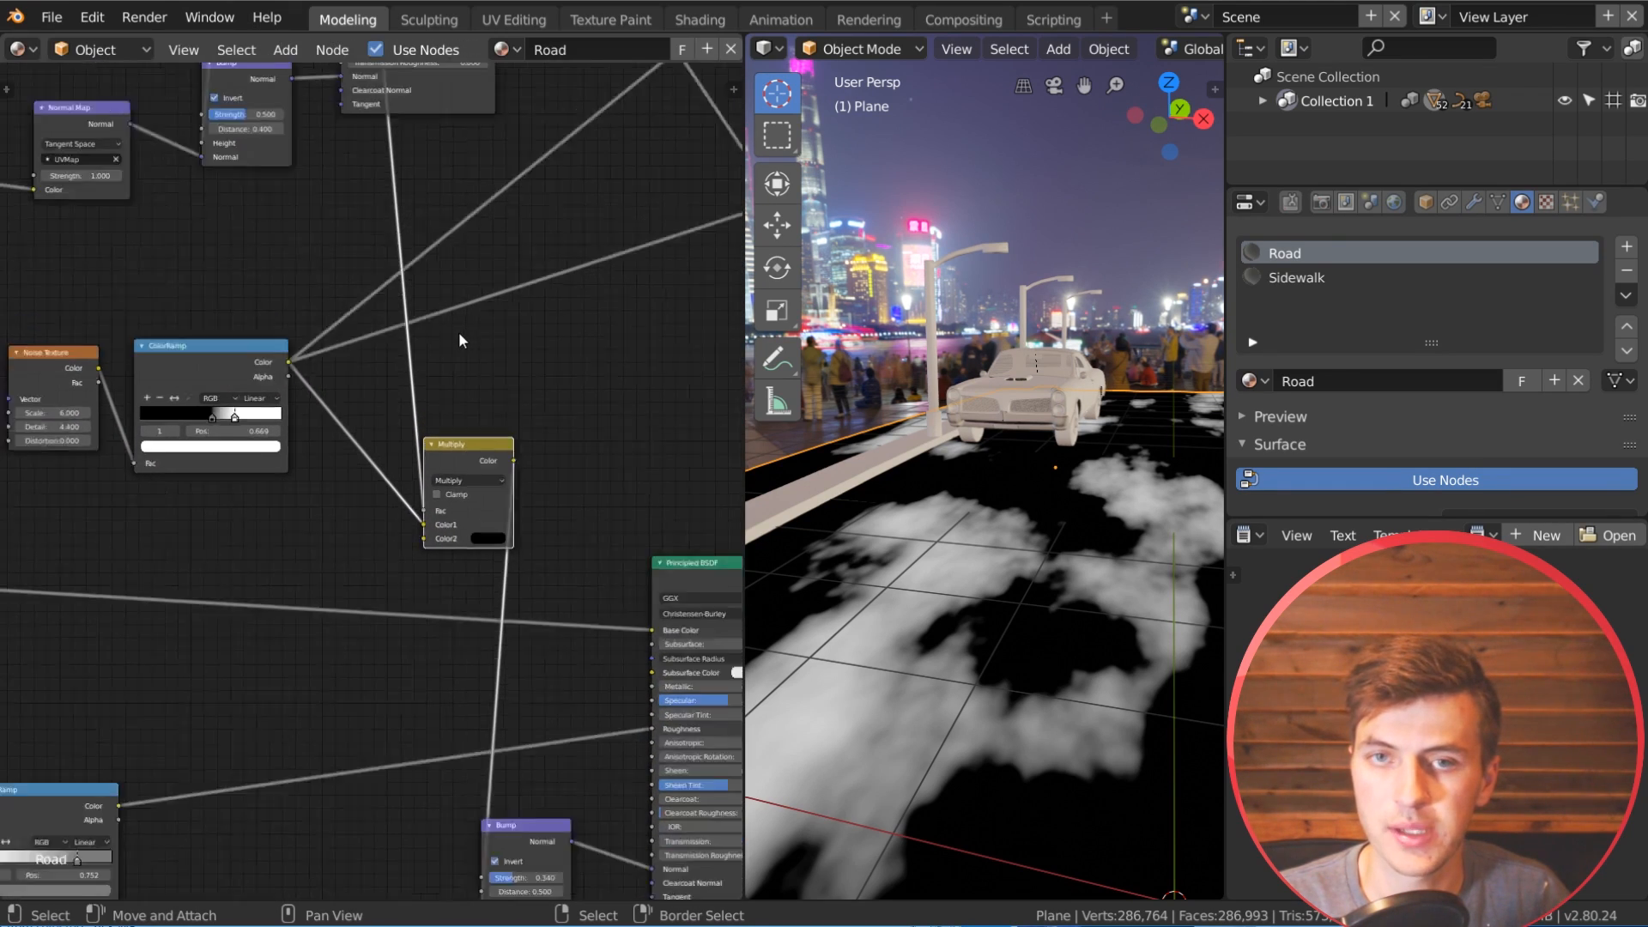
Step: Preview the noise ColorRamp and the Multiply node in turn on the road and examine the cracks within the mask up close
middle_drag(460, 335, 410, 598)
middle_drag(452, 700, 435, 458)
scroll(393, 485, up, 7)
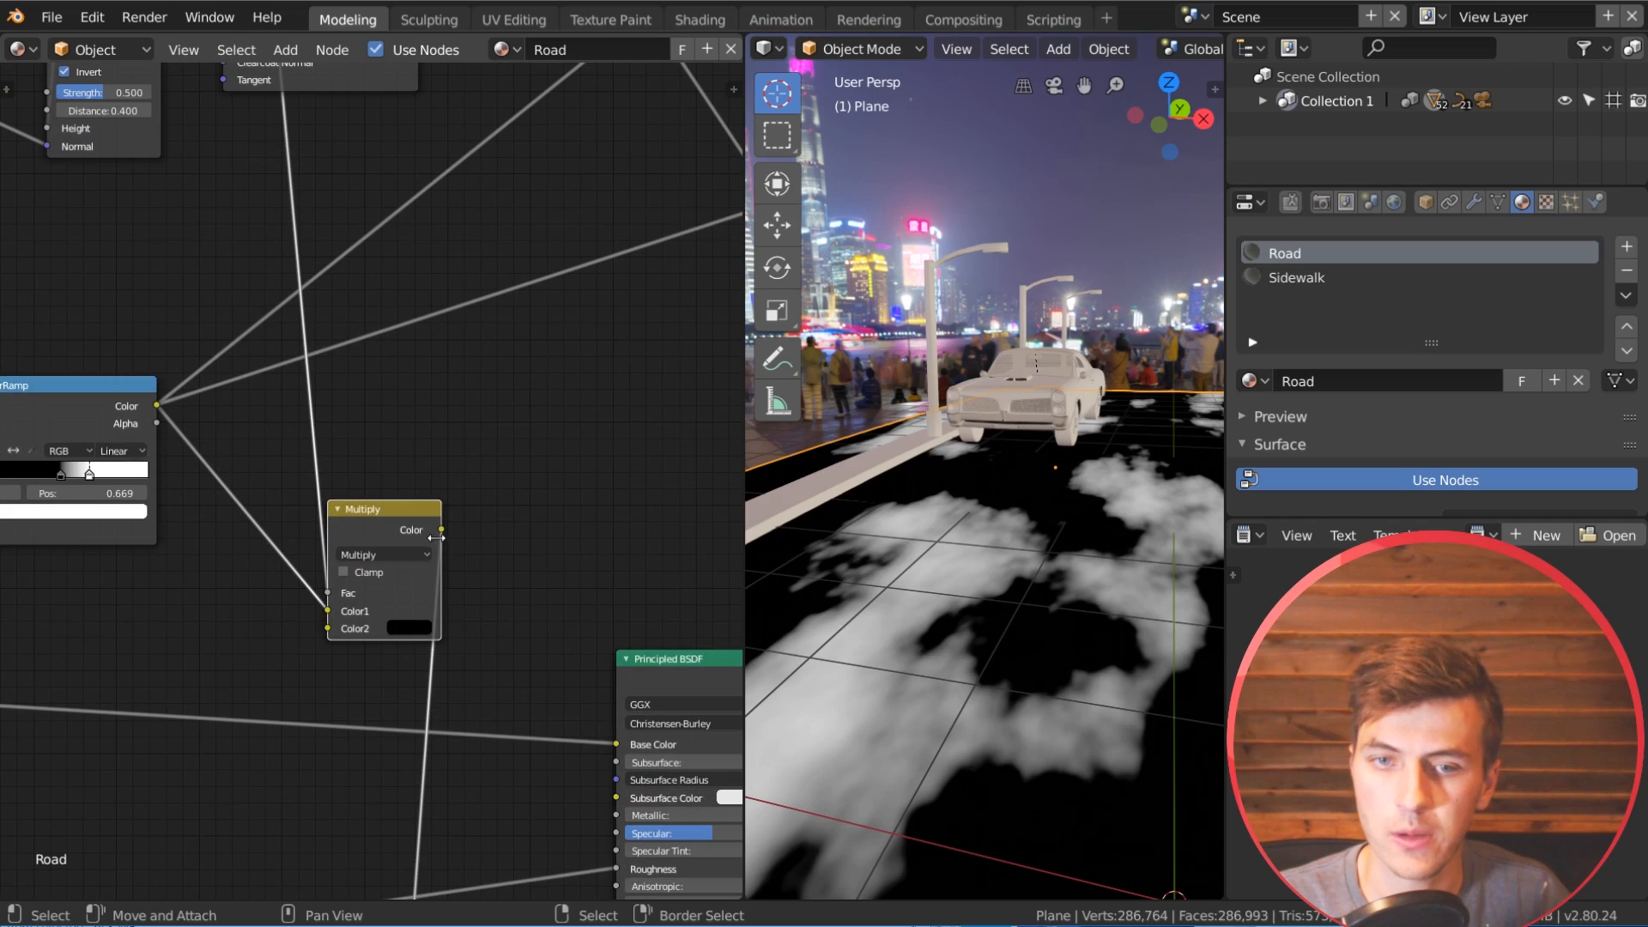
middle_drag(377, 584, 379, 528)
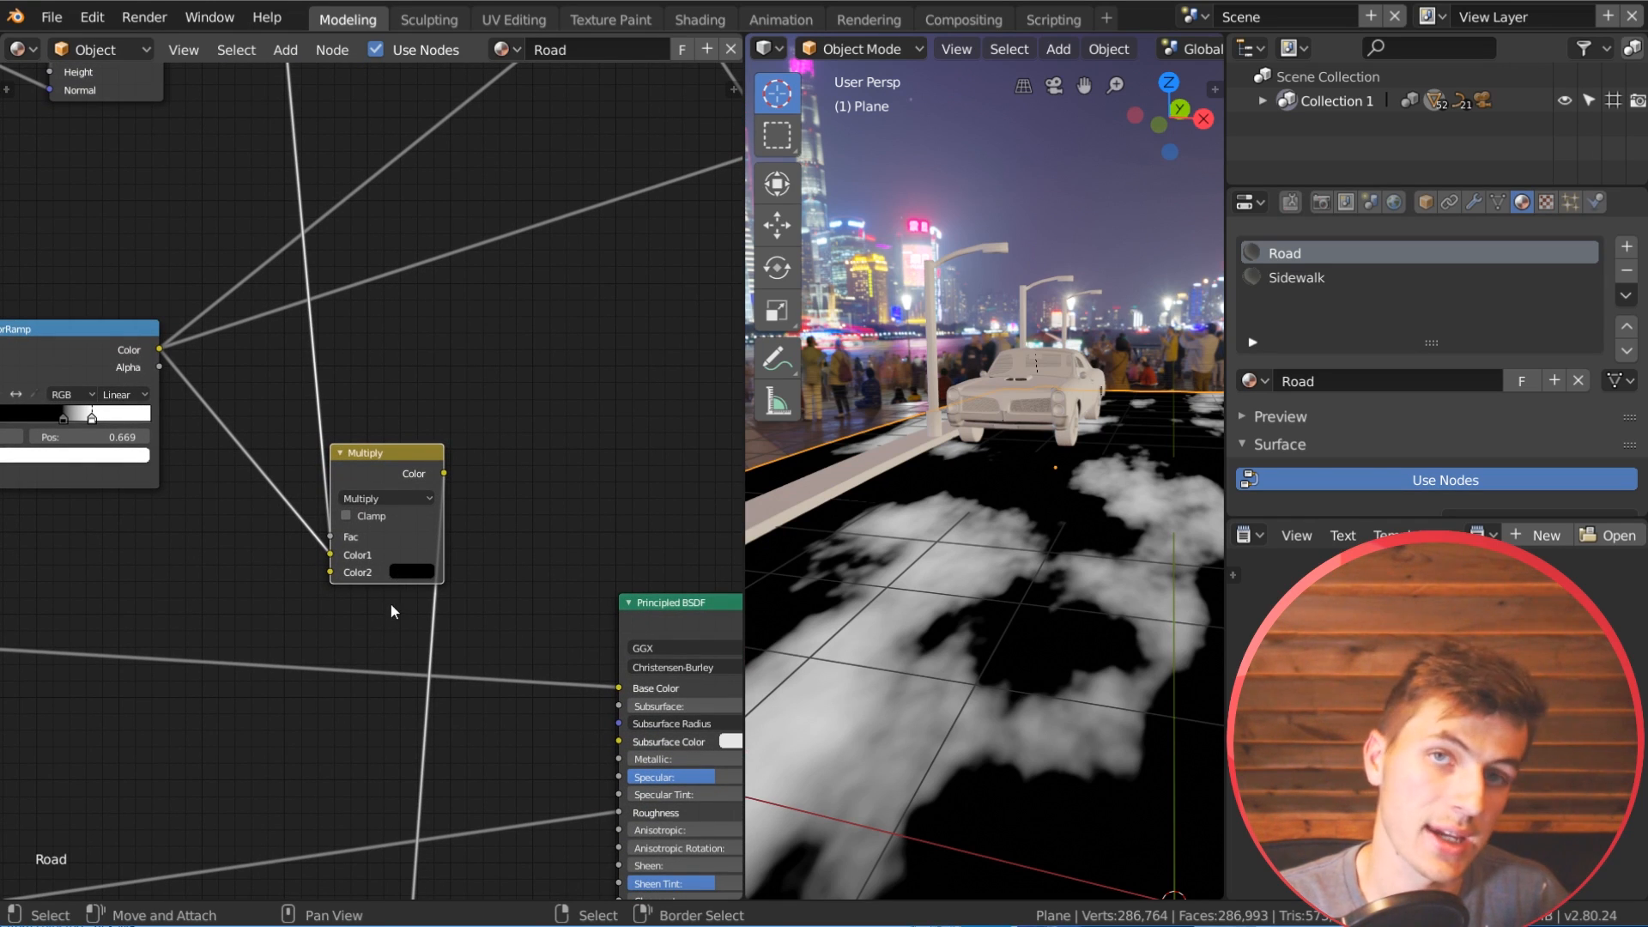
scroll(424, 448, down, 4)
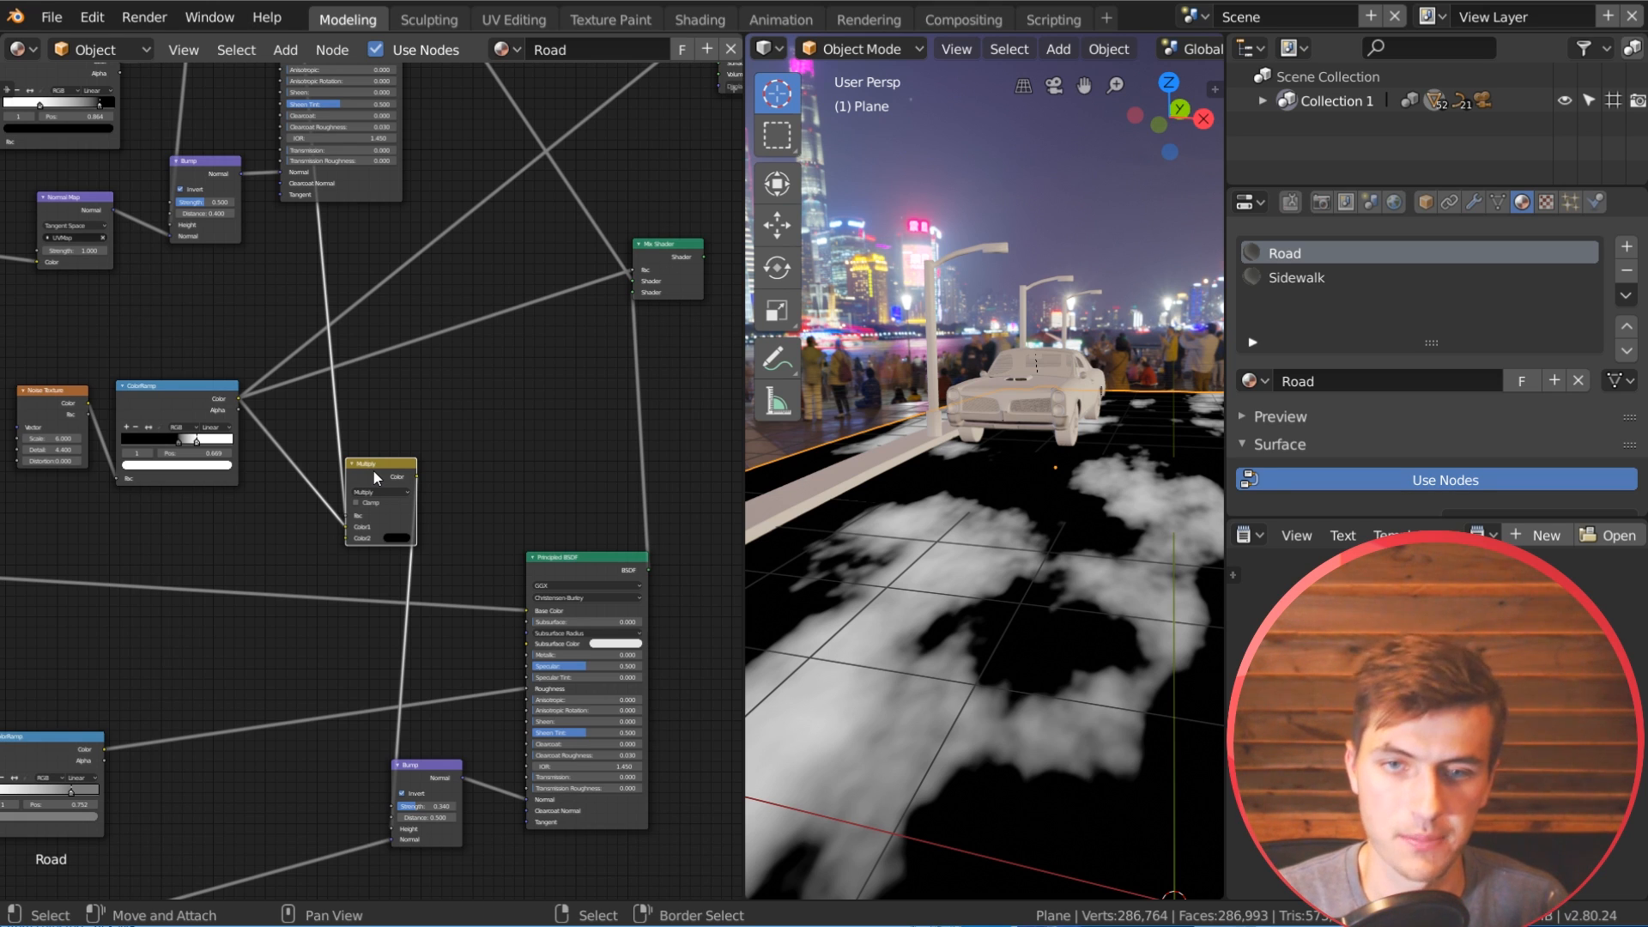
ctrl+shift+click(203, 409)
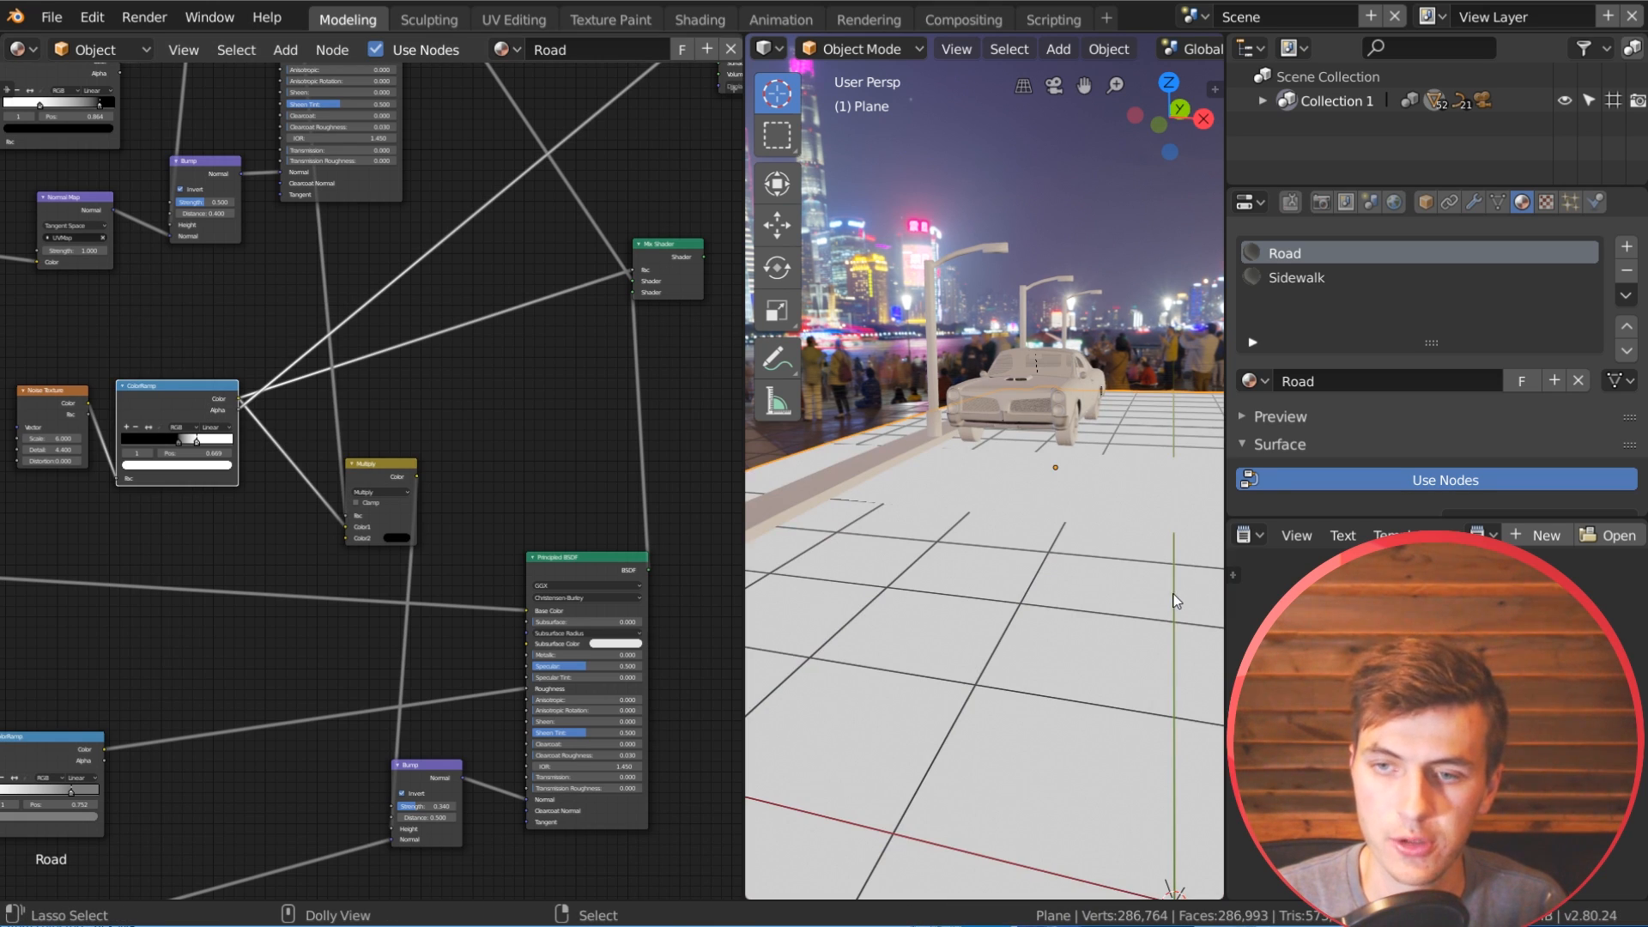
ctrl+shift+click(143, 393)
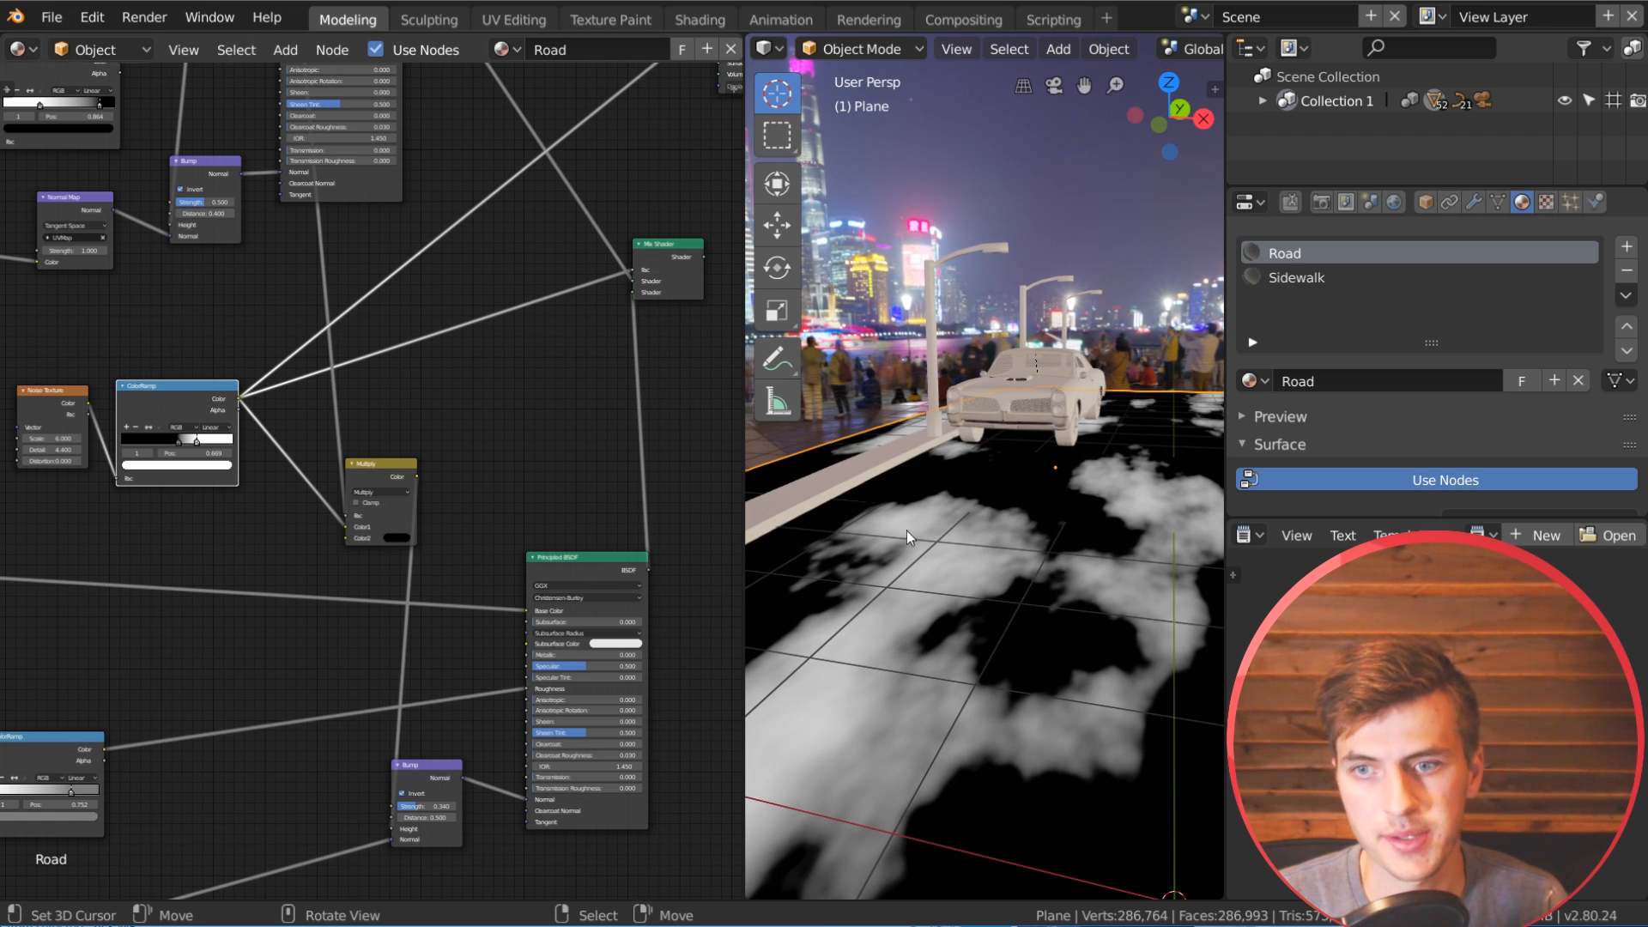
ctrl+shift+click(375, 477)
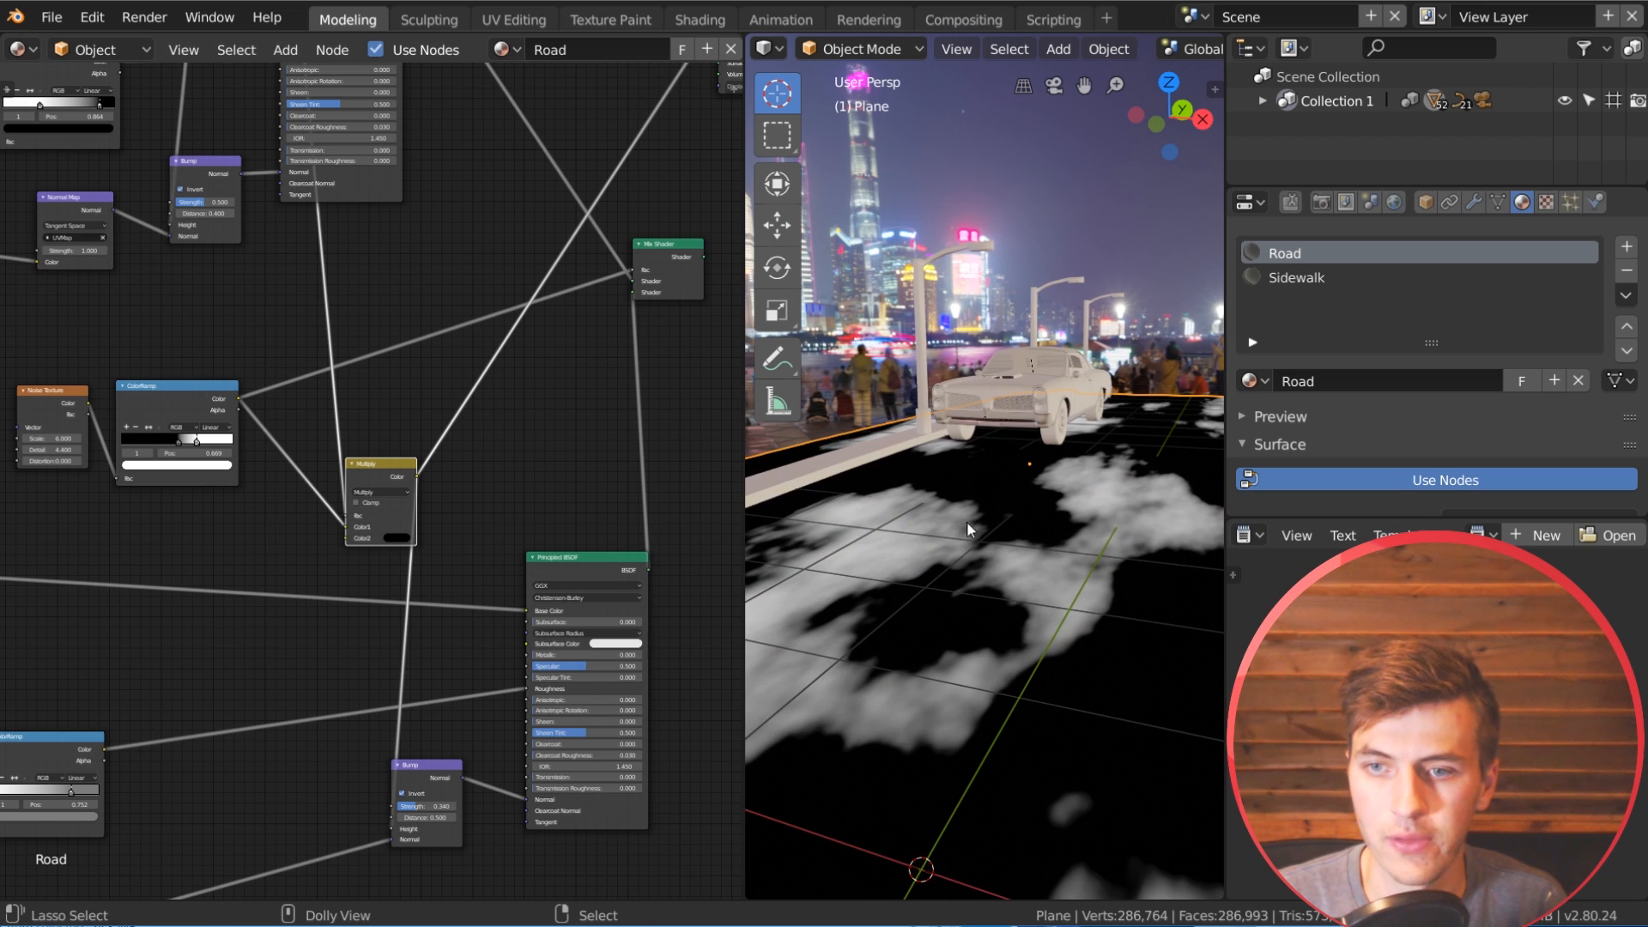
scroll(421, 520, up, 3)
middle_drag(1004, 644, 1008, 789)
scroll(1040, 656, up, 4)
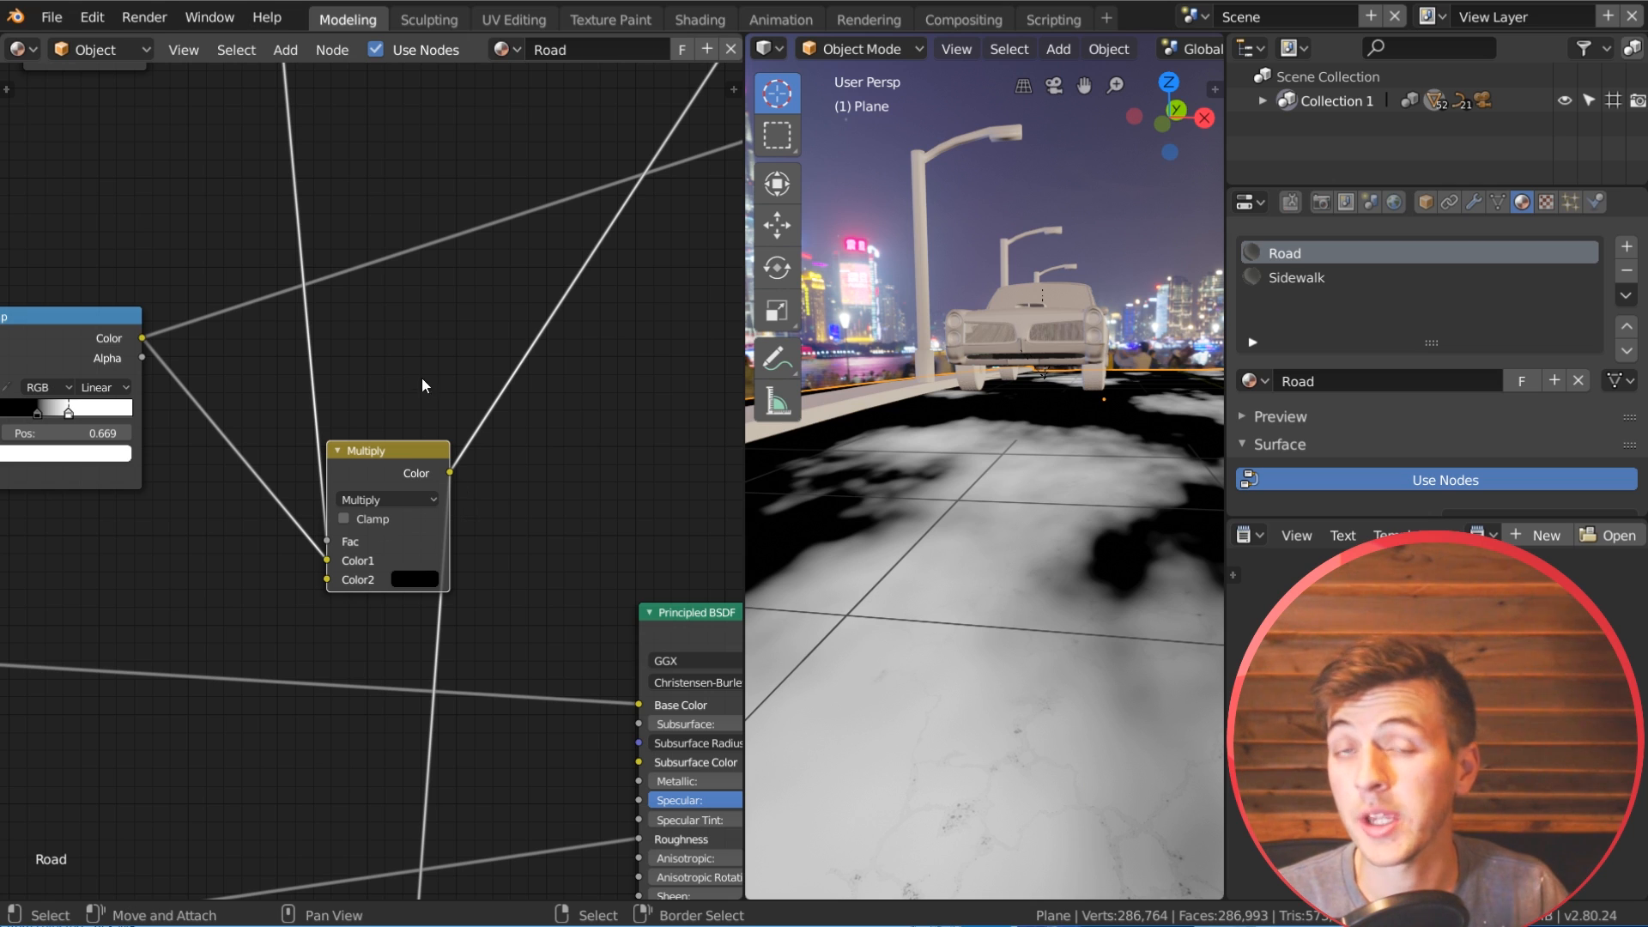
Step: Insert a Math node set to Multiply with a value of 10.1 between the crack mask and the MixRGB node's factor
middle_drag(423, 380, 405, 532)
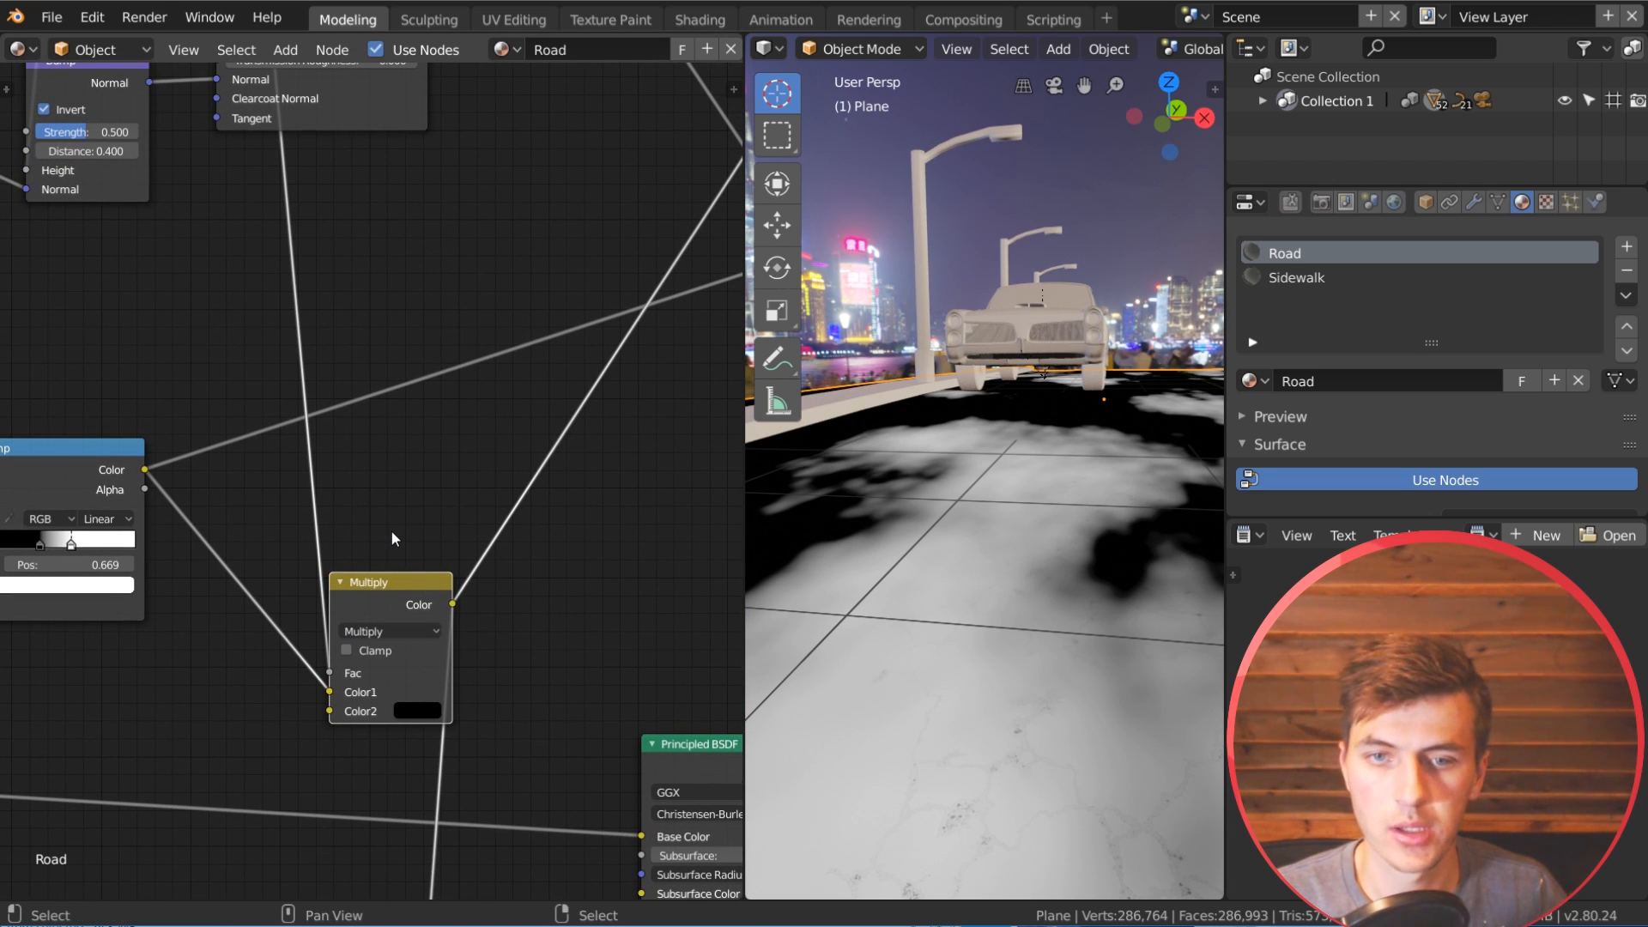
key(shift+a)
mouse_move(379, 560)
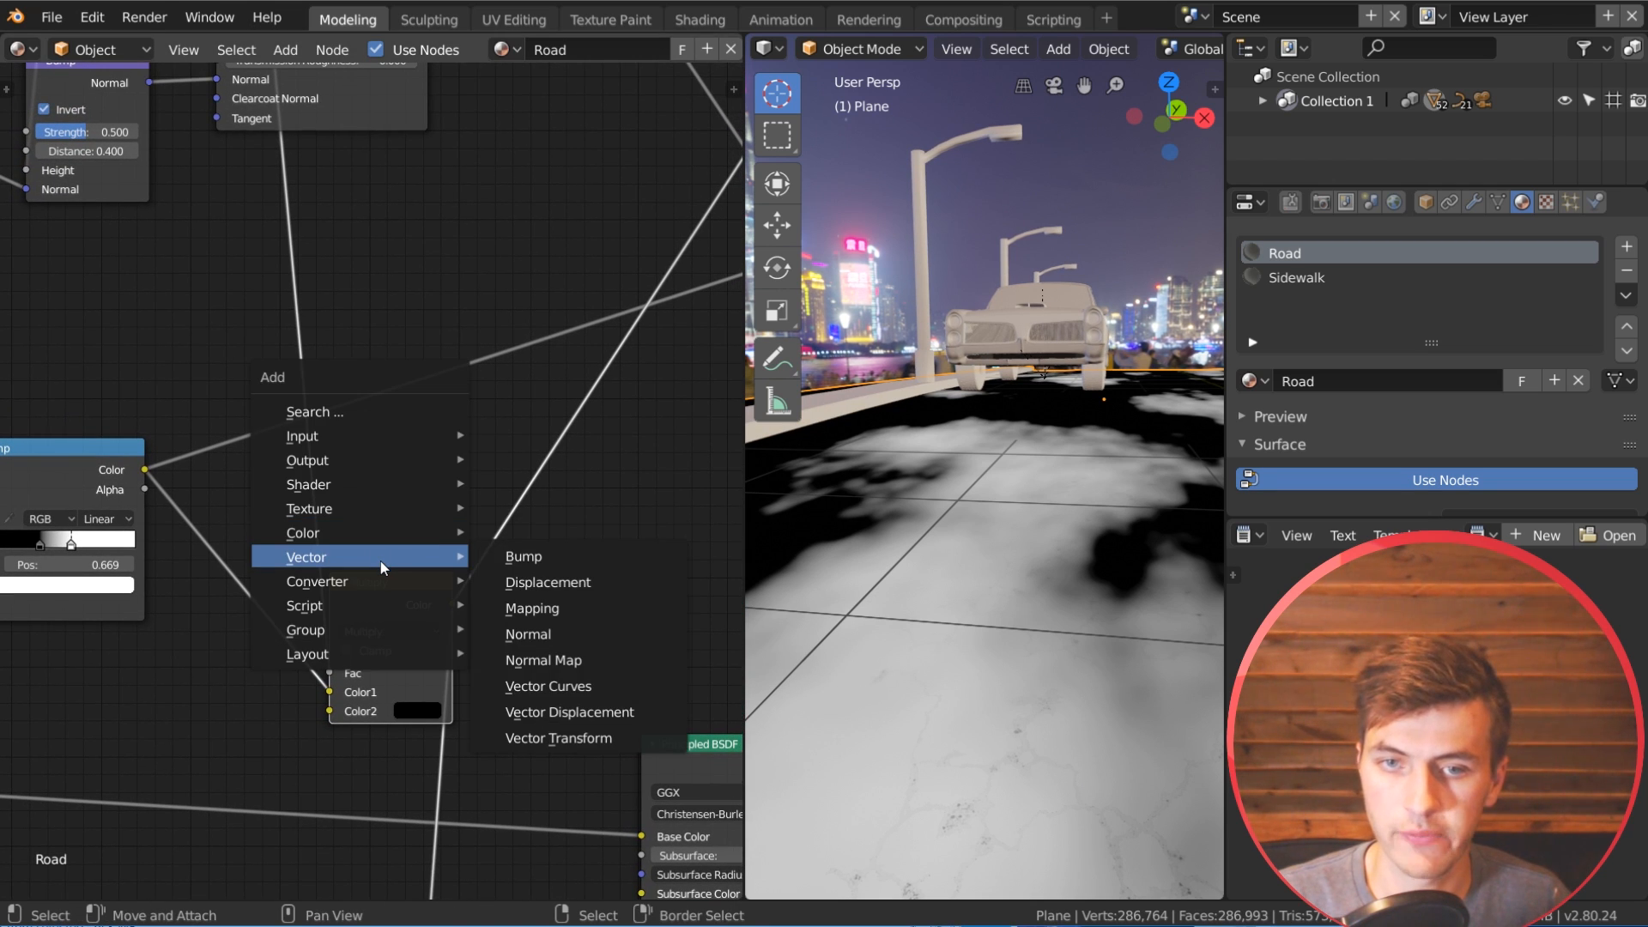
mouse_move(347, 585)
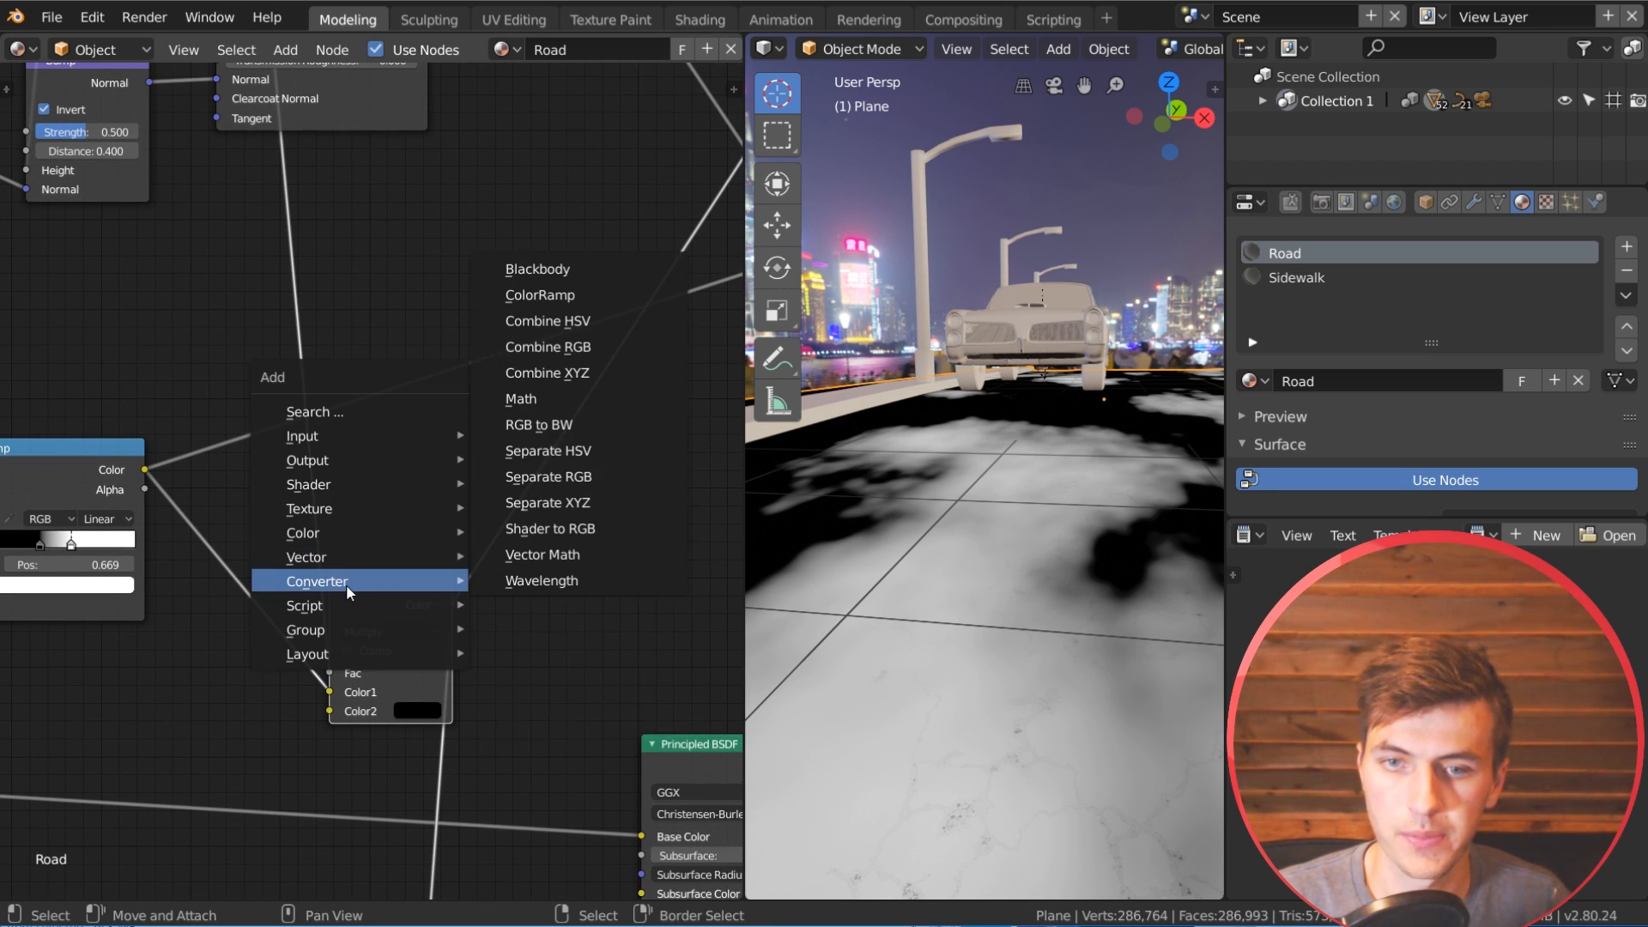
click(573, 398)
click(271, 247)
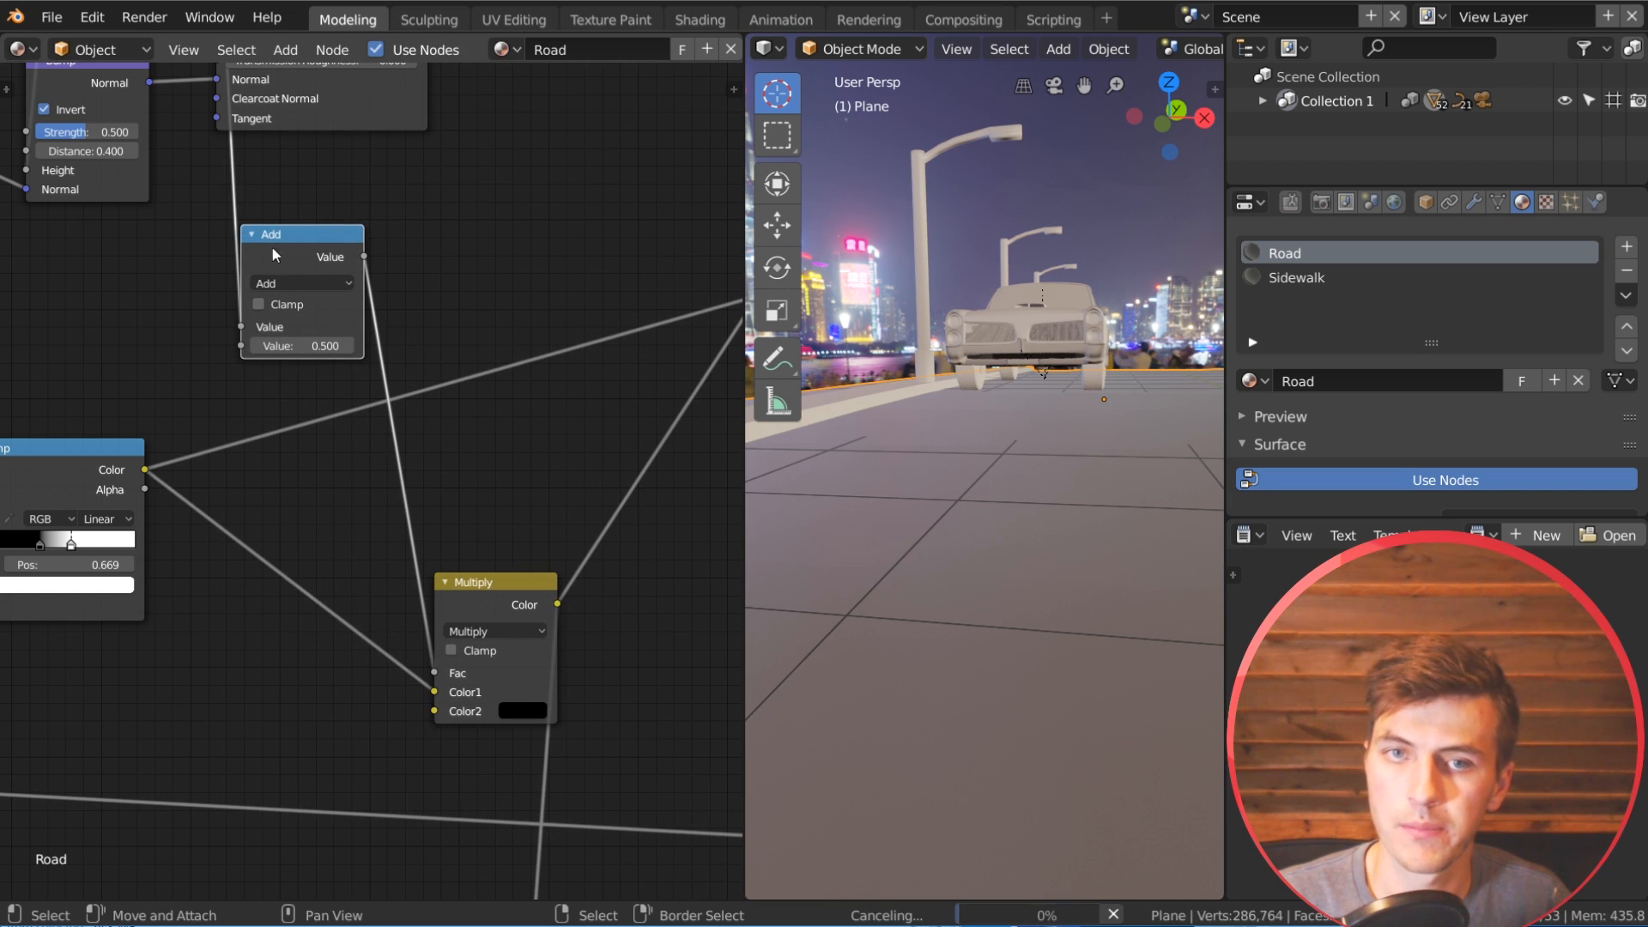
click(301, 283)
click(307, 220)
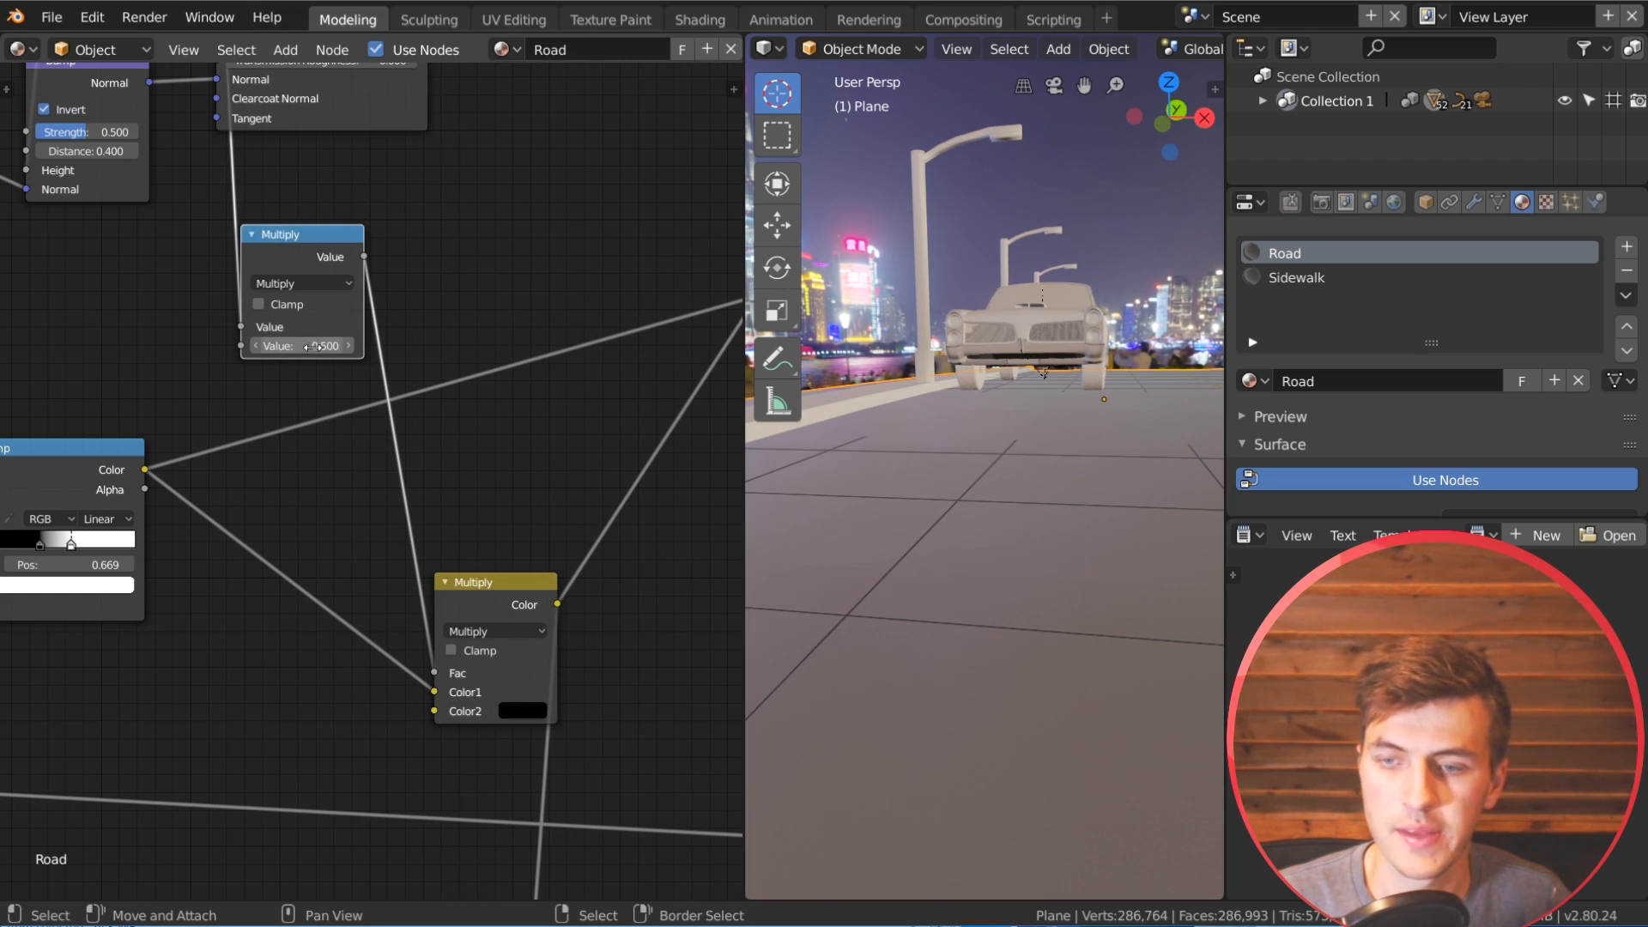
drag(302, 346, 399, 346)
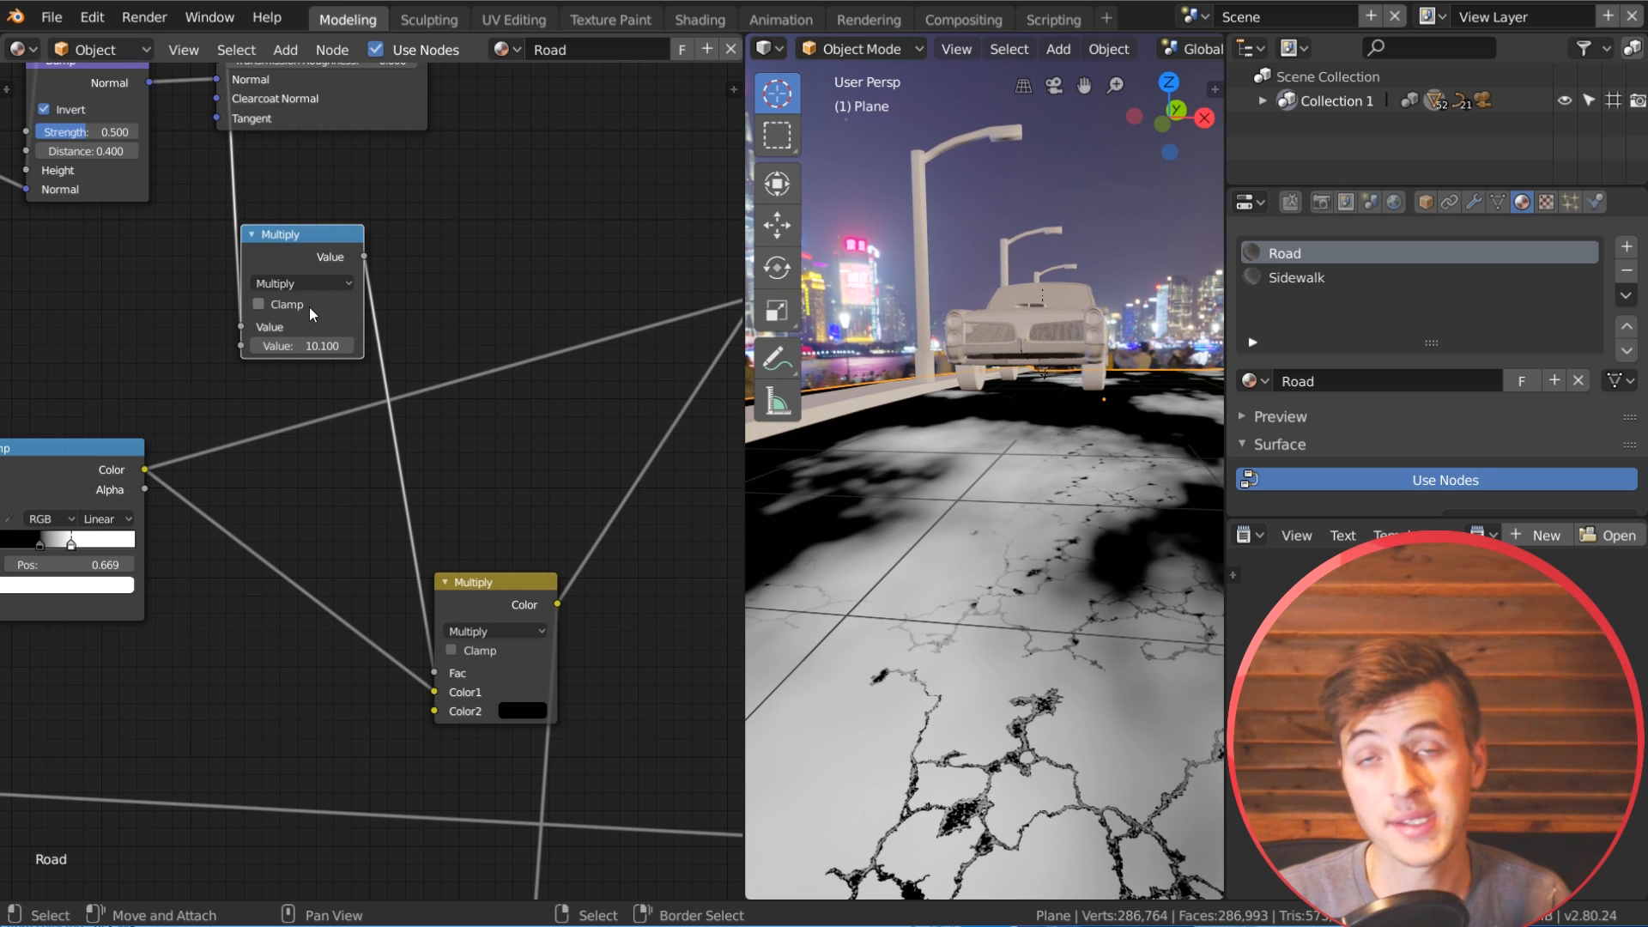
Step: Move the mud's Principled BSDF slightly upward in the node layout
scroll(372, 477, down, 6)
middle_drag(498, 507, 437, 419)
drag(449, 429, 438, 347)
scroll(394, 364, down, 6)
middle_drag(400, 393, 621, 515)
scroll(409, 755, down, 2)
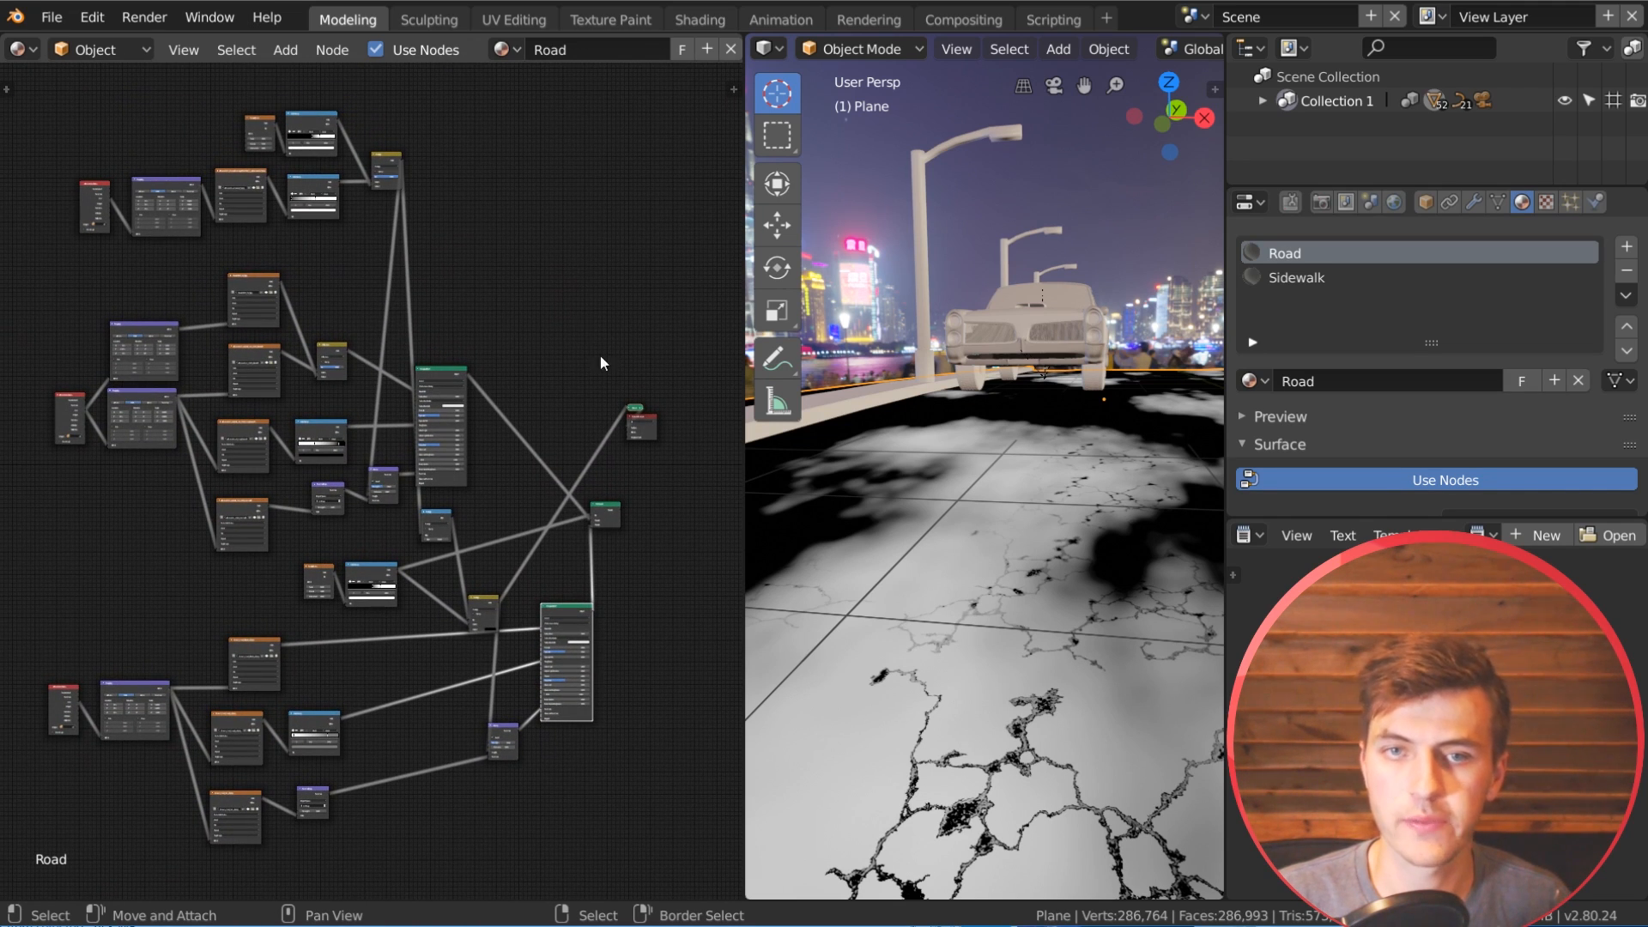
Step: Route the Mix Shader back to the Material Output and examine the cracks across the road
middle_drag(665, 468, 447, 416)
scroll(595, 439, up, 4)
scroll(539, 461, up, 2)
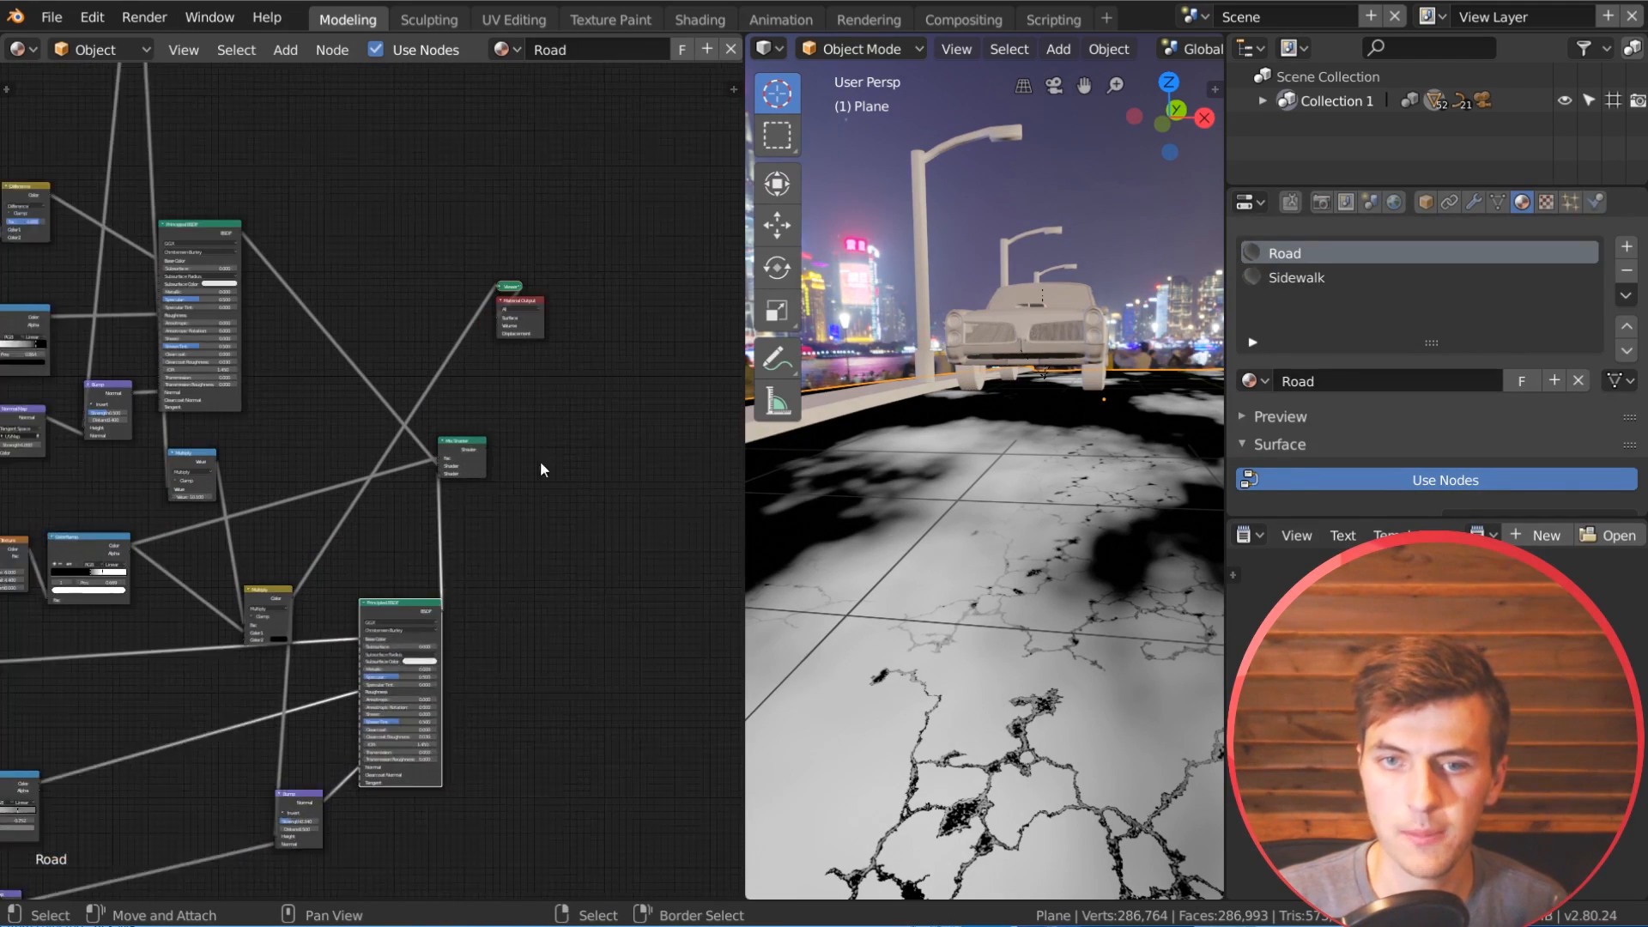
scroll(558, 481, up, 1)
ctrl+shift+click(486, 445)
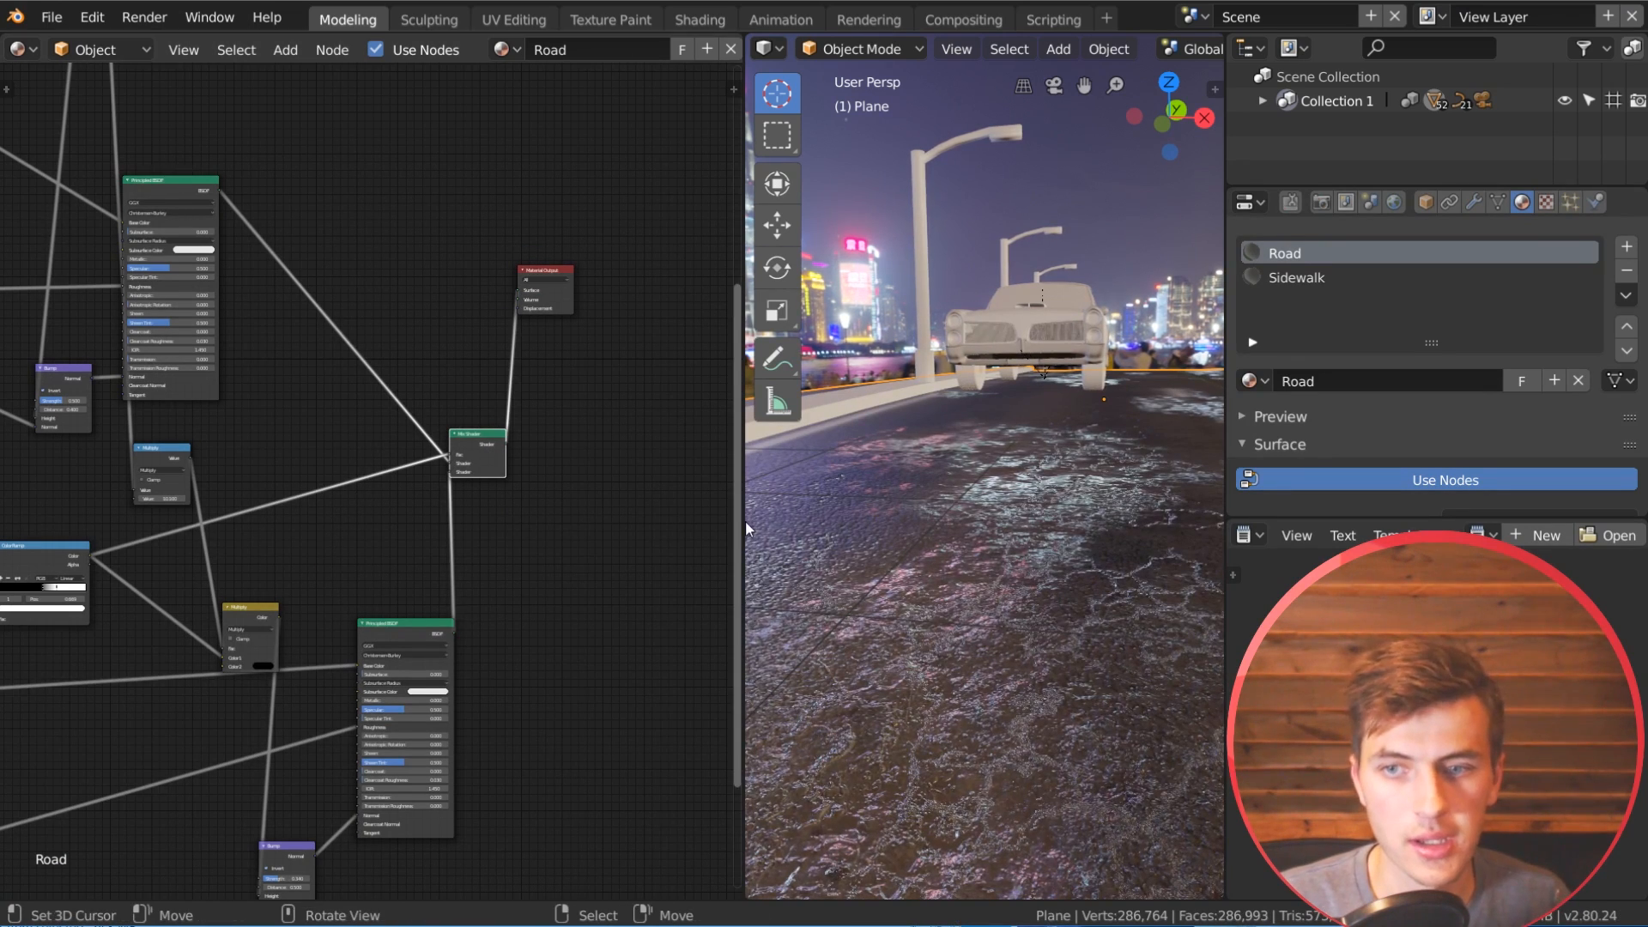
mouse_move(1043, 636)
middle_down()
mouse_move(1023, 642)
mouse_move(1062, 651)
middle_up()
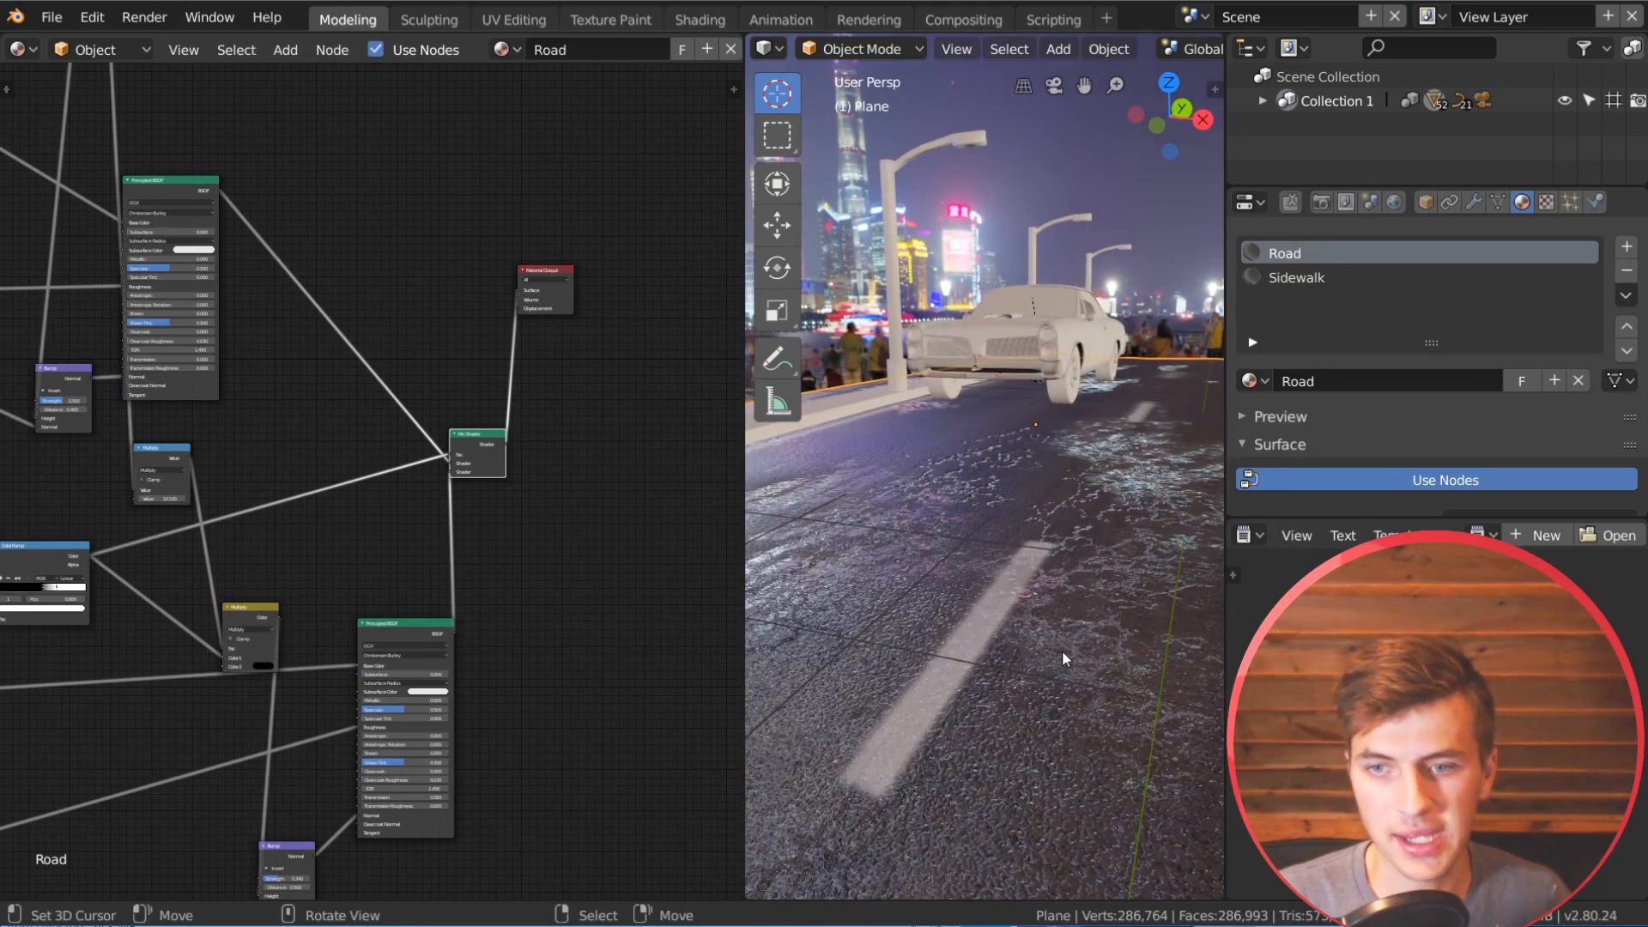
middle_drag(936, 743, 1054, 654)
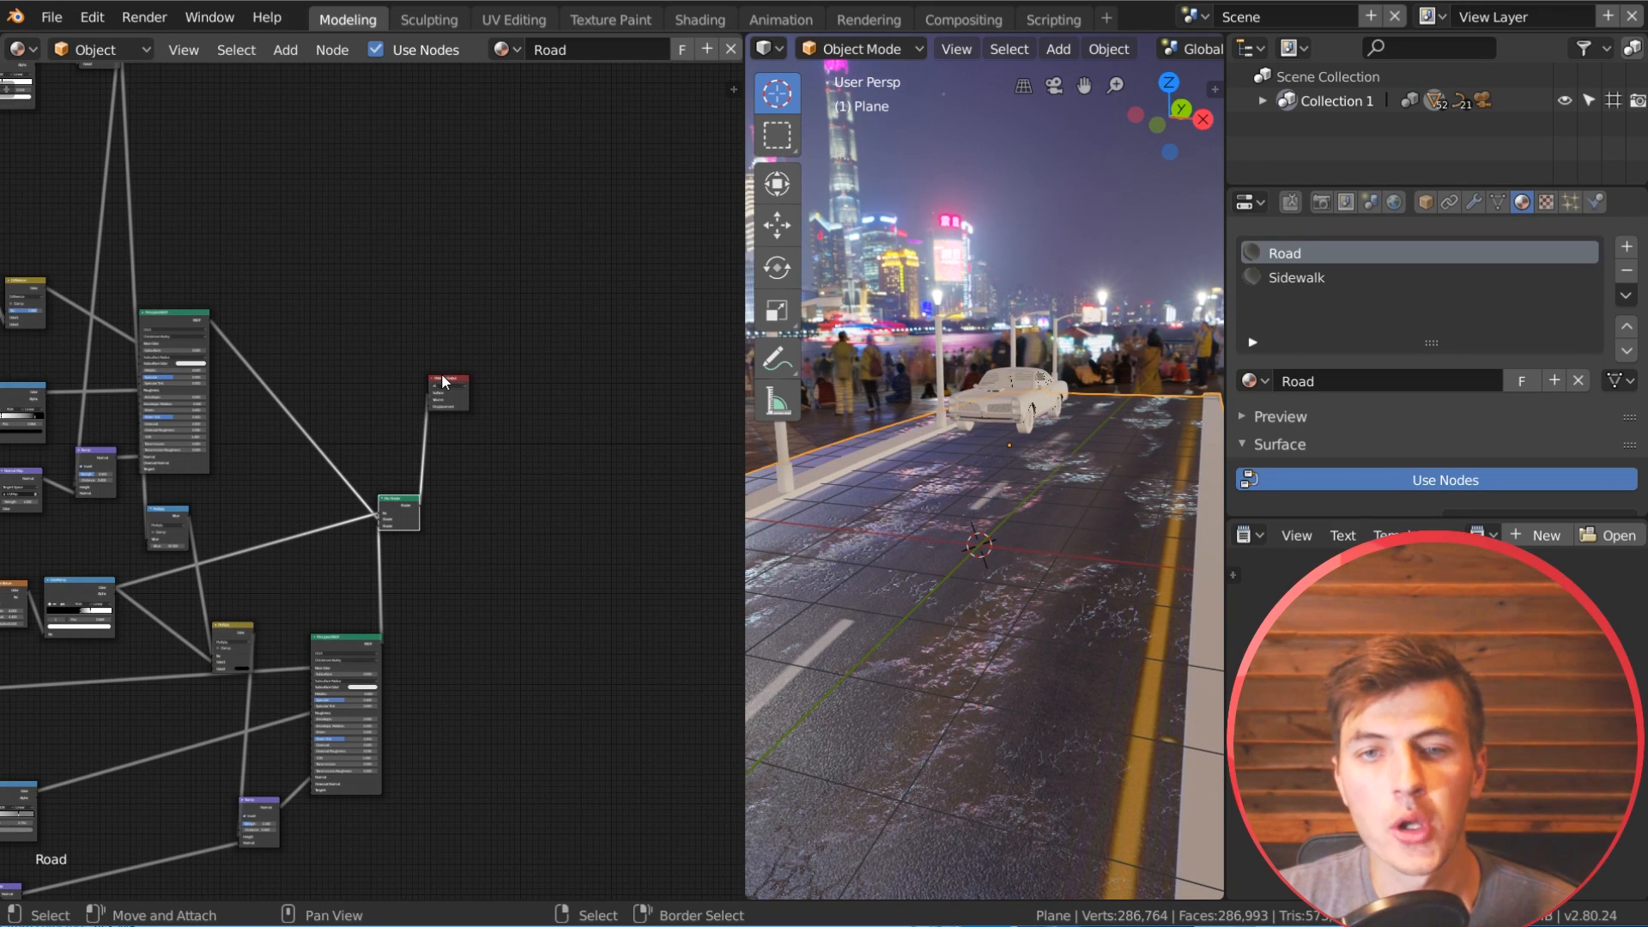
Step: Move the Material Output node farther away from the Mix Shader to make room between them
key(g)
click(456, 380)
drag(456, 379, 635, 375)
Step: Duplicate the crack mask's Noise Texture and ColorRamp and place the copies above the Mix Shader
scroll(161, 194, down, 1)
middle_drag(162, 194, 402, 411)
scroll(402, 411, up, 1)
click(163, 166)
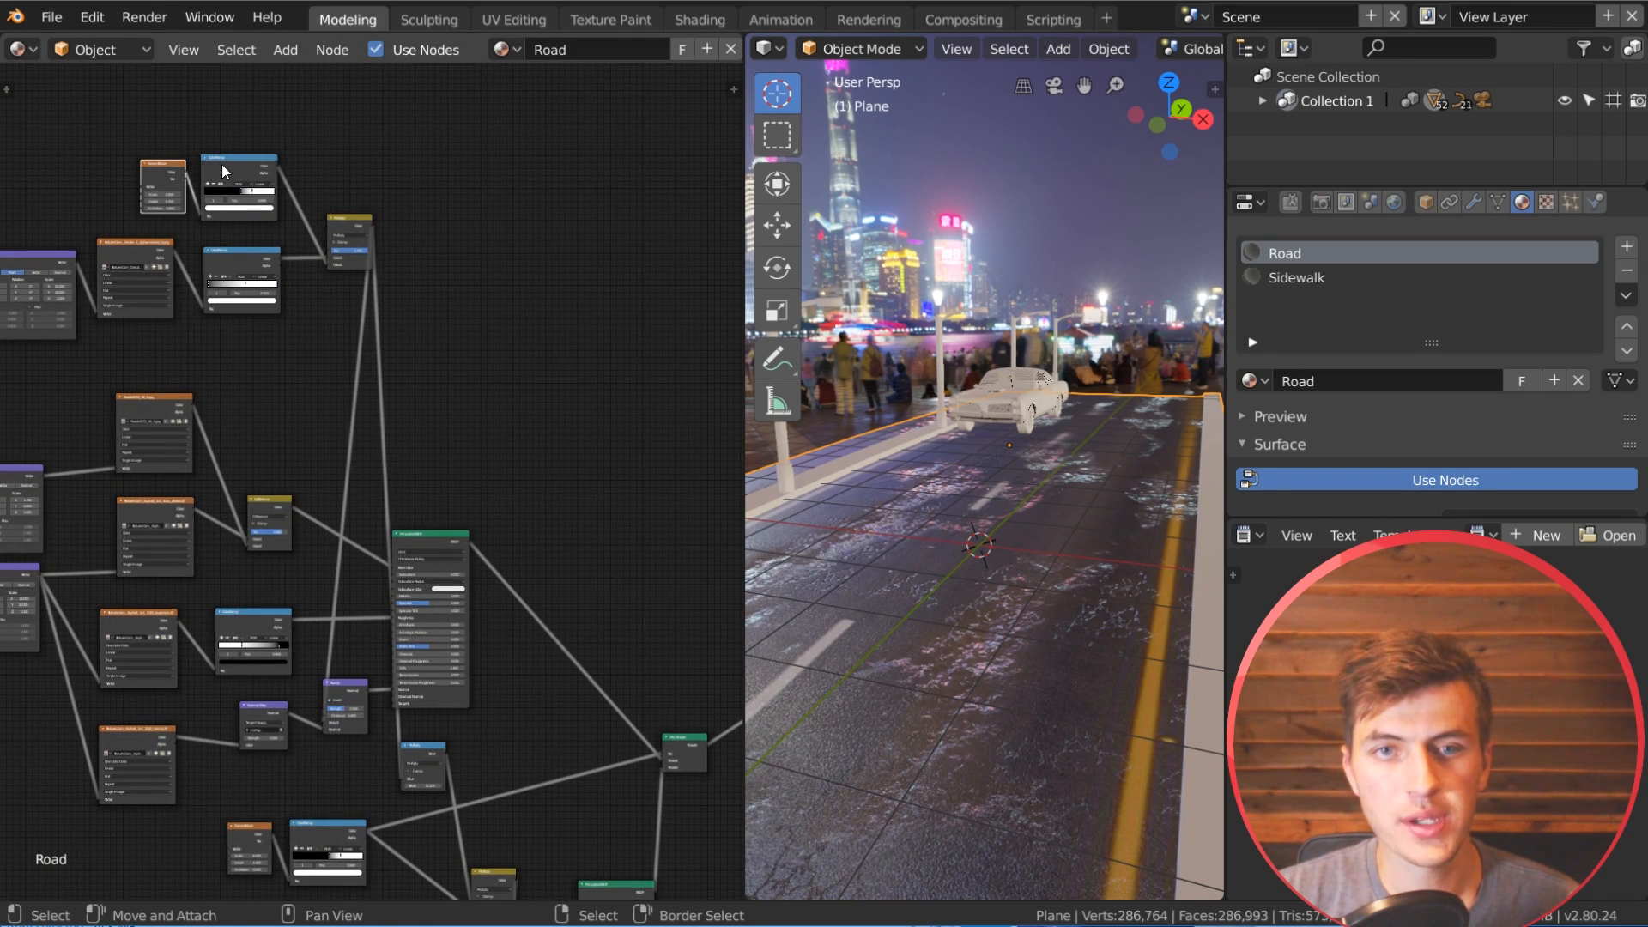
shift+click(226, 165)
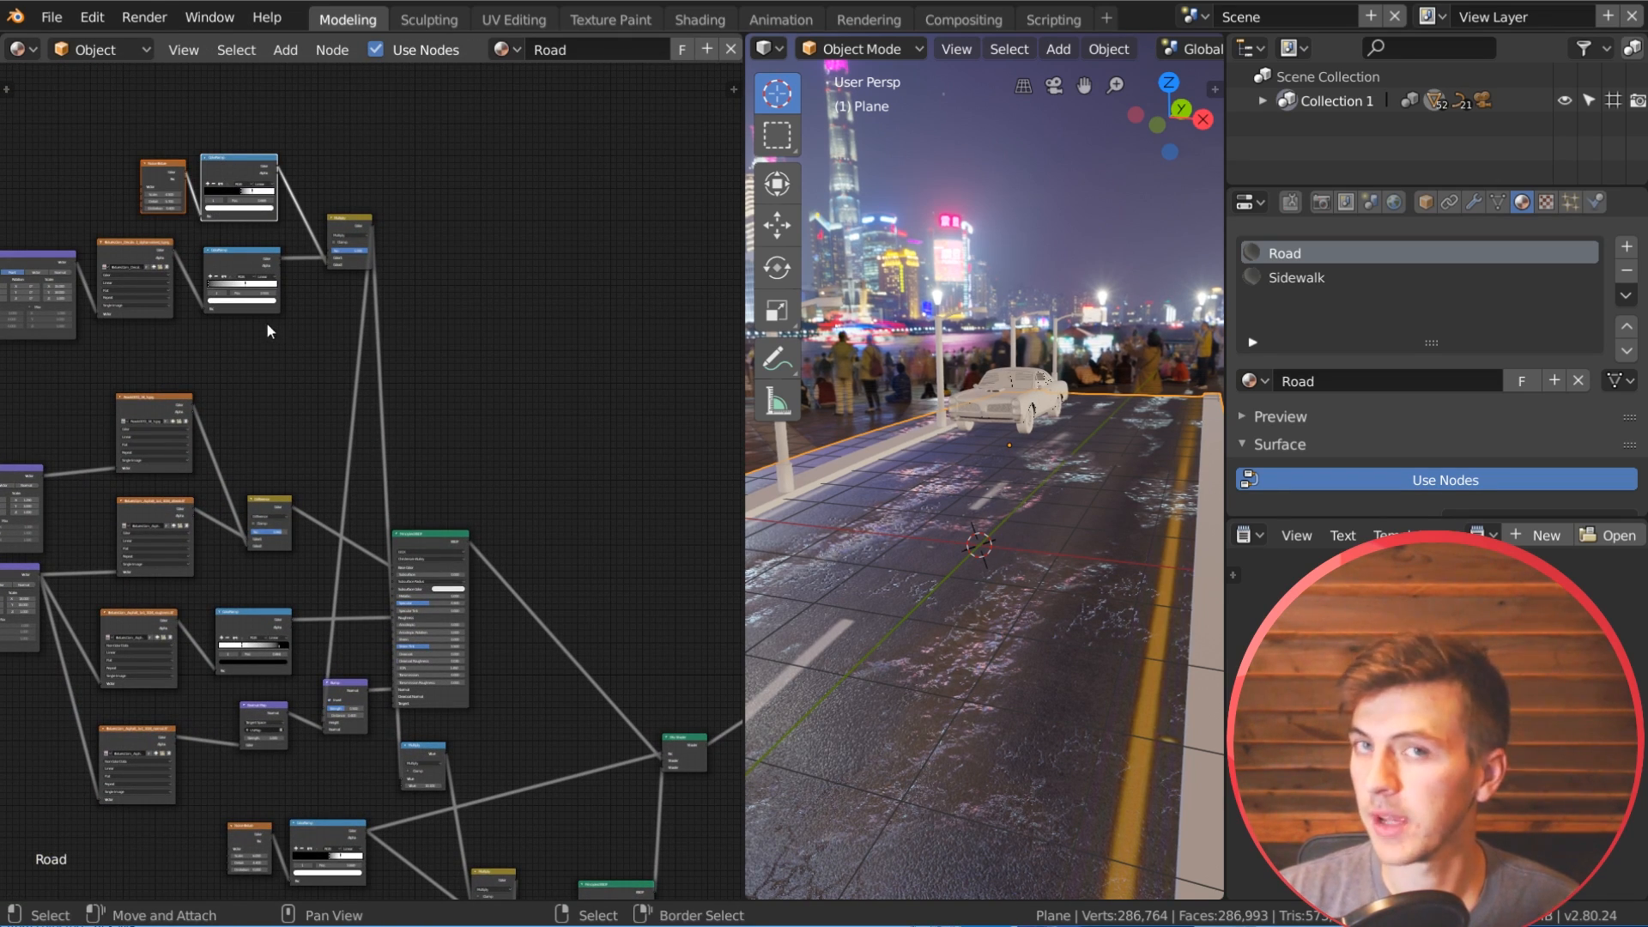
middle_drag(544, 450, 475, 422)
key(g)
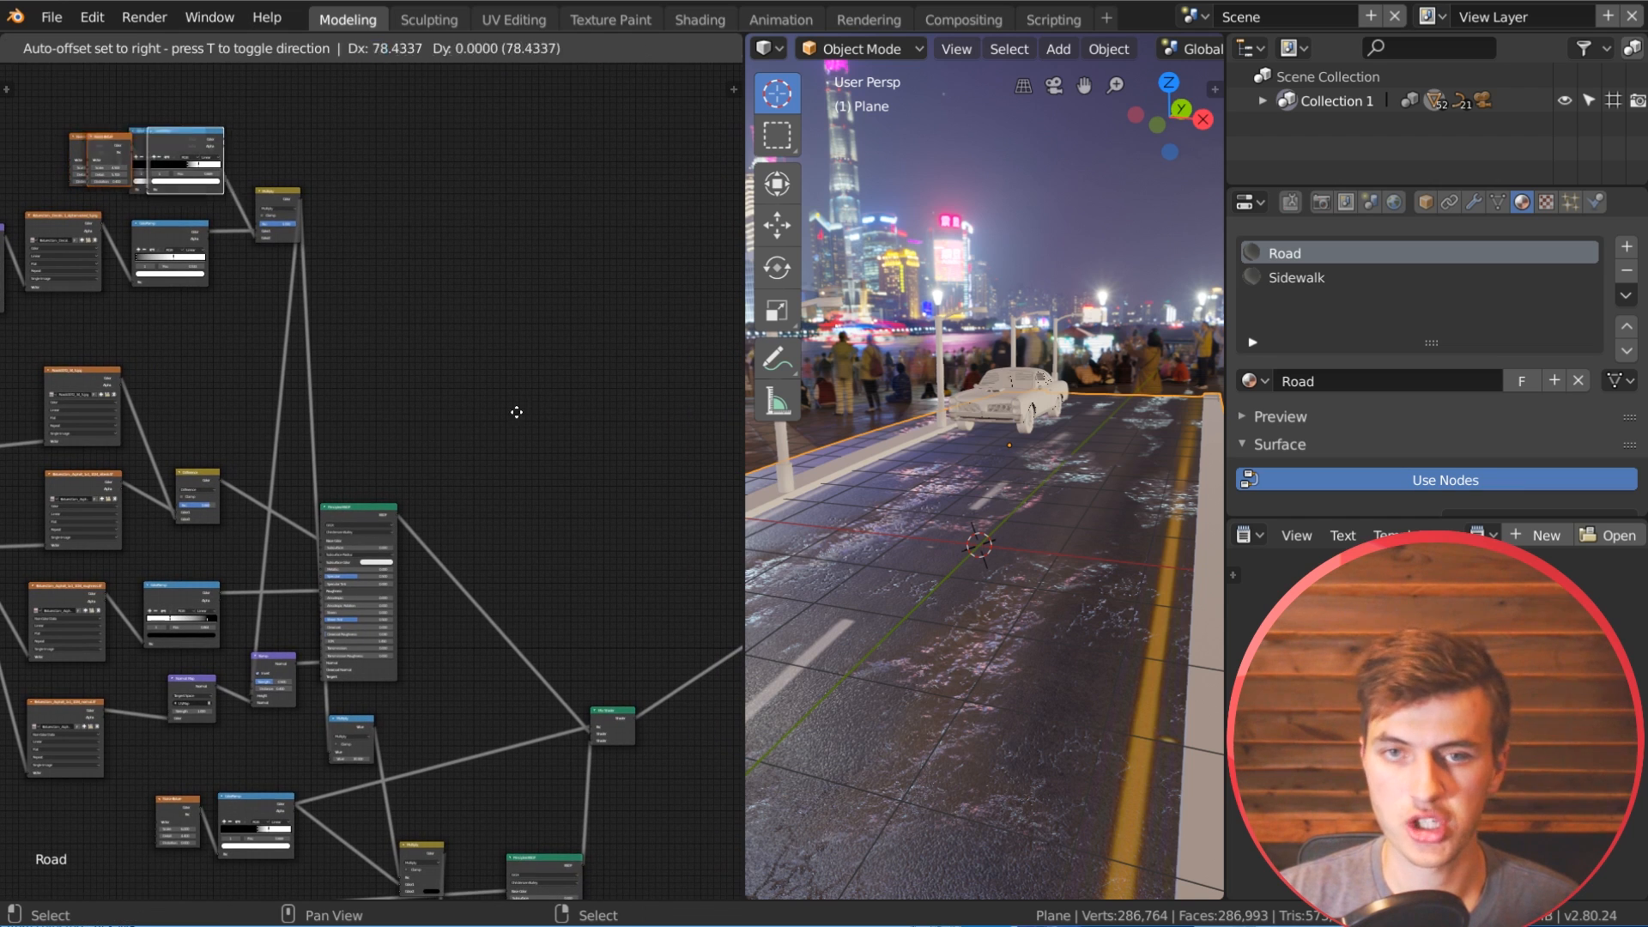
click(227, 794)
middle_drag(554, 654, 527, 429)
scroll(311, 495, down, 5)
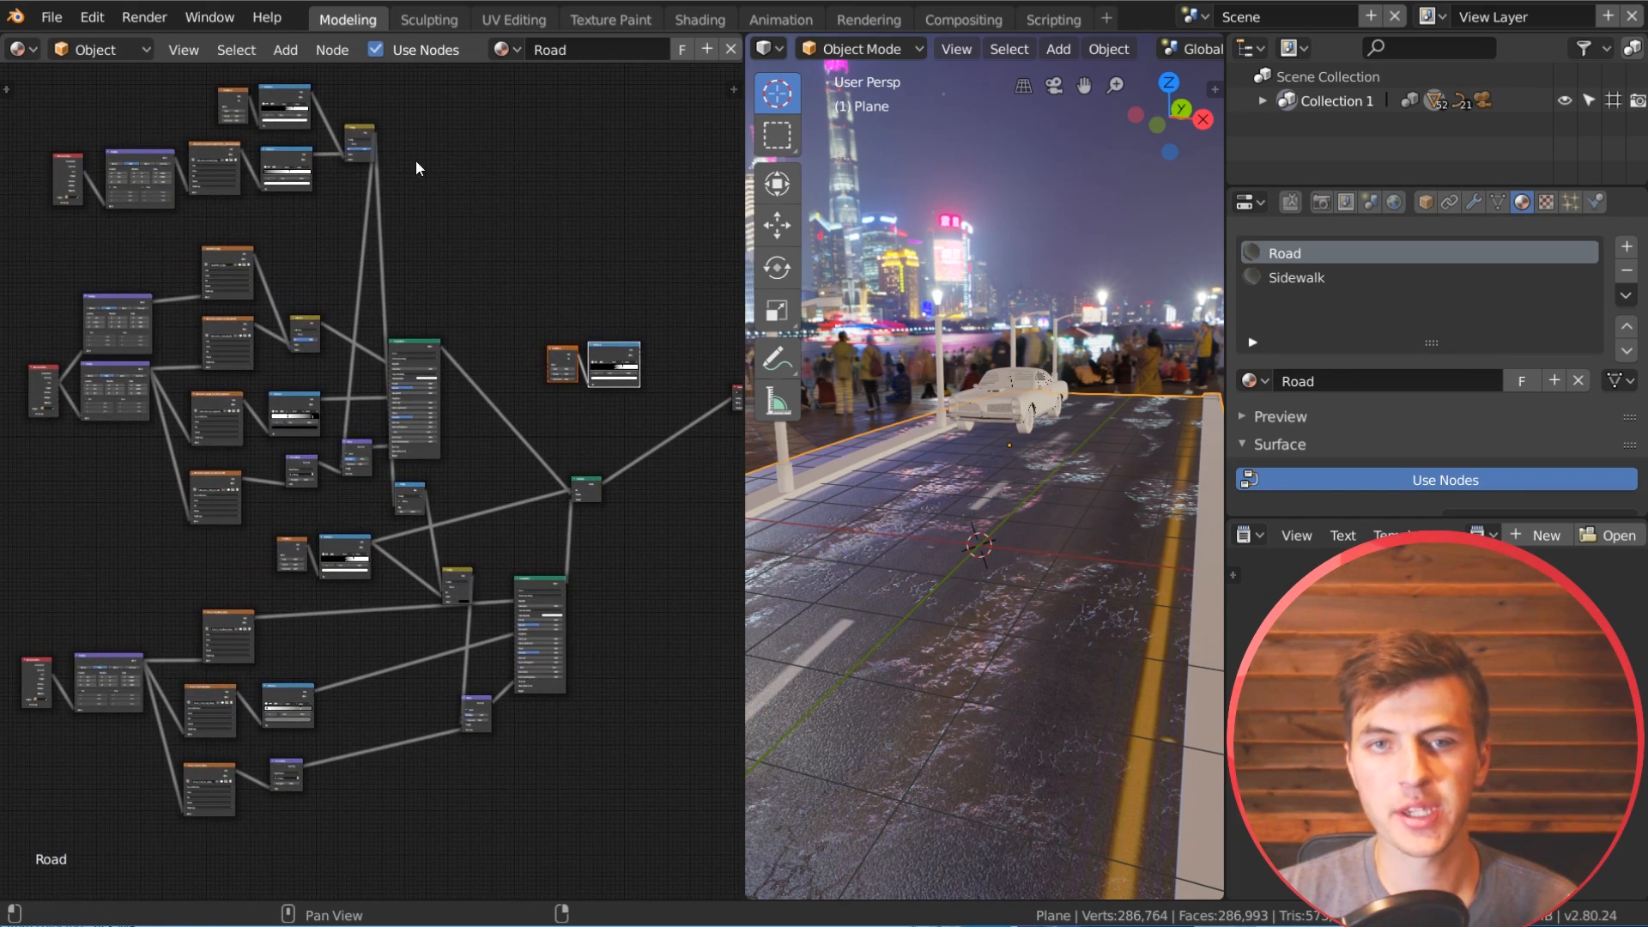
Step: Add a second Mix Shader on the link between the existing Mix Shader and the Material Output
middle_drag(596, 380, 220, 419)
scroll(360, 357, up, 8)
drag(365, 382, 513, 427)
scroll(313, 467, up, 2)
middle_drag(313, 467, 434, 460)
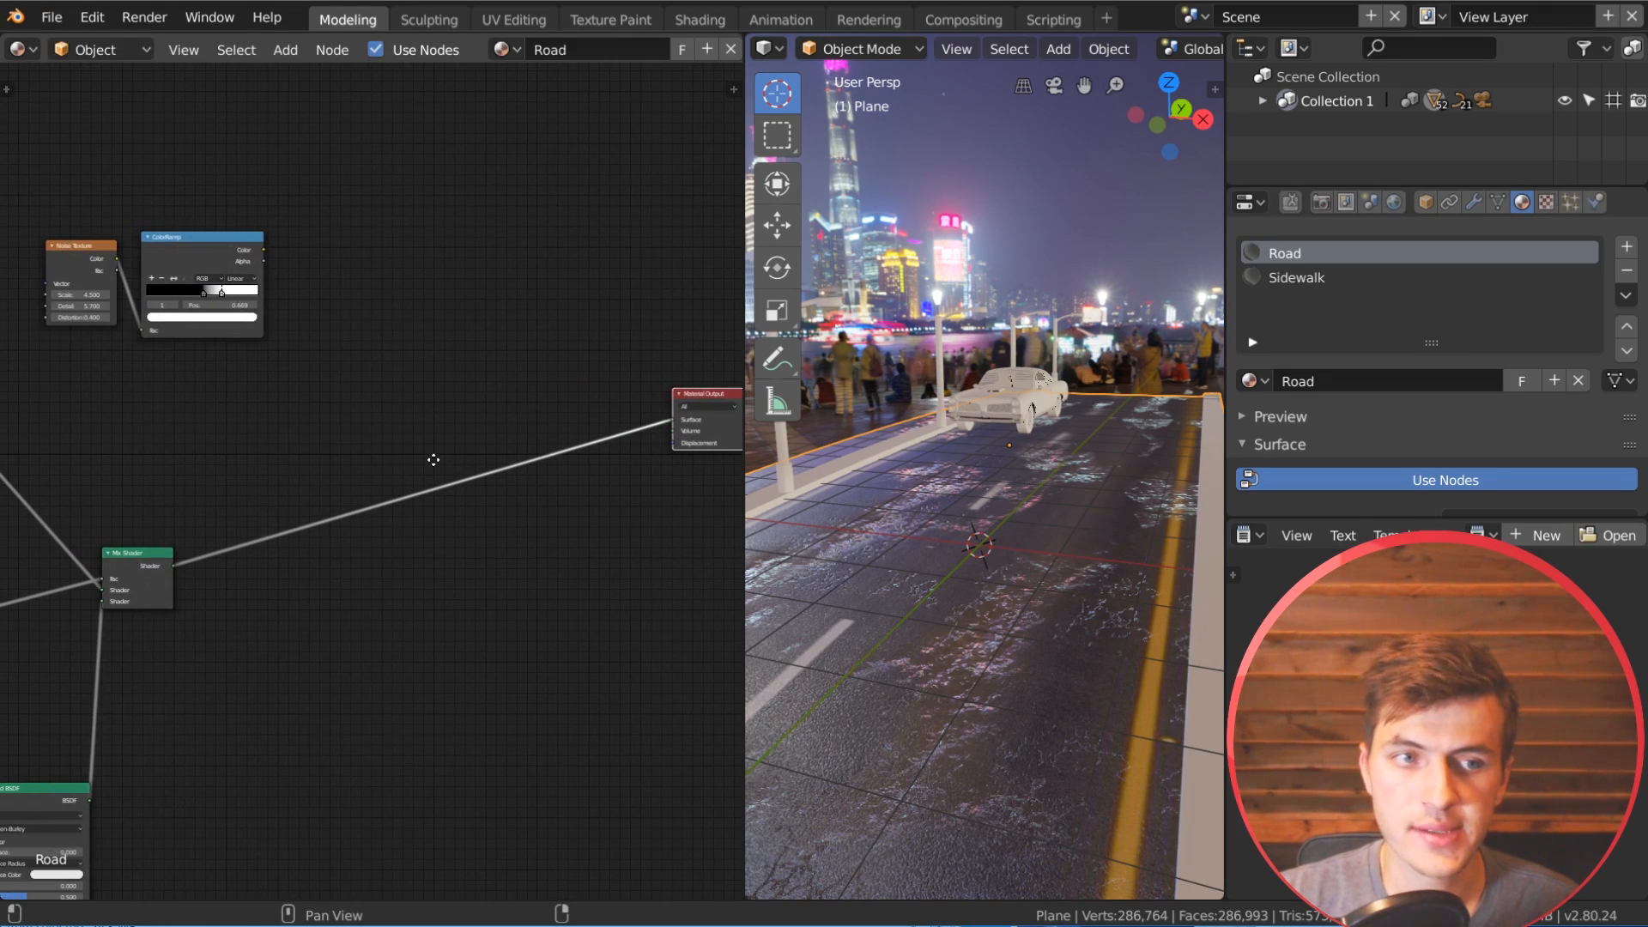
key(shift+a)
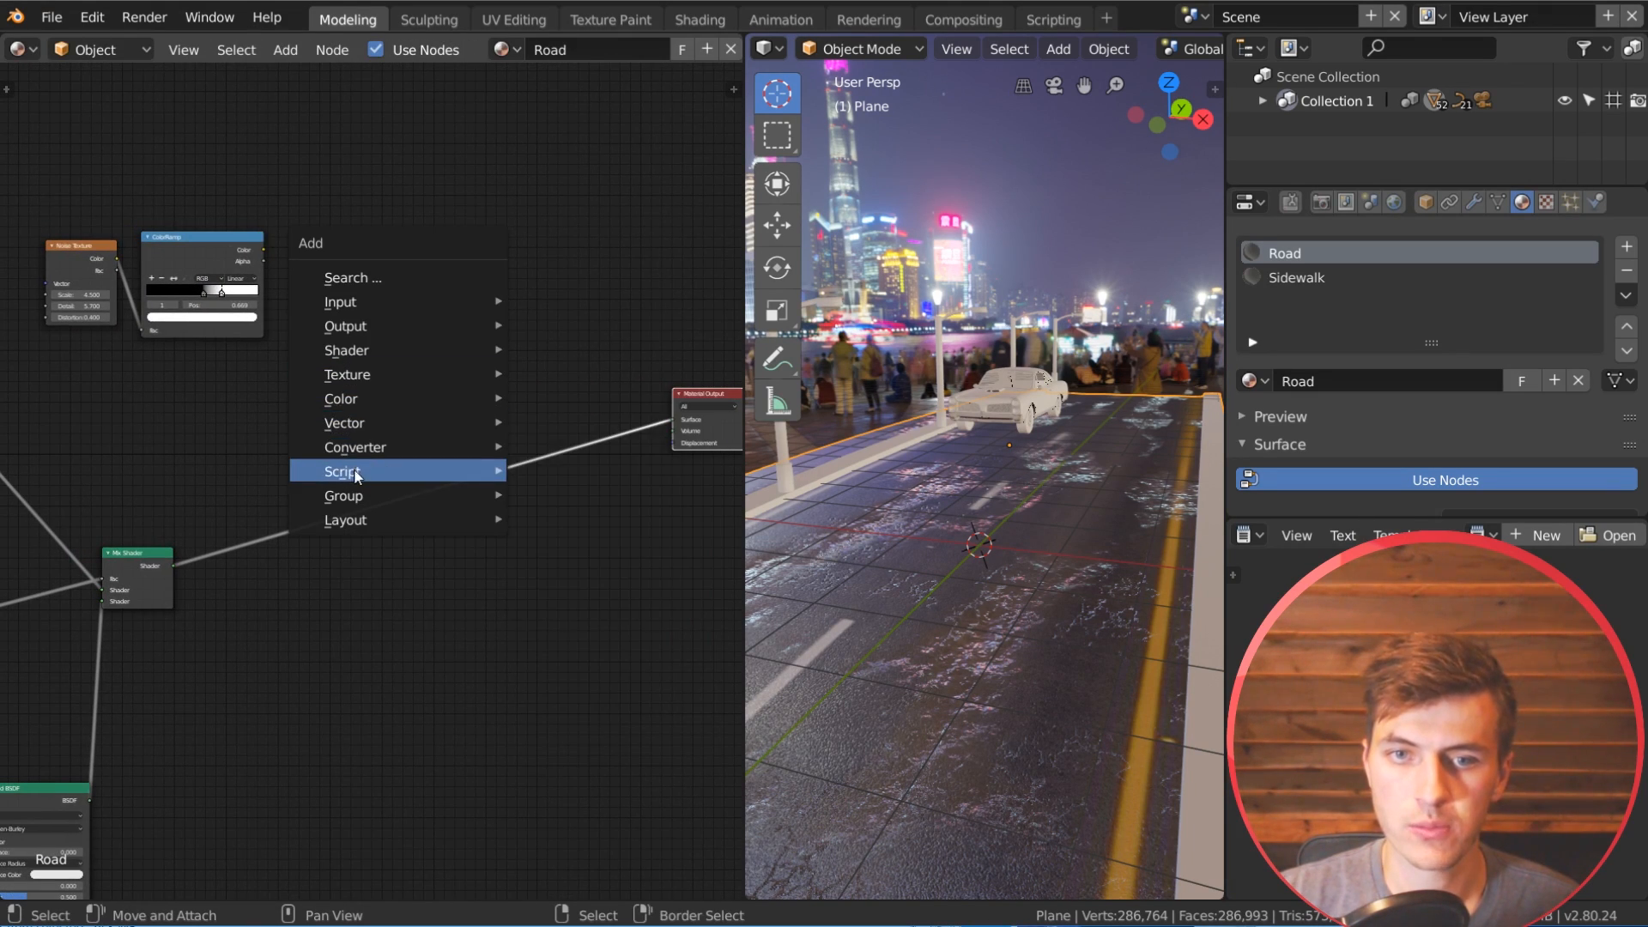
mouse_move(388, 348)
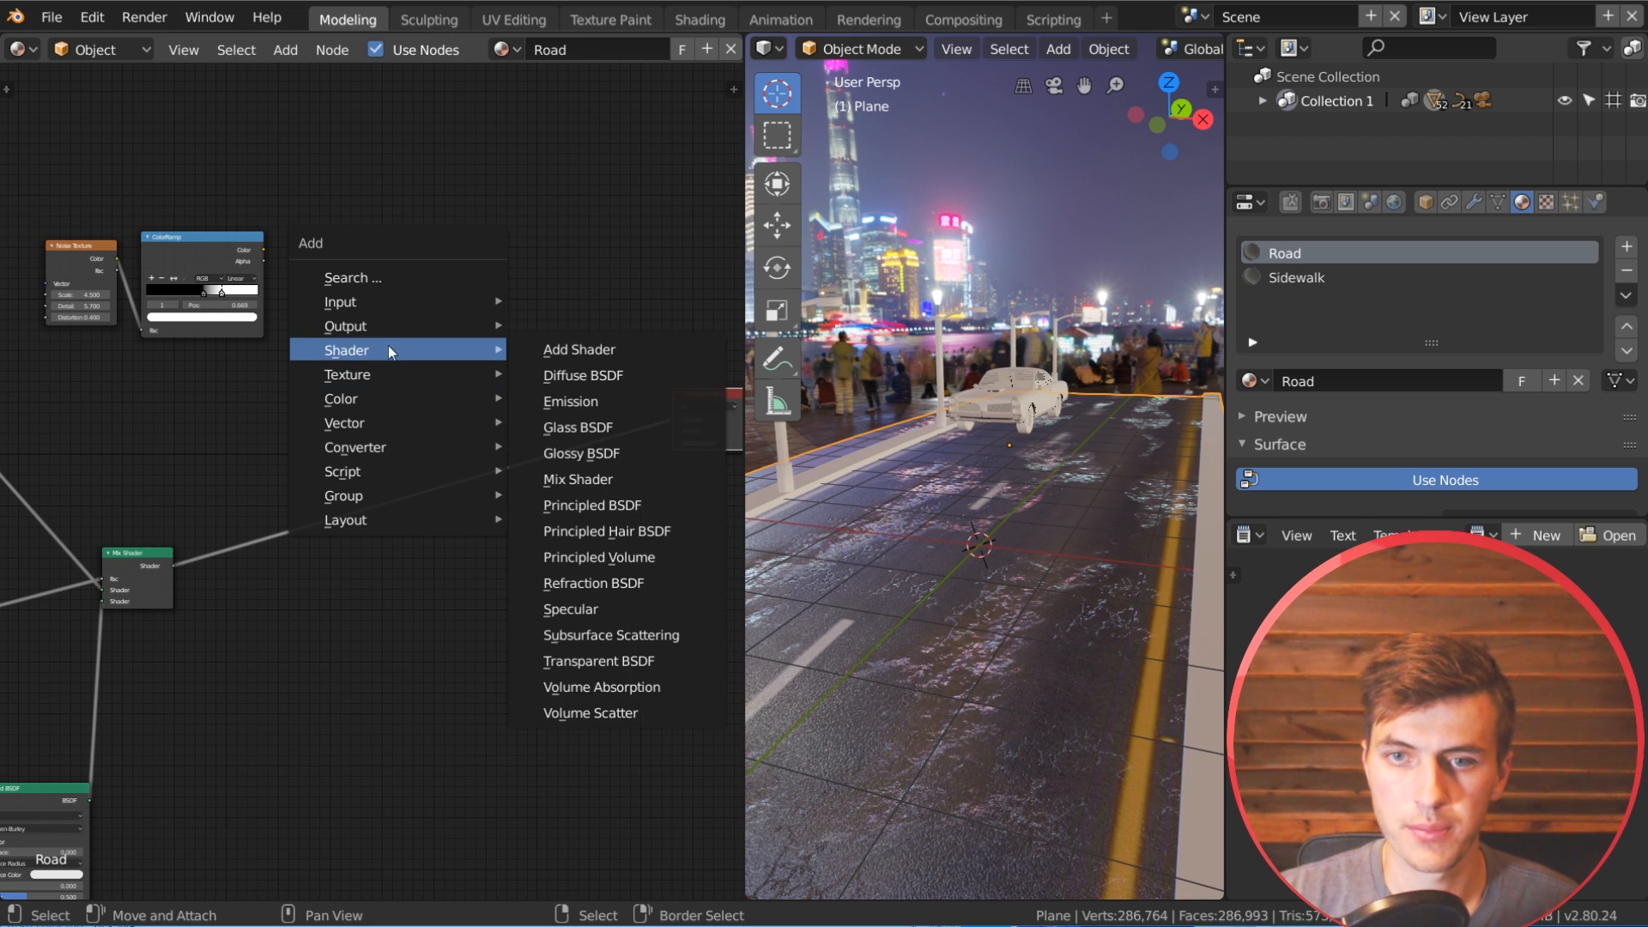
click(626, 480)
click(557, 440)
middle_drag(541, 436, 409, 373)
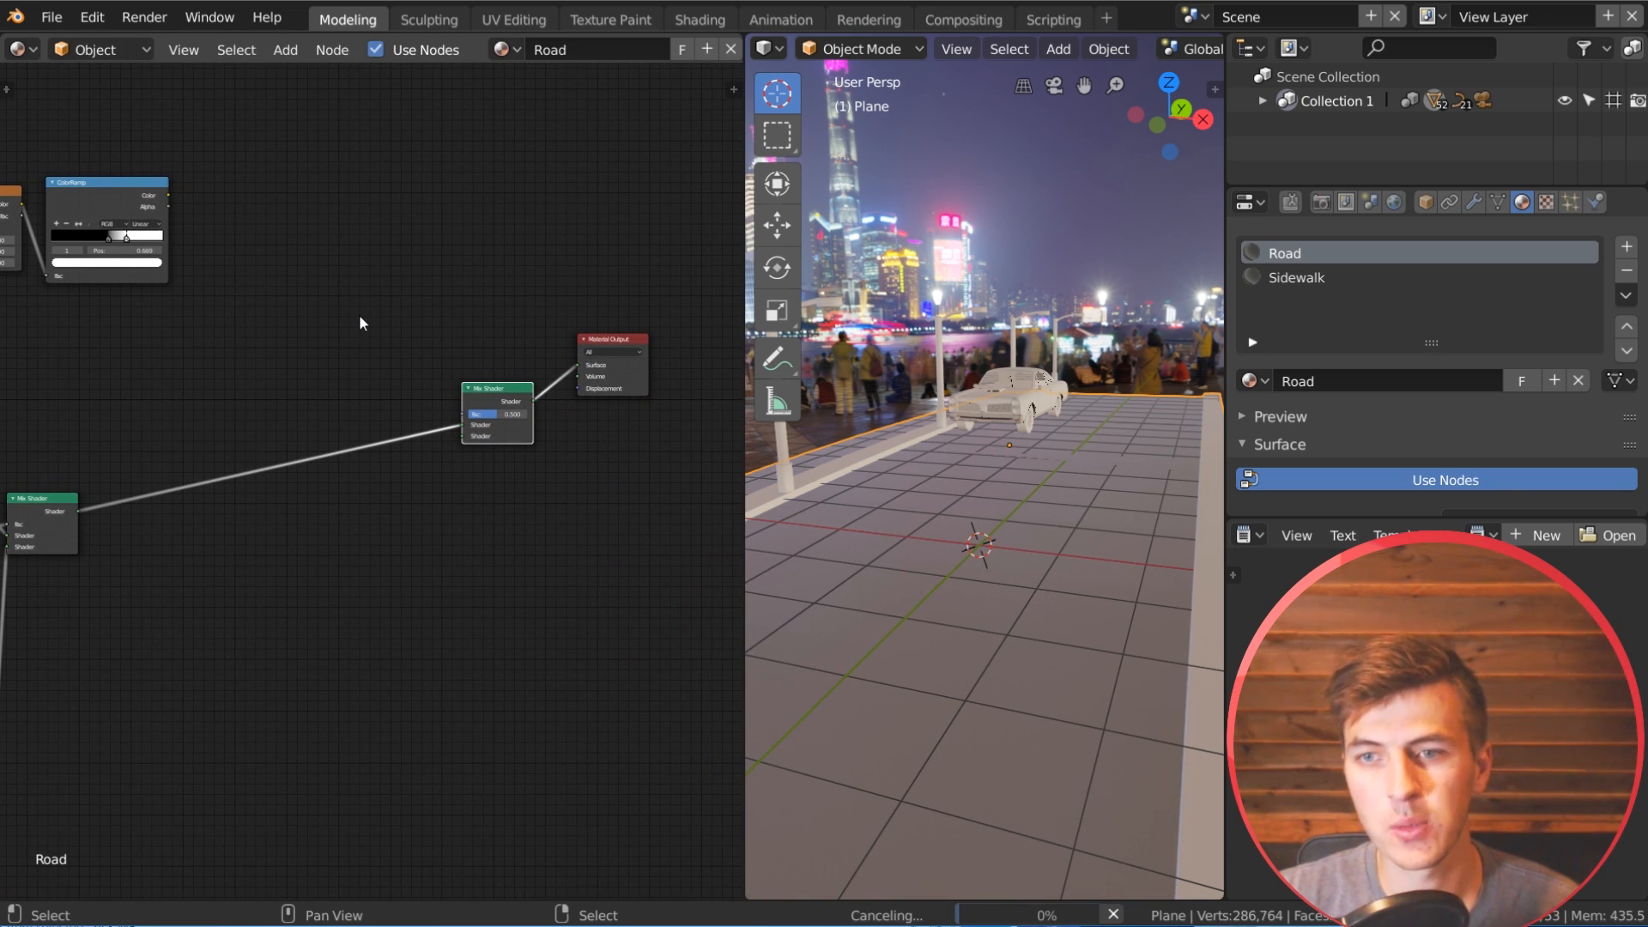
Step: Add a Glossy BSDF node below the new Mix Shader
key(shift+a)
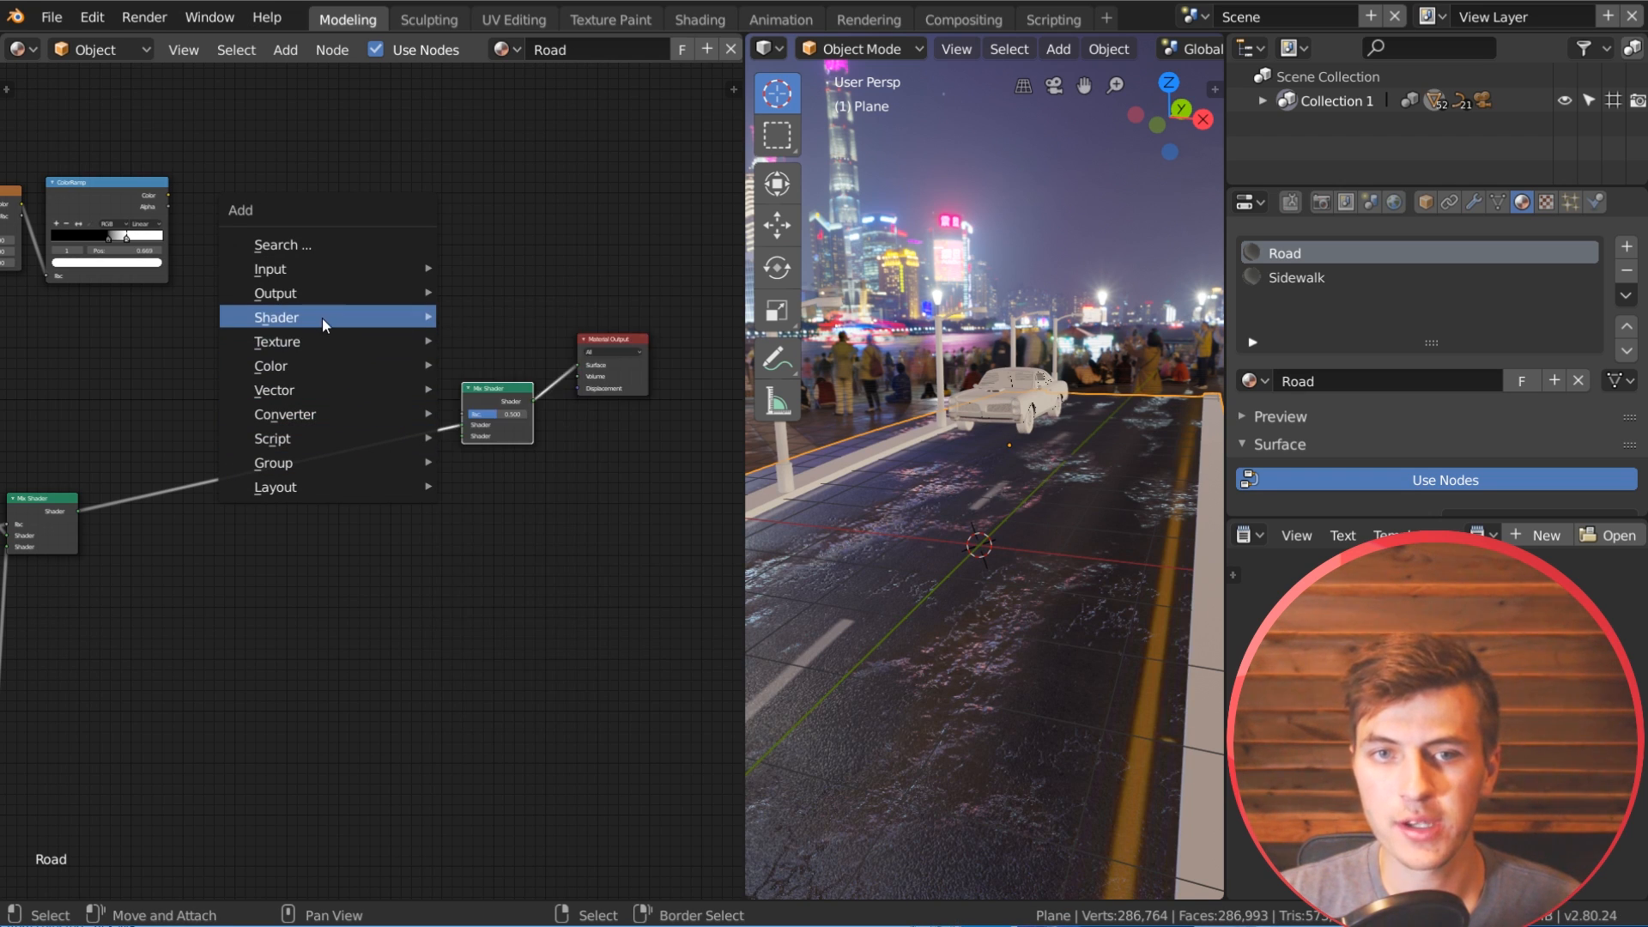
mouse_move(321, 317)
click(524, 400)
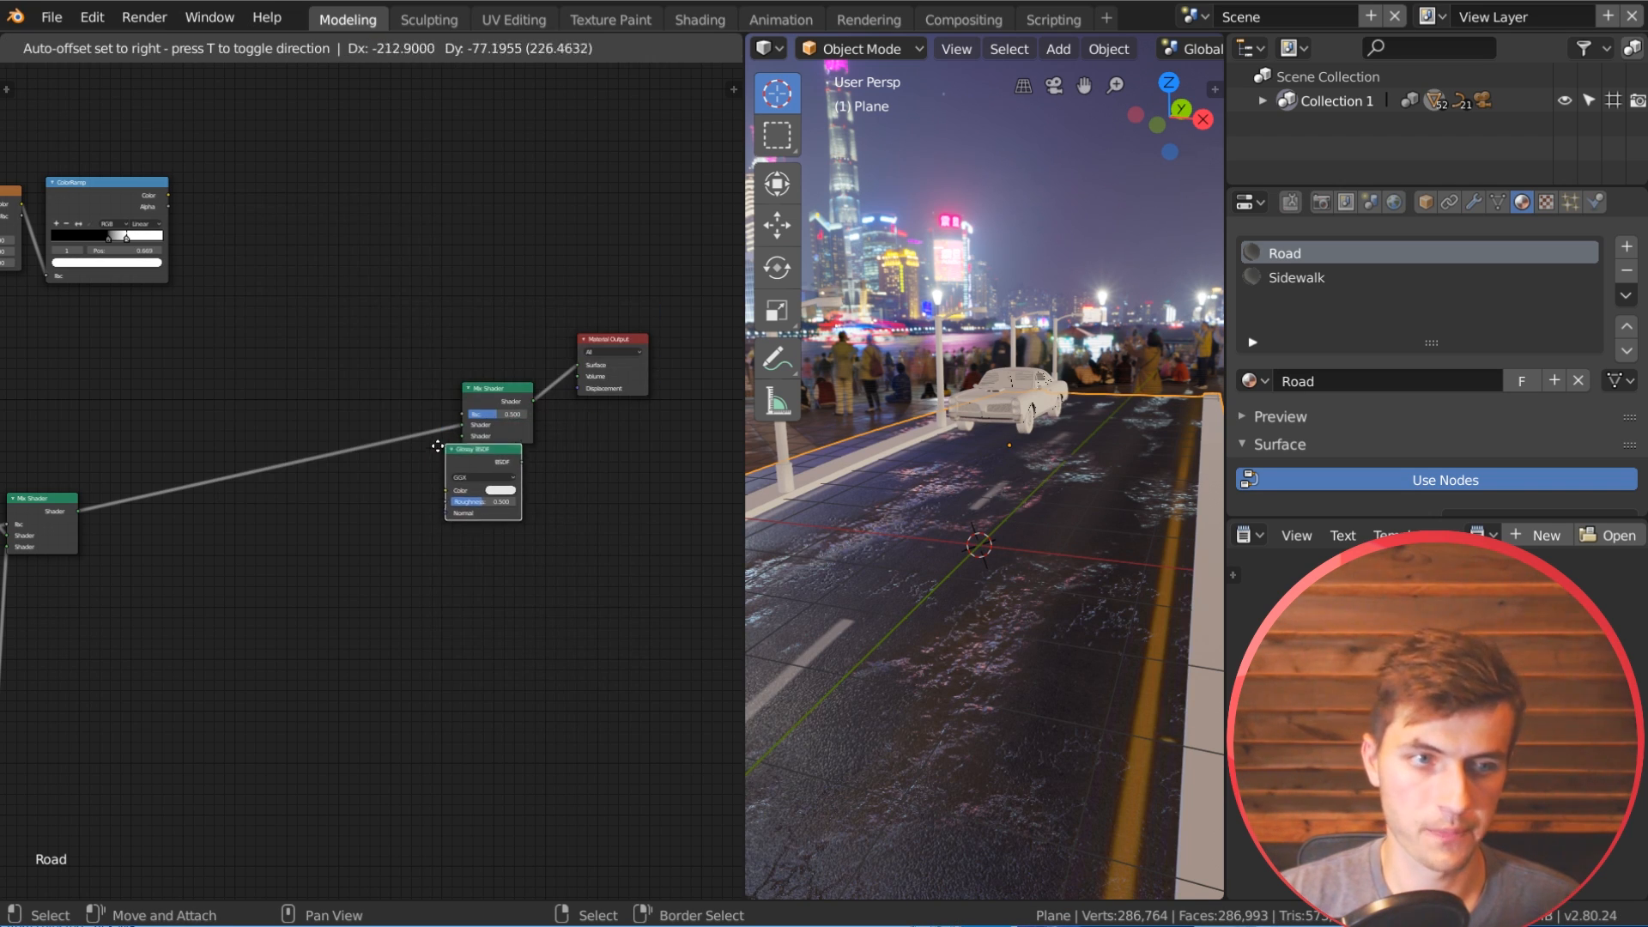
click(393, 482)
scroll(484, 496, up, 2)
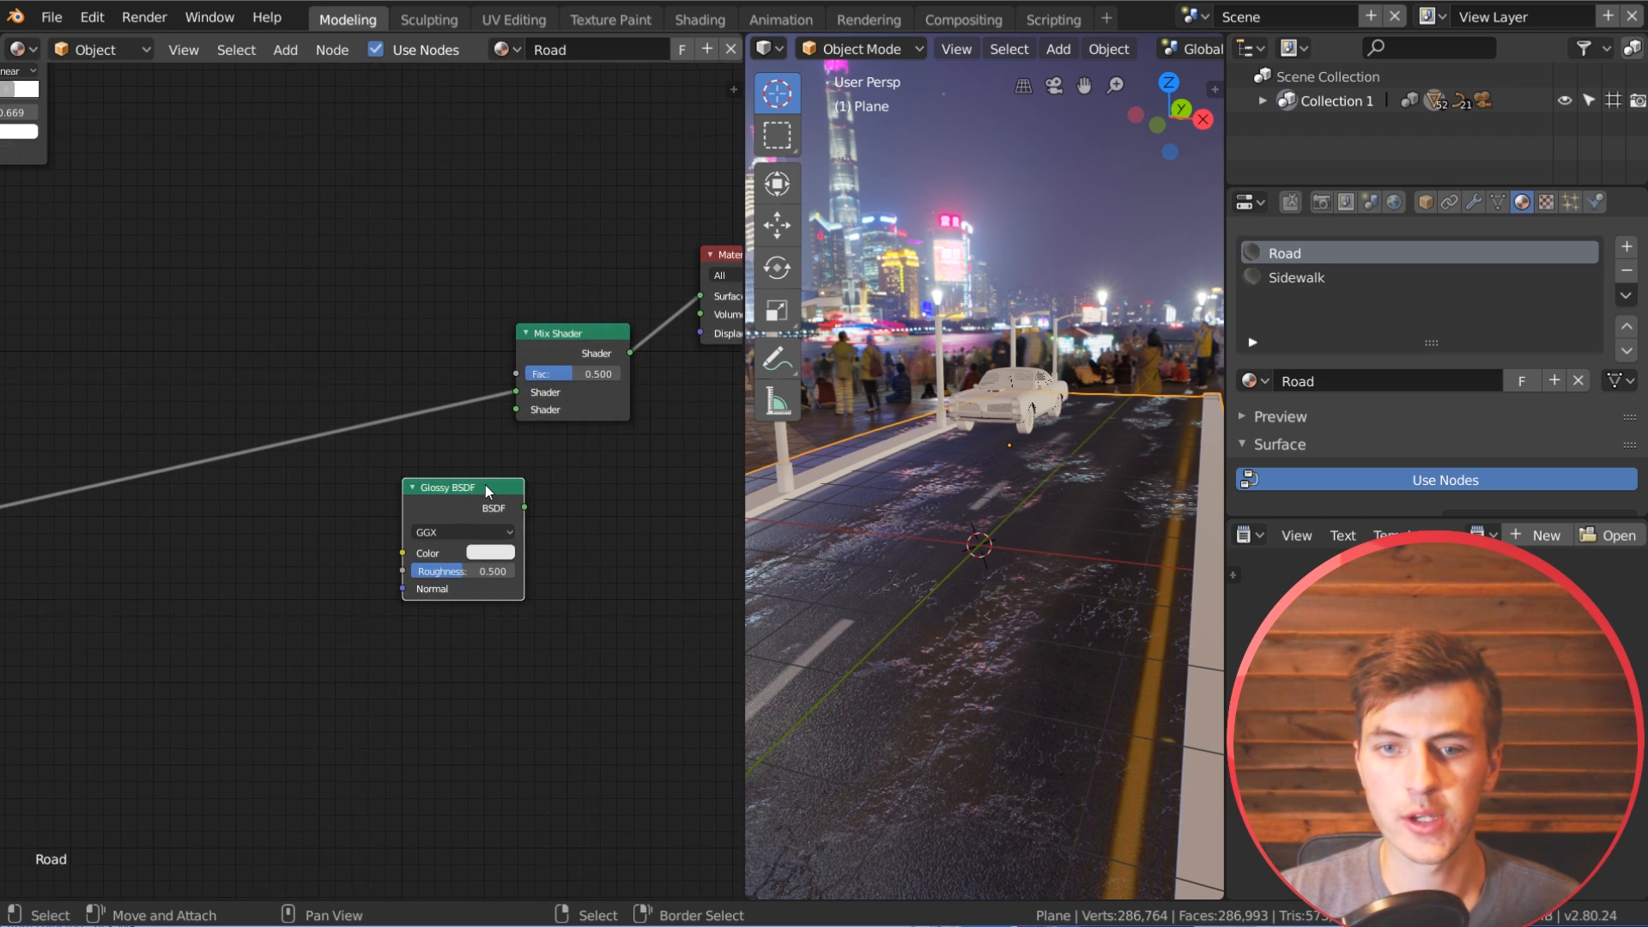
Step: Set the Glossy BSDF's roughness to 0.03 and place the node farther from the new Mix Shader
scroll(485, 491, up, 1)
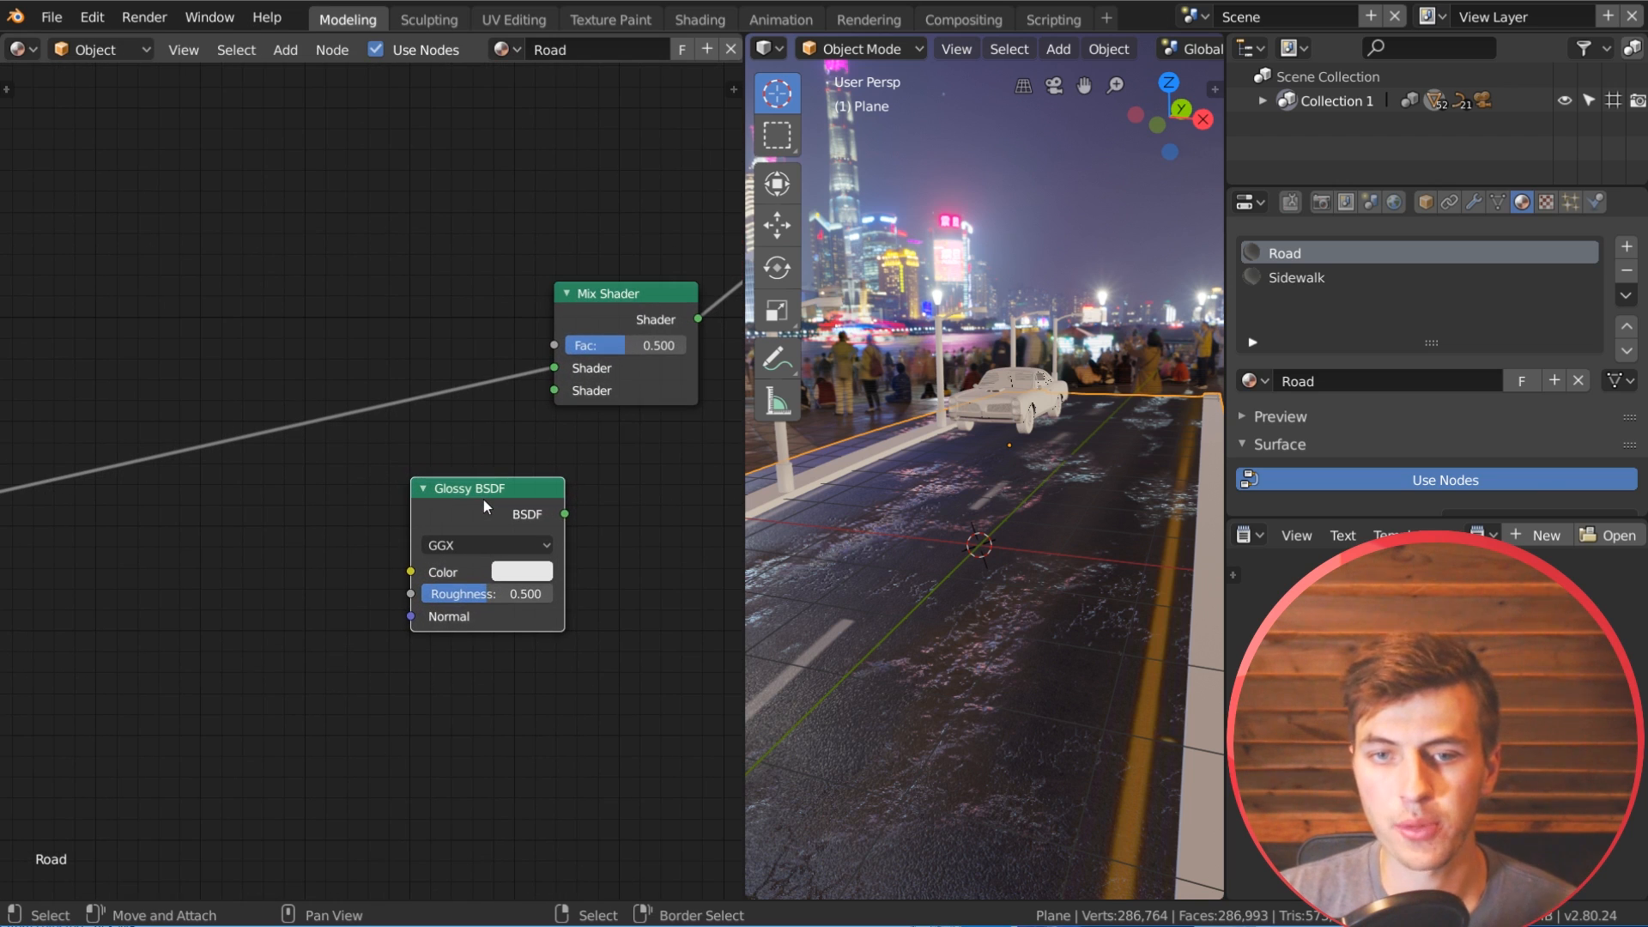
click(491, 589)
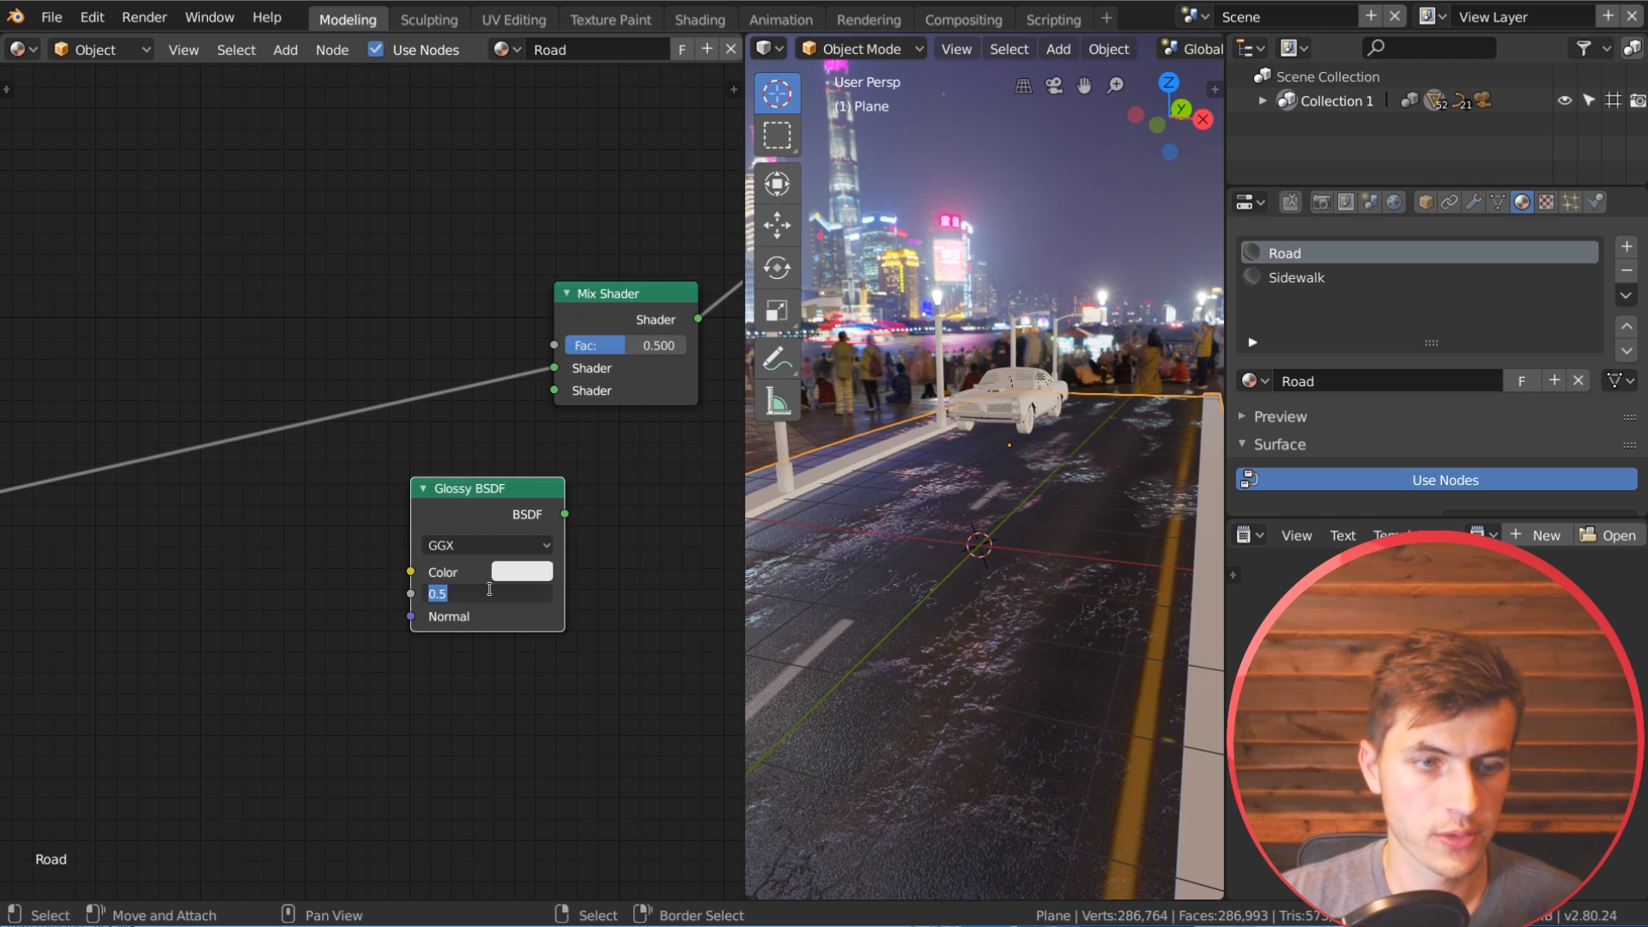
text(.03)
key(Return)
drag(489, 490, 382, 498)
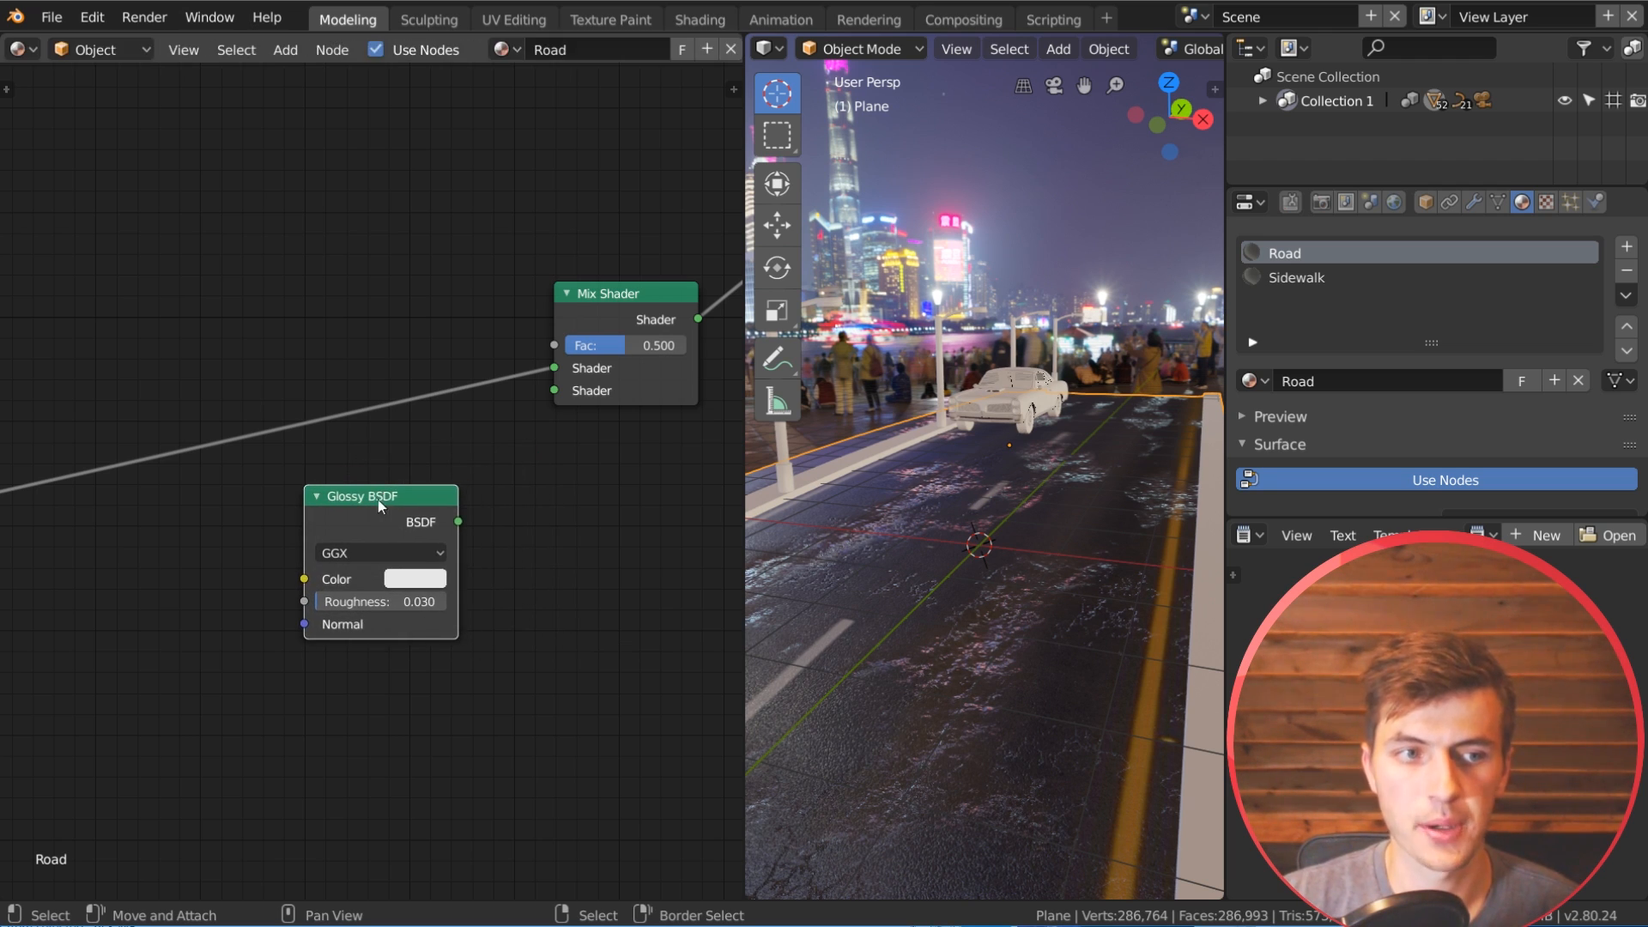
Step: Connect the Glossy BSDF to the second shader input of the new Mix Shader
scroll(378, 494, down, 5)
middle_drag(399, 435, 349, 559)
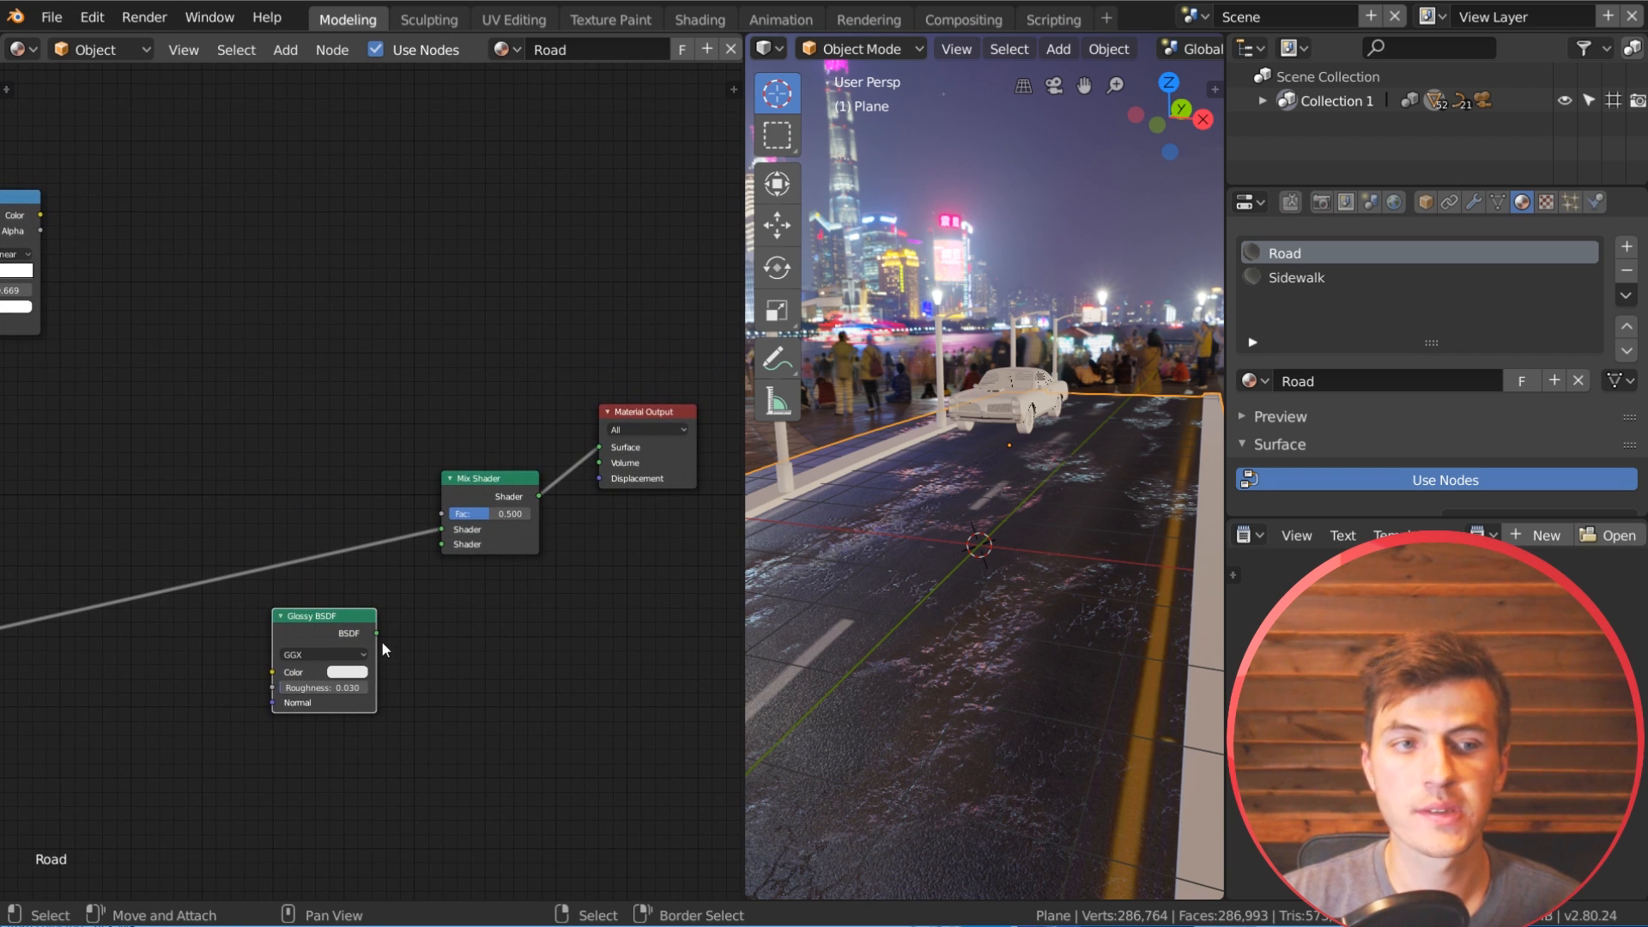
drag(378, 632, 382, 622)
drag(446, 553, 446, 546)
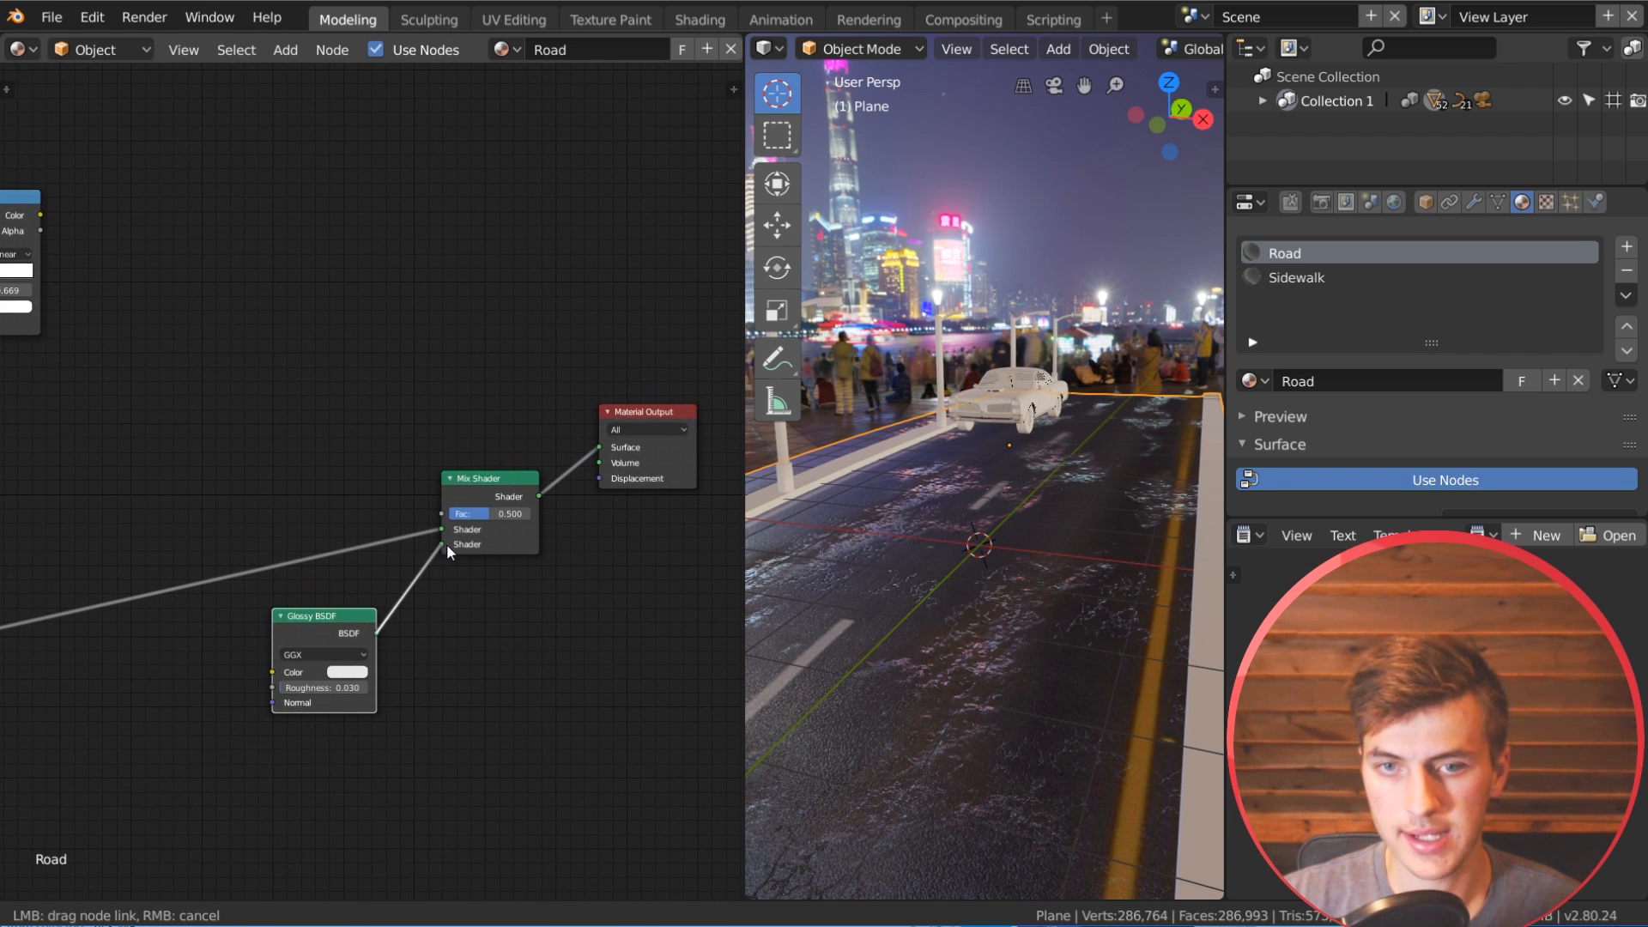
Step: Move the duplicated ColorRamp closer to the new Mix Shader and reposition its Noise Texture with more space between them
middle_drag(352, 371, 480, 484)
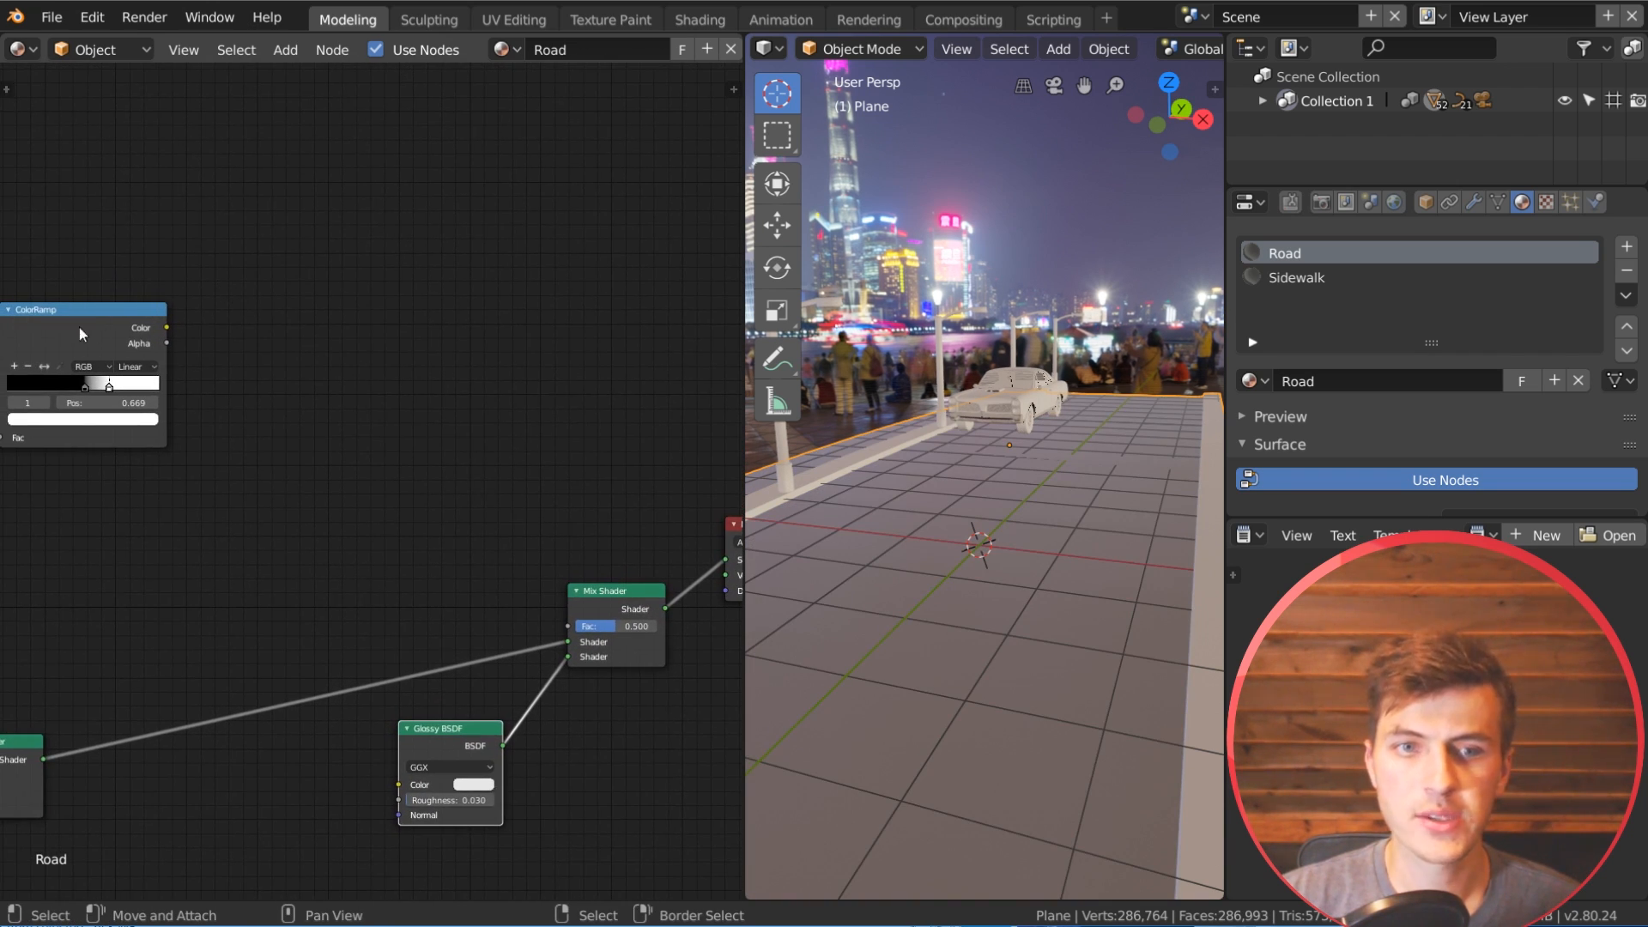
middle_drag(79, 327, 315, 371)
drag(319, 372, 412, 401)
drag(159, 378, 182, 388)
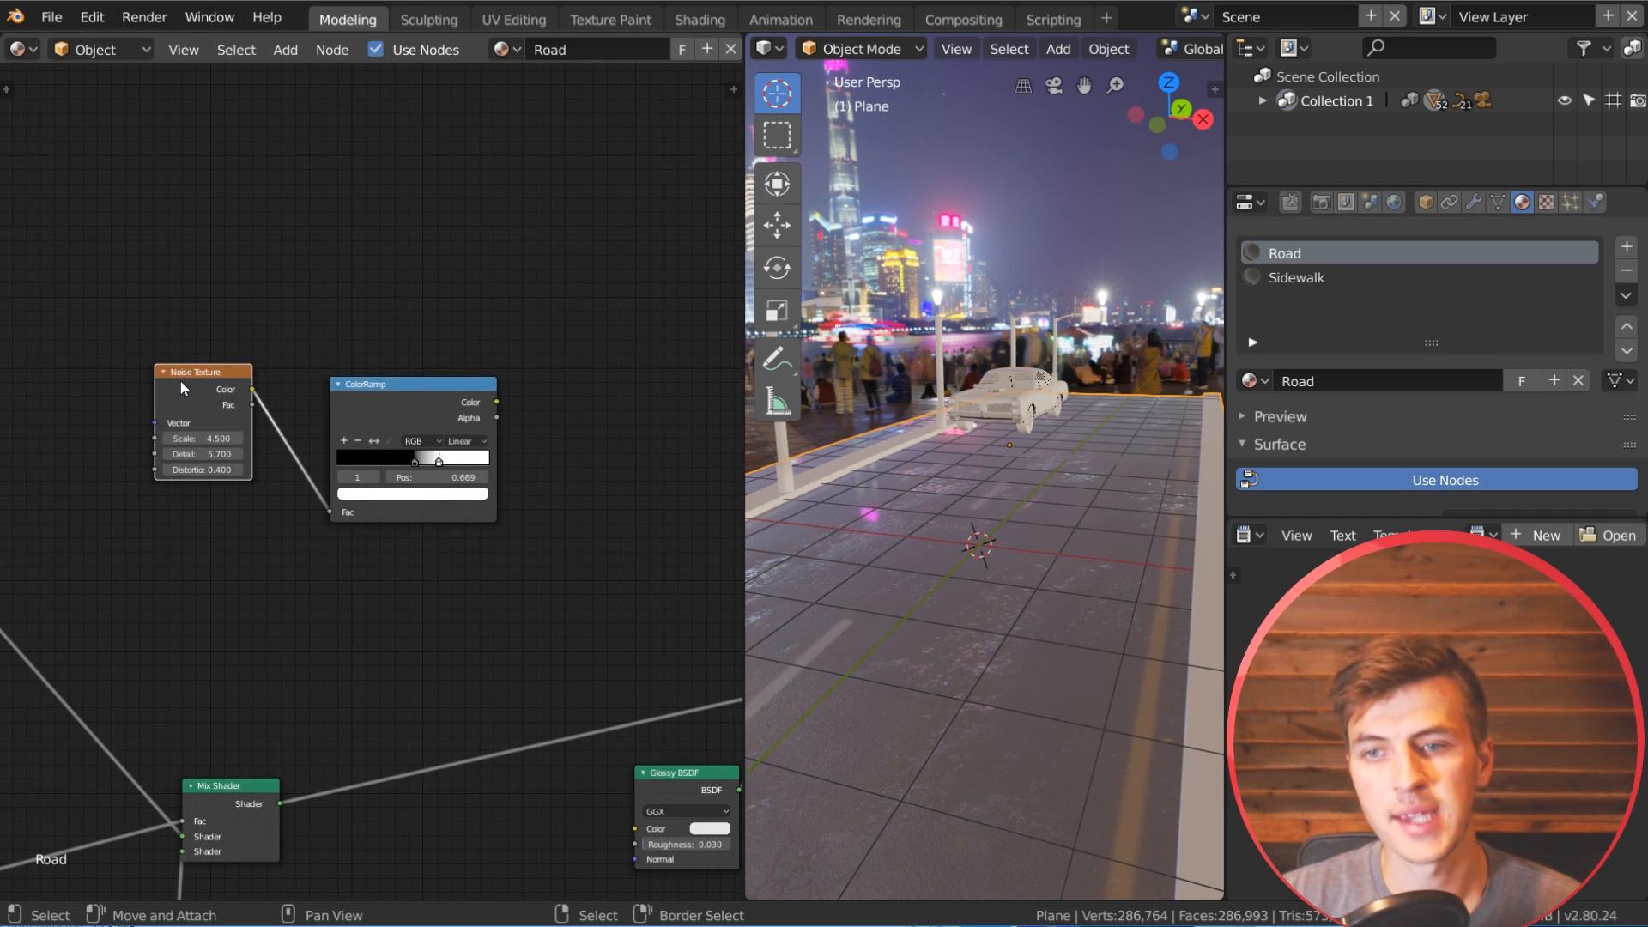
Step: Set the duplicated noise's scale to 8 and distortion to 0.2, previewing the ColorRamp's mask on the road
scroll(253, 352, up, 1)
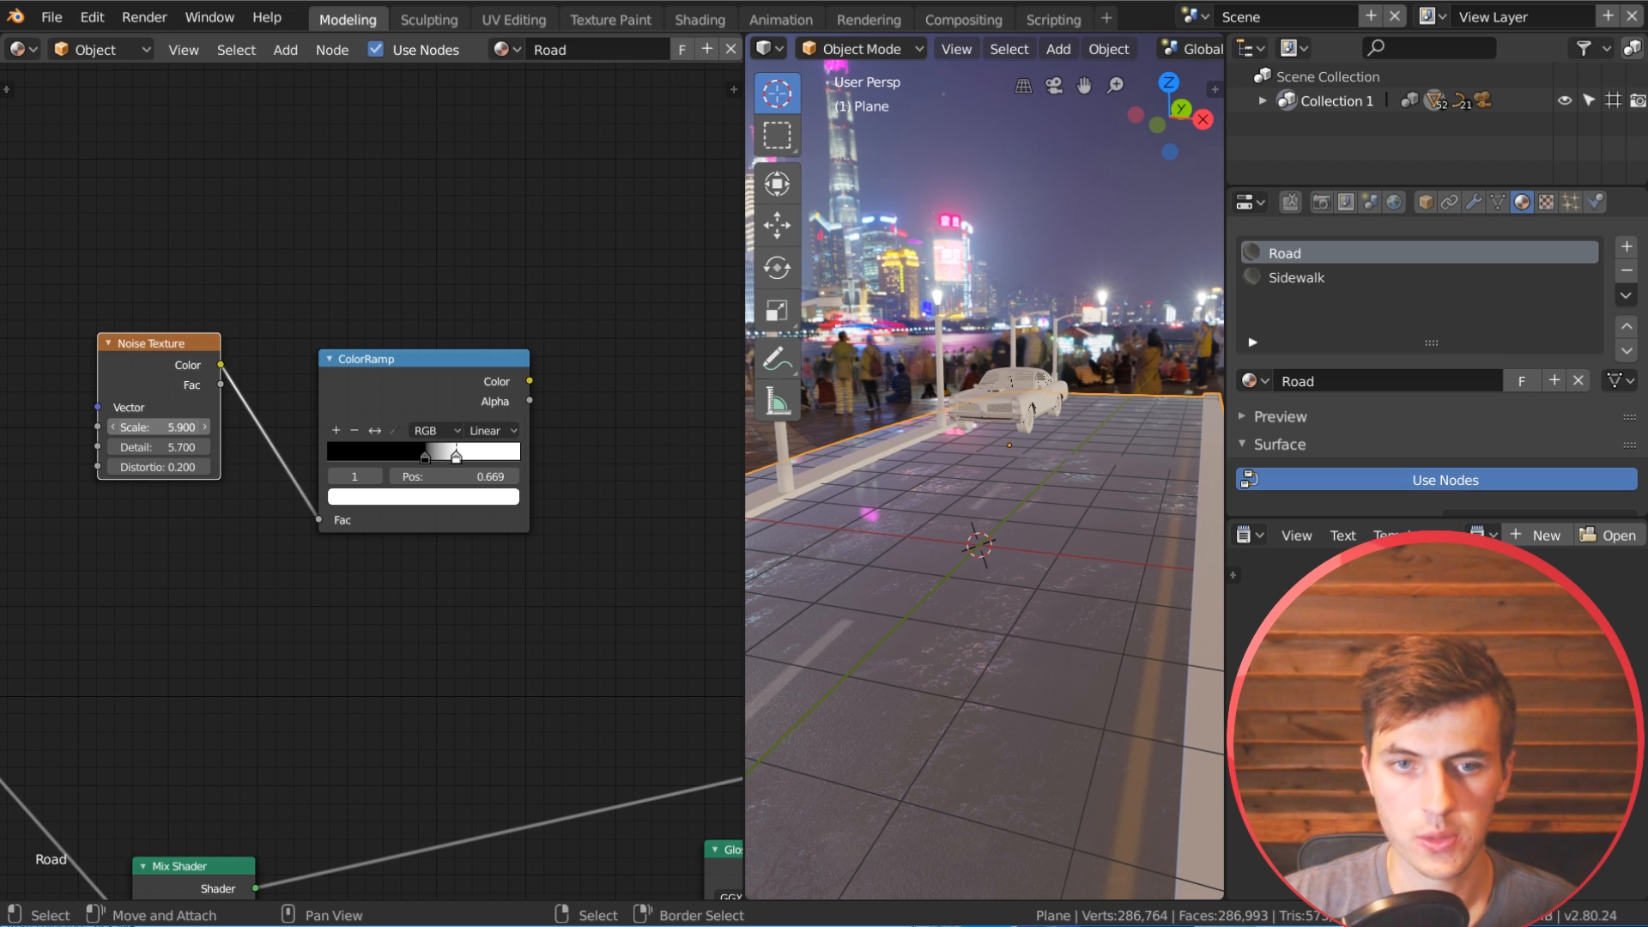
ctrl+shift+click(488, 375)
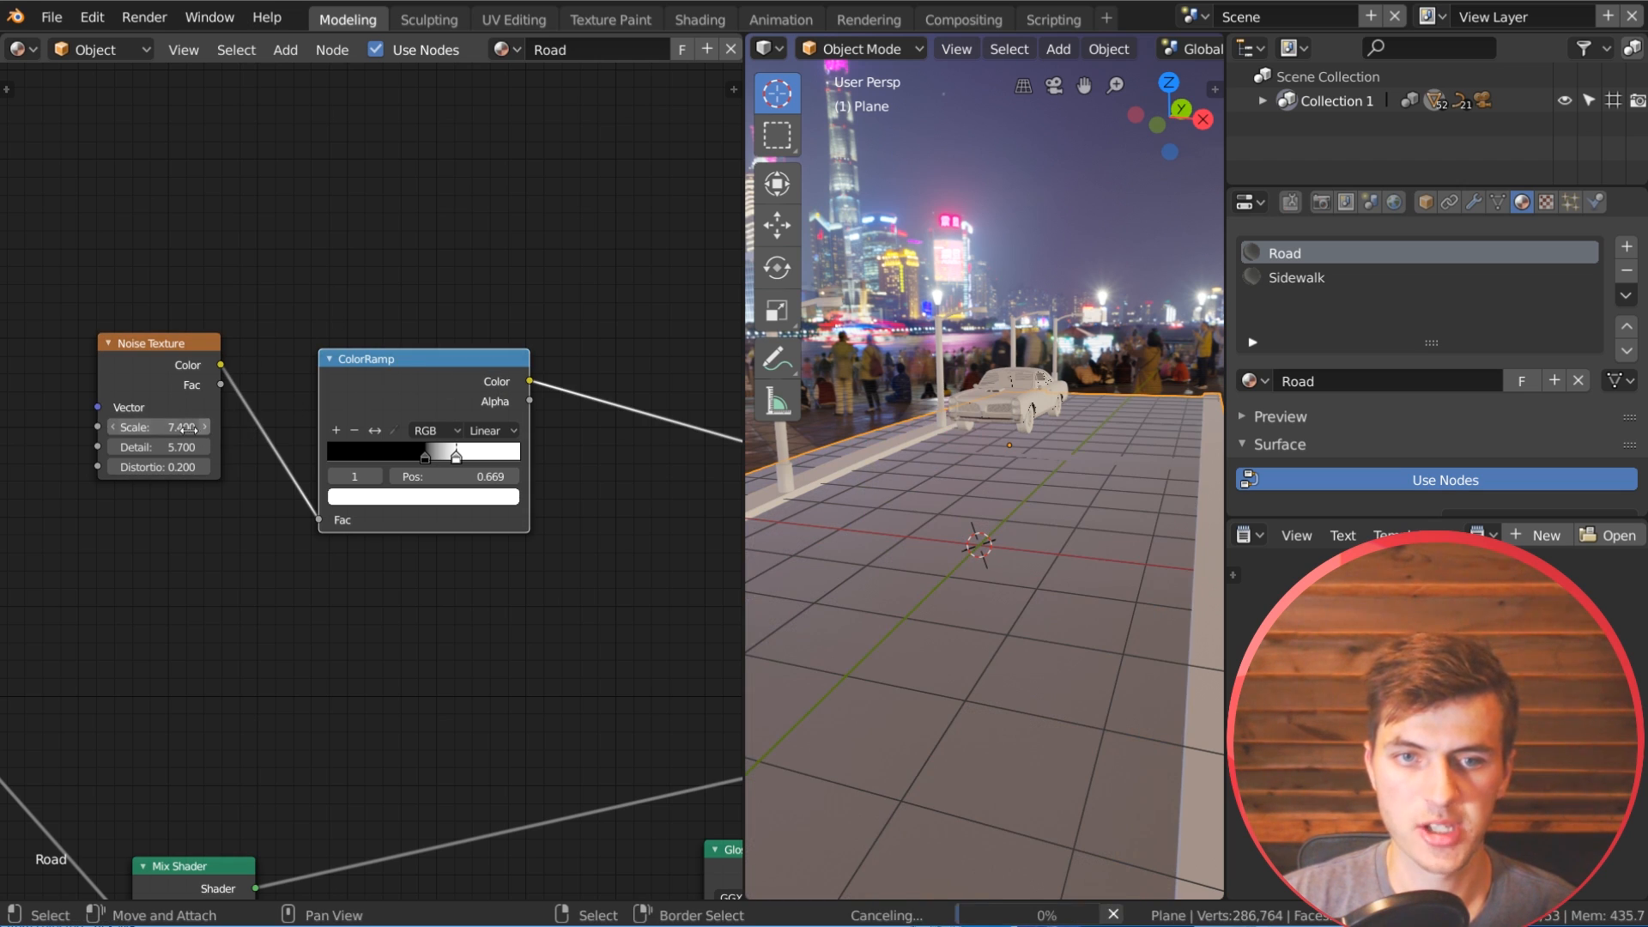
drag(159, 427, 169, 426)
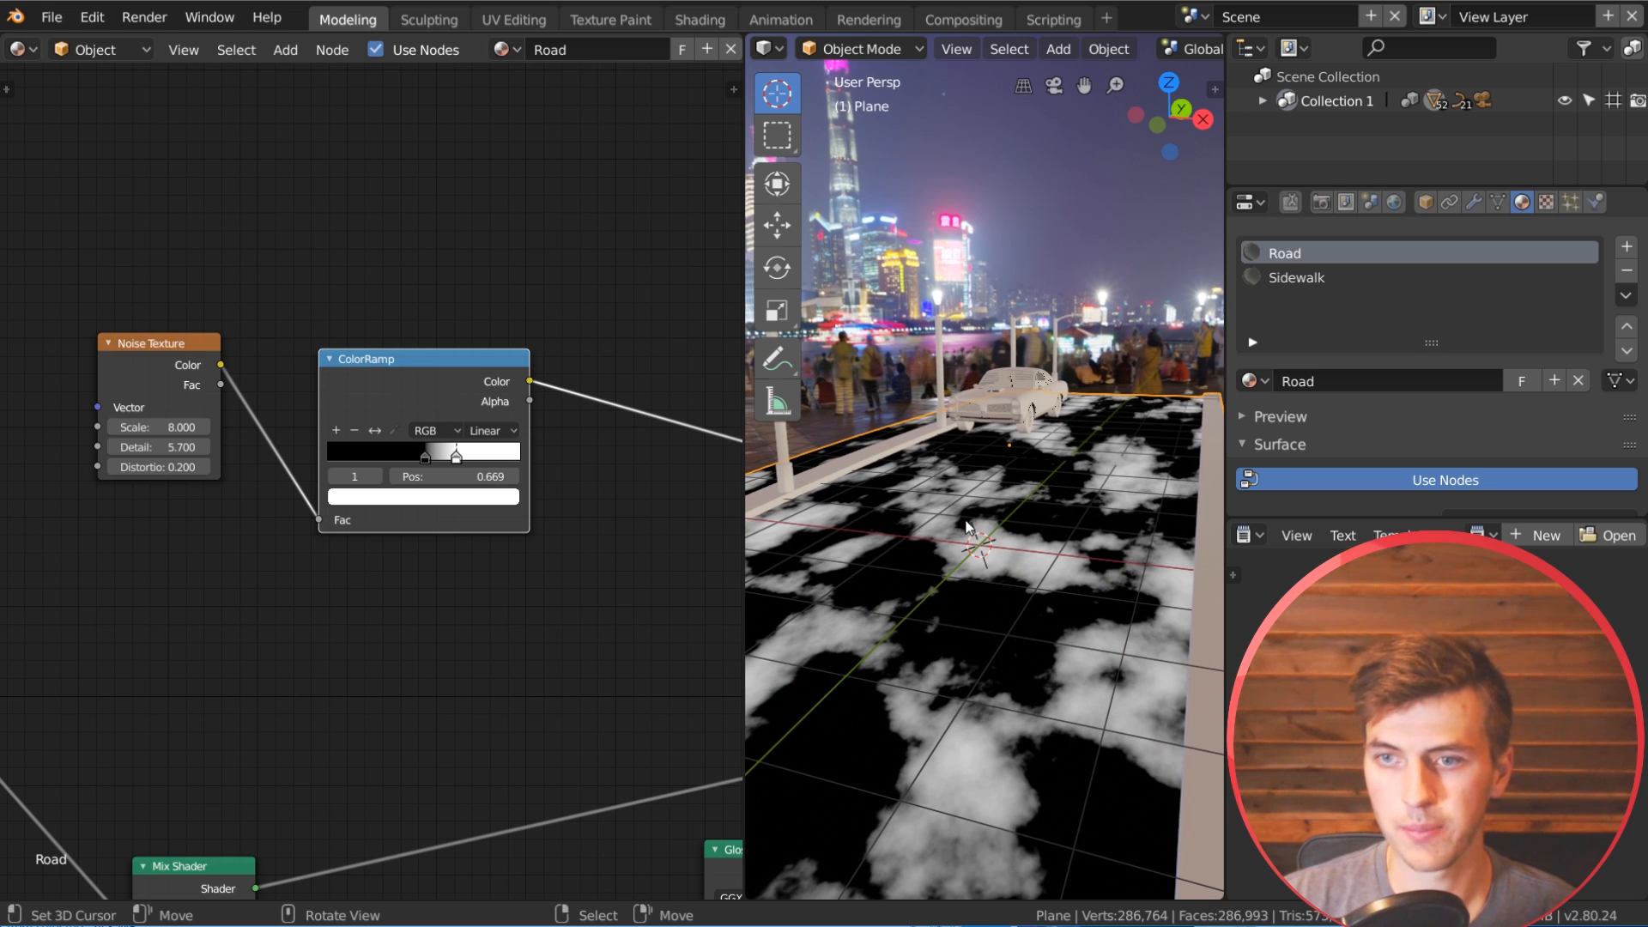
Step: Sharpen the mask by setting the ColorRamp's white stop to 0.623 and its black stop to 0.520
middle_drag(482, 534, 383, 570)
scroll(385, 578, up, 1)
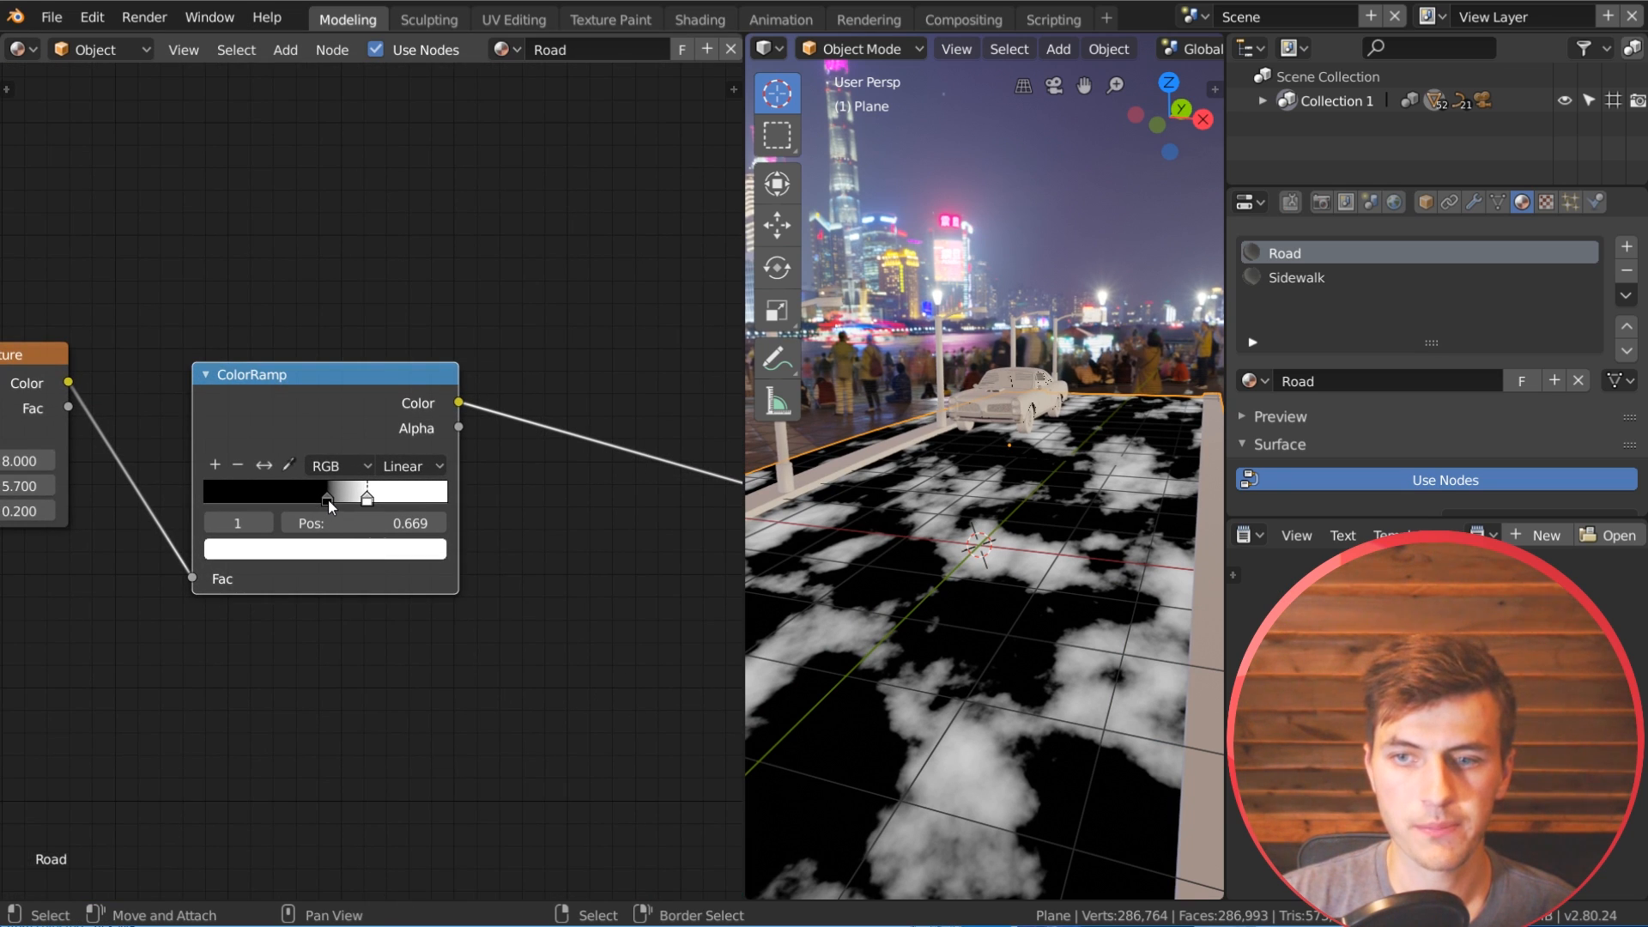
click(329, 498)
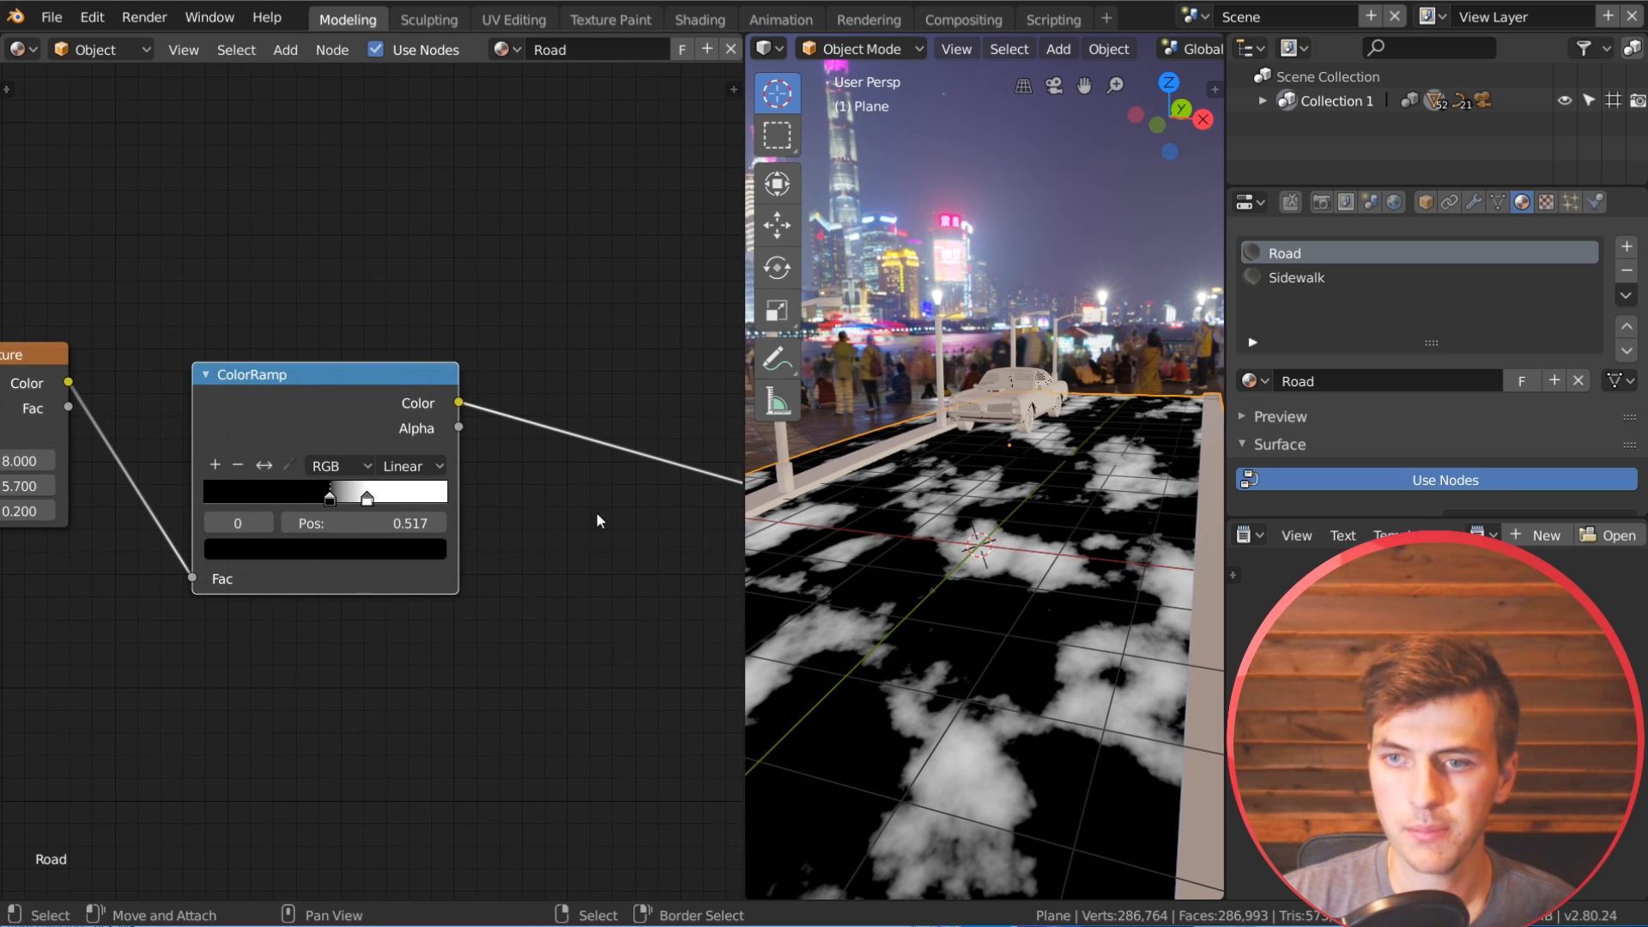
drag(367, 497, 357, 504)
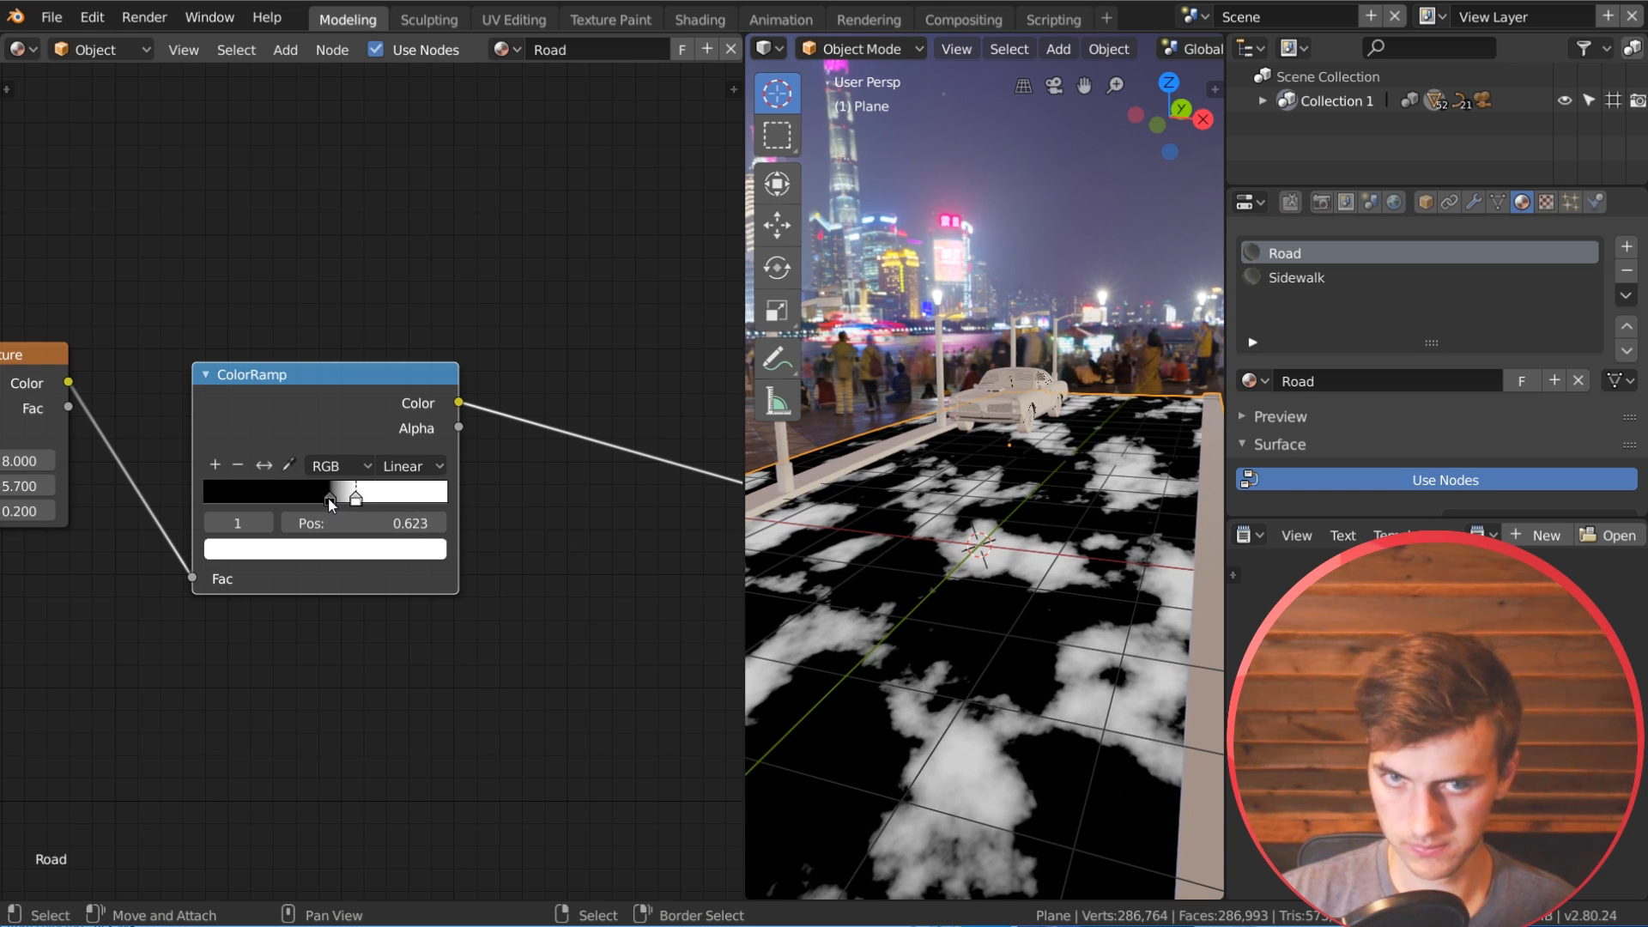
click(330, 498)
middle_drag(330, 497, 469, 482)
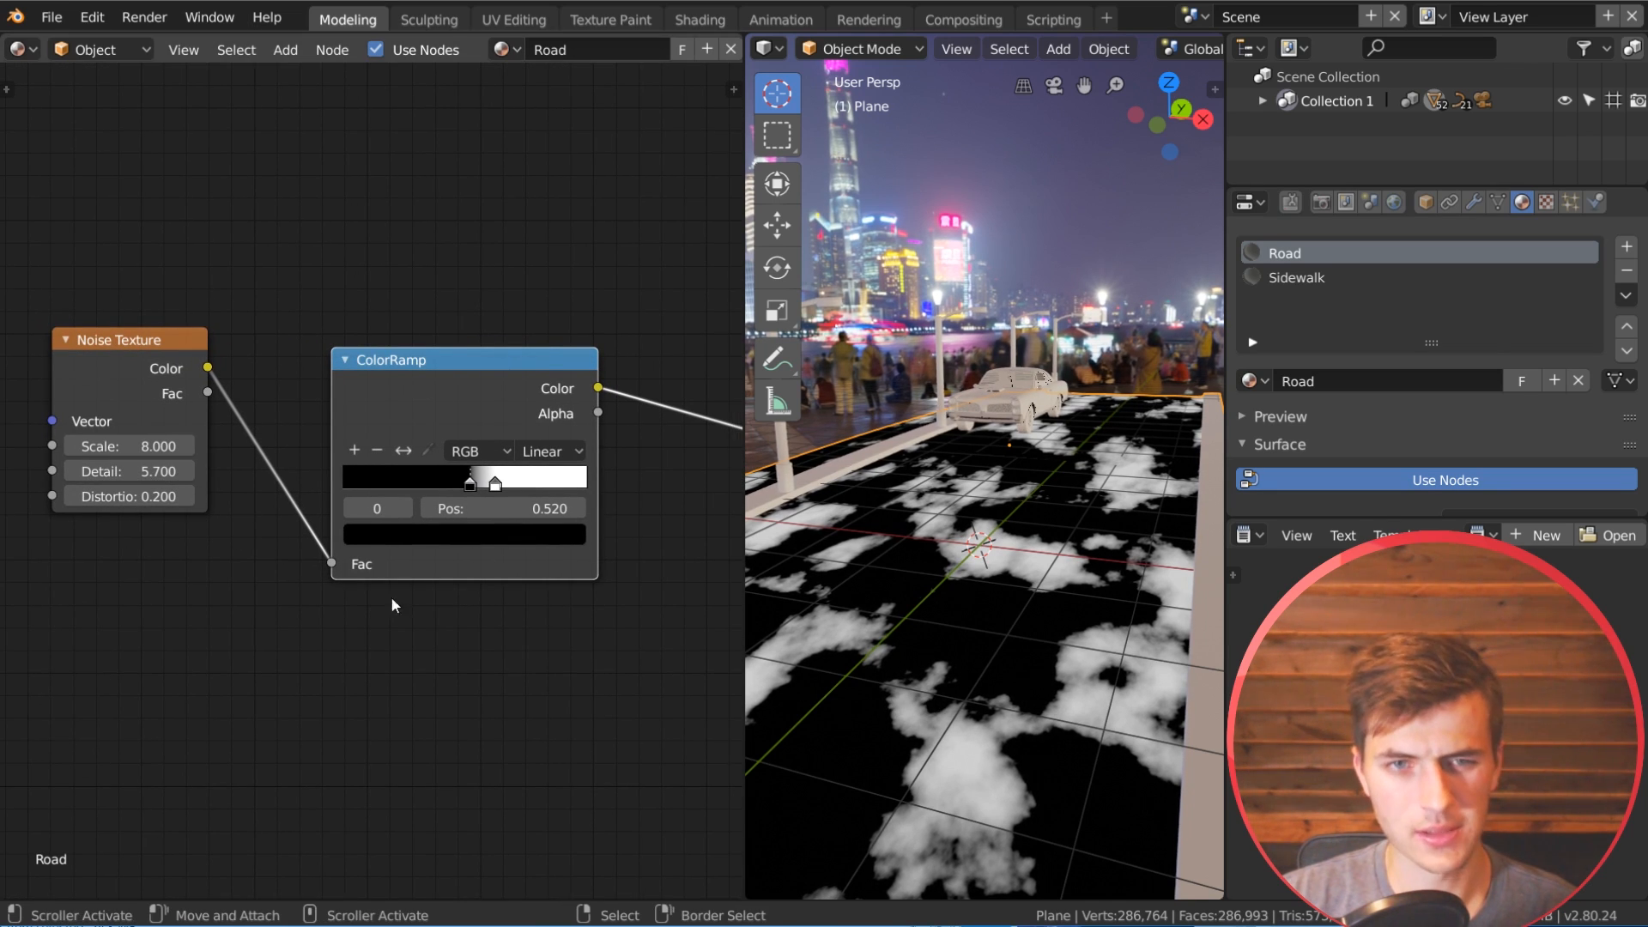
Step: Smooth the puddle shapes by lowering the duplicated Noise Texture's detail to 2
click(128, 473)
text(3)
key(Return)
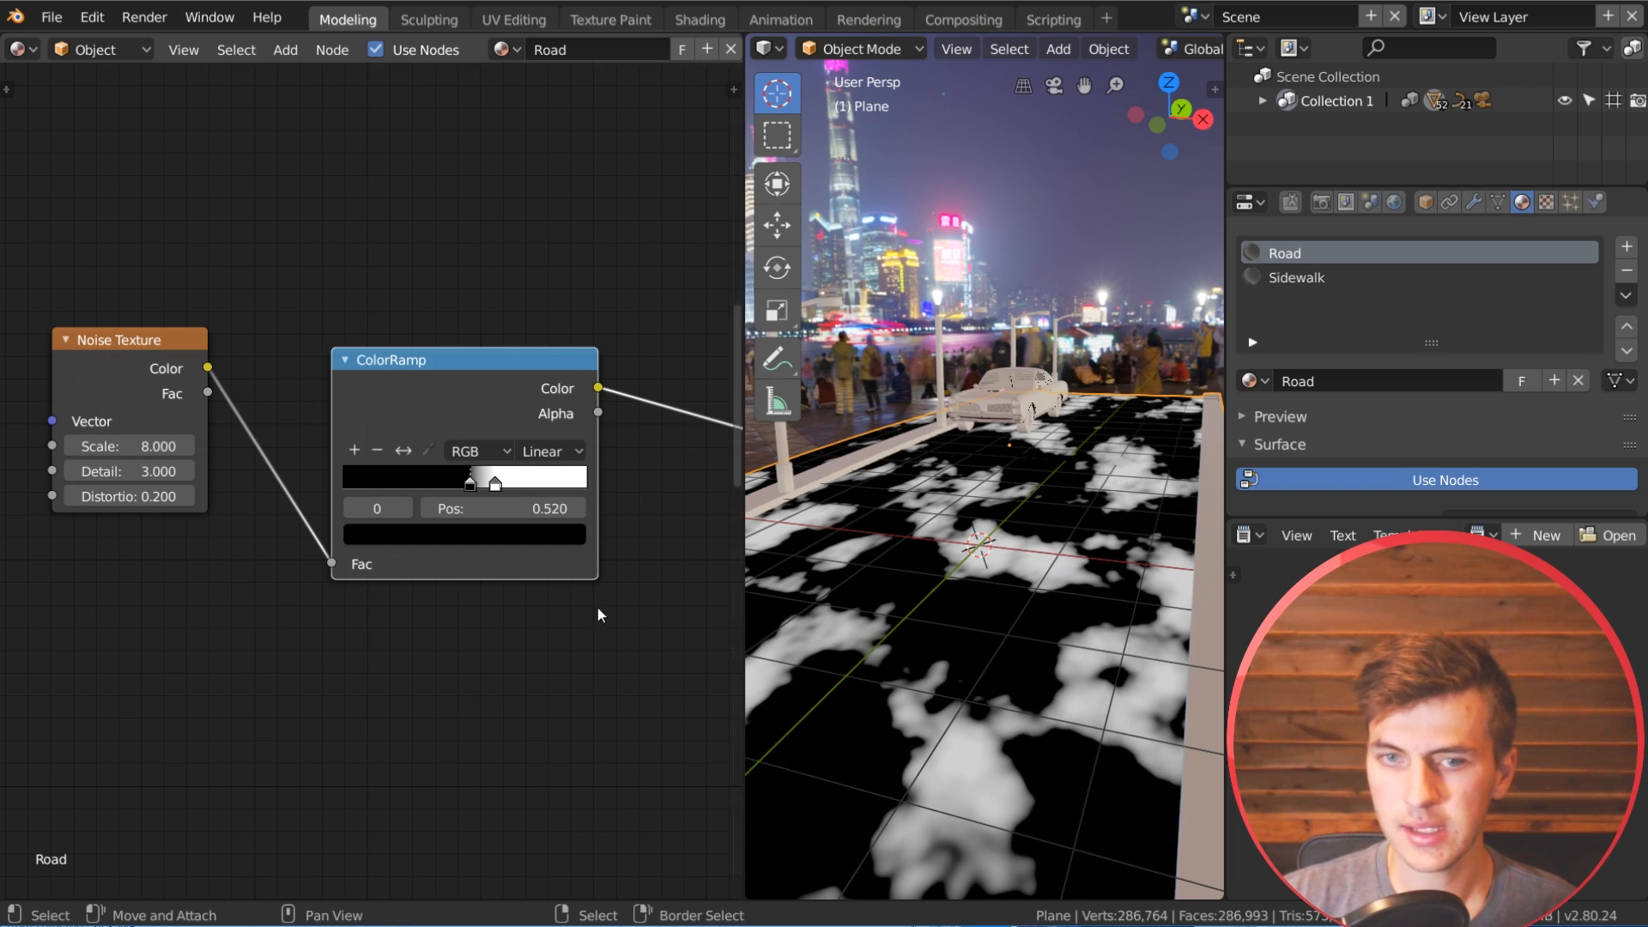
drag(154, 471, 141, 466)
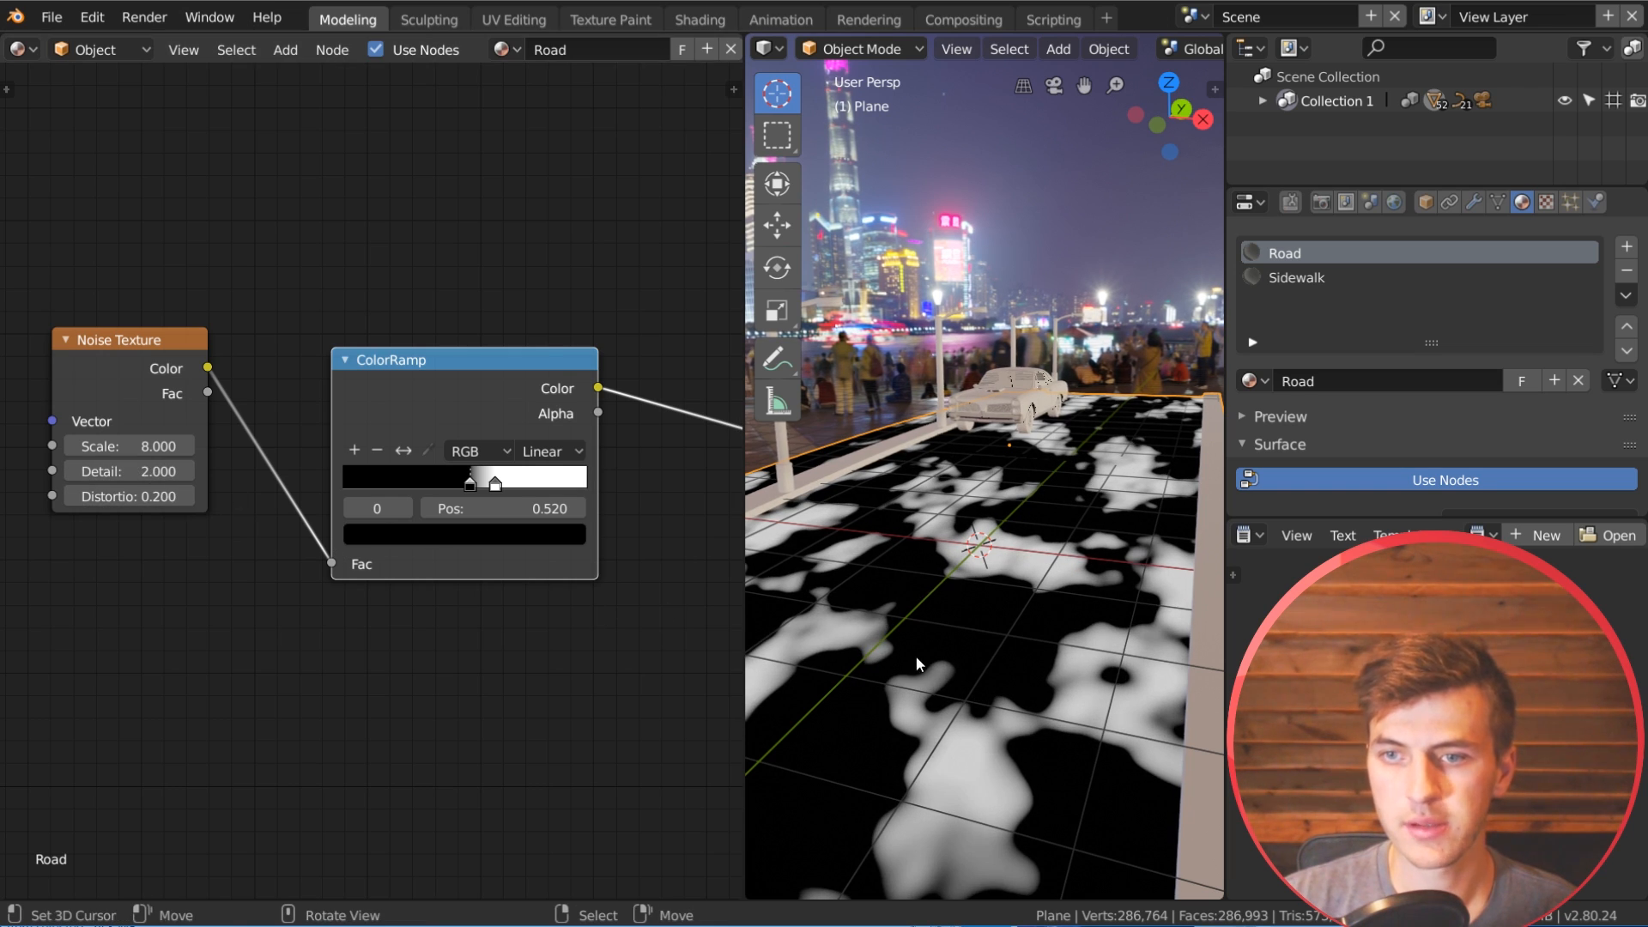
Step: Shift the ColorRamp's white stop to position 0.639 and darken its color to a grey of 0.481
middle_drag(541, 608, 439, 598)
scroll(396, 500, up, 2)
drag(393, 496, 402, 495)
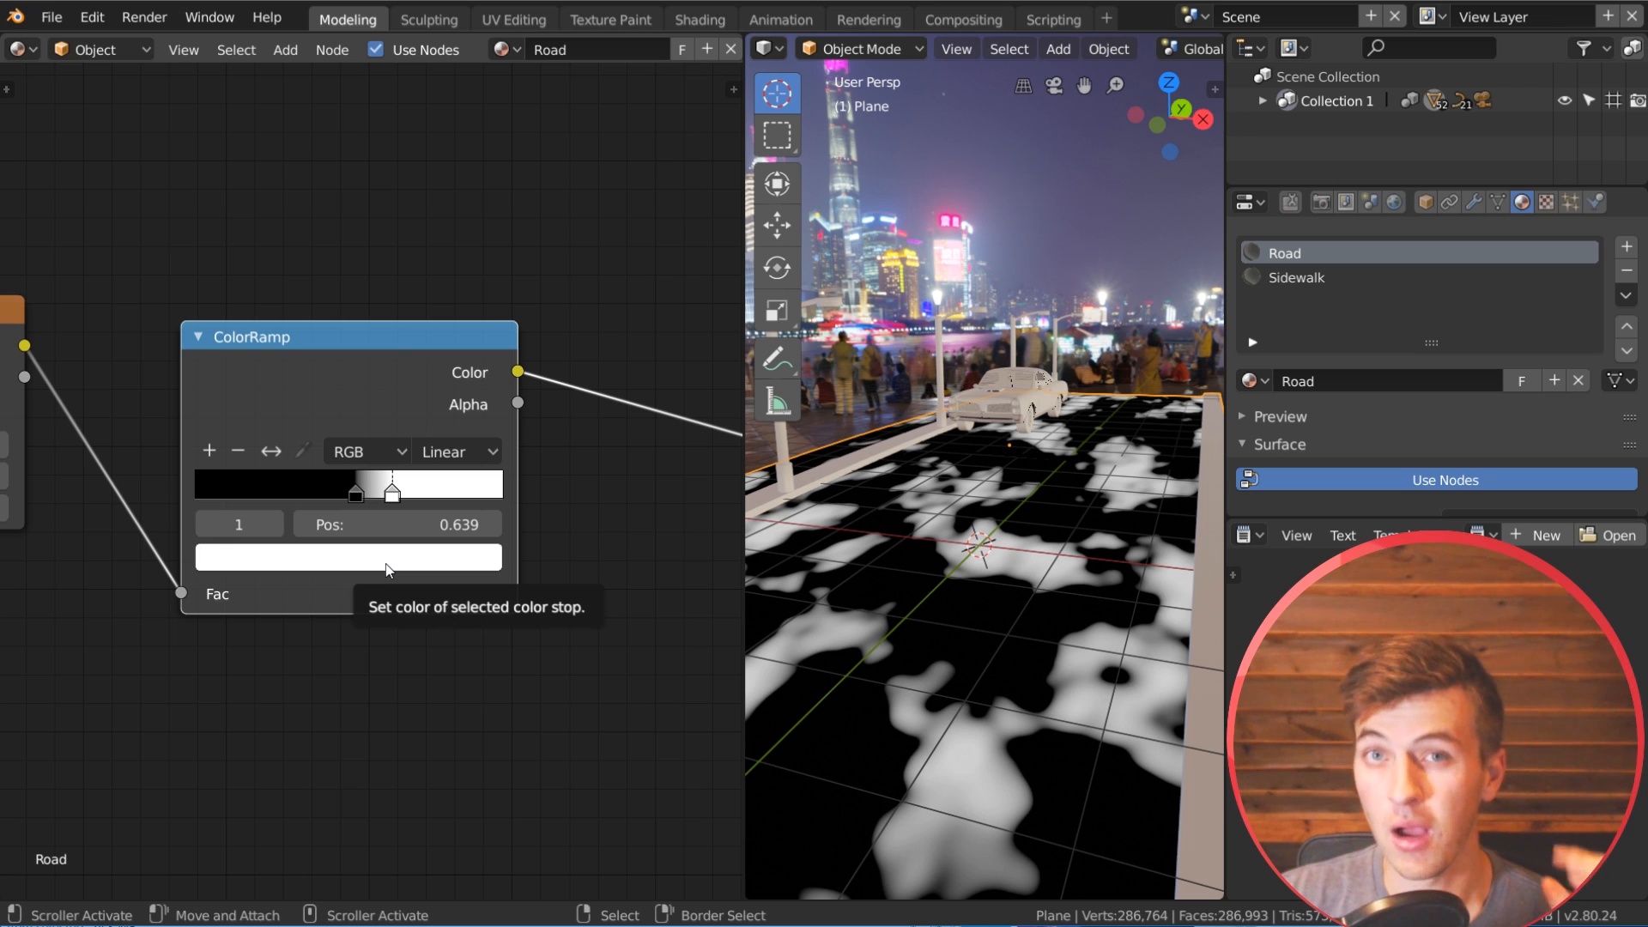
click(387, 558)
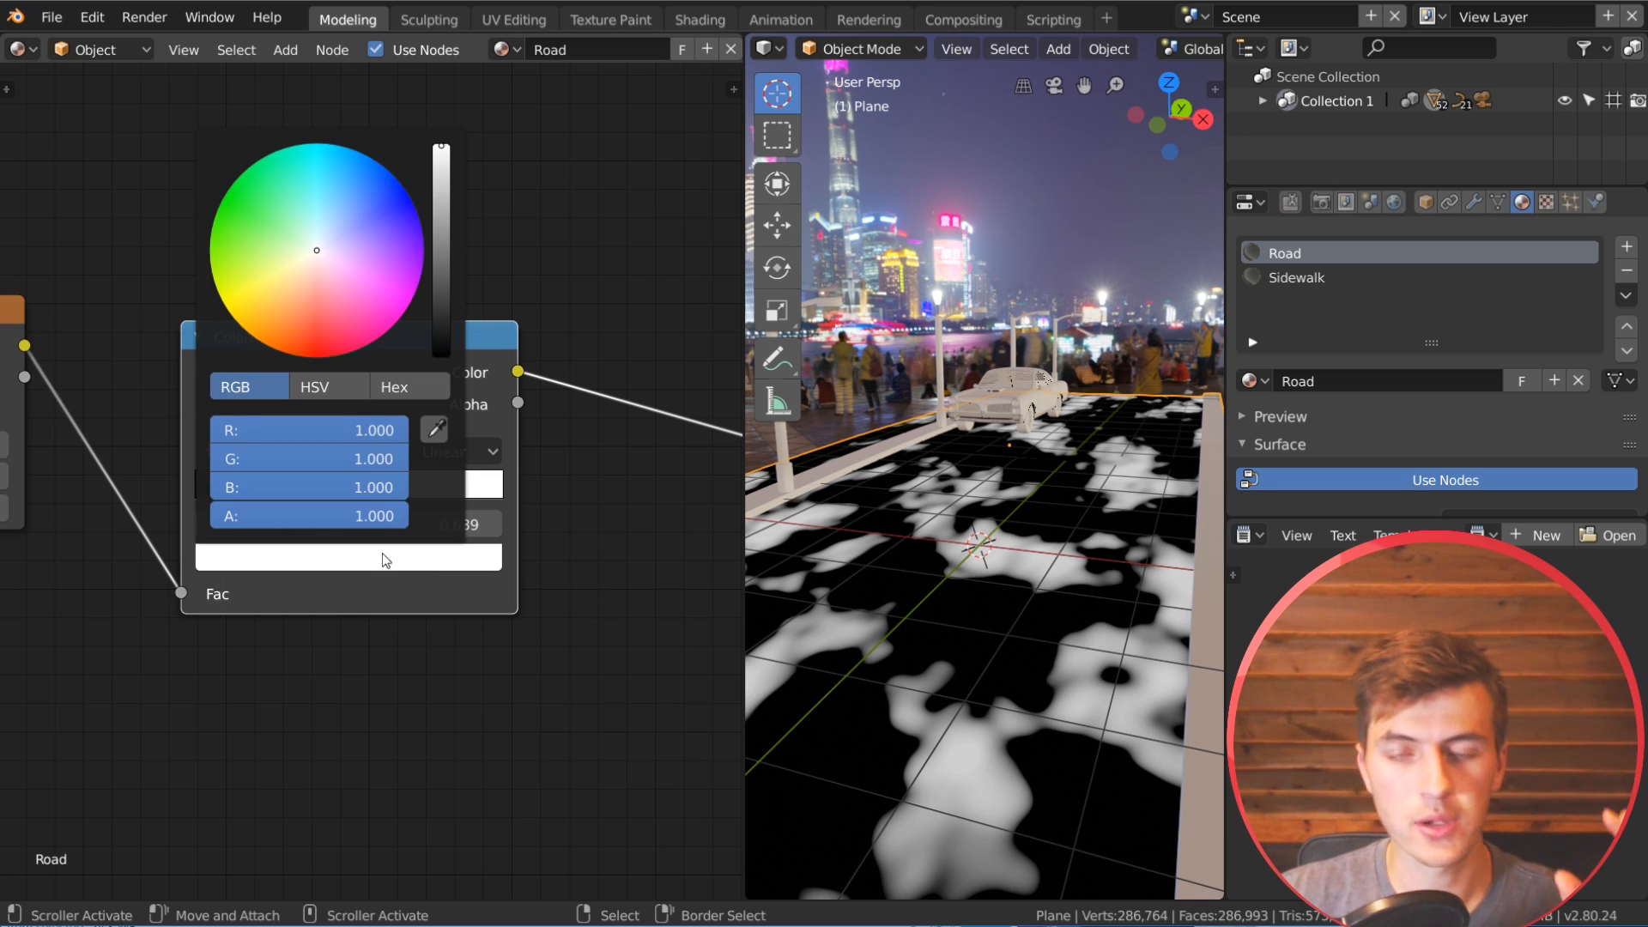
drag(439, 152, 441, 201)
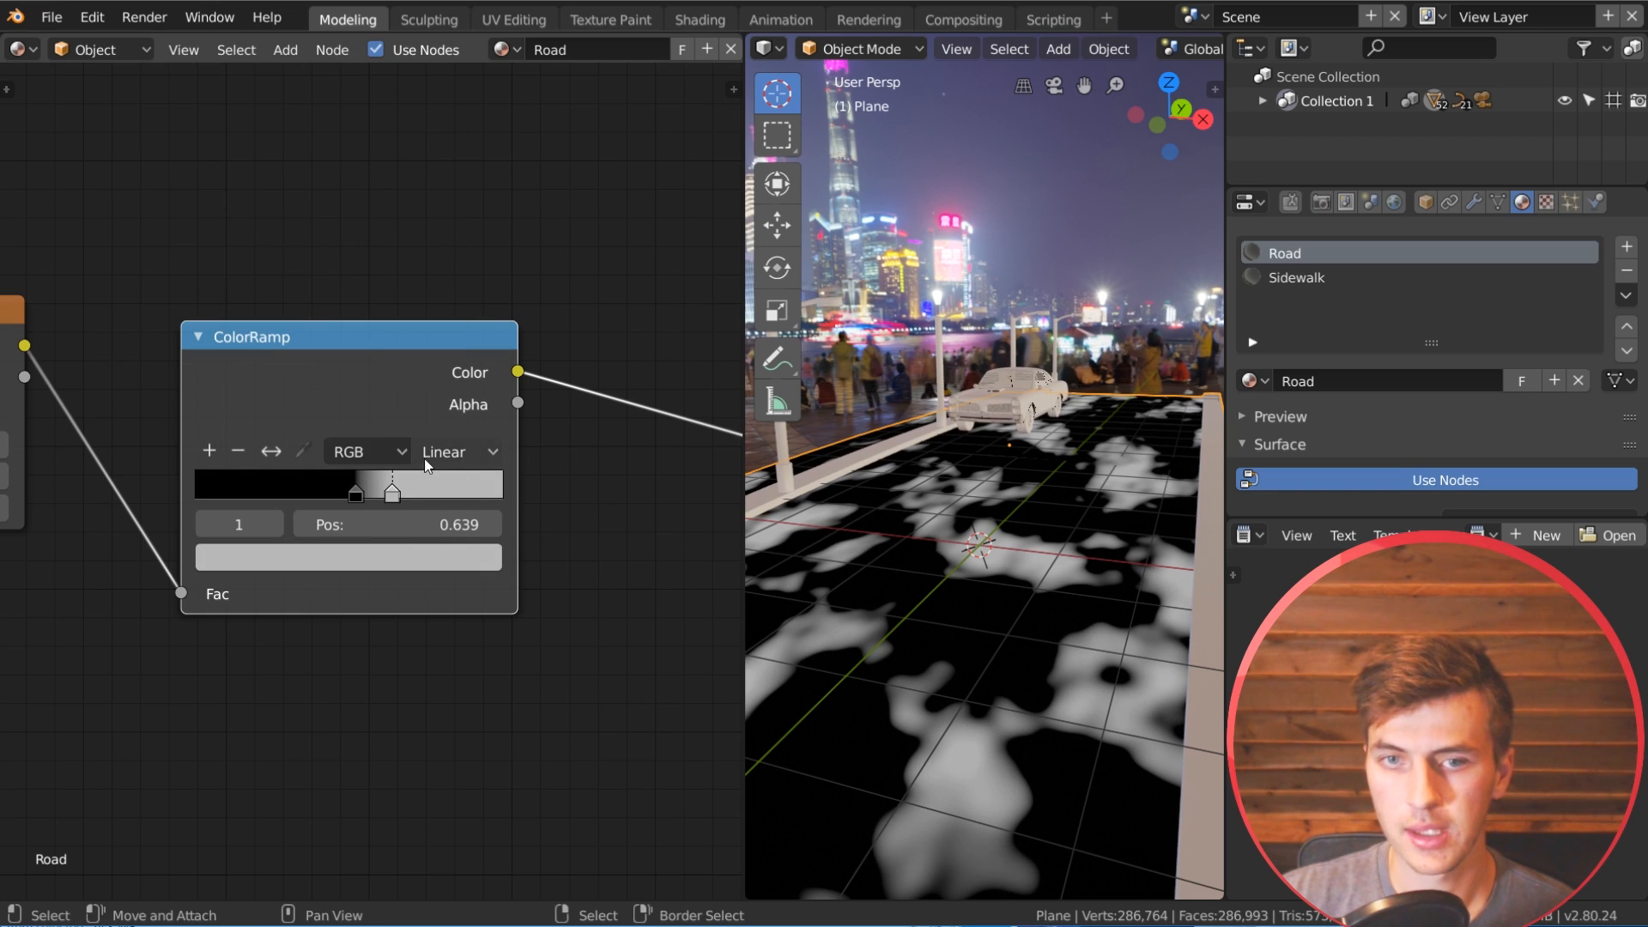
Step: Drive the new Mix Shader's factor with the ColorRamp's color and route that shader back to the Material Output
scroll(491, 530, down, 1)
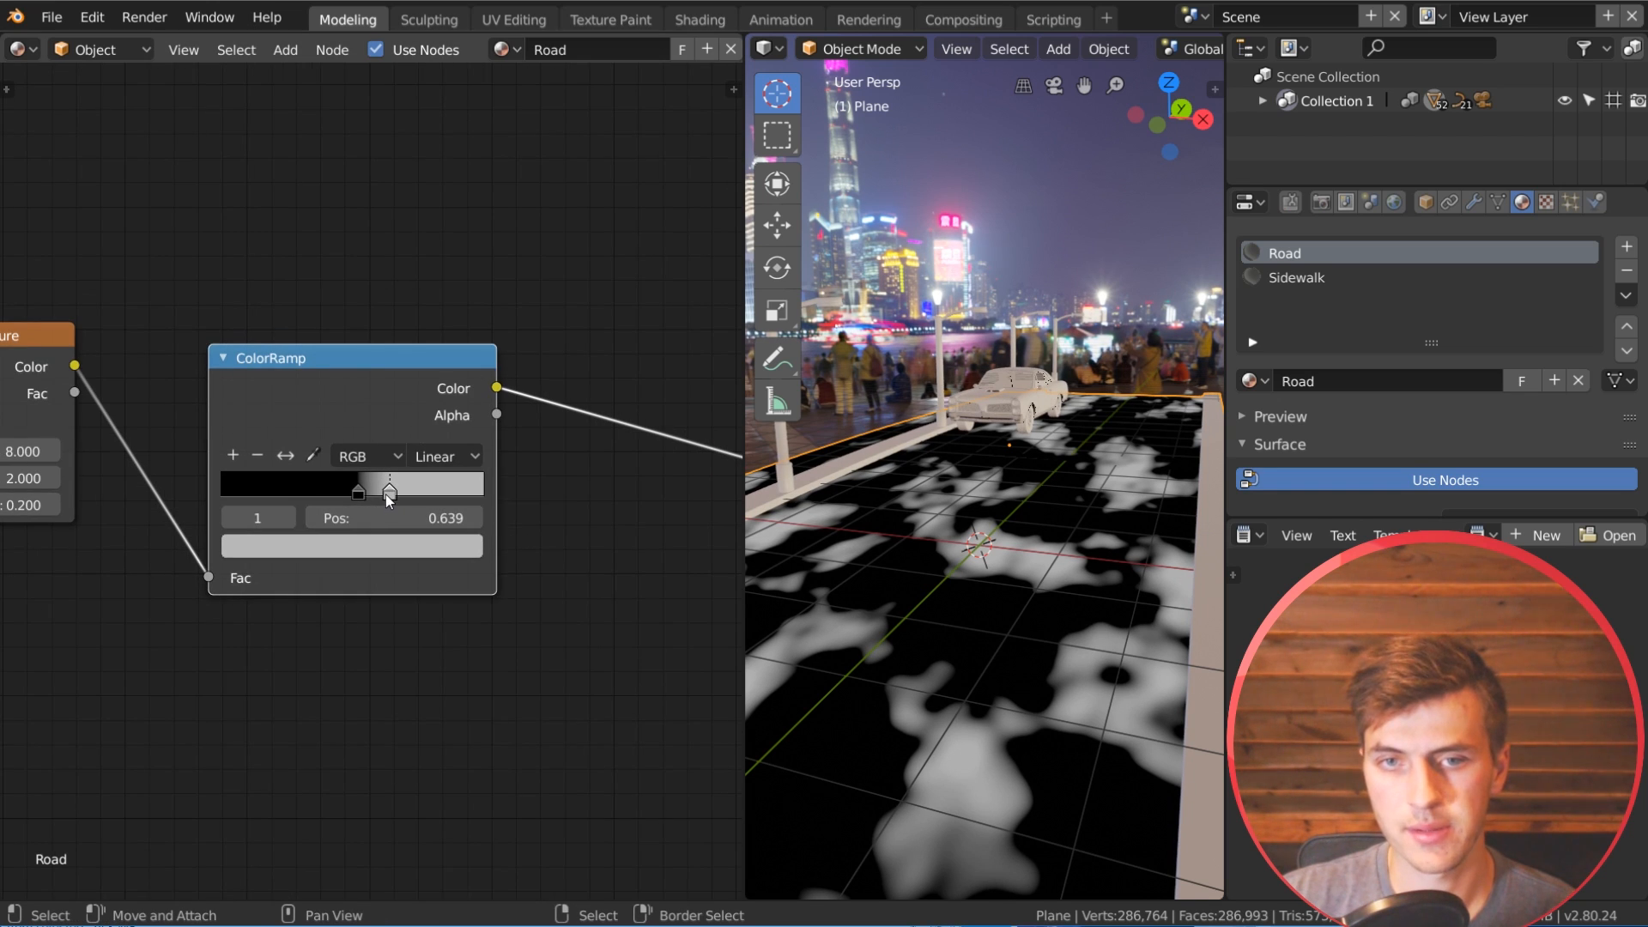
scroll(371, 477, down, 2)
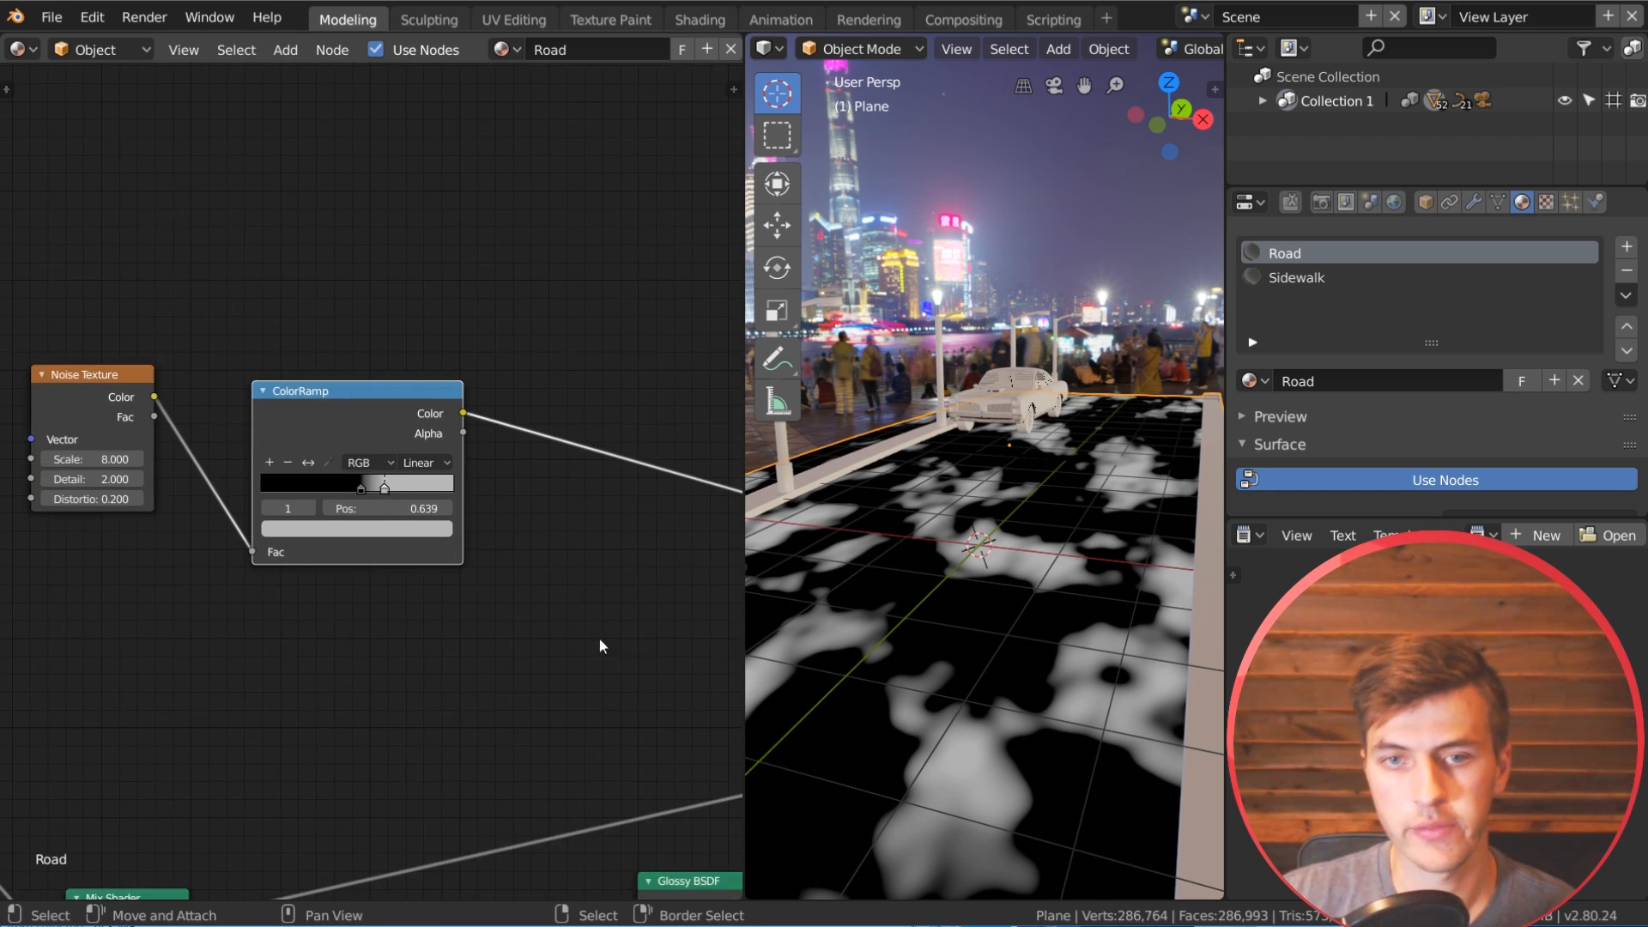
middle_drag(599, 639, 394, 470)
scroll(565, 489, down, 1)
drag(247, 279, 555, 547)
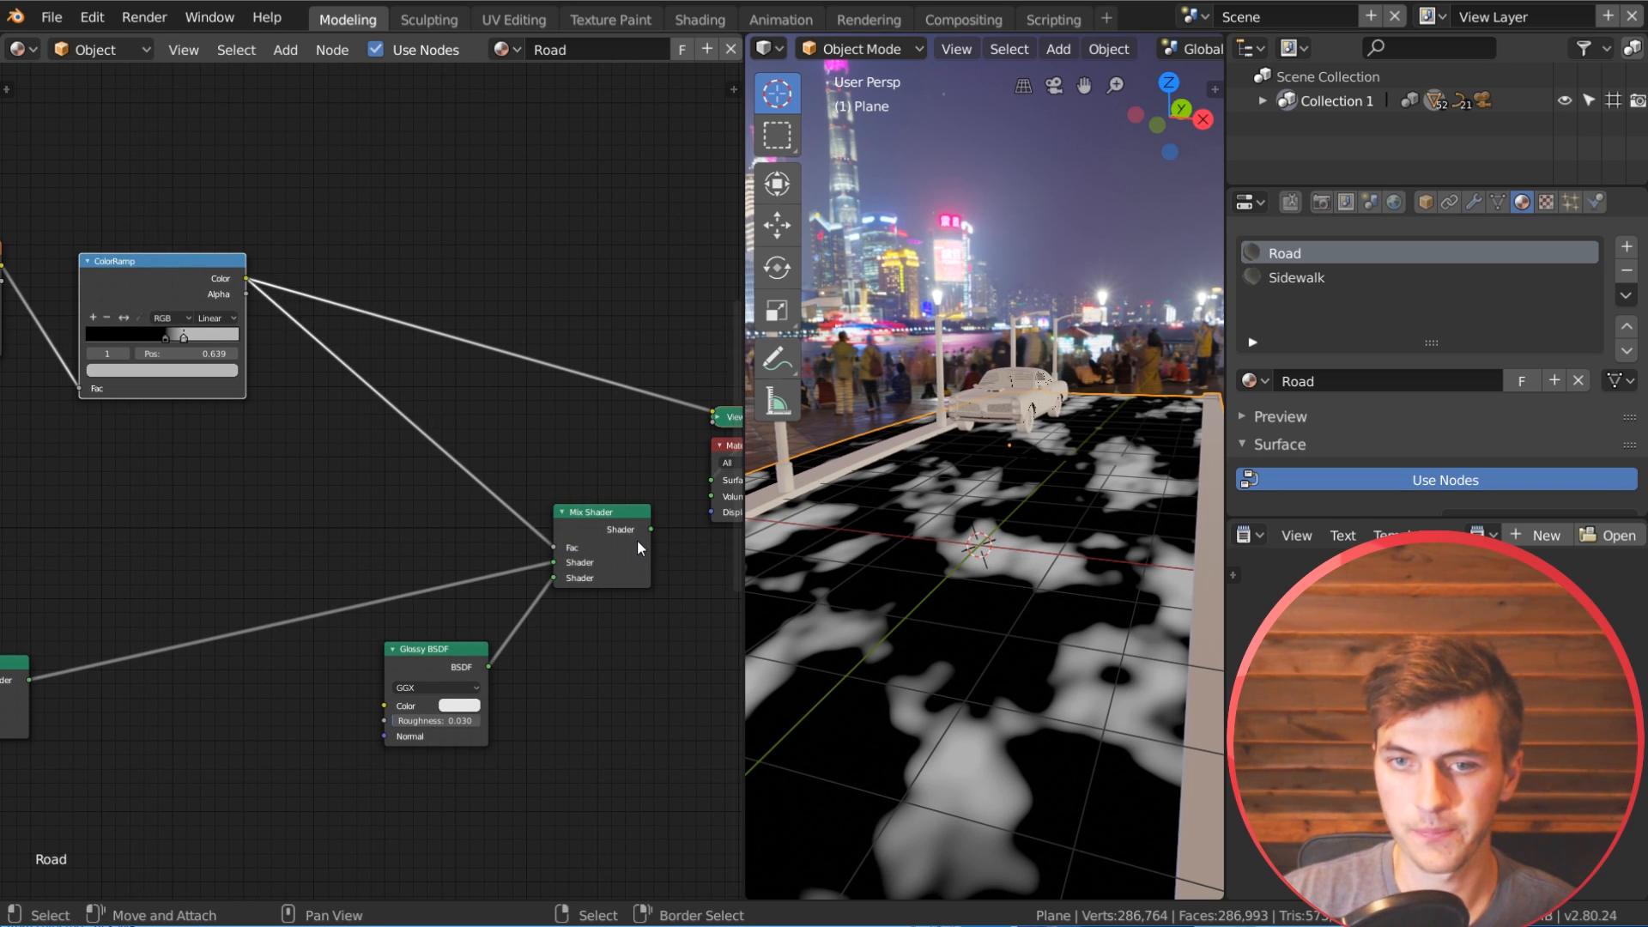
ctrl+shift+click(637, 529)
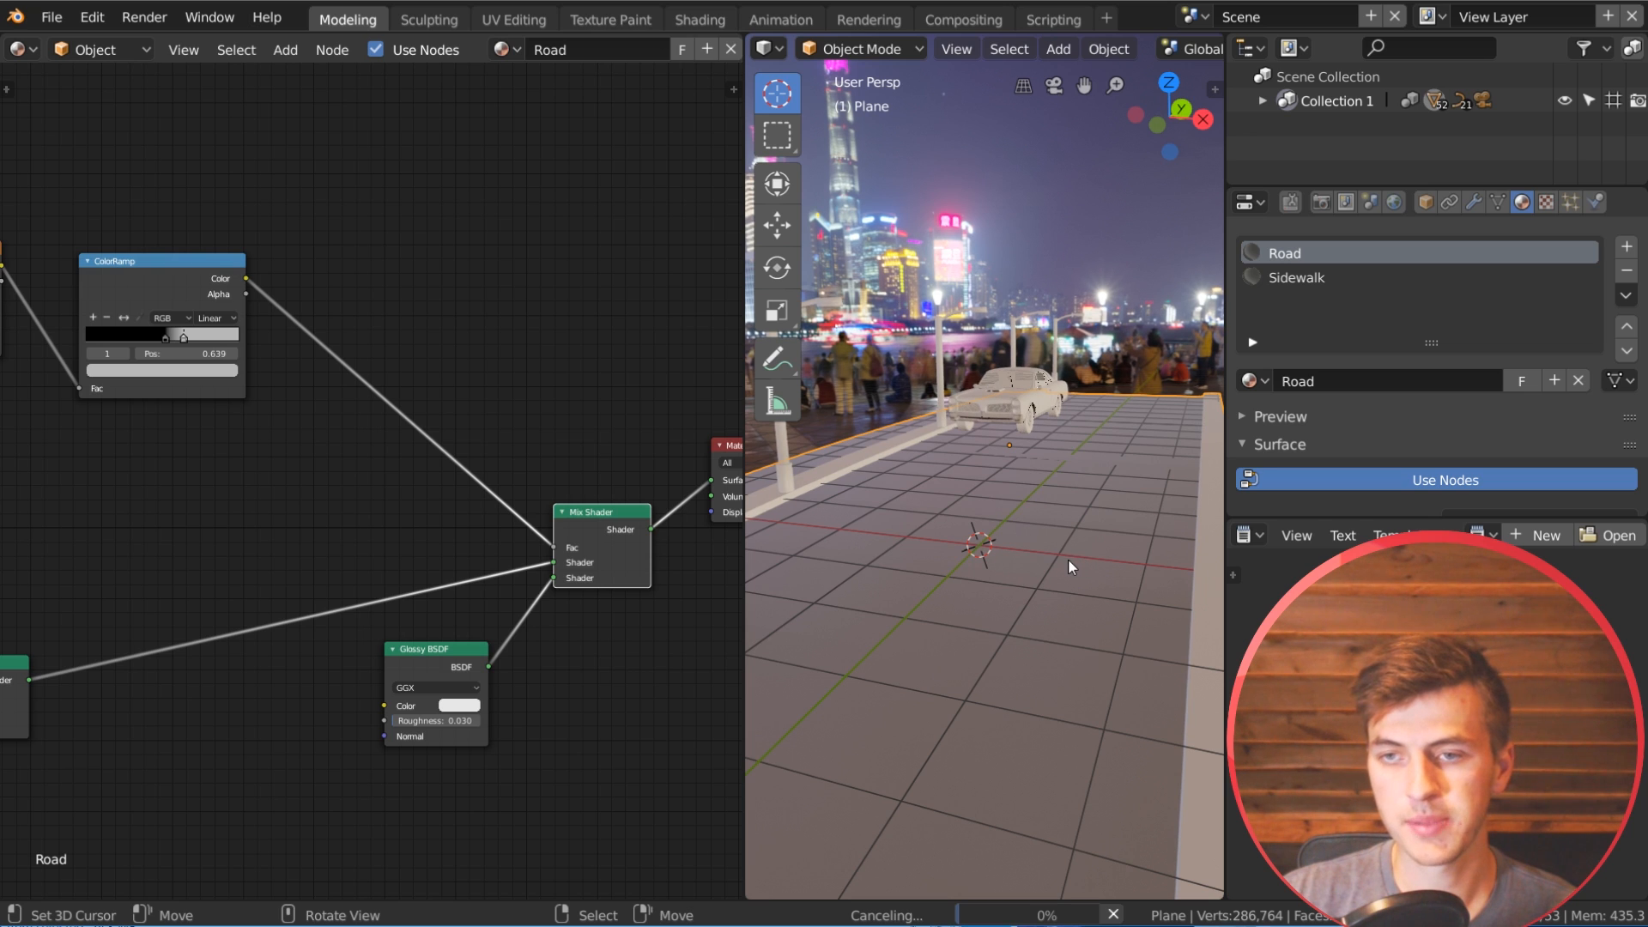
Step: Save the project and inspect the wet road's reflections around the car from several angles
middle_drag(1032, 559, 973, 623)
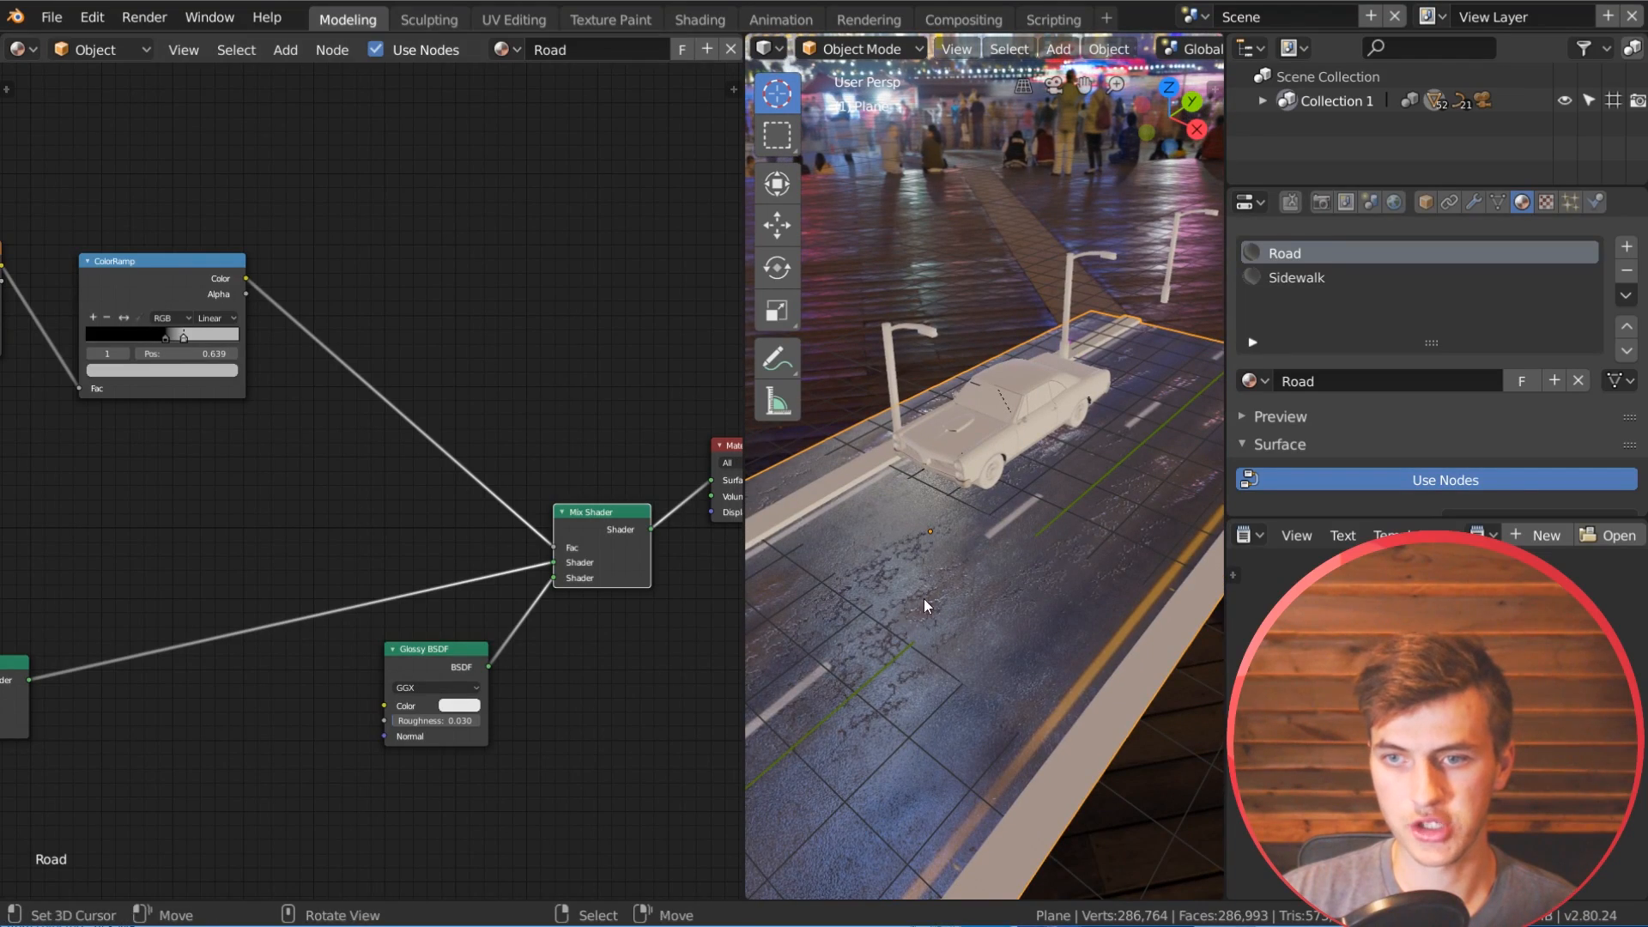
click(52, 17)
click(84, 202)
middle_drag(1021, 566, 940, 529)
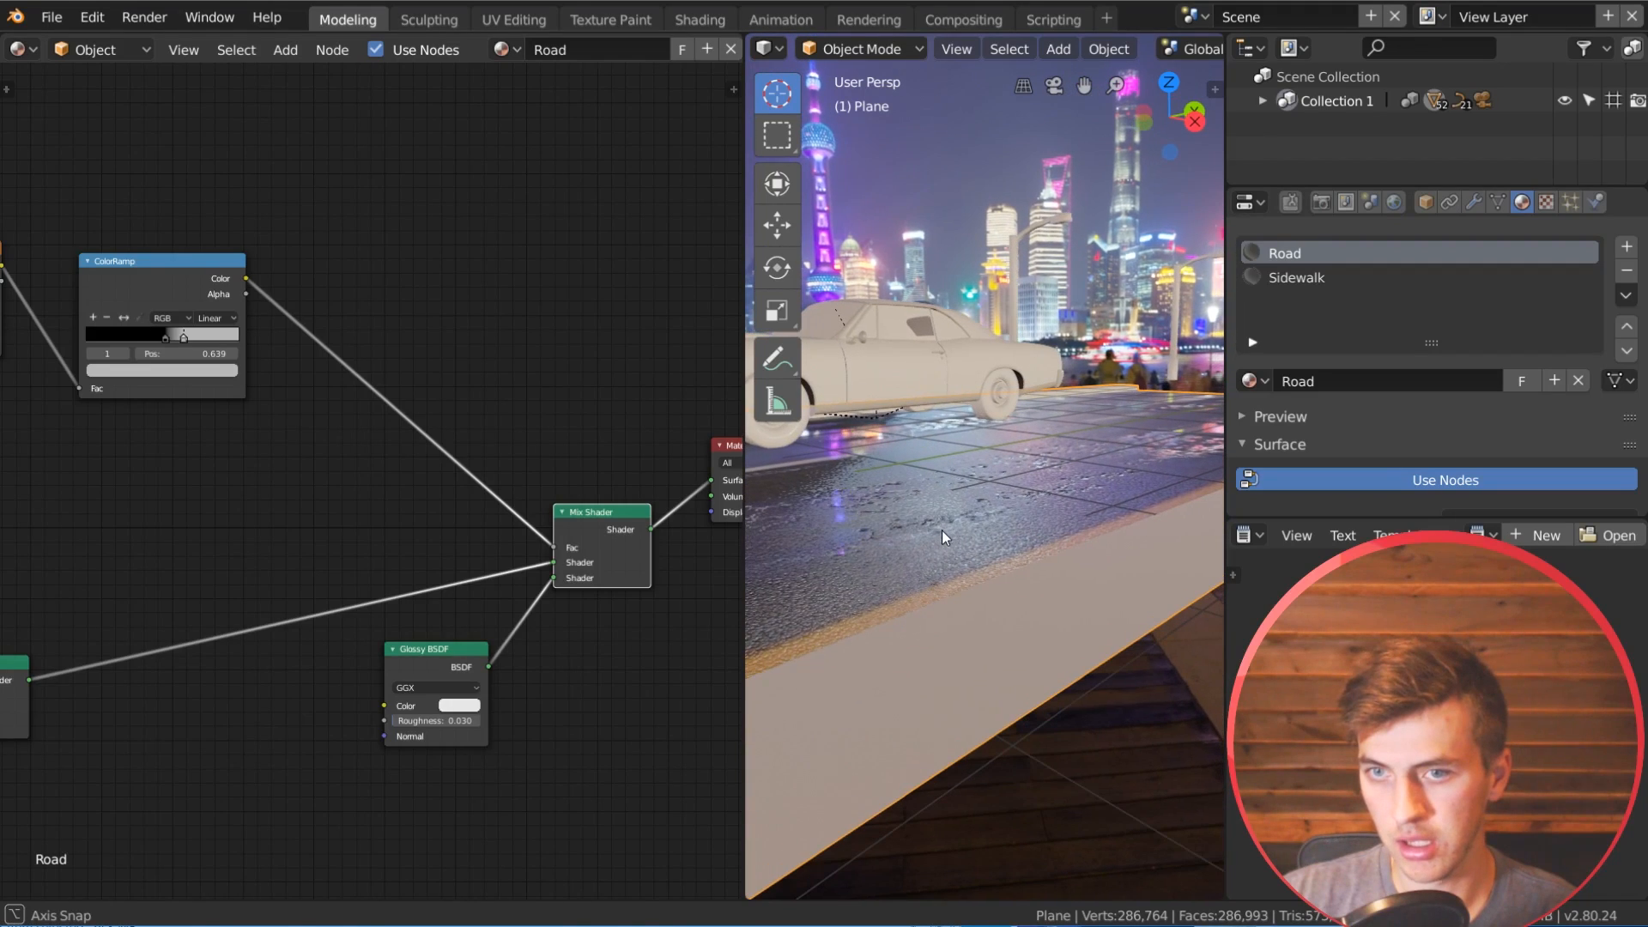
middle_drag(987, 417, 1017, 440)
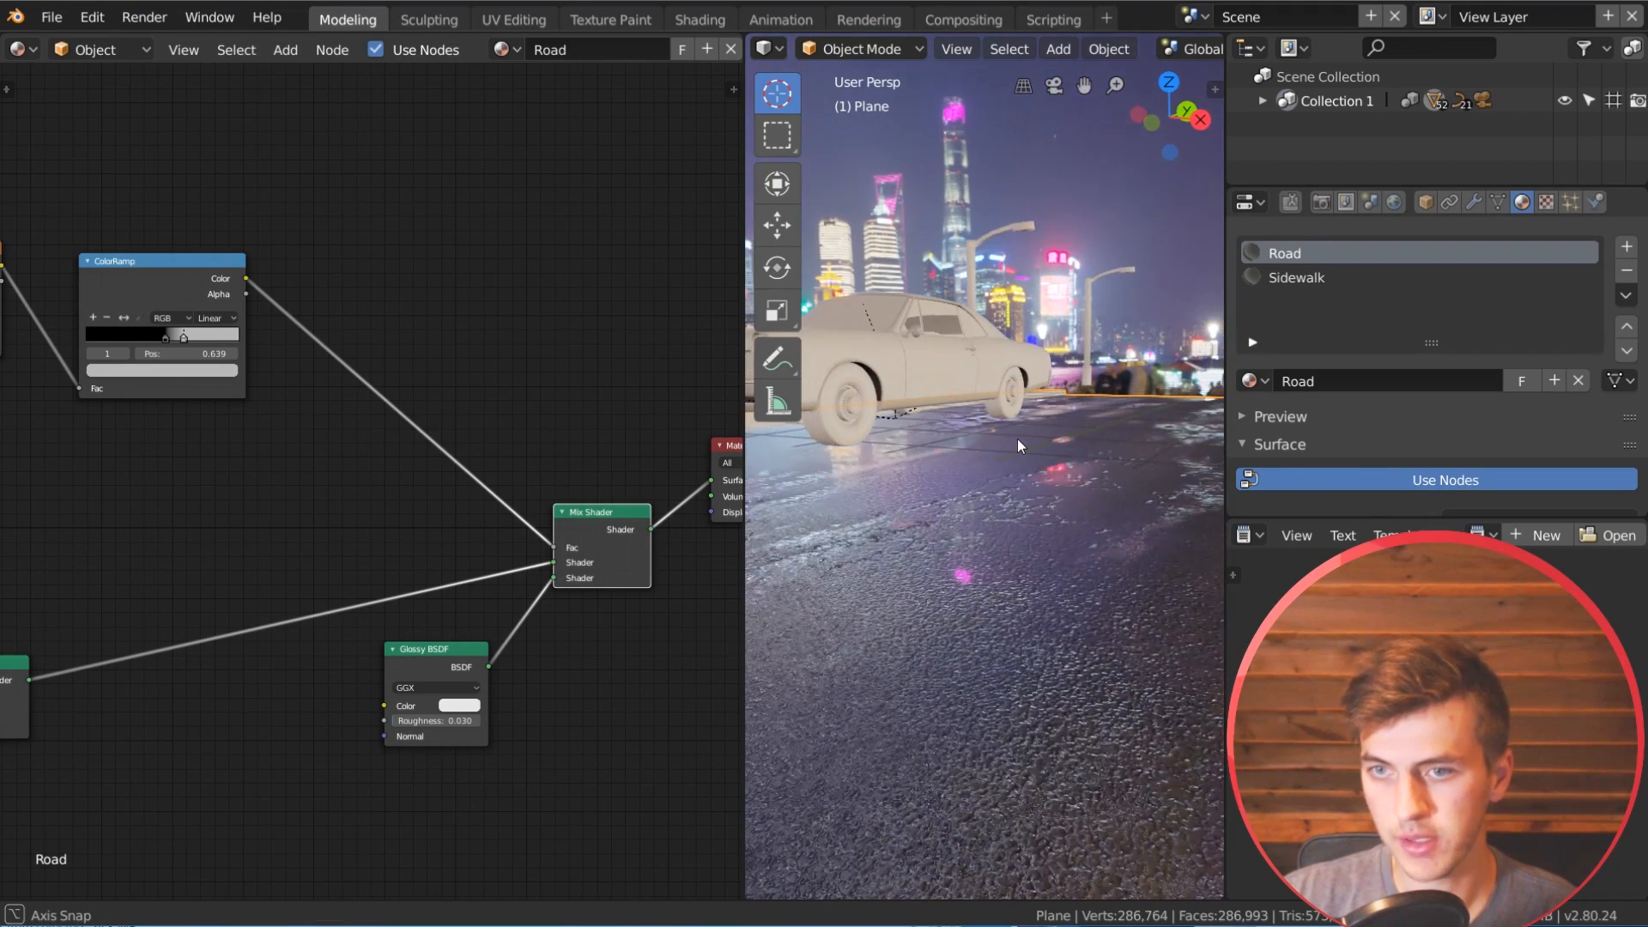
Step: Brighten the ColorRamp's light stop to nearly white and check the stronger puddle reflections on the road
click(205, 370)
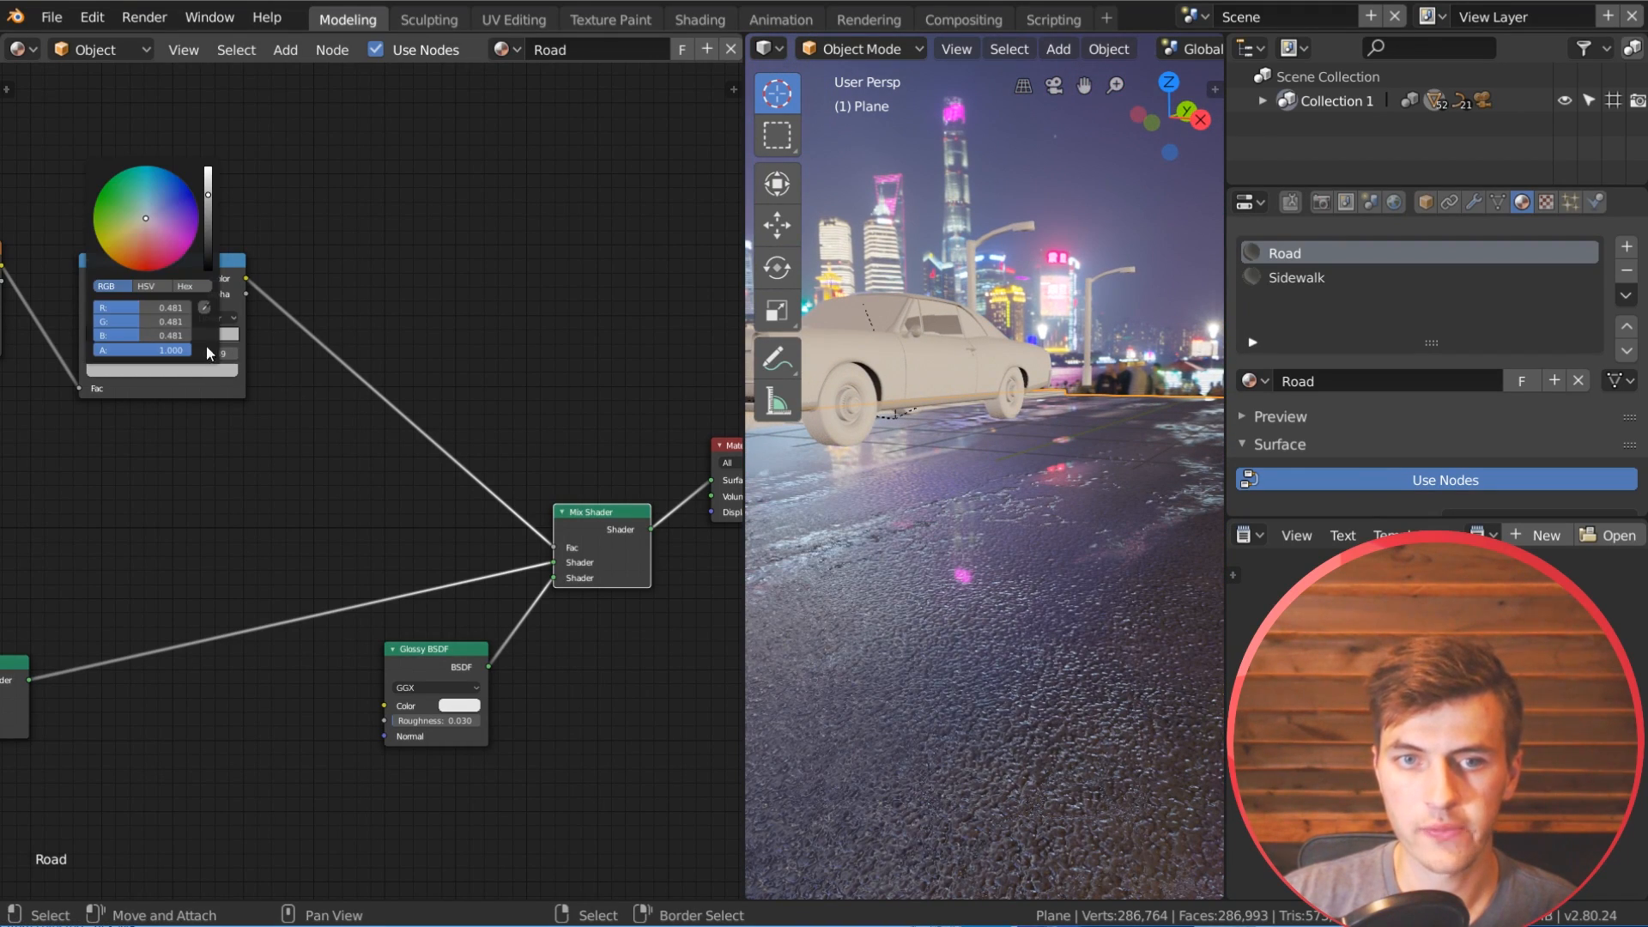
mouse_move(210, 193)
mouse_down()
mouse_move(208, 176)
mouse_move(208, 191)
mouse_up()
middle_drag(1011, 599, 1025, 589)
middle_drag(991, 510, 981, 503)
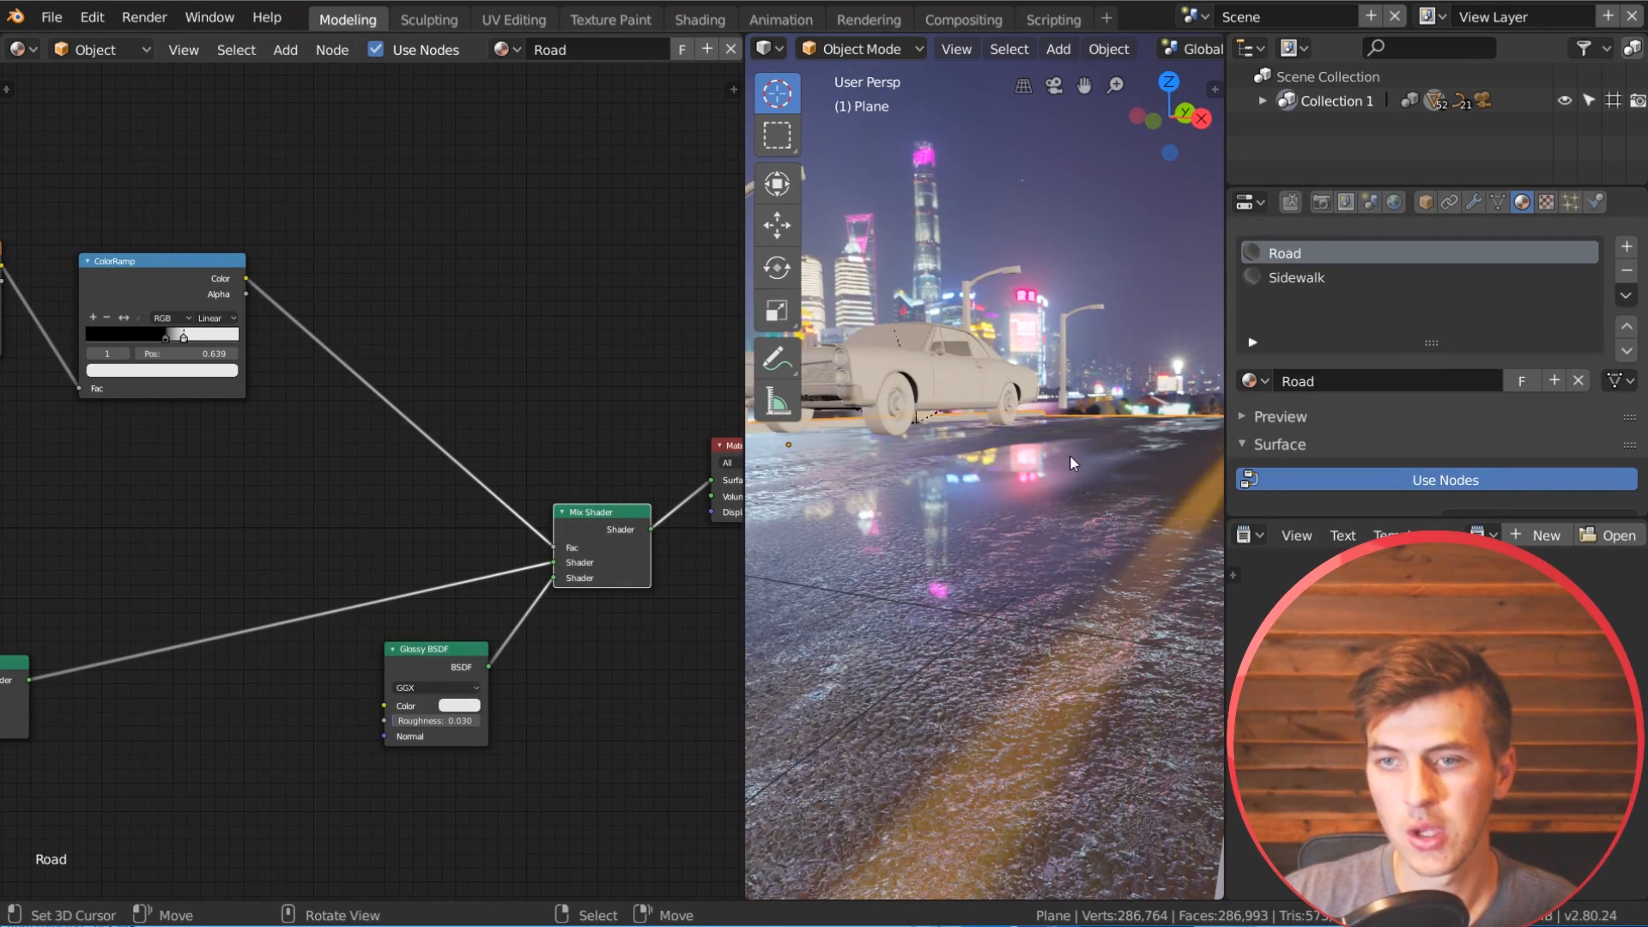
Step: Check the puddle reflections from other viewing angles and move the Glossy BSDF node slightly away from the Mix Shader
middle_drag(1070, 455, 1041, 420)
middle_drag(927, 444, 1070, 465)
middle_drag(927, 583, 889, 594)
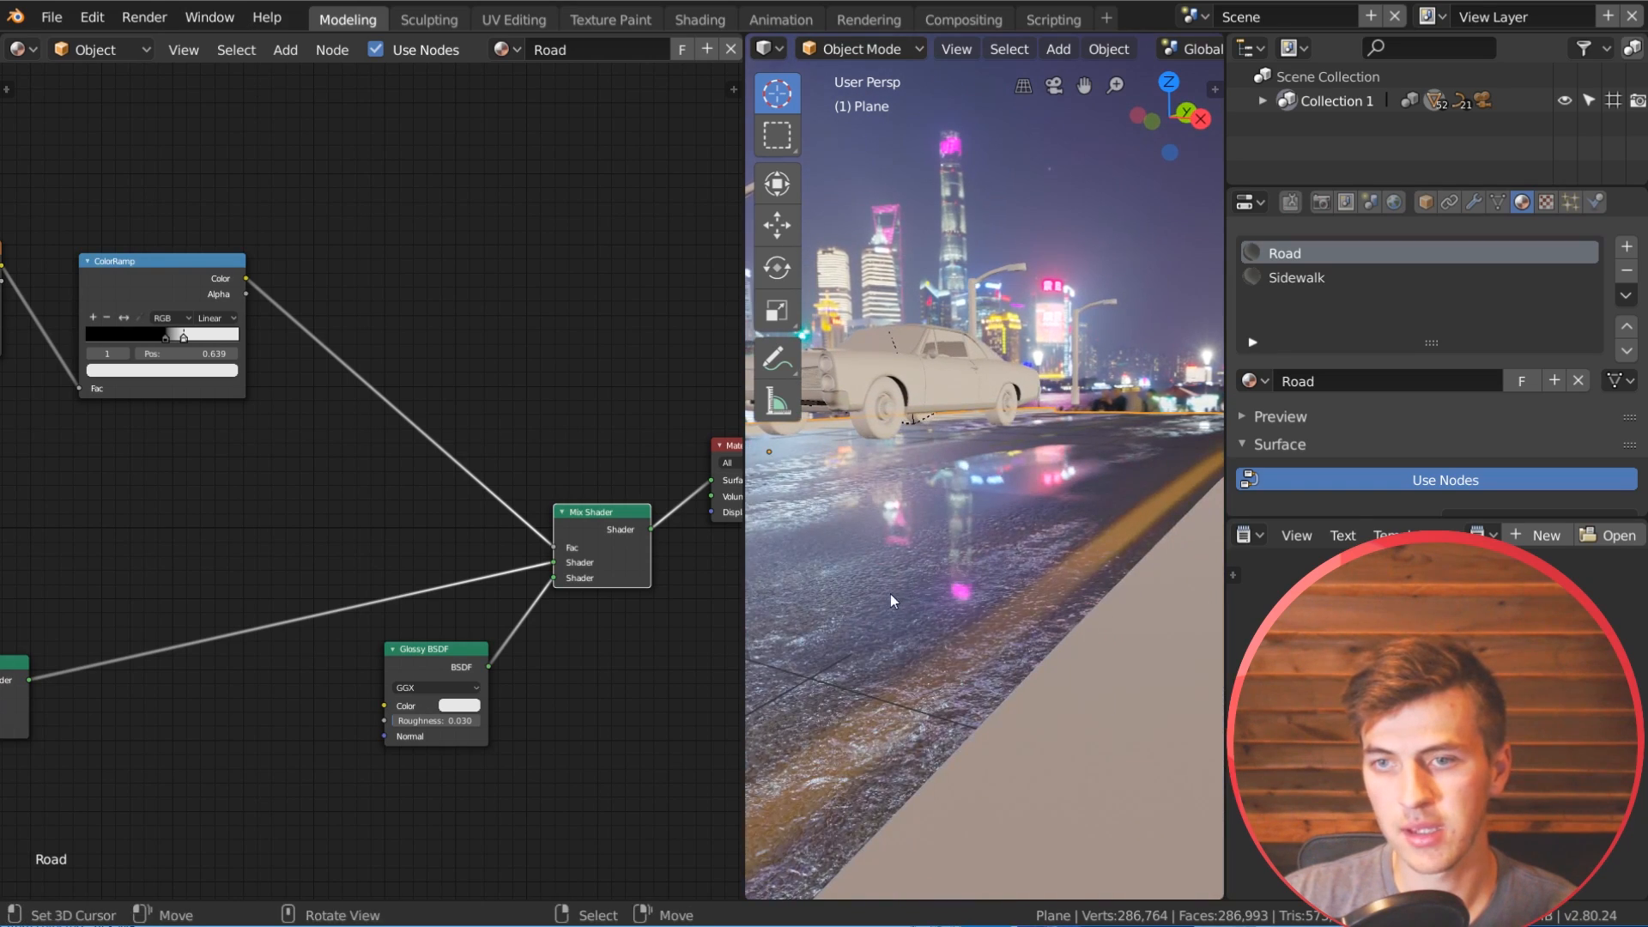
drag(480, 661, 450, 660)
middle_drag(1034, 626, 1012, 593)
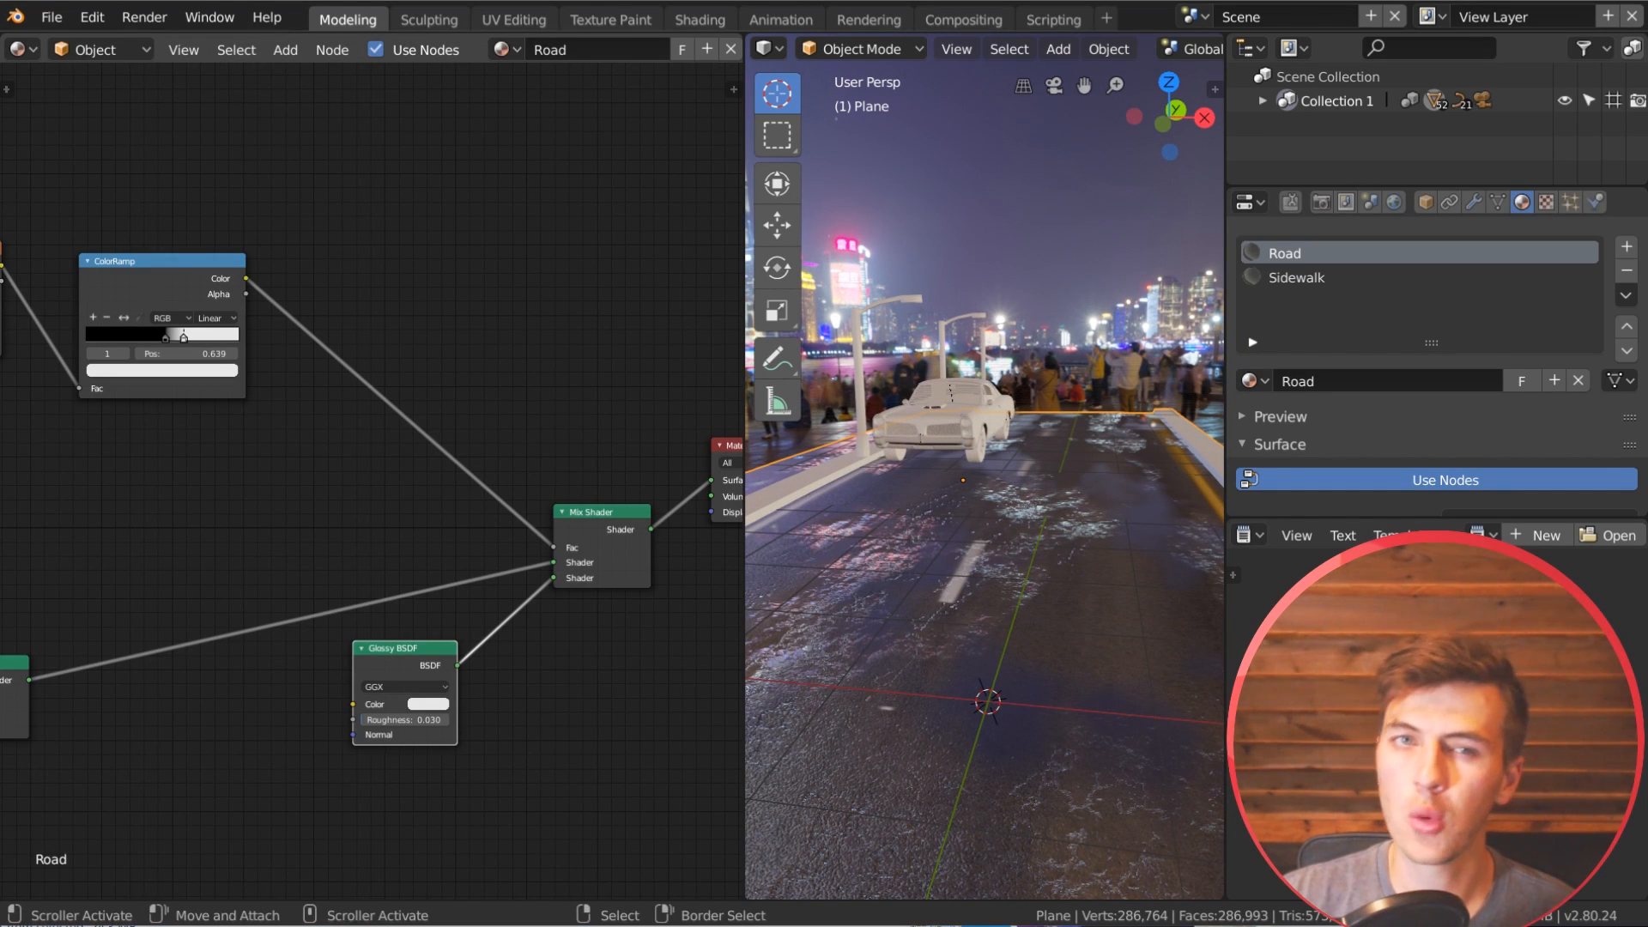
Step: Add a Bump node and connect its Normal output to the Glossy BSDF's Normal input
middle_drag(493, 383, 518, 250)
drag(388, 496, 402, 520)
middle_drag(462, 513, 492, 385)
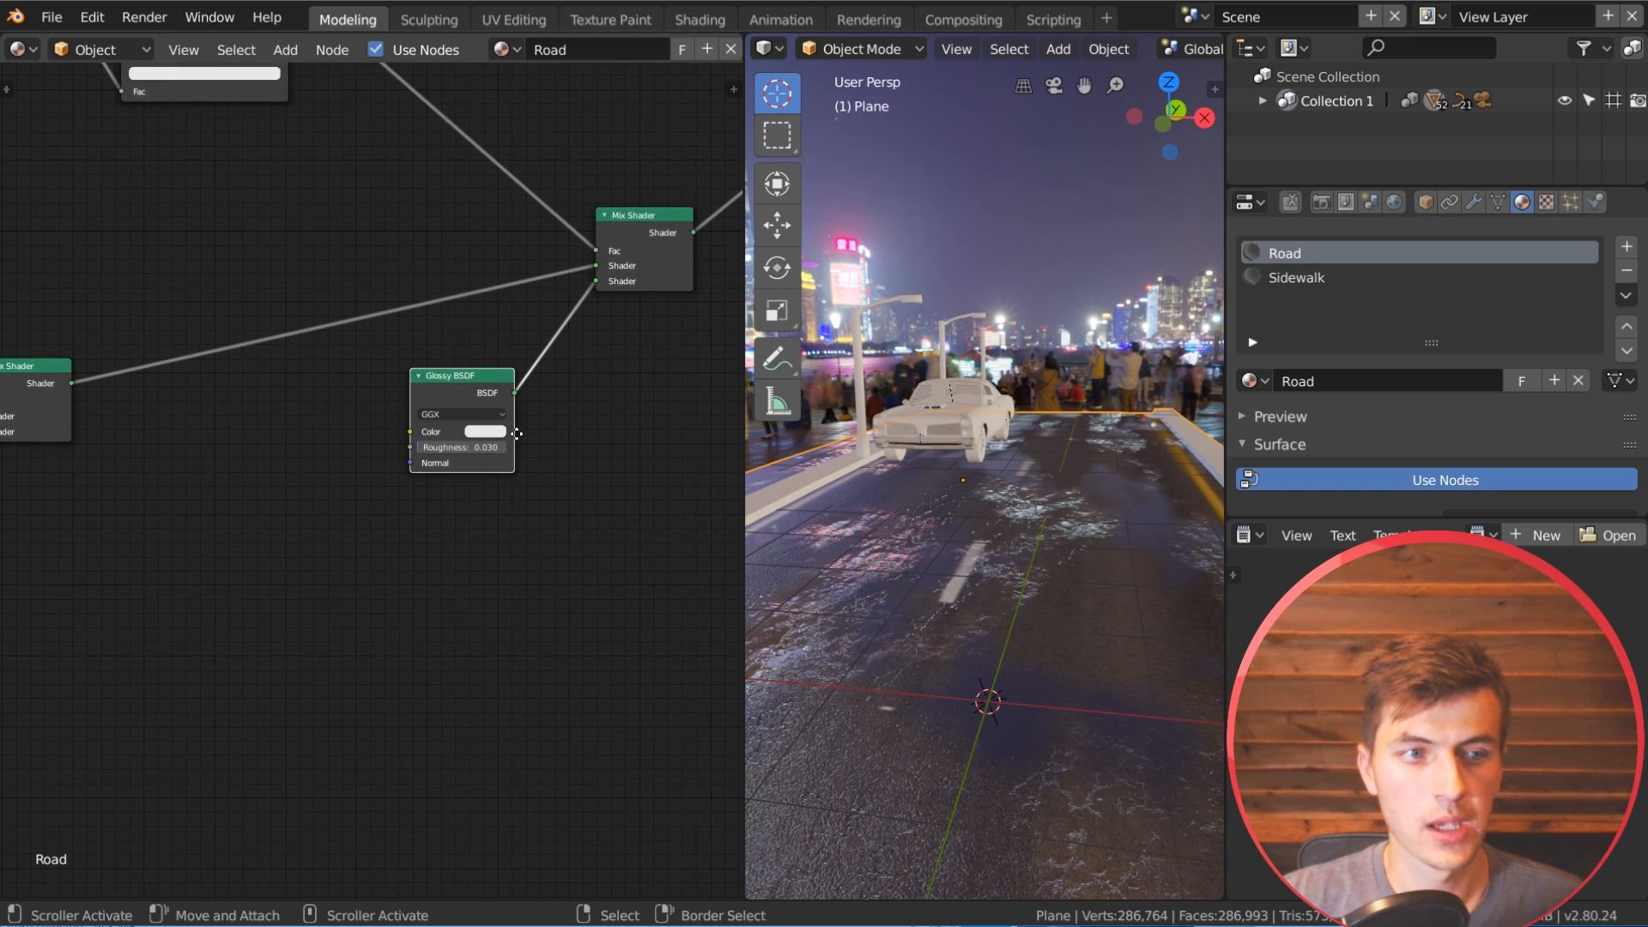
scroll(477, 501, up, 1)
key(shift+a)
mouse_move(258, 637)
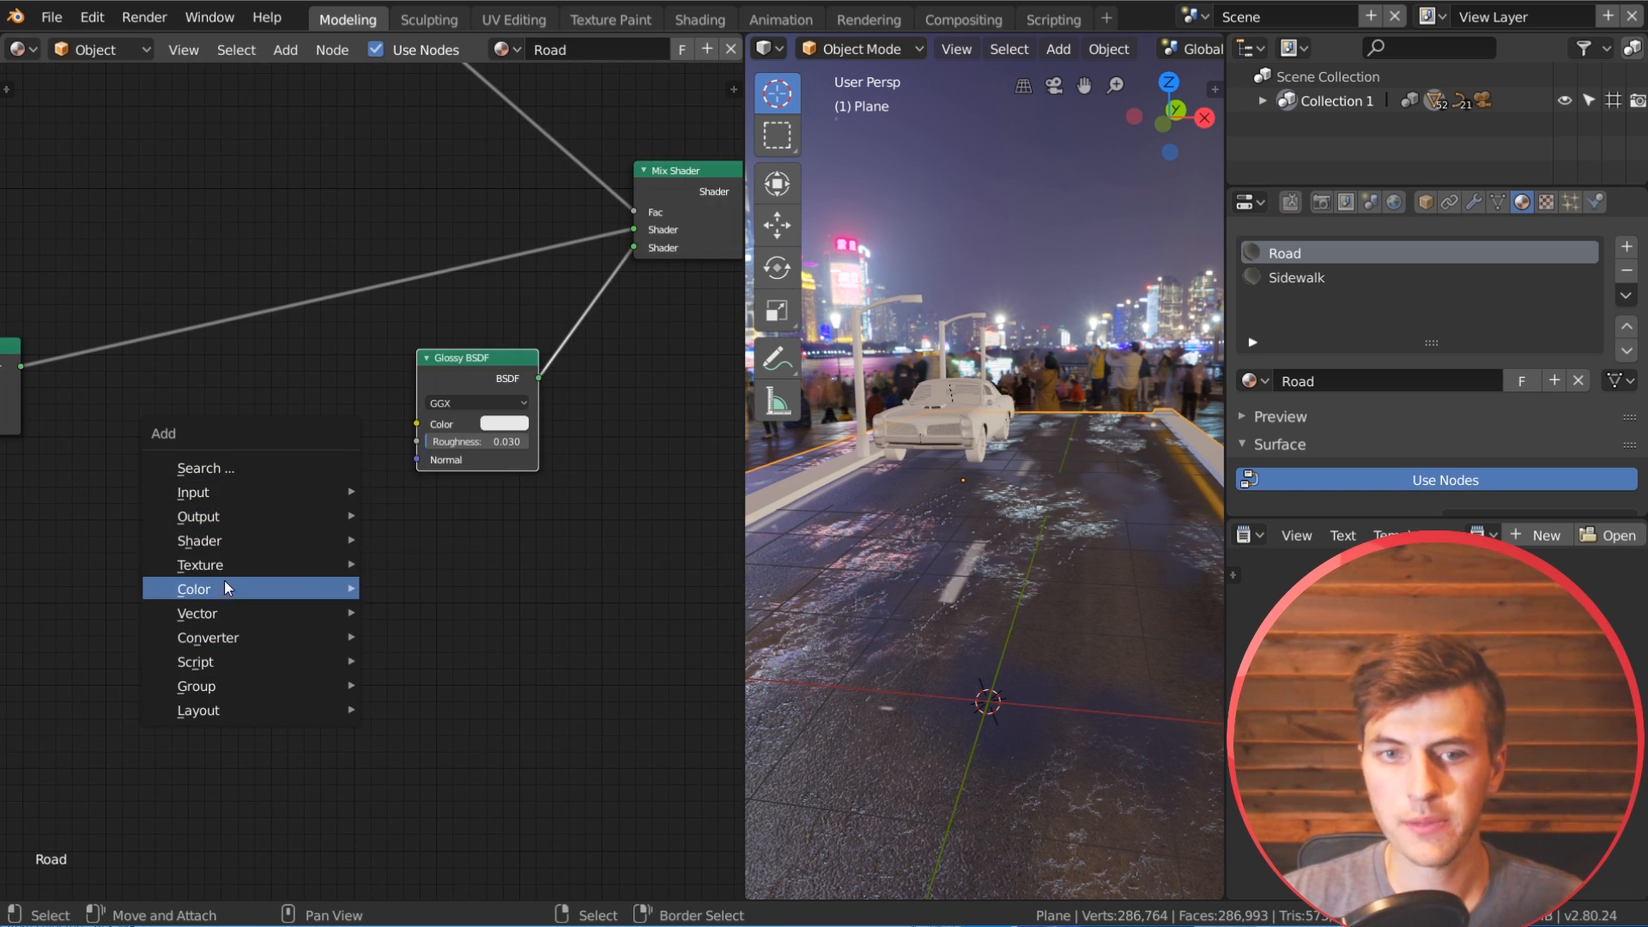
mouse_move(218, 618)
click(451, 615)
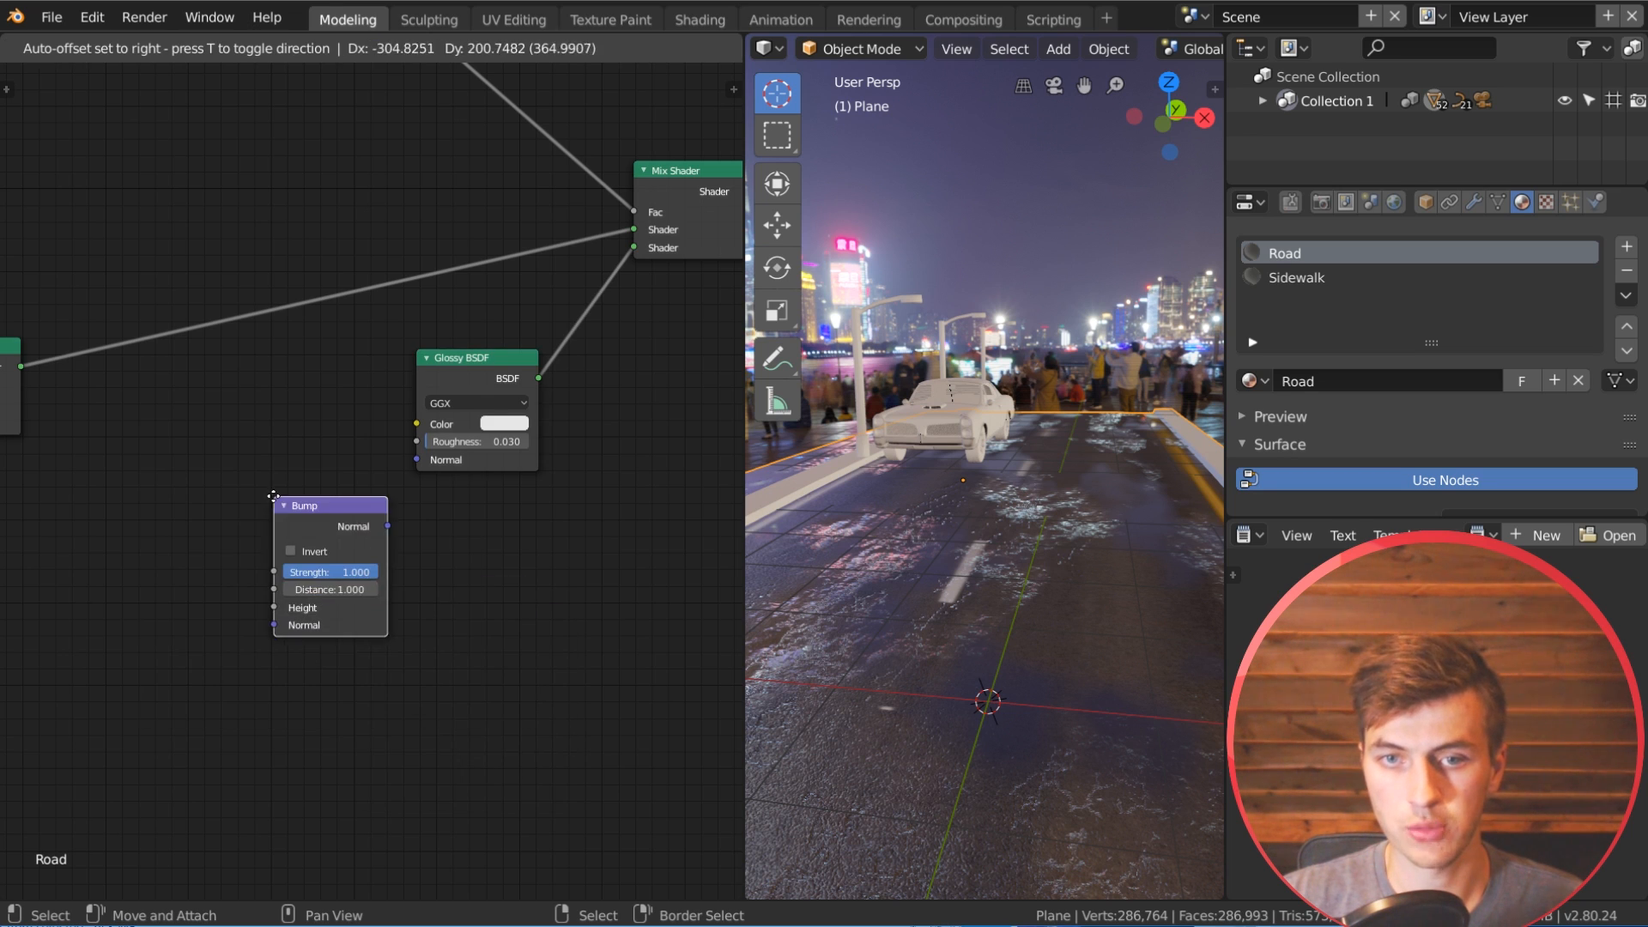
drag(325, 524, 410, 455)
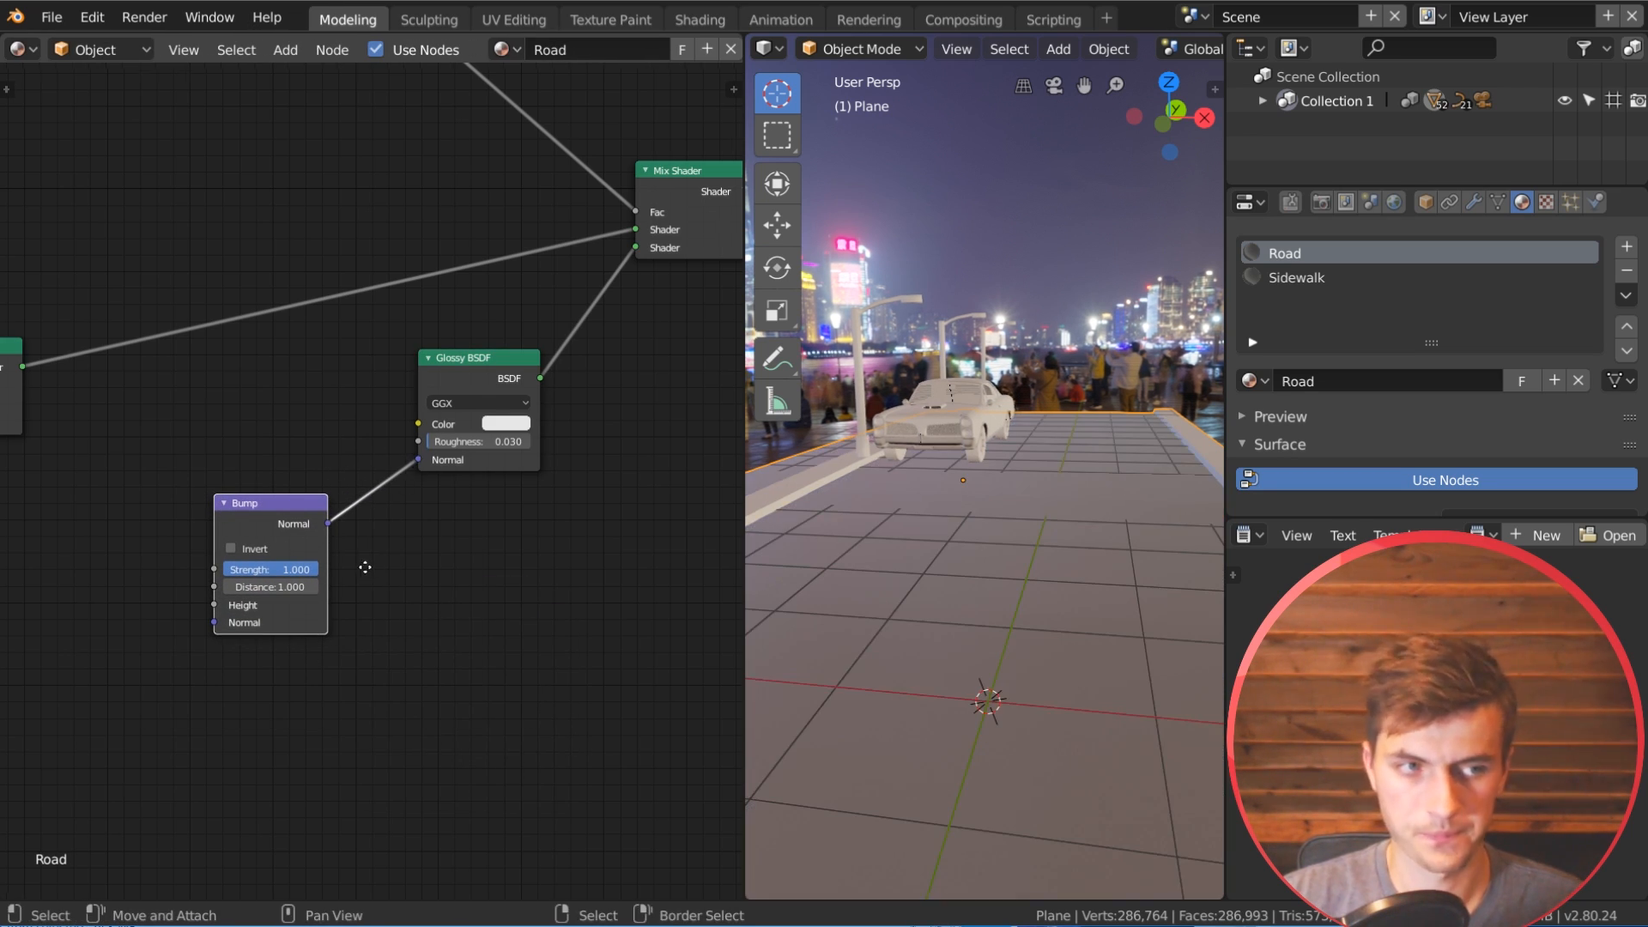
middle_drag(357, 568, 454, 558)
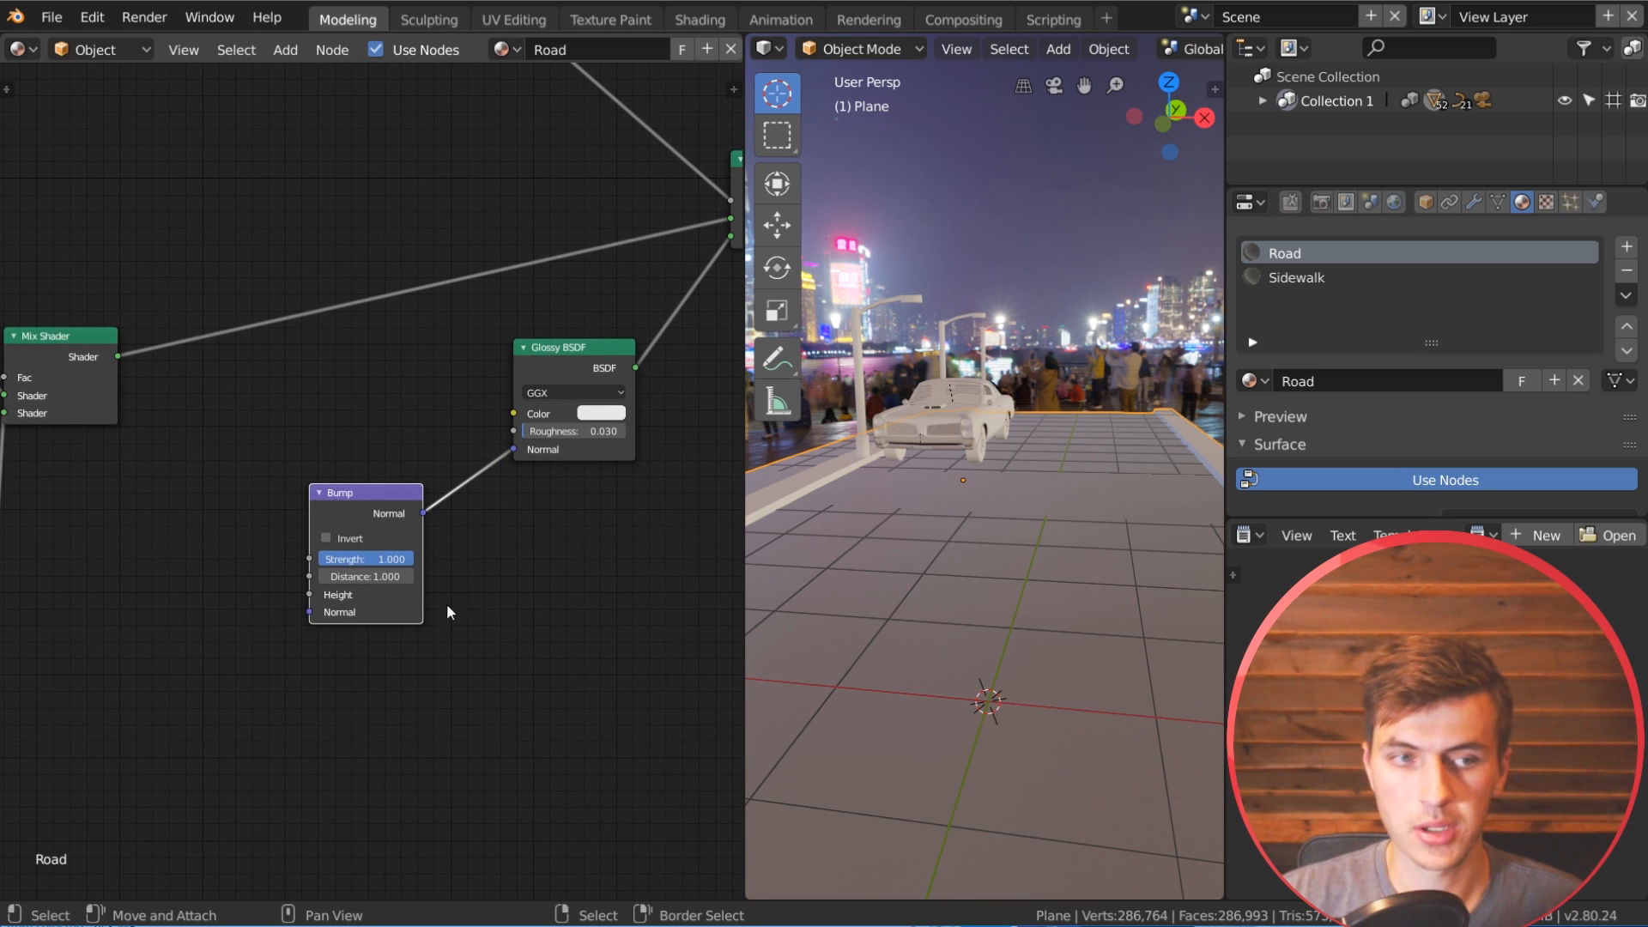
middle_drag(208, 640, 269, 604)
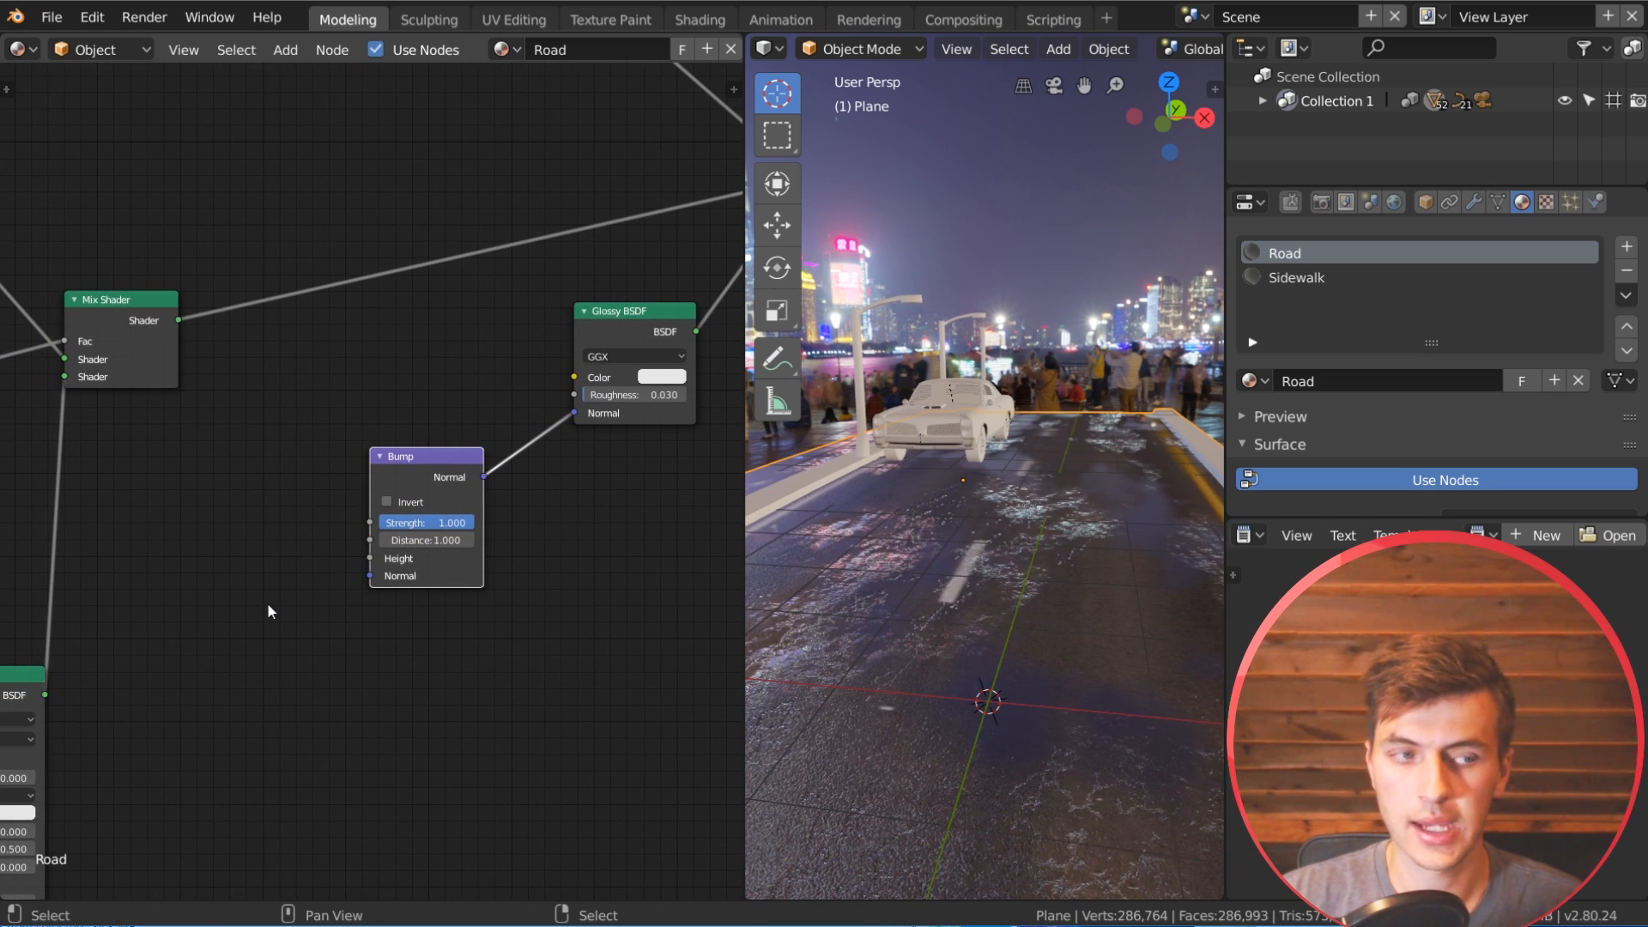
Step: Duplicate the Noise Texture and ColorRamp pair that masks the puddles and place the copies below the Bump node
drag(633, 326, 674, 311)
scroll(493, 330, down, 4)
middle_drag(481, 319, 552, 570)
click(438, 273)
shift+click(211, 243)
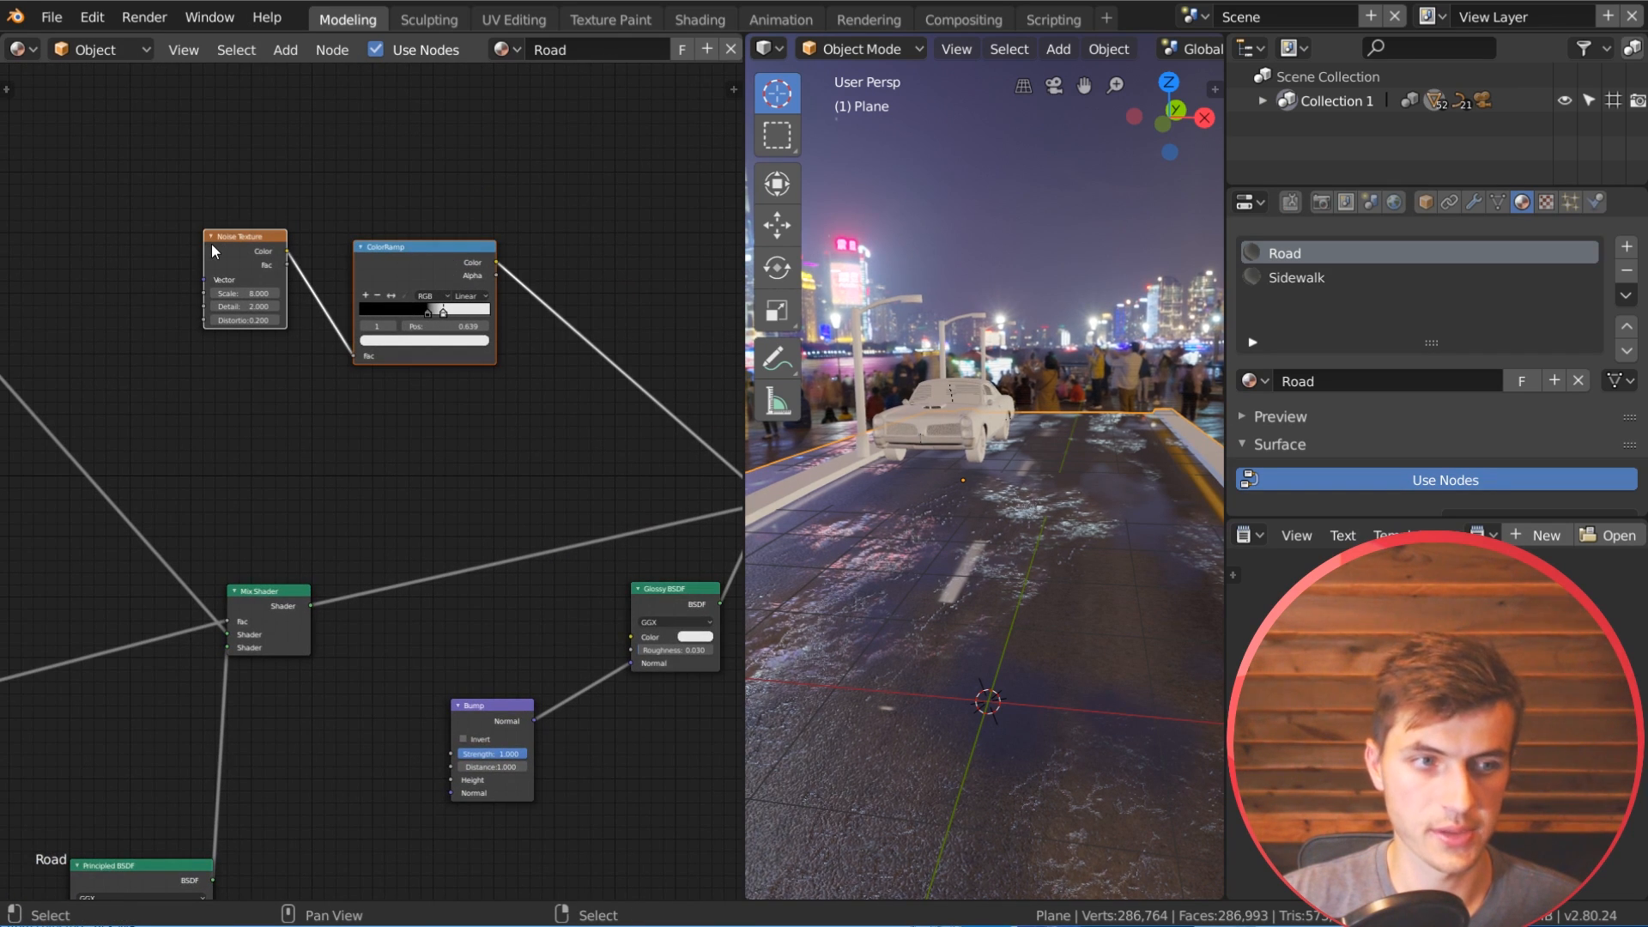
key(shift+d)
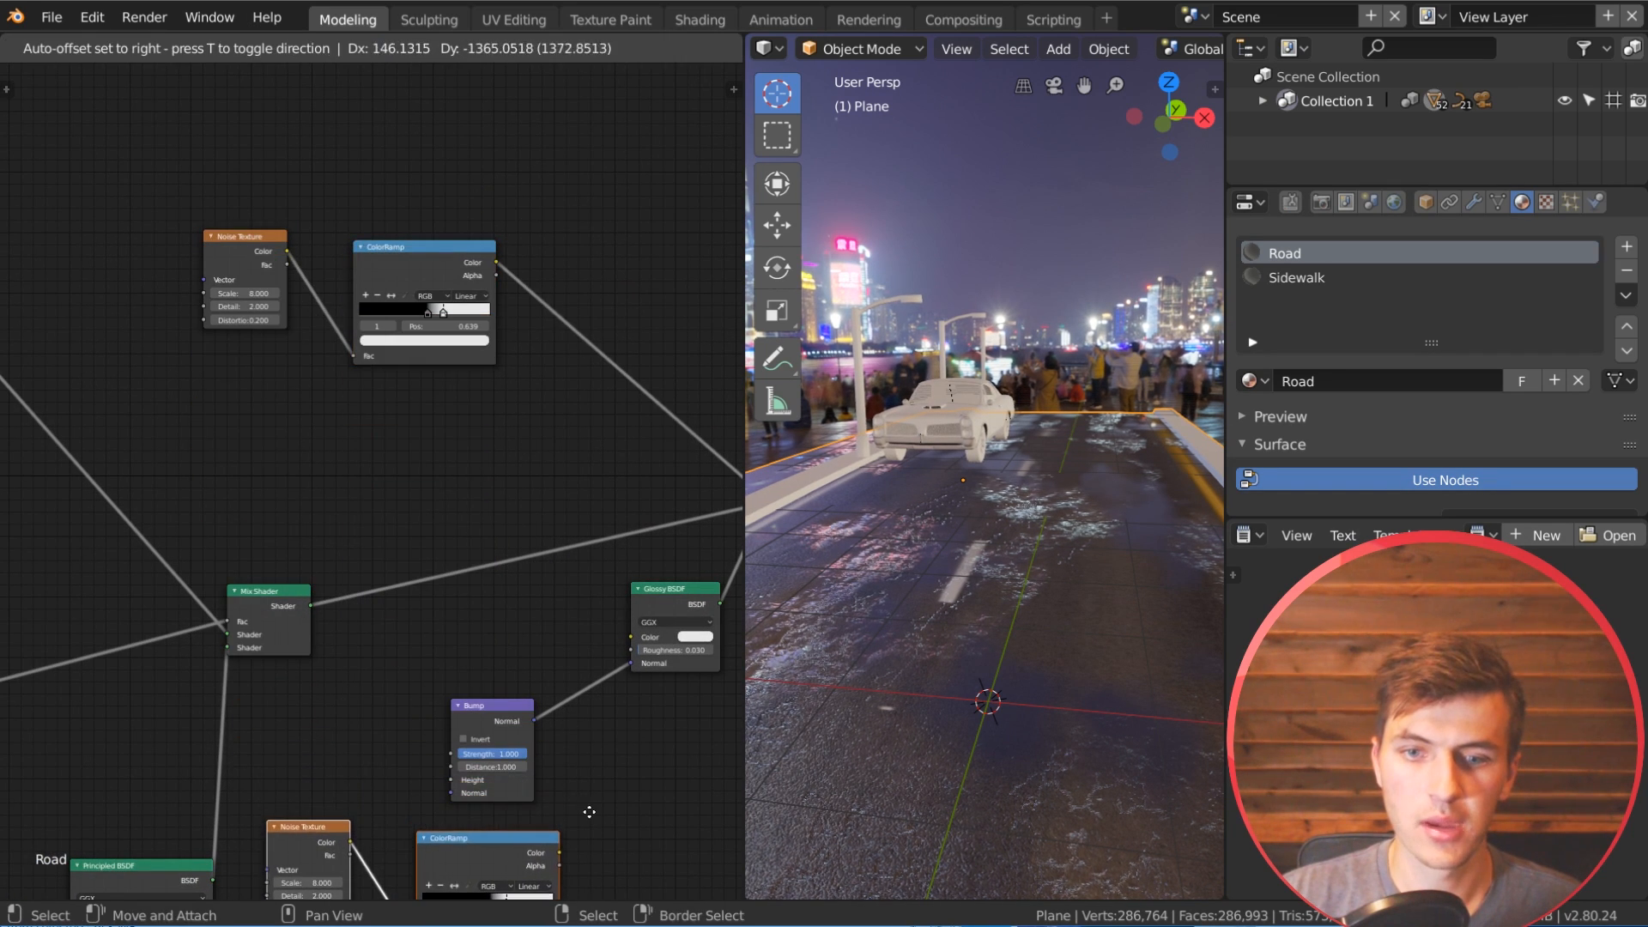
click(597, 843)
Step: Rearrange the Glossy BSDF, Bump and duplicated ColorRamp nodes so they line up as a chain with room between them
middle_drag(587, 636, 464, 431)
drag(365, 496, 413, 463)
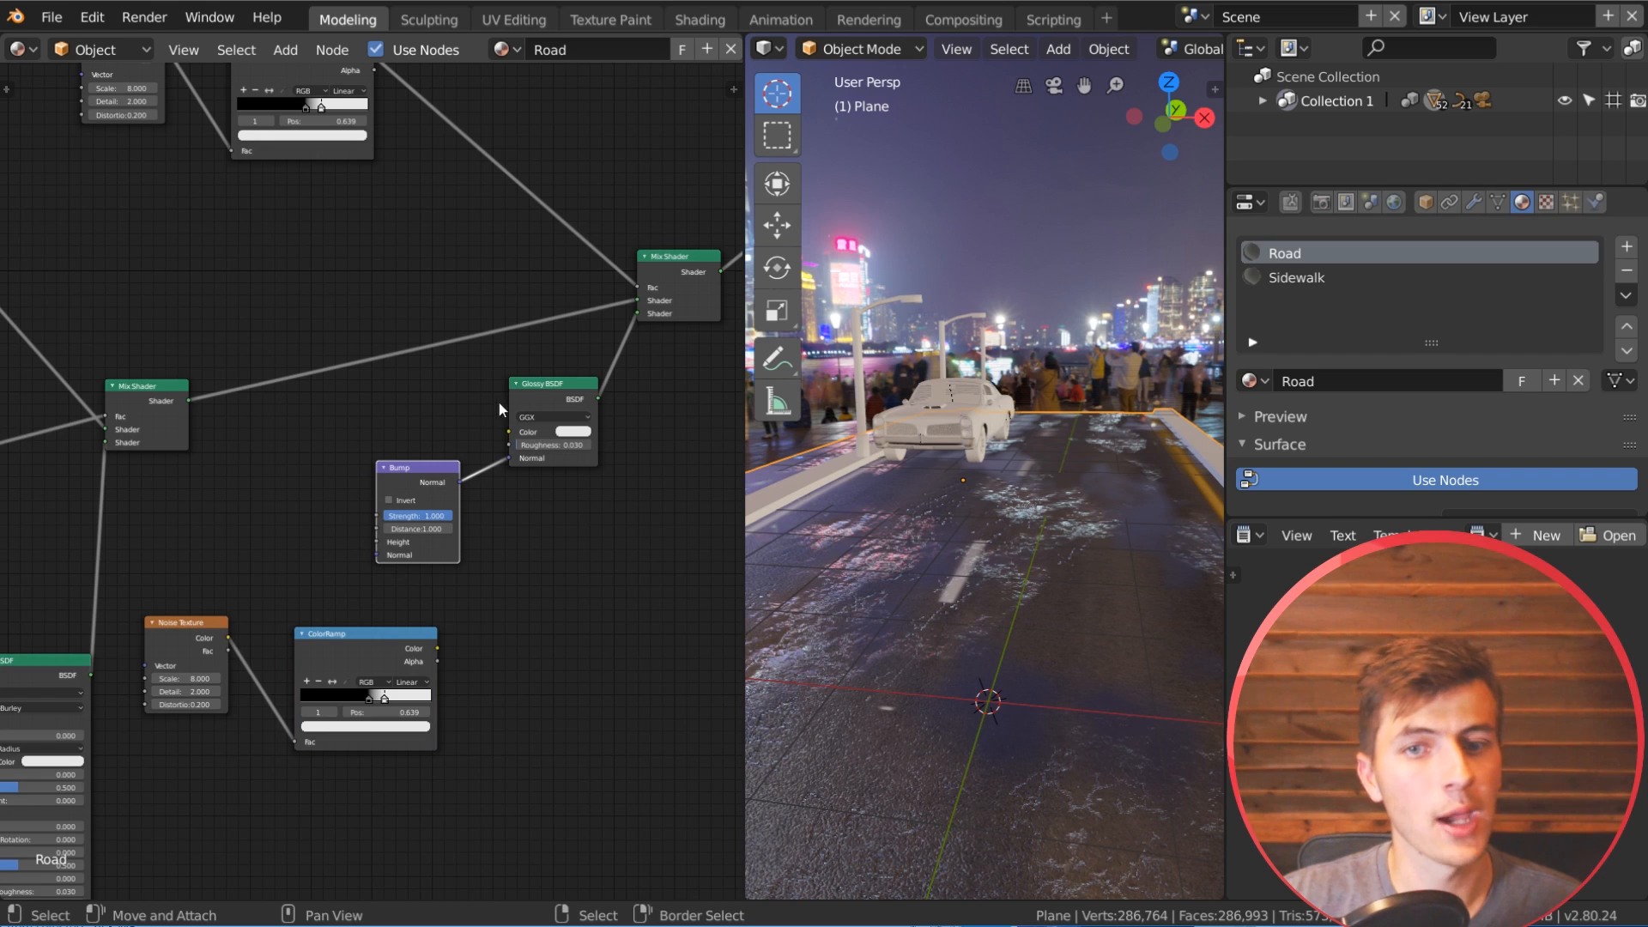
drag(558, 384, 600, 345)
drag(423, 467, 478, 437)
drag(389, 647, 372, 564)
scroll(400, 540, up, 3)
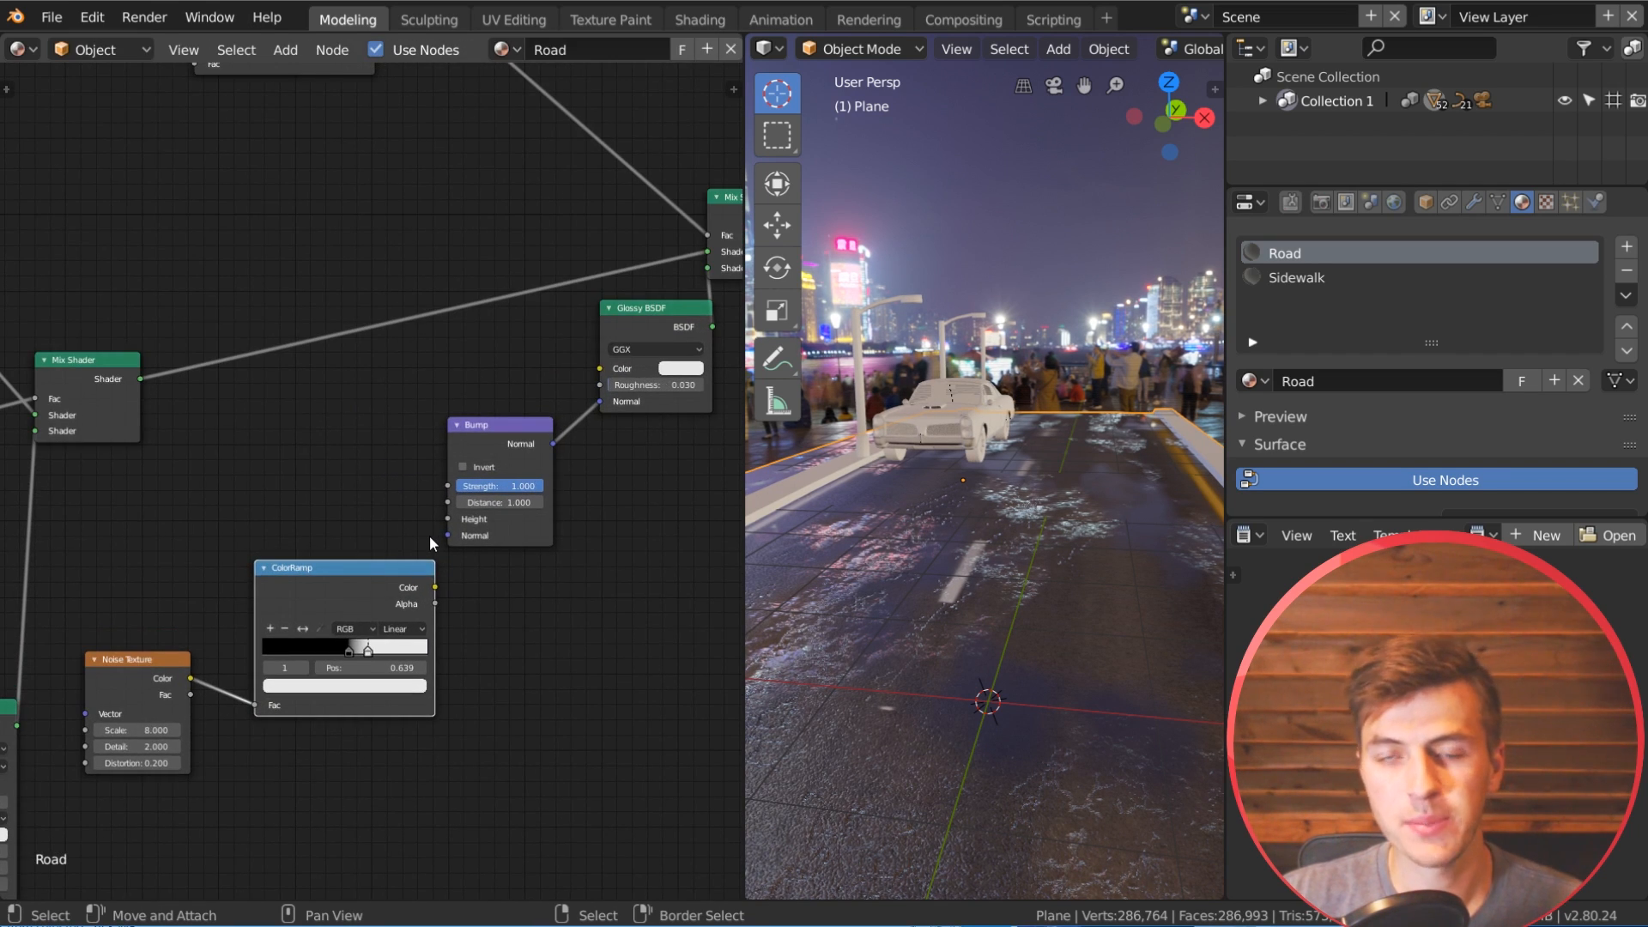
middle_drag(472, 483, 519, 455)
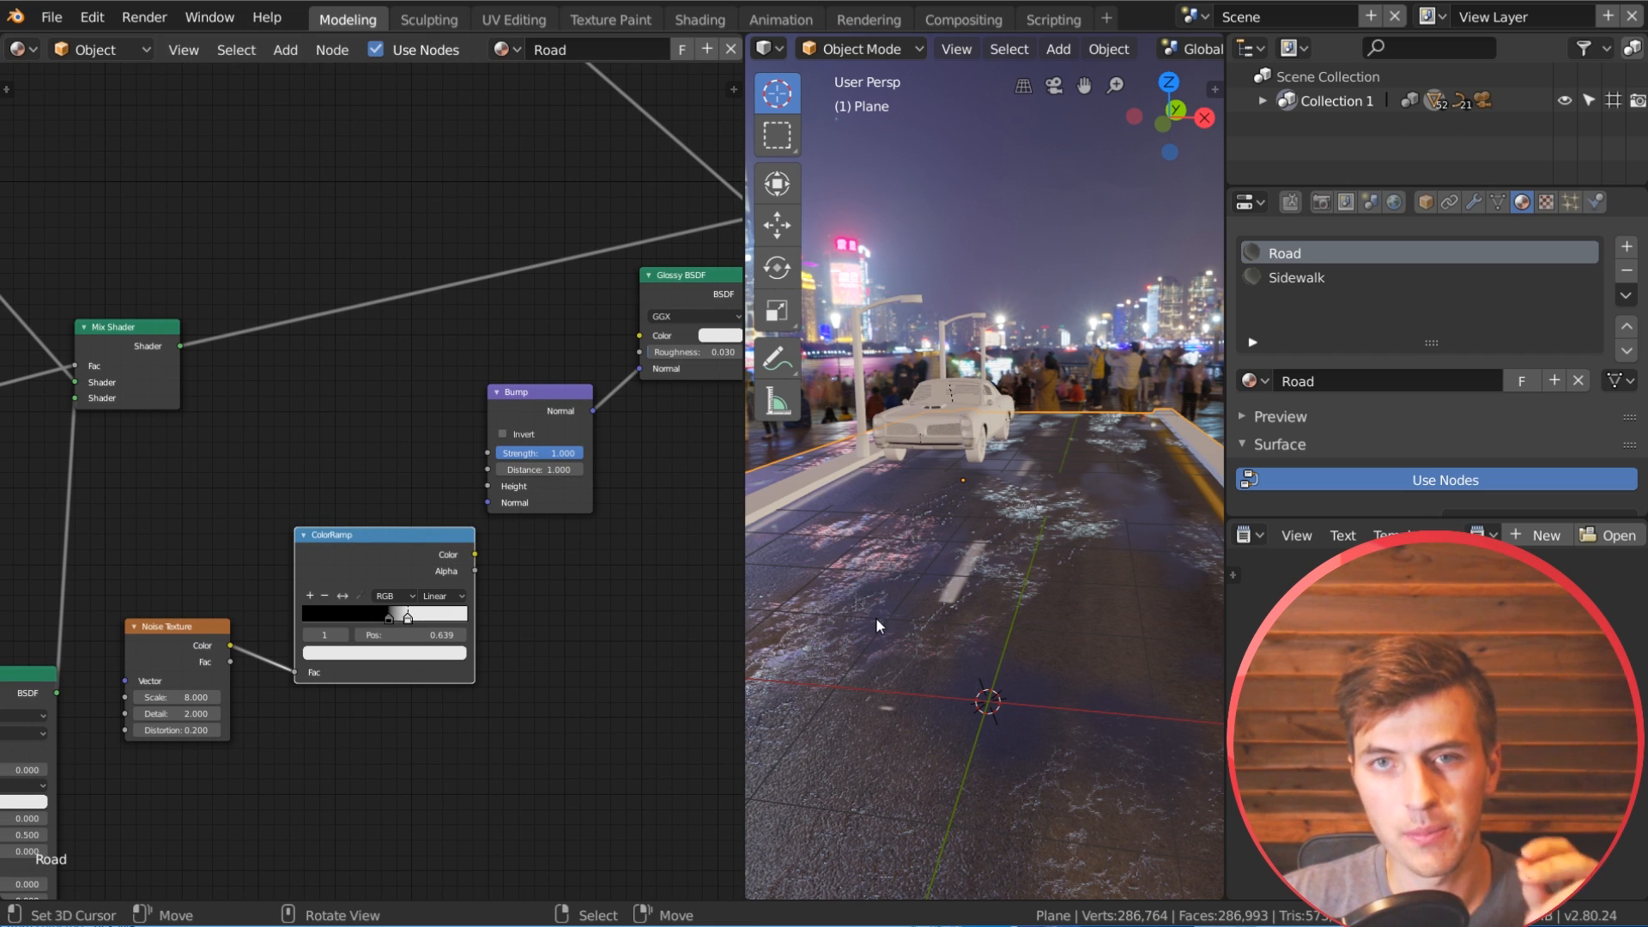
Step: Set the duplicated Noise Texture's scale to 300 and spread its ColorRamp stops apart, with the light stop at 0.725
middle_drag(1015, 714, 904, 661)
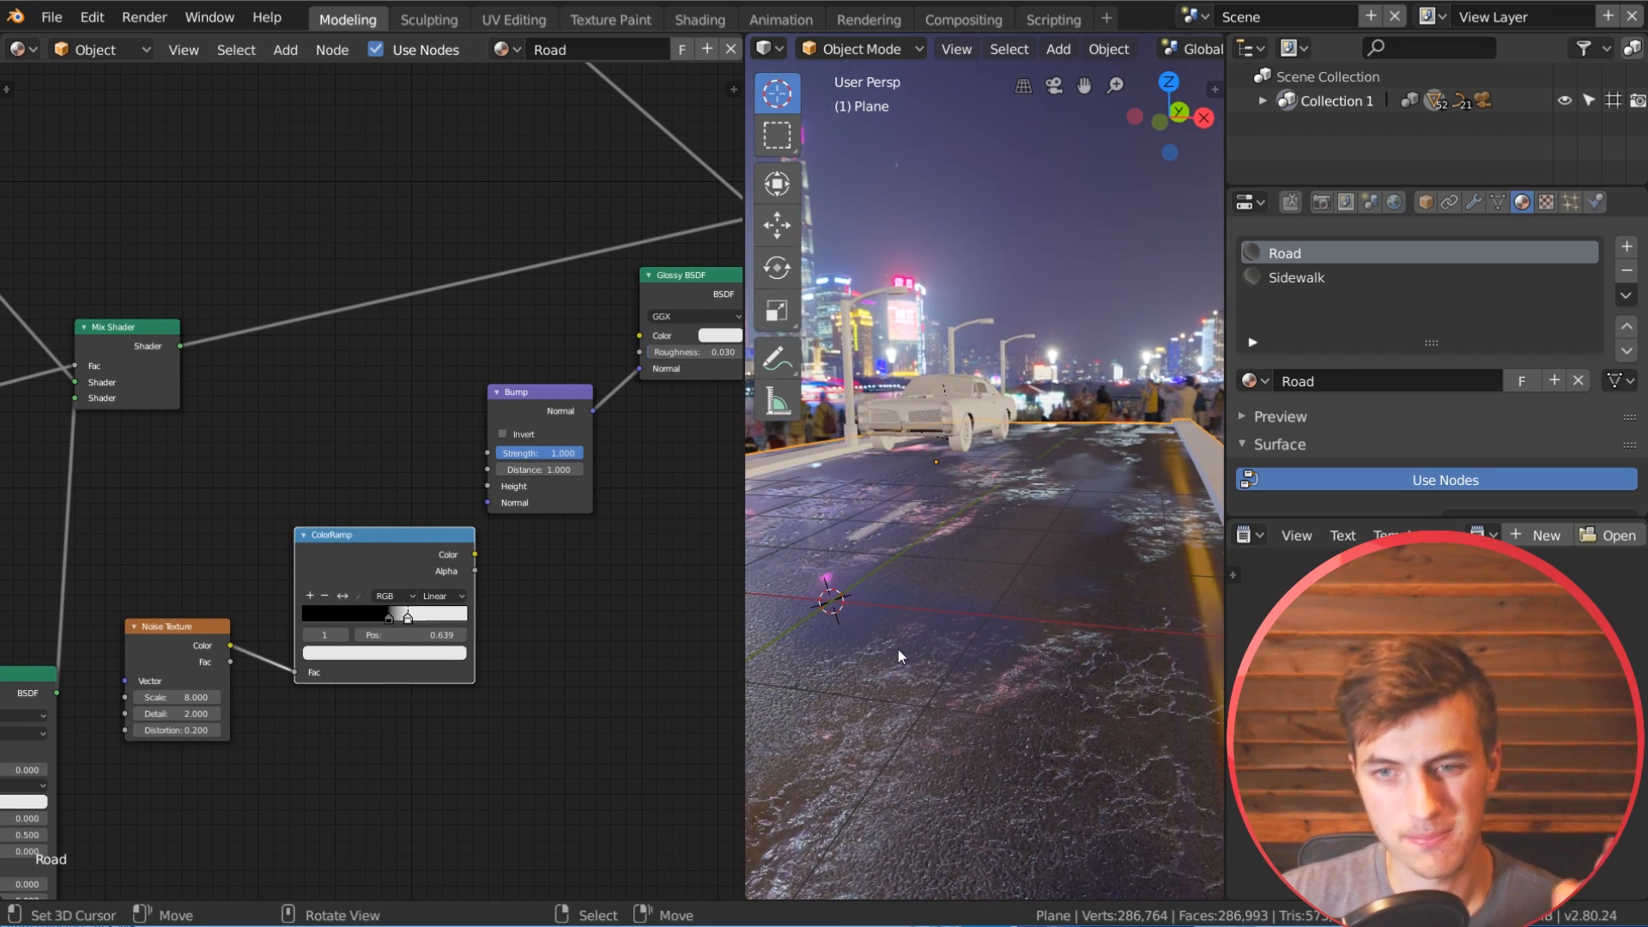
scroll(885, 648, up, 2)
mouse_move(914, 683)
shift+middle_down()
mouse_move(967, 666)
mouse_move(889, 700)
shift+middle_up()
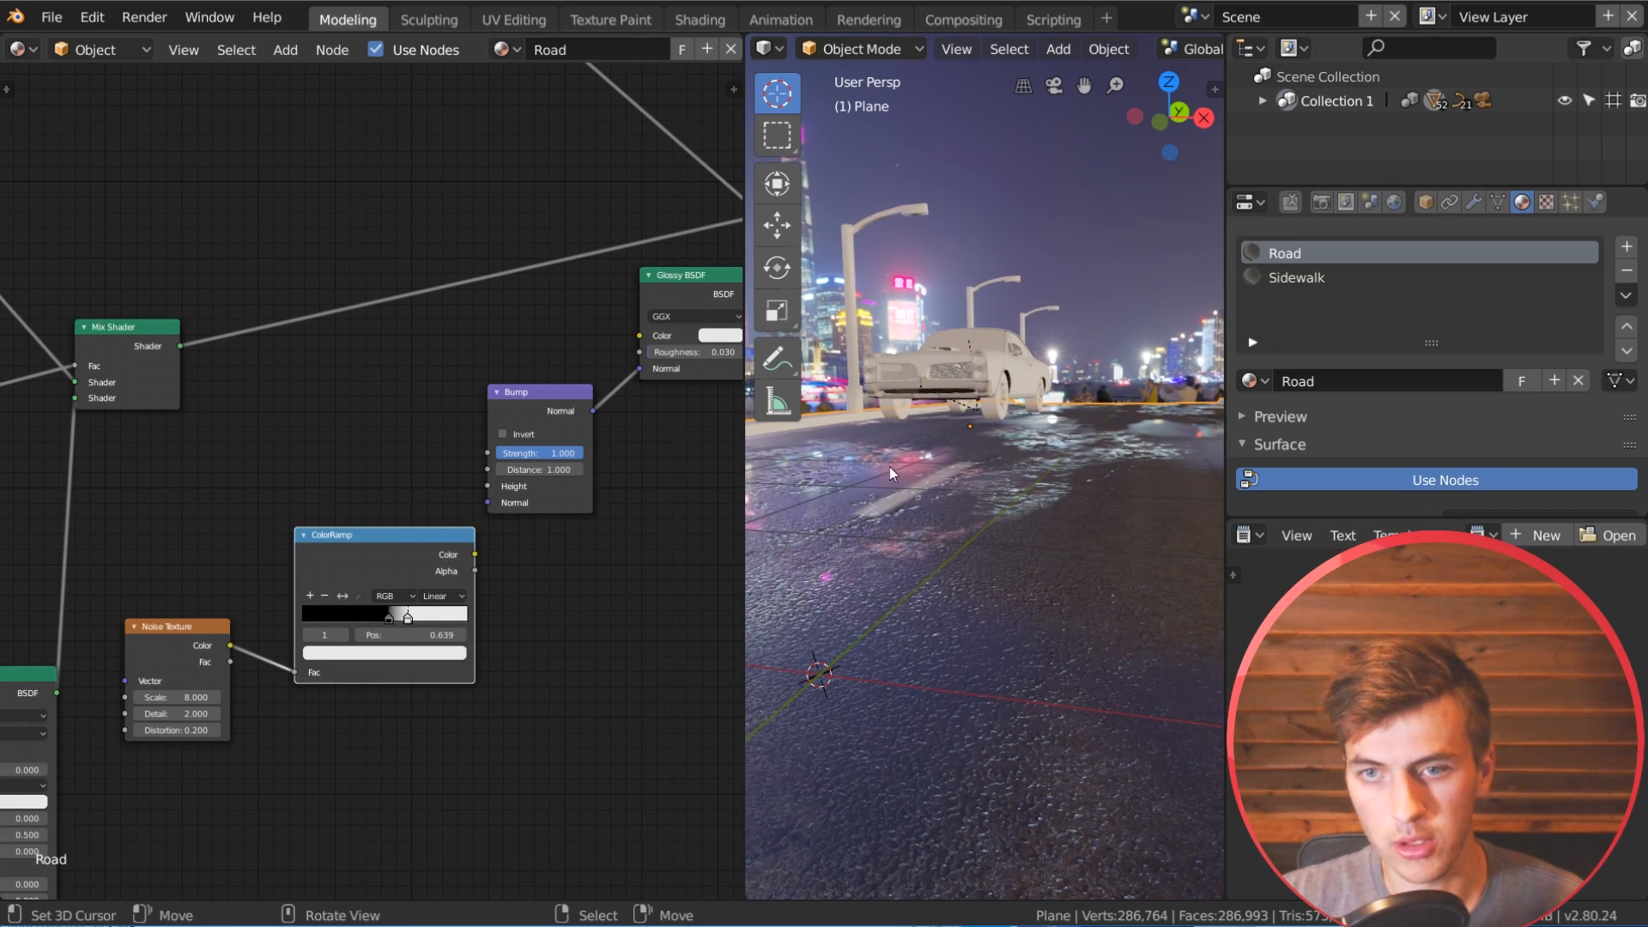
click(175, 694)
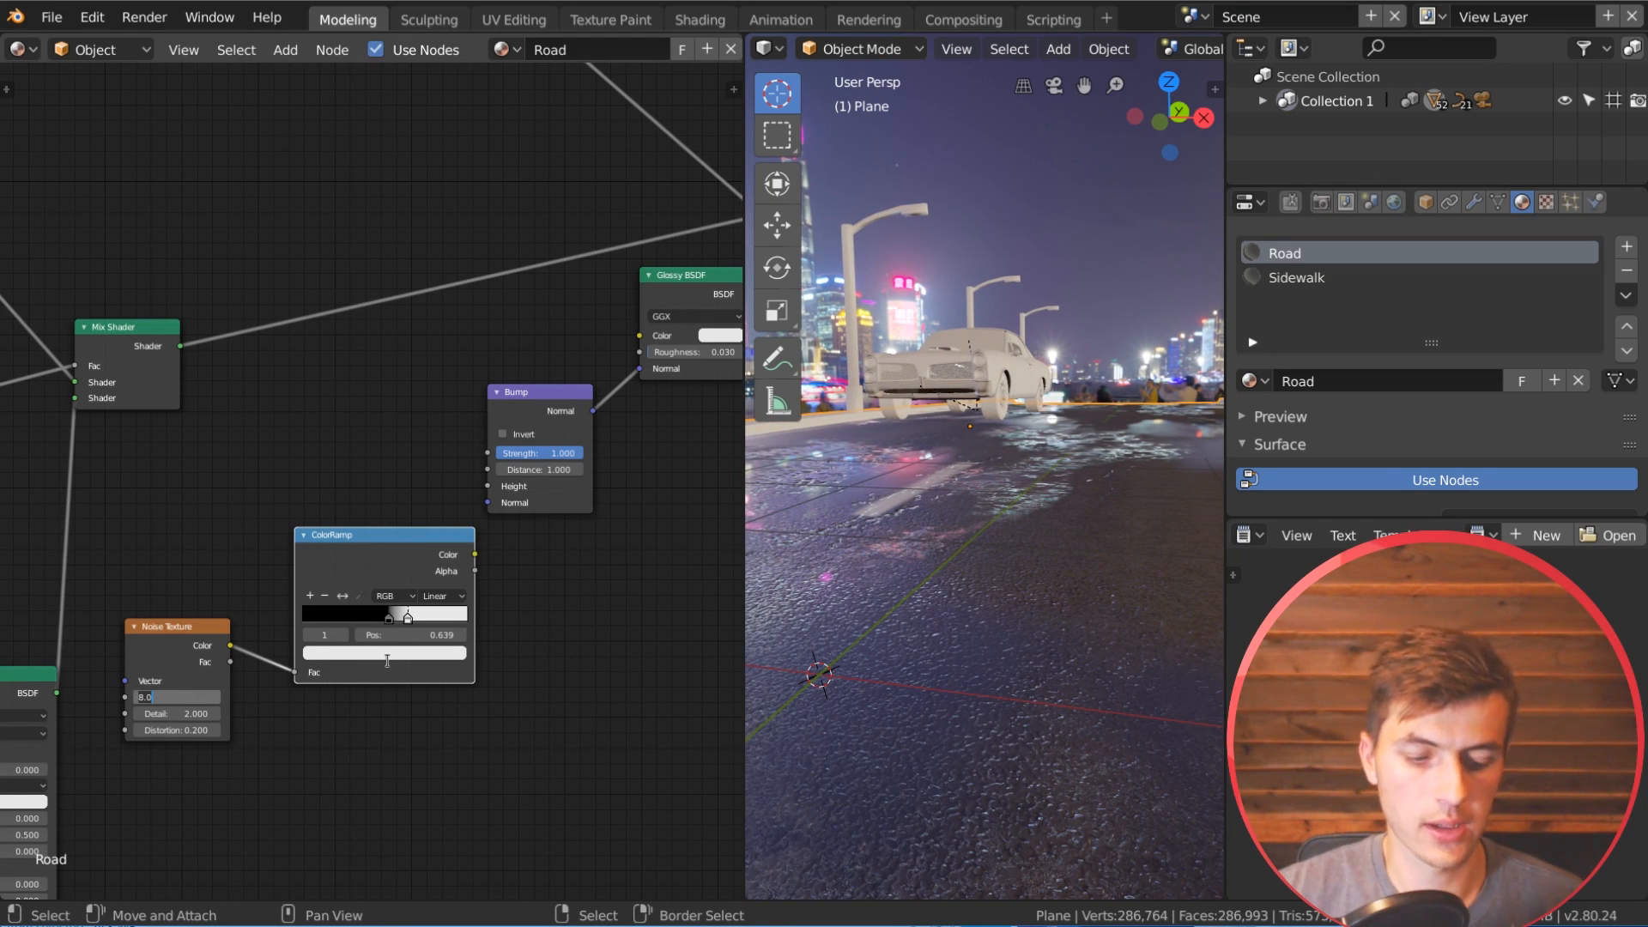
text(300)
key(Return)
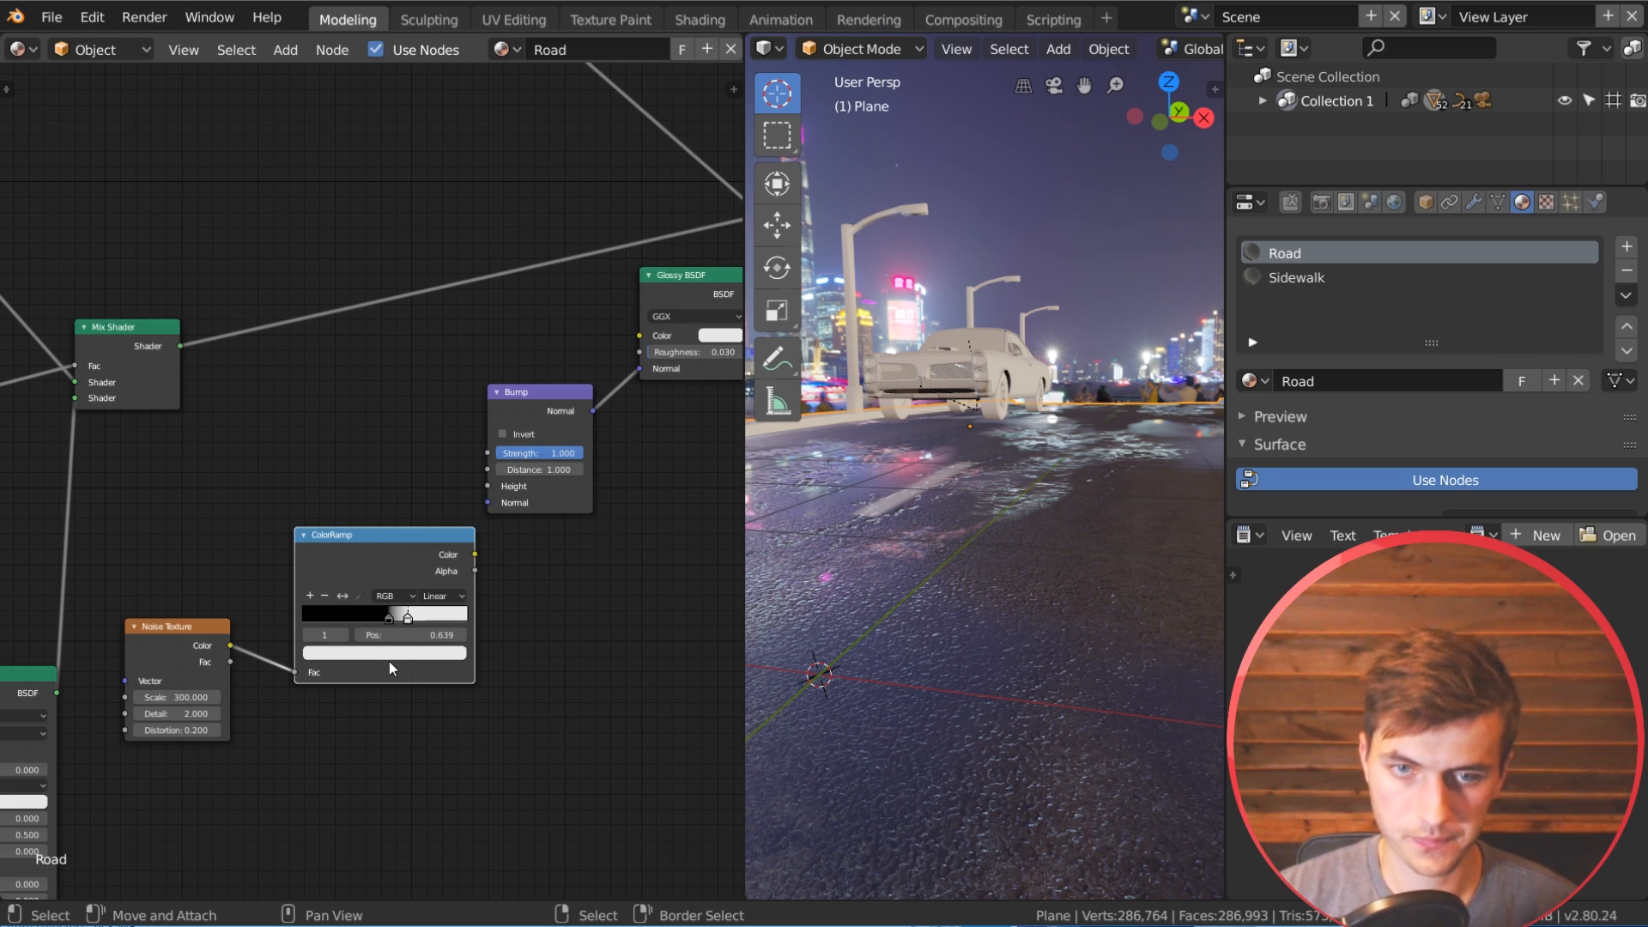
drag(386, 615, 422, 618)
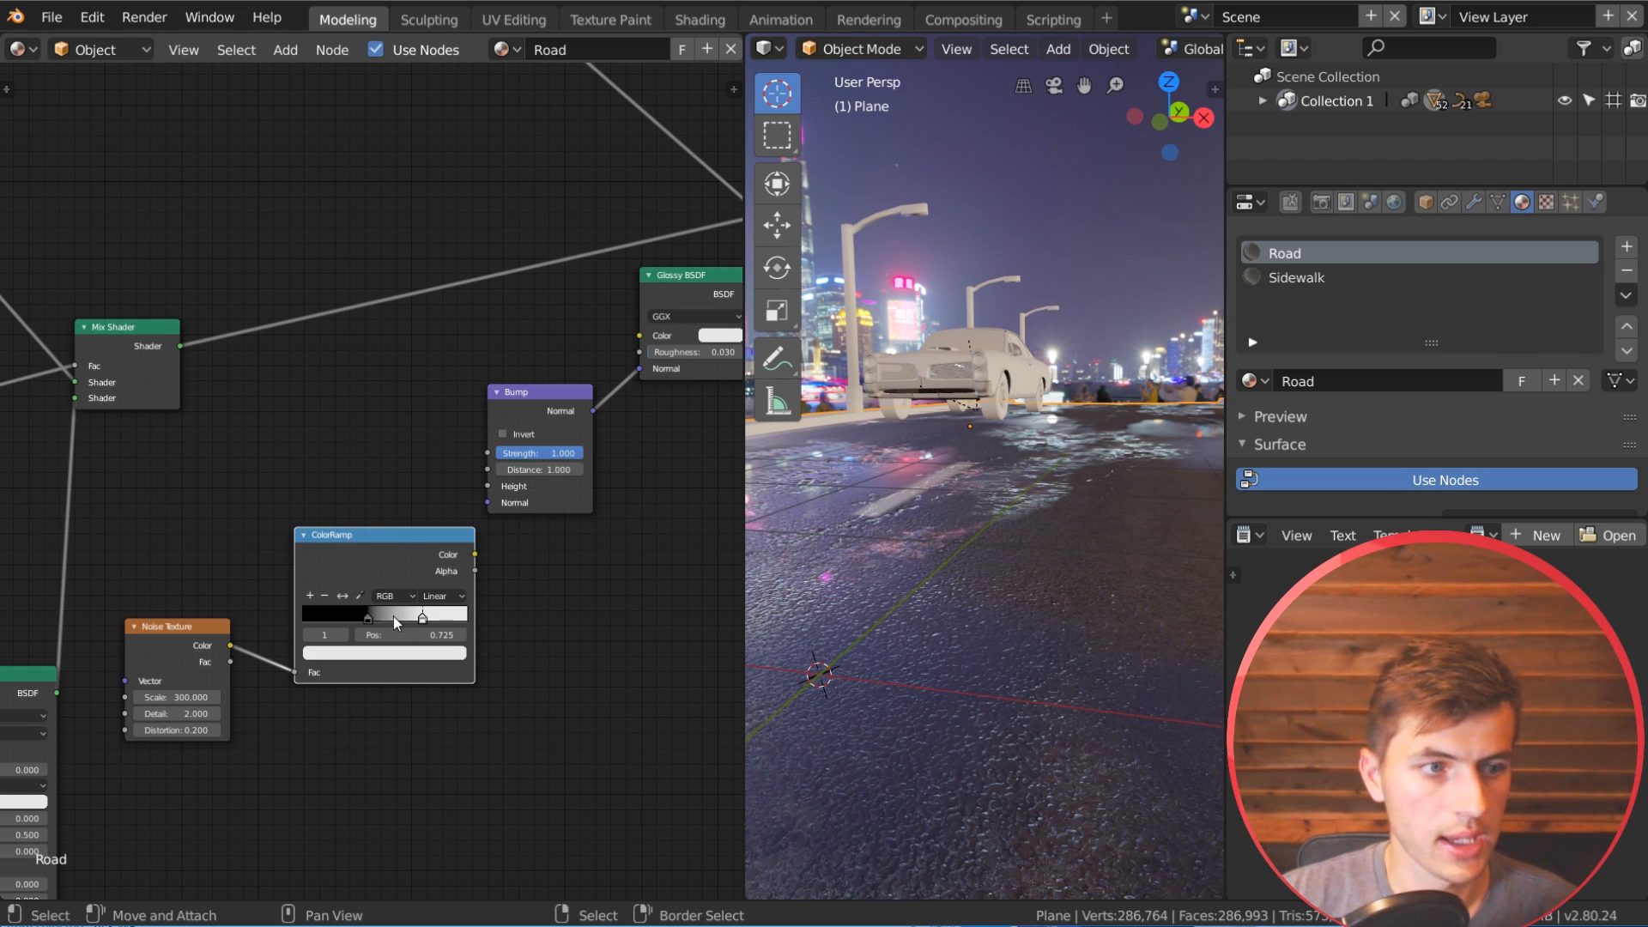
Step: Set the duplicated Noise Texture's detail to 7 and its distortion to 2
click(159, 712)
text(7)
key(Return)
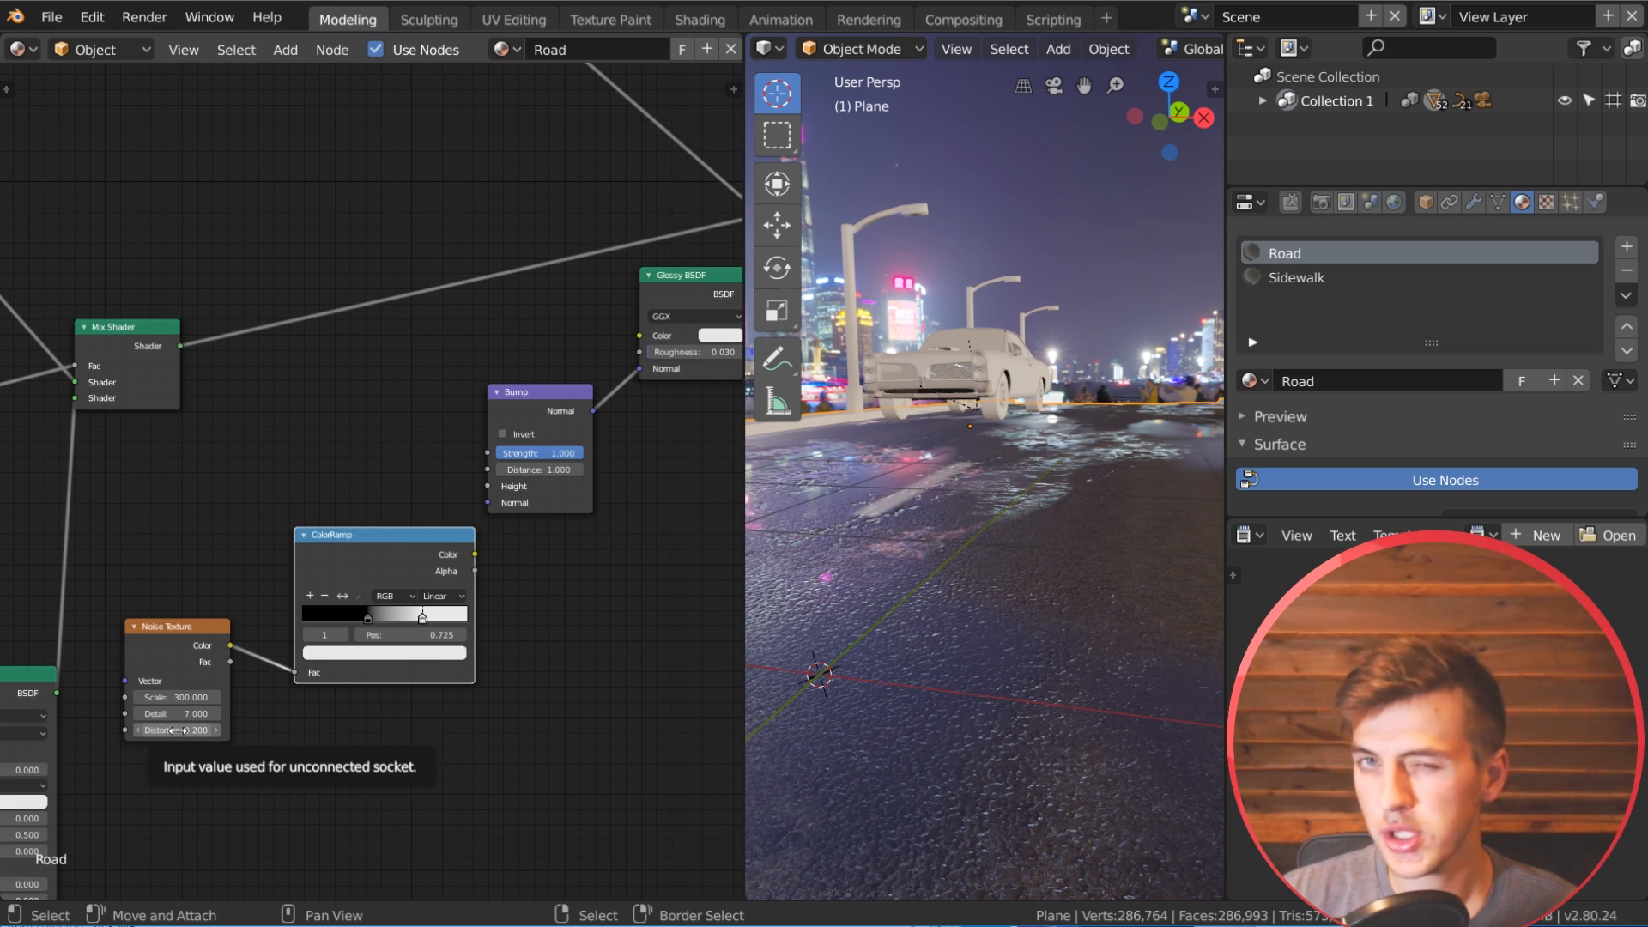
click(178, 730)
text(2)
key(Return)
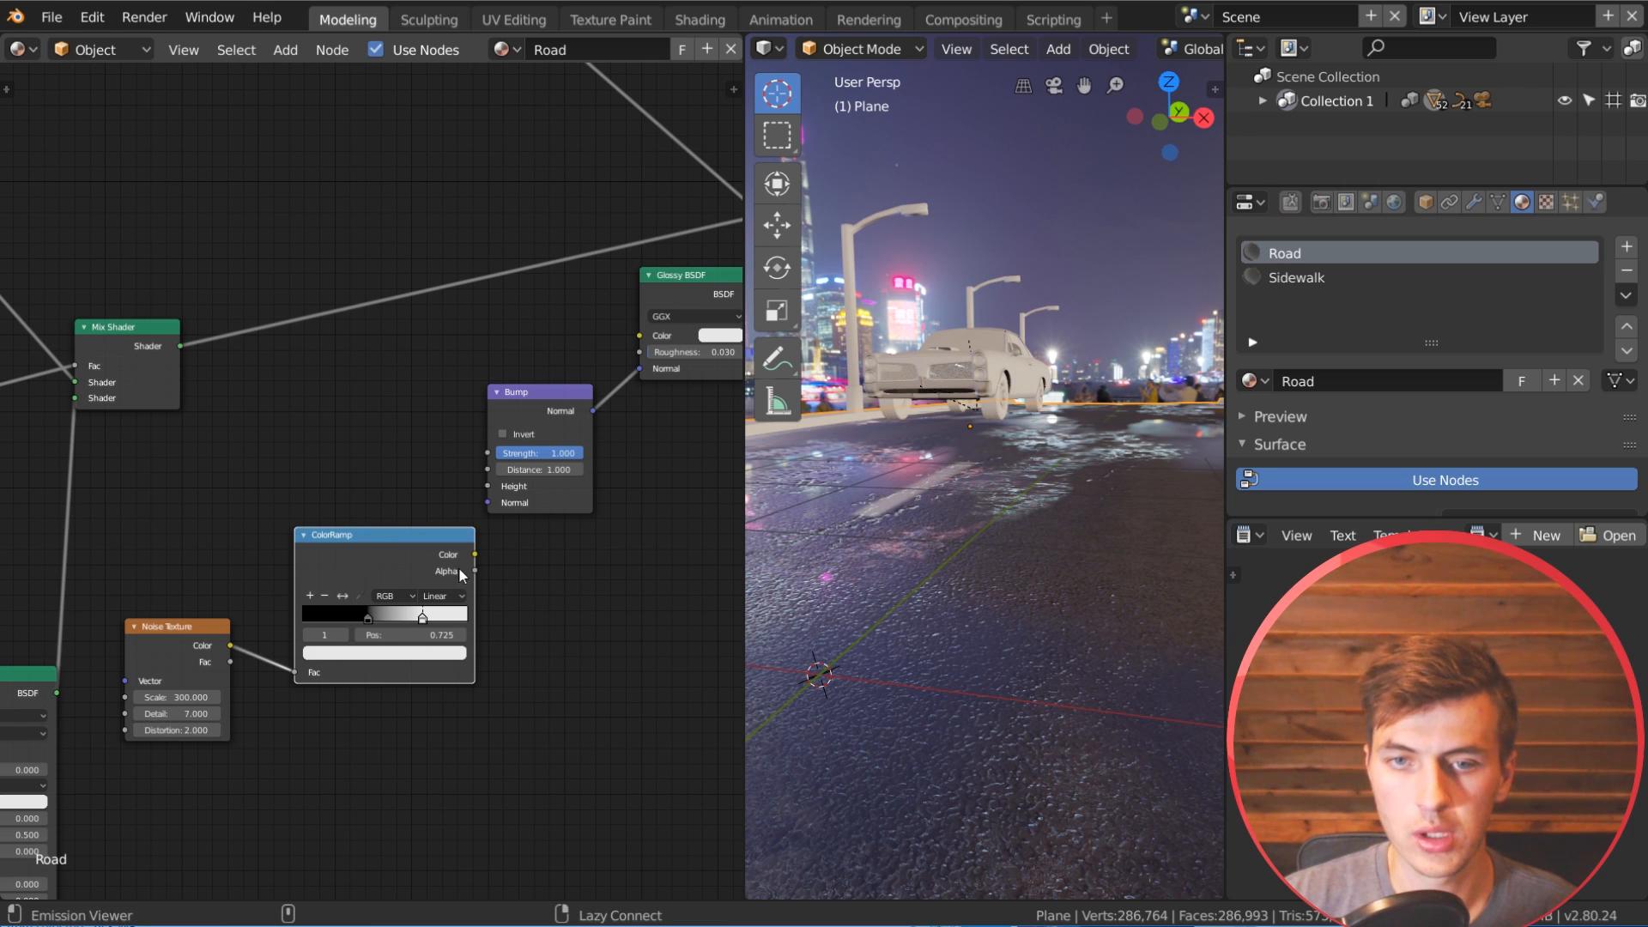
Step: Preview the duplicated ColorRamp on the road, feed its color into the Bump's Height, and route the final Mix Shader back to the Material Output
ctrl+shift+click(462, 575)
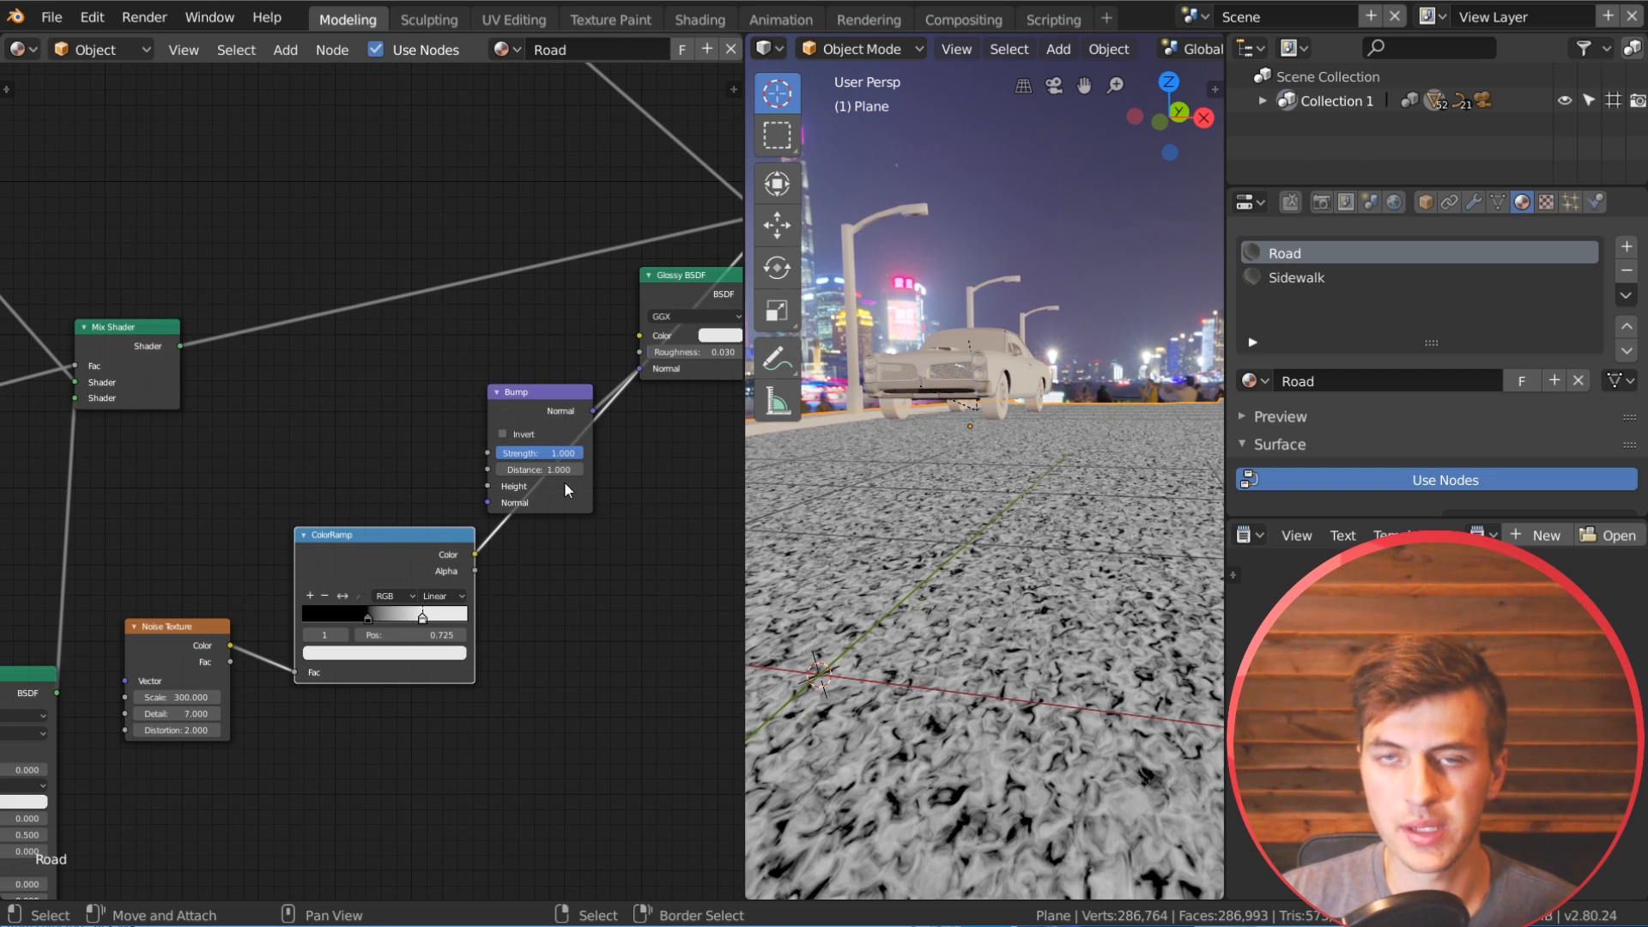
middle_drag(617, 595, 404, 636)
drag(280, 608, 263, 622)
drag(363, 529, 362, 529)
middle_drag(508, 524, 287, 706)
ctrl+shift+click(470, 427)
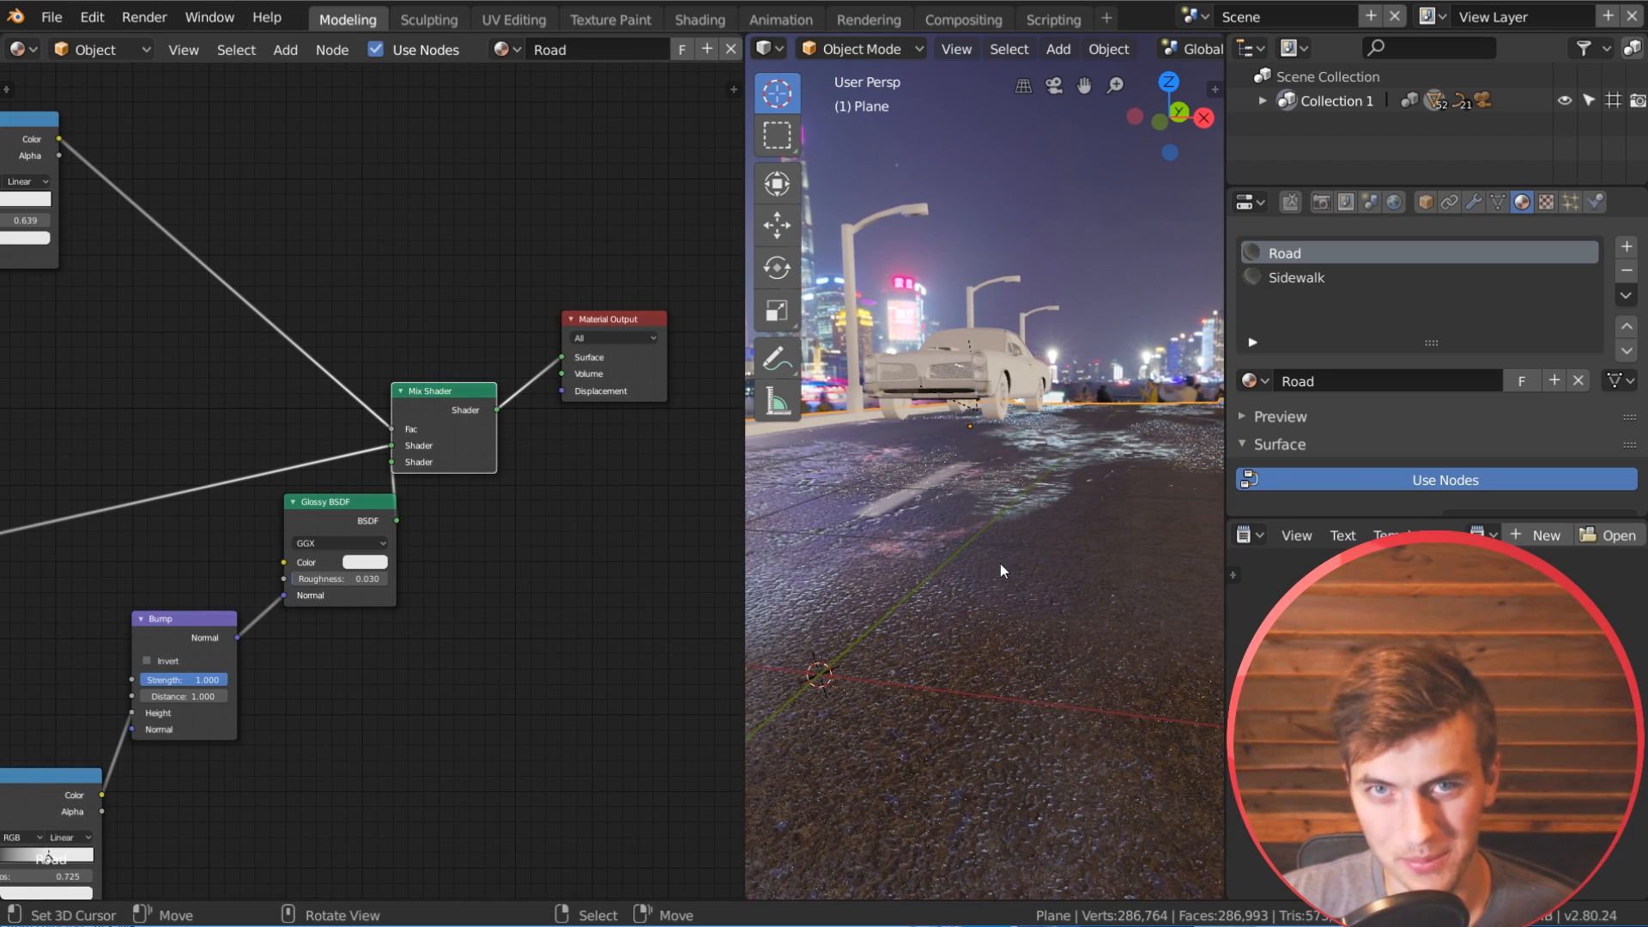
Step: Inspect the bumped road surface up close and move the final Mix Shader node slightly clear of the Glossy BSDF
middle_drag(1048, 448, 1048, 446)
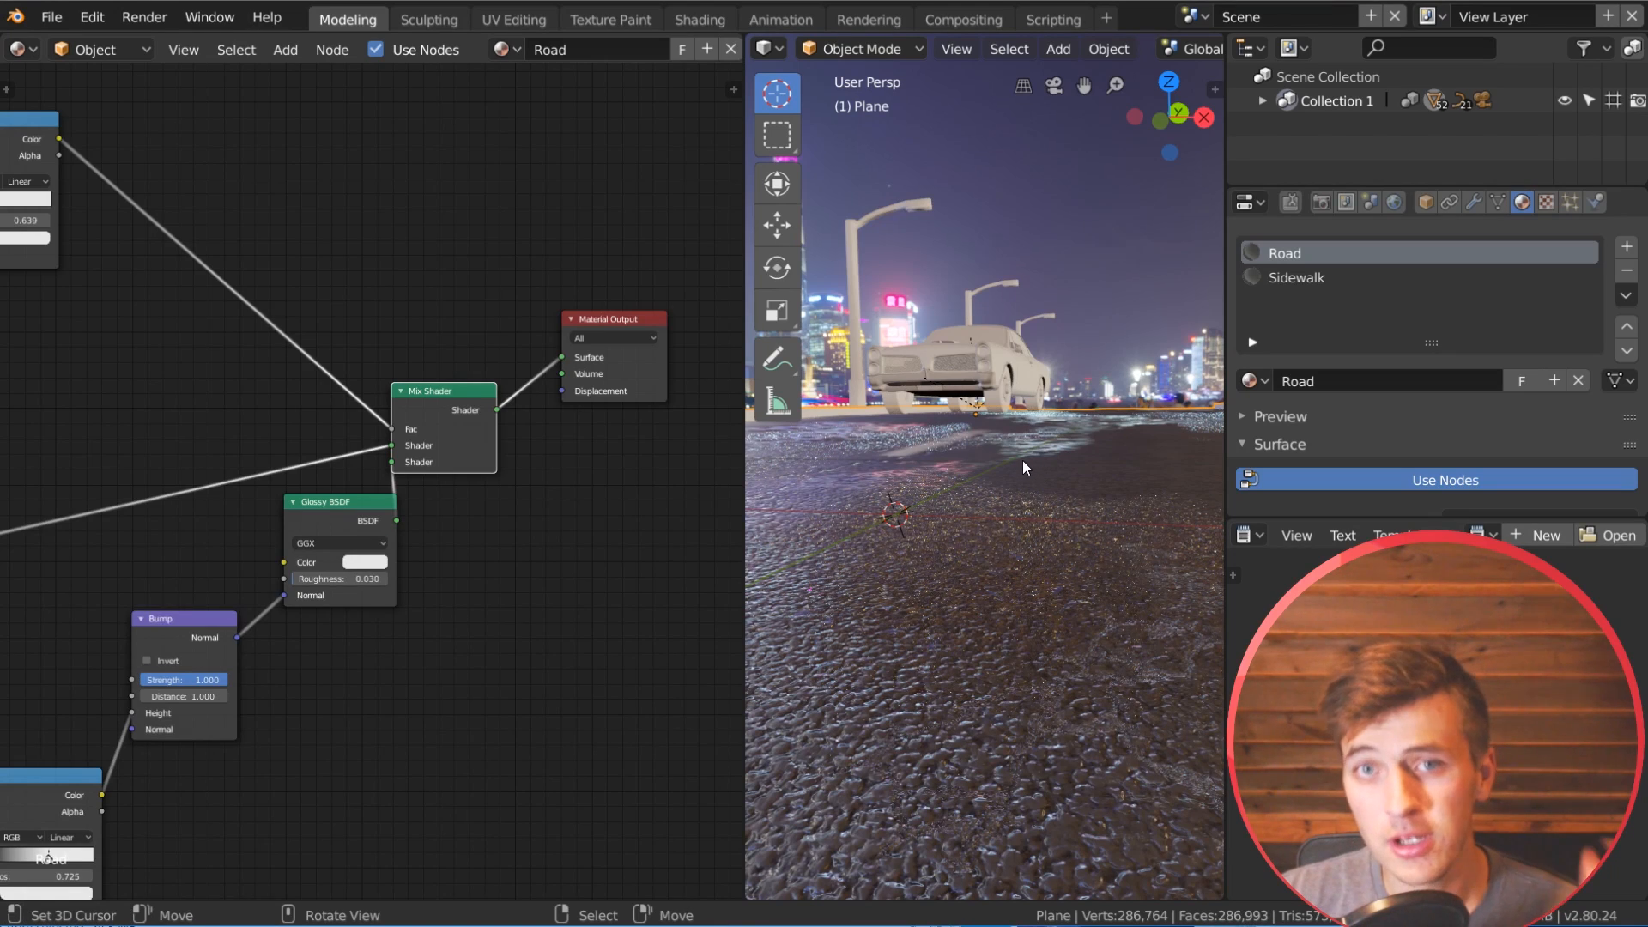
middle_drag(1019, 518, 1016, 537)
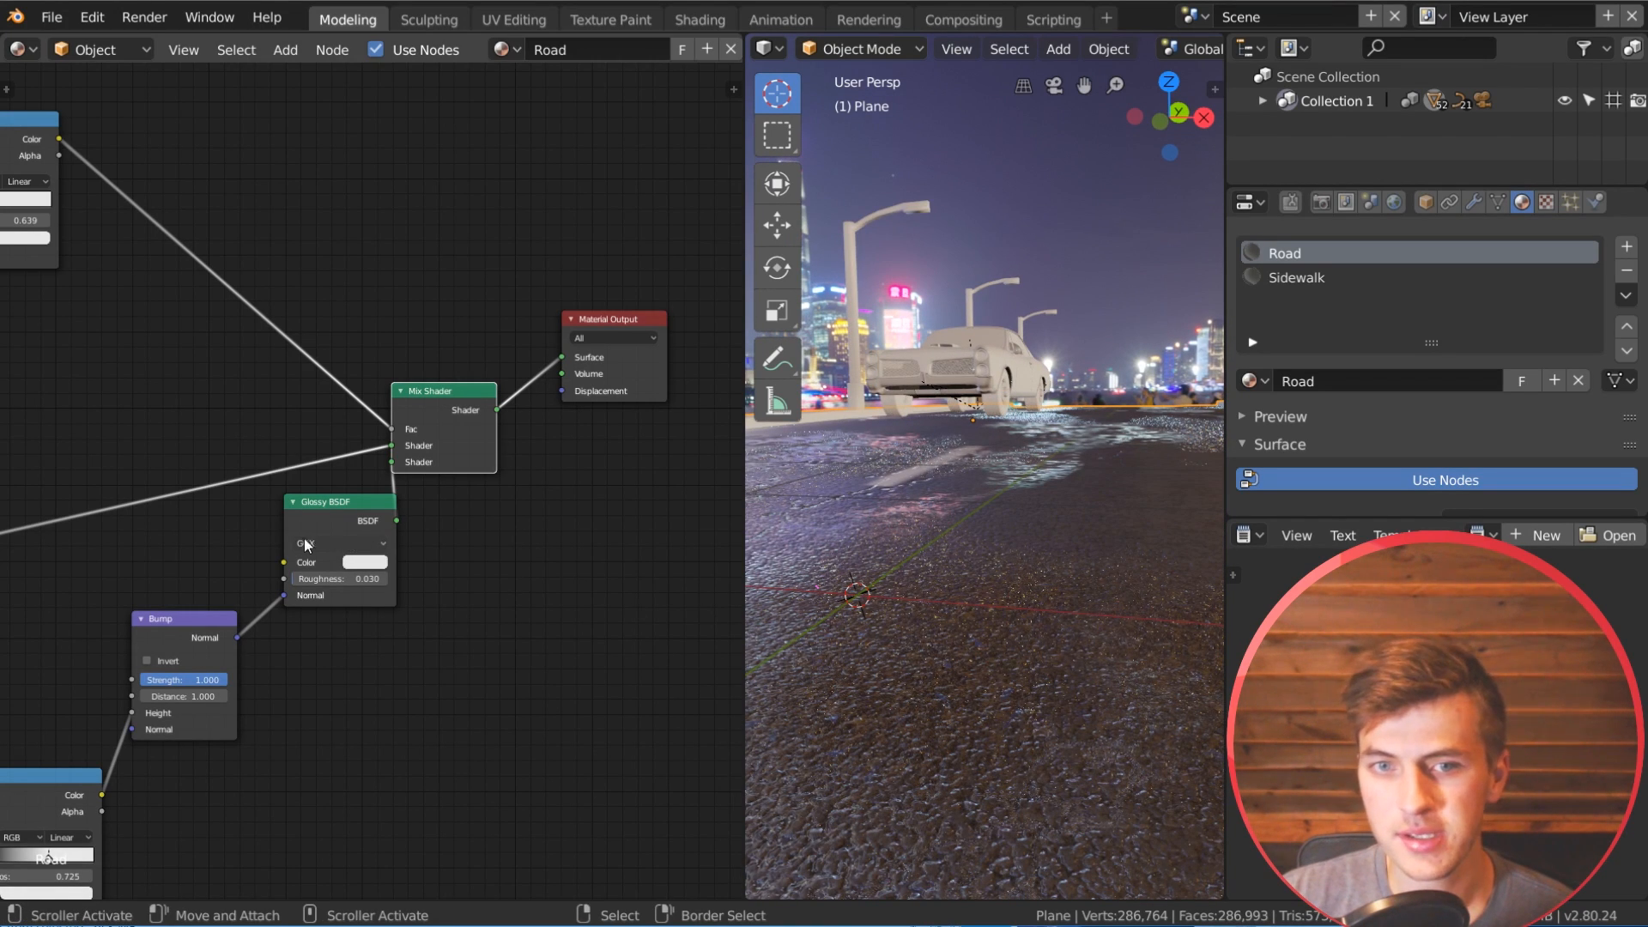
middle_drag(996, 634, 1023, 698)
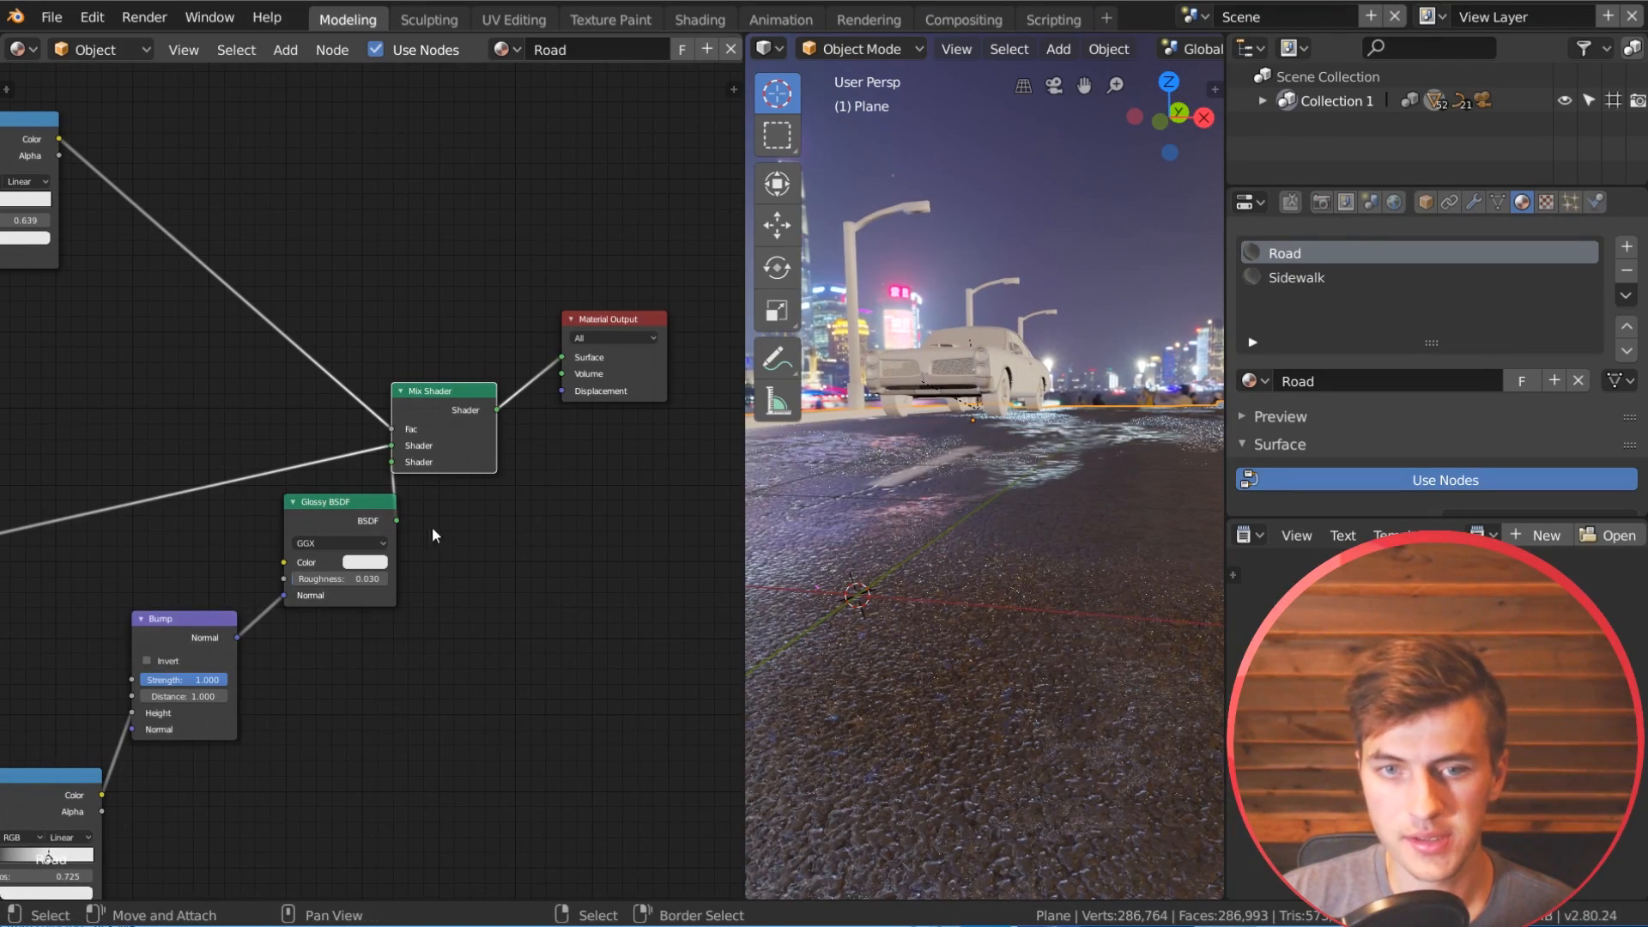
drag(461, 407, 478, 403)
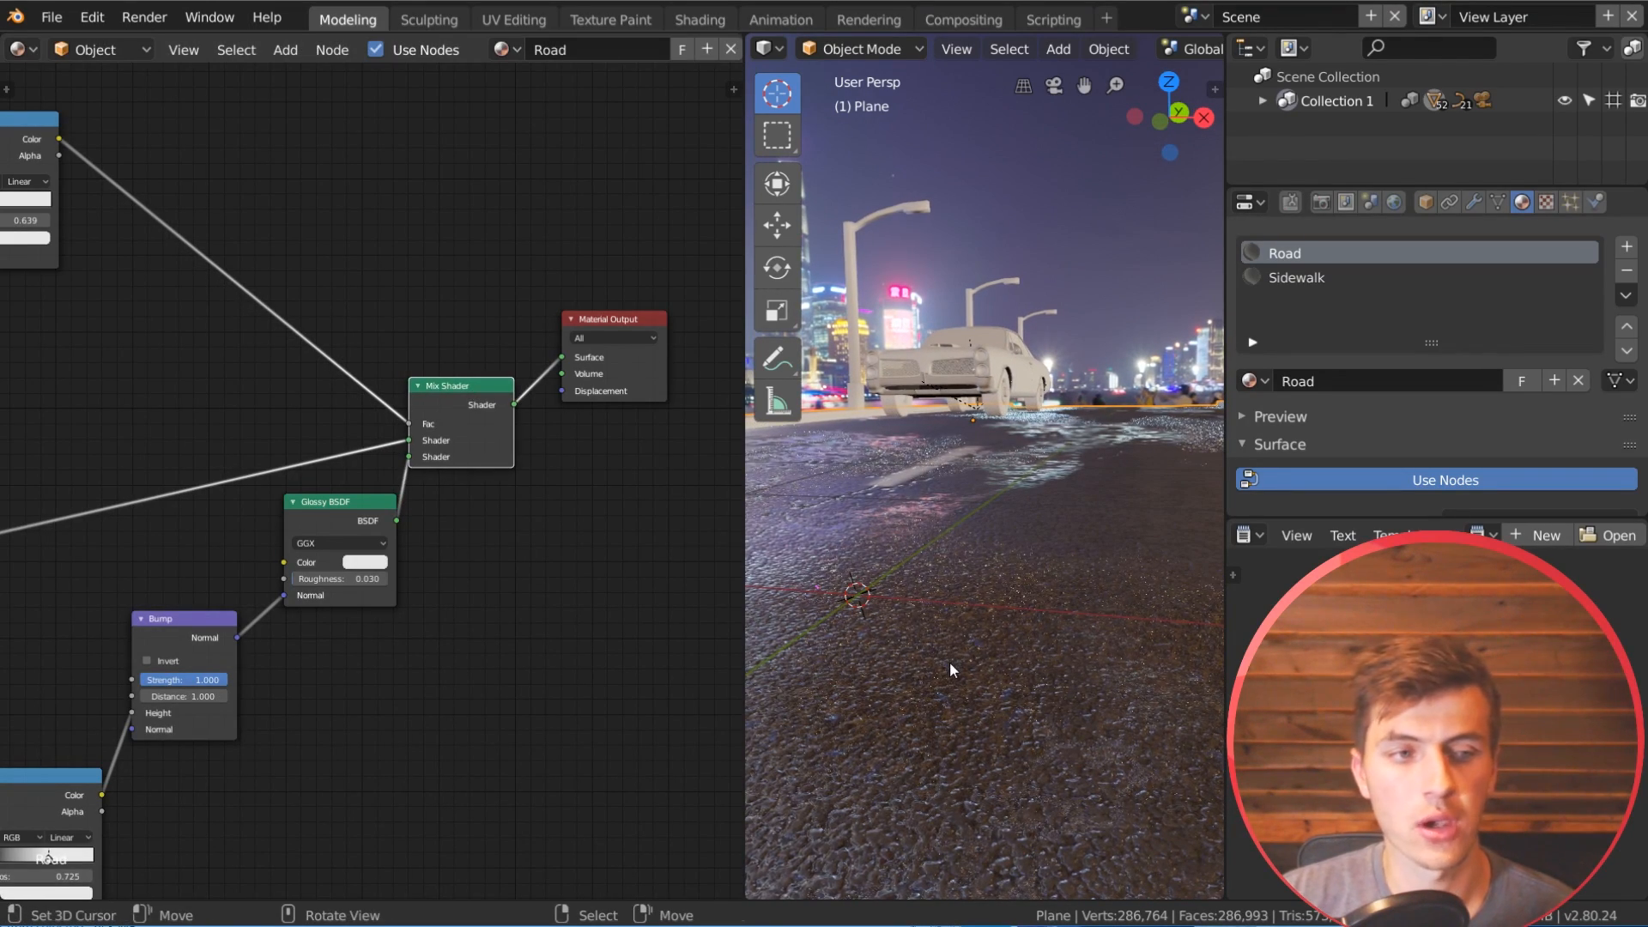
Step: Set the Bump node's distance to 0.1 and its strength to 0.03
middle_drag(413, 644, 551, 536)
scroll(455, 567, up, 2)
click(320, 601)
text(.1)
key(Return)
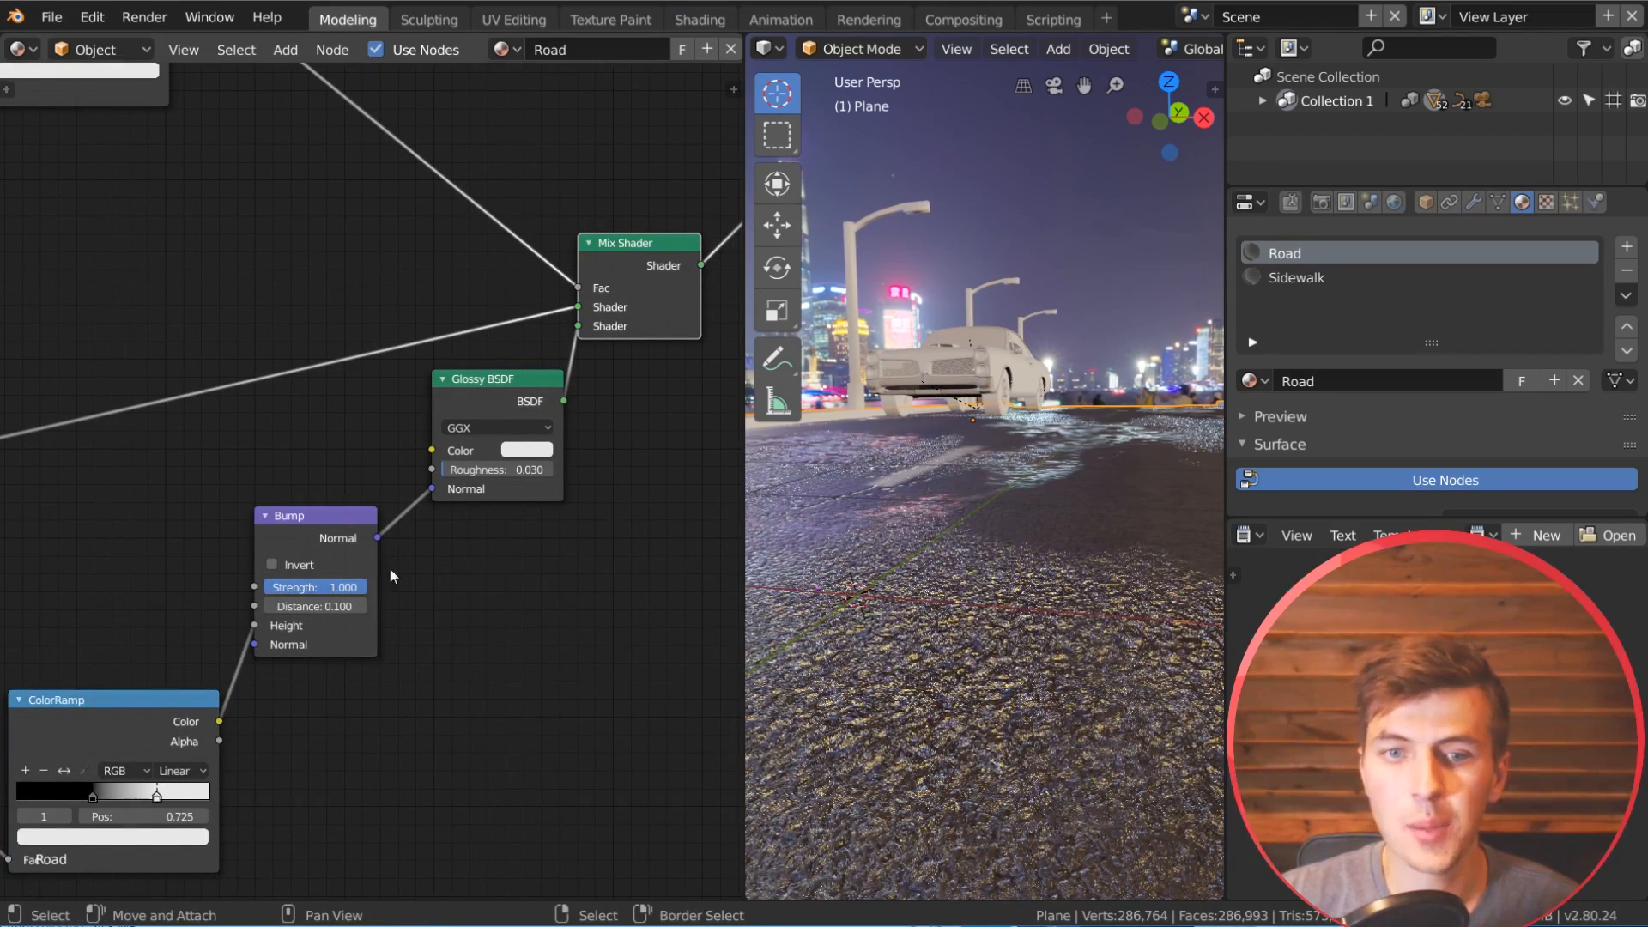
text(.0)
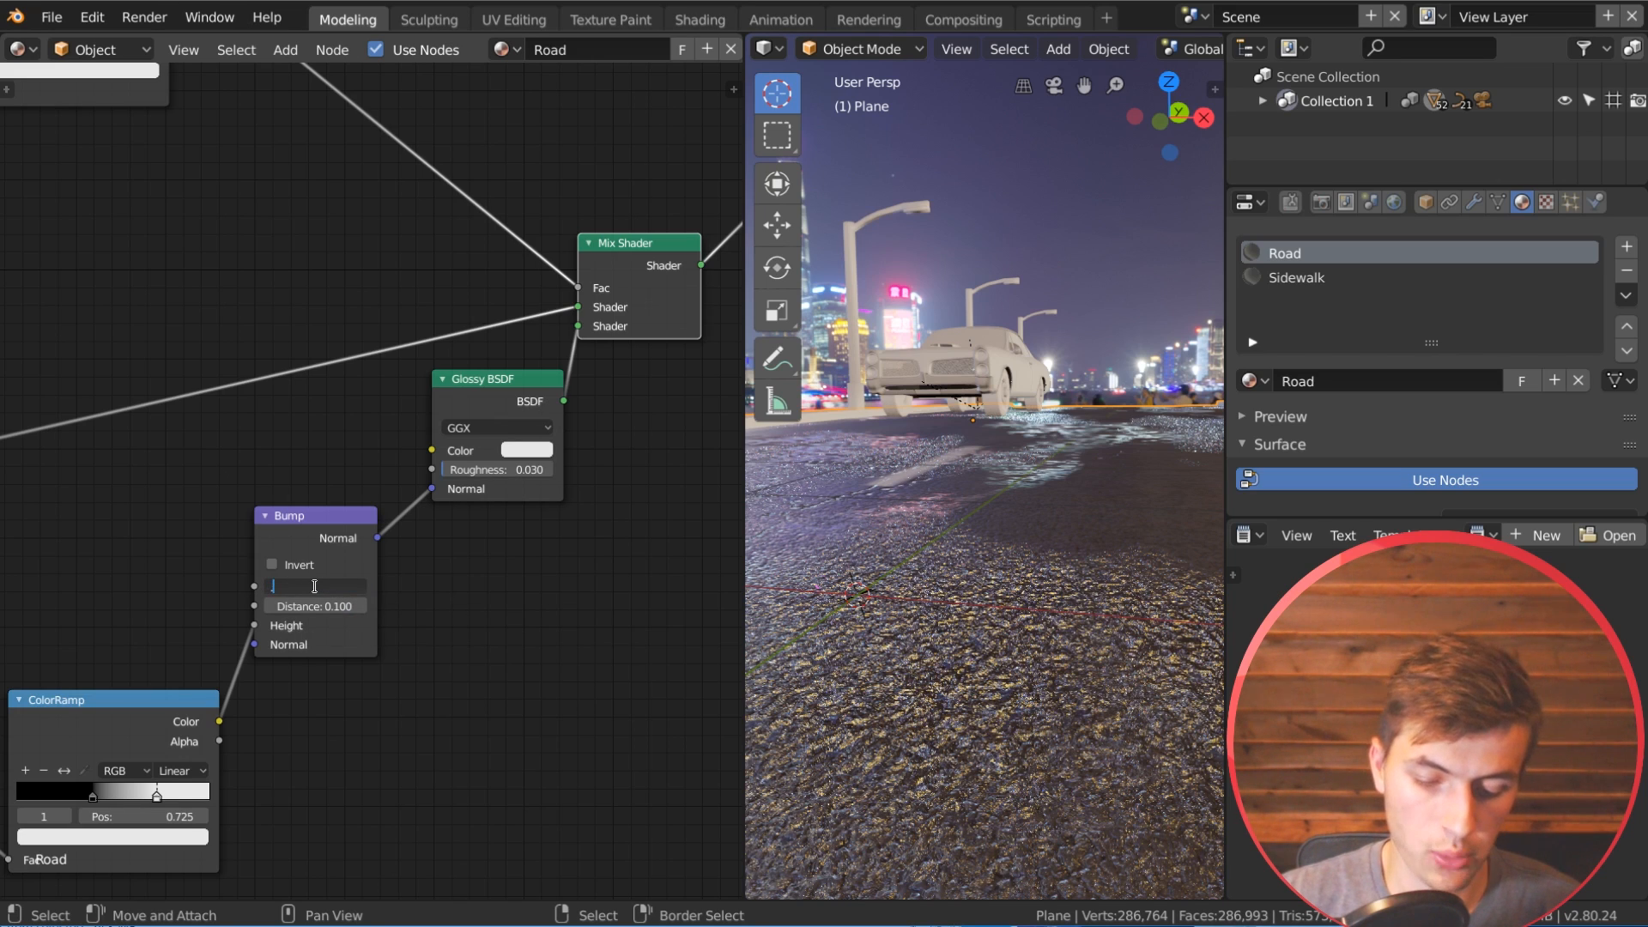
text(3)
key(Return)
Step: Examine the rippled puddle reflections up close and from farther back along the road
middle_drag(835, 615, 889, 604)
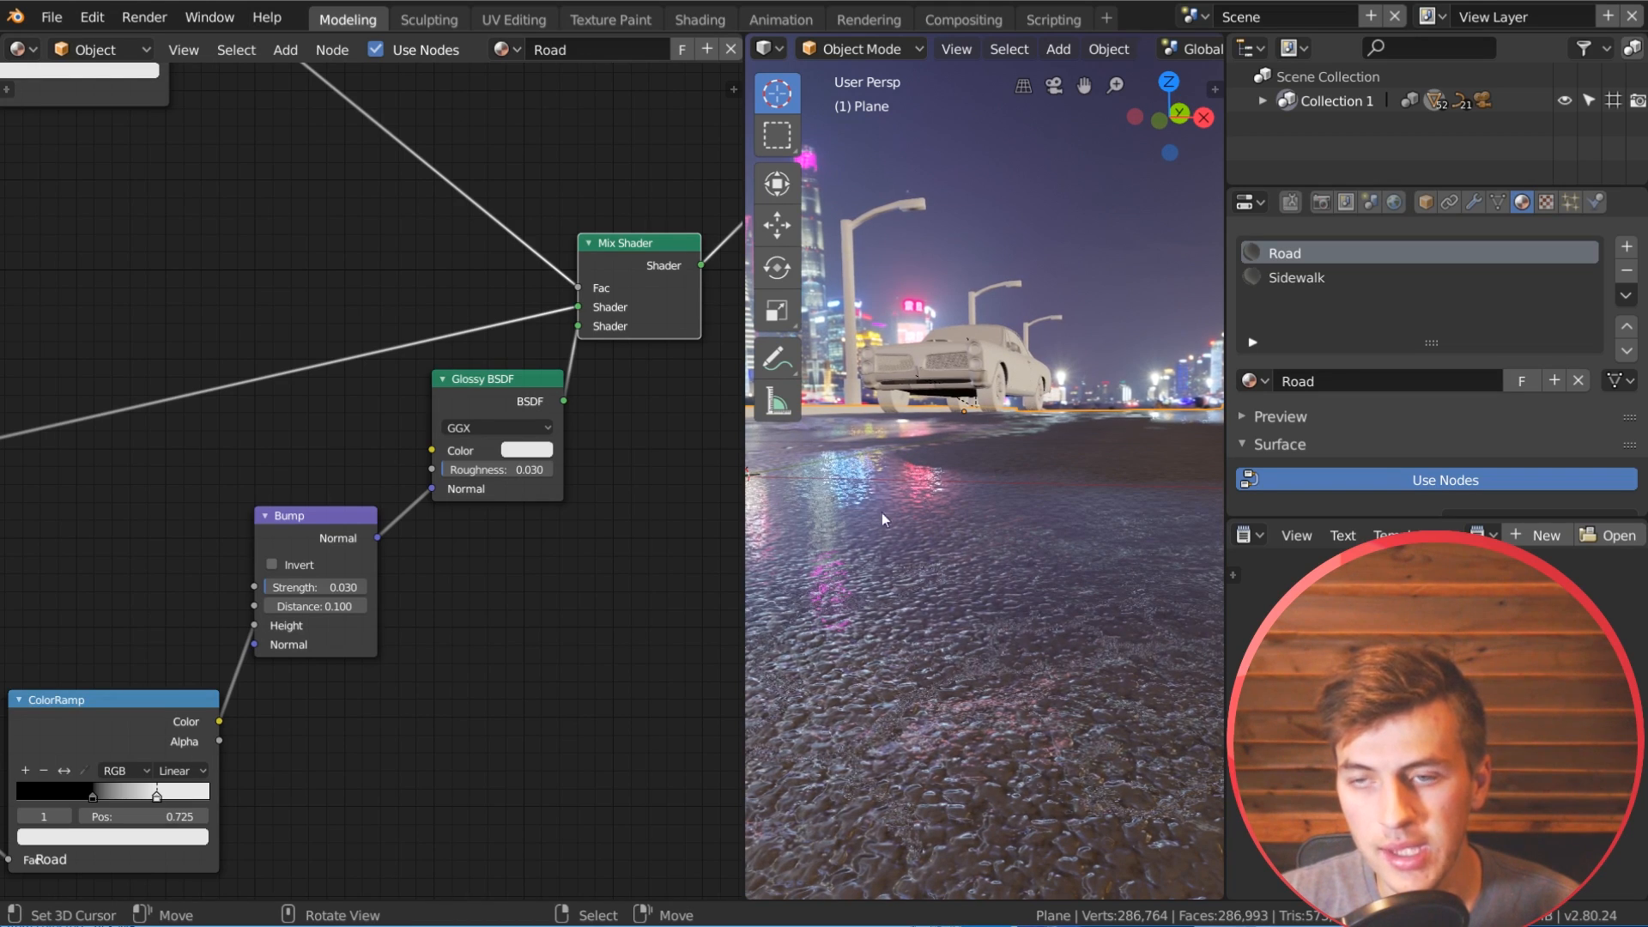
drag(328, 587, 277, 587)
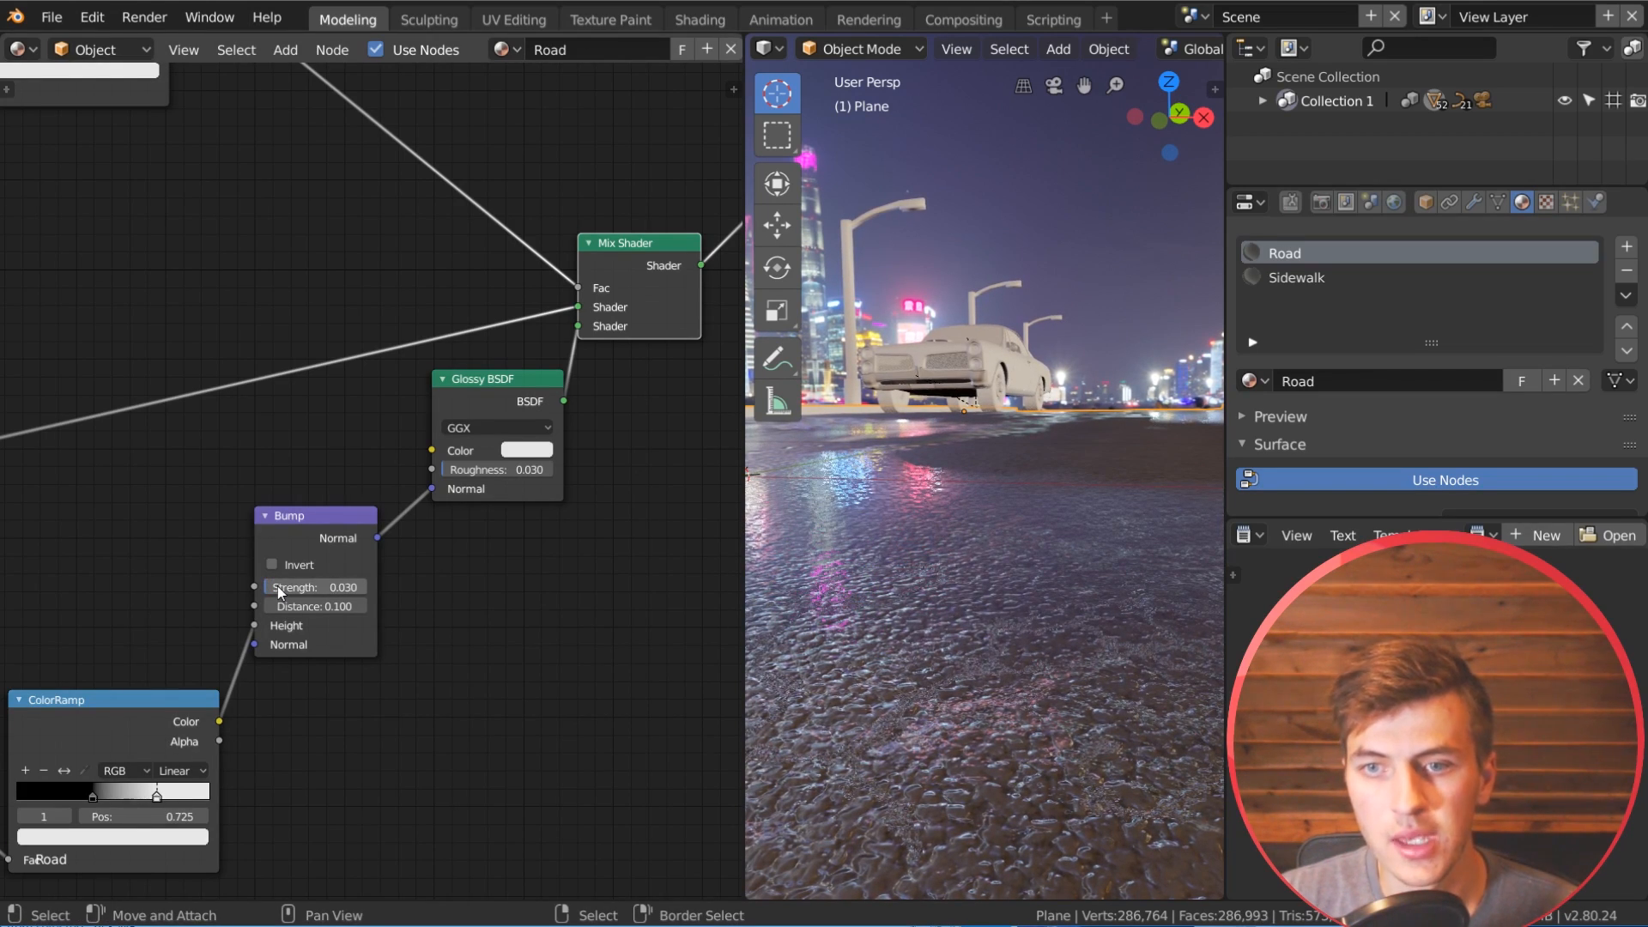
scroll(1110, 547, down, 2)
middle_drag(1110, 544, 986, 652)
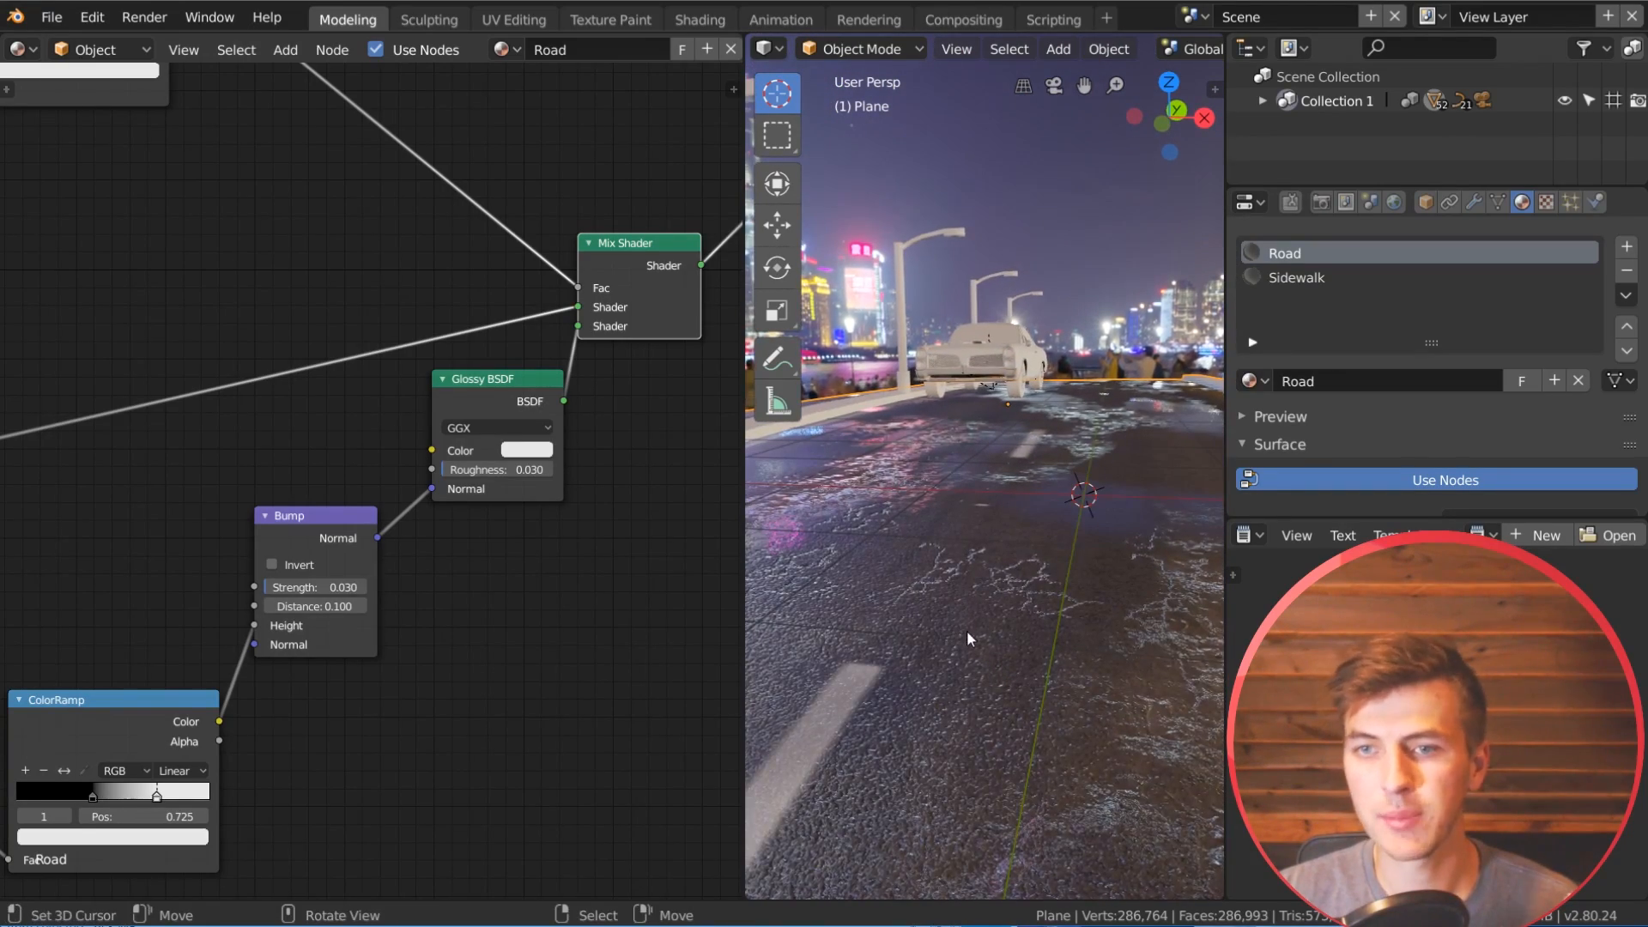